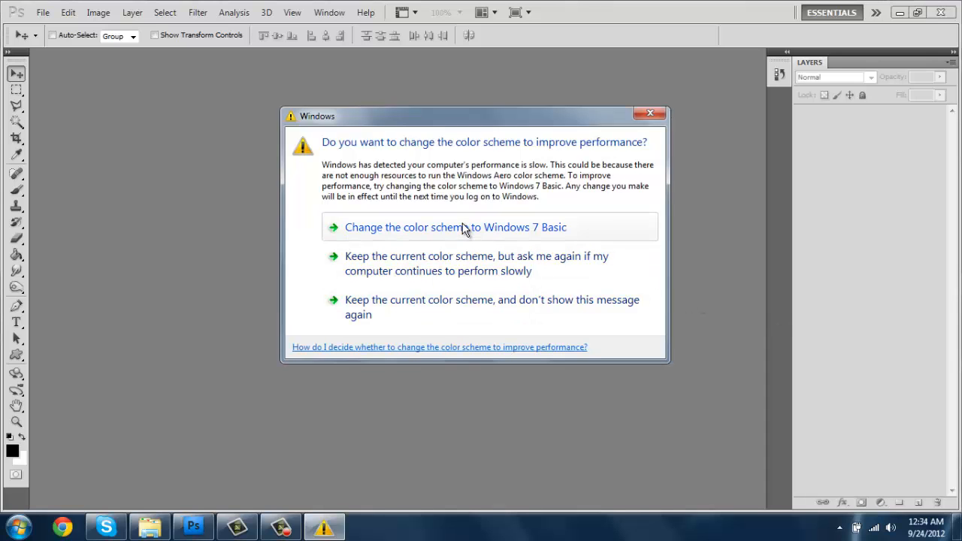
# Step: Keep the current Windows color scheme and create a new document 1280 pixels wide and 720 pixels high
pyautogui.click(476, 278)
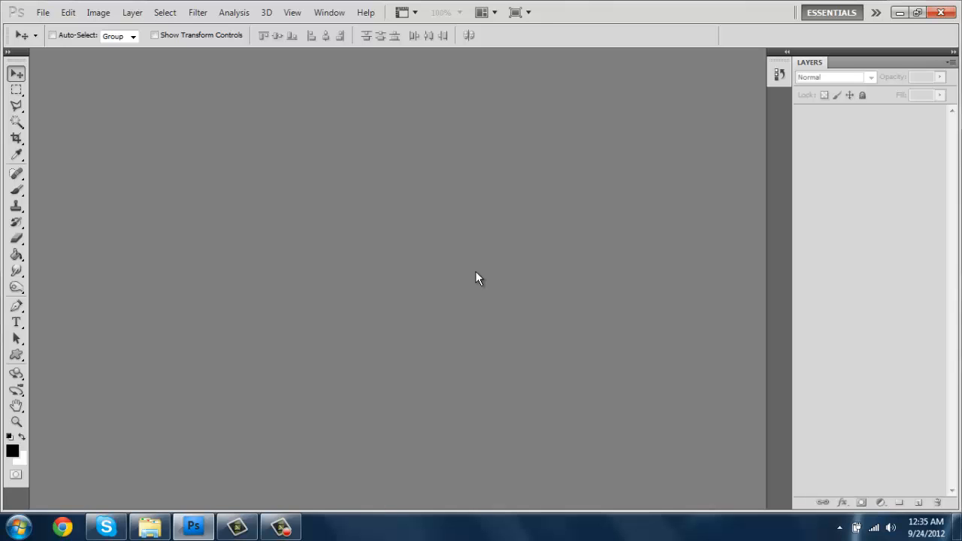
pyautogui.click(41, 12)
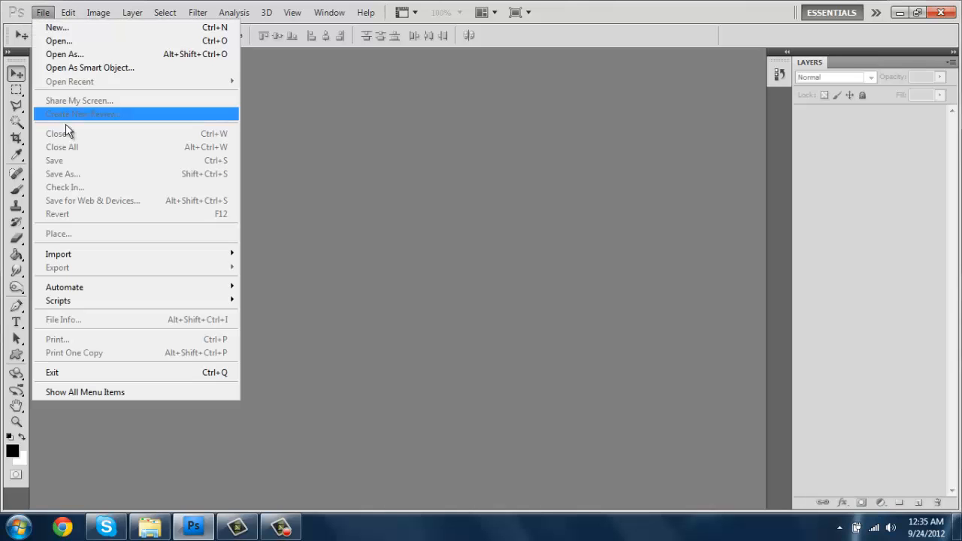
pyautogui.click(65, 31)
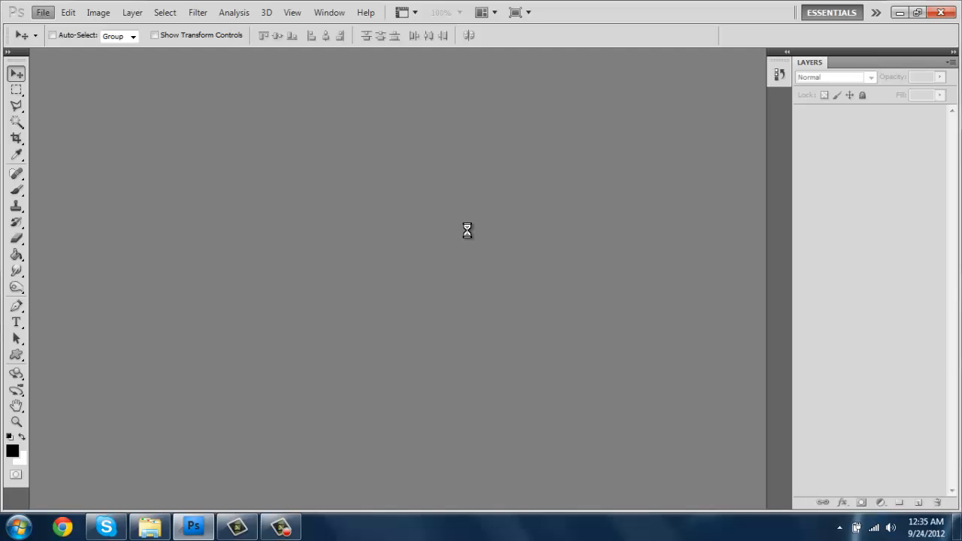
pyautogui.doubleClick(268, 232)
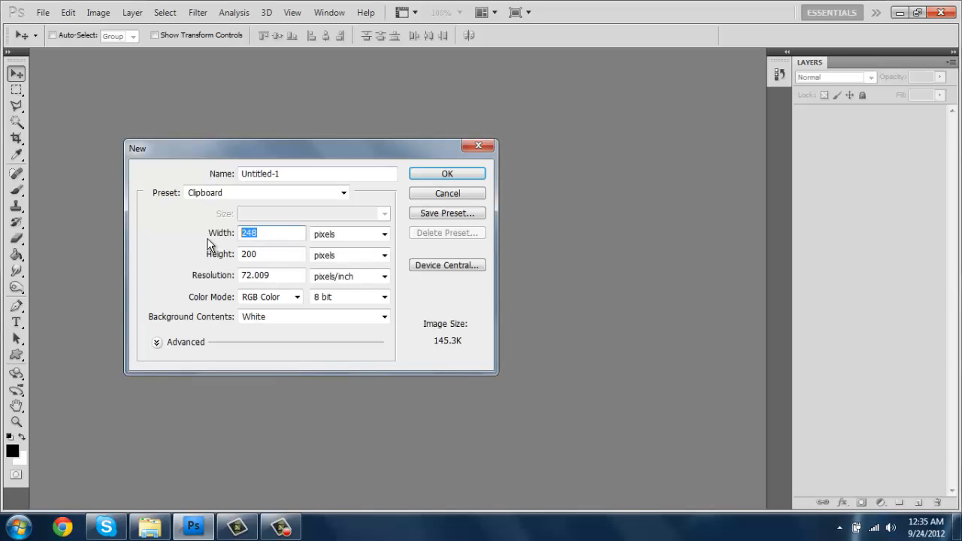
pyautogui.write('1280')
pyautogui.doubleClick(275, 257)
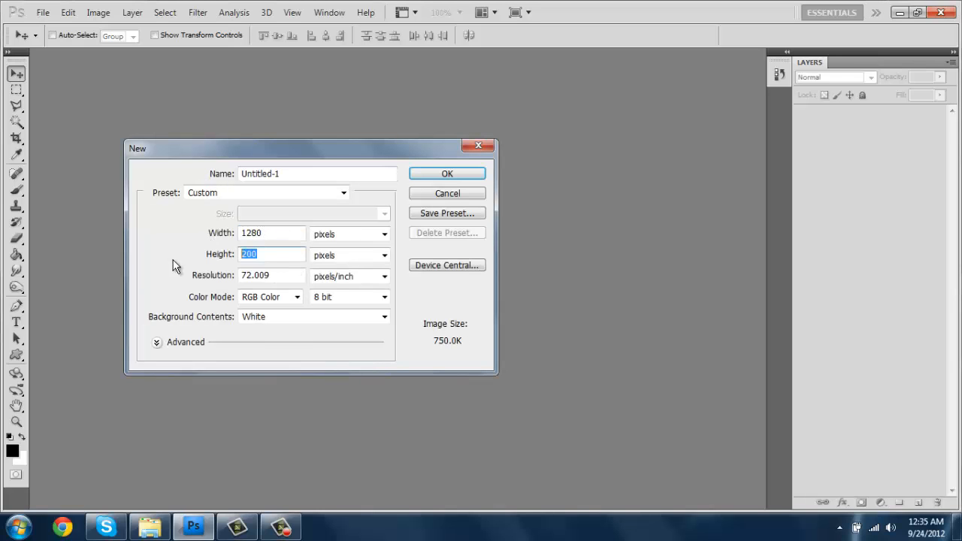
pyautogui.write('720')
pyautogui.press('Return')
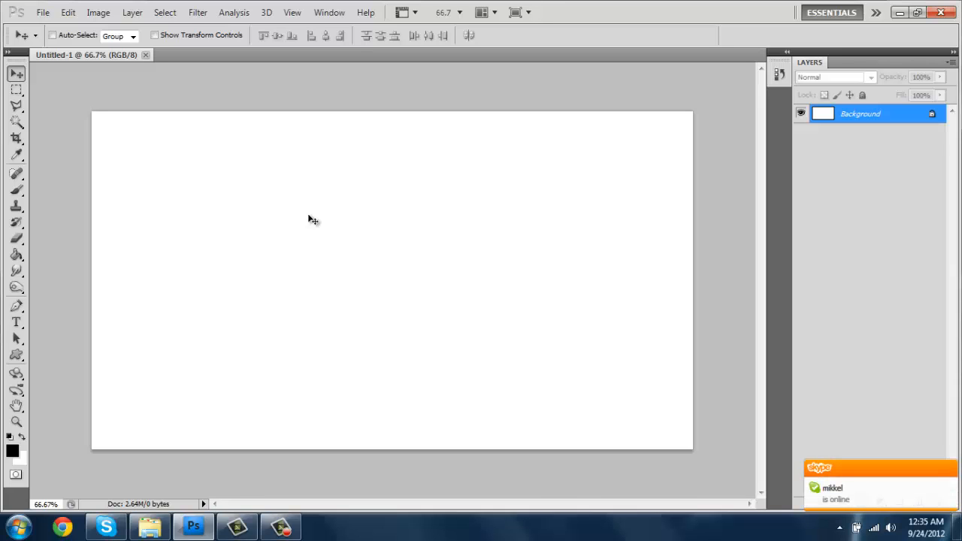
# Step: Switch the Windows color scheme to Windows 7 Basic and create a second document 720 pixels wide and 480 pixels high
pyautogui.press('m')
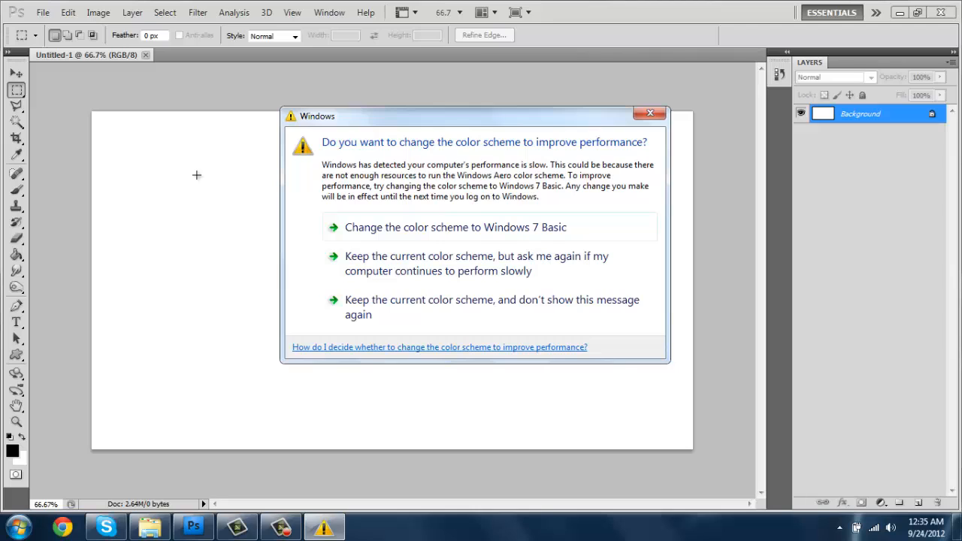
pyautogui.click(444, 221)
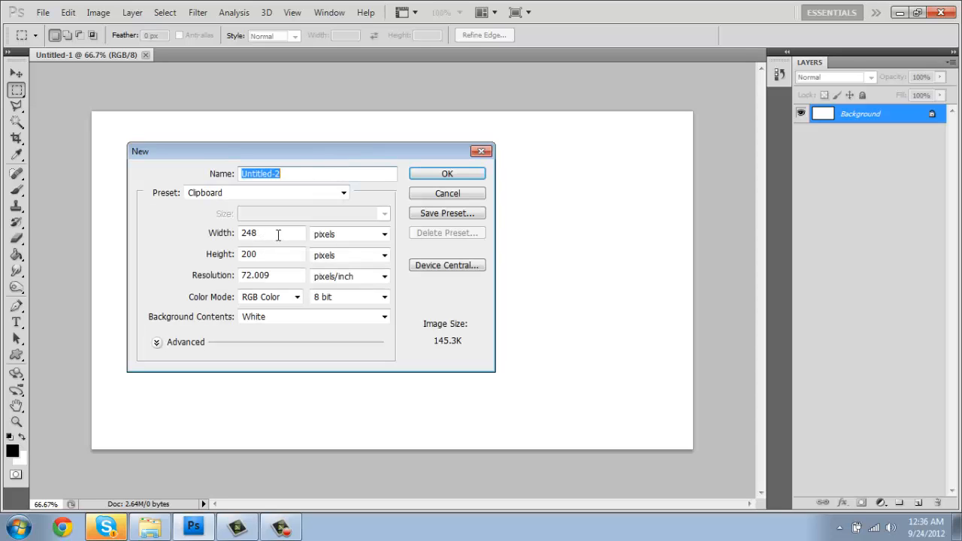
pyautogui.doubleClick(278, 235)
pyautogui.write('720')
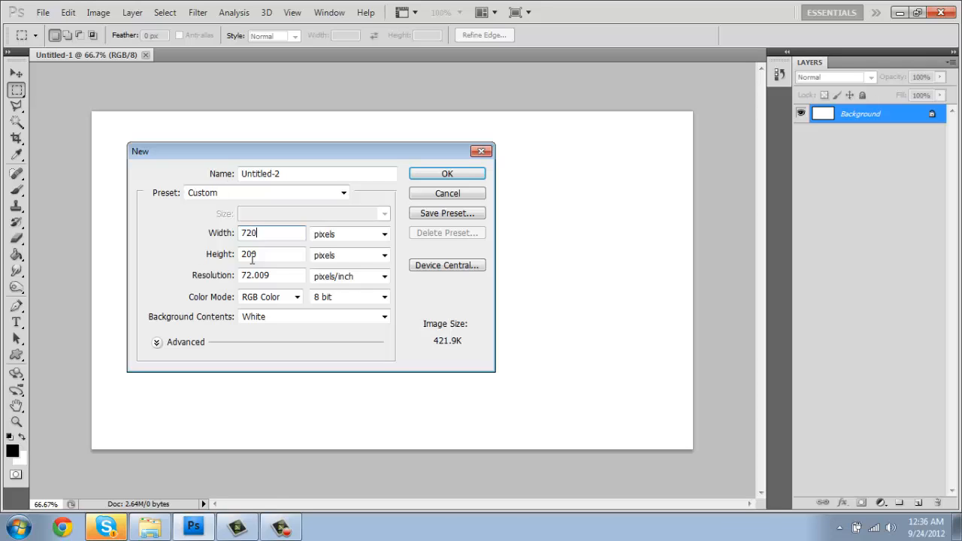
pyautogui.doubleClick(252, 256)
pyautogui.write('480')
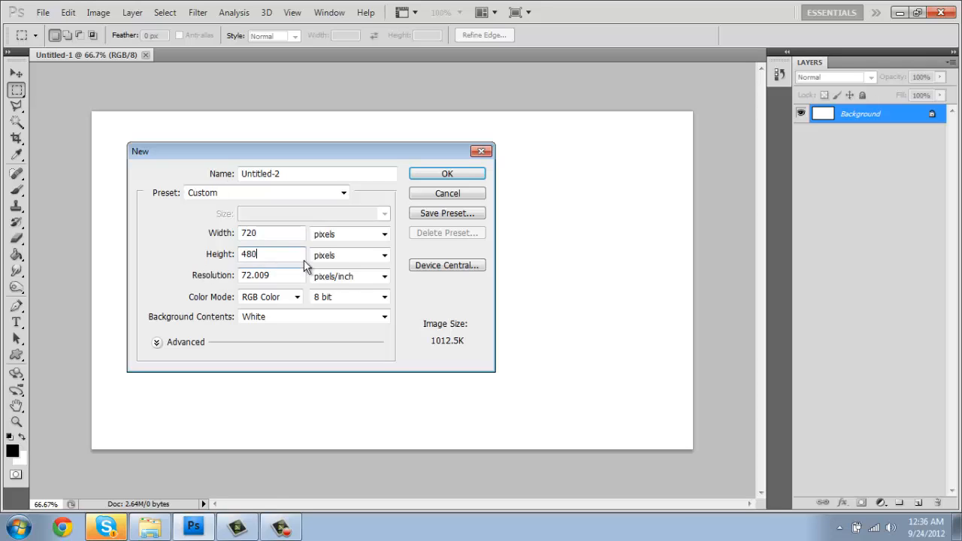
pyautogui.click(441, 176)
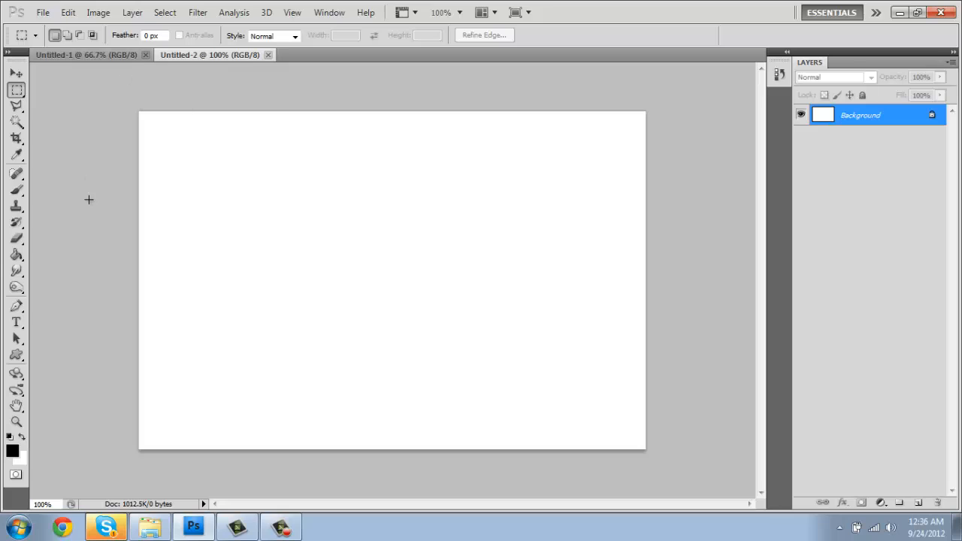
# Step: Fill the 720 by 480 pixel canvas with black and select the whole canvas with the Rectangular Marquee
pyautogui.click(17, 255)
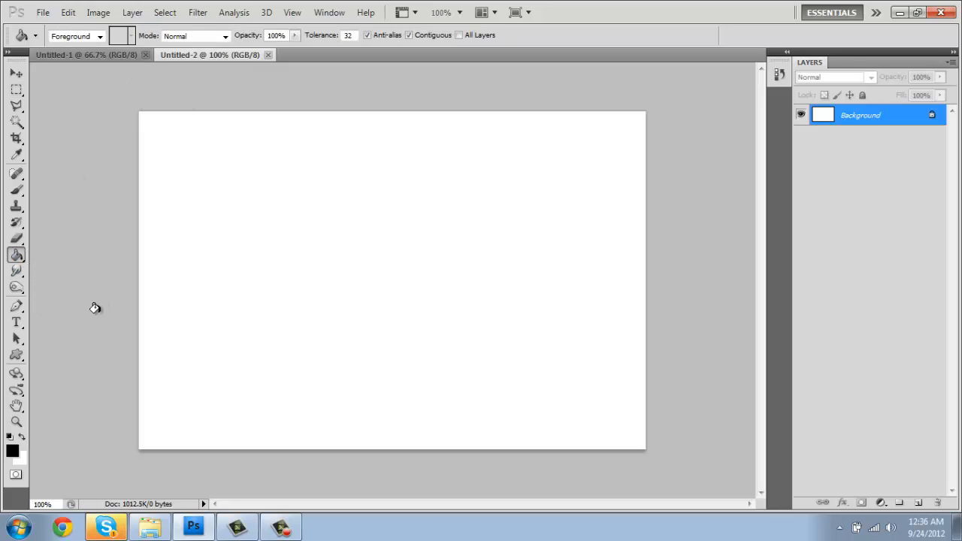
pyautogui.click(348, 233)
pyautogui.press('m')
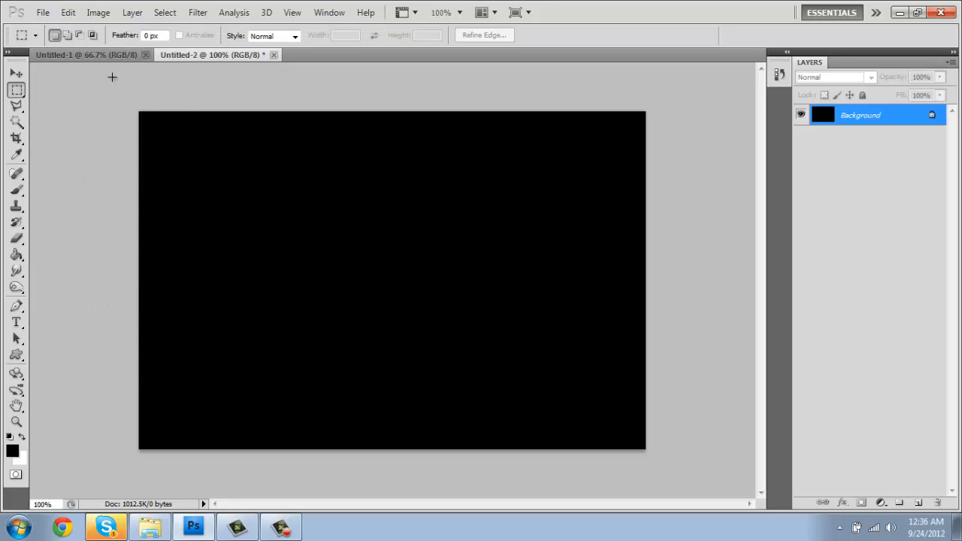
pyautogui.click(17, 89)
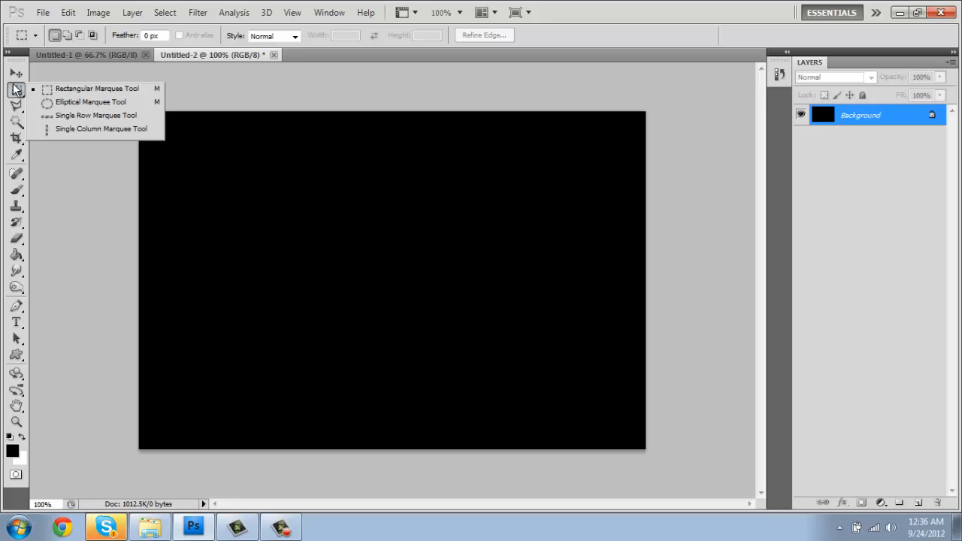
pyautogui.click(60, 92)
pyautogui.moveTo(125, 106); pyautogui.dragTo(651, 454)
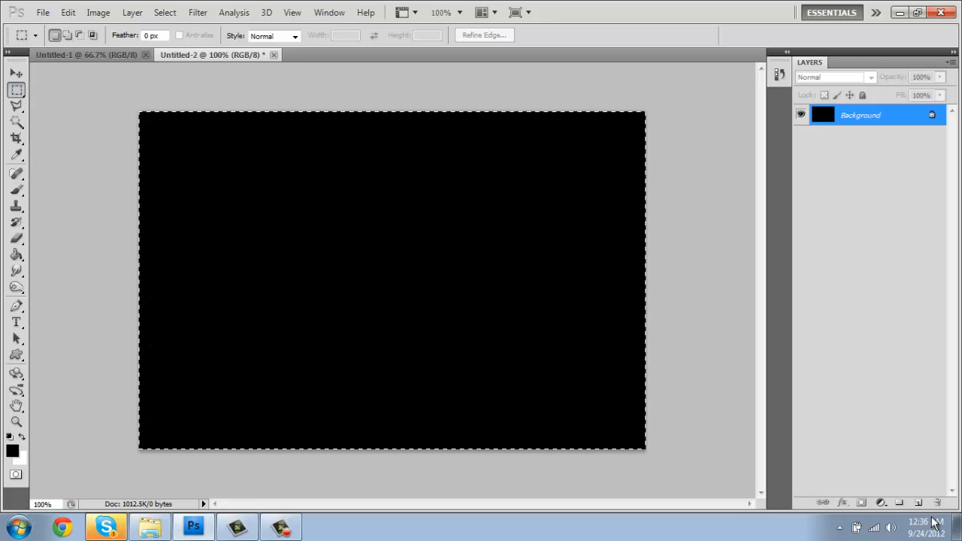
# Step: Paste the black rectangle onto a new layer in the Untitled-1 document
pyautogui.click(92, 56)
pyautogui.hotkey('ctrl', 'shift', 'alt', 'n')
pyautogui.hotkey('ctrl', 'v')
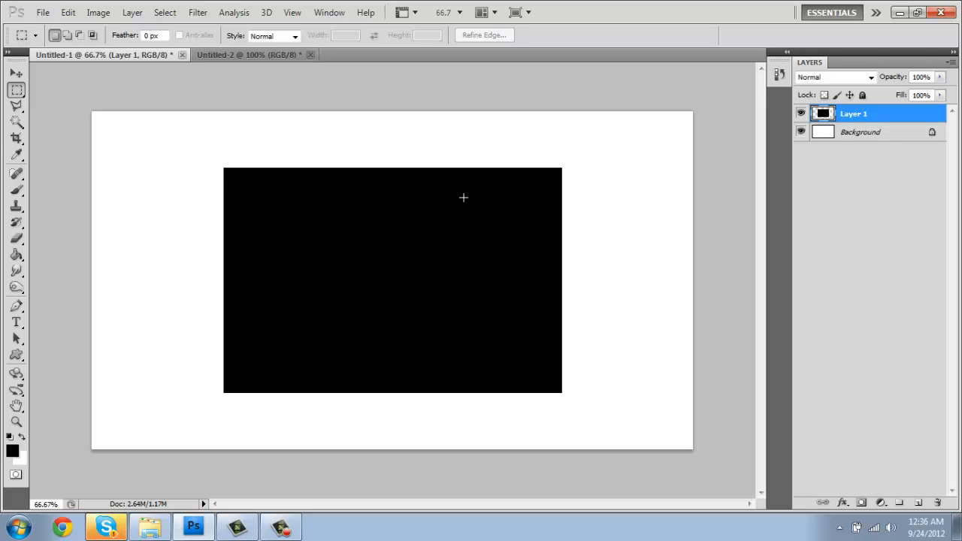
pyautogui.press('v')
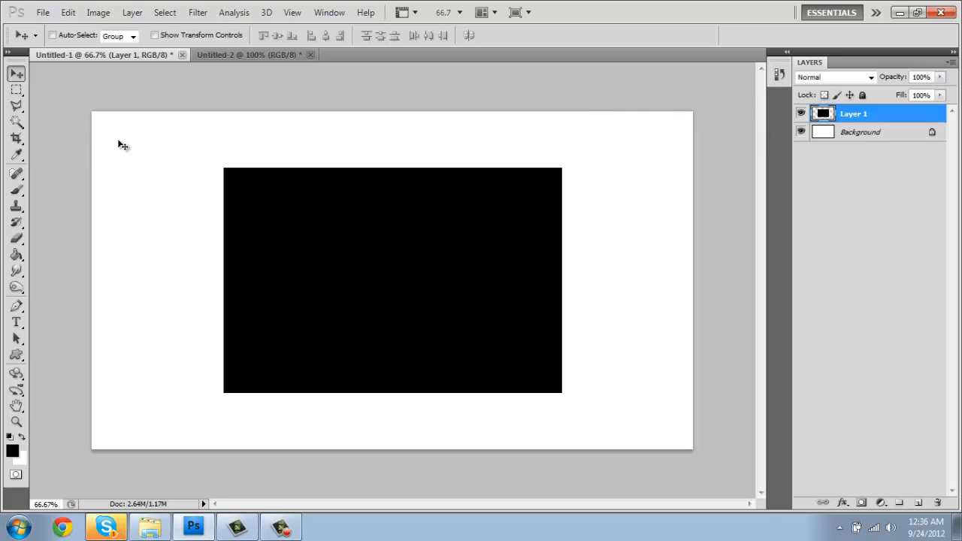
# Step: Add the text "PLATINUM" in the Ethnocentric font above the black rectangle
pyautogui.press('t')
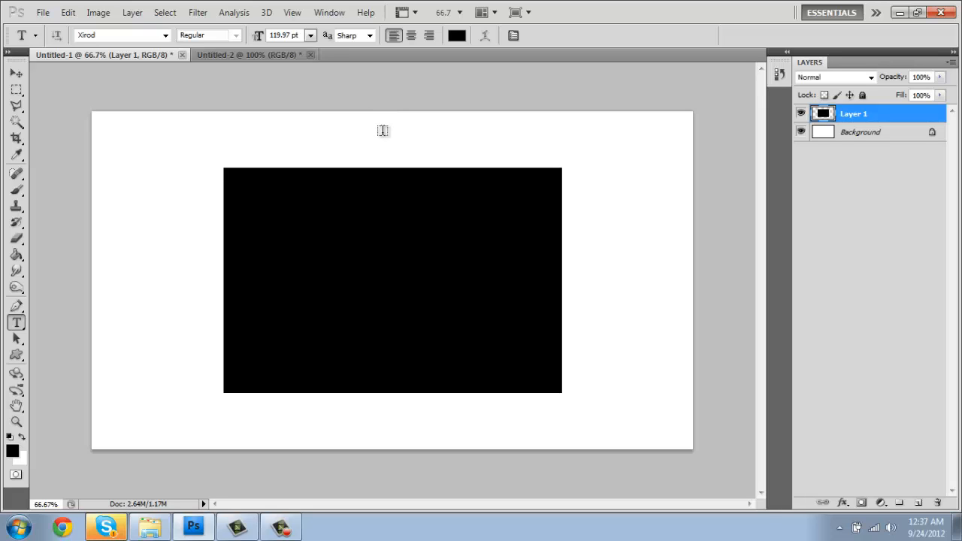
pyautogui.click(164, 36)
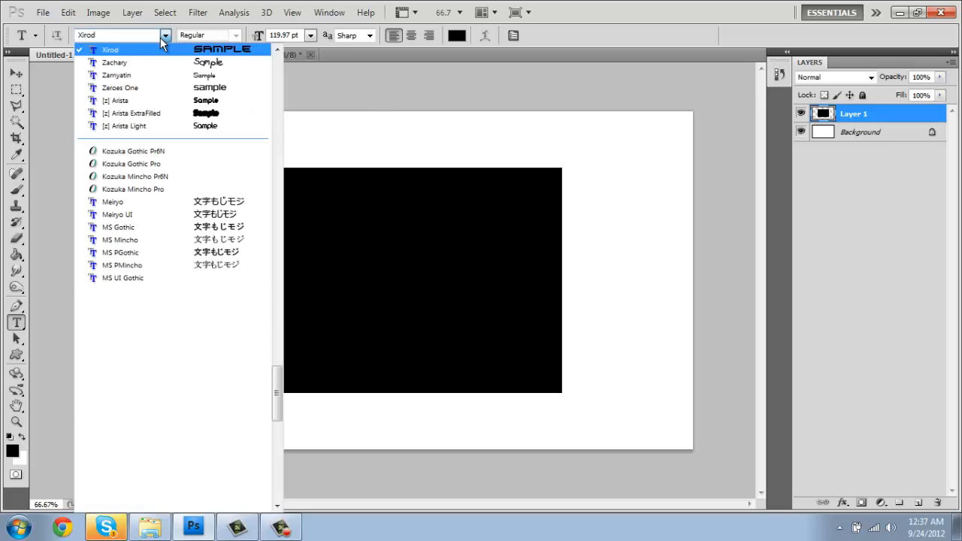
pyautogui.moveTo(272, 365); pyautogui.dragTo(278, 154)
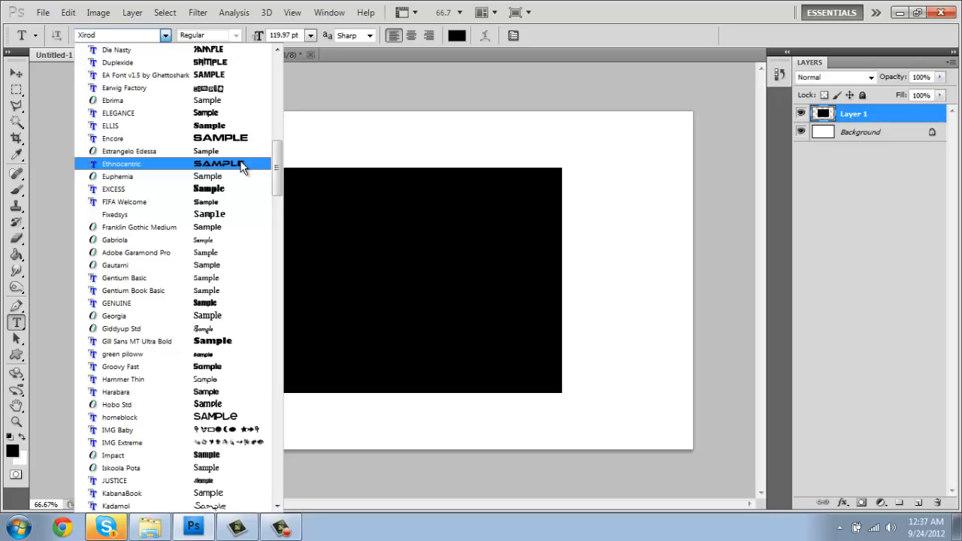
pyautogui.click(242, 166)
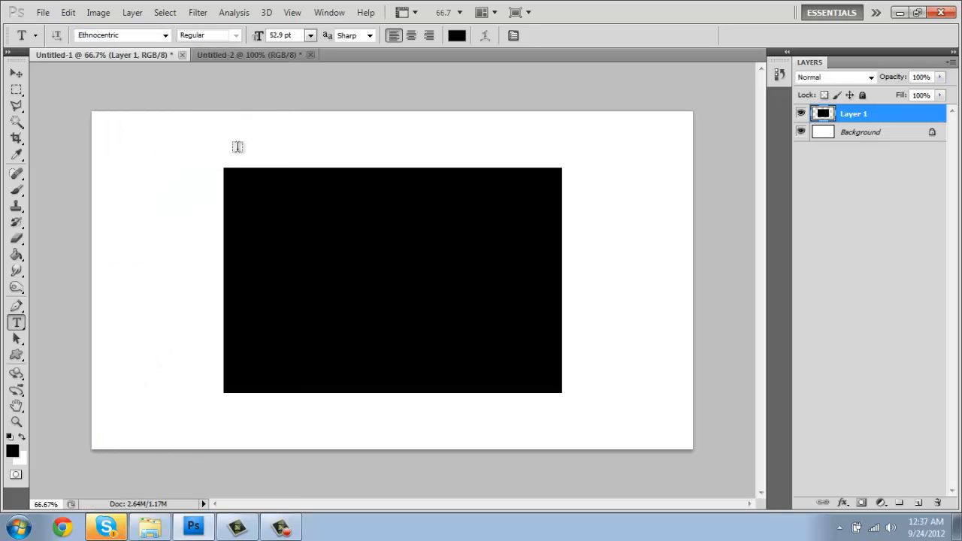
pyautogui.click(238, 147)
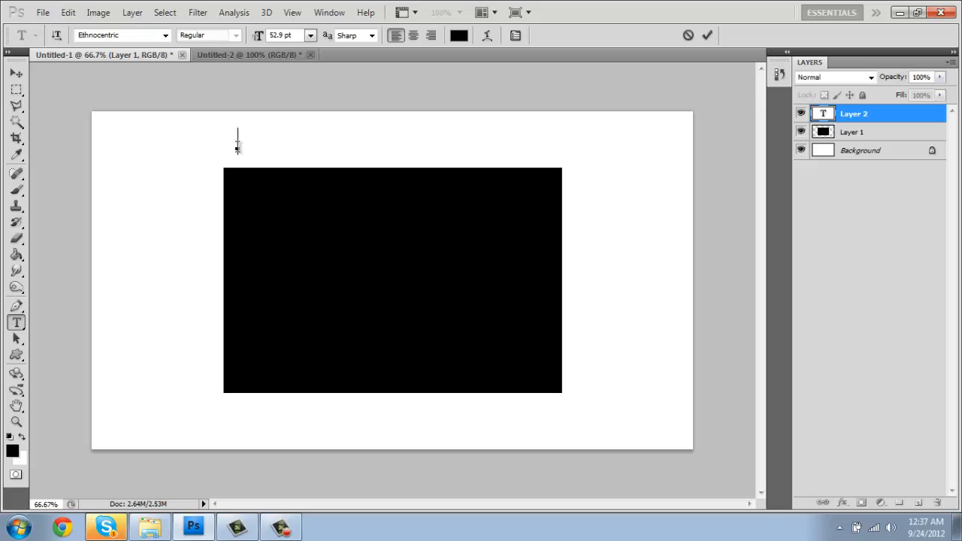
pyautogui.write('PLATINUM')
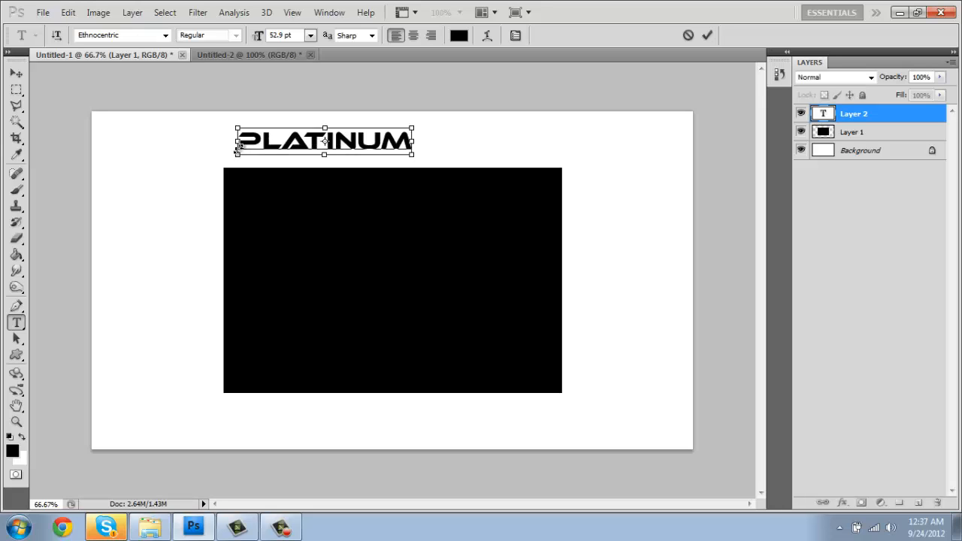
pyautogui.hotkey('ctrl', 'Return')
# Step: Scale the PLATINUM text proportionally to about 196% and position it to span the width of the black rectangle
pyautogui.hotkey('ctrl', 't')
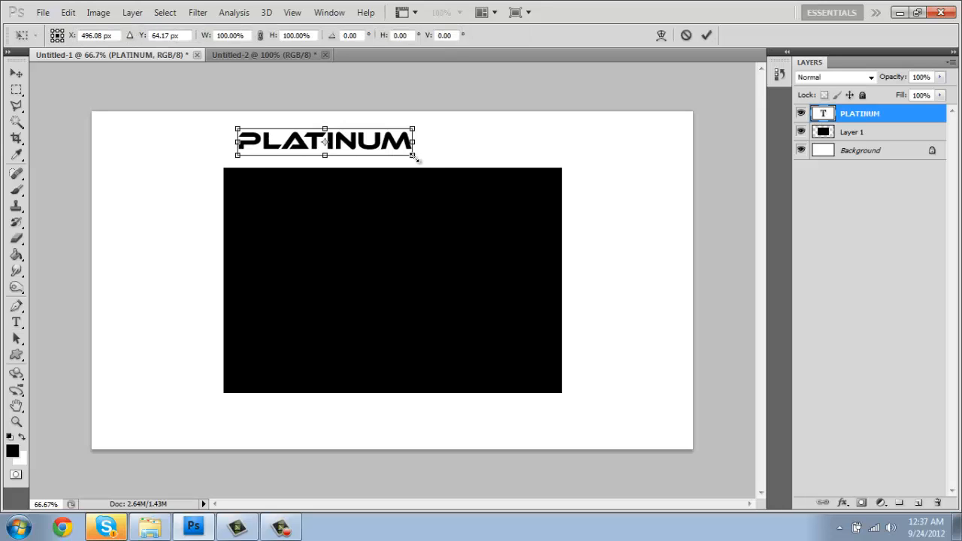
pyautogui.moveTo(416, 158); pyautogui.dragTo(536, 167)
pyautogui.moveTo(450, 163); pyautogui.dragTo(472, 172)
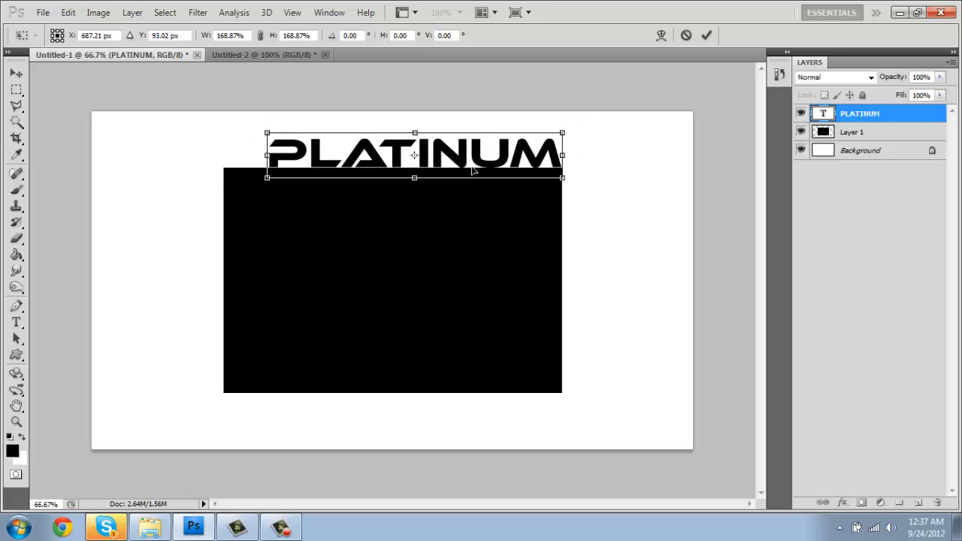
pyautogui.moveTo(264, 130); pyautogui.dragTo(220, 114)
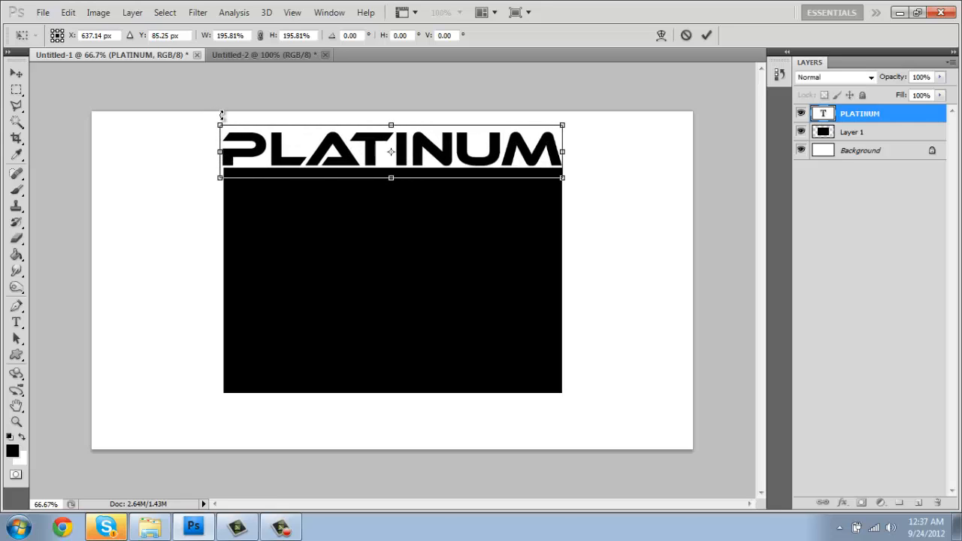
pyautogui.press('Return')
# Step: Nudge the PLATINUM text up to leave a small gap between it and the black rectangle
pyautogui.press('v')
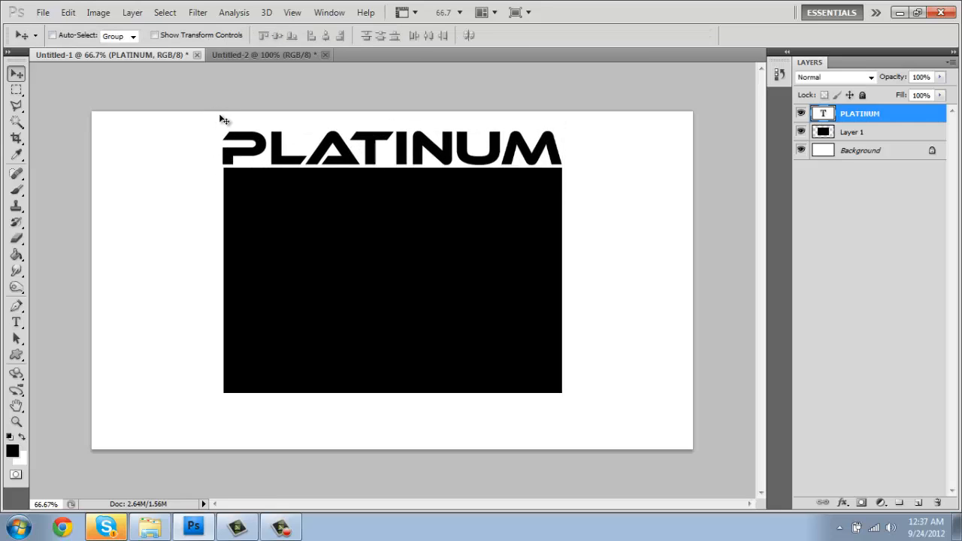
pyautogui.press('Up')
pyautogui.press('Up')
pyautogui.press('Up')
pyautogui.press('Up')
pyautogui.press('Up')
pyautogui.press('Up')
pyautogui.press('Up')
pyautogui.press('Up')
pyautogui.press('Up')
pyautogui.press('Up')
pyautogui.press('Up')
pyautogui.press('Up')
pyautogui.press('Up')
pyautogui.press('Up')
pyautogui.press('Up')
pyautogui.press('Up')
pyautogui.press('Up')
pyautogui.press('Up')
pyautogui.press('Up')
pyautogui.press('Up')
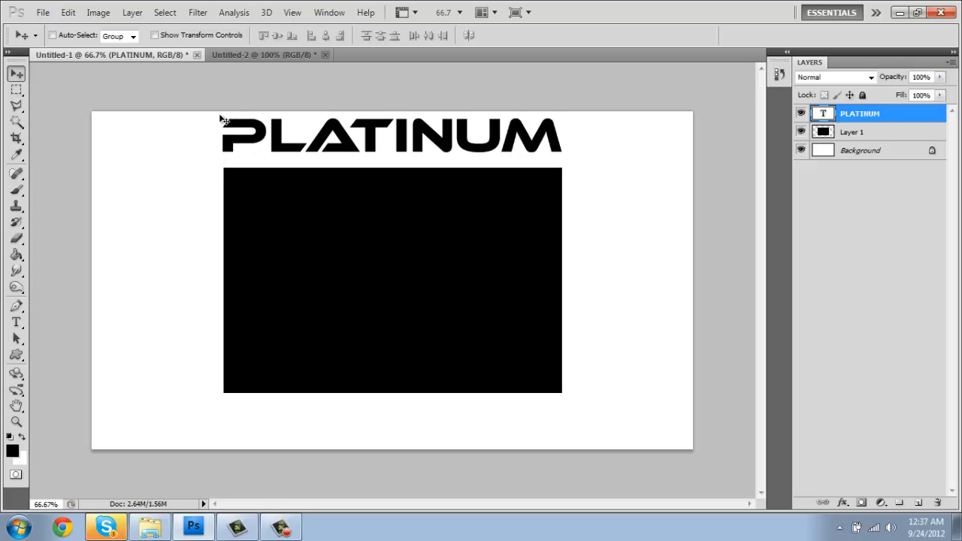
pyautogui.press('Down')
pyautogui.press('Down')
pyautogui.press('Down')
pyautogui.press('Down')
pyautogui.press('Down')
pyautogui.press('Down')
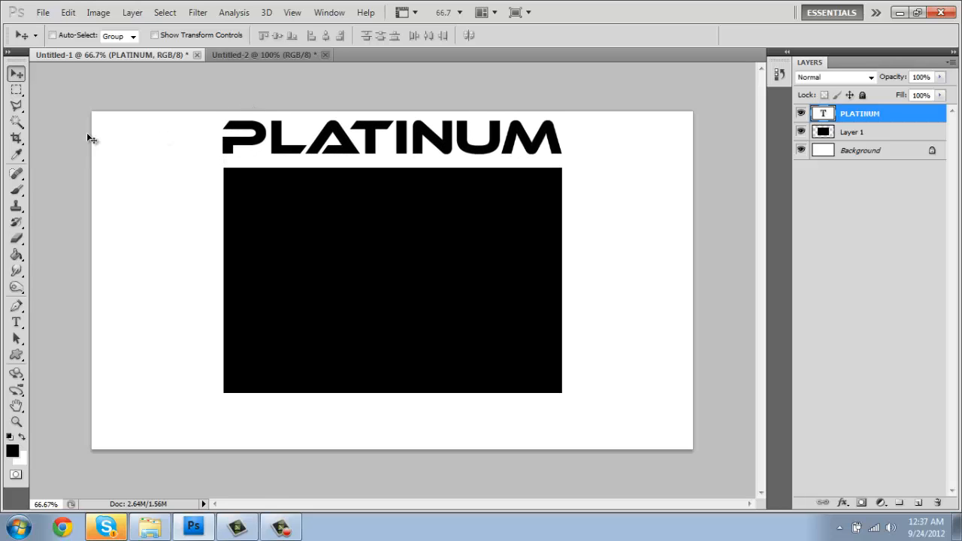
# Step: Add a Color Overlay effect in grey a3a3a3 to the PLATINUM text layer
pyautogui.click(17, 90)
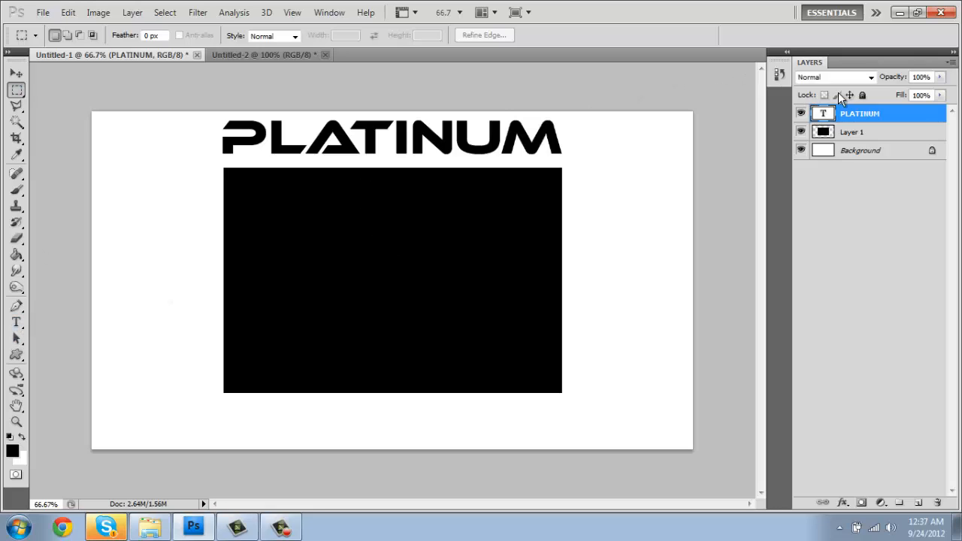
pyautogui.doubleClick(910, 121)
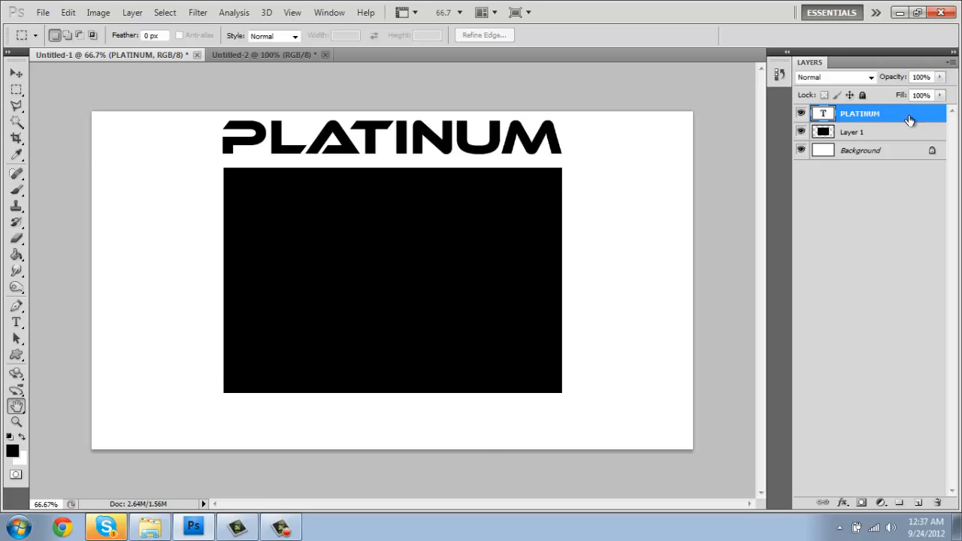
pyautogui.moveTo(400, 155); pyautogui.dragTo(806, 143)
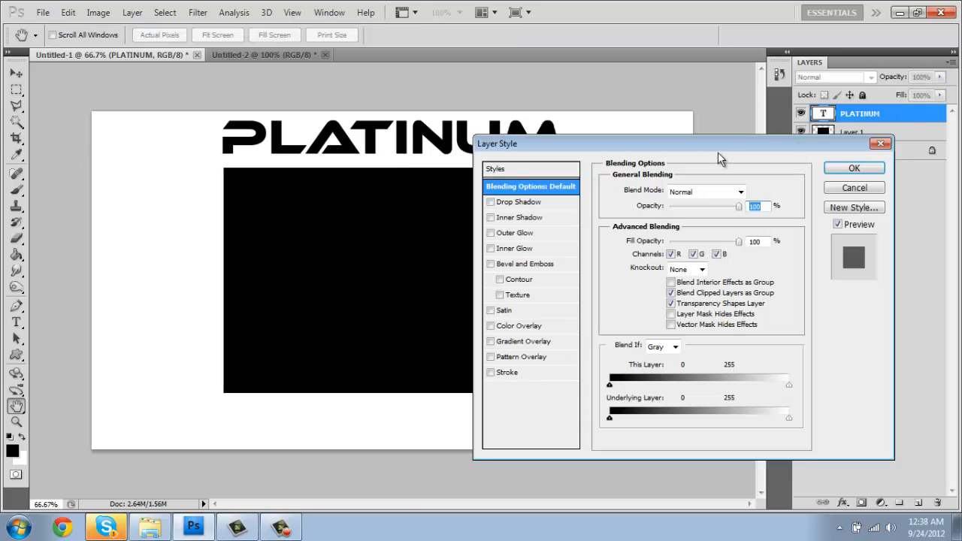
pyautogui.moveTo(718, 152); pyautogui.dragTo(795, 165)
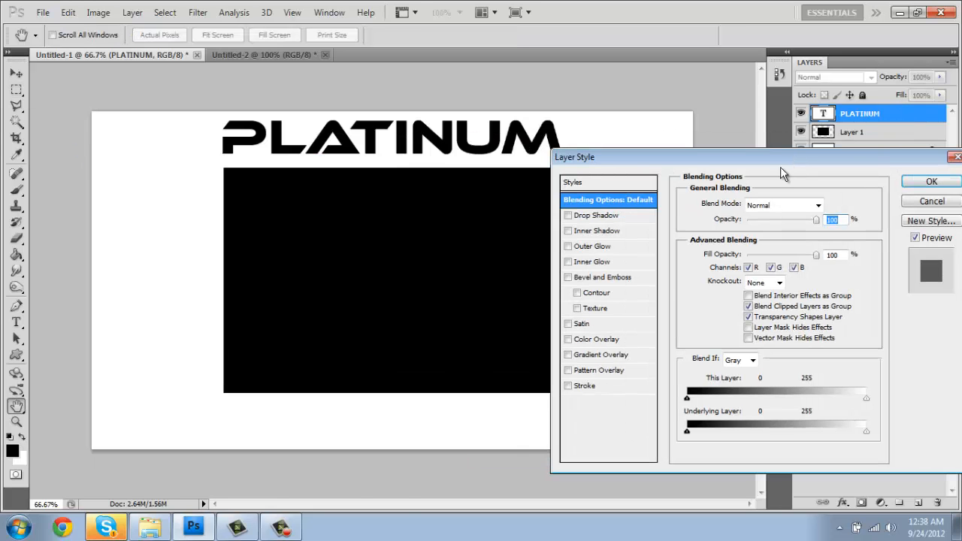
pyautogui.click(596, 340)
pyautogui.click(826, 204)
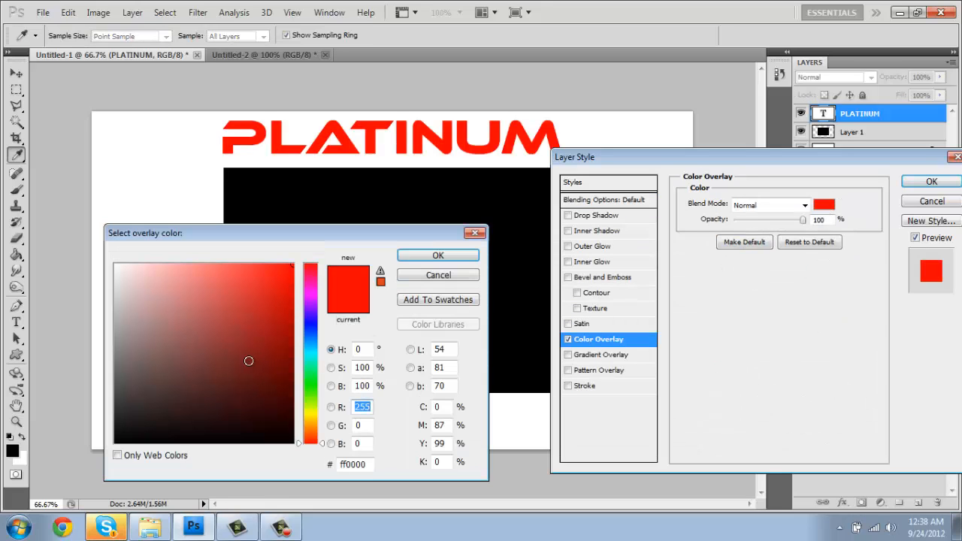
pyautogui.moveTo(119, 325); pyautogui.dragTo(101, 328)
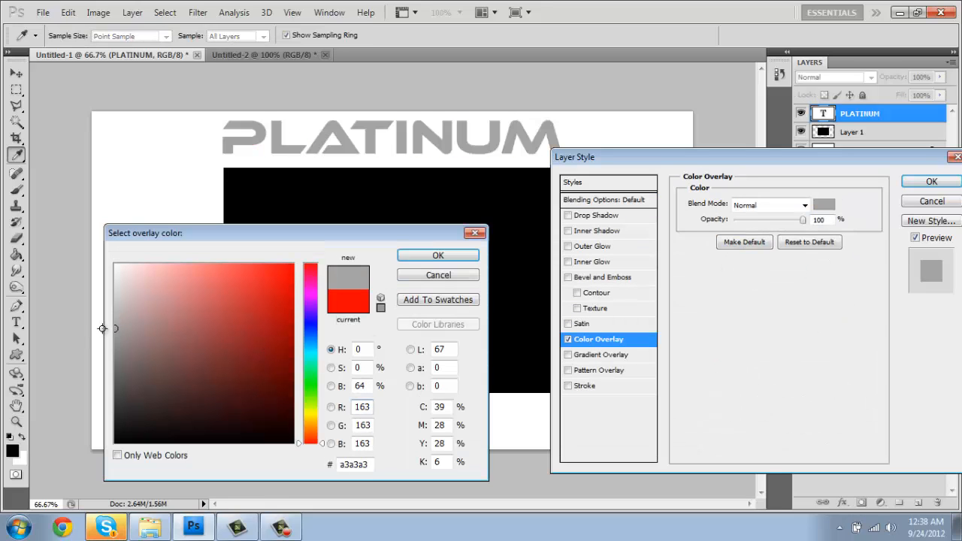
pyautogui.click(439, 256)
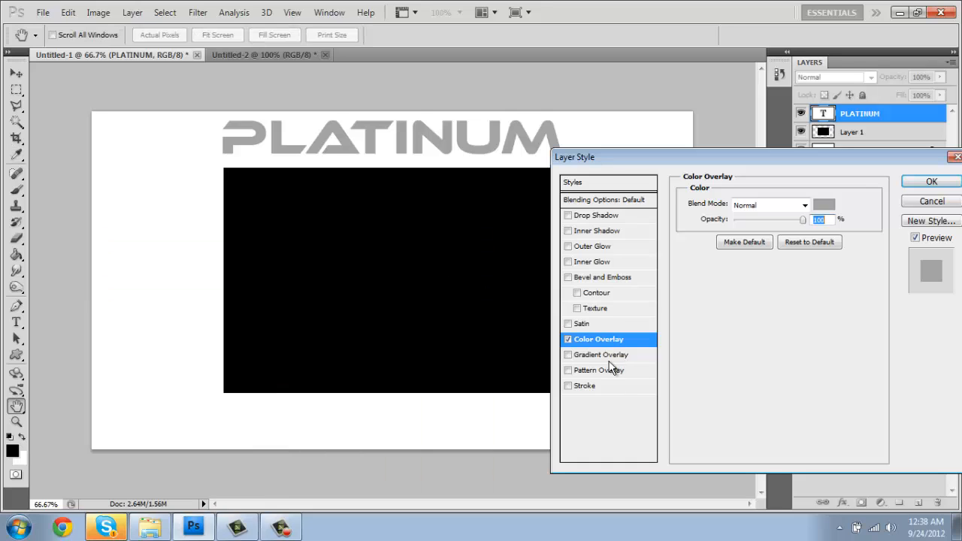
# Step: Add a 5 px outside Stroke effect in dark grey 1c1c1c to the PLATINUM text
pyautogui.click(586, 386)
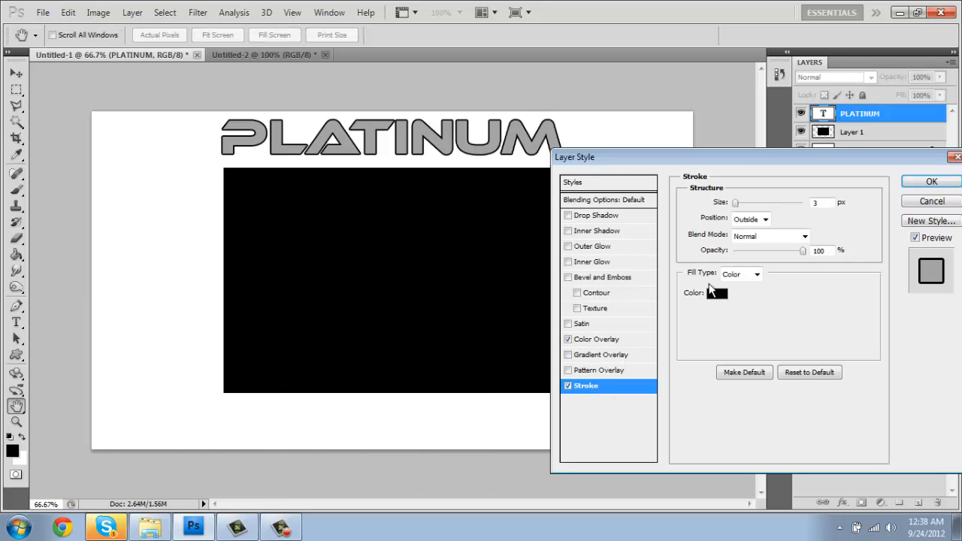
pyautogui.write('5')
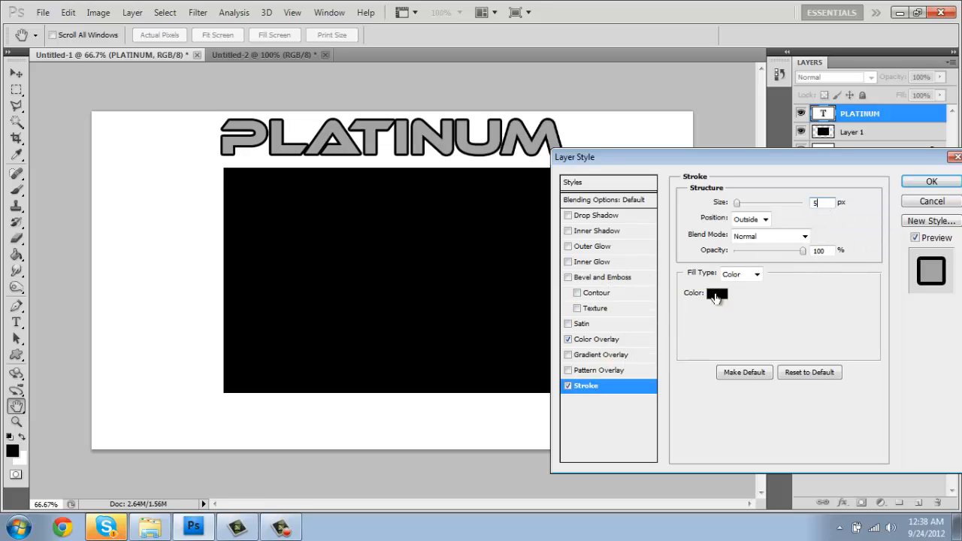
pyautogui.click(722, 295)
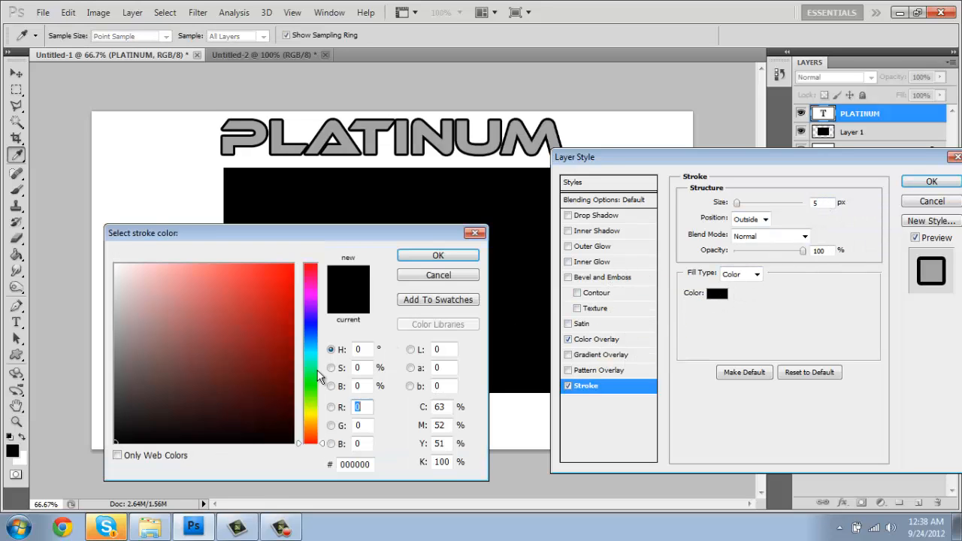
pyautogui.moveTo(113, 442); pyautogui.dragTo(113, 424)
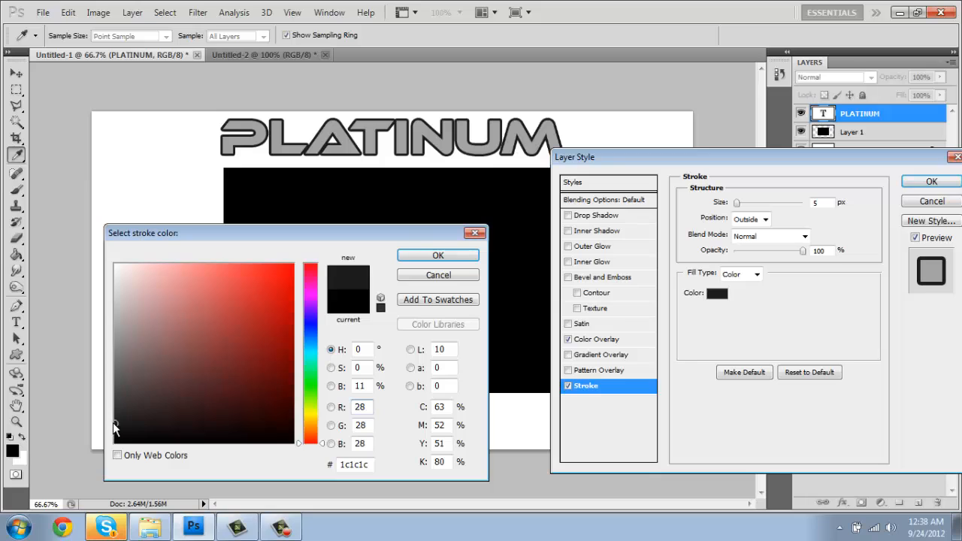
pyautogui.click(462, 256)
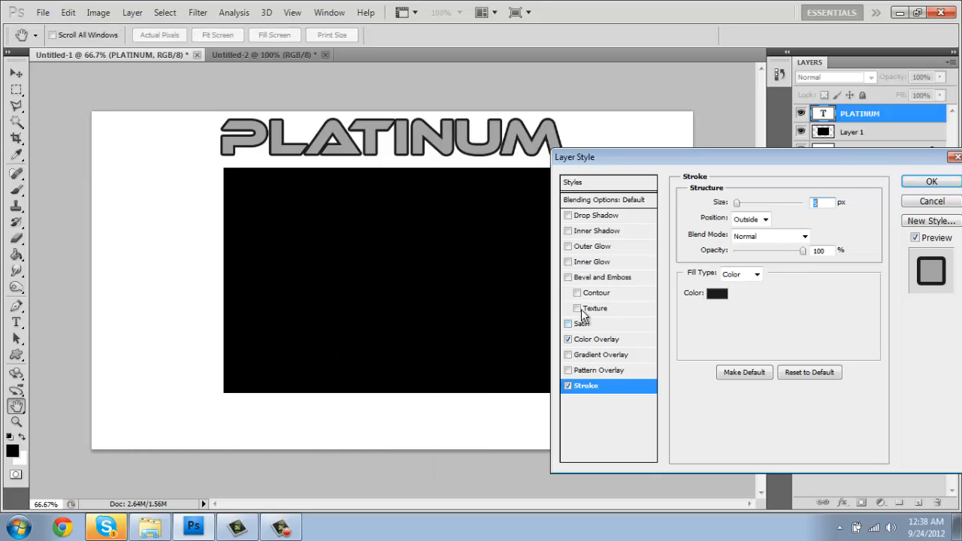
# Step: Add an Inner Glow effect to the PLATINUM text with Normal blend mode and 100% opacity, leaving Inner Shadow off
pyautogui.click(585, 235)
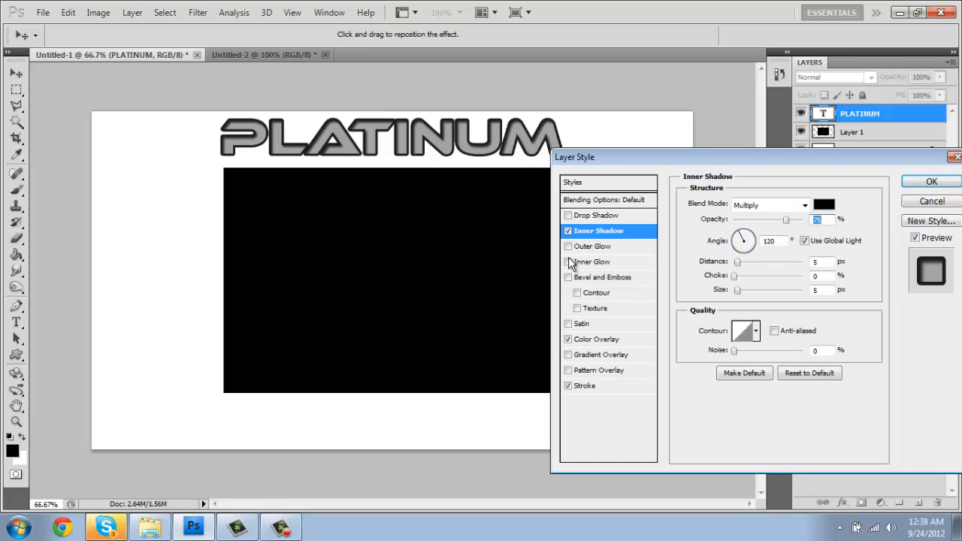
pyautogui.click(568, 231)
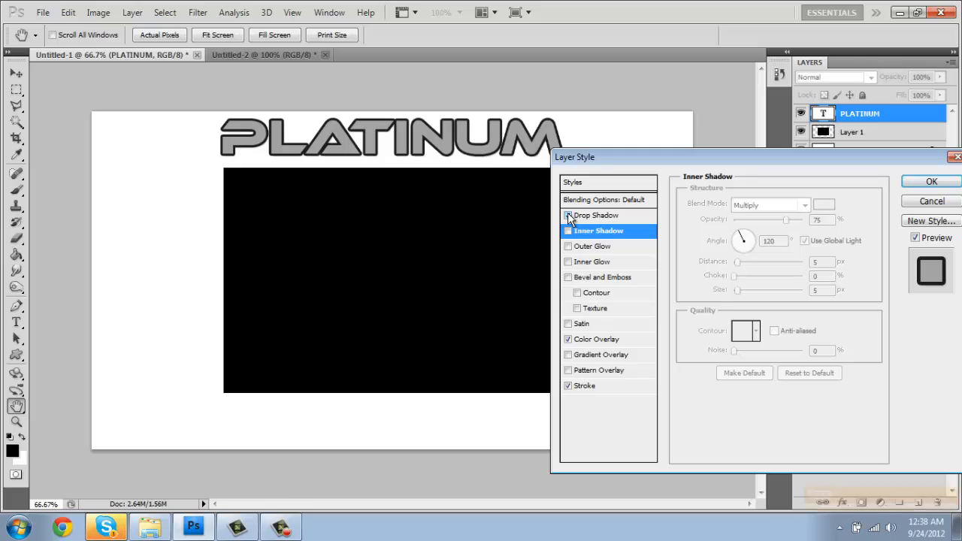
pyautogui.click(569, 262)
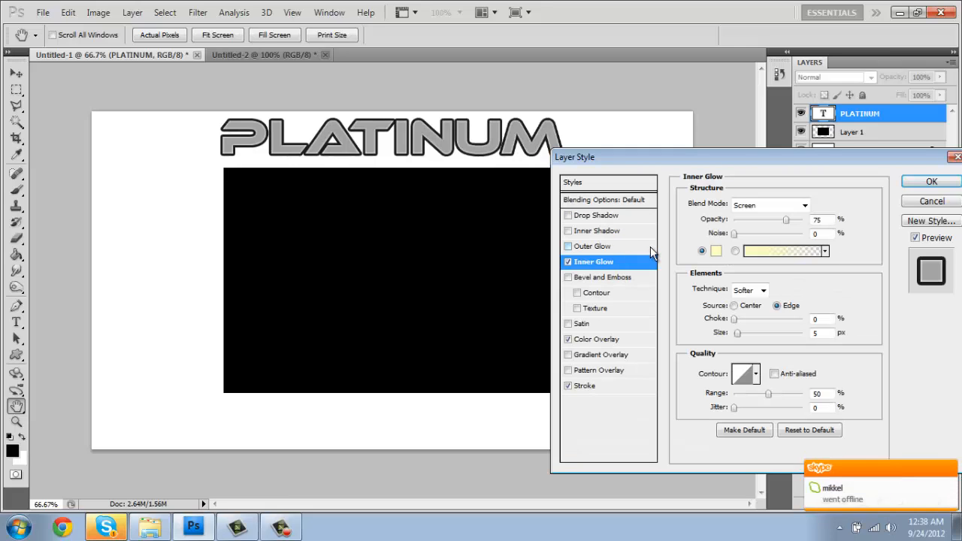
pyautogui.moveTo(786, 219); pyautogui.dragTo(804, 219)
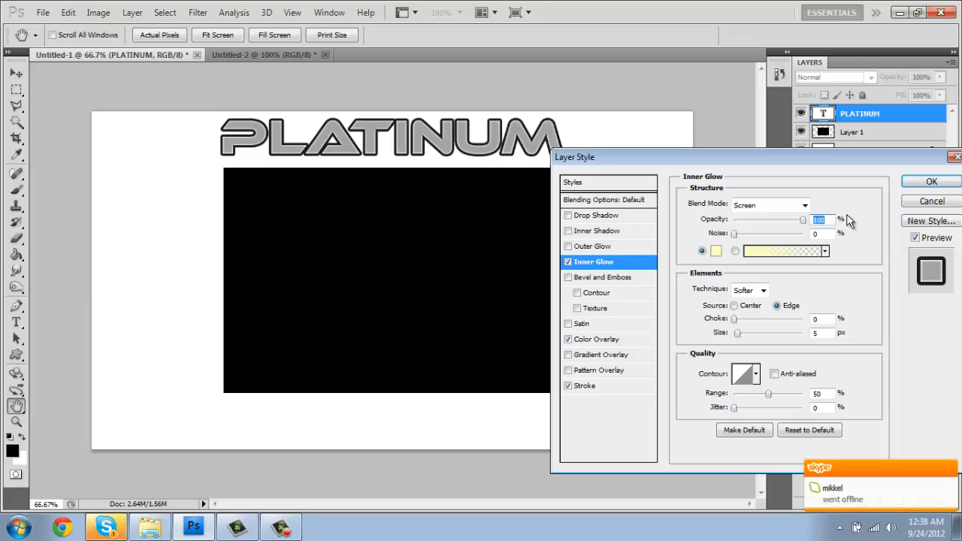
pyautogui.click(750, 204)
pyautogui.click(759, 7)
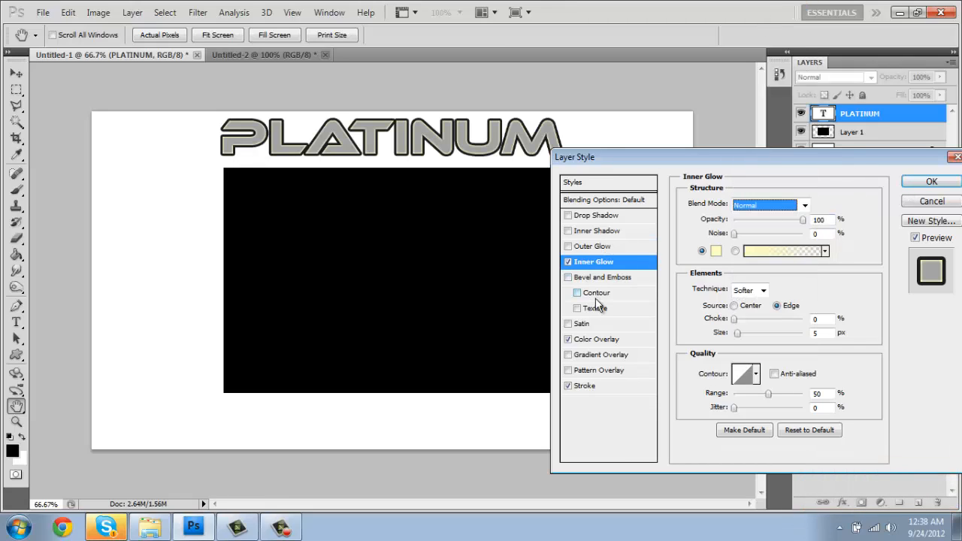
pyautogui.press('Tab')
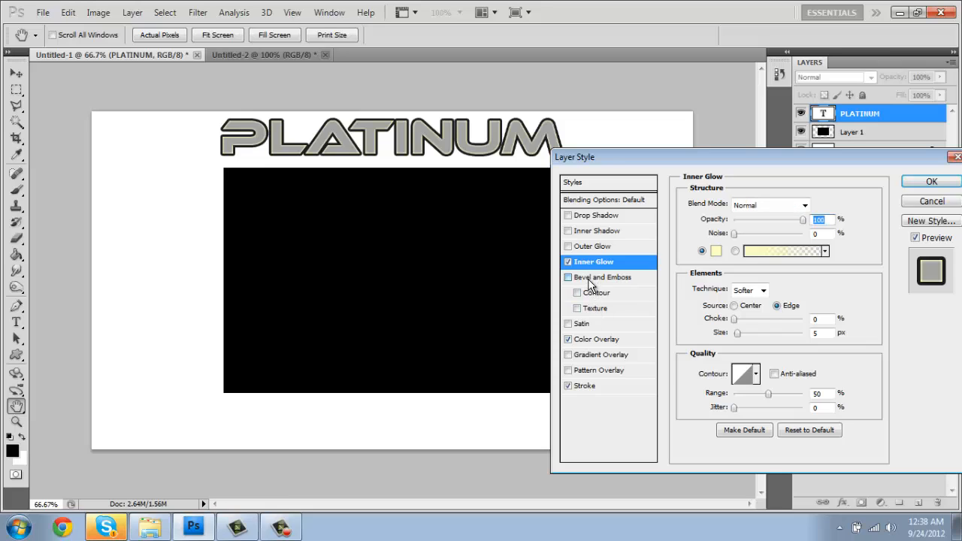
# Step: Add a Bevel and Emboss effect with the Stroke Emboss style and Up direction, and apply the layer style to the PLATINUM text
pyautogui.click(594, 278)
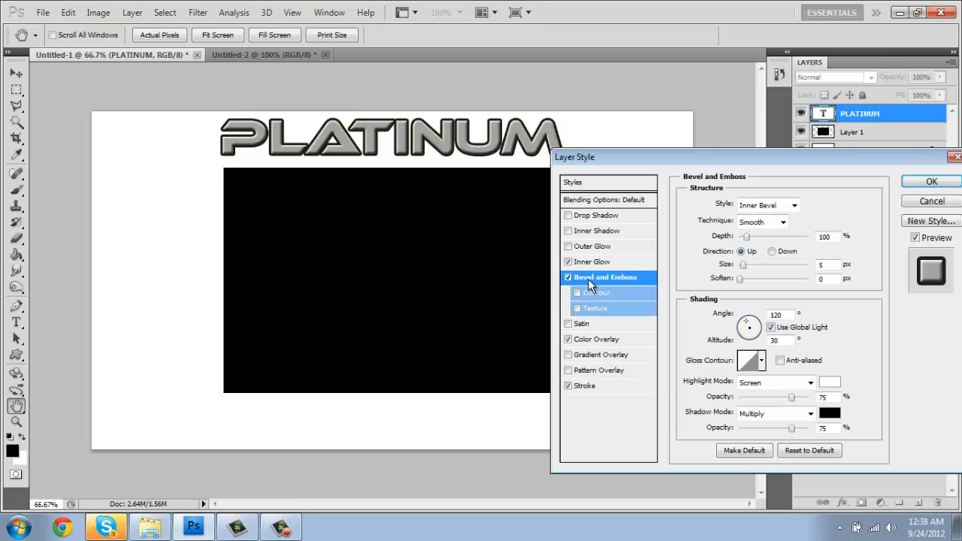
pyautogui.click(764, 205)
pyautogui.click(752, 222)
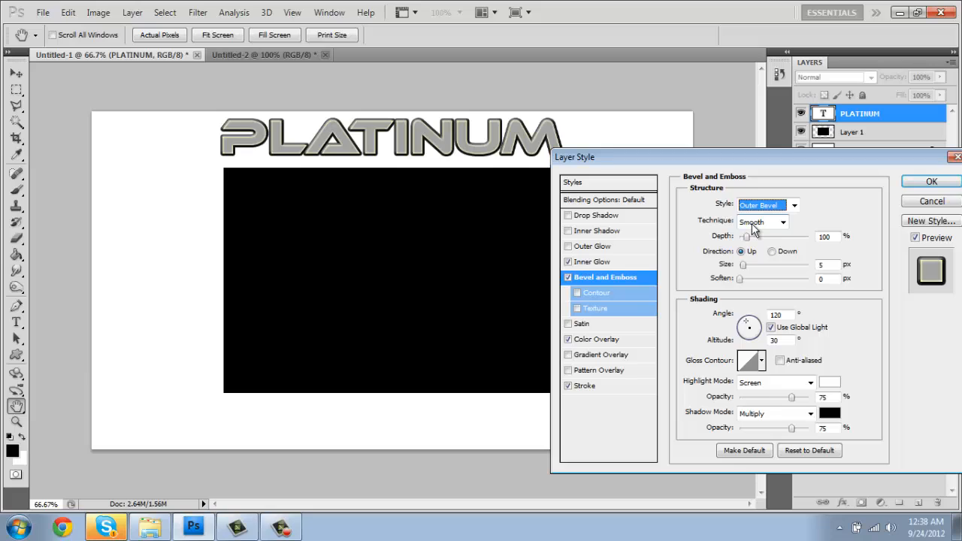
pyautogui.press('Down')
pyautogui.press('Down')
pyautogui.press('Down')
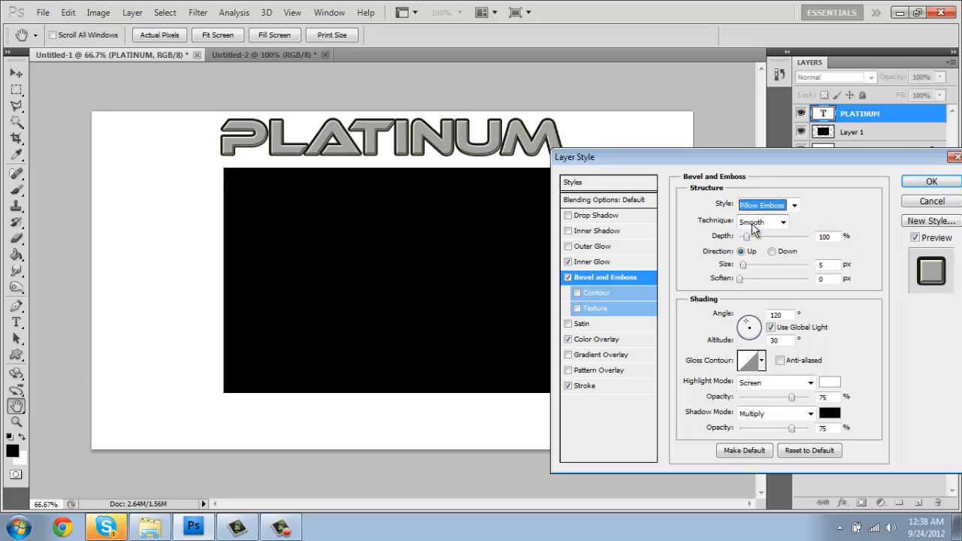
pyautogui.press('Down')
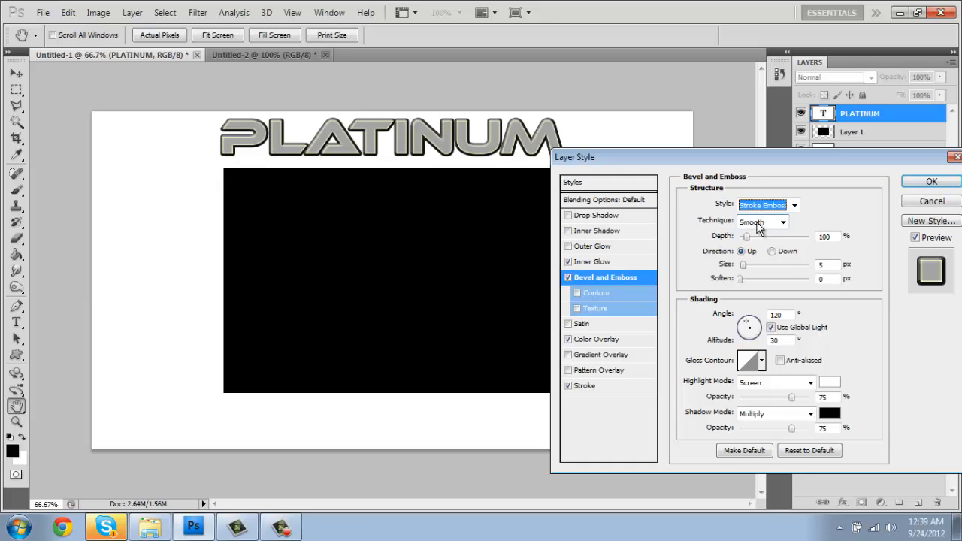
pyautogui.click(785, 254)
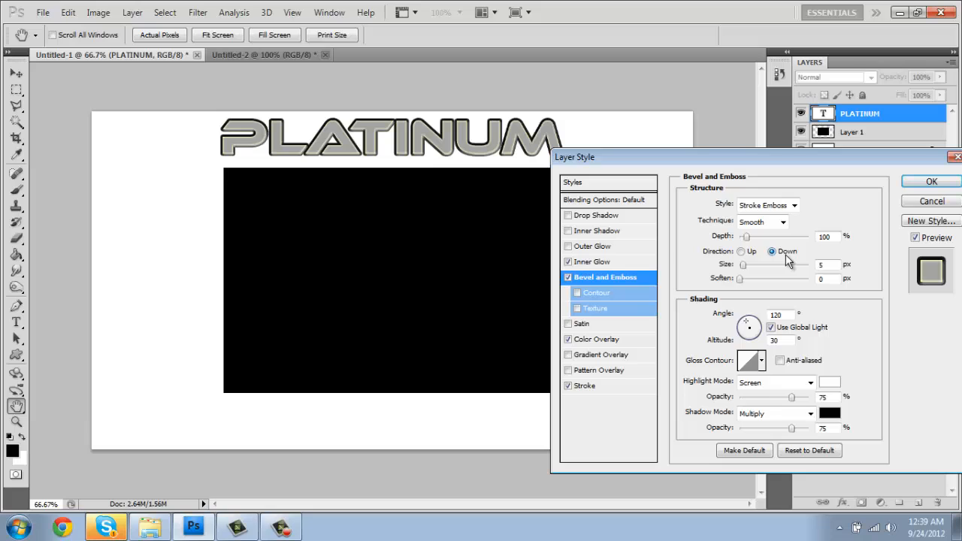
pyautogui.click(754, 257)
pyautogui.click(752, 251)
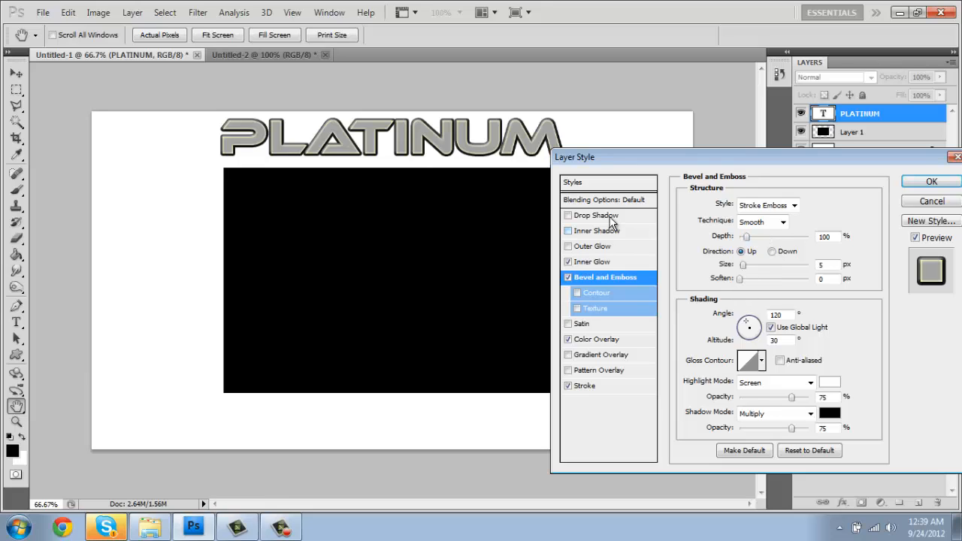
pyautogui.click(931, 181)
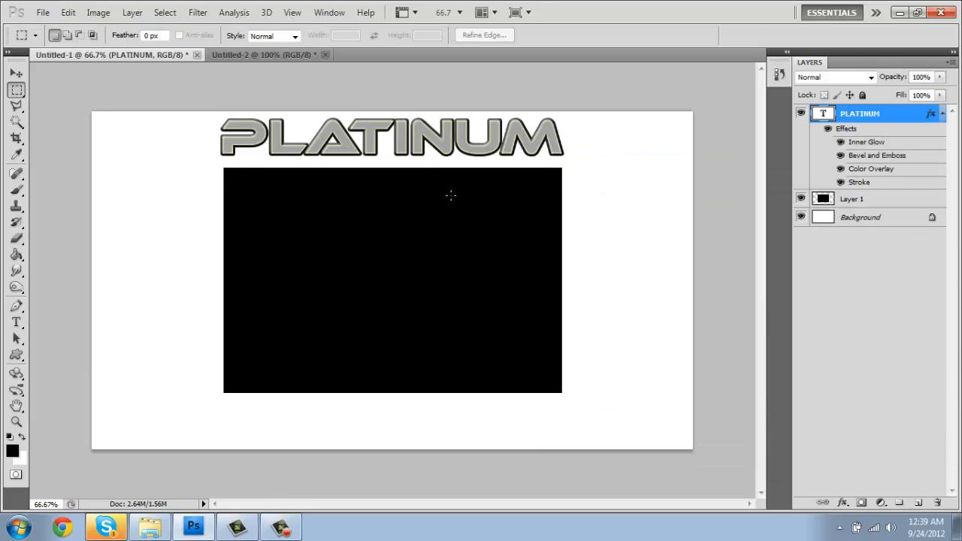
# Step: Add the text "RANDOMIZER" in the Ethnocentric font and place it between the PLATINUM title and the black rectangle, overlapping the title's lower edge
pyautogui.press('t')
pyautogui.click(264, 159)
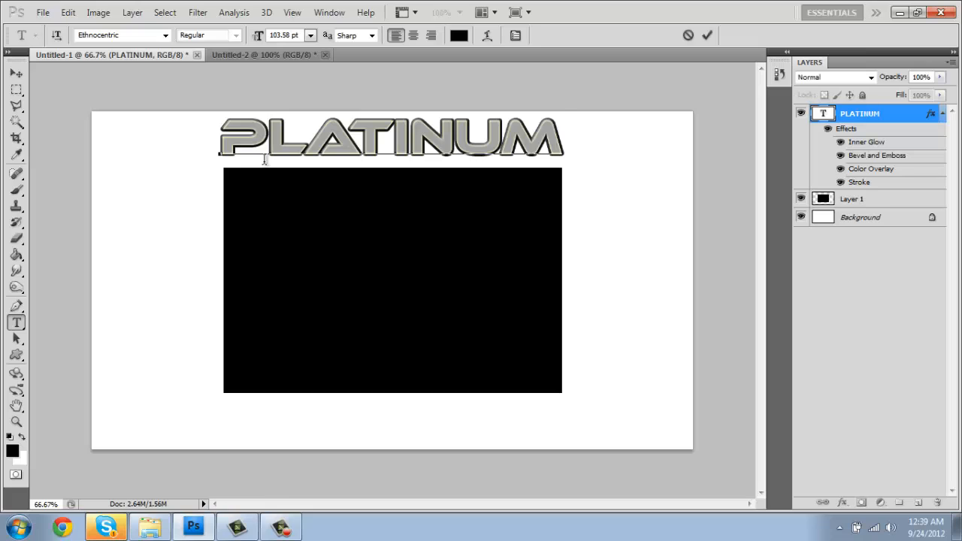
pyautogui.press('Escape')
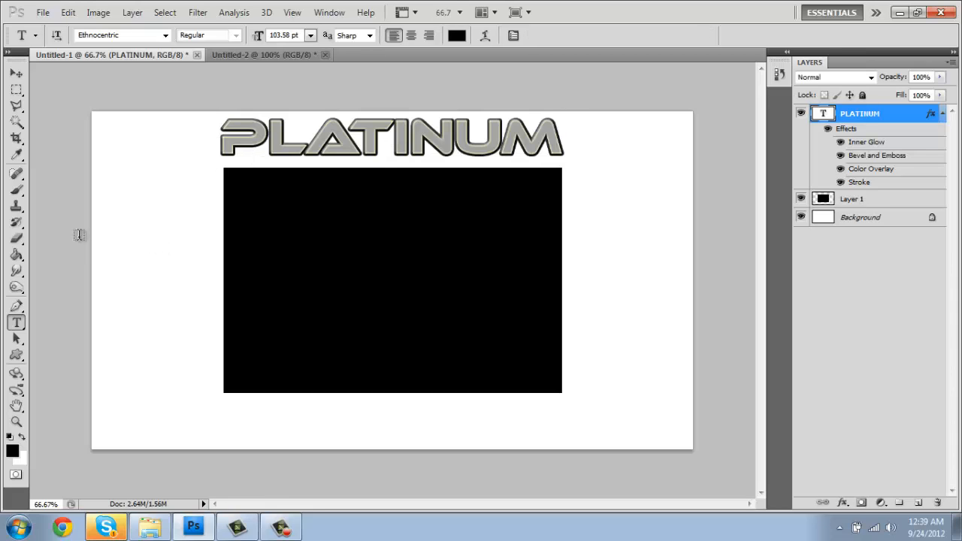
pyautogui.click(111, 240)
pyautogui.write('R')
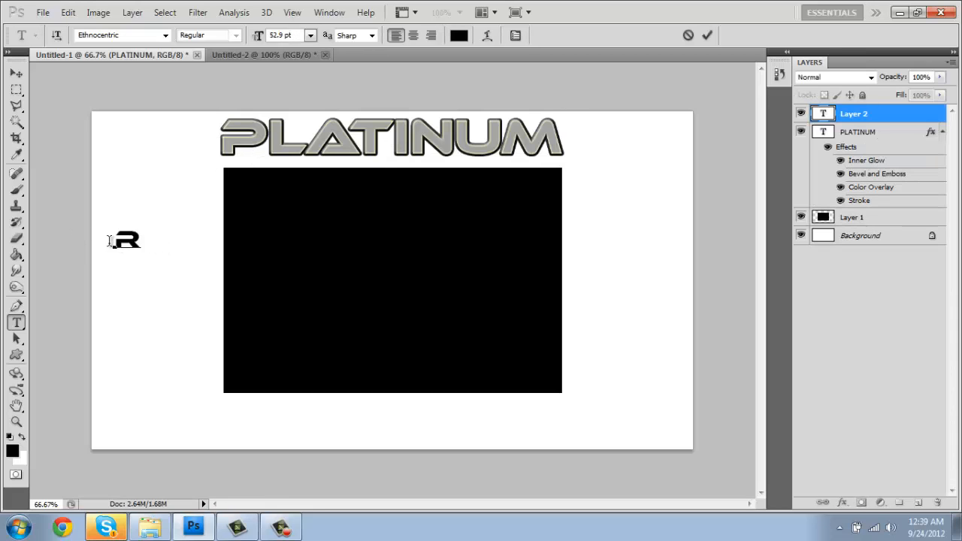
pyautogui.press('BackSpace')
pyautogui.write('RA ')
pyautogui.write('DOM TEX')
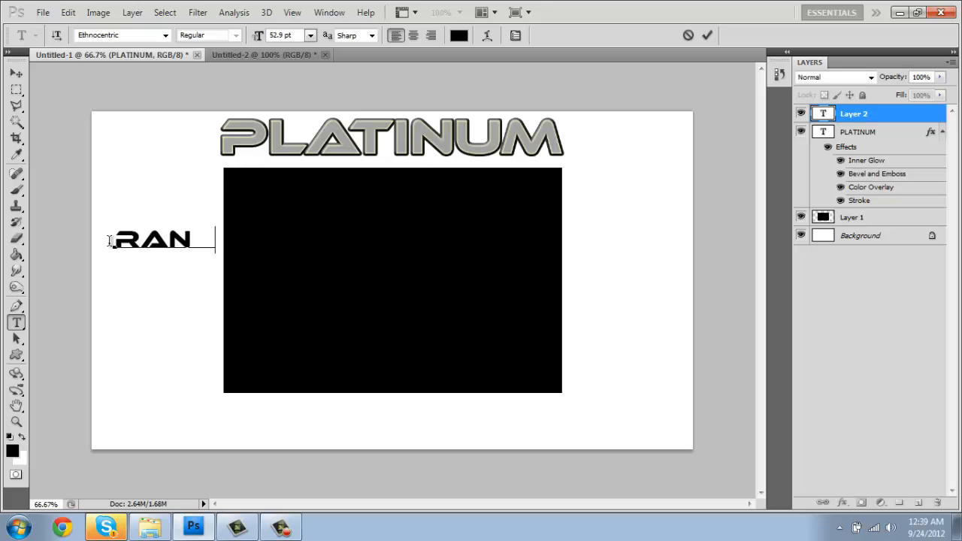
pyautogui.hotkey('ctrl', 'Return')
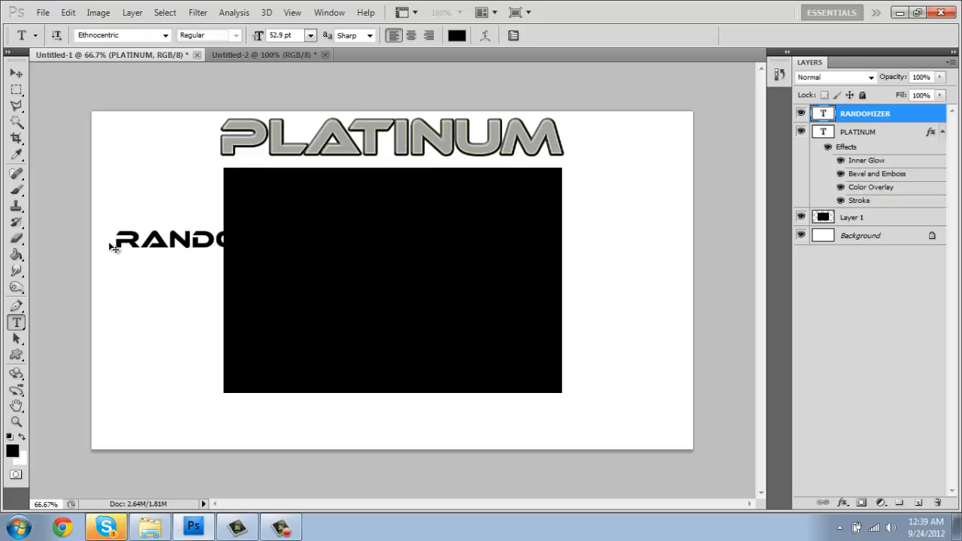
pyautogui.press('v')
pyautogui.moveTo(220, 253); pyautogui.dragTo(380, 173)
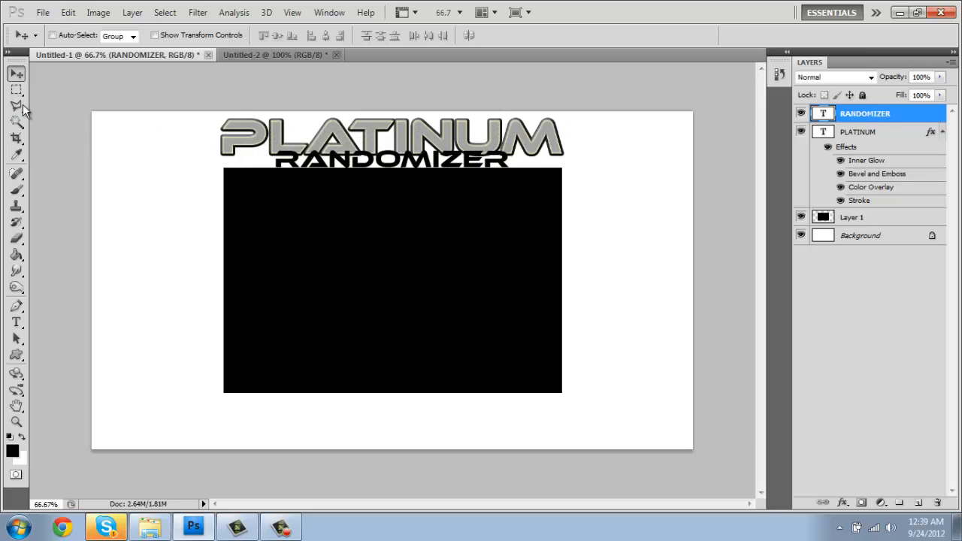
pyautogui.click(16, 89)
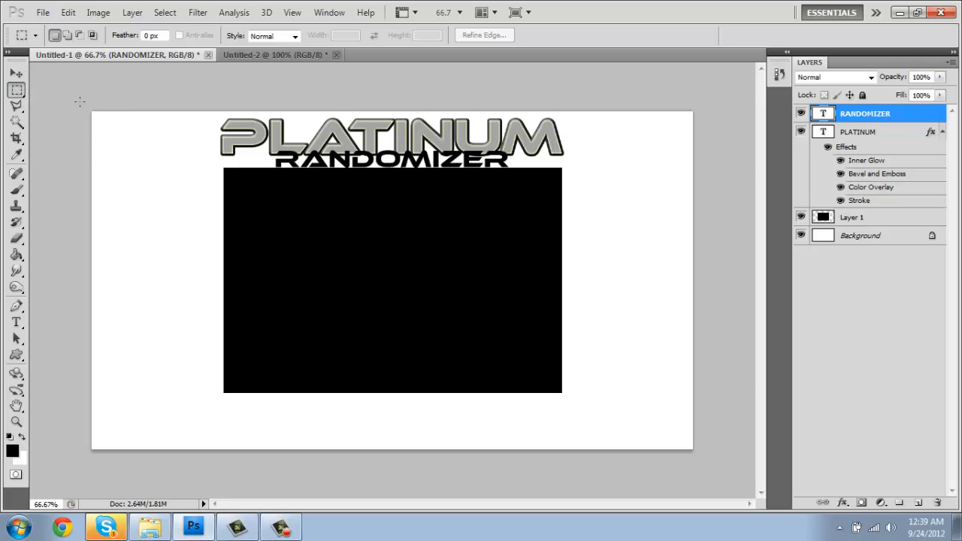
pyautogui.moveTo(92, 113); pyautogui.dragTo(695, 216)
pyautogui.click(16, 73)
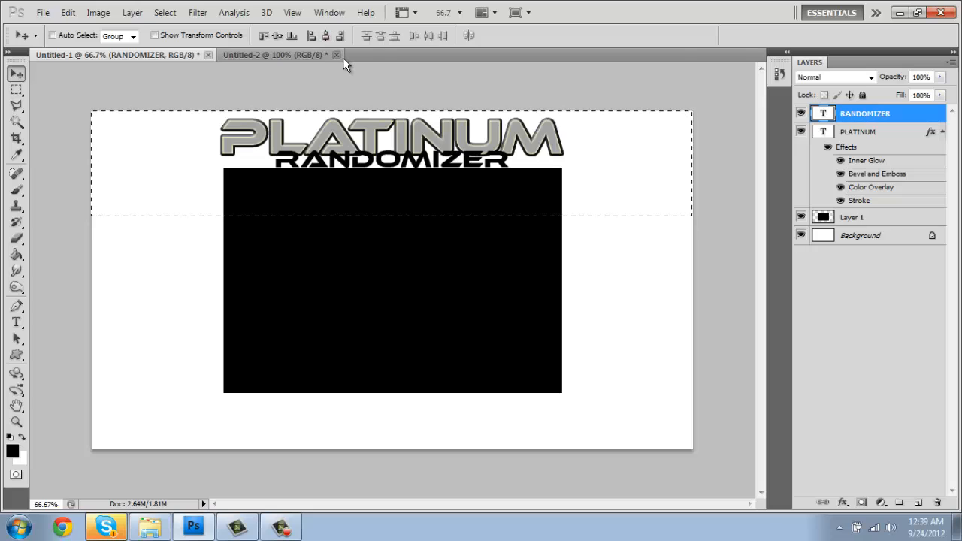
pyautogui.hotkey('ctrl', 'd')
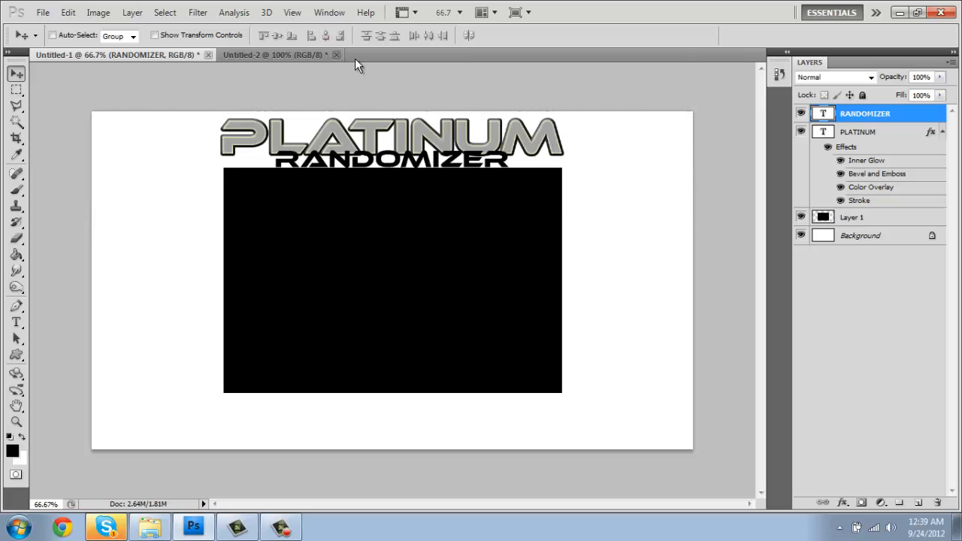
# Step: Copy the layer style of the PLATINUM text and paste it onto the RANDOMIZER text layer
pyautogui.rightClick(869, 133)
pyautogui.click(777, 474)
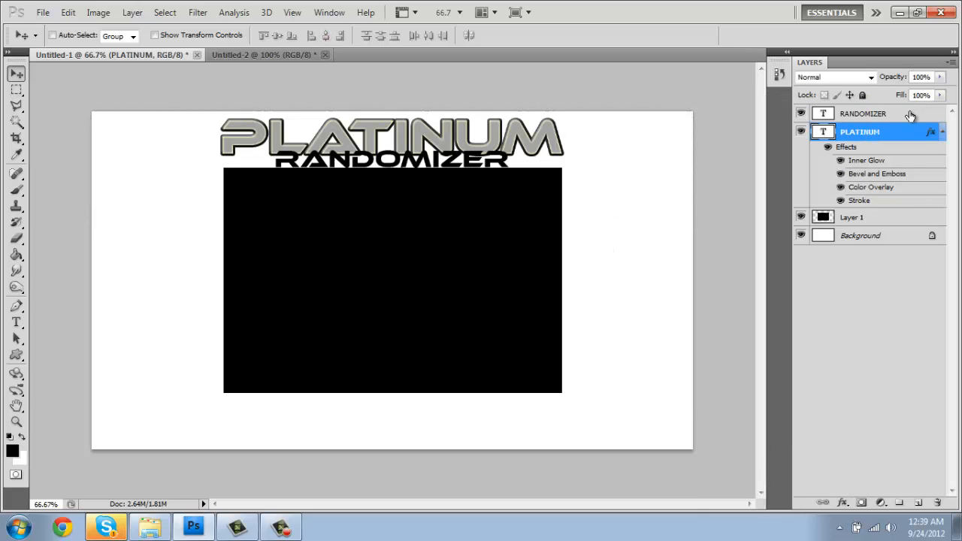
pyautogui.rightClick(908, 114)
pyautogui.click(801, 487)
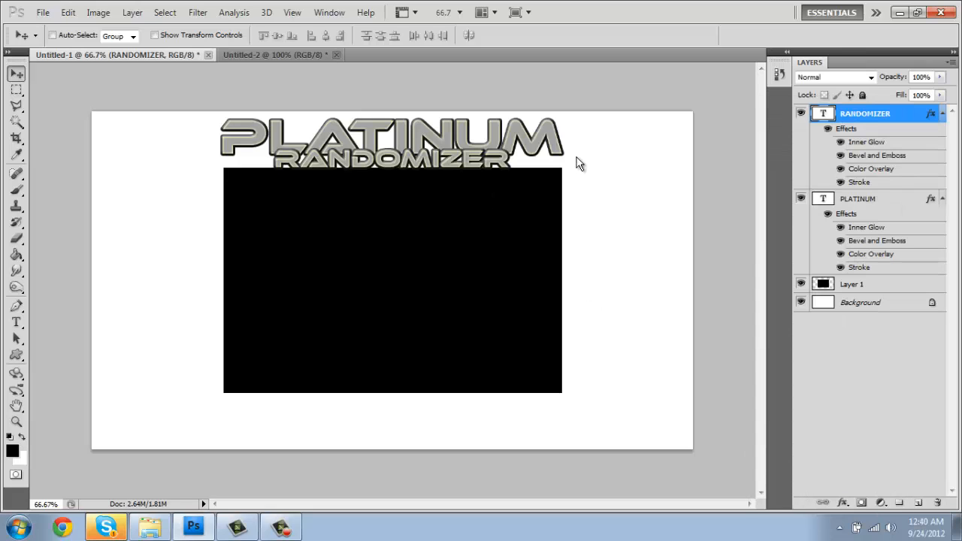
# Step: Nudge the RANDOMIZER text slightly upward, away from the black rectangle's upper edge
pyautogui.press('Up')
pyautogui.press('Up')
pyautogui.press('Up')
pyautogui.press('Up')
pyautogui.press('Up')
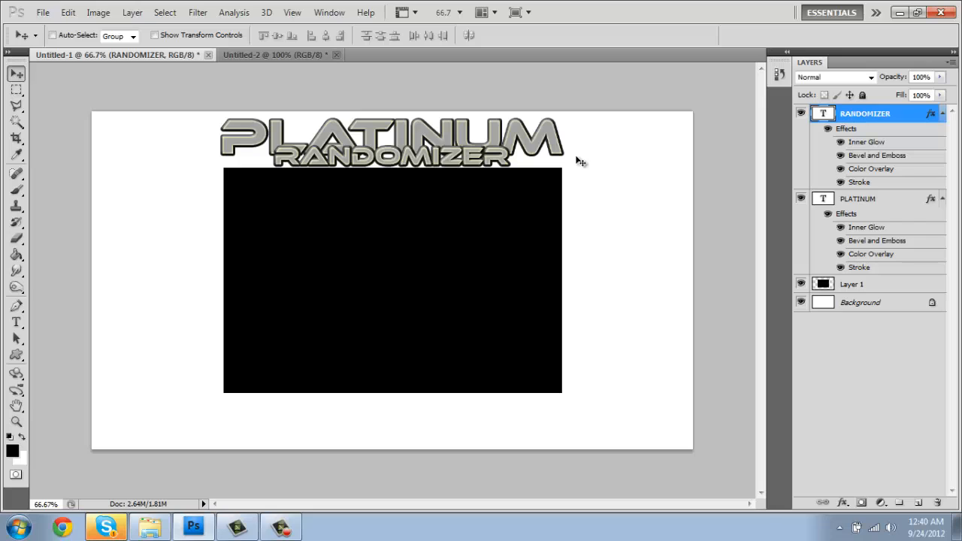
# Step: Set the RANDOMIZER text's Stroke effect to 4 px and apply the layer style, keeping Drop Shadow off and Inner Glow on
pyautogui.doubleClick(933, 115)
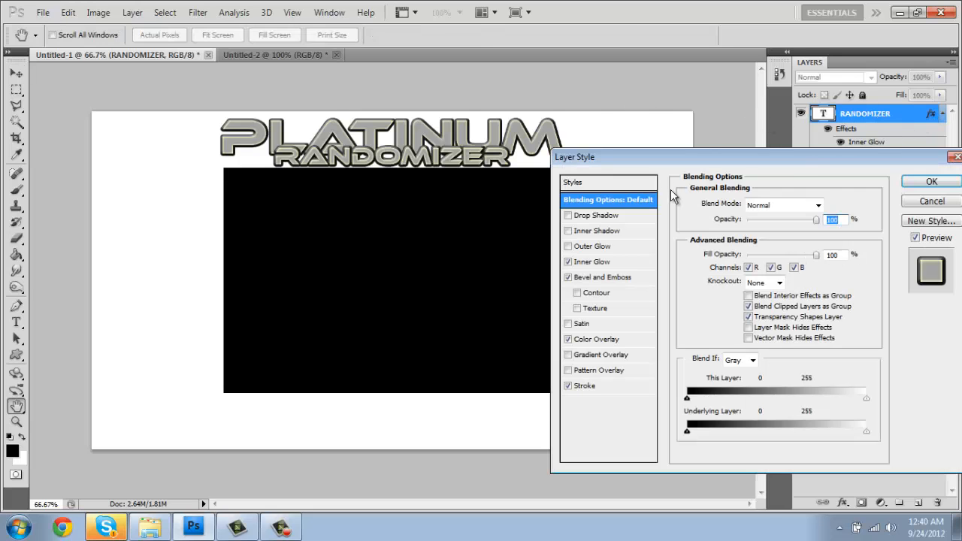
pyautogui.click(585, 385)
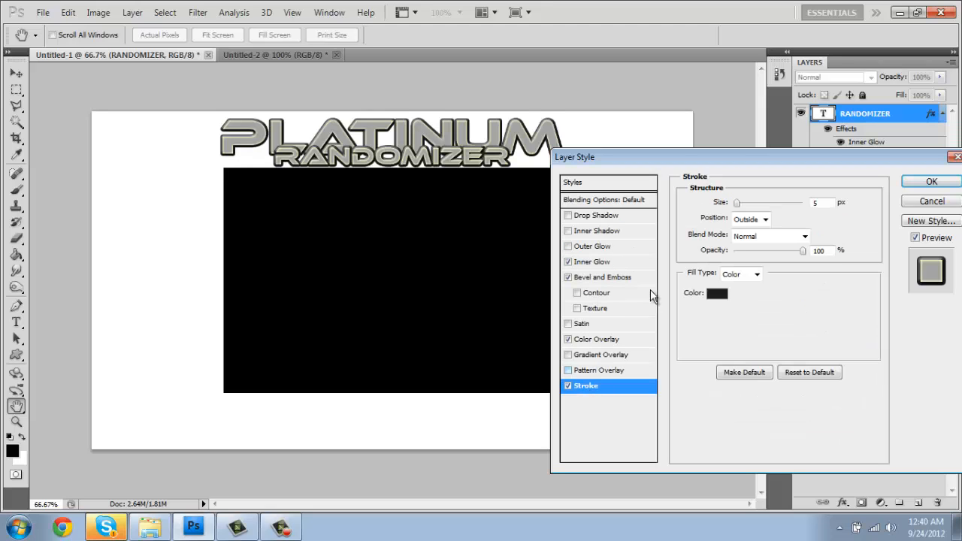
pyautogui.doubleClick(820, 202)
pyautogui.write('5')
pyautogui.write('3')
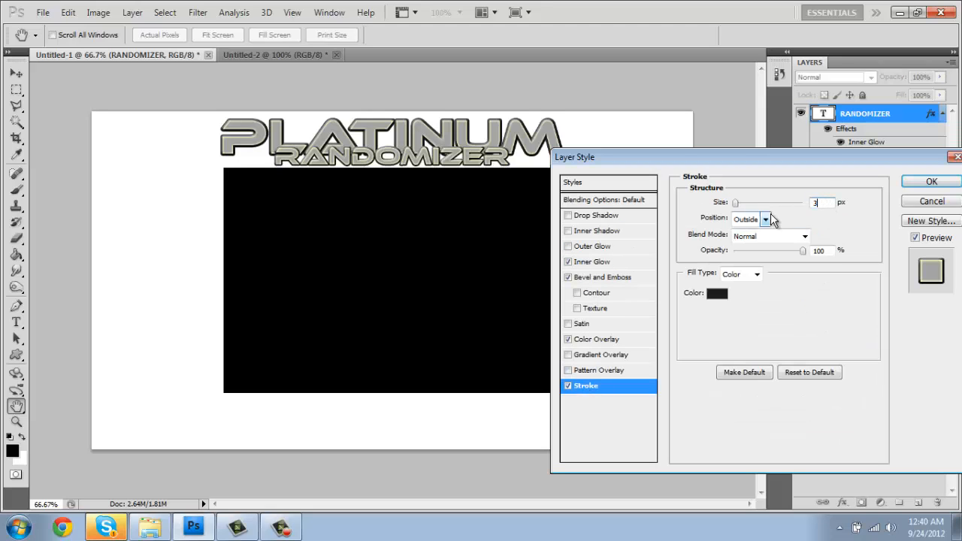
pyautogui.write('4')
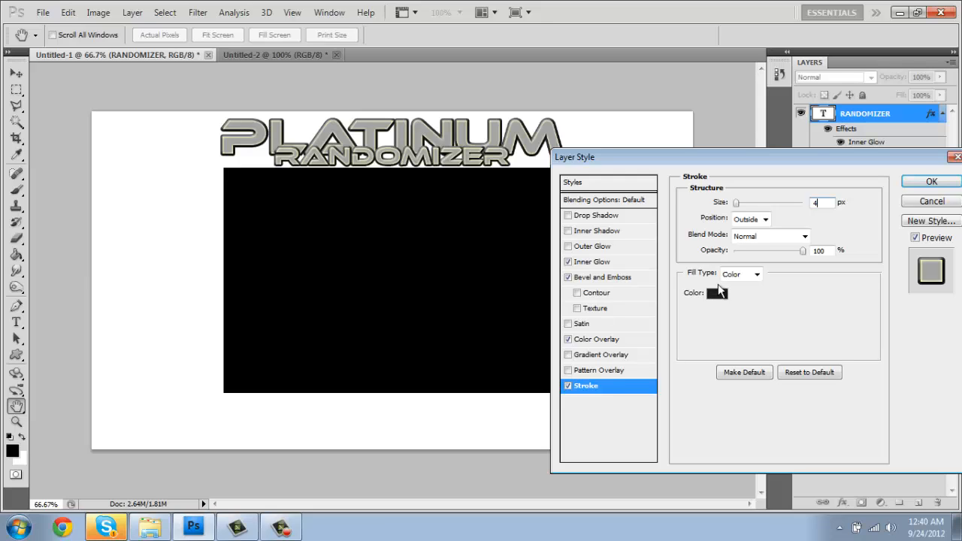
pyautogui.click(601, 216)
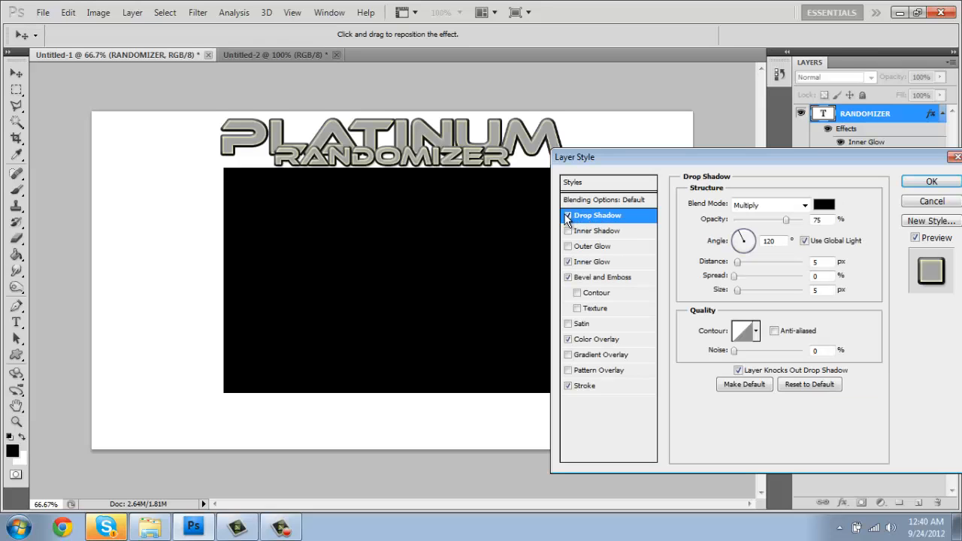
pyautogui.click(567, 216)
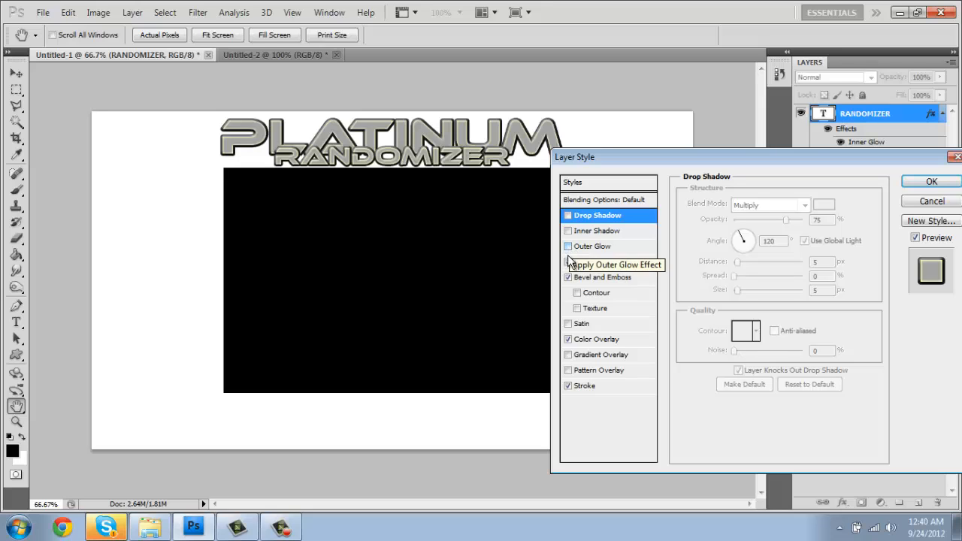
pyautogui.click(568, 262)
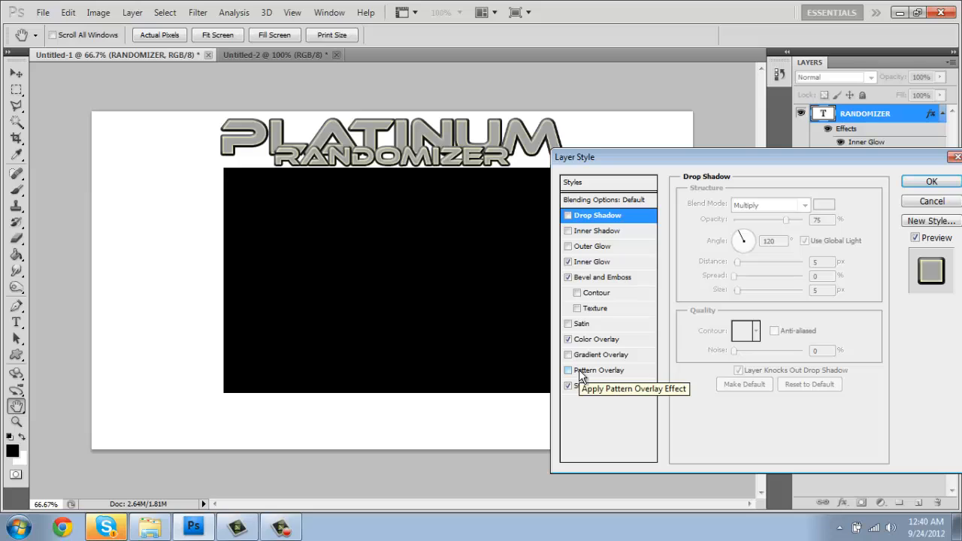
pyautogui.click(931, 182)
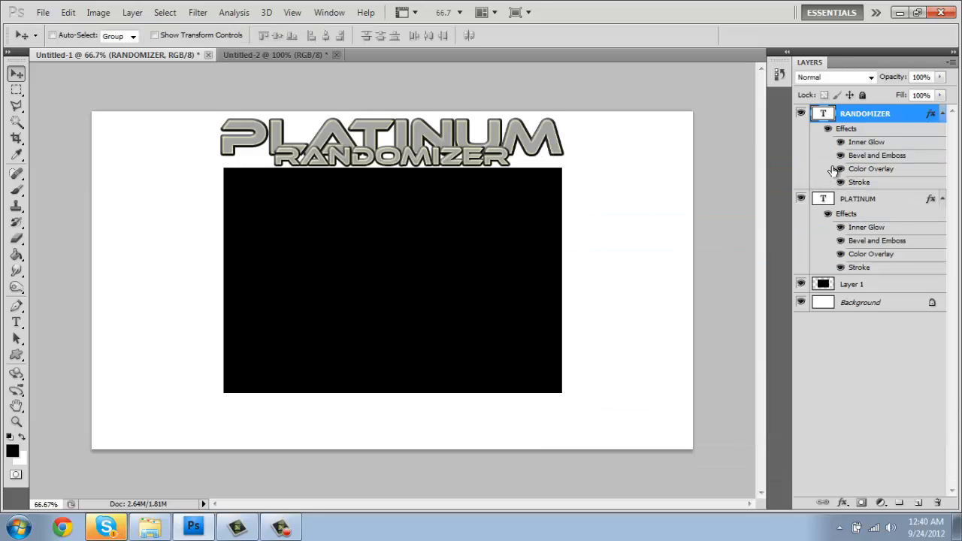
# Step: Move the black rectangle on Layer 1 down slightly to leave a gap below the RANDOMIZER text
pyautogui.click(864, 289)
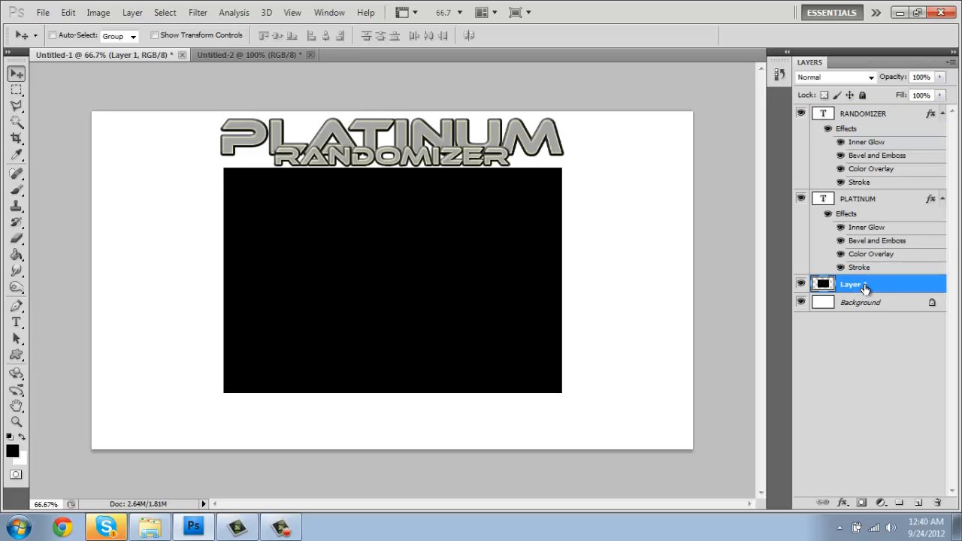
pyautogui.press('Down')
pyautogui.press('Down')
pyautogui.press('Down')
pyautogui.press('Down')
pyautogui.press('Down')
pyautogui.press('Down')
pyautogui.press('Down')
pyautogui.press('Down')
pyautogui.press('Down')
pyautogui.press('Down')
pyautogui.press('Down')
pyautogui.press('Down')
pyautogui.press('Down')
pyautogui.press('Down')
pyautogui.press('Down')
pyautogui.press('Down')
pyautogui.press('Down')
pyautogui.press('Down')
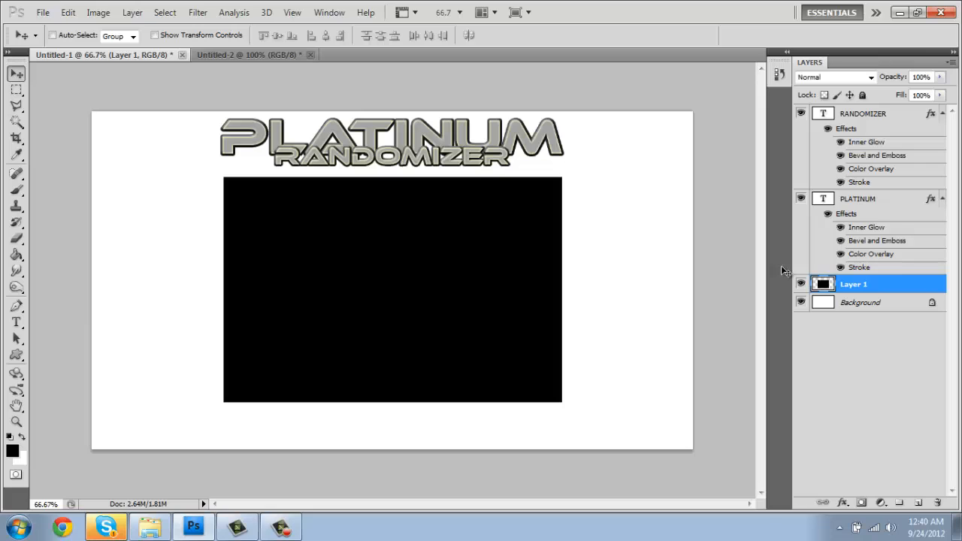
# Step: Select the black rectangle's outline and stroke it on a new layer with a 3 px black centered line
pyautogui.keyDown('ctrl'); pyautogui.click(824, 287); pyautogui.keyUp('ctrl')
pyautogui.click(918, 502)
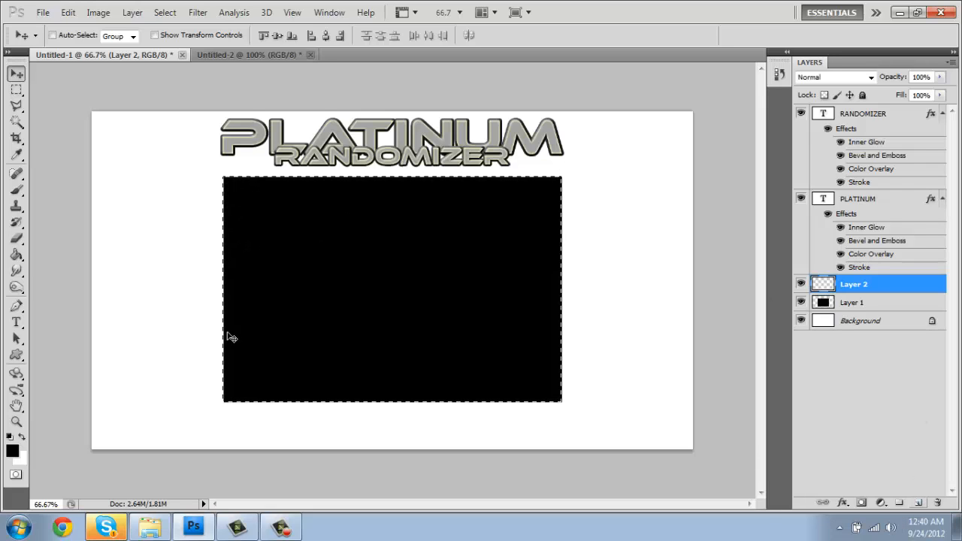
pyautogui.click(17, 89)
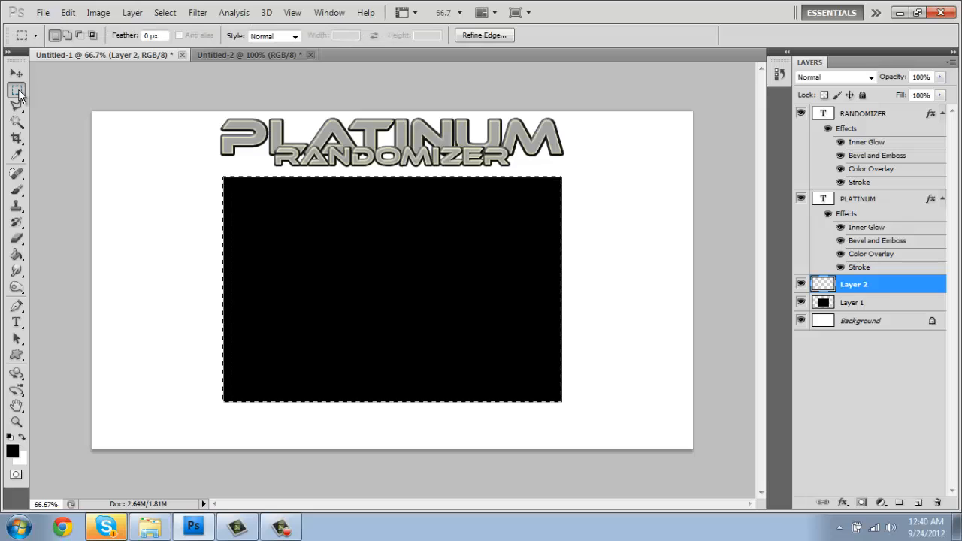
pyautogui.rightClick(348, 250)
pyautogui.click(387, 467)
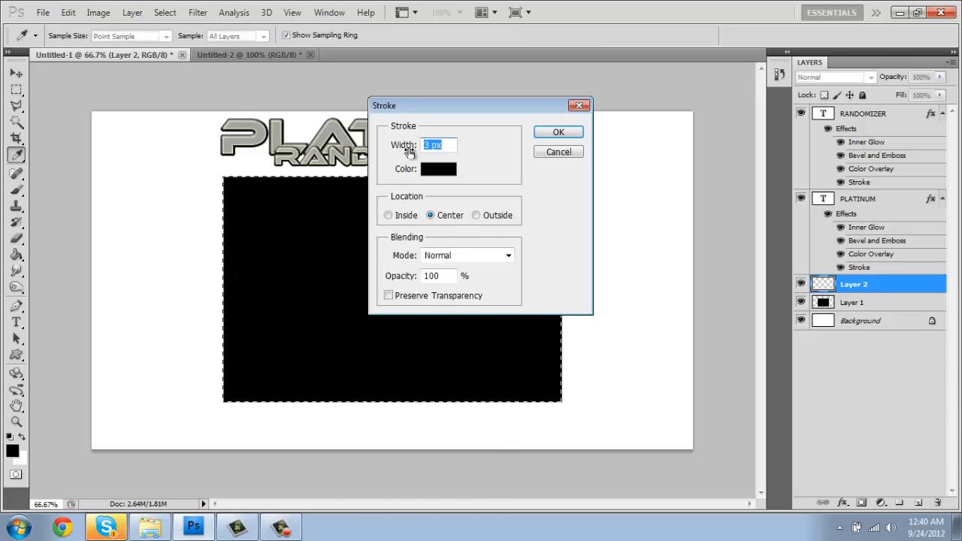
pyautogui.click(557, 135)
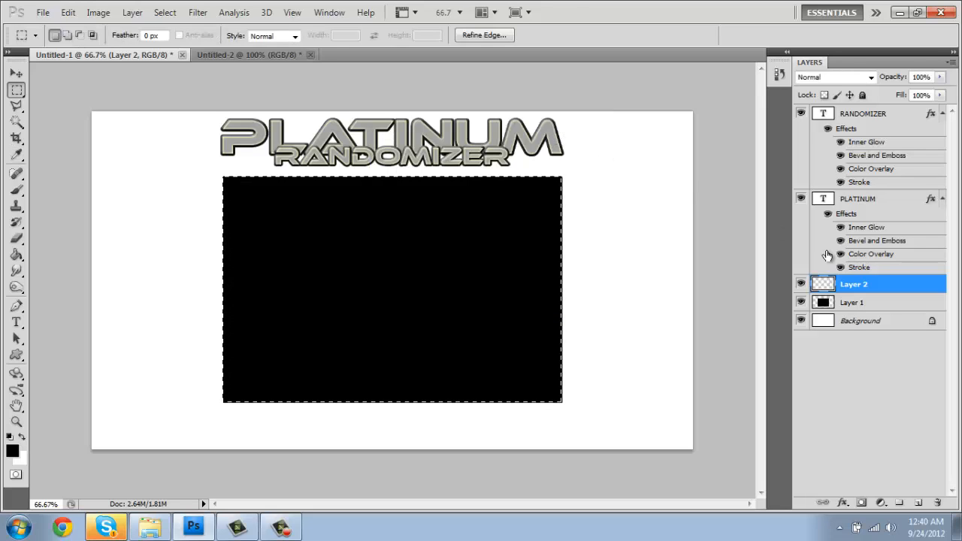
# Step: Hide the black rectangle on Layer 1 and clear the selection
pyautogui.click(855, 303)
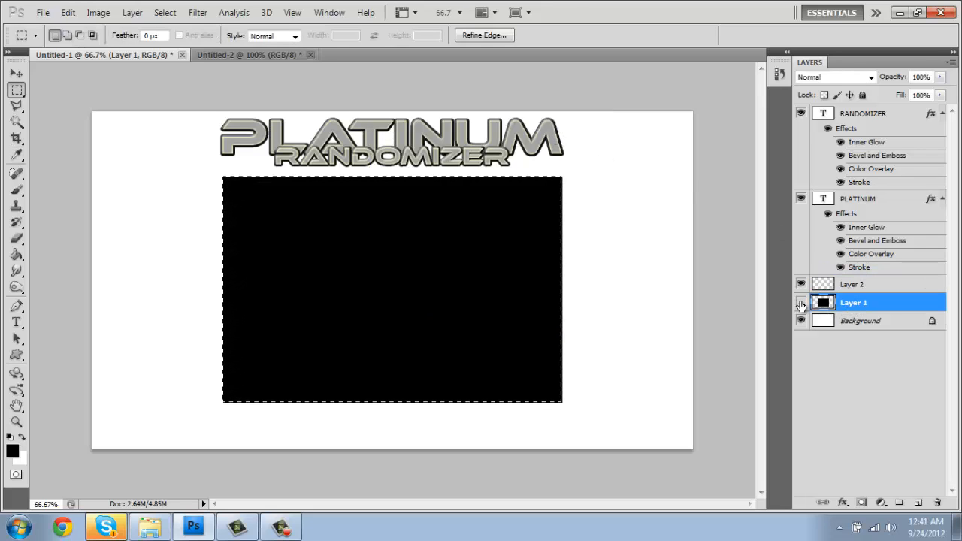
pyautogui.click(800, 302)
pyautogui.hotkey('ctrl', 'd')
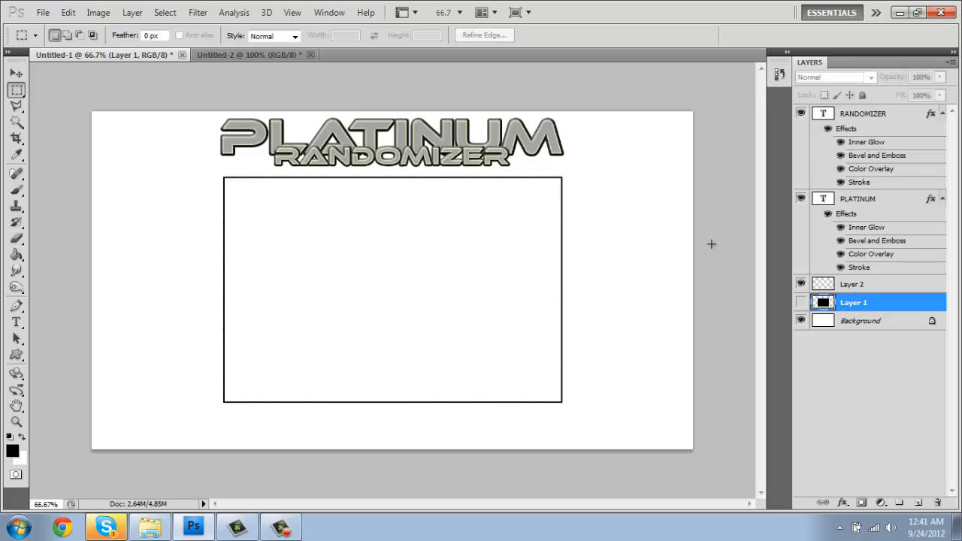
# Step: Paste the copied title layer style onto the rectangular frame on Layer 2
pyautogui.click(17, 423)
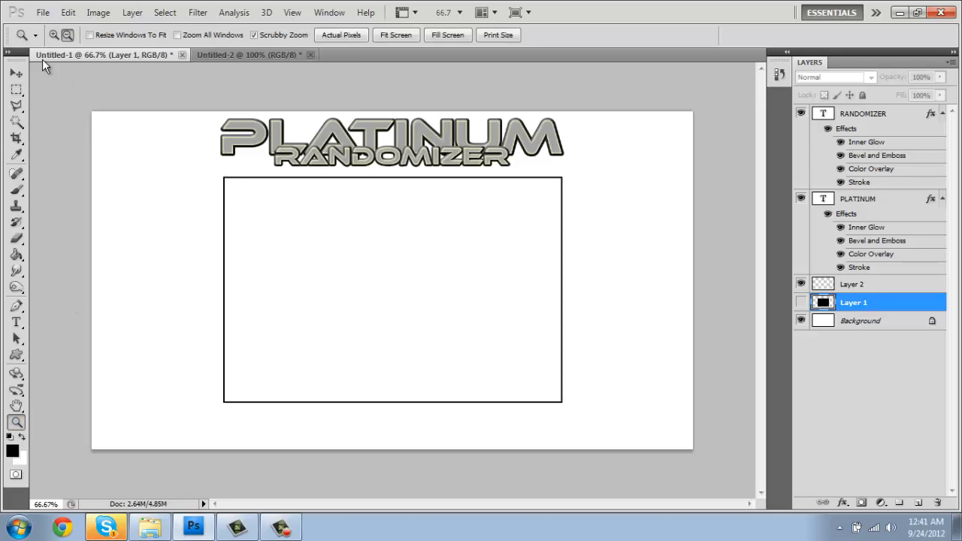
pyautogui.click(252, 164)
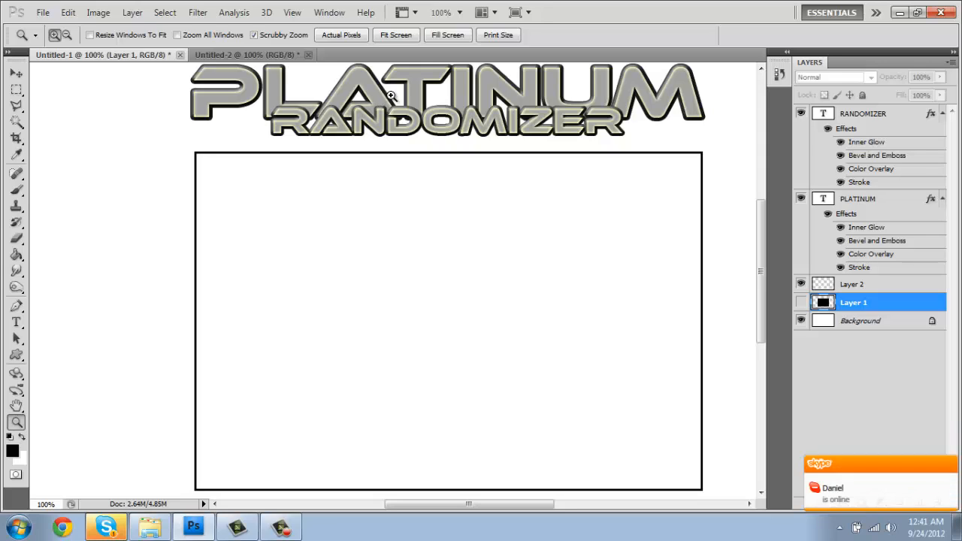
pyautogui.doubleClick(928, 291)
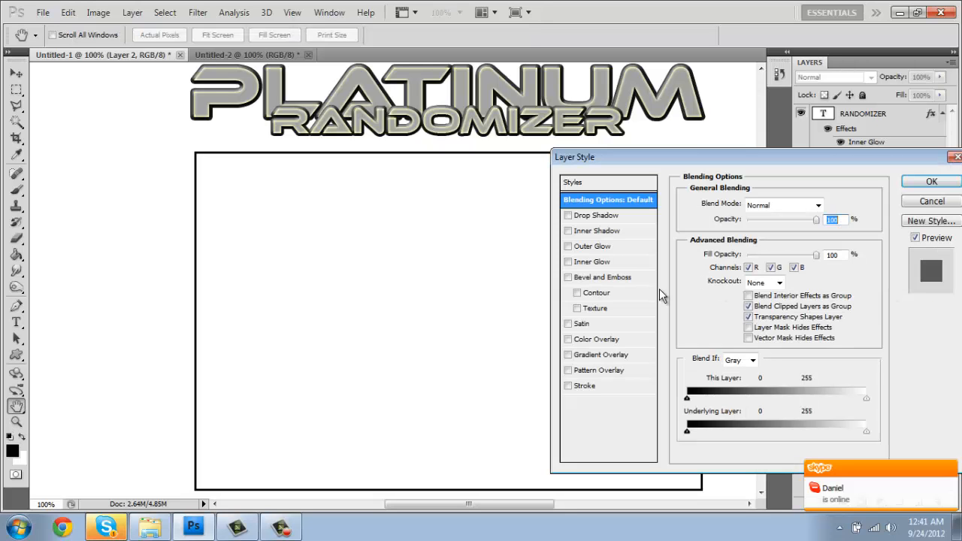
pyautogui.click(919, 202)
pyautogui.rightClick(881, 191)
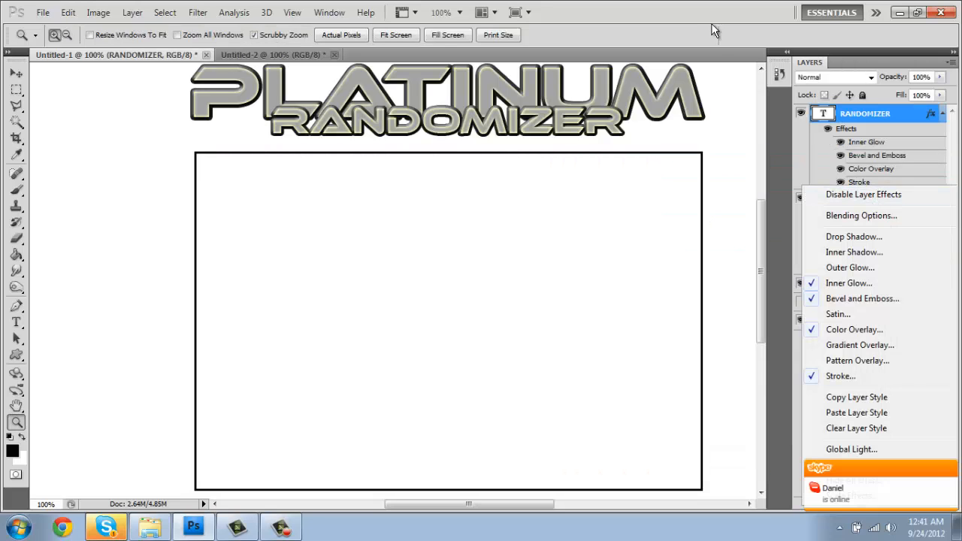
pyautogui.press('Escape')
pyautogui.rightClick(895, 292)
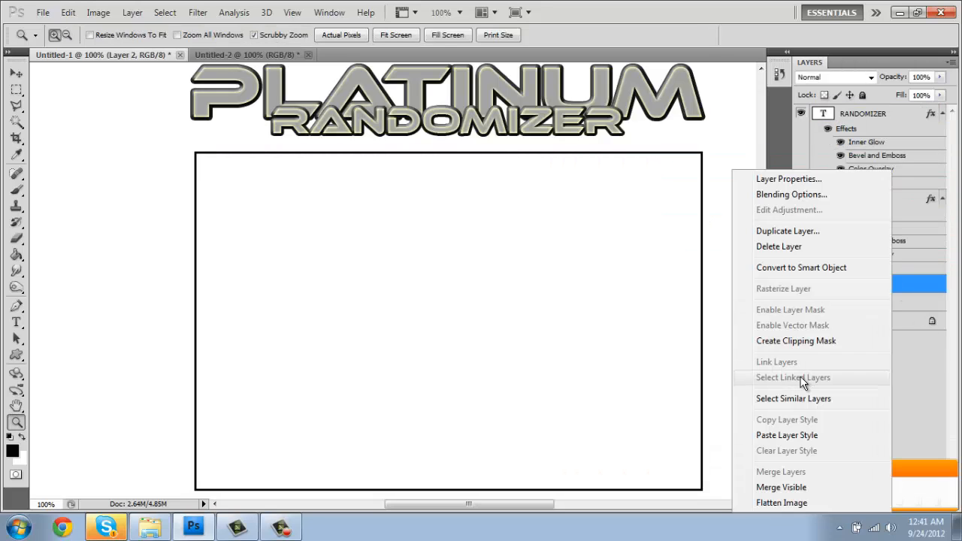
pyautogui.click(800, 434)
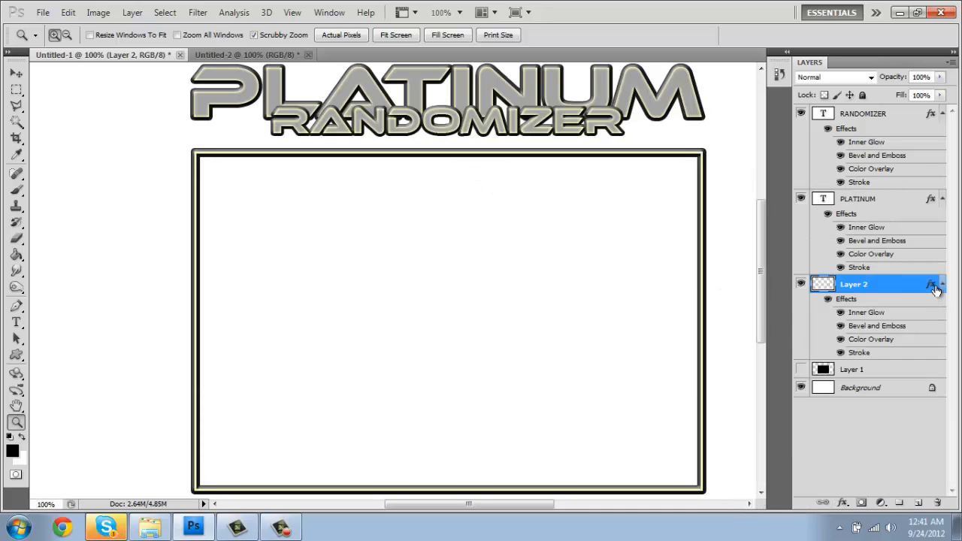
# Step: Set the Color Overlay of the frame on Layer 2 to medium grey 707070
pyautogui.doubleClick(872, 342)
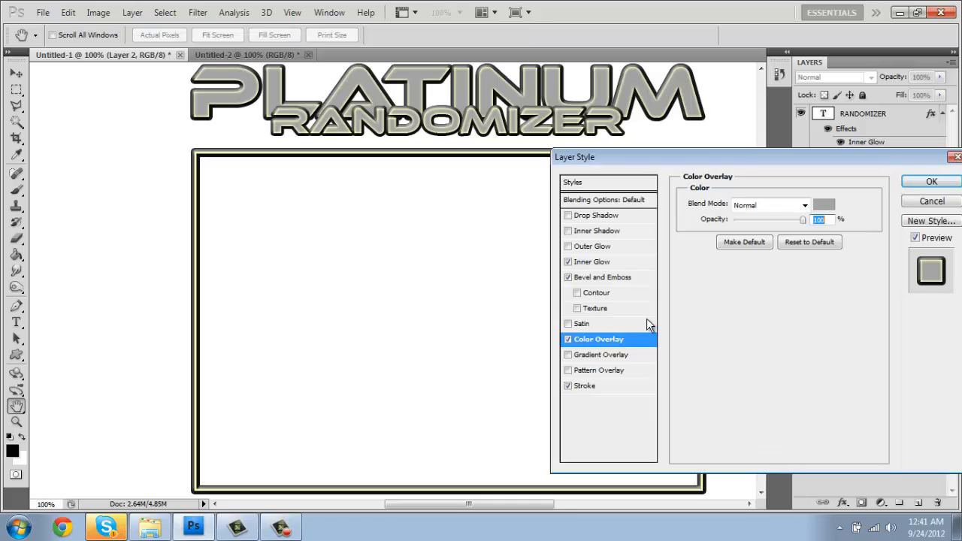
pyautogui.click(569, 339)
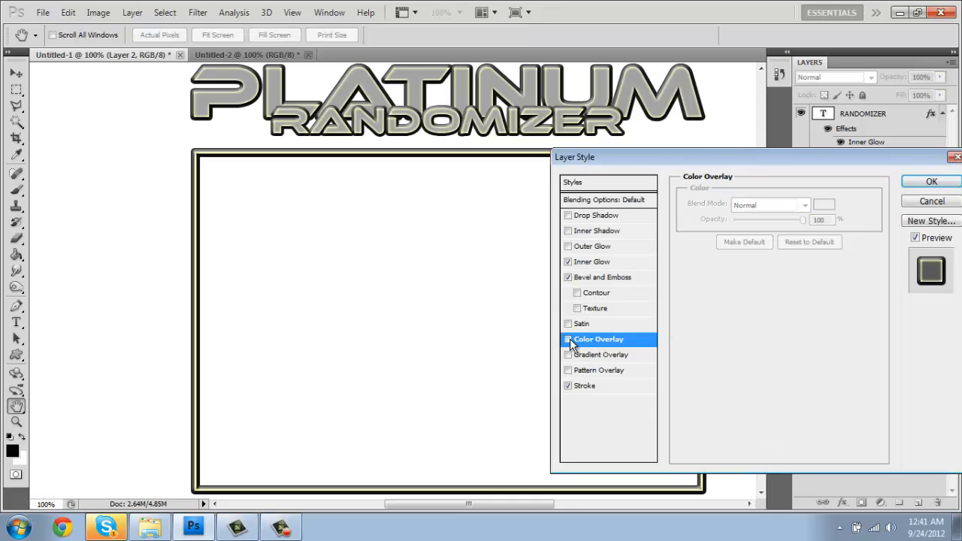
pyautogui.click(568, 340)
pyautogui.click(568, 340)
pyautogui.click(568, 339)
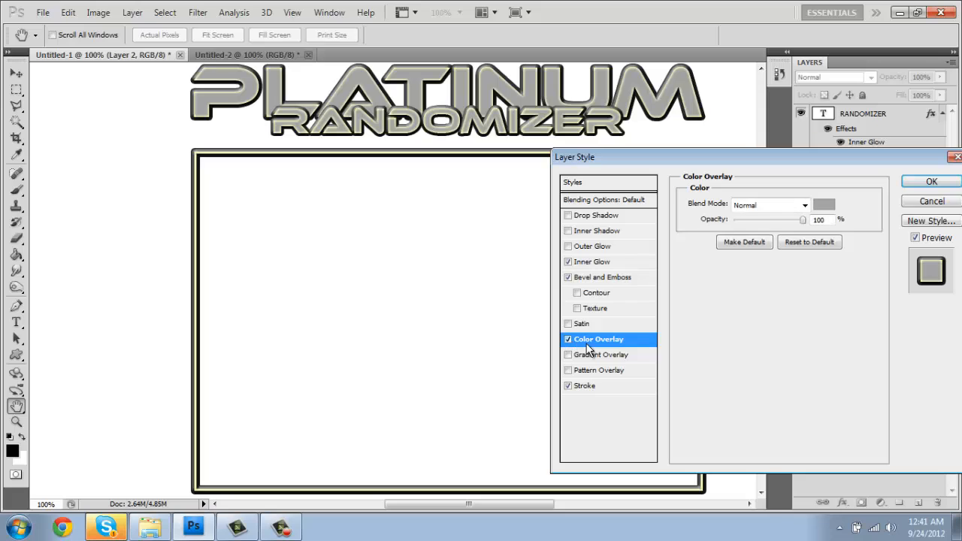
pyautogui.click(824, 205)
pyautogui.moveTo(119, 344); pyautogui.dragTo(113, 363)
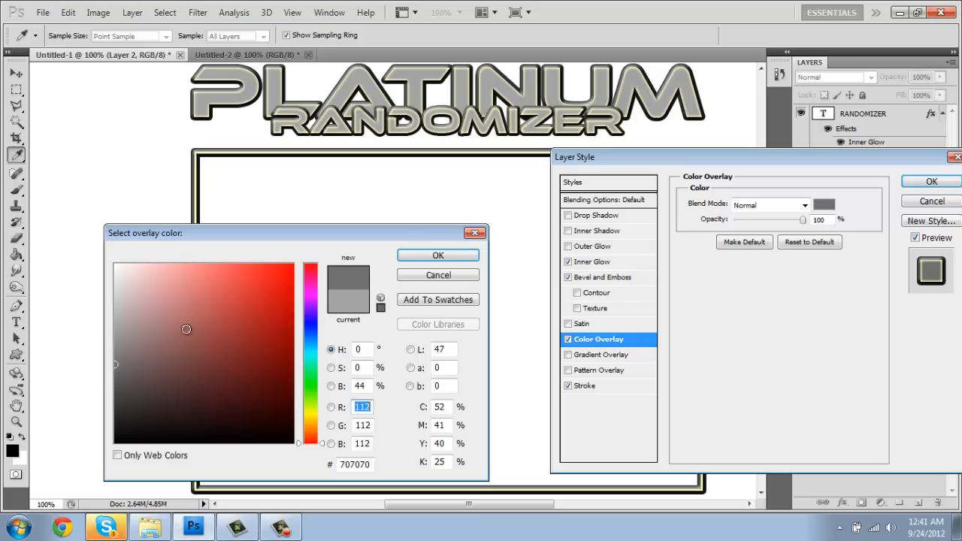
pyautogui.click(438, 255)
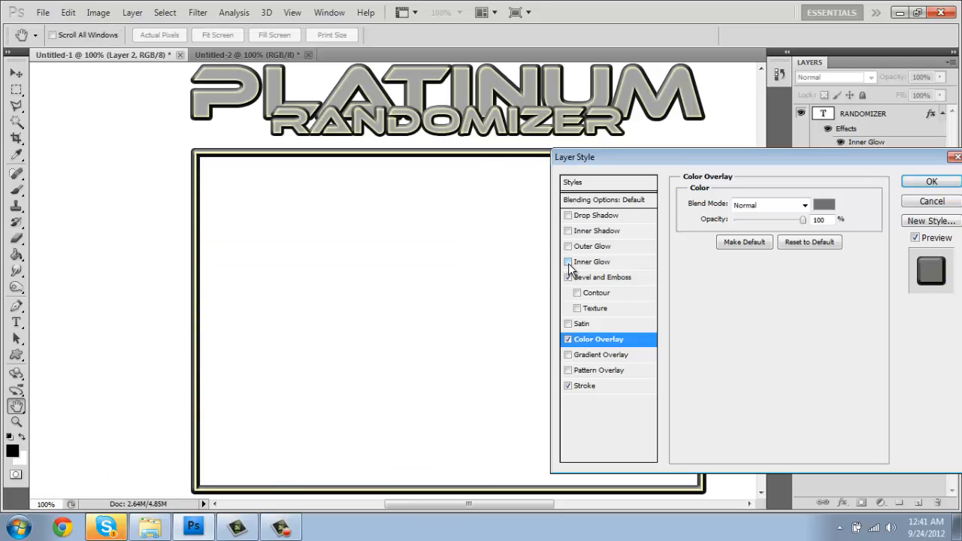
# Step: Try an Inner Glow size of 2 px on the frame, and turn its Inner Glow effect off
pyautogui.click(568, 263)
pyautogui.click(592, 262)
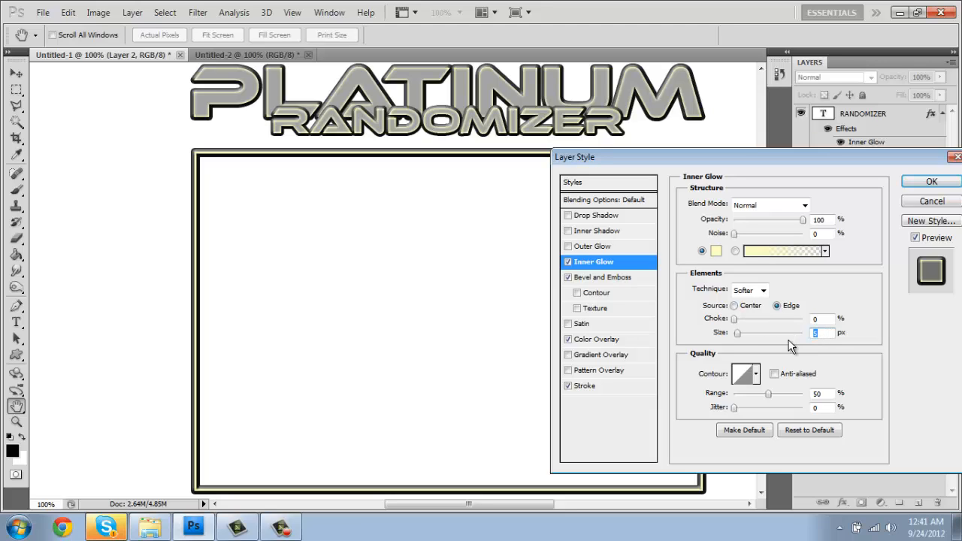
pyautogui.write('2')
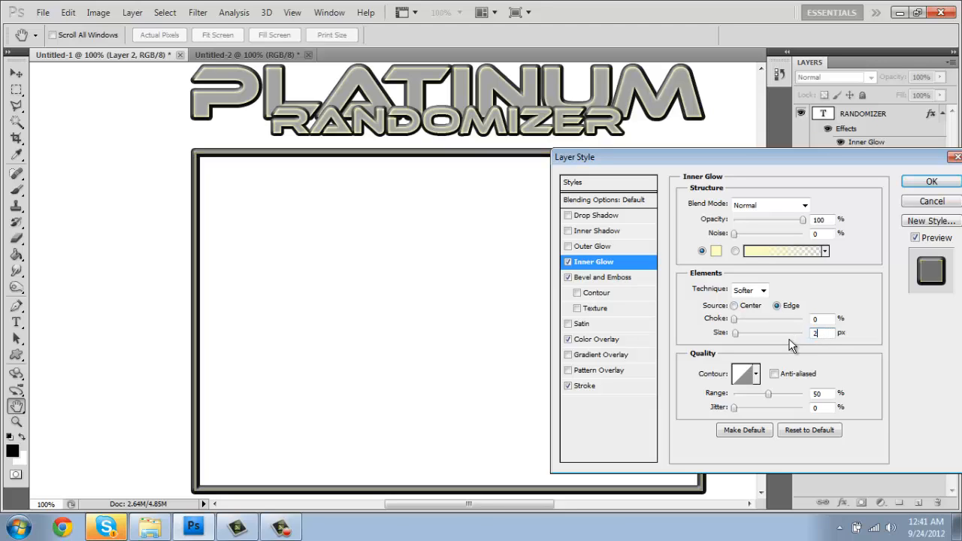
pyautogui.click(568, 261)
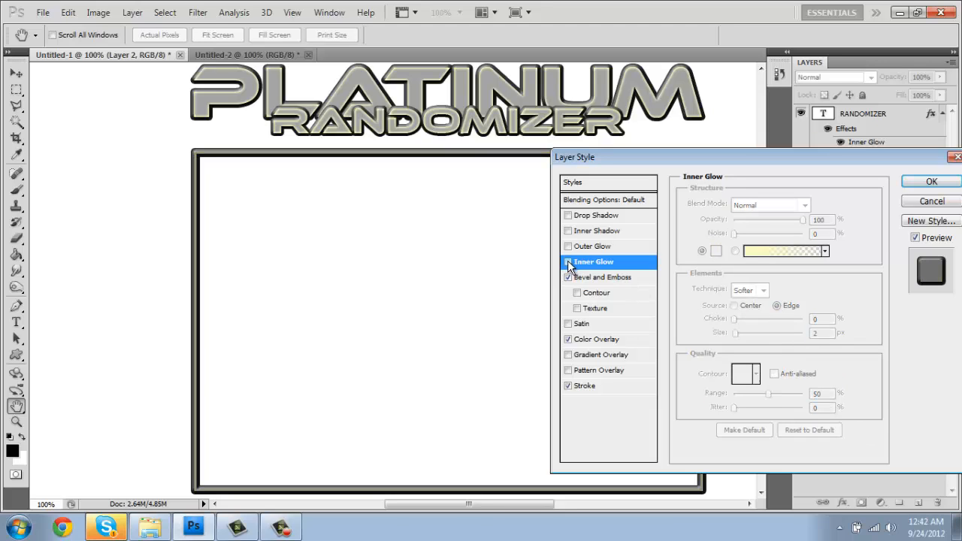
# Step: Change the Color Overlay of the frame on Layer 2 to near-white f1f1f1 and apply the layer style
pyautogui.click(585, 340)
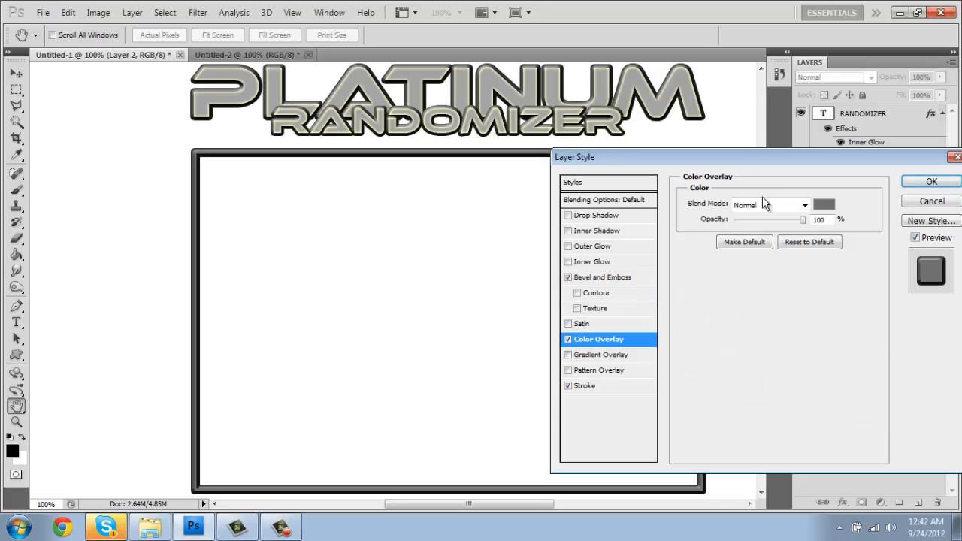
pyautogui.click(821, 205)
pyautogui.moveTo(114, 324); pyautogui.dragTo(116, 274)
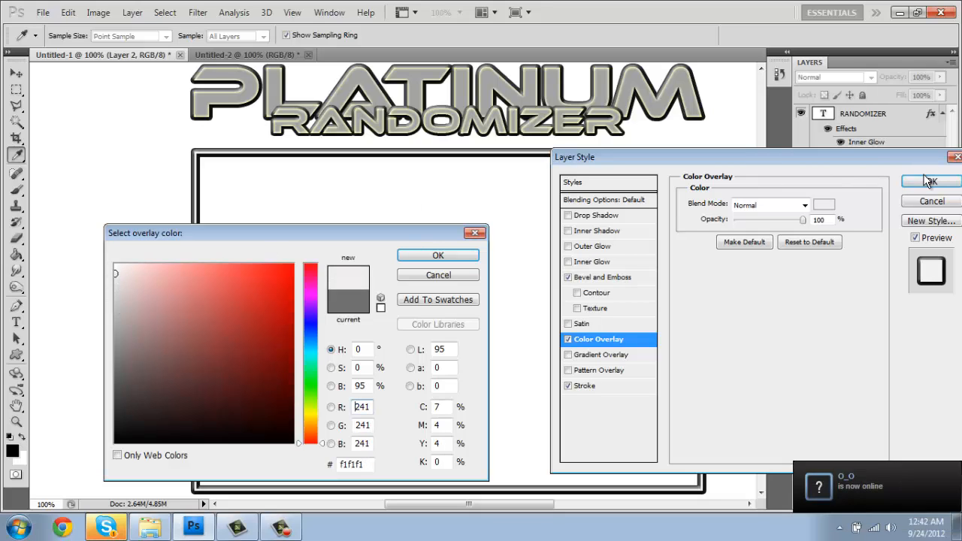
pyautogui.click(425, 258)
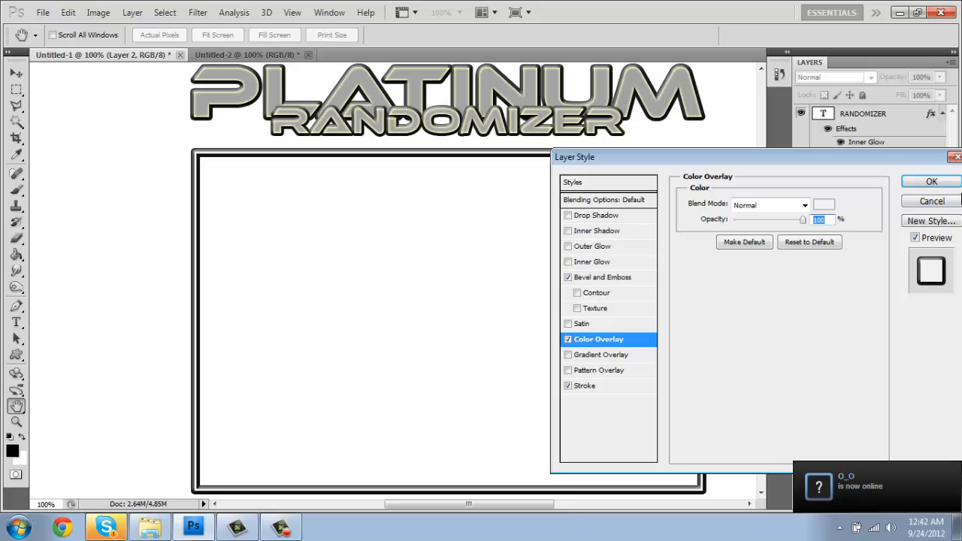
pyautogui.click(932, 182)
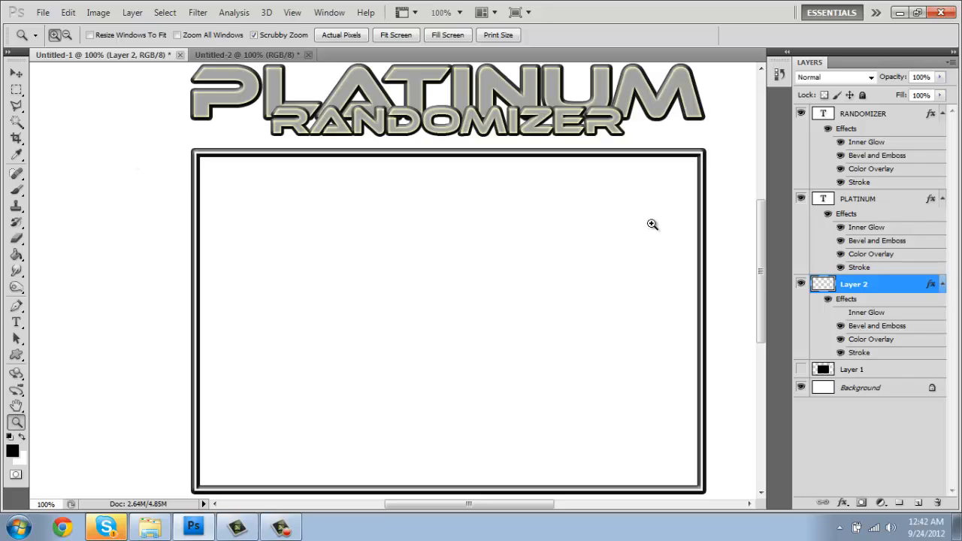
# Step: Try the Drop Shadow and Satin effects on the frame on Layer 2, and turn both off
pyautogui.doubleClick(932, 285)
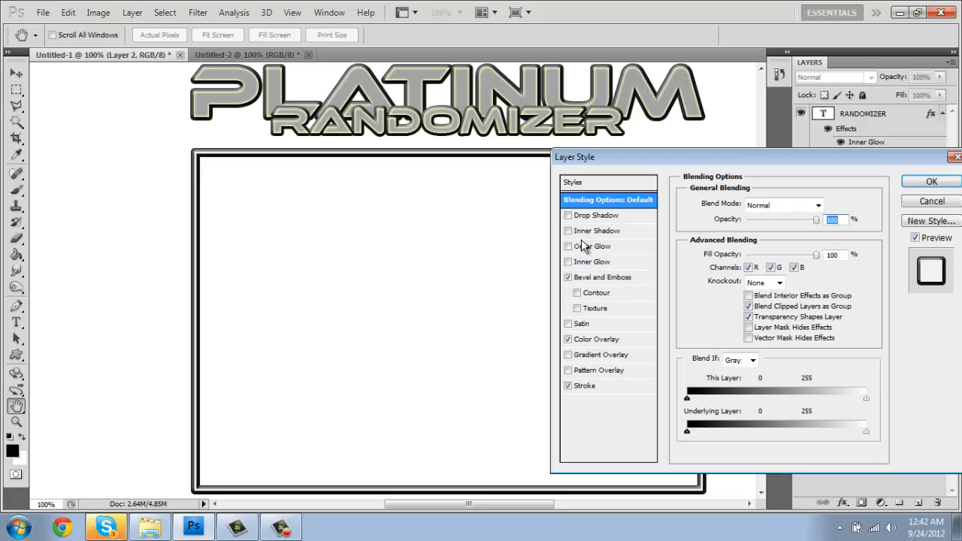
pyautogui.click(593, 217)
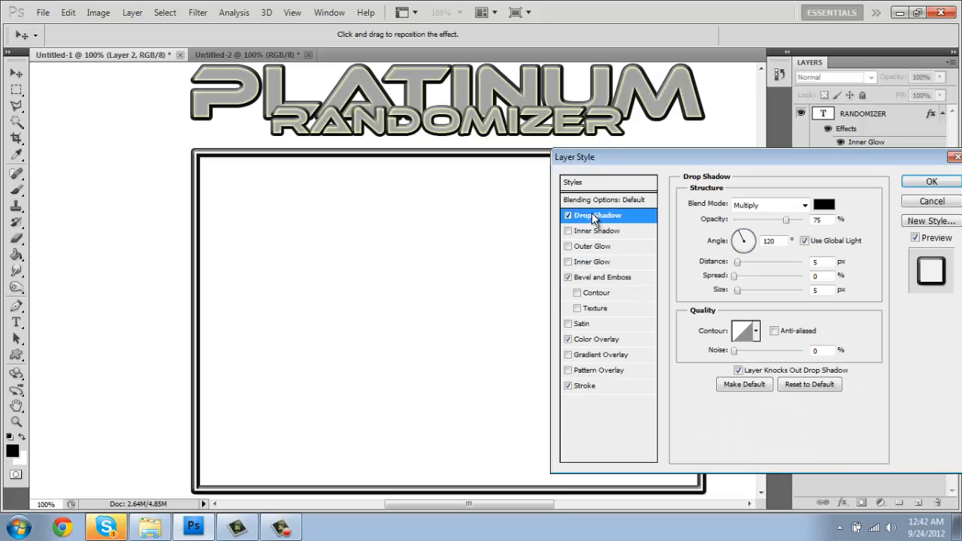
pyautogui.click(569, 216)
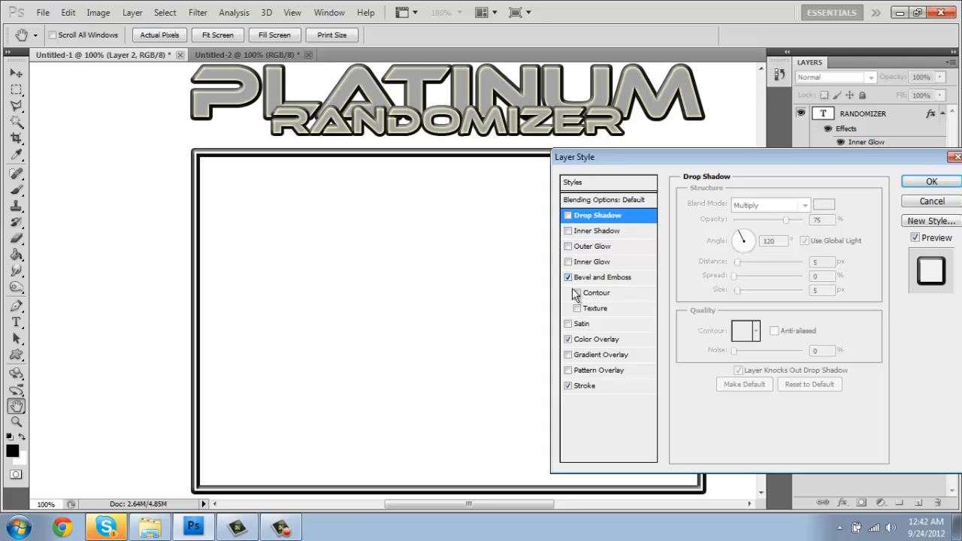
pyautogui.click(568, 324)
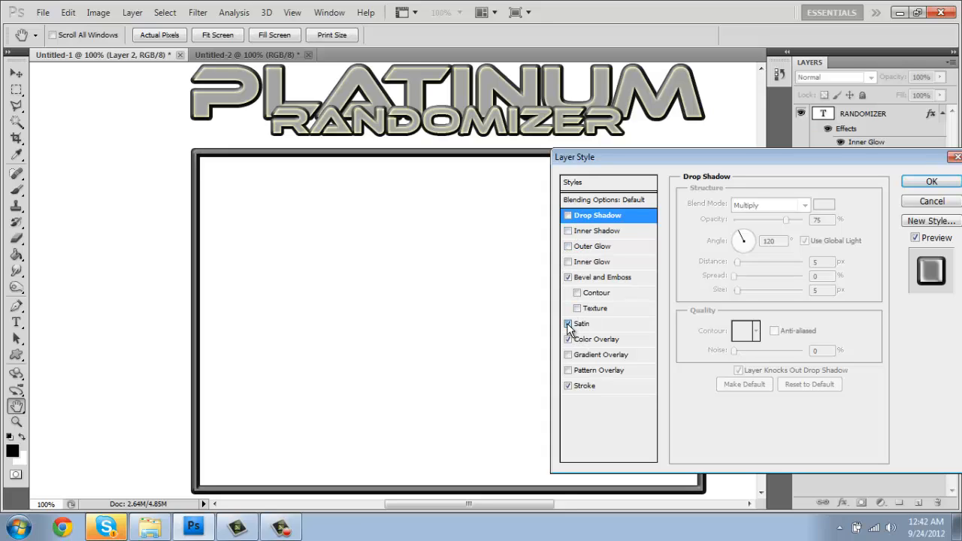
pyautogui.click(569, 323)
pyautogui.press('z')
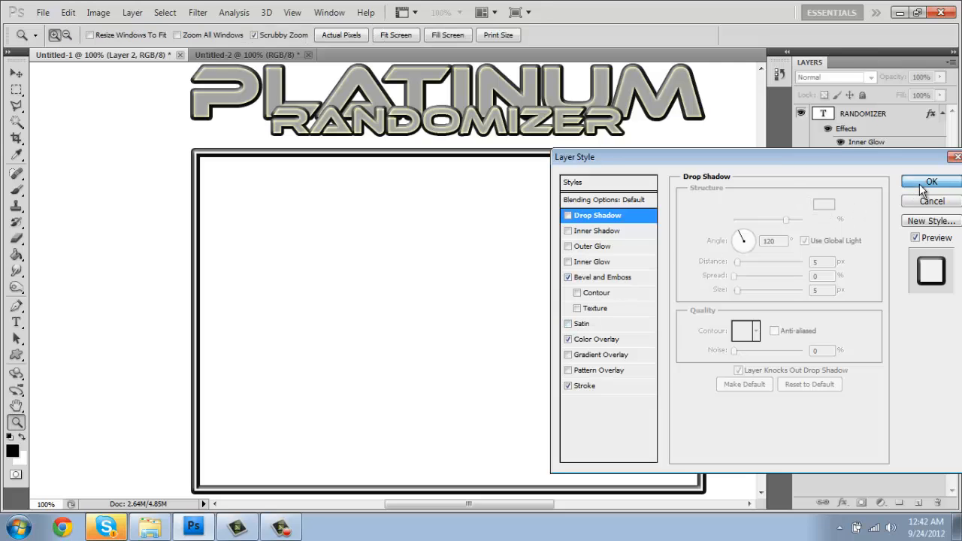
pyautogui.click(921, 183)
# Step: Centre the frame on Layer 2 horizontally on the whole canvas, and clear the selection
pyautogui.click(67, 35)
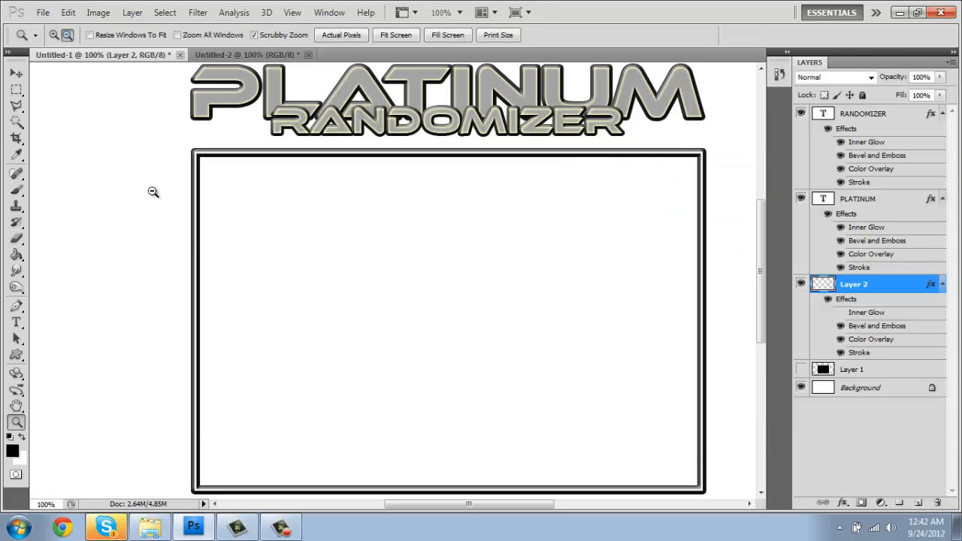
pyautogui.click(190, 243)
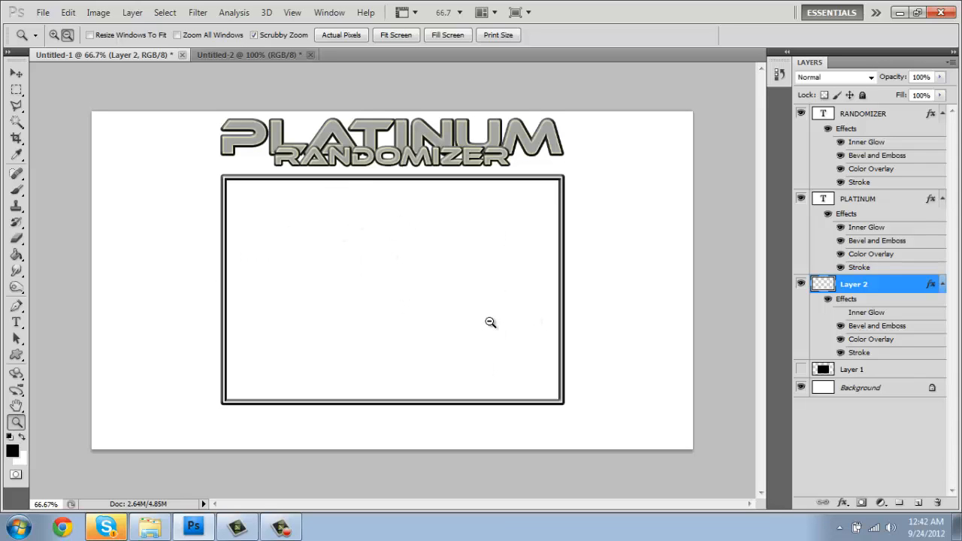
pyautogui.click(16, 89)
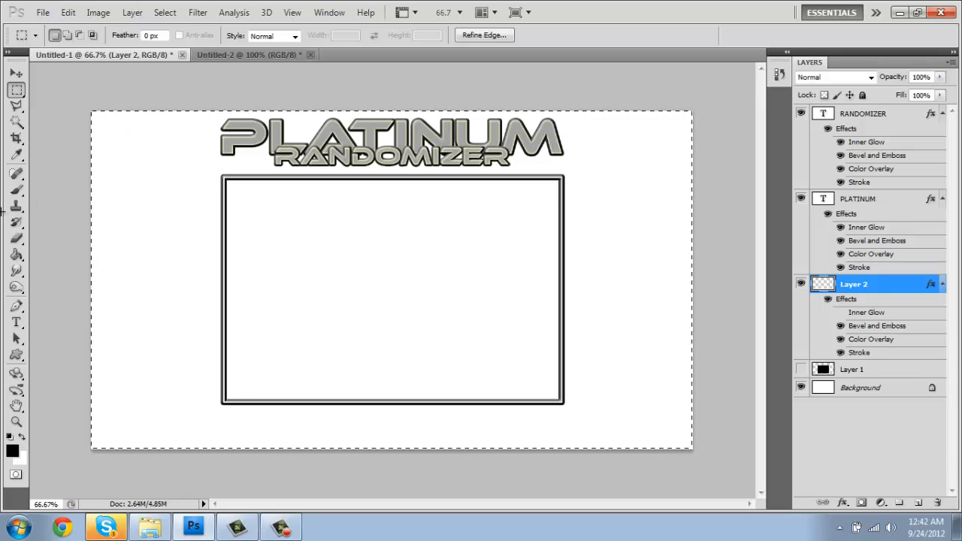
pyautogui.click(16, 73)
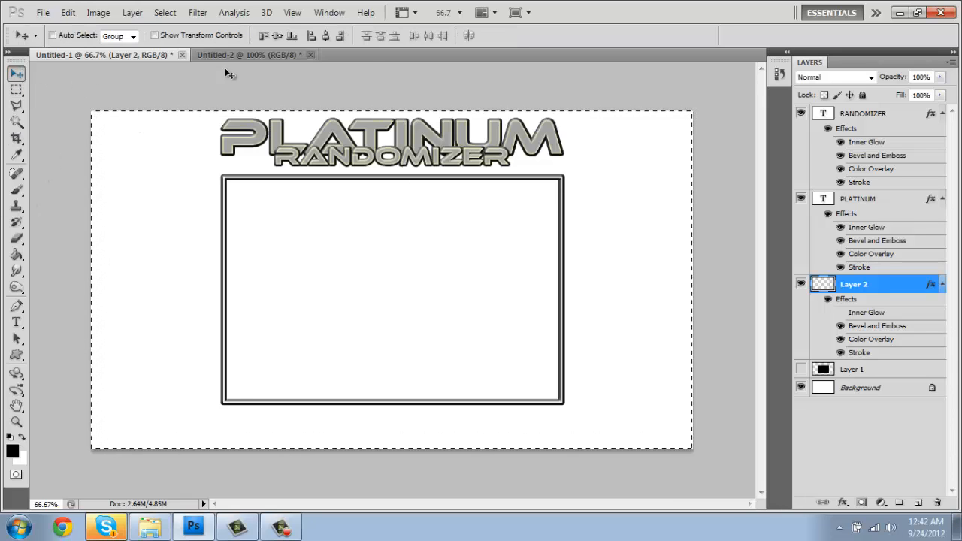
pyautogui.click(322, 36)
pyautogui.hotkey('ctrl', 'd')
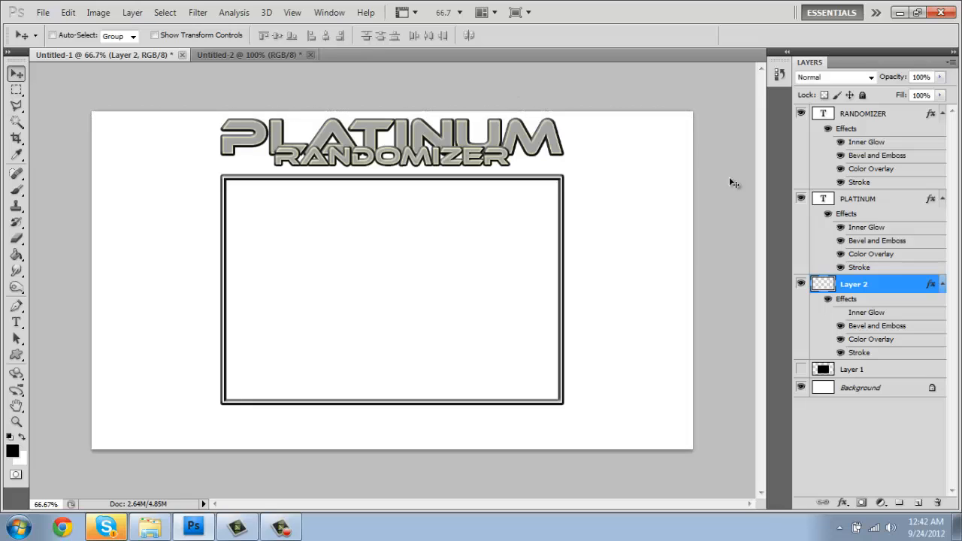
# Step: Align the RANDOMIZER and PLATINUM text layers together to the canvas's horizontal centre, and clear the selection
pyautogui.click(865, 200)
pyautogui.click(873, 114)
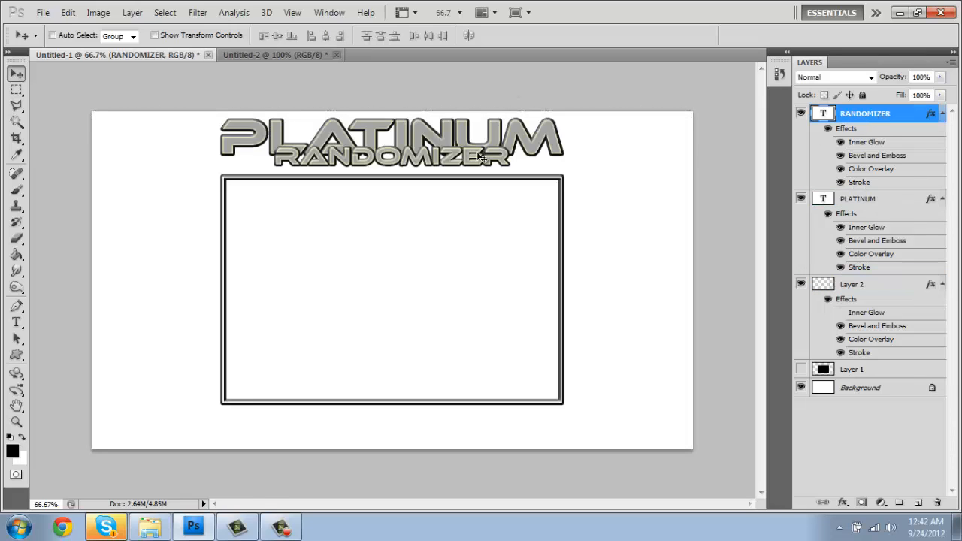
pyautogui.keyDown('shift'); pyautogui.click(865, 201); pyautogui.keyUp('shift')
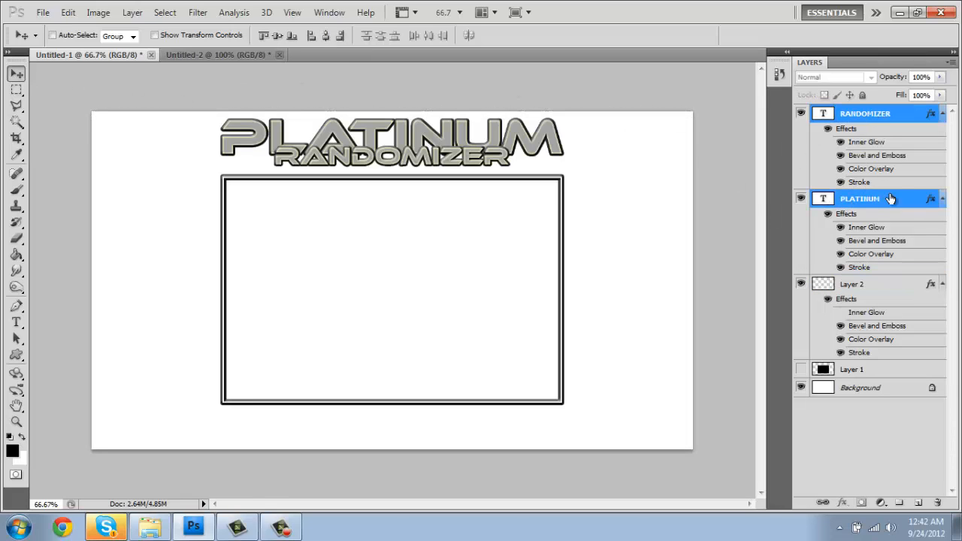
pyautogui.click(15, 89)
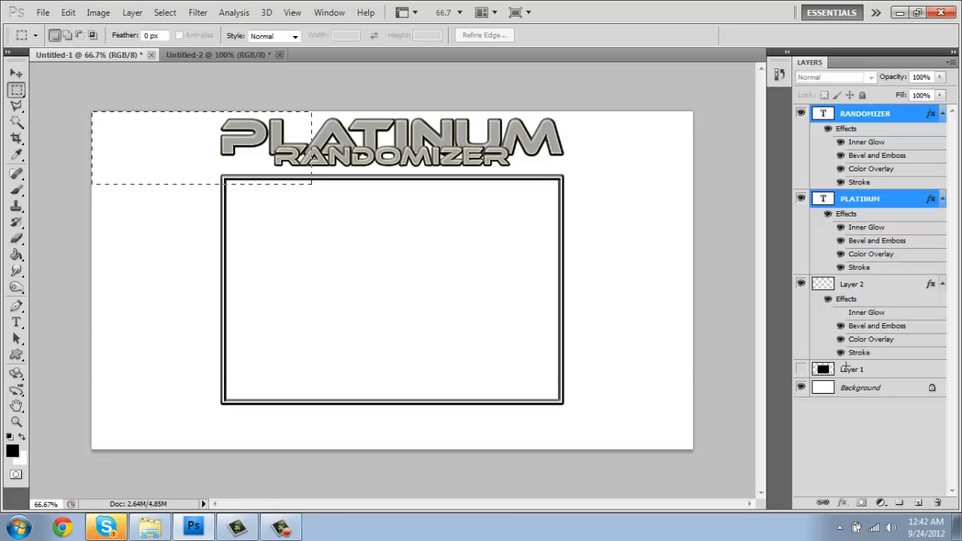
pyautogui.moveTo(311, 184); pyautogui.dragTo(692, 372)
pyautogui.click(16, 73)
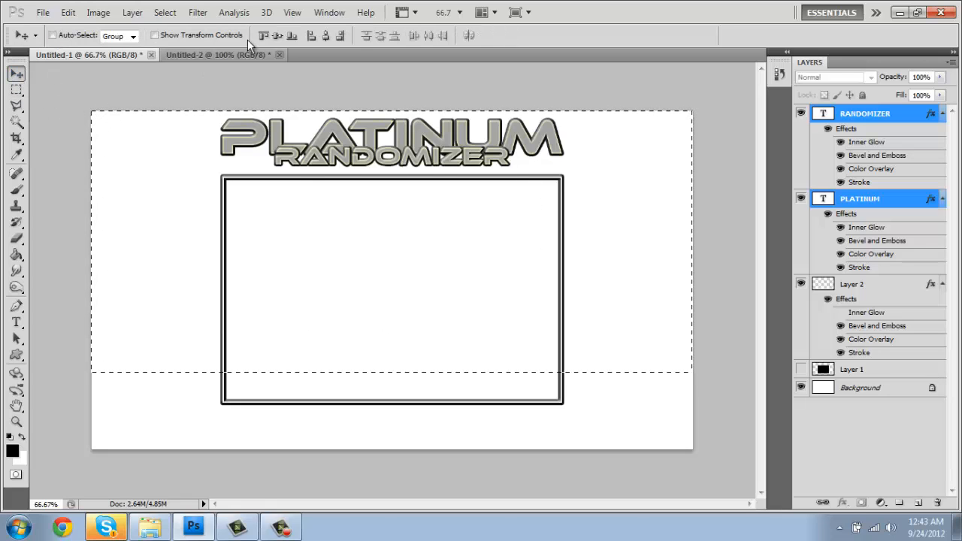
pyautogui.hotkey('ctrl', 'd')
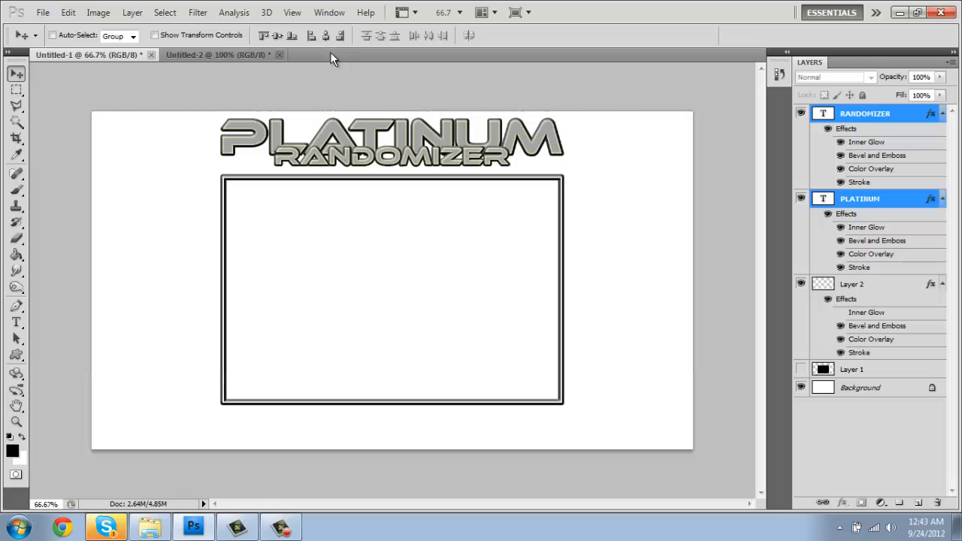
# Step: Nudge the frame on Layer 2 together with the hidden rectangle on Layer 1 a few pixels upward
pyautogui.click(901, 292)
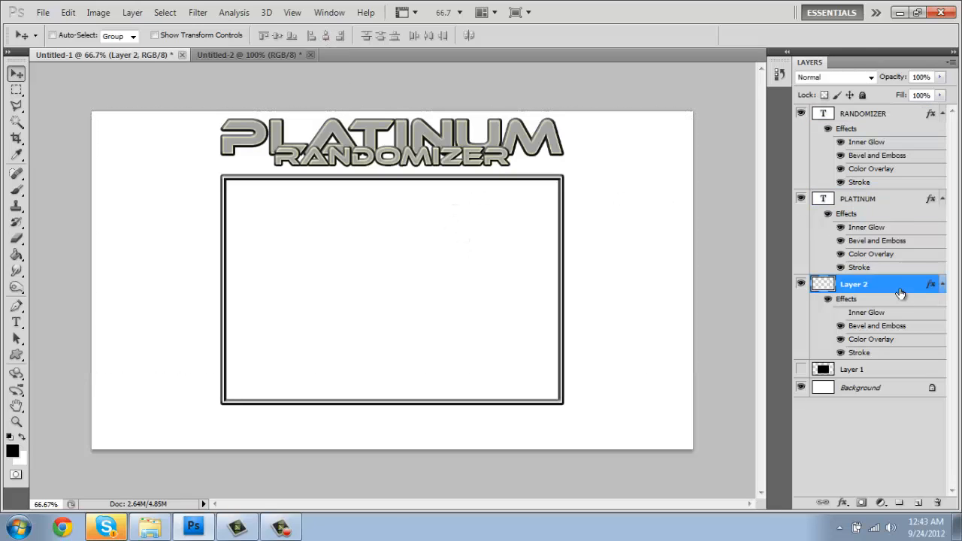
pyautogui.keyDown('ctrl'); pyautogui.click(869, 370); pyautogui.keyUp('ctrl')
pyautogui.press('Up')
pyautogui.press('Up')
pyautogui.press('Up')
pyautogui.press('Up')
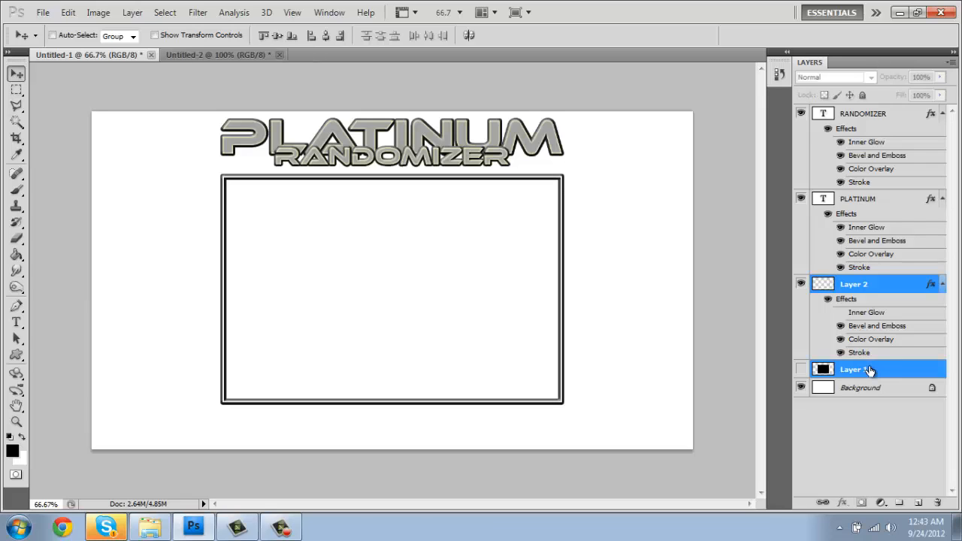
pyautogui.press('Up')
pyautogui.press('Up')
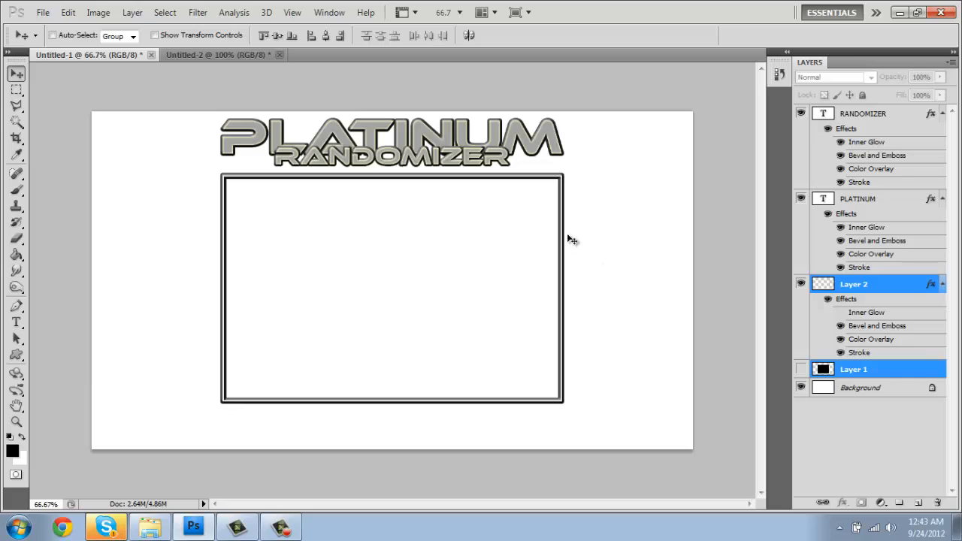
# Step: Make a circular selection overlapping the canvas's top-right corner, and add a new empty layer above the frame
pyautogui.press('t')
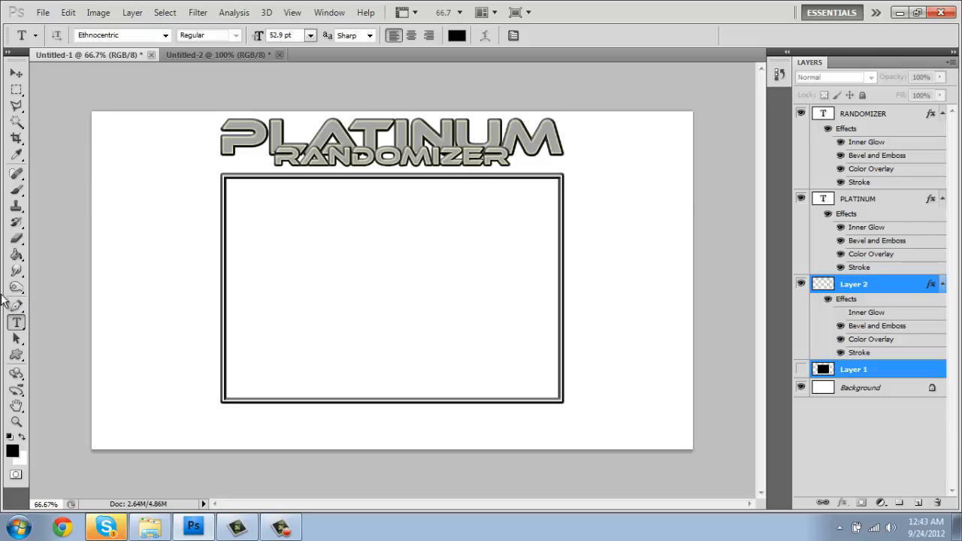
pyautogui.click(14, 93)
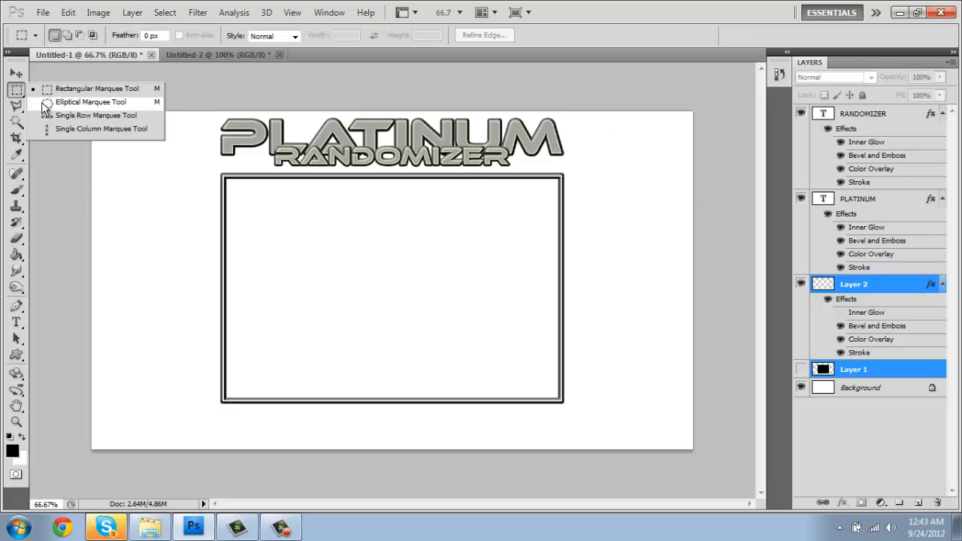
pyautogui.click(47, 103)
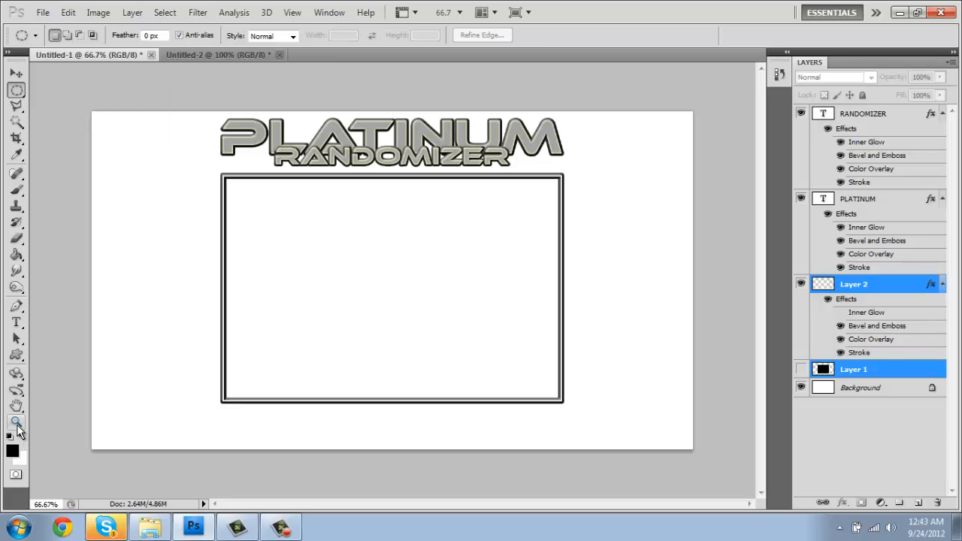
pyautogui.click(17, 422)
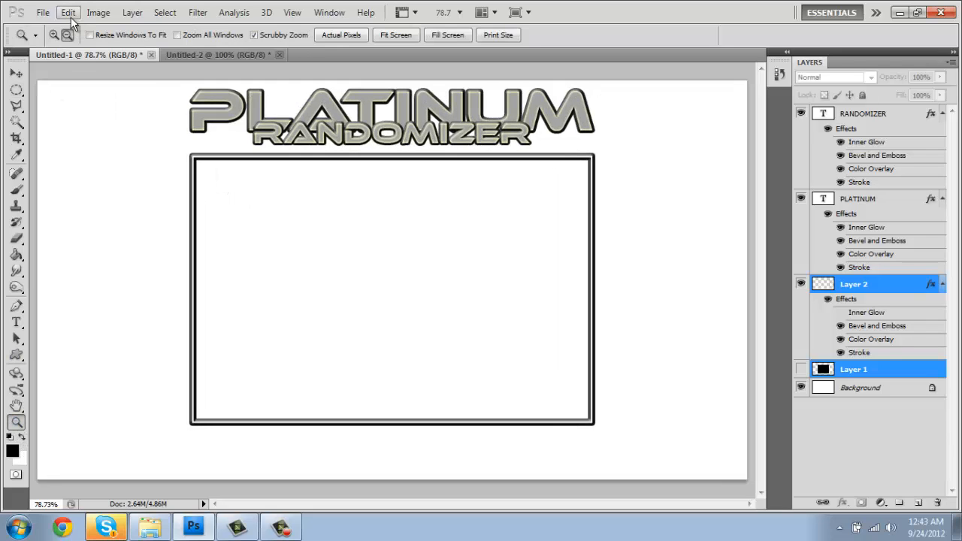
pyautogui.click(236, 158)
pyautogui.click(243, 159)
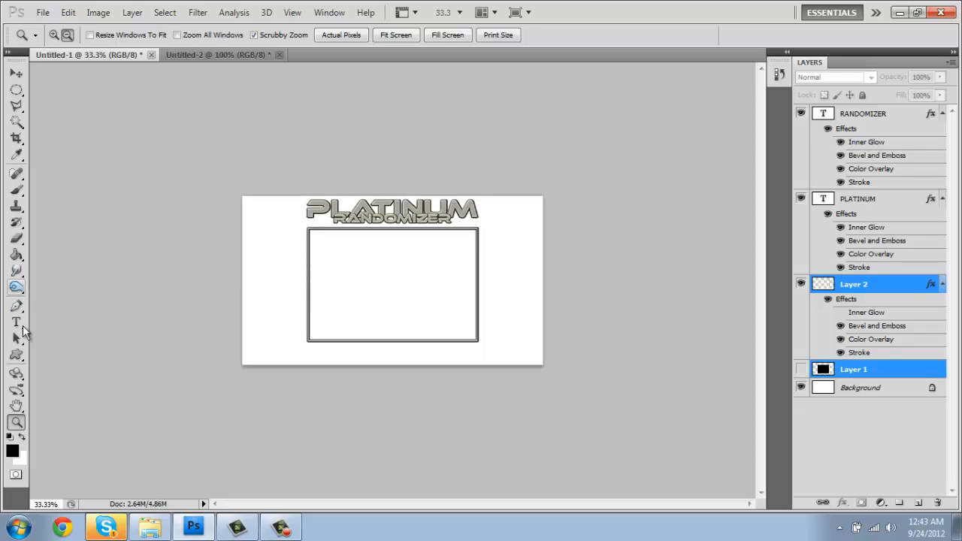
pyautogui.click(17, 90)
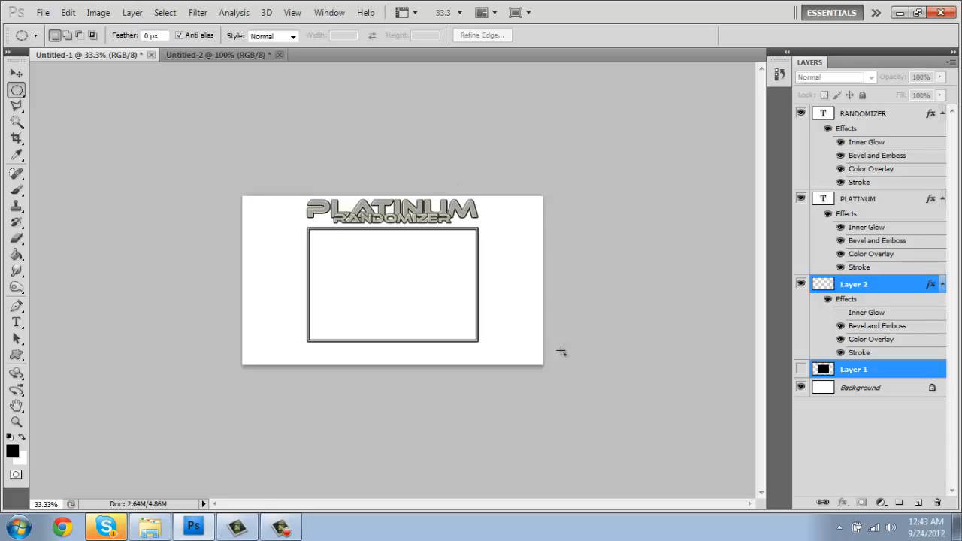
pyautogui.hotkey('ctrl', 'shift', 'd')
pyautogui.click(919, 503)
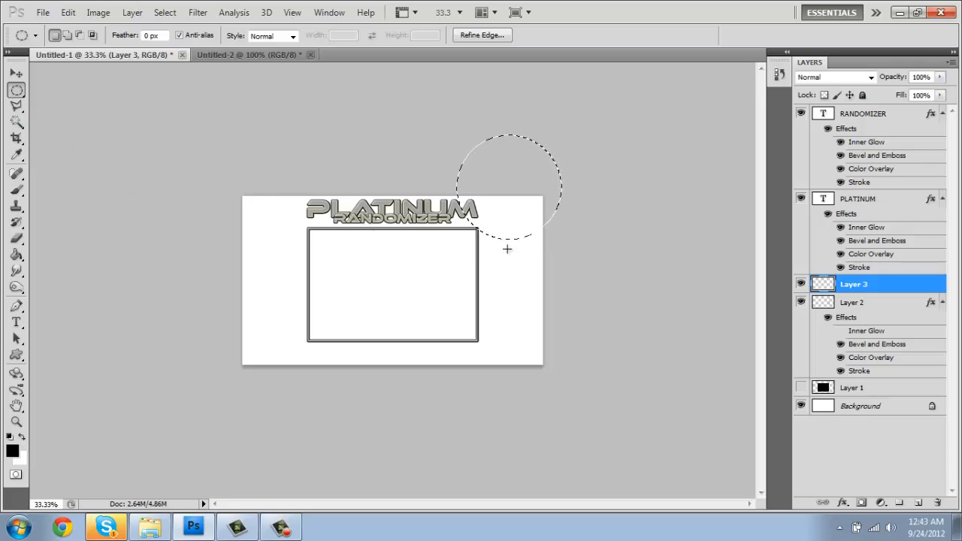
# Step: Stroke the circular selection with a 3 px black line on the new layer, and clear the selection
pyautogui.rightClick(514, 224)
pyautogui.click(554, 446)
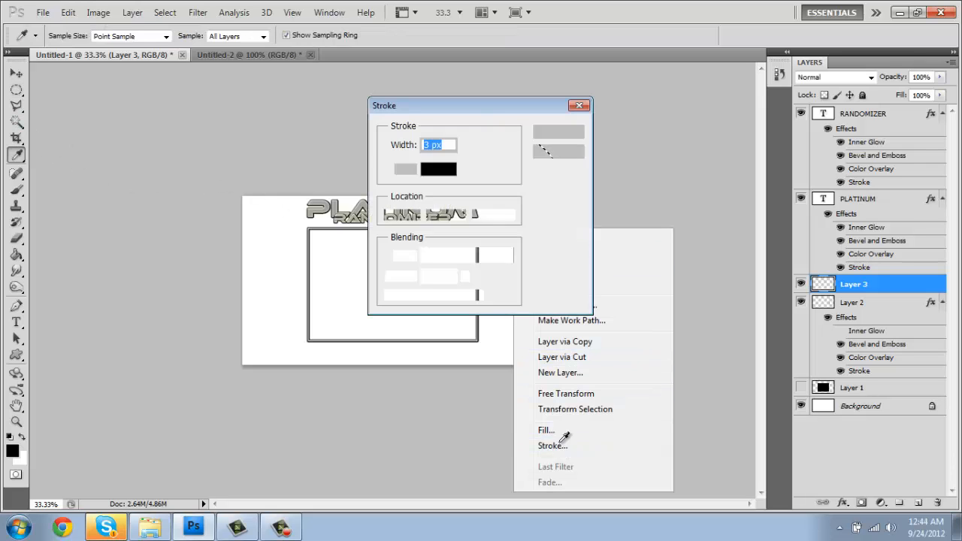
pyautogui.click(554, 150)
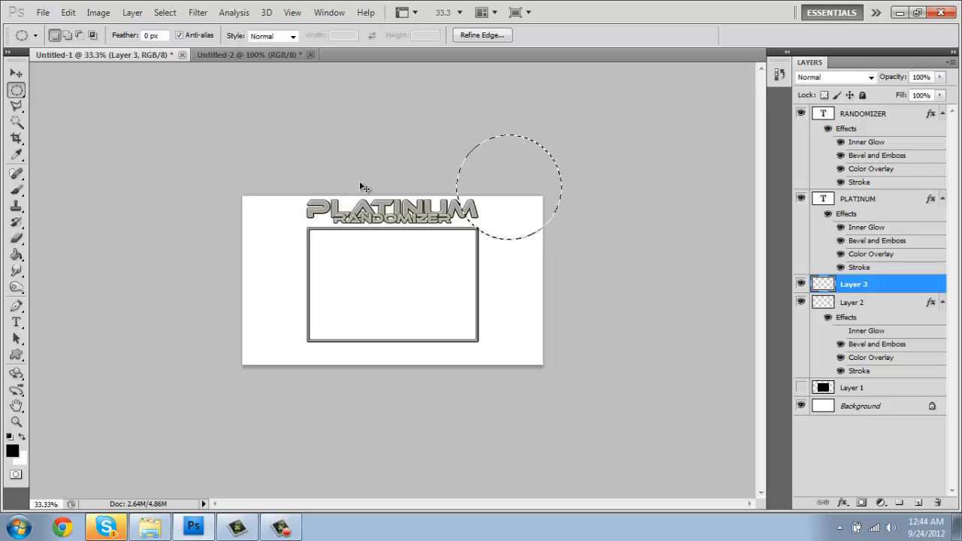
pyautogui.hotkey('ctrl', 'd')
# Step: Move the stroked circle on Layer 3 to the right so its arc encloses the canvas's top-right corner, clear of the title
pyautogui.click(16, 422)
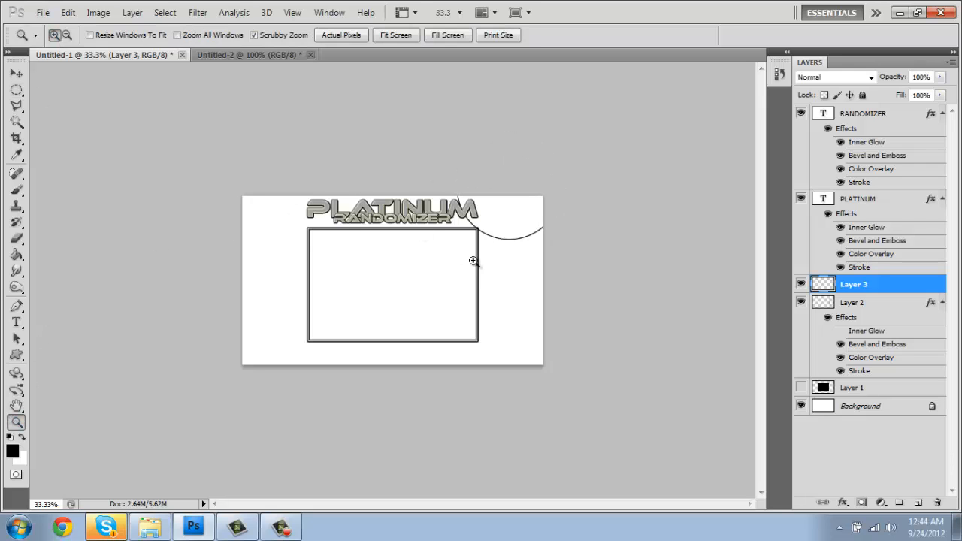
pyautogui.click(536, 261)
pyautogui.click(572, 252)
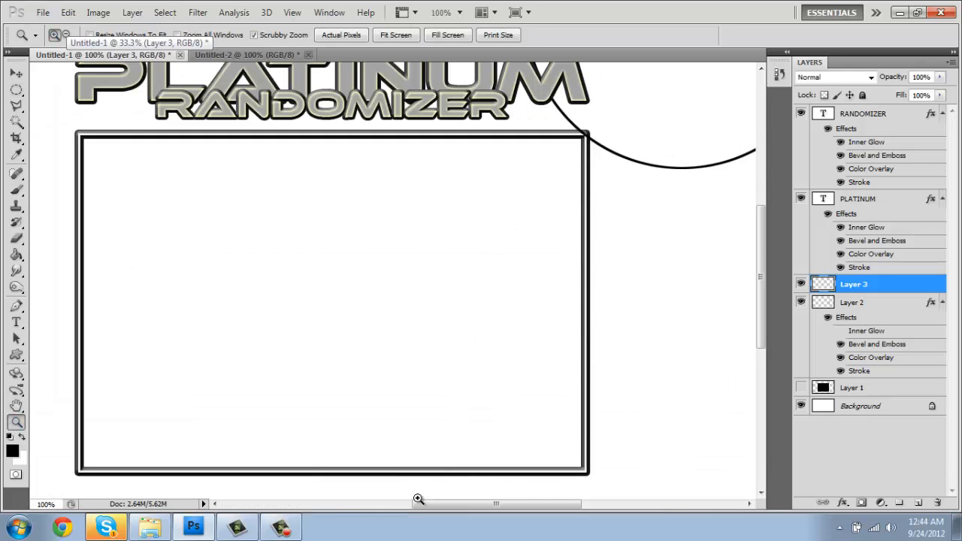
pyautogui.moveTo(760, 316); pyautogui.dragTo(761, 288)
pyautogui.moveTo(451, 503); pyautogui.dragTo(496, 503)
pyautogui.press('v')
pyautogui.moveTo(482, 180); pyautogui.dragTo(549, 182)
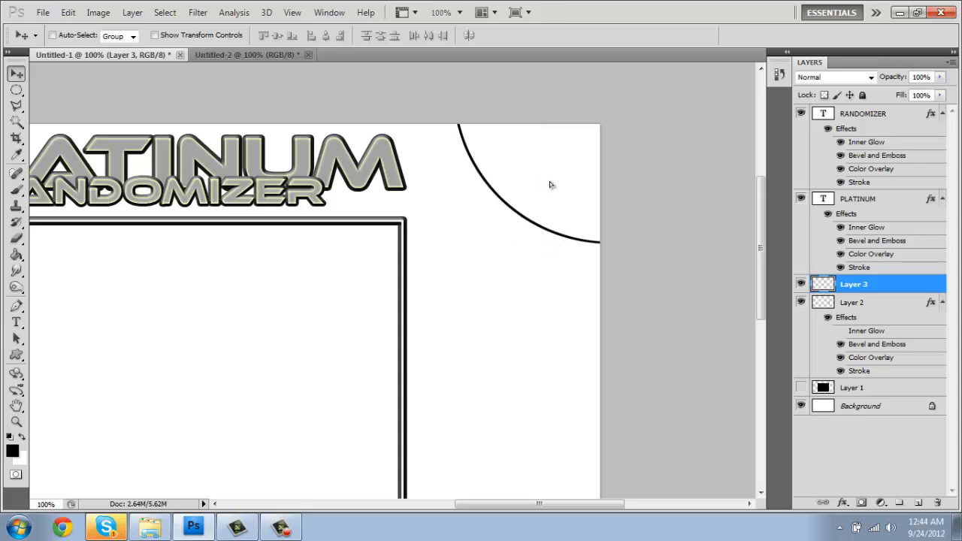
pyautogui.press('t')
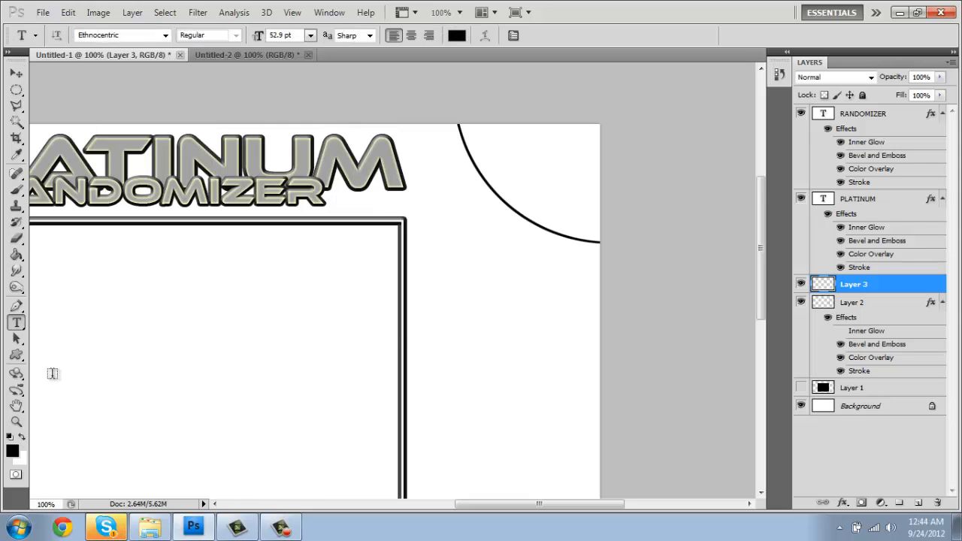
# Step: Add the horizontal text "Area Pokemon" in Ethnocentric at 52.9 pt and place it just below the corner circle, ending at the canvas's right edge
pyautogui.click(16, 306)
pyautogui.click(16, 323)
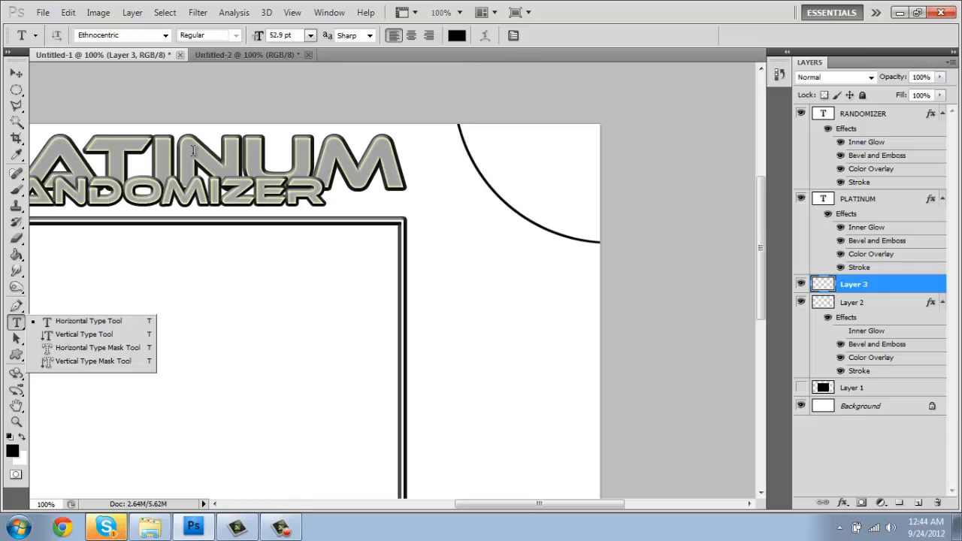
pyautogui.click(425, 285)
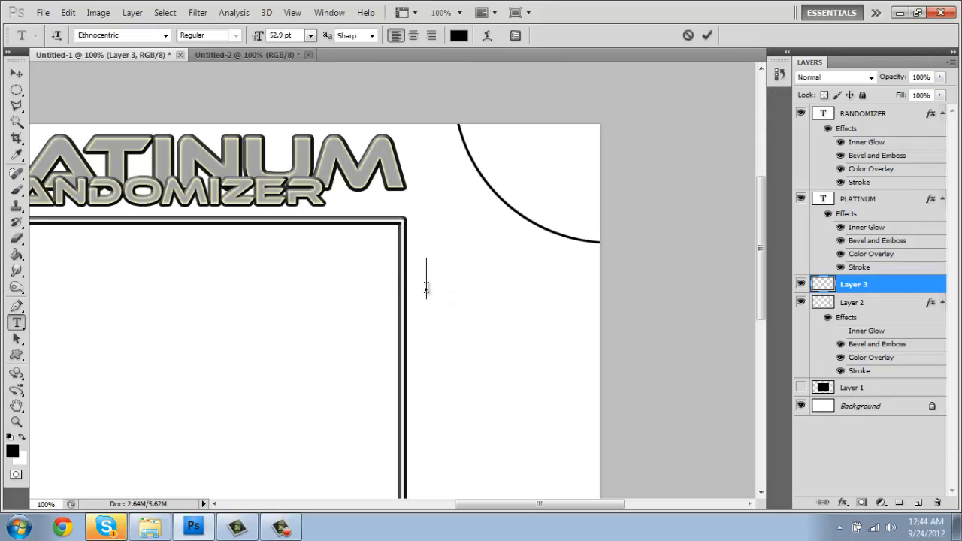
pyautogui.write('AREA')
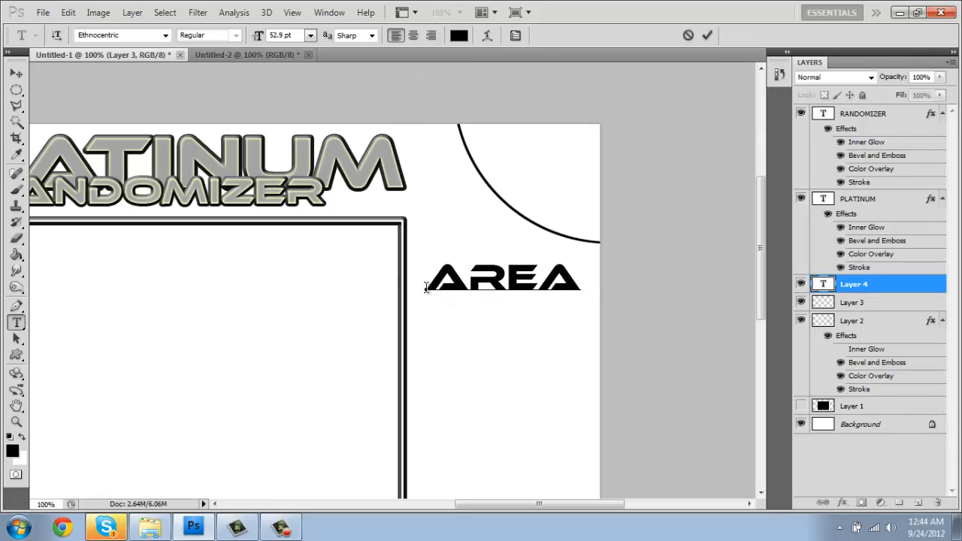
pyautogui.write(' 1okemon')
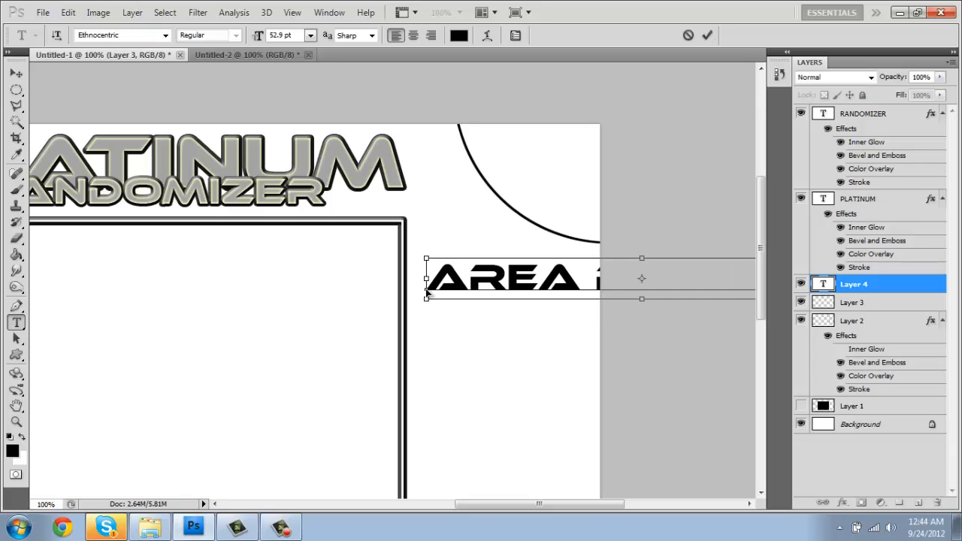
pyautogui.hotkey('ctrl', 'Return')
pyautogui.press('v')
pyautogui.moveTo(529, 304); pyautogui.dragTo(311, 315)
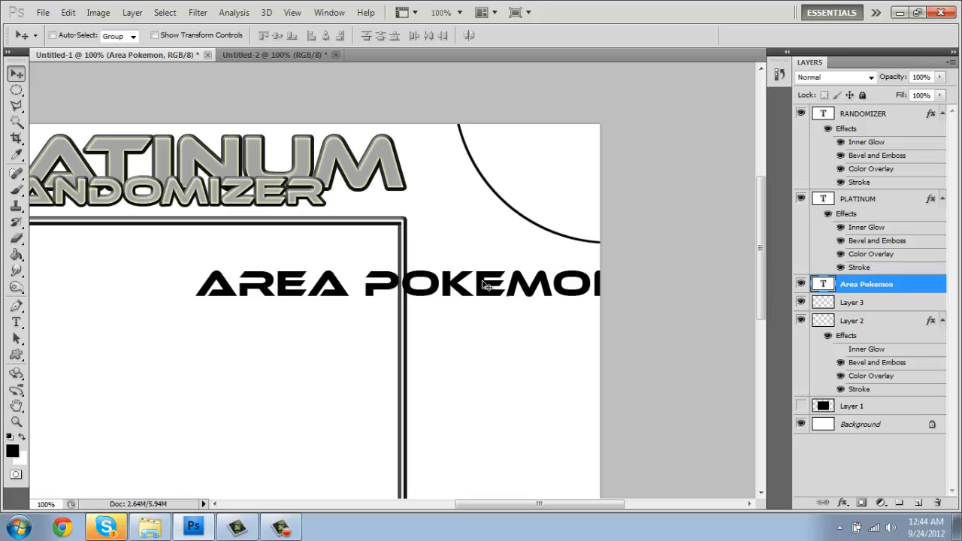
pyautogui.moveTo(445, 292); pyautogui.dragTo(415, 263)
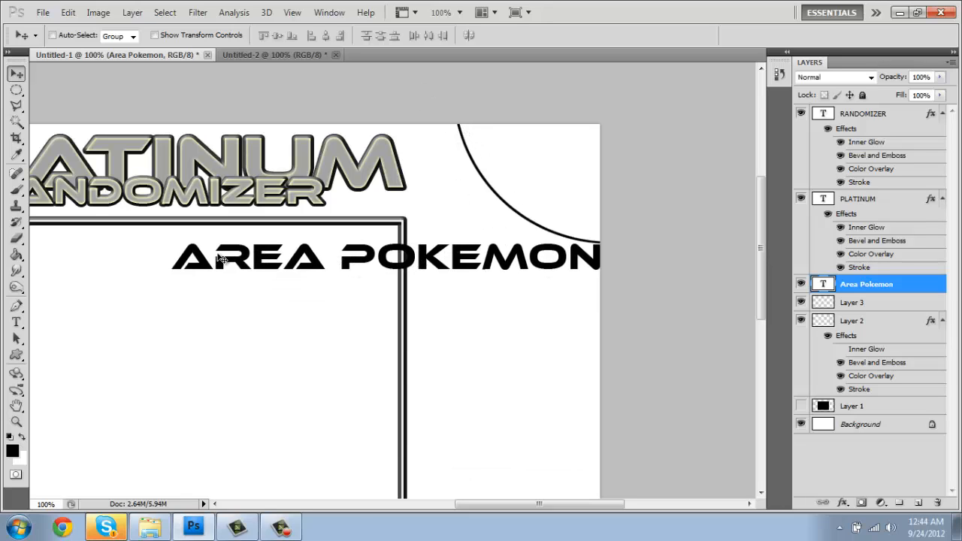
# Step: Warp the Area Pokemon text with a horizontal Arc style and a bend of -23%
pyautogui.press('t')
pyautogui.moveTo(598, 254); pyautogui.dragTo(120, 289)
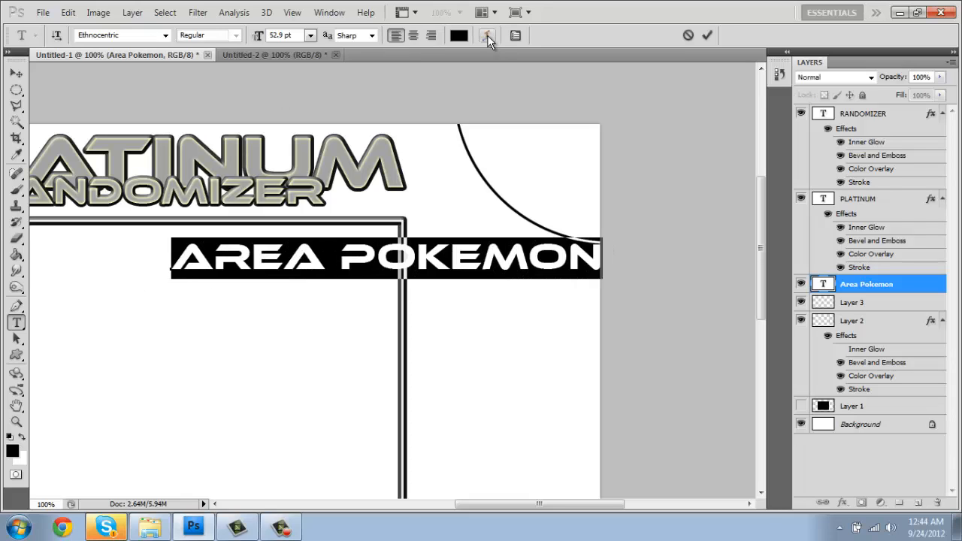
pyautogui.click(487, 35)
pyautogui.click(485, 142)
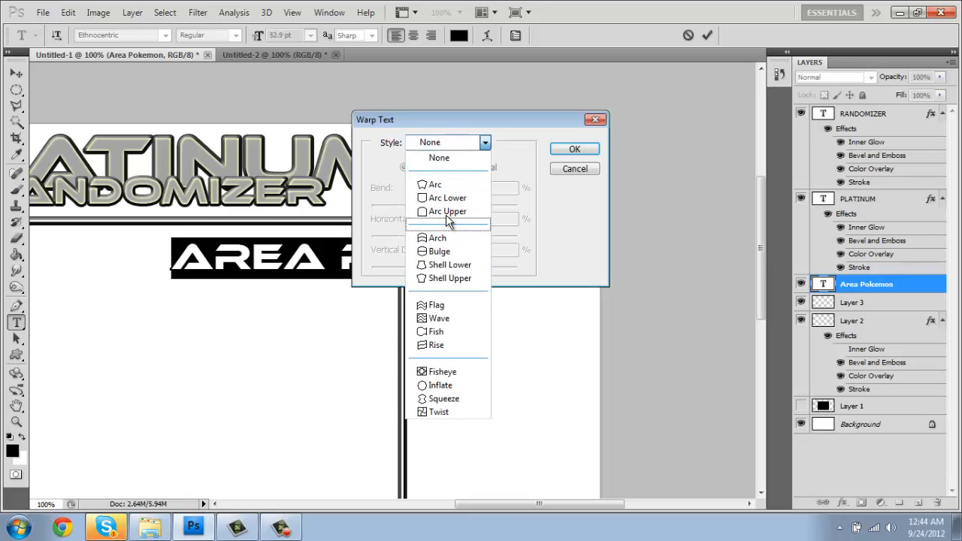
pyautogui.click(446, 188)
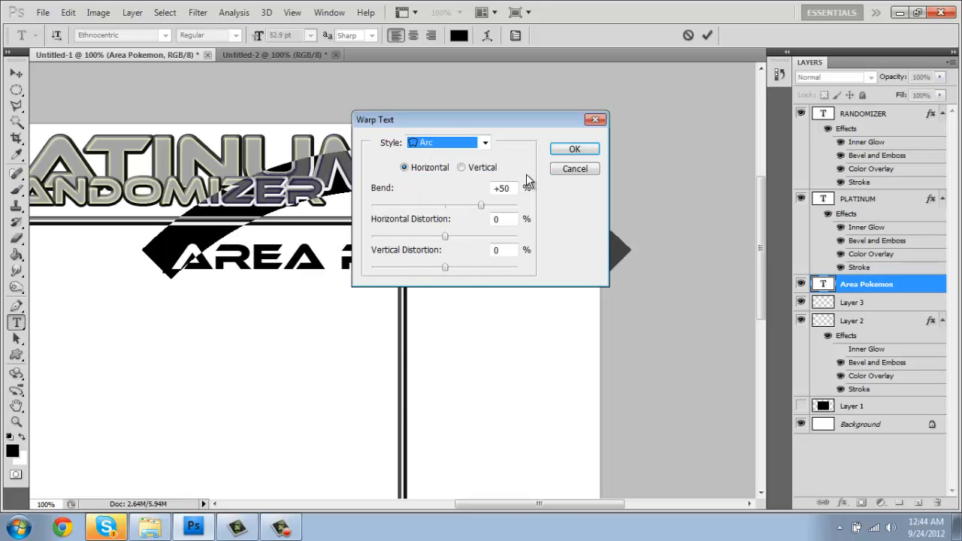
pyautogui.moveTo(519, 121); pyautogui.dragTo(383, 344)
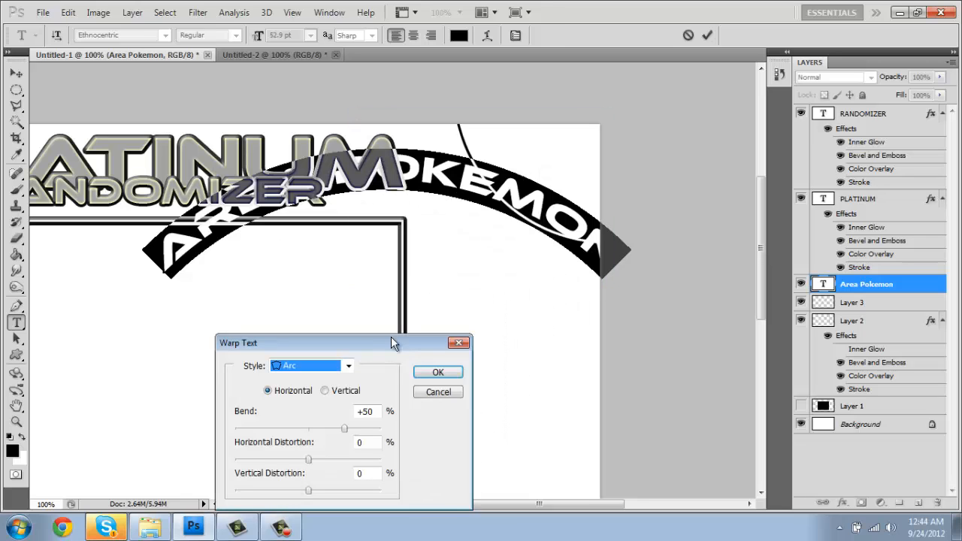
pyautogui.moveTo(344, 430); pyautogui.dragTo(293, 433)
pyautogui.click(438, 372)
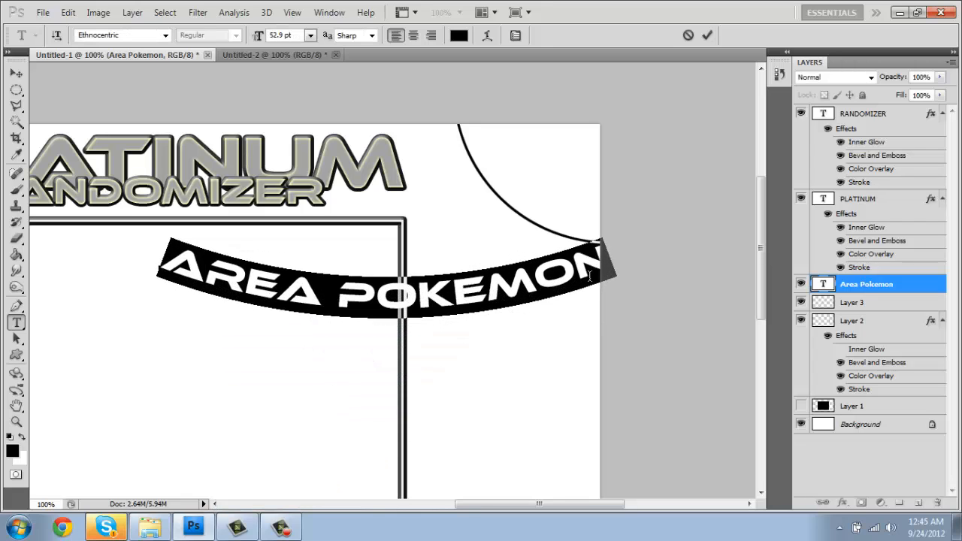
pyautogui.click(603, 267)
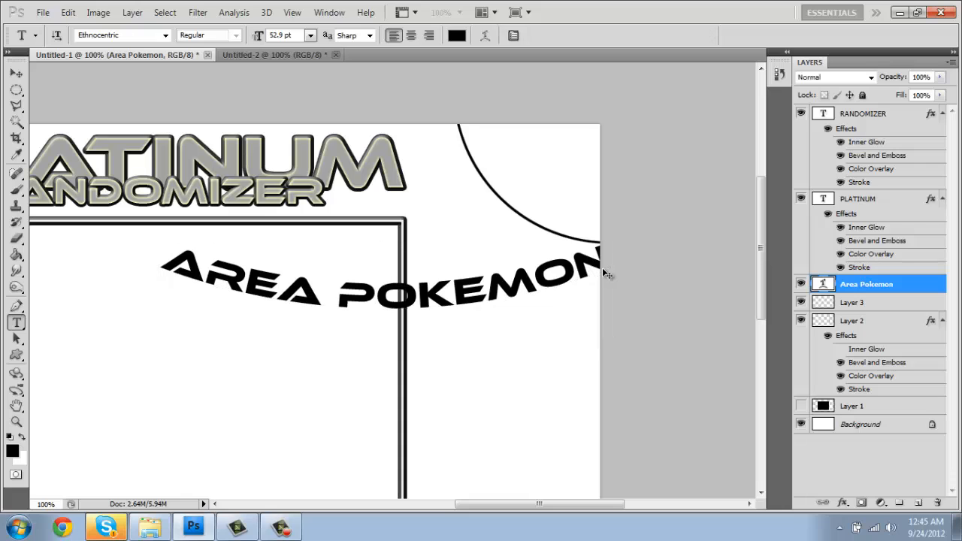
# Step: Rotate the Area Pokemon text about 35° clockwise, scale it to about 82%, and move it alongside the corner circle's outer edge
pyautogui.hotkey('ctrl', 't')
pyautogui.moveTo(625, 345); pyautogui.dragTo(557, 449)
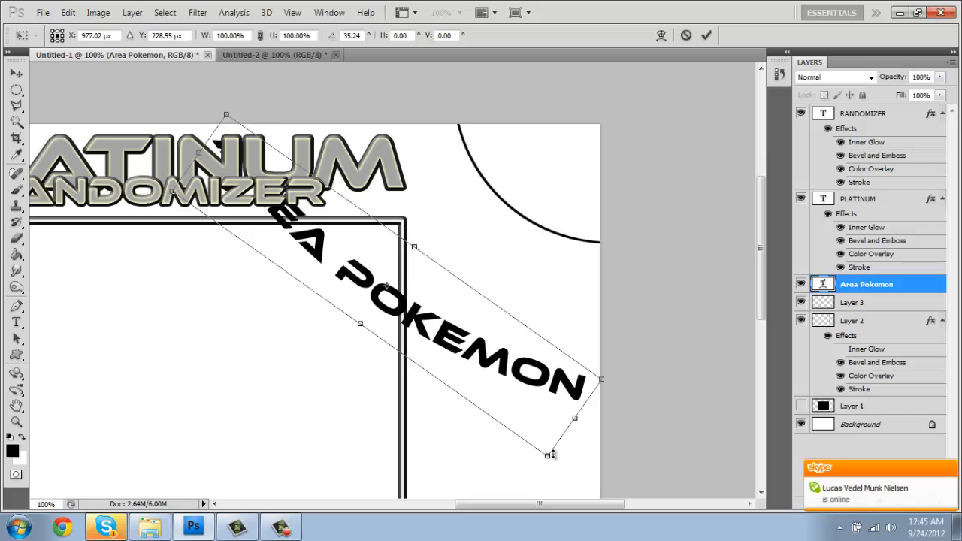
pyautogui.moveTo(549, 455); pyautogui.dragTo(489, 393)
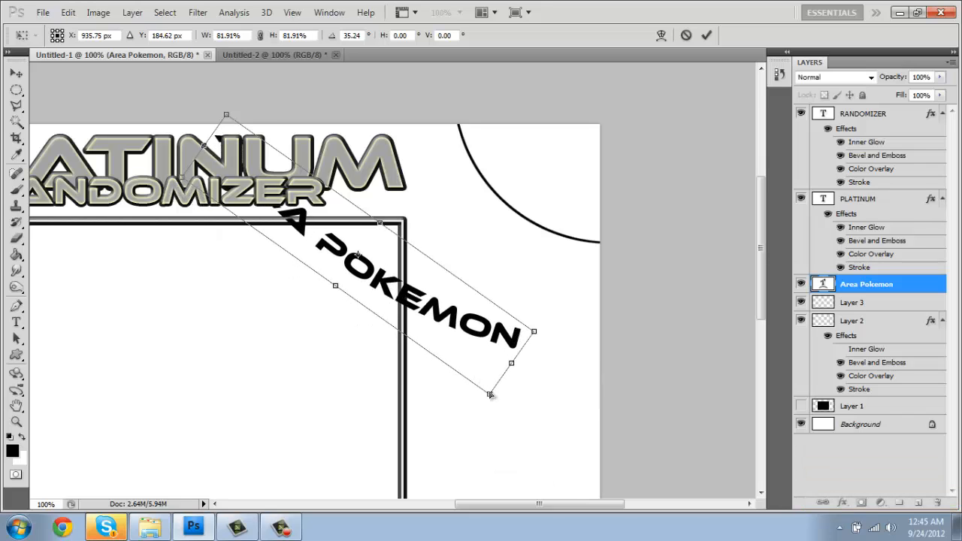
pyautogui.press('Return')
pyautogui.press('v')
pyautogui.moveTo(380, 299); pyautogui.dragTo(568, 289)
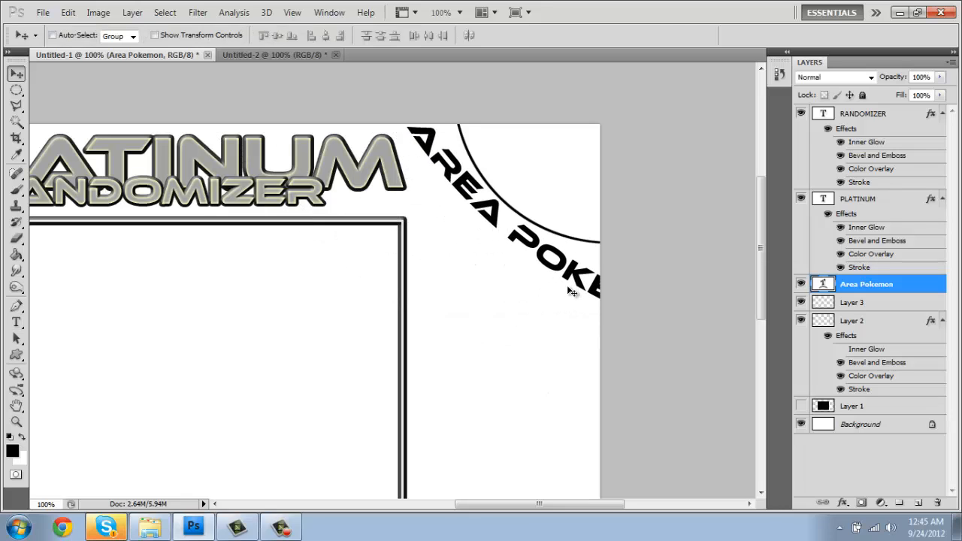
# Step: Shrink the Area Pokemon text proportionally to fit inside the canvas and shift it just outside the circle's arc
pyautogui.hotkey('ctrl', 't')
pyautogui.moveTo(727, 385); pyautogui.dragTo(579, 315)
pyautogui.press('Return')
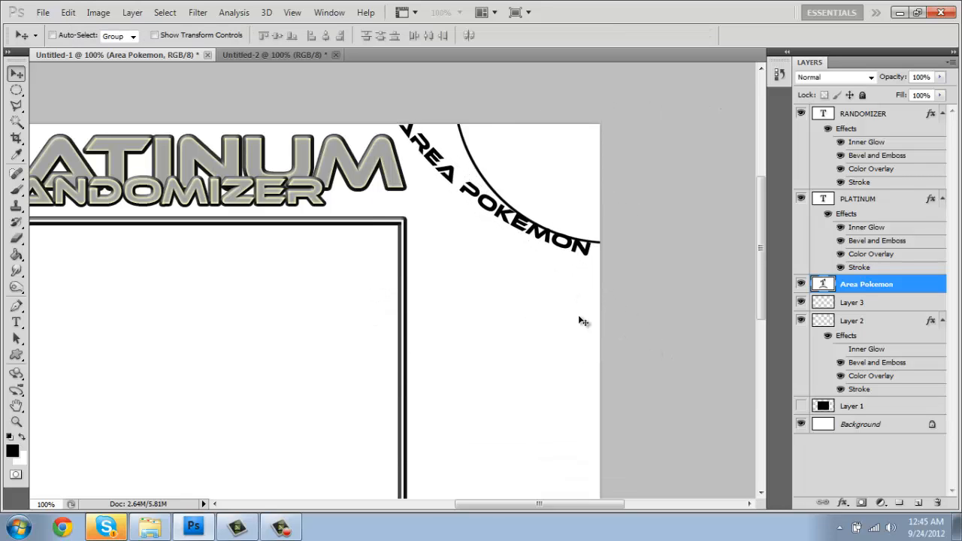
pyautogui.moveTo(468, 219); pyautogui.dragTo(483, 227)
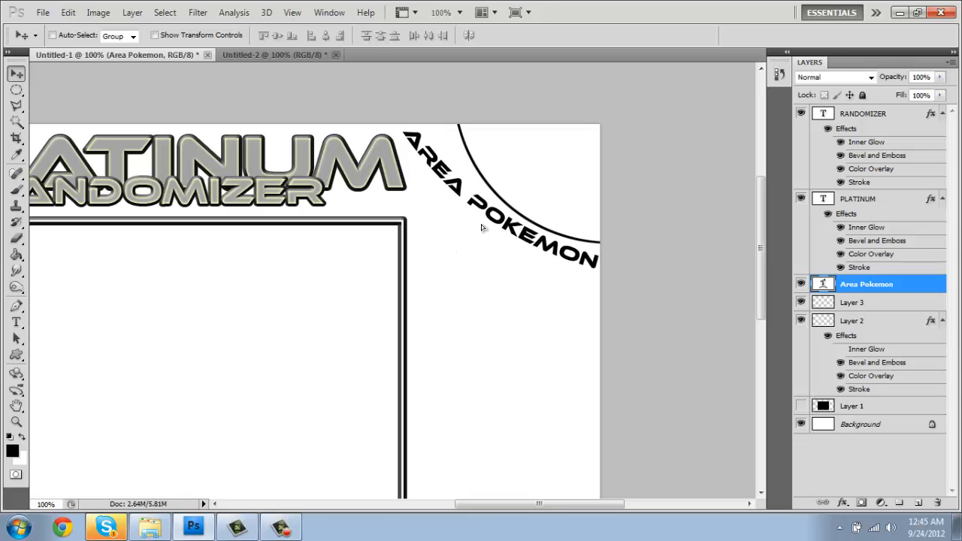
# Step: Increase the Area Pokemon text's horizontal Arc warp to a bend of -40%, keeping both distortions at 0%
pyautogui.press('t')
pyautogui.moveTo(597, 259); pyautogui.dragTo(276, 126)
pyautogui.click(488, 40)
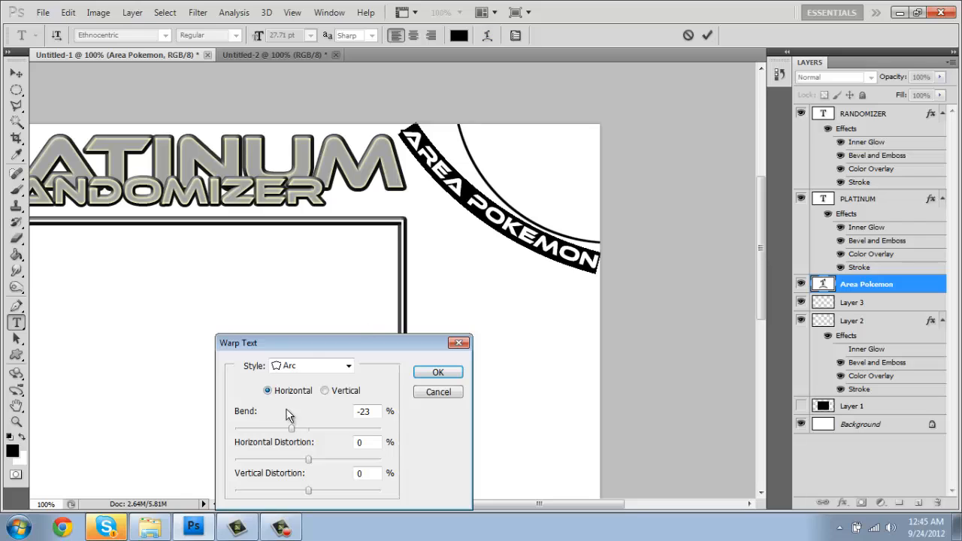
pyautogui.moveTo(295, 432); pyautogui.dragTo(276, 430)
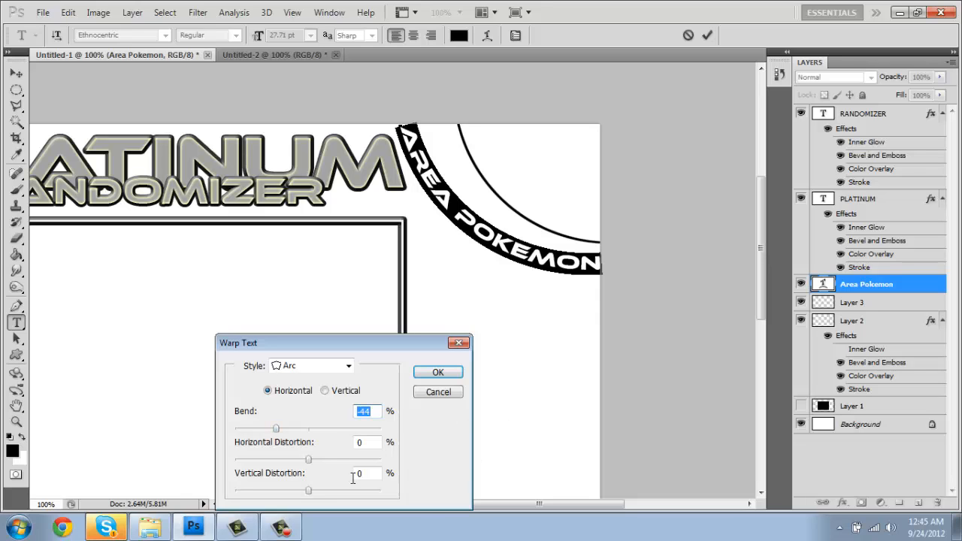
pyautogui.moveTo(309, 460); pyautogui.dragTo(300, 460)
pyautogui.write('0')
pyautogui.click(278, 431)
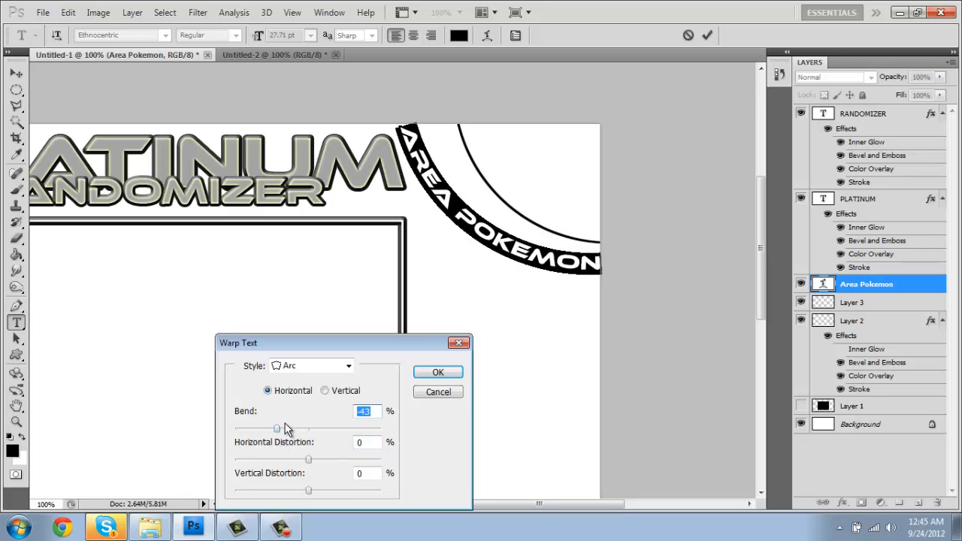
pyautogui.click(325, 391)
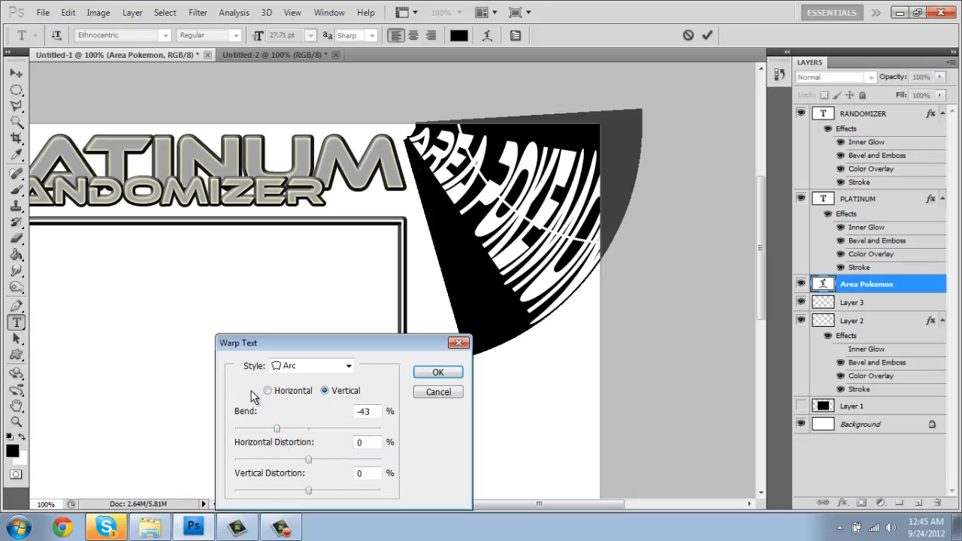
pyautogui.click(280, 394)
pyautogui.click(278, 431)
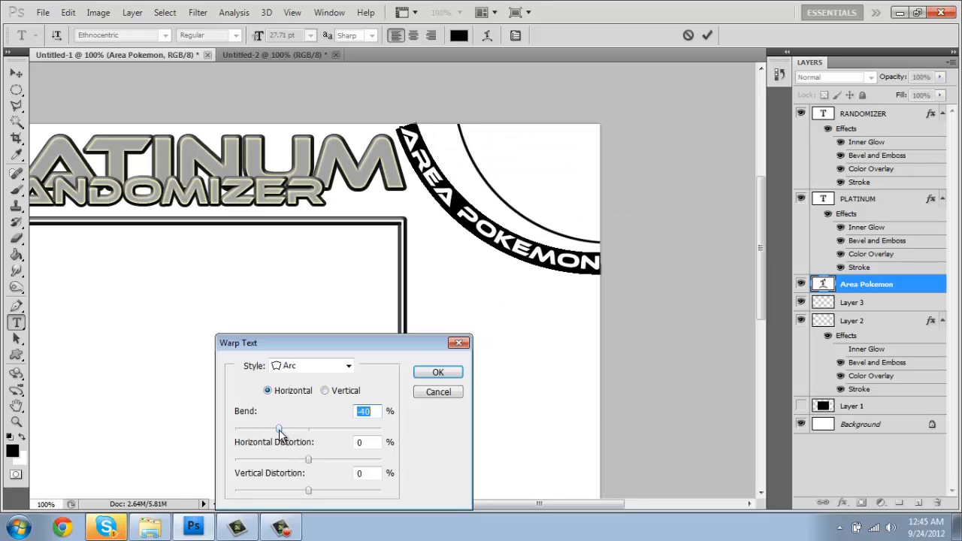
pyautogui.press('Return')
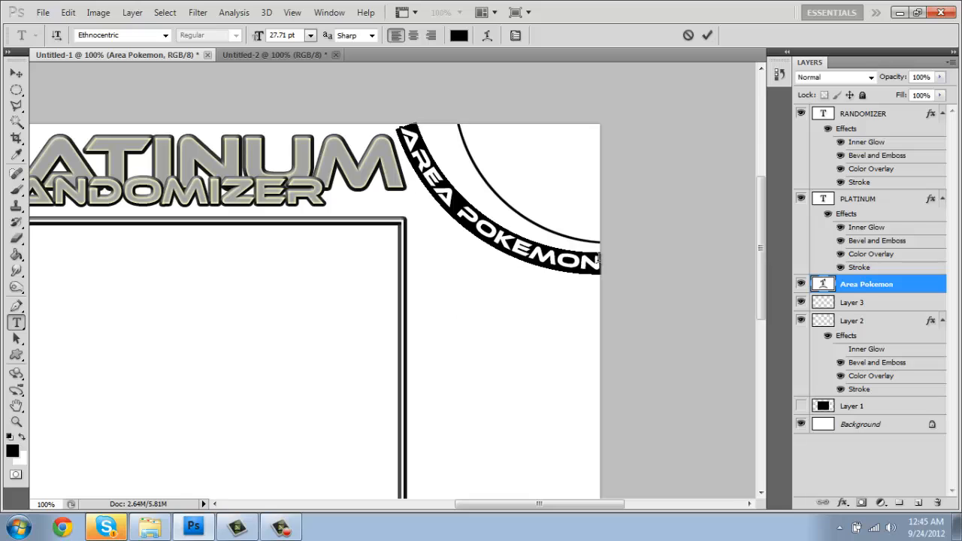
pyautogui.click(598, 261)
# Step: Rotate the Area Pokemon text about 4.7° clockwise and move it right, close against the circle's arc
pyautogui.hotkey('ctrl', 't')
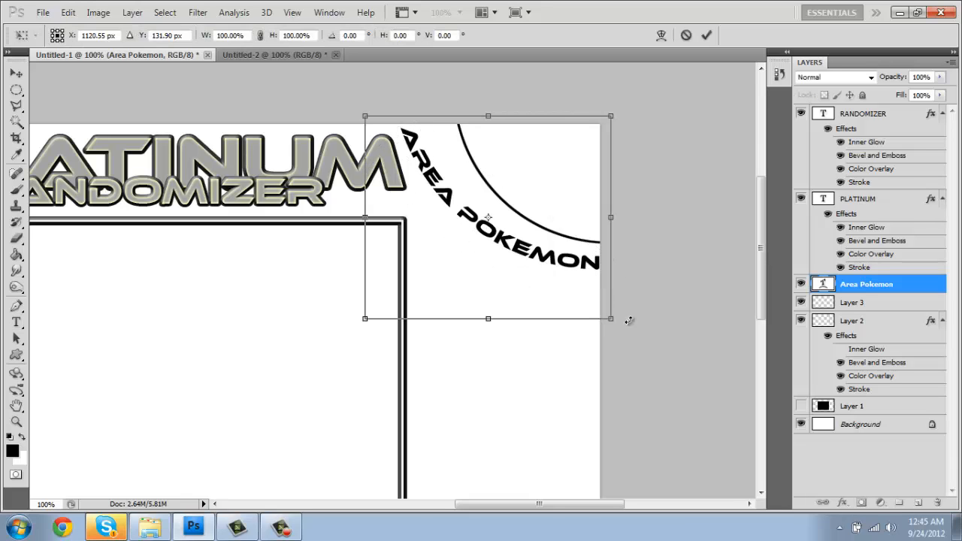
pyautogui.moveTo(626, 333); pyautogui.dragTo(615, 335)
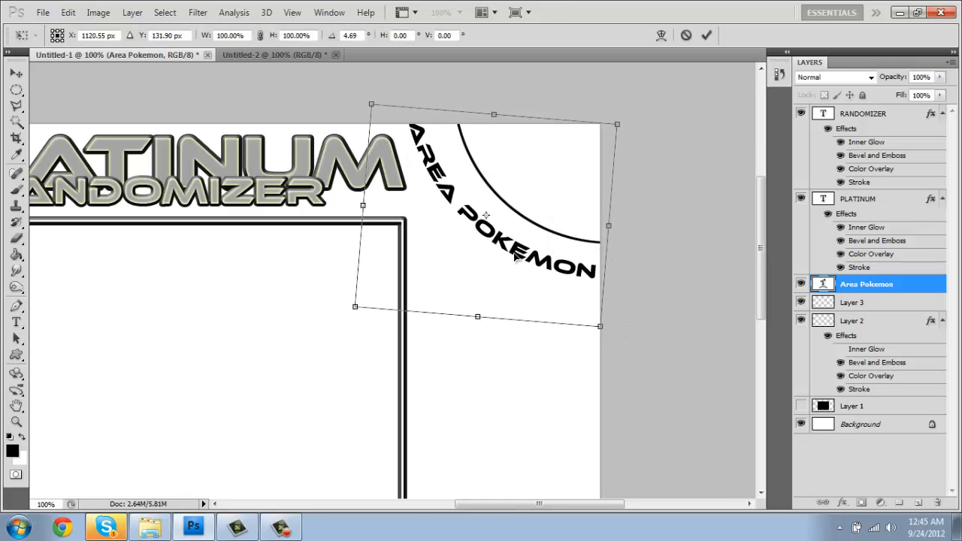
pyautogui.moveTo(510, 260); pyautogui.dragTo(534, 255)
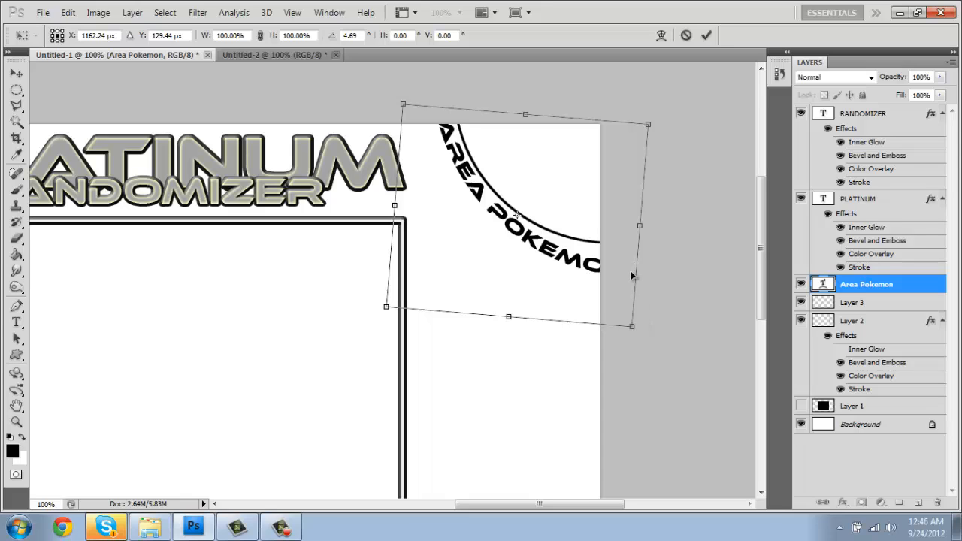
pyautogui.press('Return')
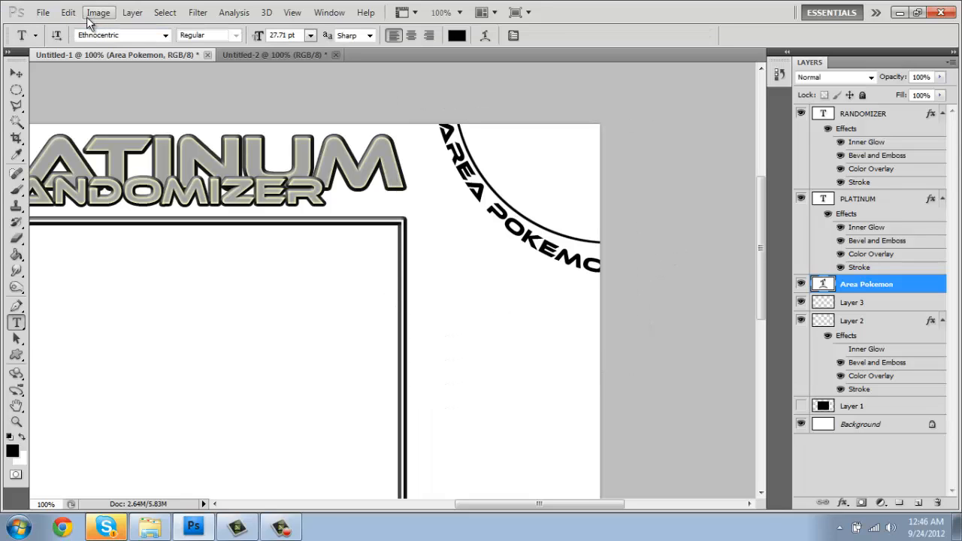
# Step: Skew the Area Pokemon text about -4.9° vertically, and shift its lower edge slightly left to follow the circle's arc
pyautogui.click(68, 13)
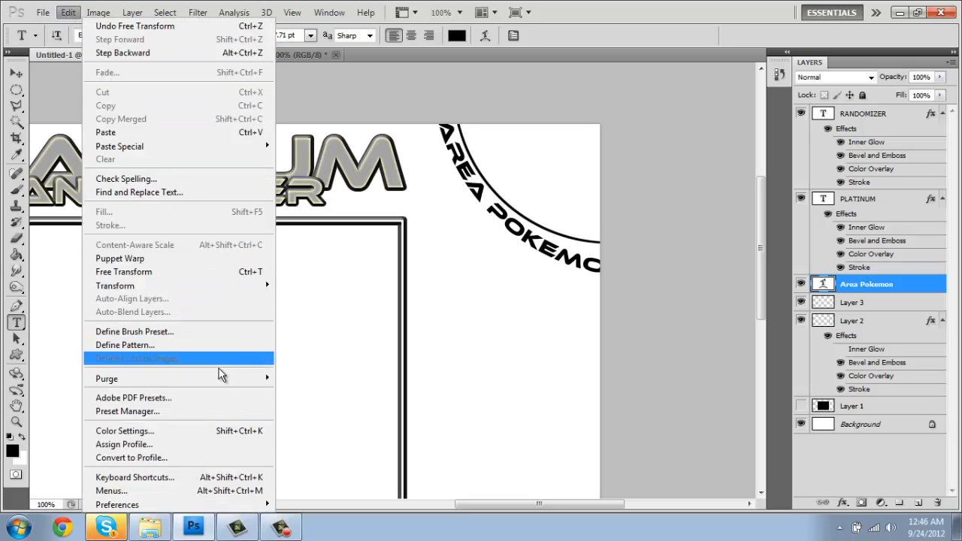
pyautogui.moveTo(244, 286)
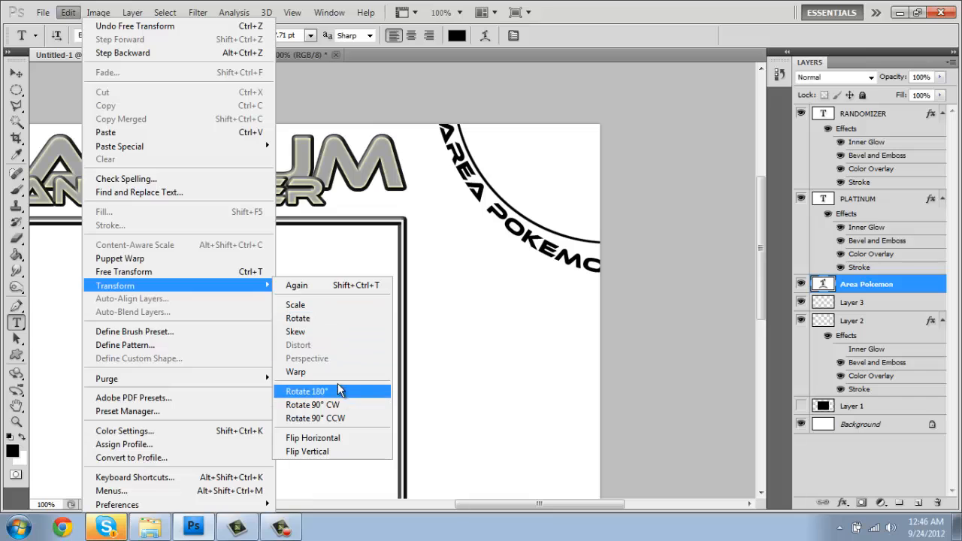
pyautogui.click(336, 332)
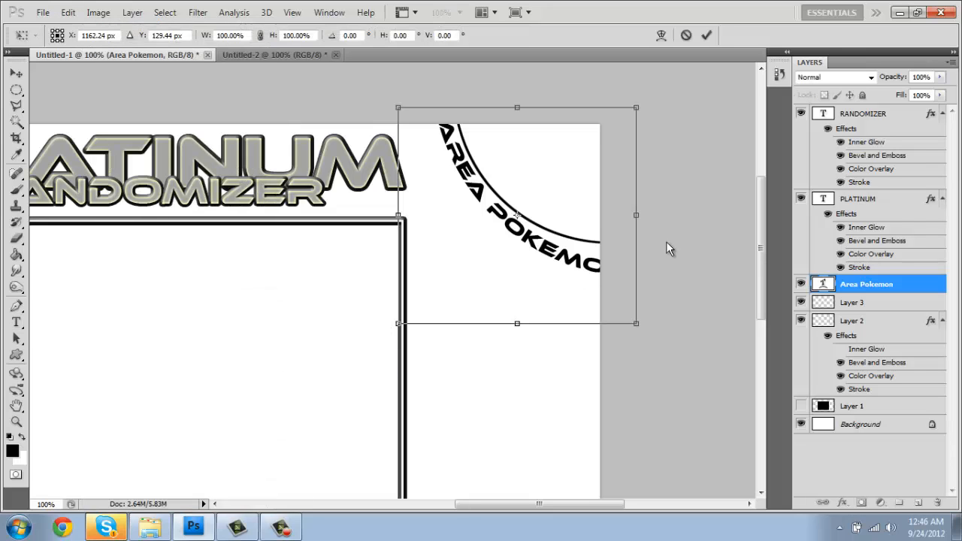
pyautogui.moveTo(643, 244); pyautogui.dragTo(643, 231)
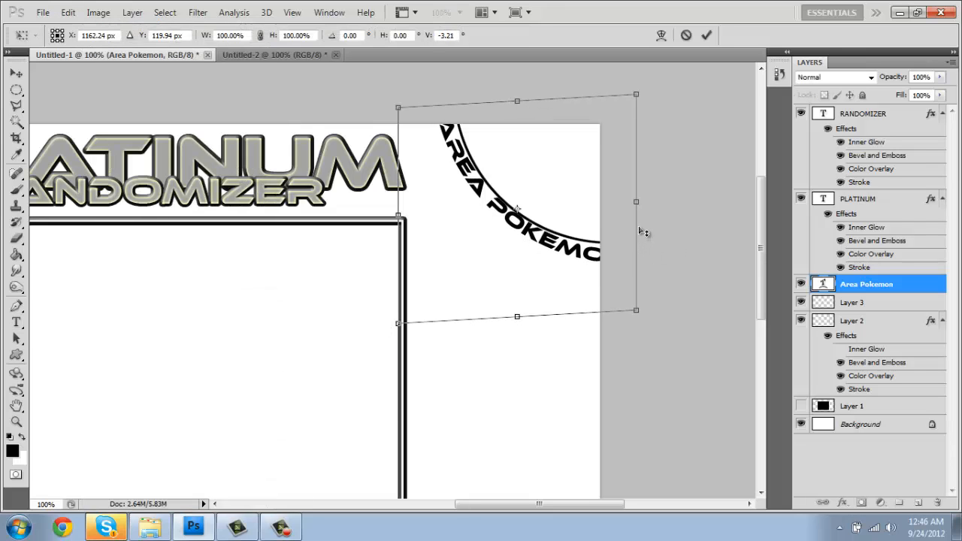
pyautogui.moveTo(396, 168); pyautogui.dragTo(398, 171)
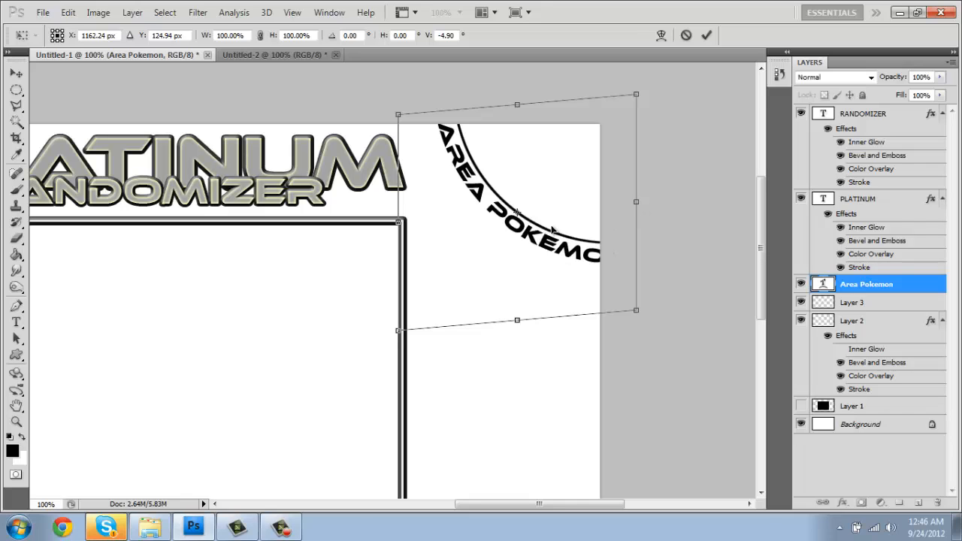
pyautogui.moveTo(639, 315)
pyautogui.mouseDown()
pyautogui.moveTo(627, 310)
pyautogui.moveTo(625, 319)
pyautogui.moveTo(623, 300)
pyautogui.moveTo(631, 311)
pyautogui.mouseUp()
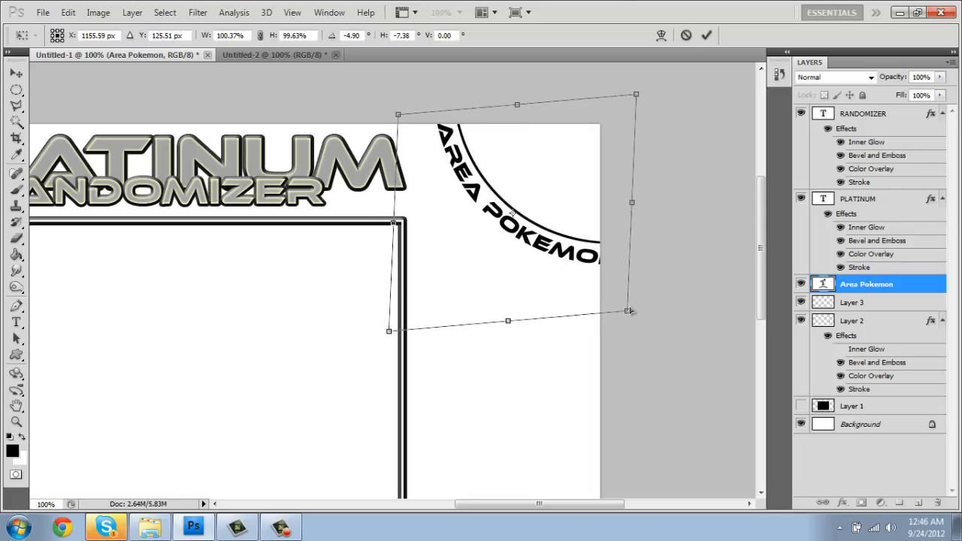
pyautogui.press('t')
pyautogui.press('Return')
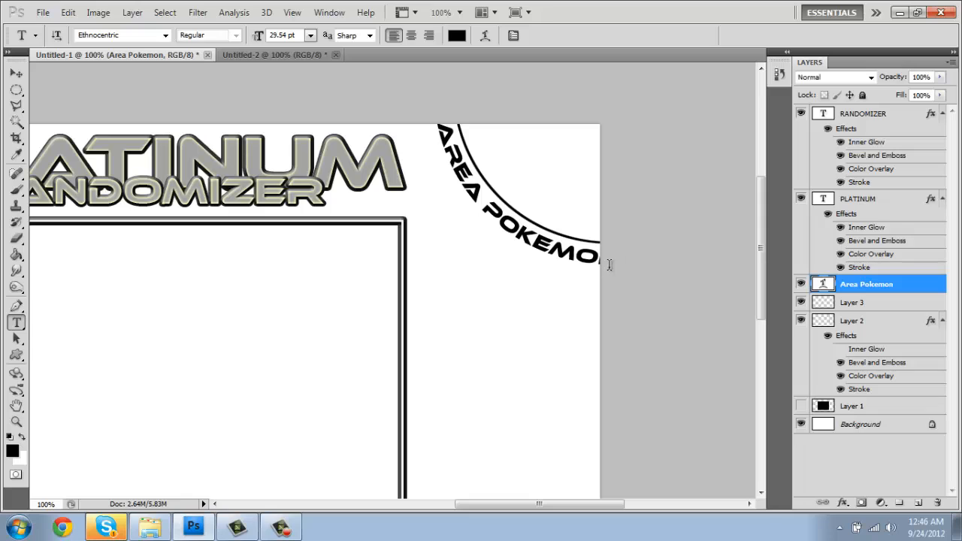
# Step: Narrow the Area Pokemon text to about 91.3% of its width so that it ends inside the canvas edge
pyautogui.hotkey('ctrl', 't')
pyautogui.moveTo(632, 213); pyautogui.dragTo(611, 212)
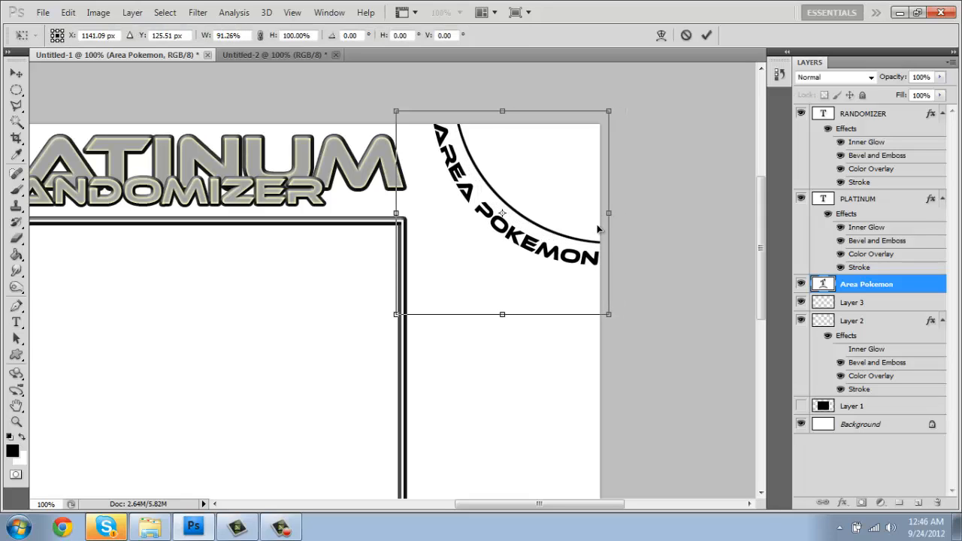
pyautogui.press('Return')
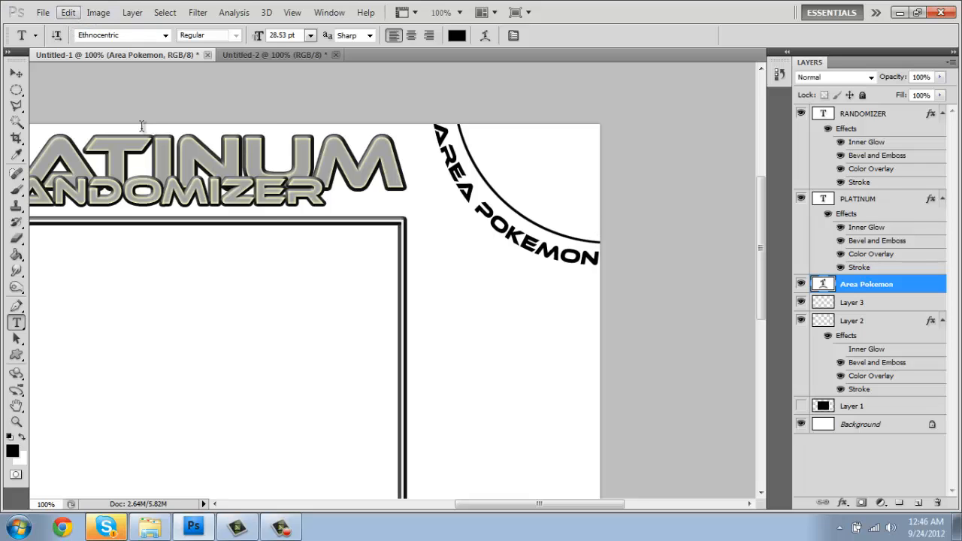
# Step: Skew the Area Pokemon text about -1.9° vertically and move it right, close against the circle's arc
pyautogui.click(68, 13)
pyautogui.moveTo(226, 286)
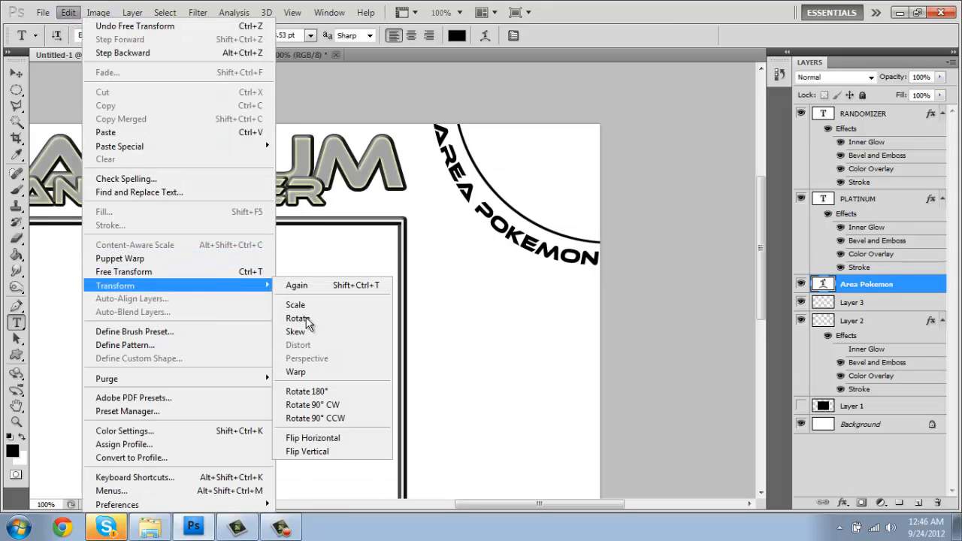
pyautogui.click(296, 332)
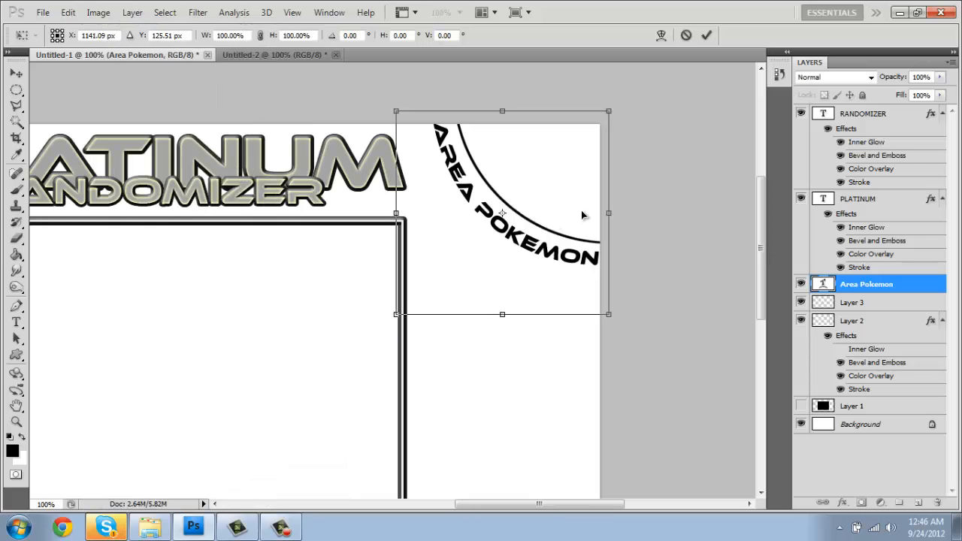
pyautogui.moveTo(547, 195); pyautogui.dragTo(557, 195)
pyautogui.moveTo(623, 247); pyautogui.dragTo(628, 239)
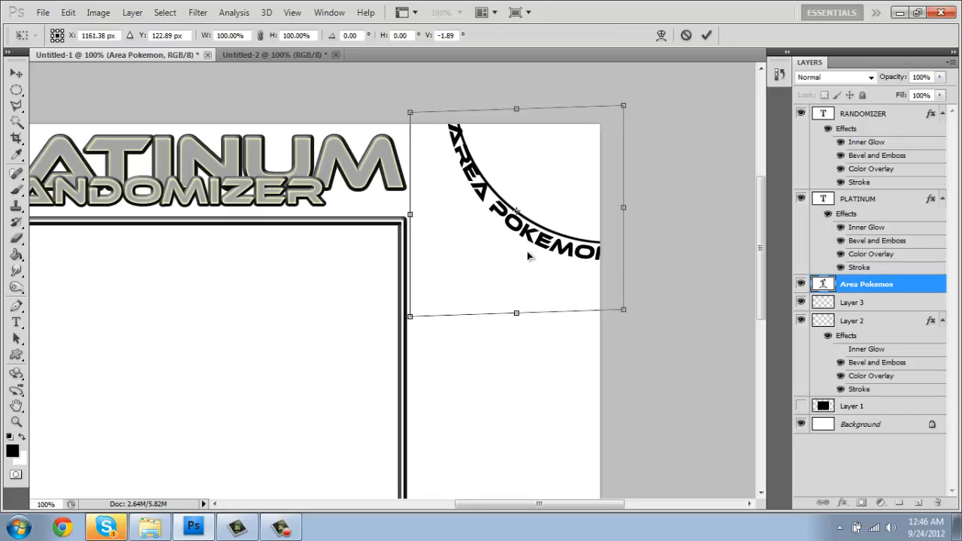
pyautogui.press('Down')
pyautogui.press('Right')
pyautogui.press('Right')
pyautogui.press('Right')
pyautogui.press('Right')
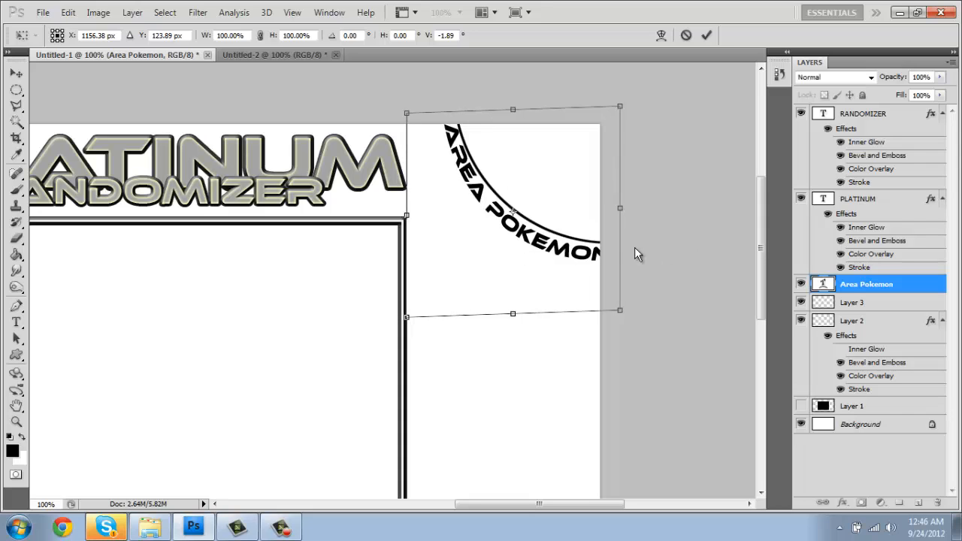
pyautogui.press('Return')
# Step: Scale the Area Pokemon text horizontally to about 90.8%, pulling its end back within the canvas
pyautogui.hotkey('ctrl', 't')
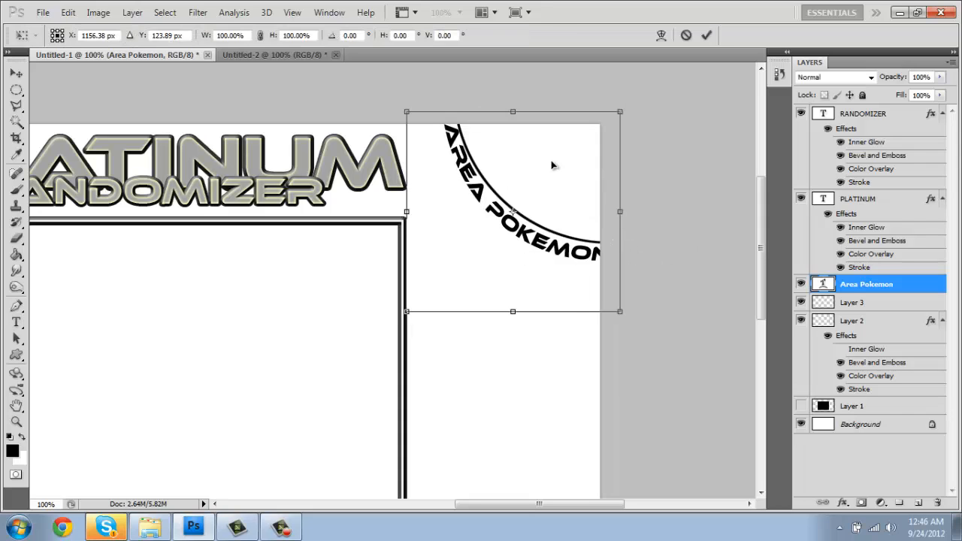
pyautogui.moveTo(621, 215); pyautogui.dragTo(606, 216)
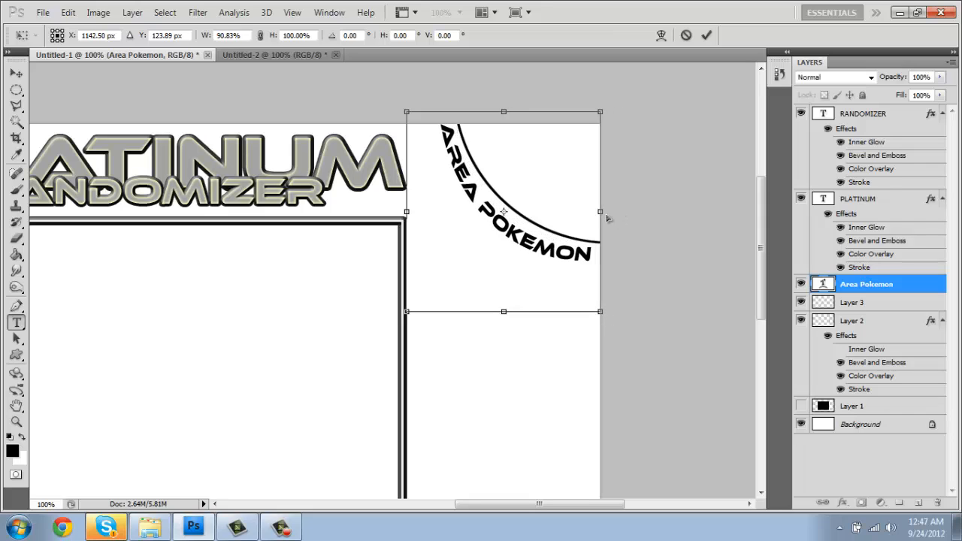
pyautogui.press('Return')
# Step: Skew the Area Pokemon text about -0.6° vertically to lift its end slightly toward the arc
pyautogui.click(65, 15)
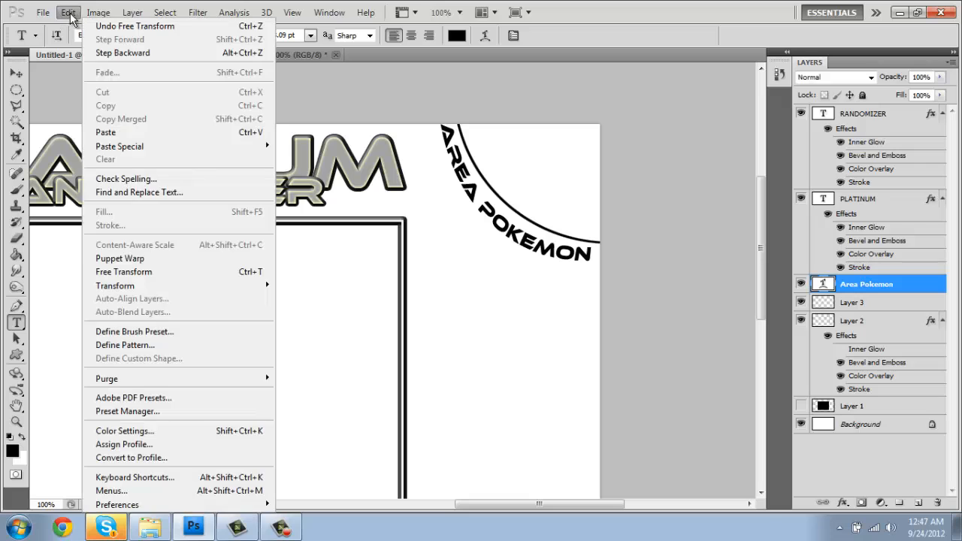
pyautogui.moveTo(242, 287)
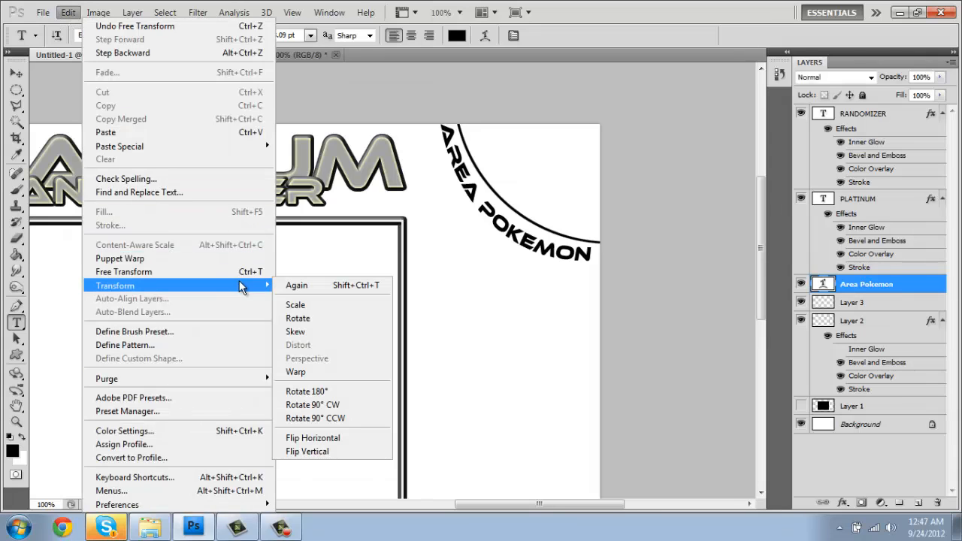
pyautogui.click(333, 336)
pyautogui.moveTo(604, 239); pyautogui.dragTo(603, 232)
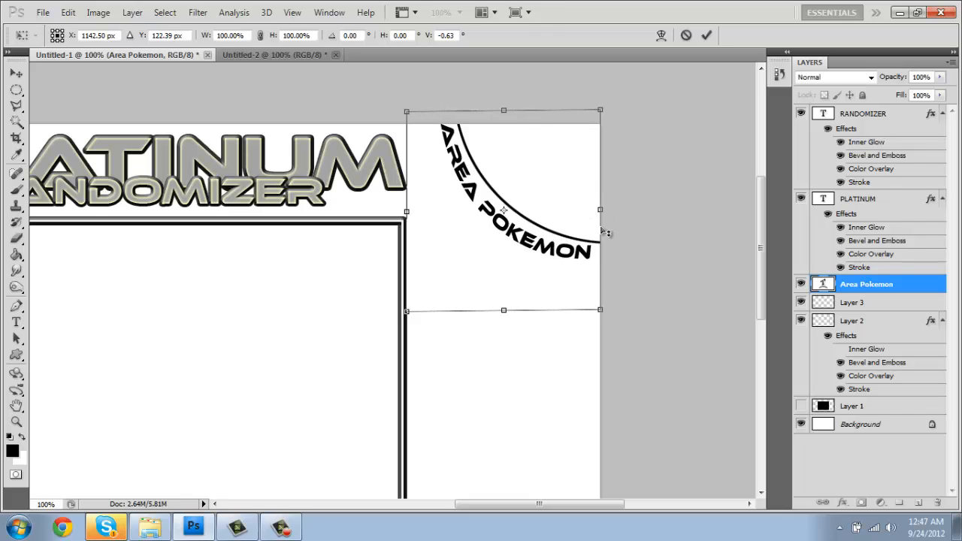
pyautogui.press('Return')
# Step: Nudge the Area Pokemon text a few pixels right and fine-tune its height just outside the circle's arc
pyautogui.press('v')
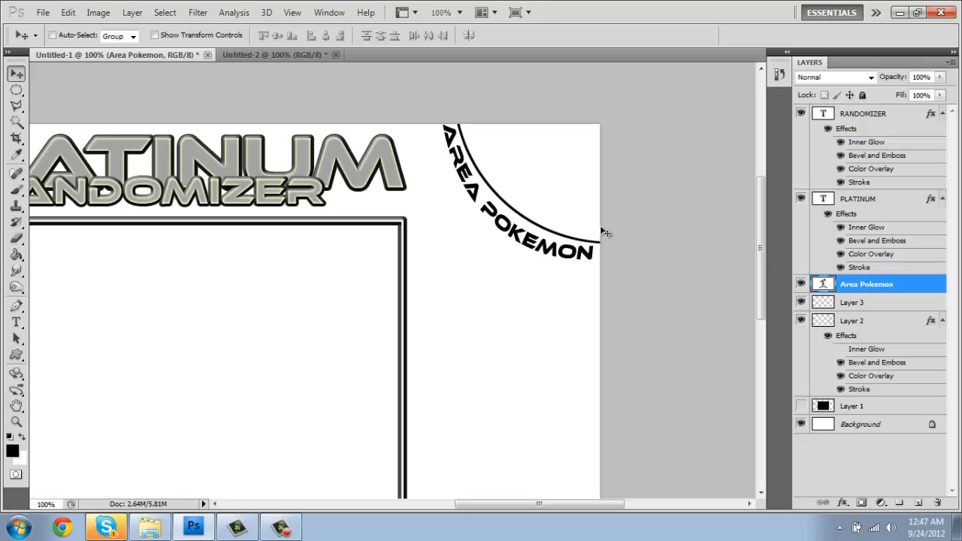
pyautogui.press('Up')
pyautogui.press('Up')
pyautogui.press('Up')
pyautogui.press('Up')
pyautogui.press('Up')
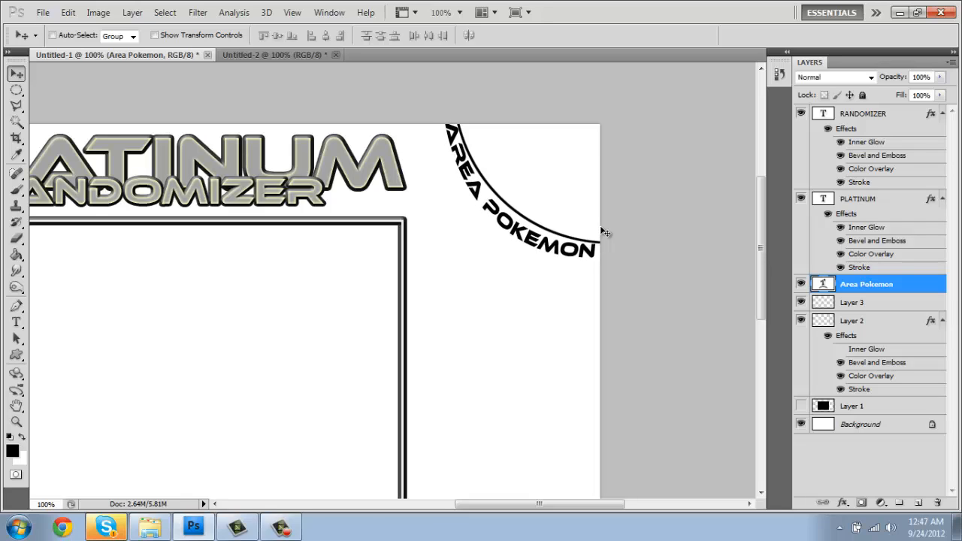
pyautogui.press('Down')
pyautogui.press('Down')
pyautogui.press('Down')
pyautogui.press('Down')
pyautogui.press('Down')
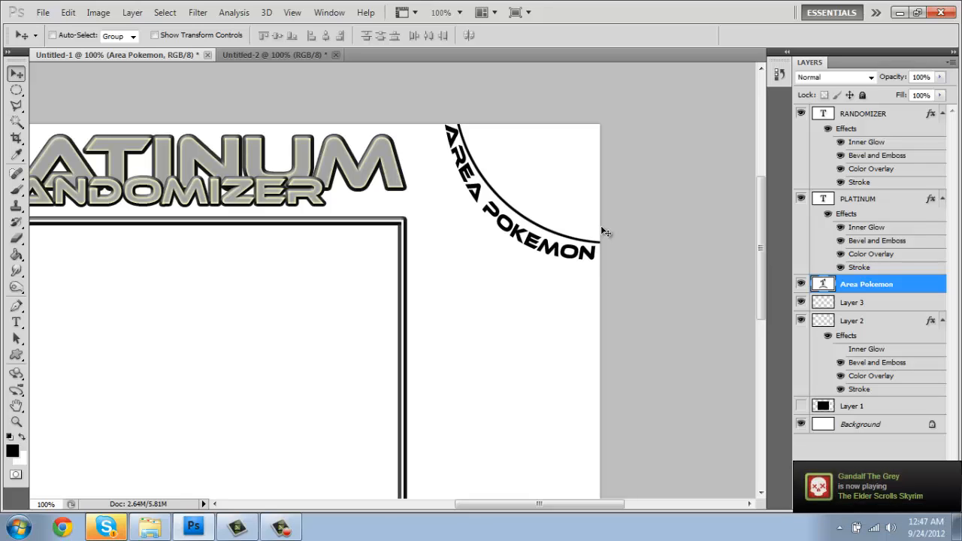
# Step: Reduce the Area Pokemon text's horizontal Arc warp to a bend of -35%, keeping both distortions at 0%
pyautogui.press('t')
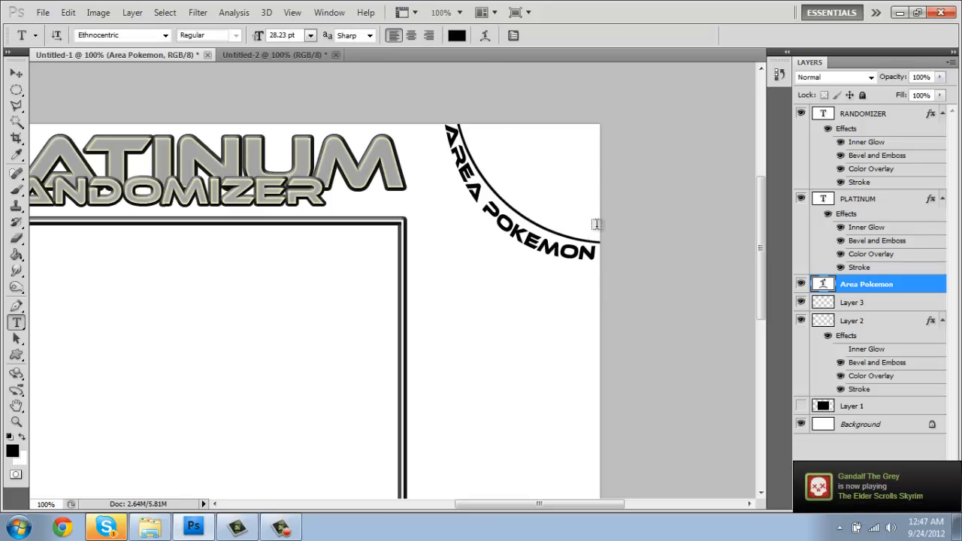
pyautogui.moveTo(595, 254); pyautogui.dragTo(281, 115)
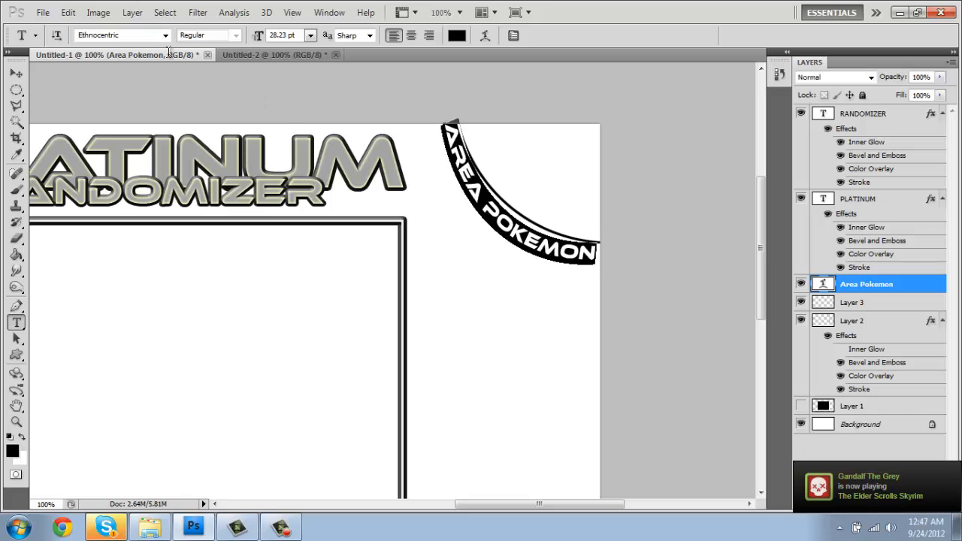
pyautogui.click(486, 36)
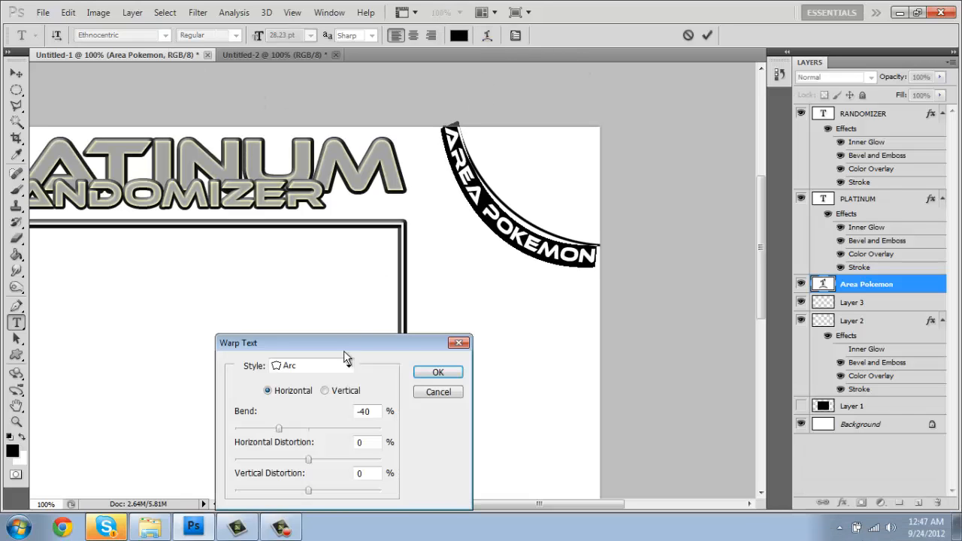
pyautogui.click(282, 427)
pyautogui.moveTo(281, 429); pyautogui.dragTo(283, 428)
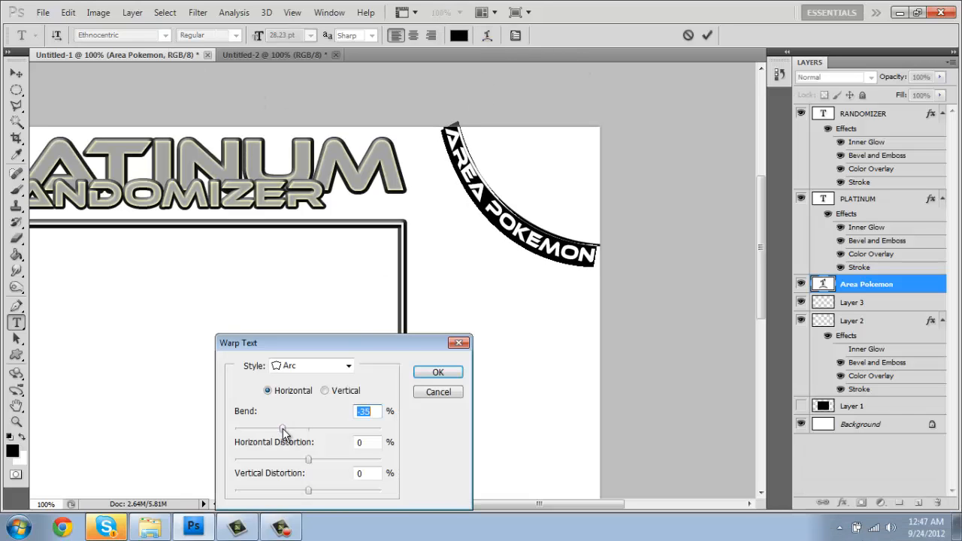
pyautogui.press('Return')
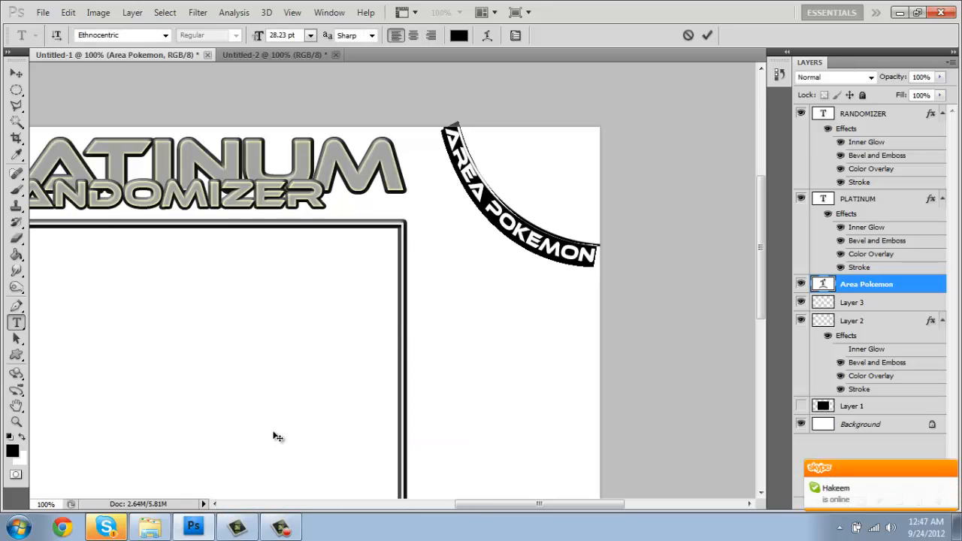
pyautogui.hotkey('ctrl', 'Return')
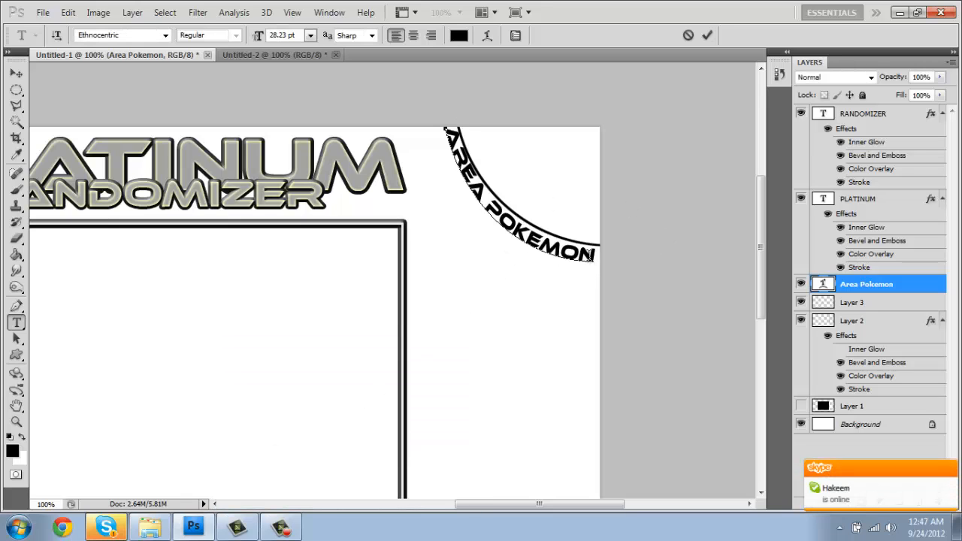
pyautogui.press('v')
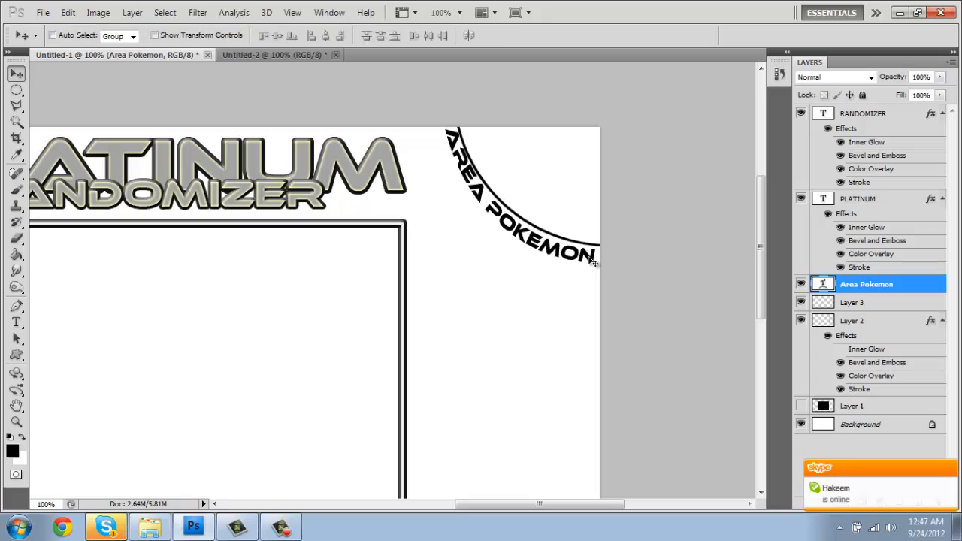
# Step: Skew the Area Pokemon text about -1.1° vertically and shift its lower edge slightly right along the arc
pyautogui.click(97, 13)
pyautogui.moveTo(67, 15)
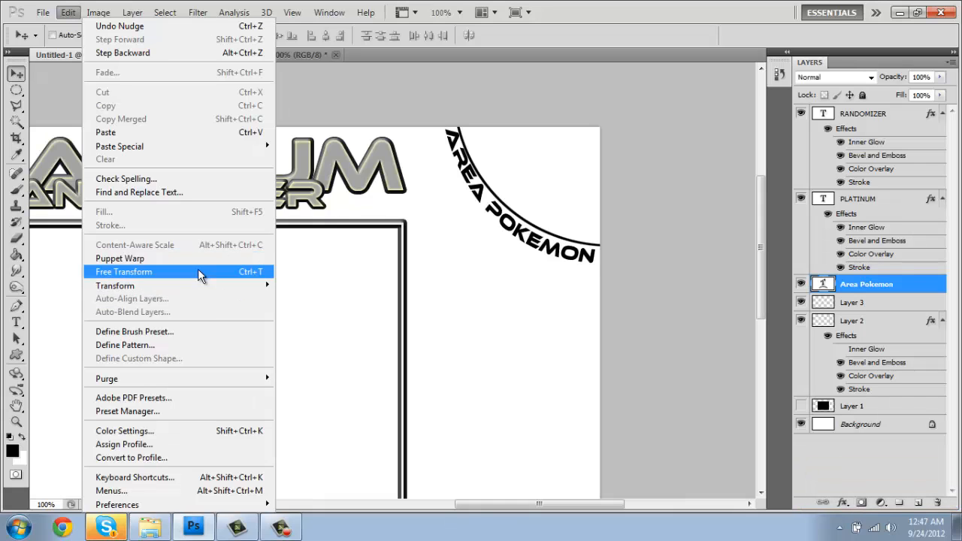
pyautogui.moveTo(194, 287)
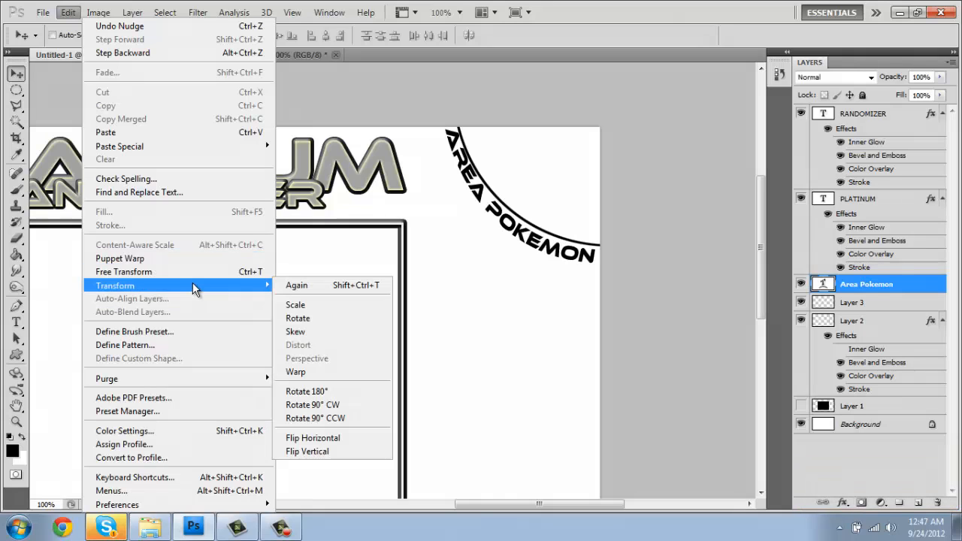
pyautogui.click(304, 333)
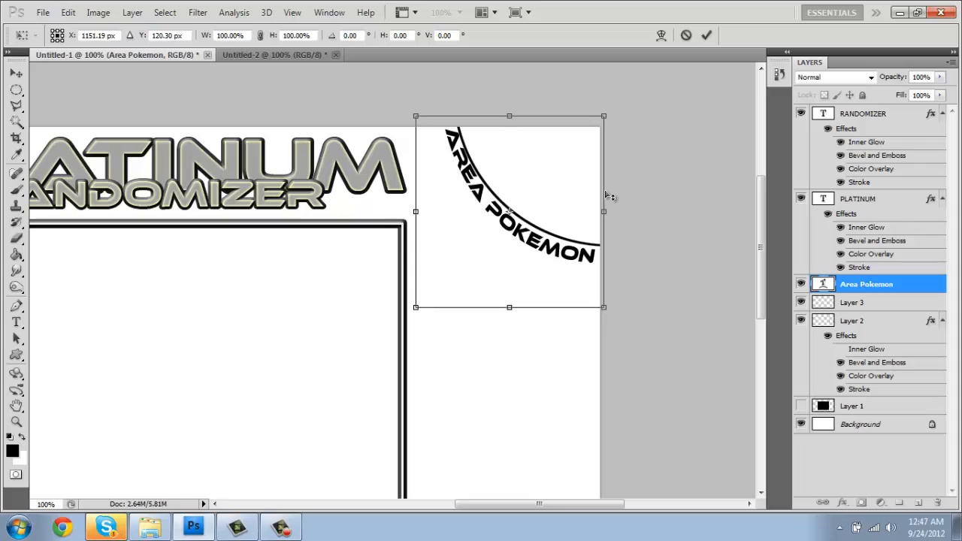
pyautogui.moveTo(608, 197); pyautogui.dragTo(610, 193)
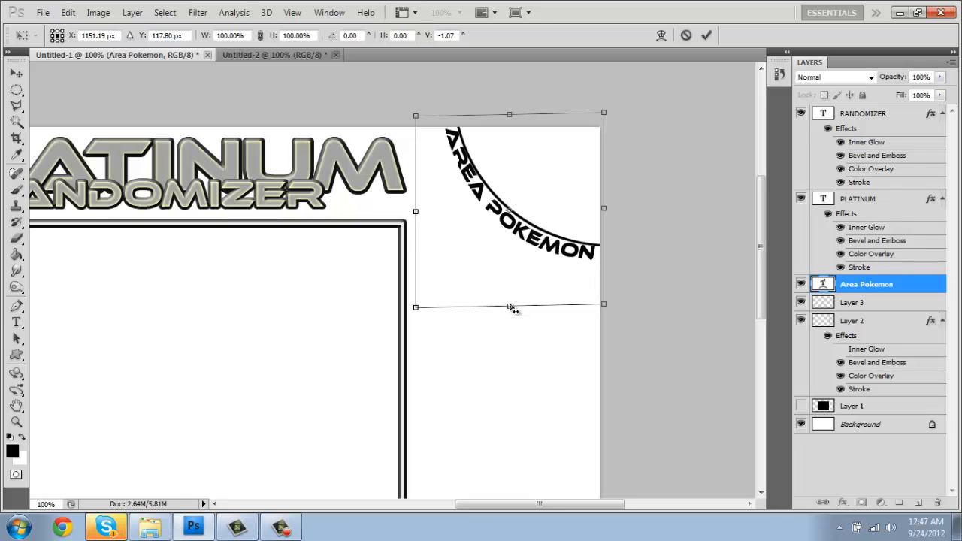
pyautogui.moveTo(511, 308); pyautogui.dragTo(515, 309)
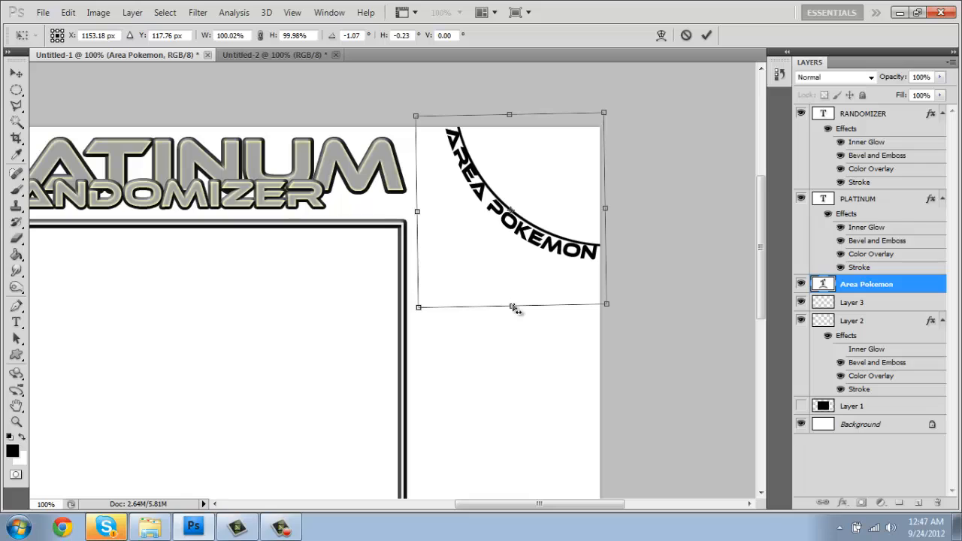
pyautogui.press('Return')
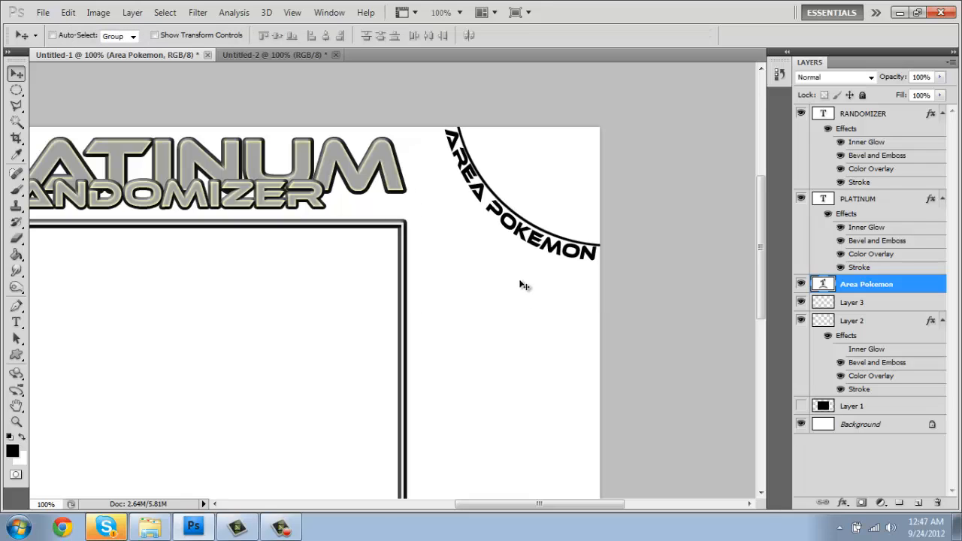
# Step: Paste the copied title layer style onto the Area Pokemon layer and set its stroke size to 2 px
pyautogui.rightClick(890, 293)
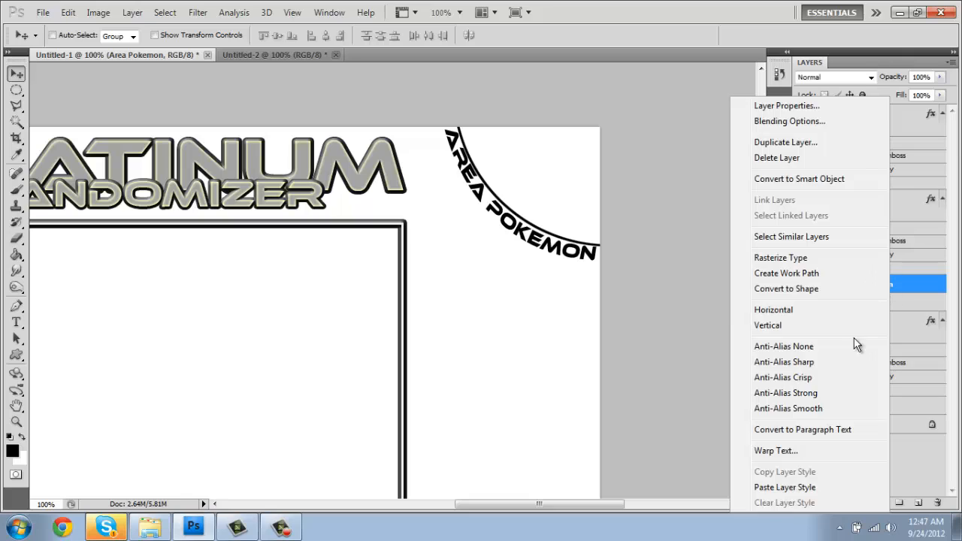
pyautogui.click(778, 491)
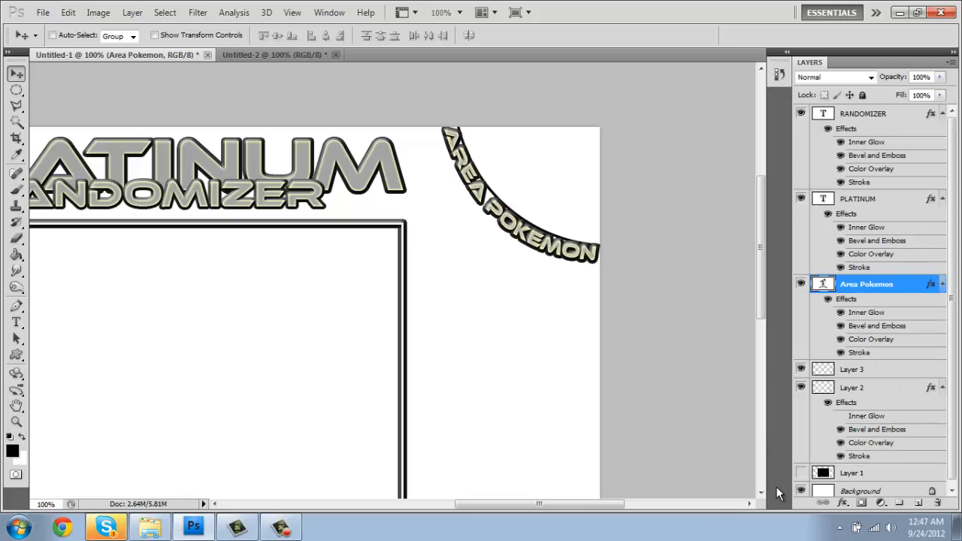
pyautogui.doubleClick(881, 353)
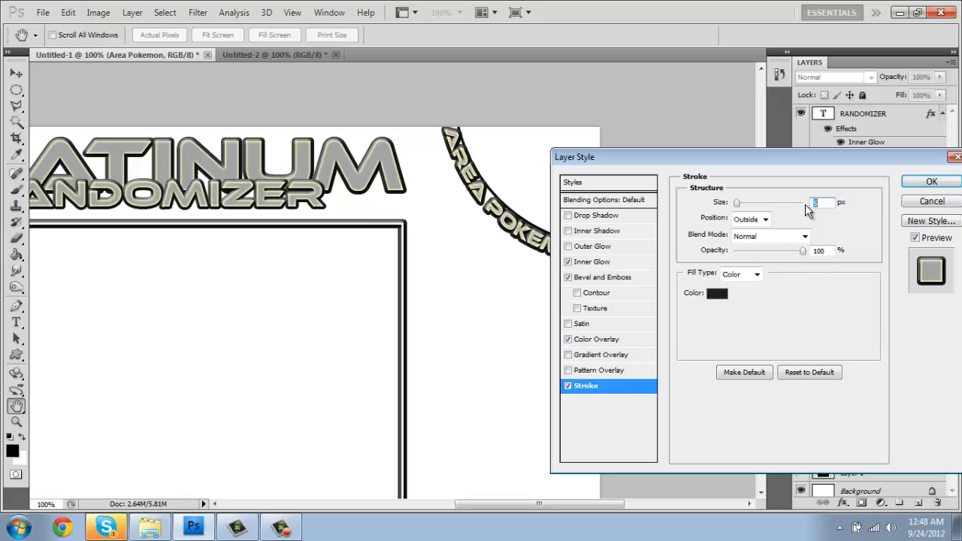
pyautogui.write('2')
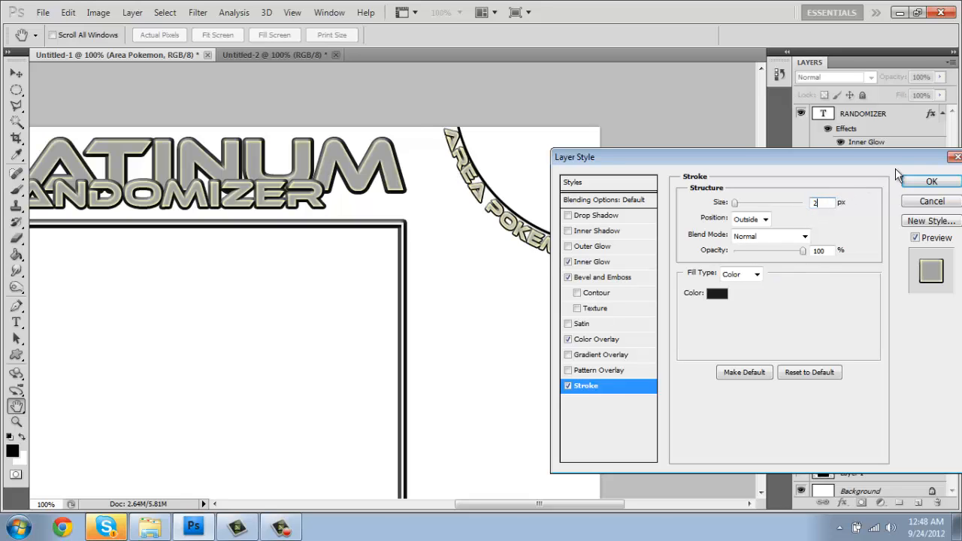
pyautogui.click(932, 182)
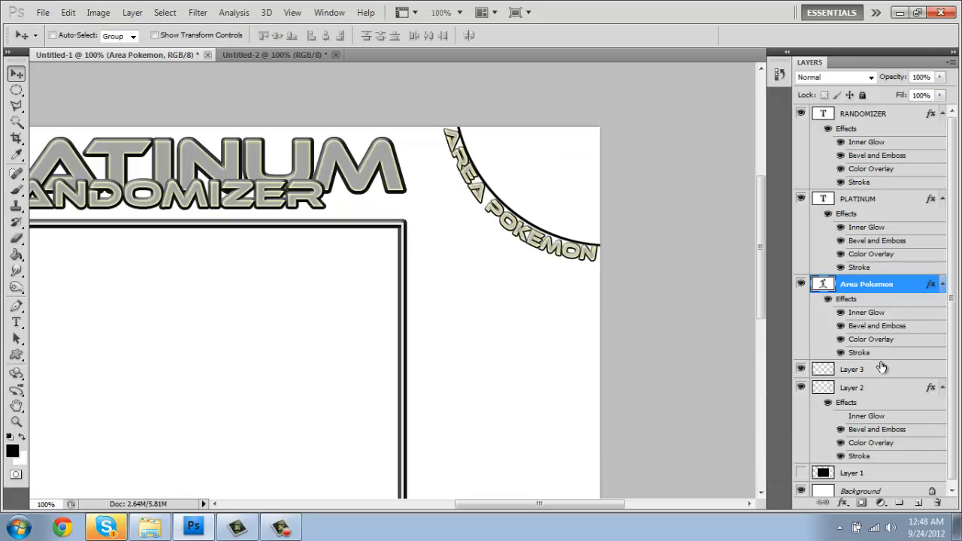
# Step: Copy the frame's layer style from Layer 2 and paste it onto the corner circle on Layer 3
pyautogui.rightClick(881, 367)
pyautogui.click(710, 111)
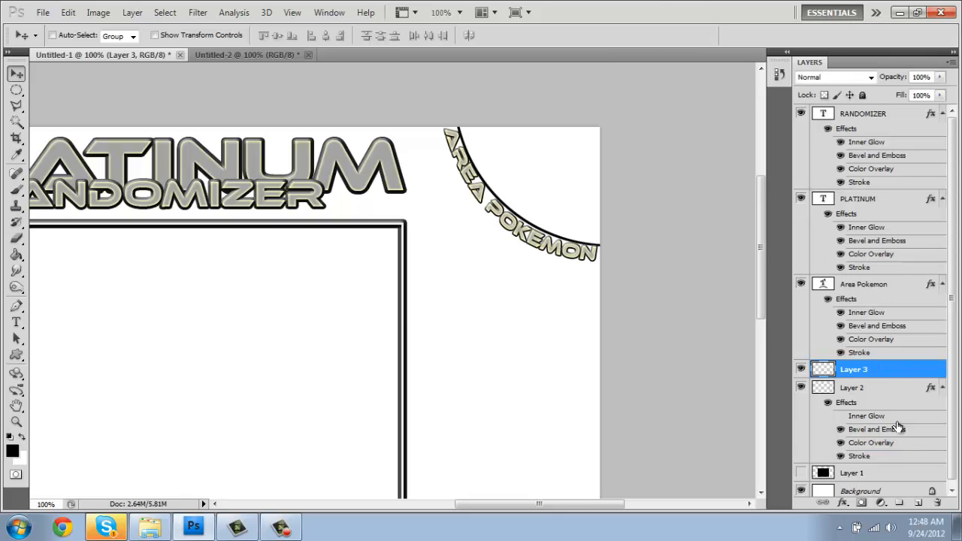
pyautogui.rightClick(877, 404)
pyautogui.click(857, 295)
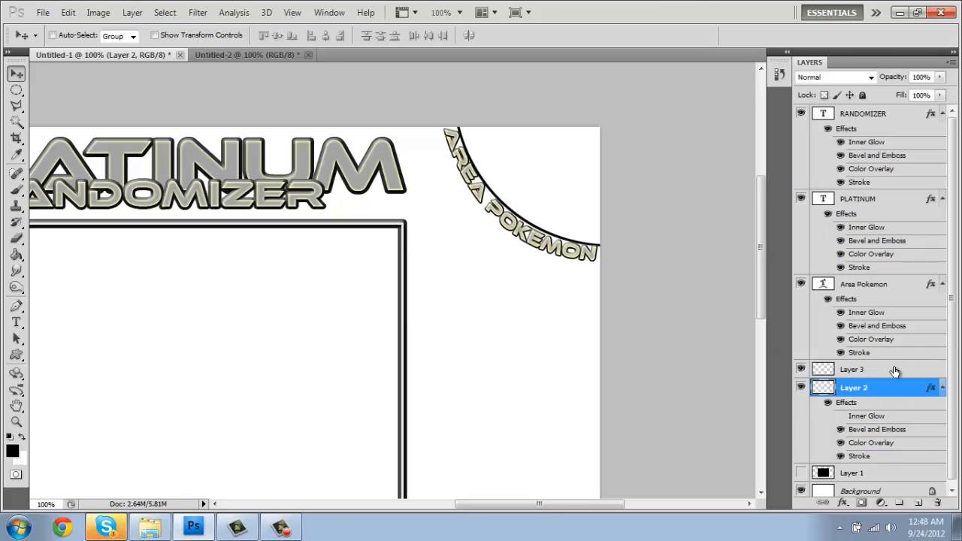
pyautogui.rightClick(864, 368)
pyautogui.click(861, 291)
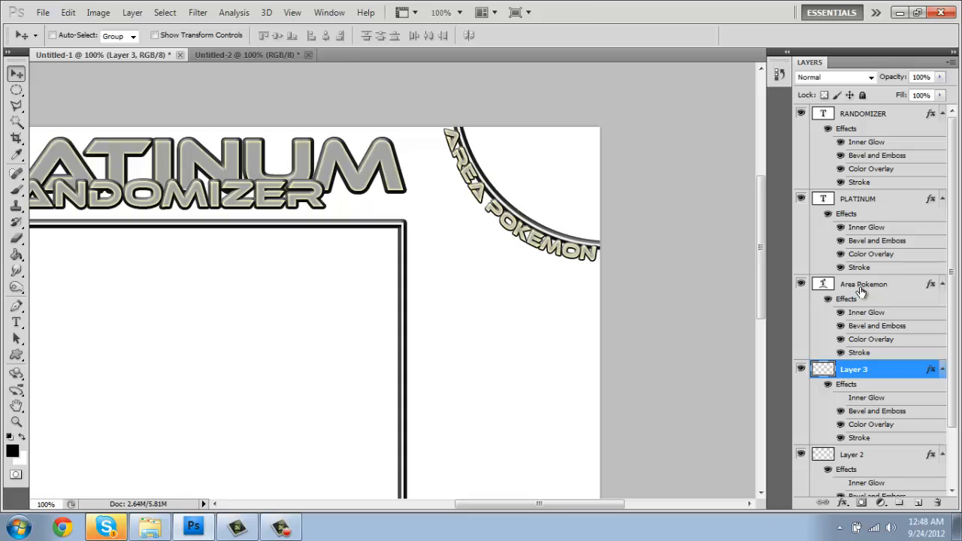
# Step: Set the stroke size of the corner circle on Layer 3 to 3 px
pyautogui.doubleClick(873, 439)
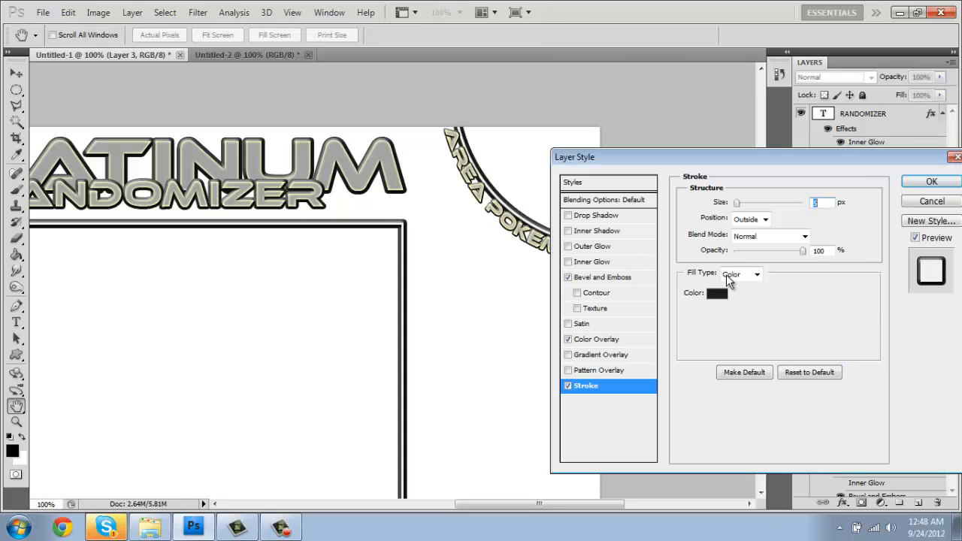
pyautogui.write('3')
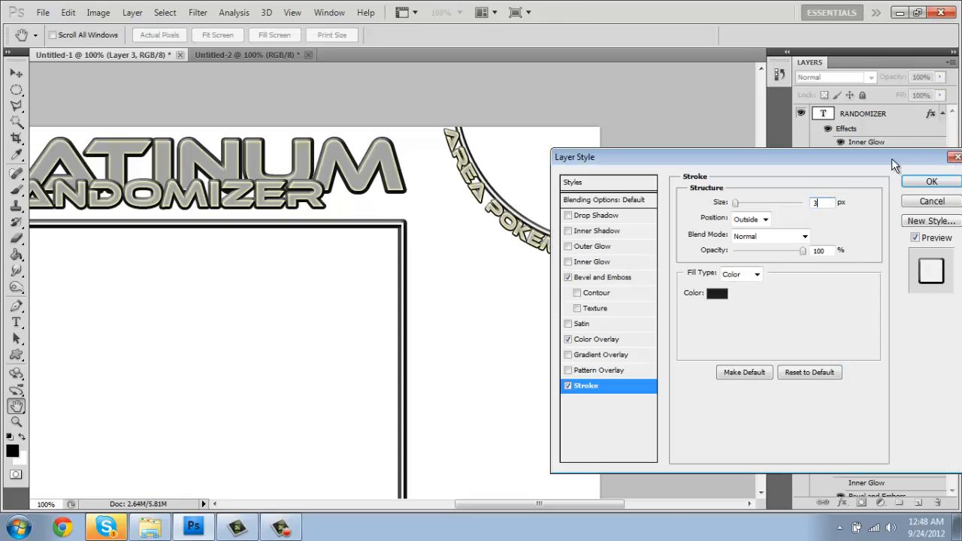
pyautogui.click(931, 182)
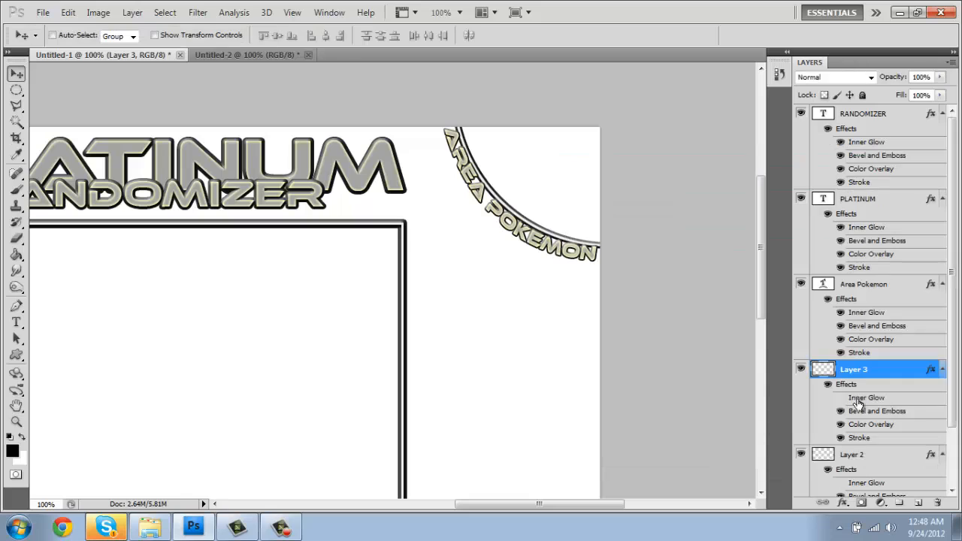
# Step: Nudge the Area Pokemon text a few pixels left and down, away from the corner circle's outline
pyautogui.click(867, 290)
pyautogui.press('Left')
pyautogui.press('Left')
pyautogui.press('Left')
pyautogui.press('Left')
pyautogui.press('Down')
pyautogui.press('Down')
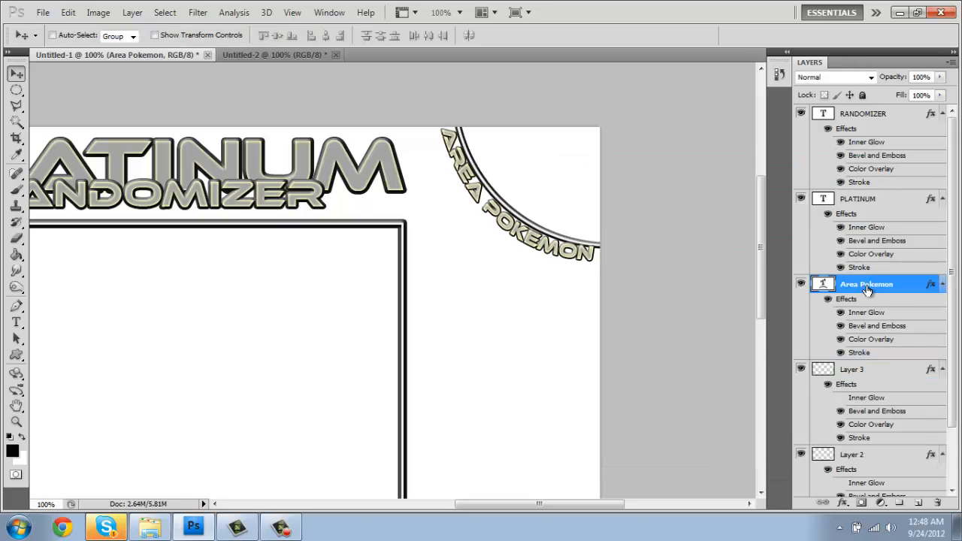
pyautogui.press('Down')
pyautogui.press('Down')
pyautogui.press('Down')
pyautogui.press('Down')
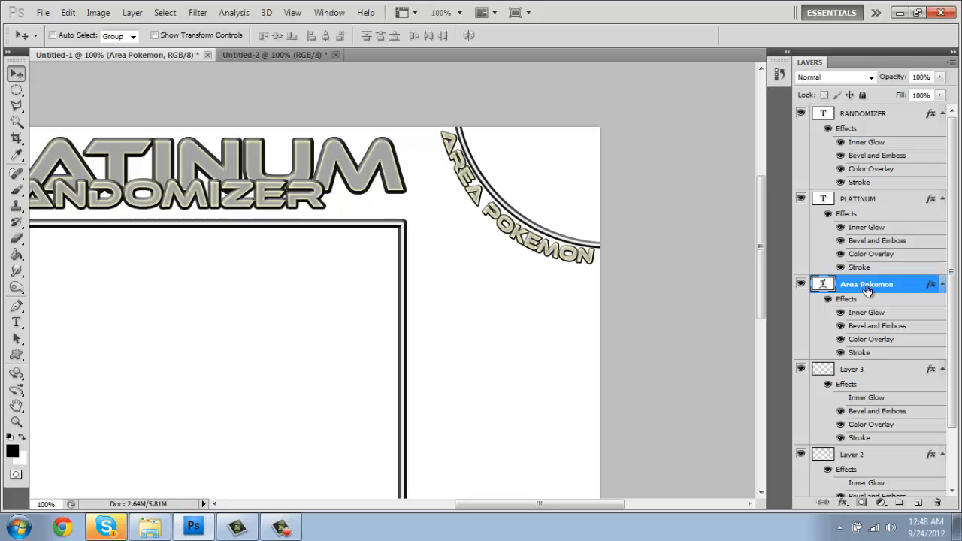
pyautogui.press('Left')
pyautogui.press('Left')
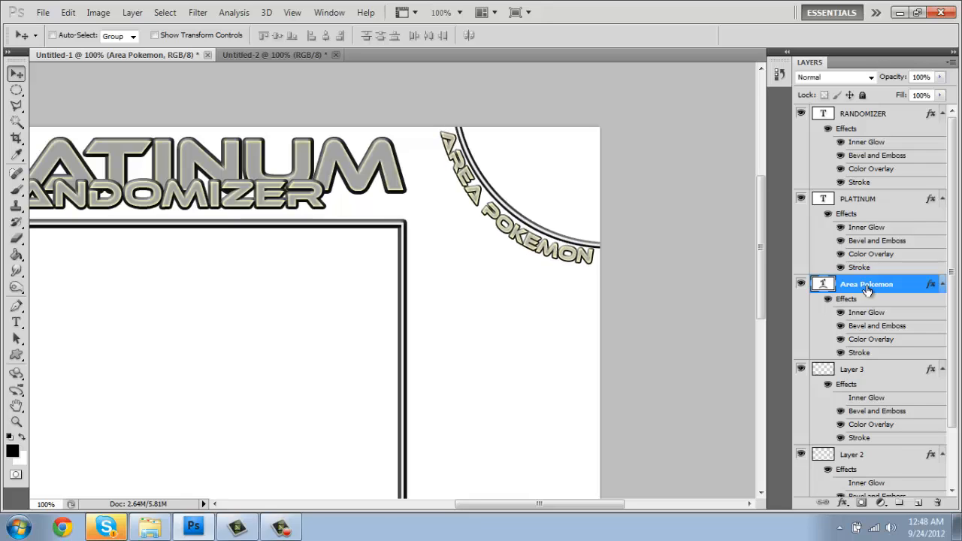
pyautogui.press('Left')
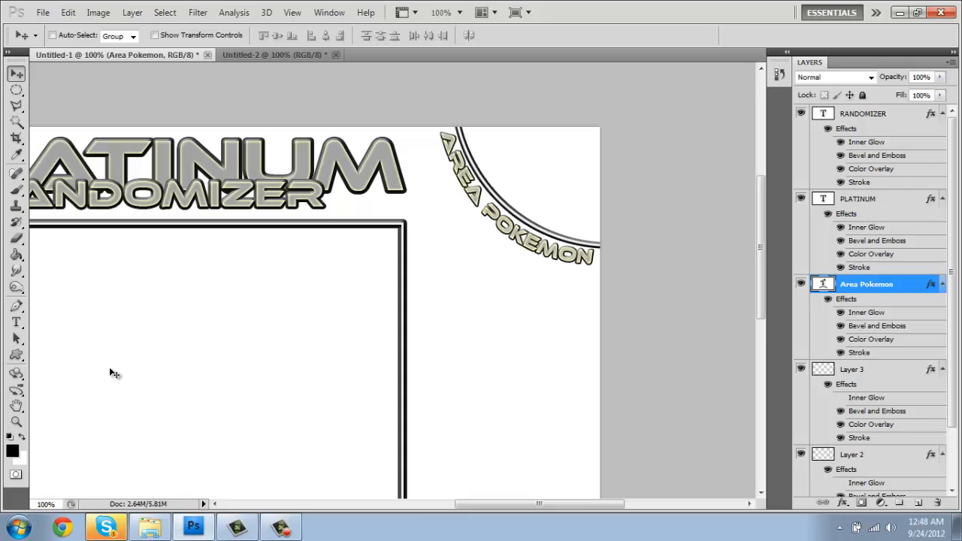
# Step: Open Shroomish.png from the Pokemon ArtWork folder inside the Picture folder
pyautogui.click(16, 422)
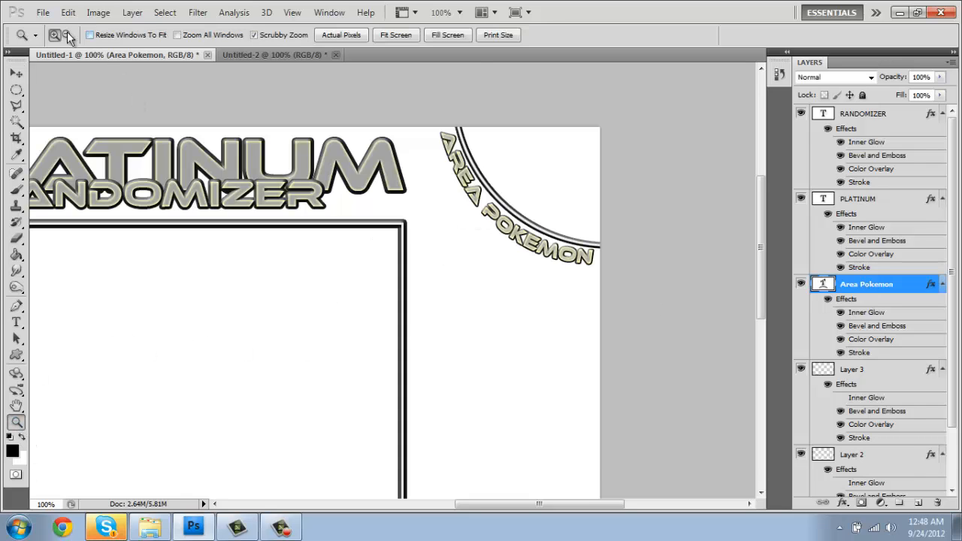
pyautogui.press('super+Left')
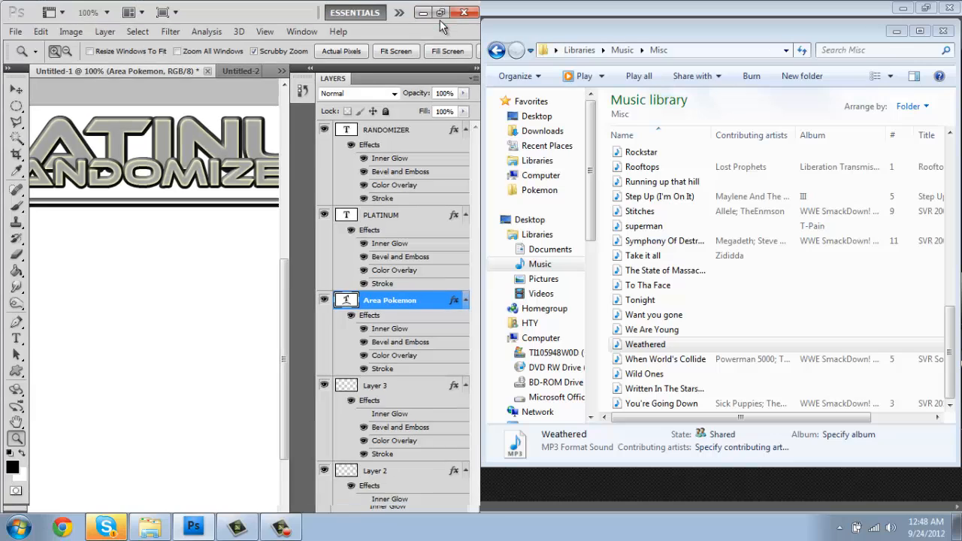
pyautogui.click(440, 13)
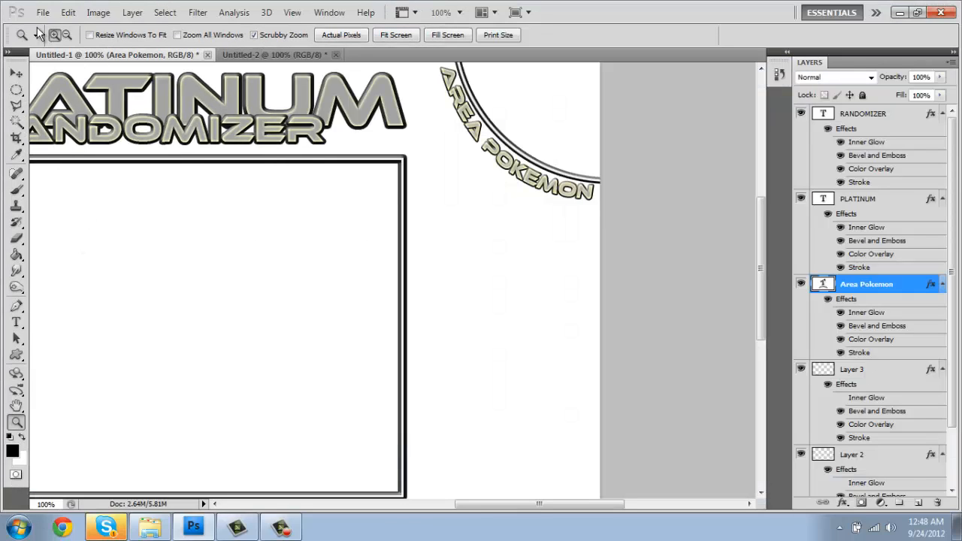
pyautogui.click(67, 35)
pyautogui.click(284, 239)
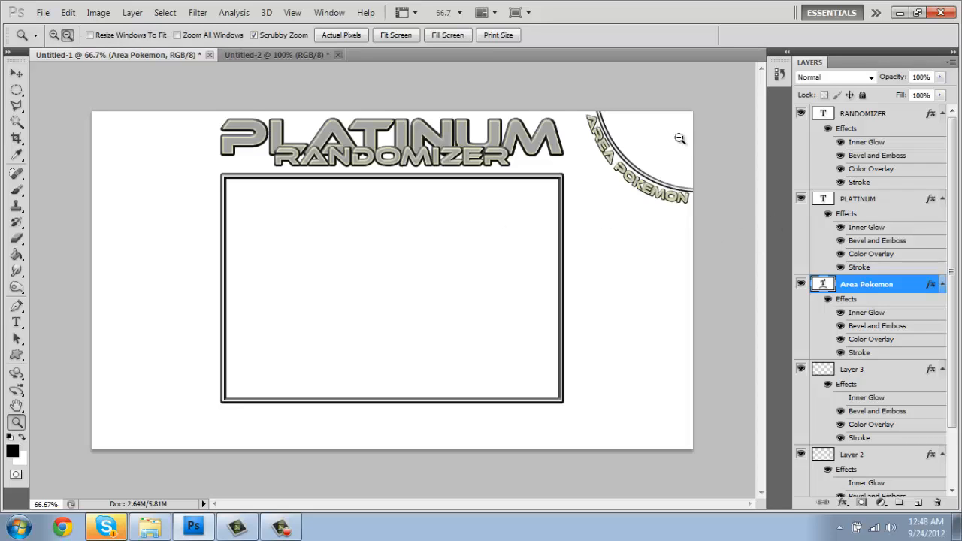
pyautogui.hotkey('ctrl', 'o')
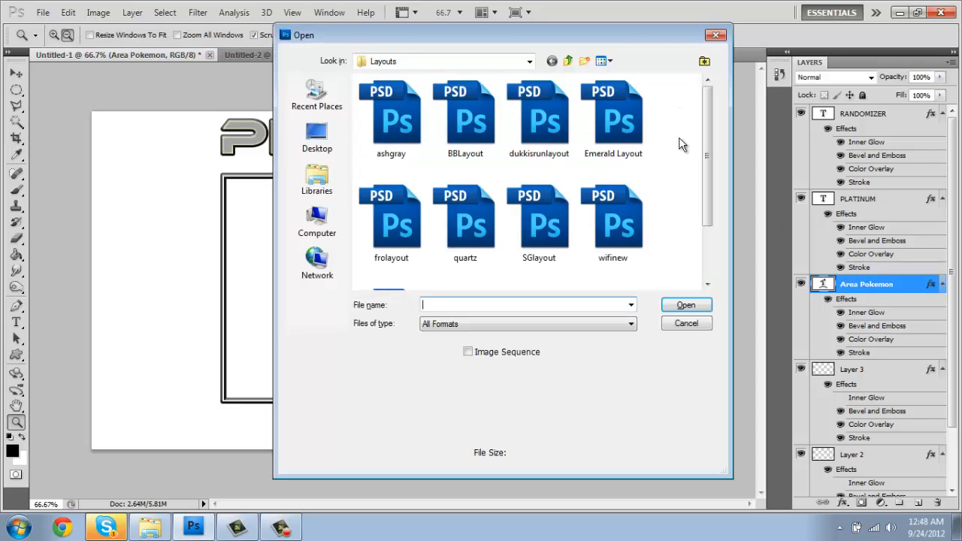
pyautogui.click(568, 61)
pyautogui.doubleClick(590, 149)
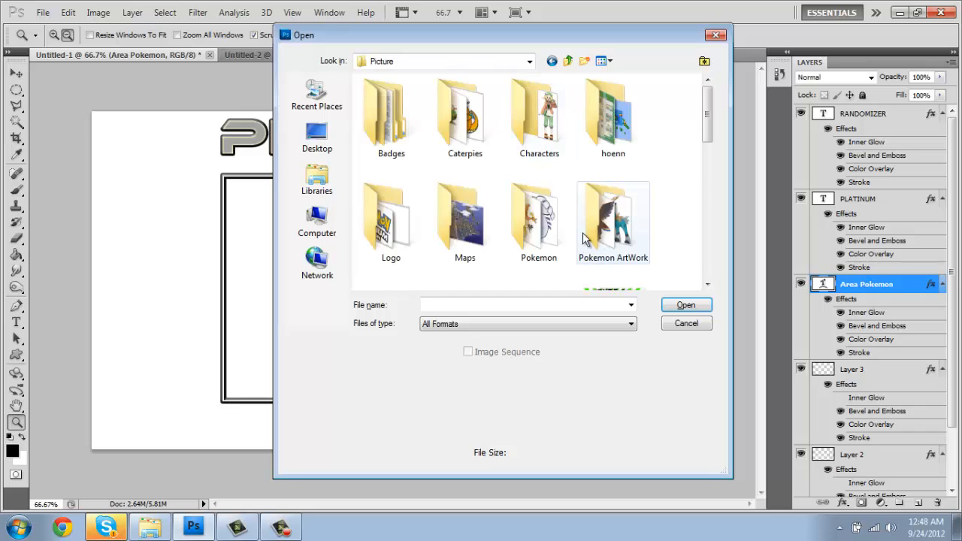
pyautogui.doubleClick(630, 212)
pyautogui.moveTo(708, 91); pyautogui.dragTo(711, 230)
pyautogui.doubleClick(549, 145)
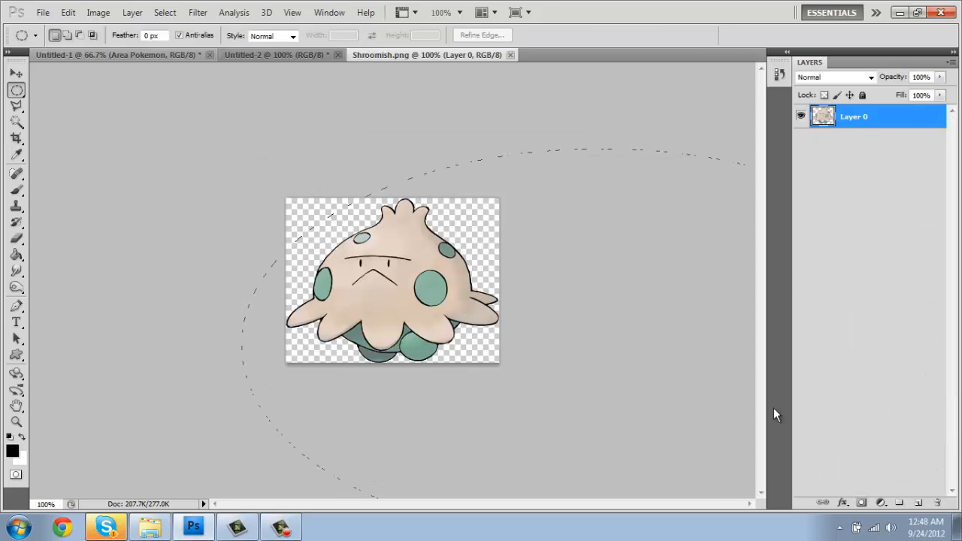
# Step: Copy the entire Shroomish image and paste it into Untitled-1 as a new layer directly above Layer 2
pyautogui.click(399, 244)
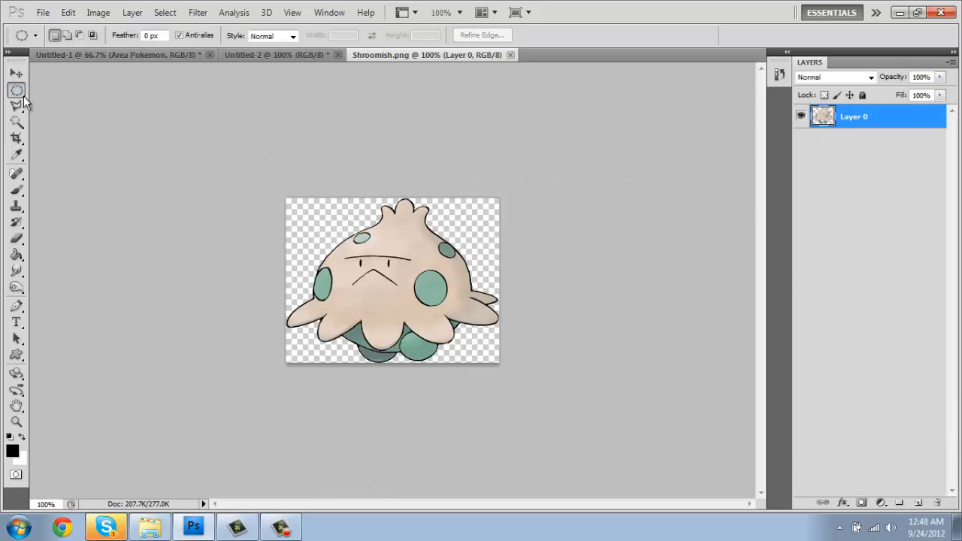
pyautogui.rightClick(19, 94)
pyautogui.click(69, 88)
pyautogui.hotkey('ctrl', 'a')
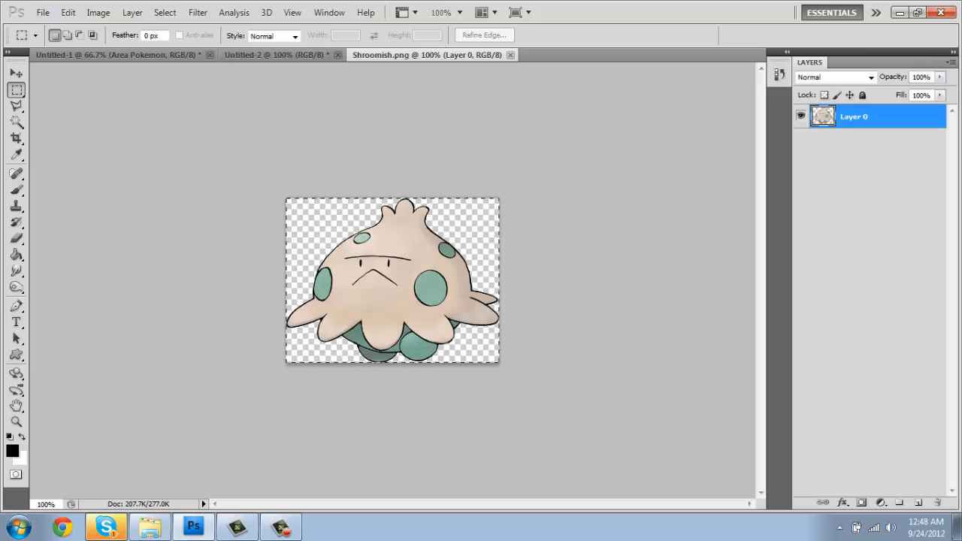
pyautogui.click(169, 55)
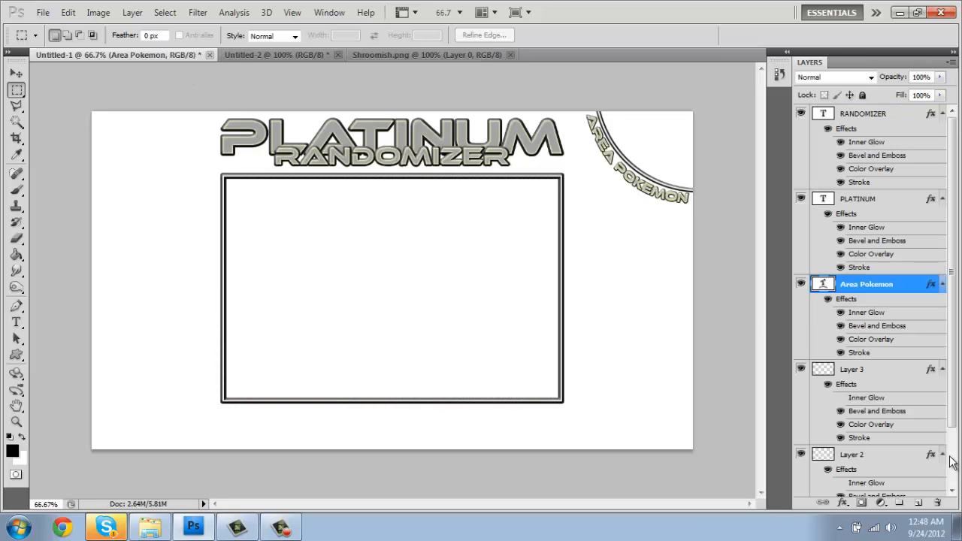
pyautogui.click(861, 372)
pyautogui.hotkey('ctrl', 'v')
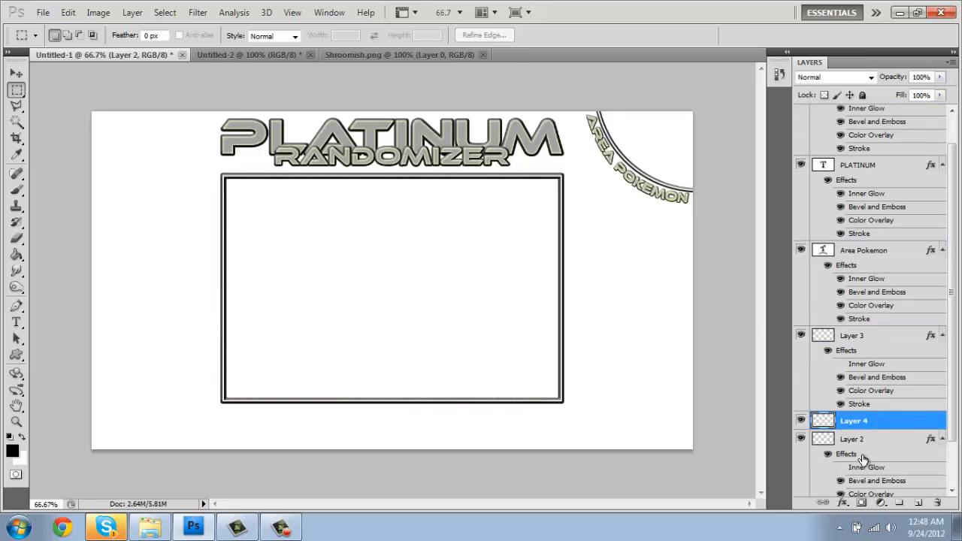
# Step: Scale the pasted Shroomish proportionally to about 57% and position it inside the corner circle
pyautogui.press('v')
pyautogui.moveTo(458, 260); pyautogui.dragTo(677, 160)
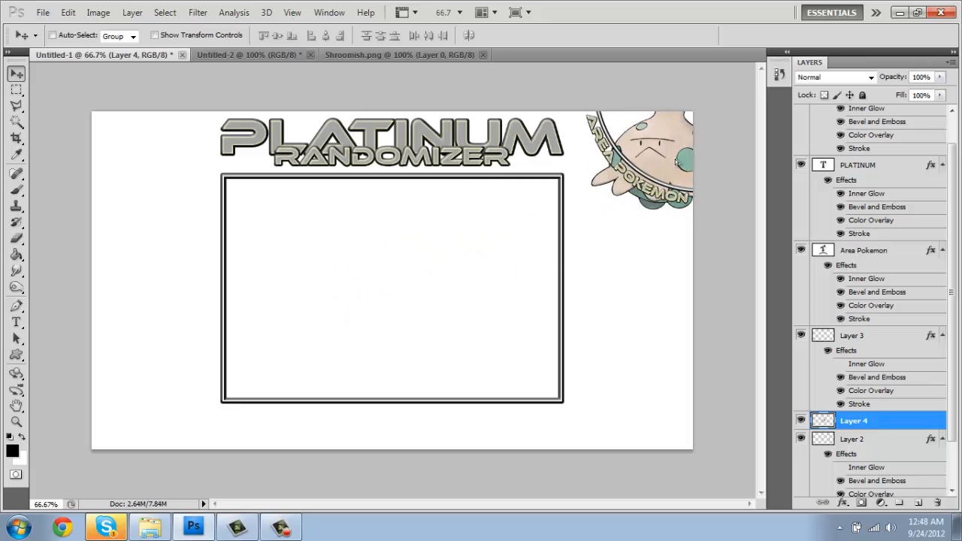
pyautogui.hotkey('ctrl', 't')
pyautogui.moveTo(737, 97); pyautogui.dragTo(676, 150)
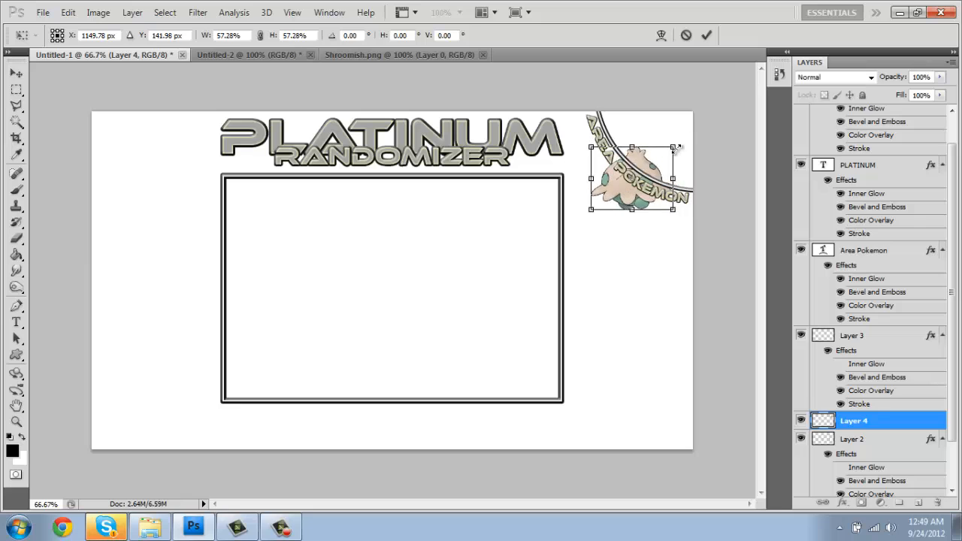
pyautogui.press('Return')
pyautogui.moveTo(654, 210); pyautogui.dragTo(676, 178)
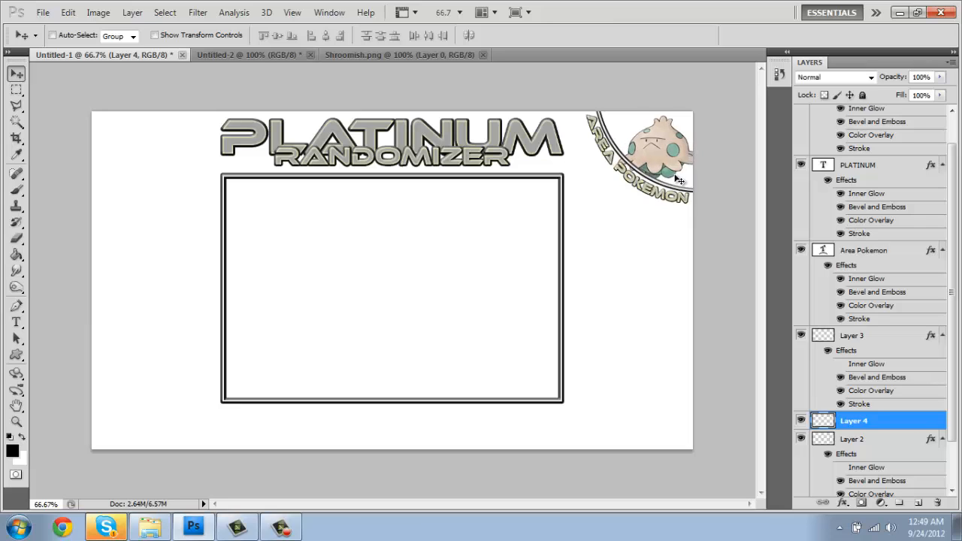
# Step: Draw a closed Pen path along the corner circle's outline and around the canvas corner, enclosing the Shroomish
pyautogui.click(16, 238)
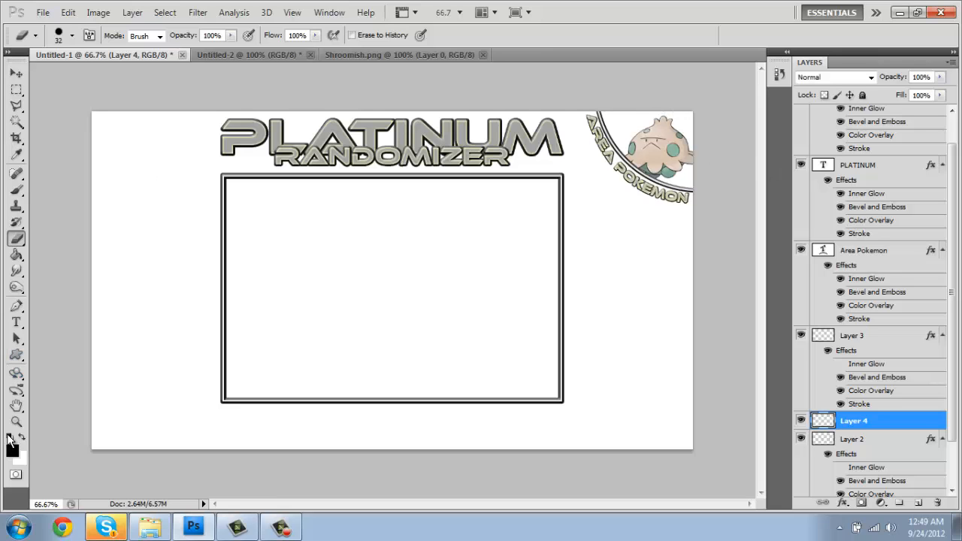
pyautogui.click(16, 422)
pyautogui.moveTo(654, 149); pyautogui.dragTo(751, 344)
pyautogui.moveTo(762, 279); pyautogui.dragTo(765, 242)
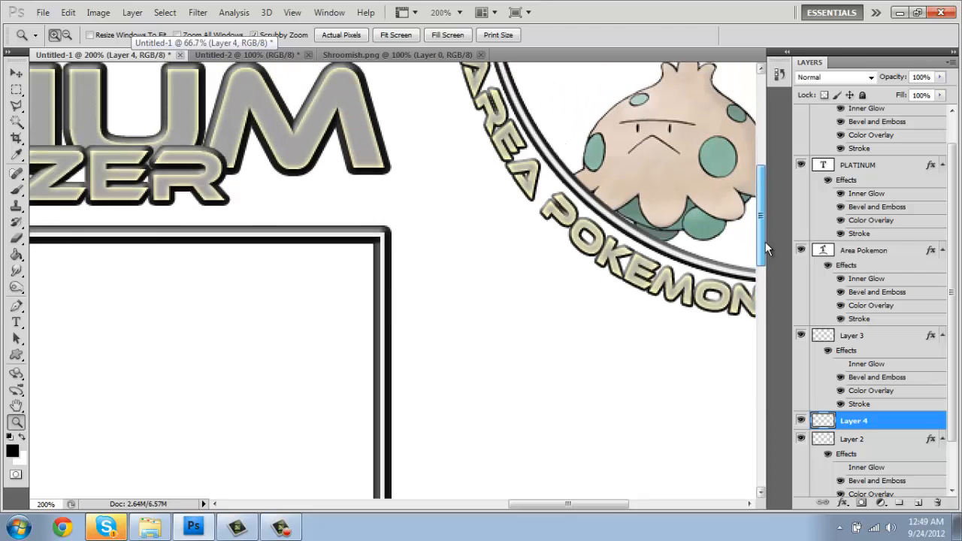
pyautogui.moveTo(577, 504); pyautogui.dragTo(626, 506)
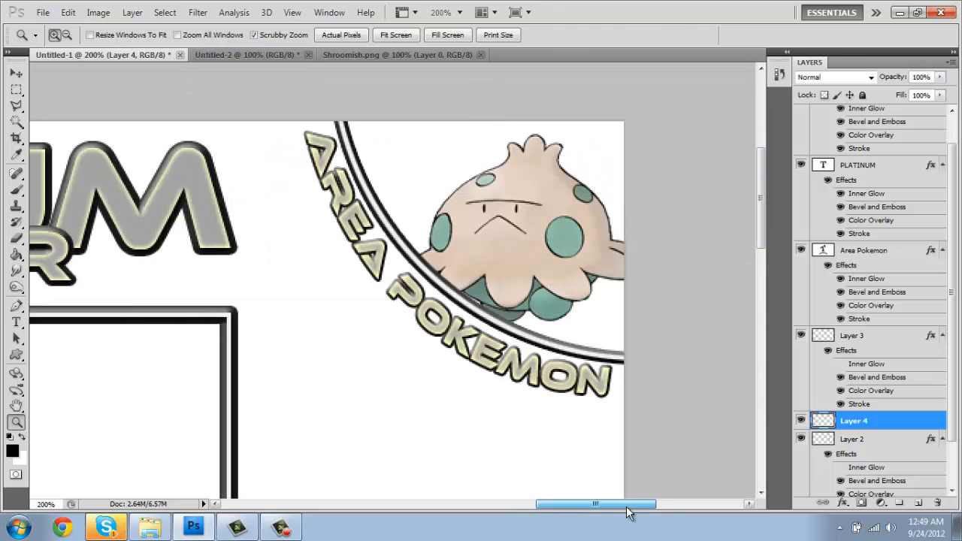
pyautogui.click(17, 306)
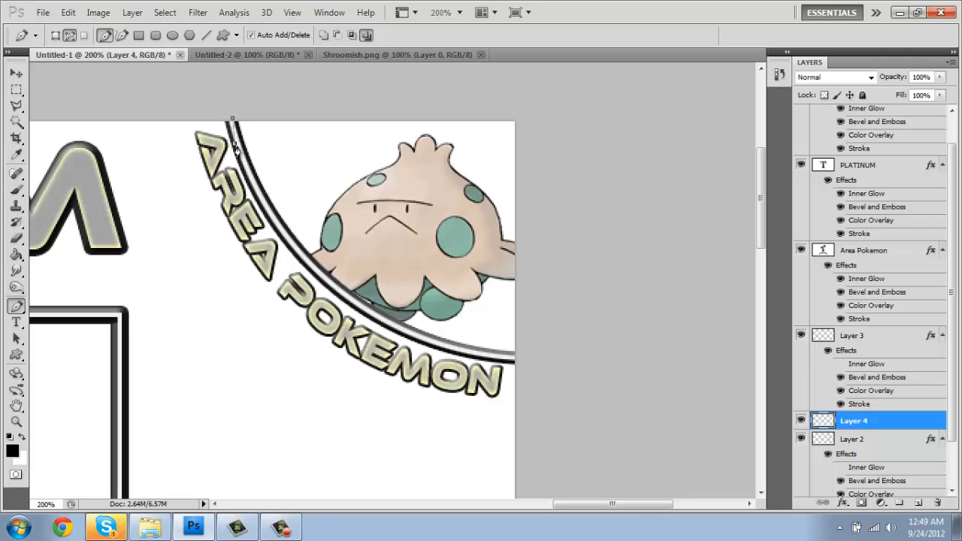
pyautogui.moveTo(288, 242); pyautogui.dragTo(322, 279)
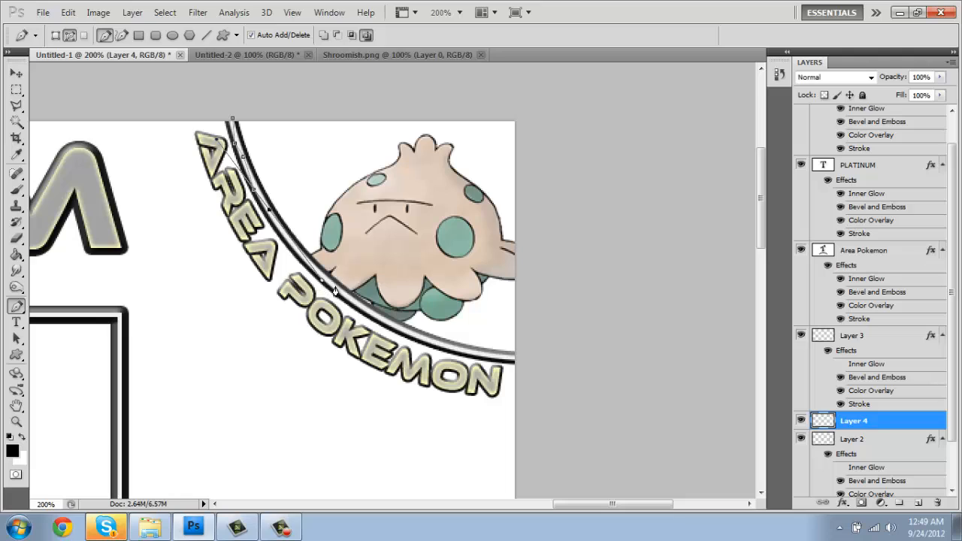
pyautogui.click(345, 293)
pyautogui.moveTo(370, 313); pyautogui.dragTo(376, 316)
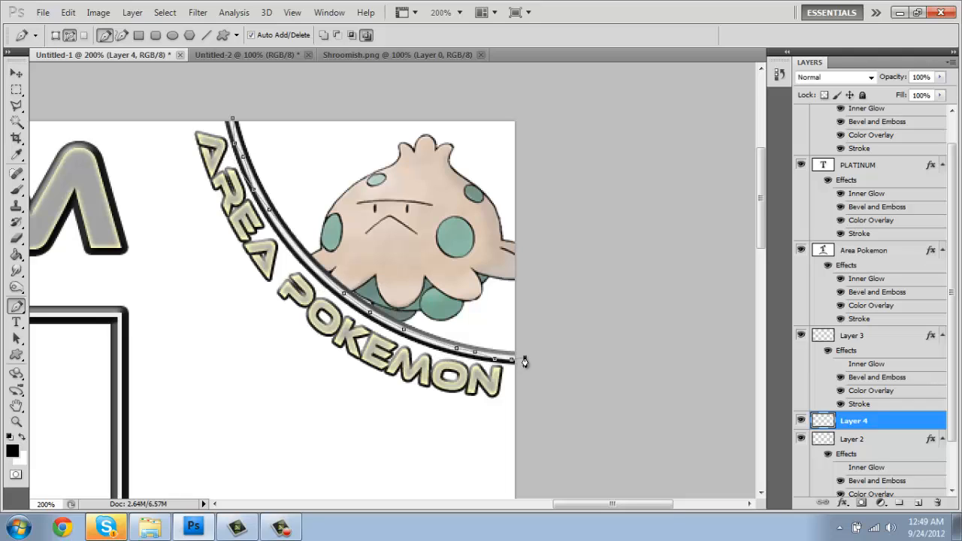
pyautogui.click(539, 101)
pyautogui.moveTo(267, 93); pyautogui.dragTo(261, 97)
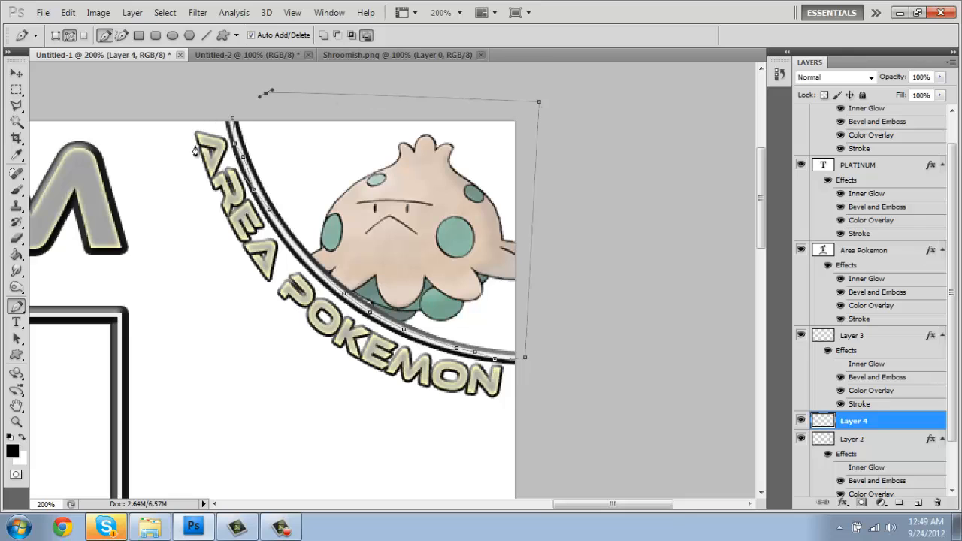
pyautogui.click(236, 131)
# Step: Convert the corner path into a new anti-aliased selection with a feather radius of 0 pixels
pyautogui.rightClick(328, 200)
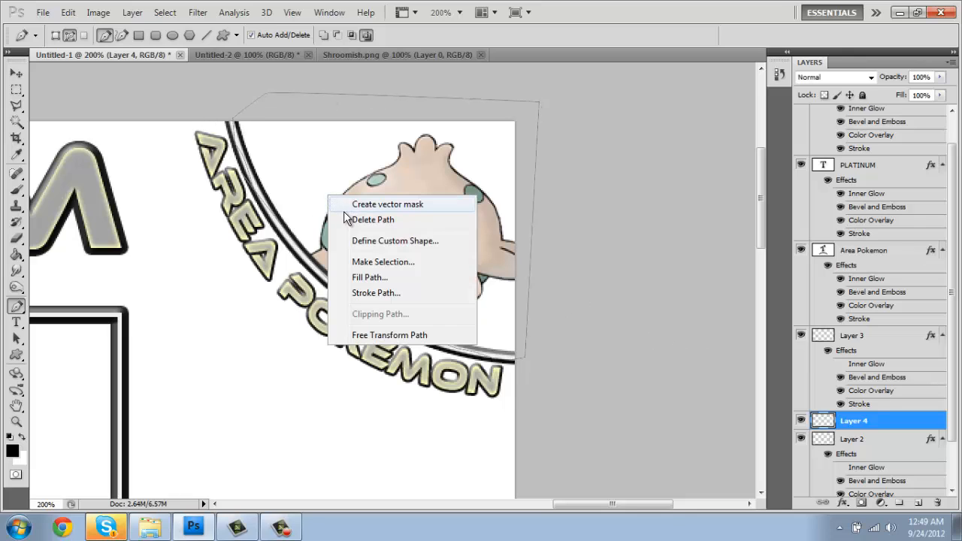
pyautogui.click(379, 263)
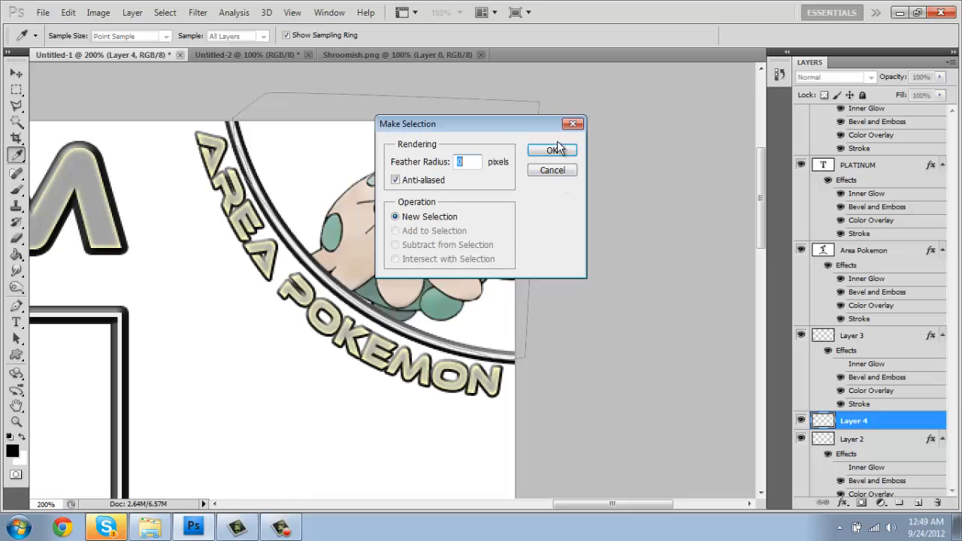
pyautogui.click(551, 150)
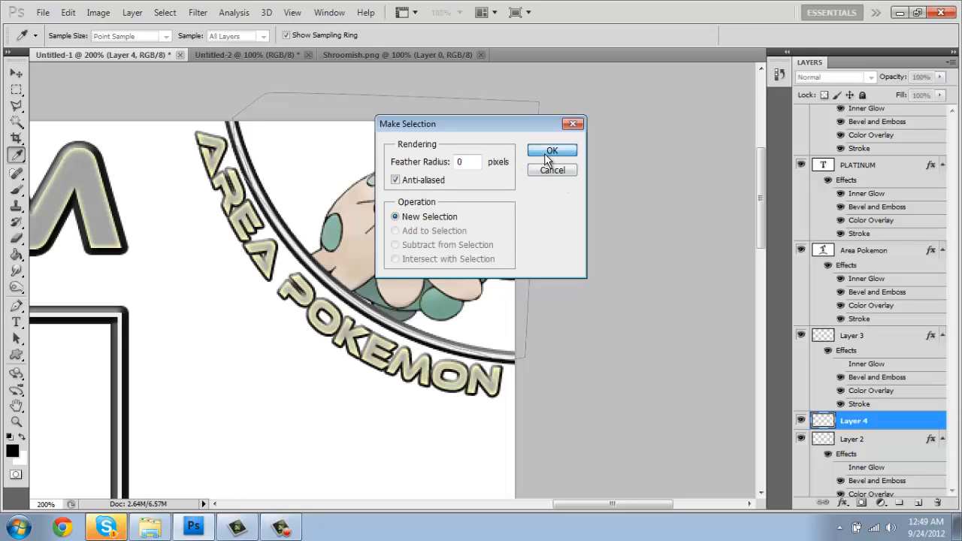
# Step: Fill the corner selection with medium gray on a new layer above Layer 4, and deselect
pyautogui.click(919, 502)
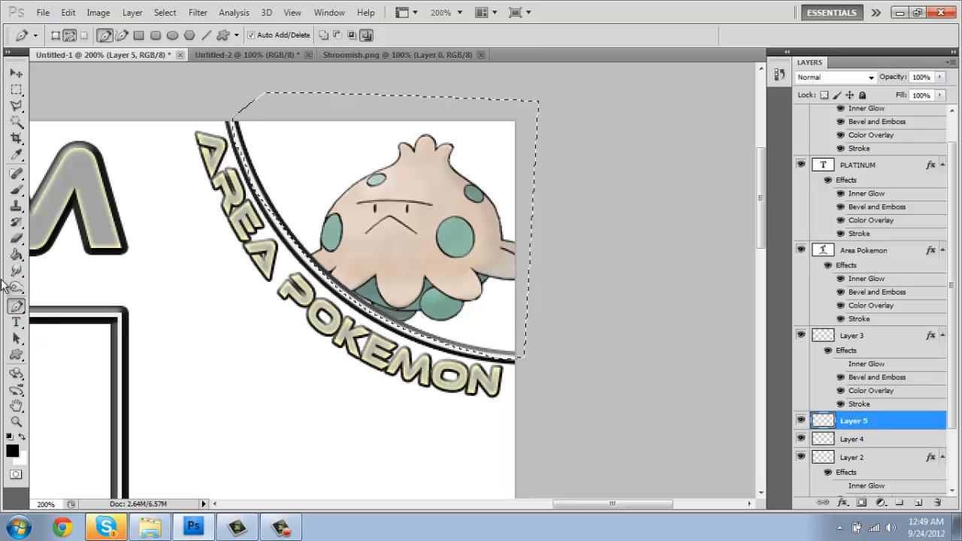
pyautogui.click(17, 256)
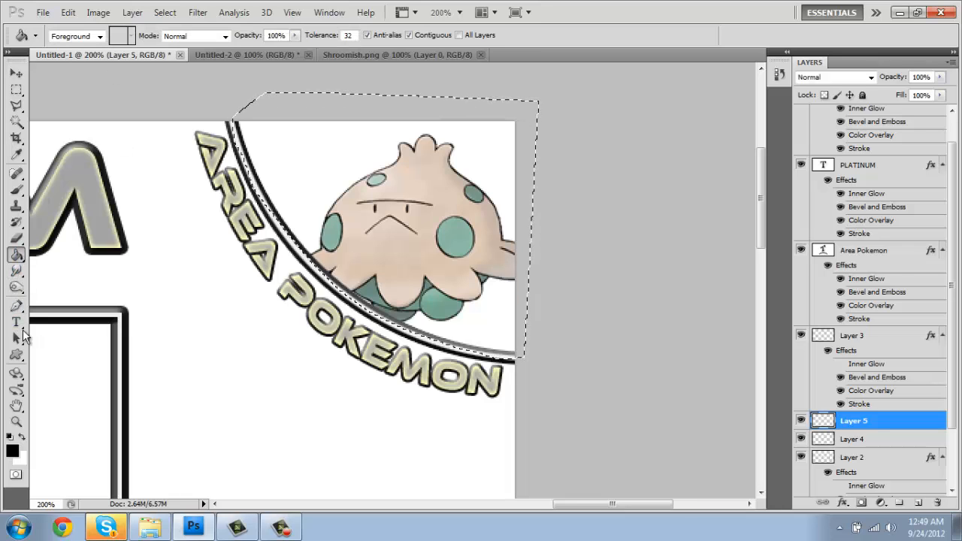
pyautogui.click(12, 451)
pyautogui.moveTo(113, 338)
pyautogui.mouseDown()
pyautogui.moveTo(107, 363)
pyautogui.moveTo(100, 328)
pyautogui.moveTo(112, 328)
pyautogui.mouseUp()
pyautogui.click(443, 257)
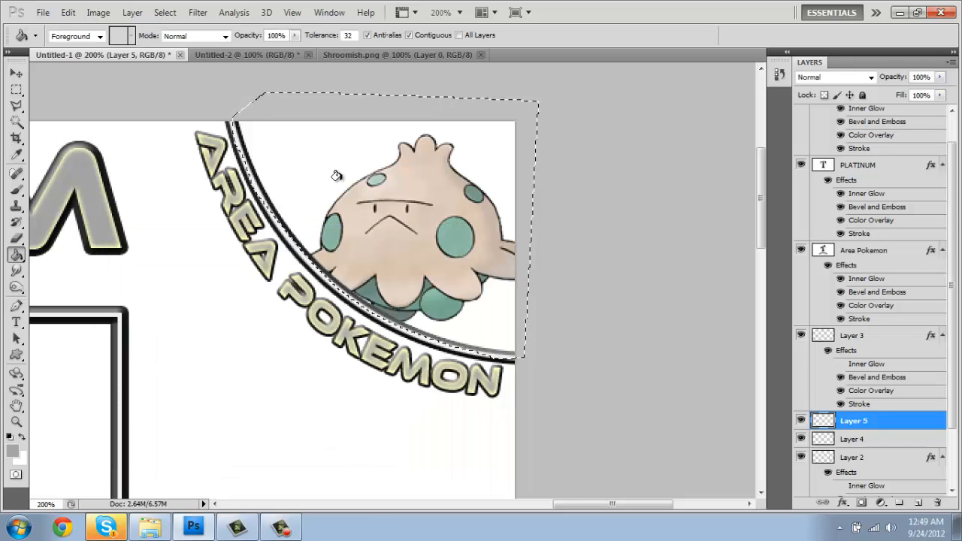
pyautogui.click(334, 171)
pyautogui.hotkey('ctrl', 'd')
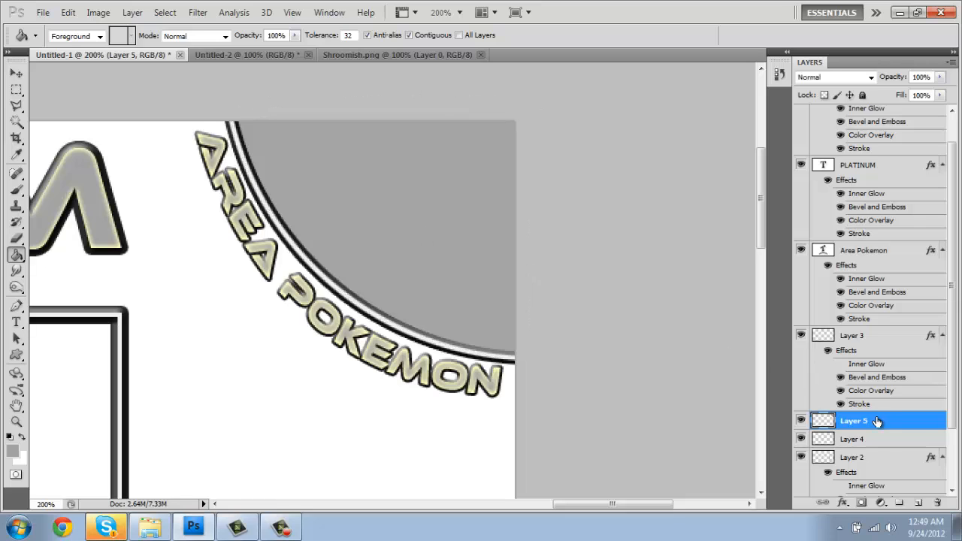
# Step: Move the gray Layer 5 directly below Layer 4 so the fill sits behind the Shroomish
pyautogui.moveTo(877, 422); pyautogui.dragTo(880, 458)
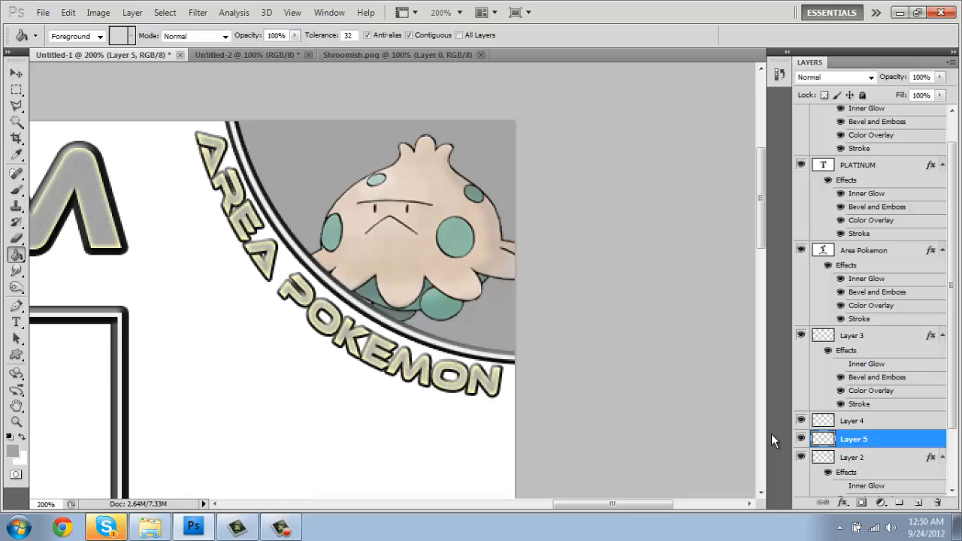
pyautogui.click(16, 421)
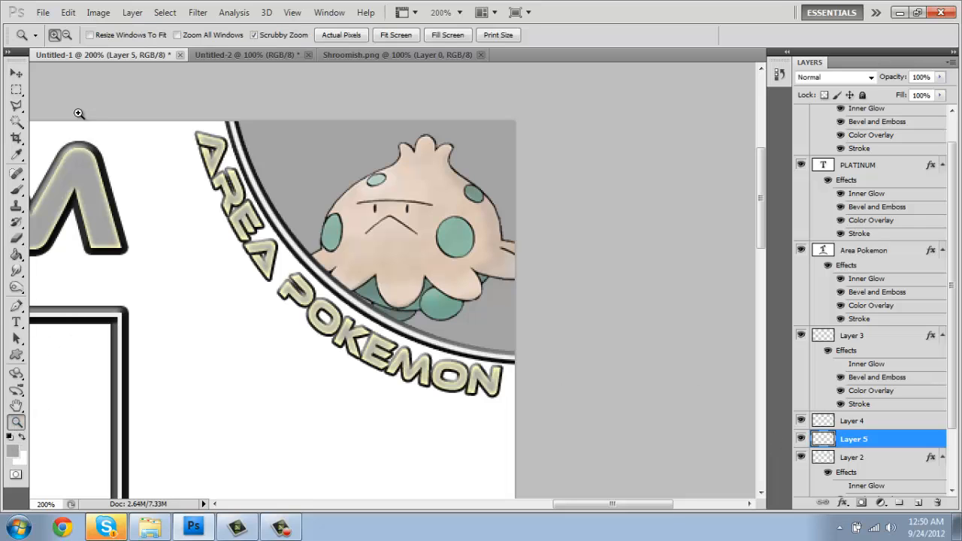
pyautogui.click(66, 34)
pyautogui.click(487, 280)
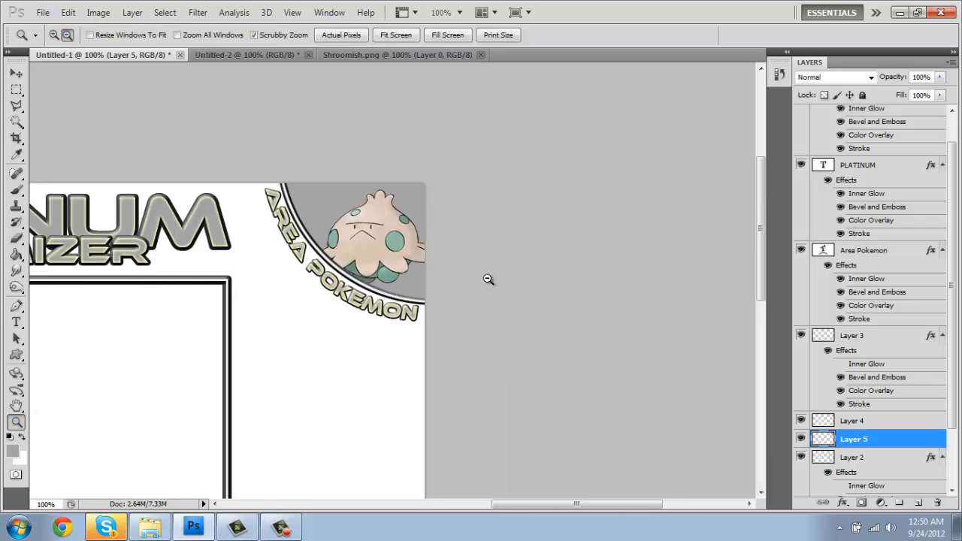
pyautogui.click(488, 279)
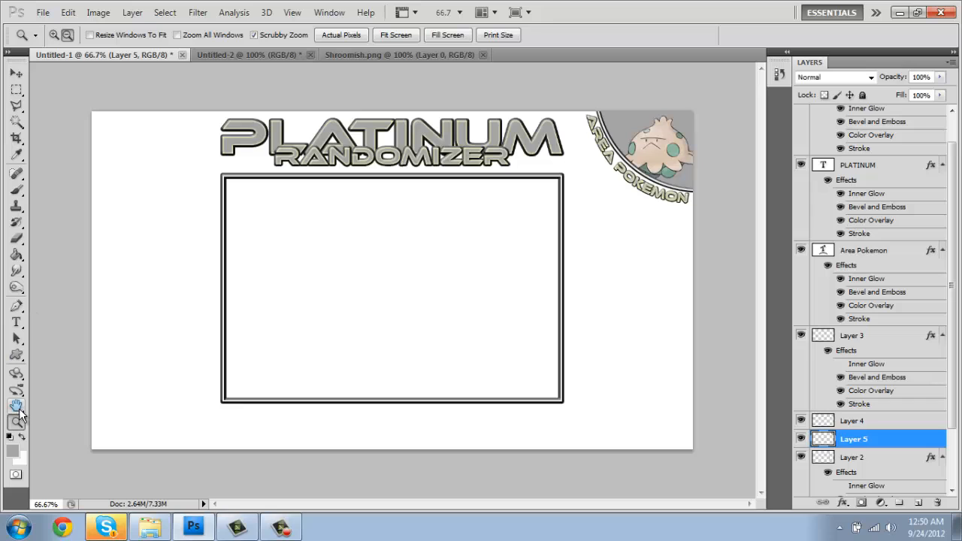
# Step: Close the Untitled-2 document without saving, and close Shroomish.png
pyautogui.click(54, 35)
pyautogui.moveTo(342, 340); pyautogui.dragTo(384, 340)
pyautogui.click(383, 339)
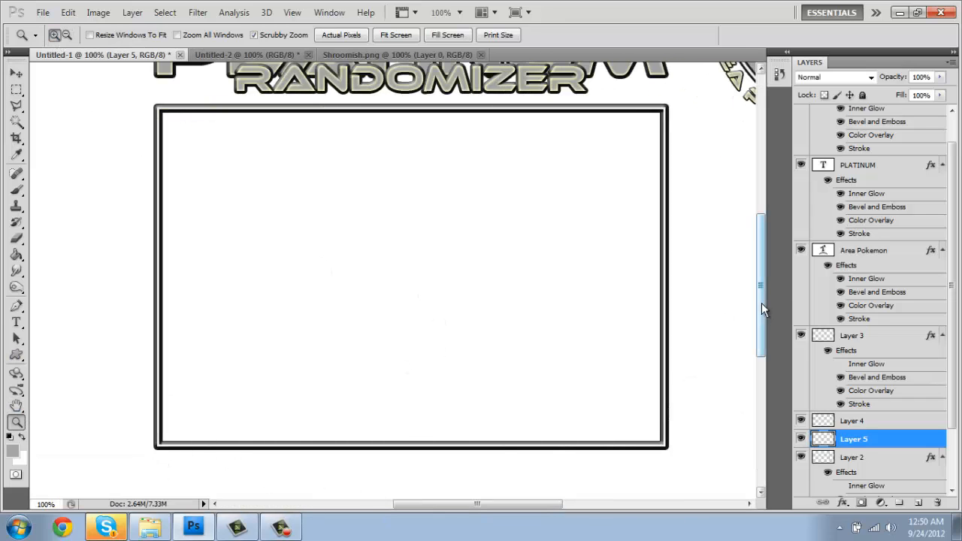
pyautogui.moveTo(760, 306); pyautogui.dragTo(761, 350)
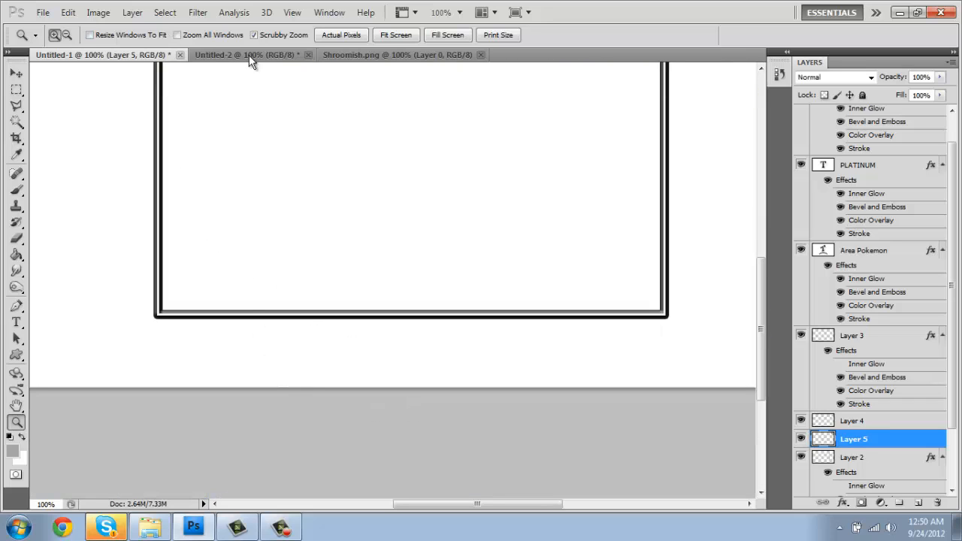
pyautogui.click(308, 55)
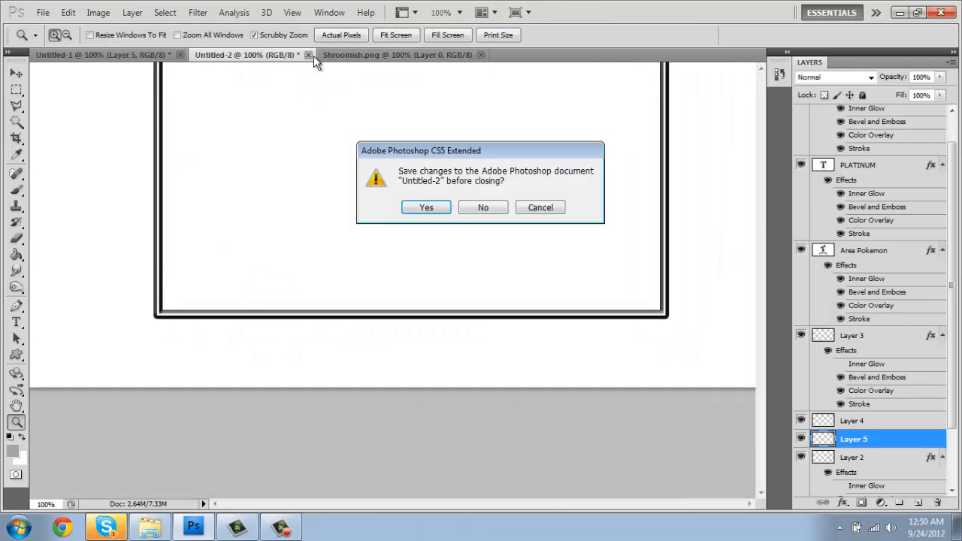
pyautogui.click(489, 212)
pyautogui.click(351, 56)
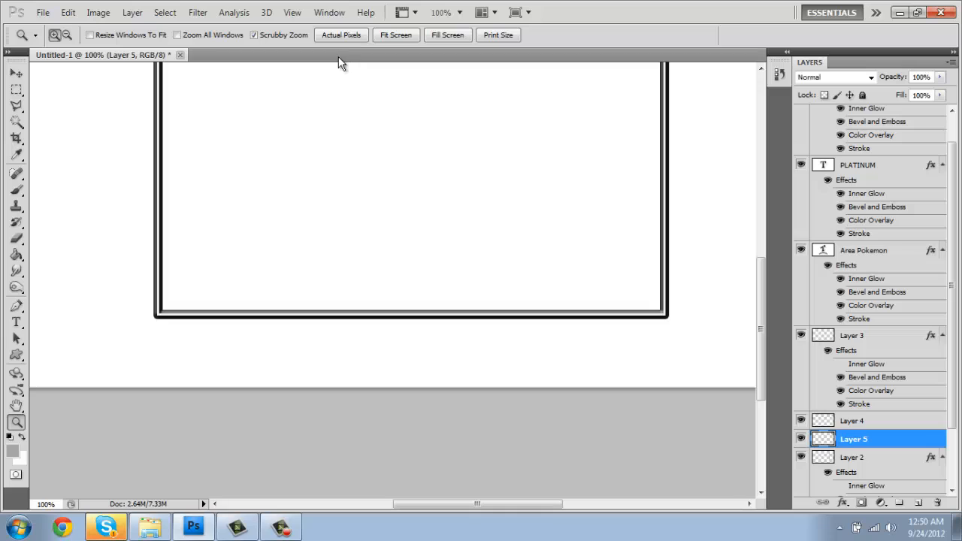
# Step: Browse to the sinnoh folder inside Badges from the Open dialog and delete the duplicate file 50px-Relic_Badge (1)
pyautogui.hotkey('ctrl', 'o')
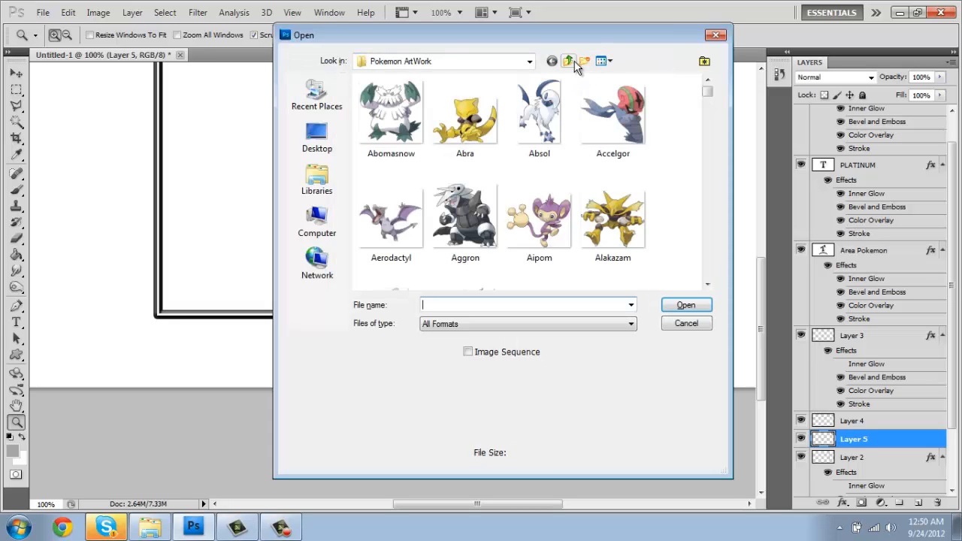
pyautogui.click(575, 63)
pyautogui.doubleClick(386, 142)
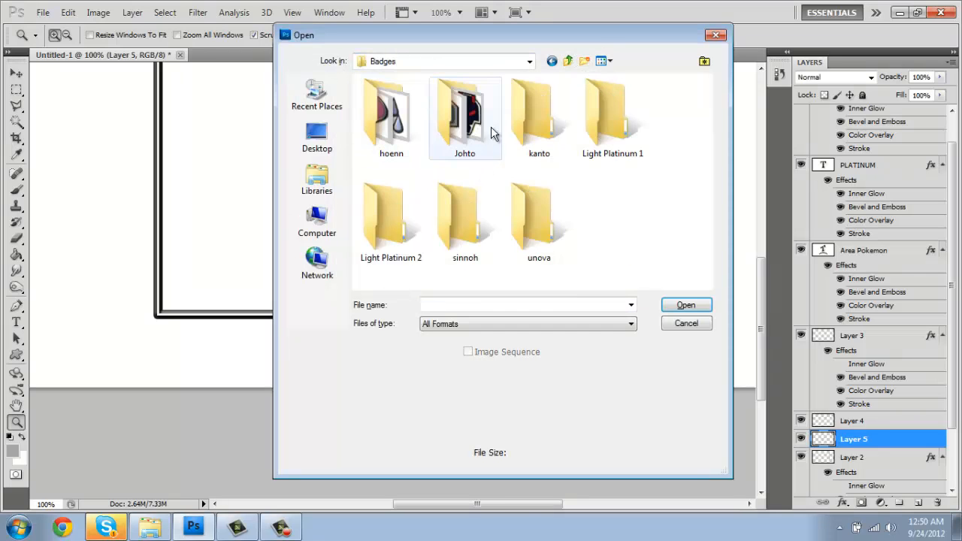
pyautogui.doubleClick(451, 226)
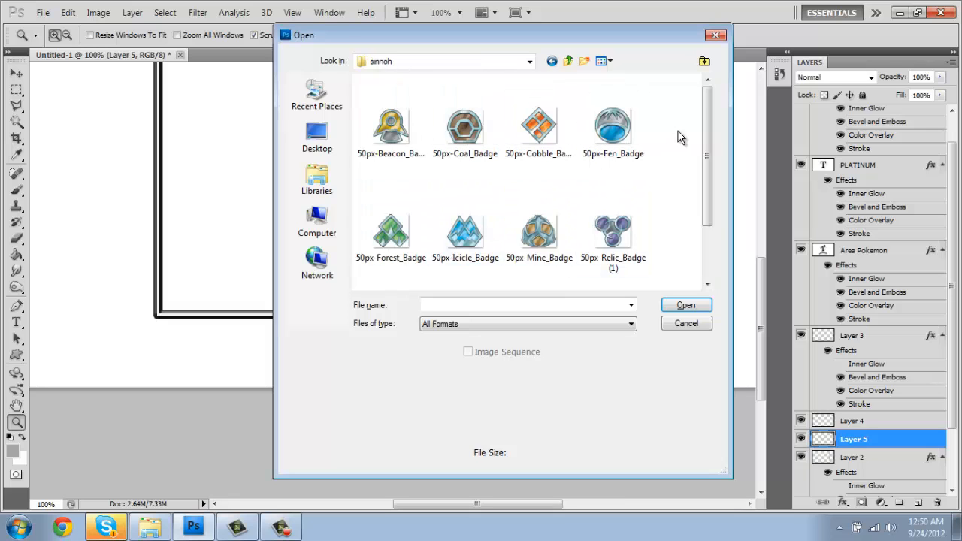
pyautogui.moveTo(706, 173); pyautogui.dragTo(707, 226)
pyautogui.click(613, 169)
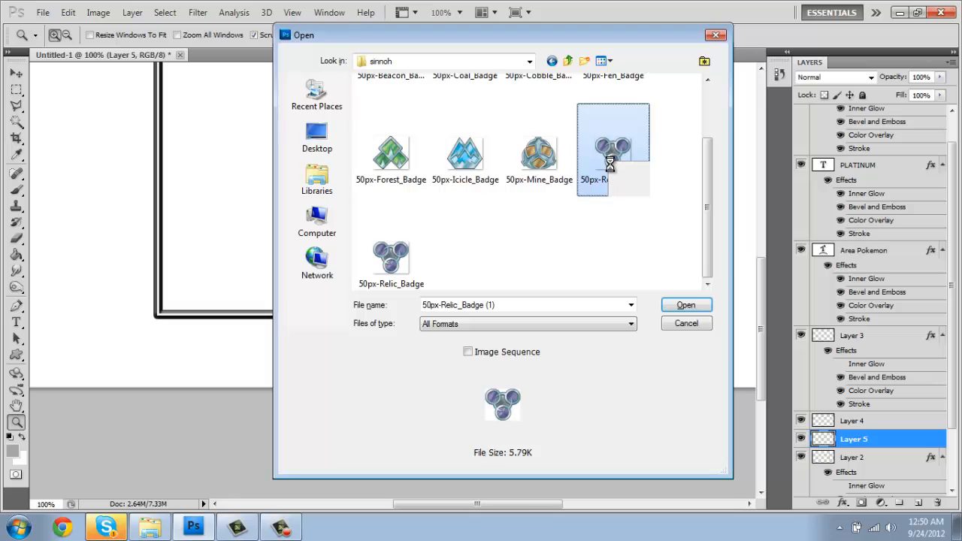
pyautogui.rightClick(610, 165)
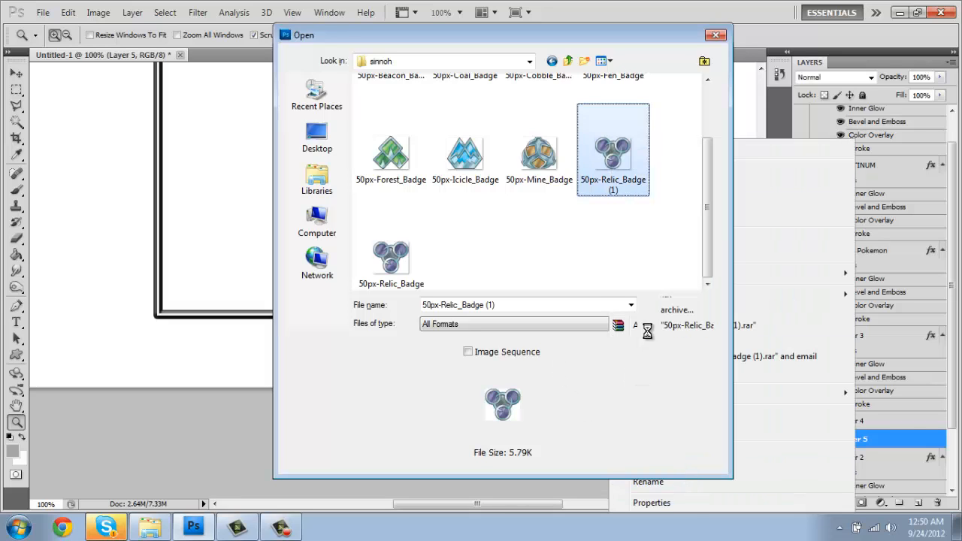
pyautogui.click(536, 300)
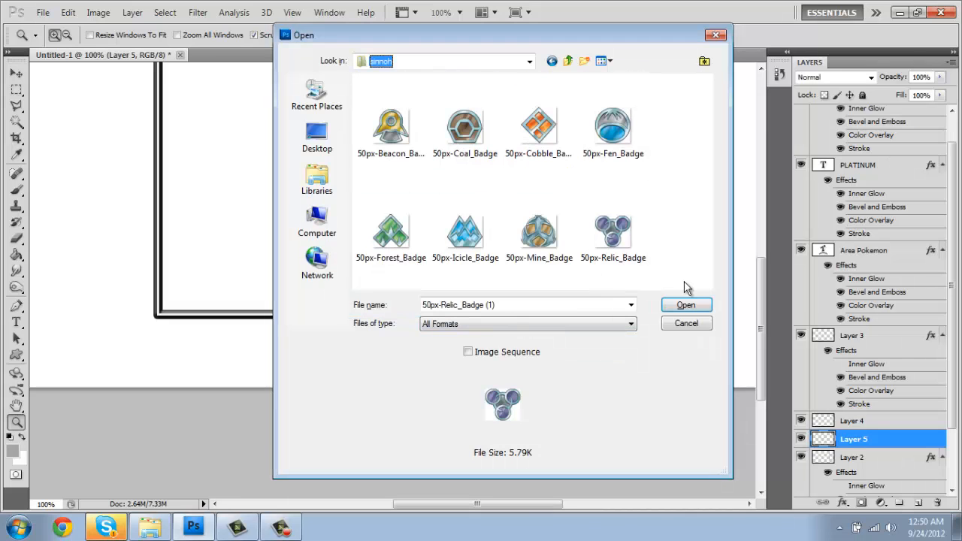
# Step: Open all eight badge images from the sinnoh folder together, and return to the Untitled-1 document
pyautogui.moveTo(678, 265); pyautogui.dragTo(288, 93)
pyautogui.press('Return')
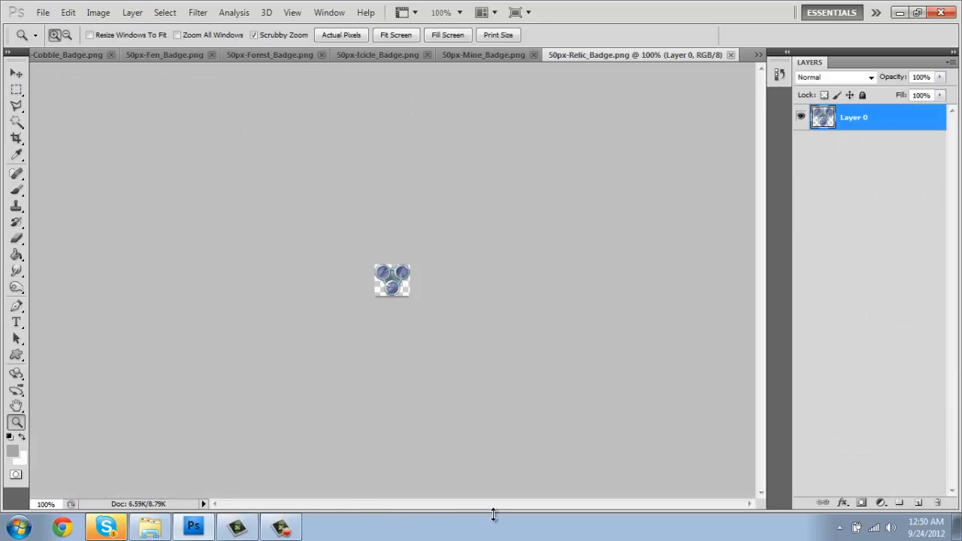
pyautogui.click(757, 61)
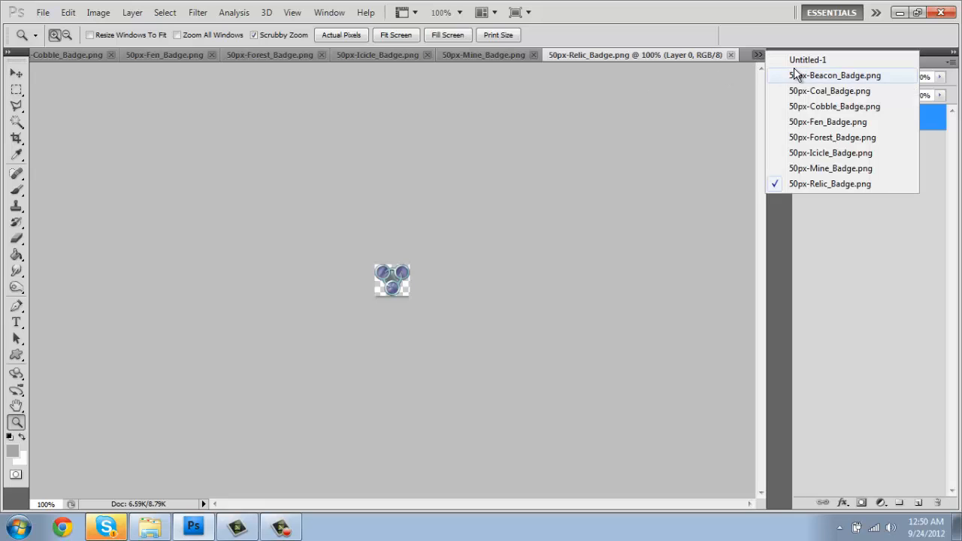
pyautogui.click(808, 58)
# Step: Select and copy the entire 50px-Beacon_Badge.png image, and return to Untitled-1
pyautogui.click(237, 56)
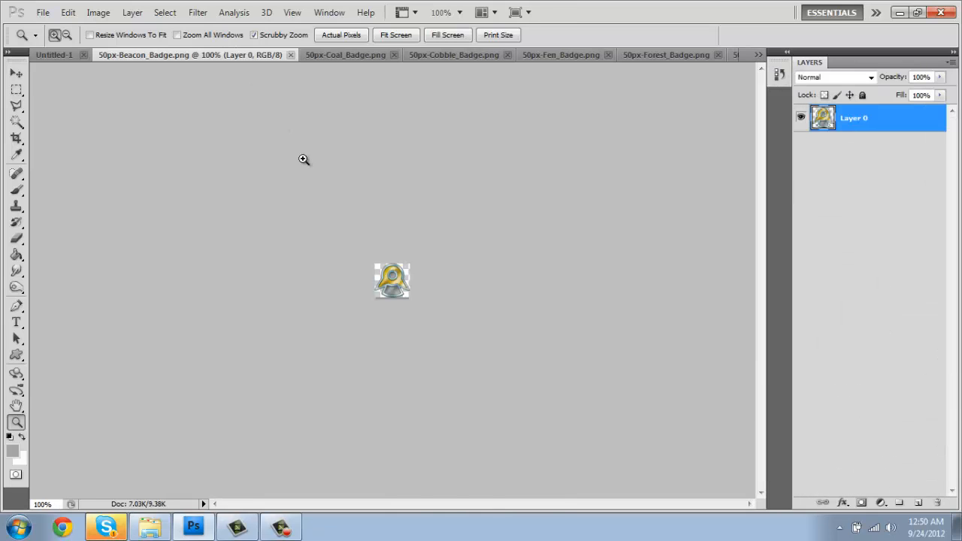
pyautogui.press('m')
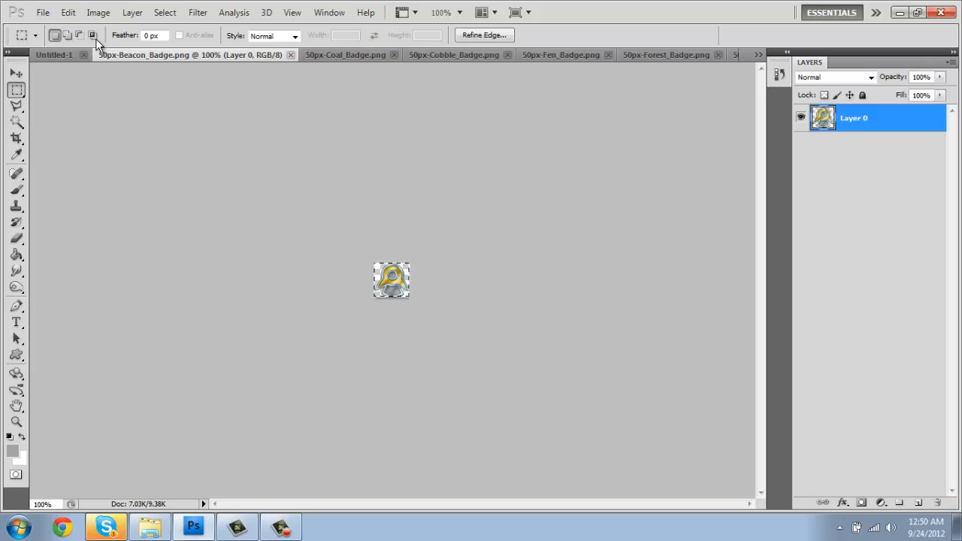
pyautogui.click(69, 55)
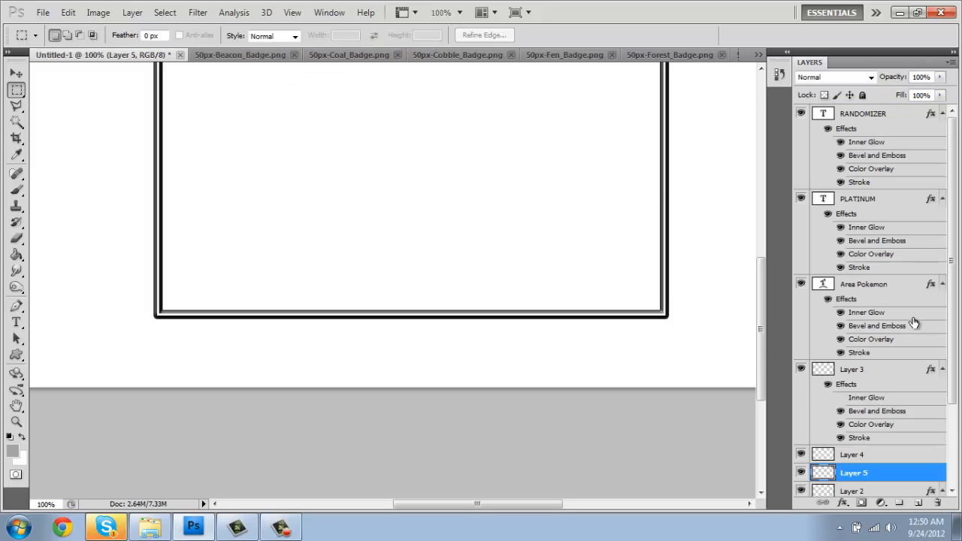
# Step: Collapse the effects lists of RANDOMIZER, PLATINUM, Area Pokemon, Layer 3 and Layer 2
pyautogui.click(942, 113)
pyautogui.click(943, 133)
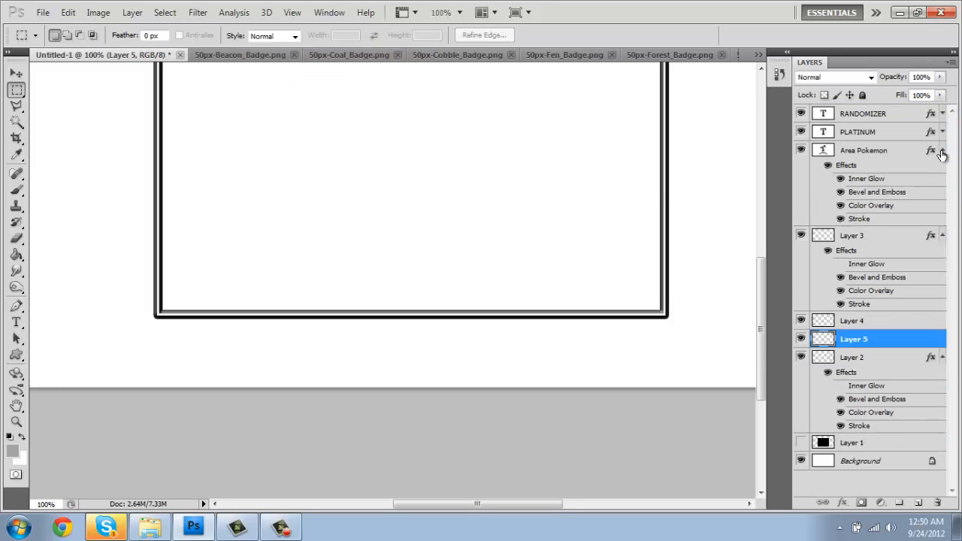
pyautogui.click(942, 150)
pyautogui.click(942, 169)
pyautogui.click(942, 223)
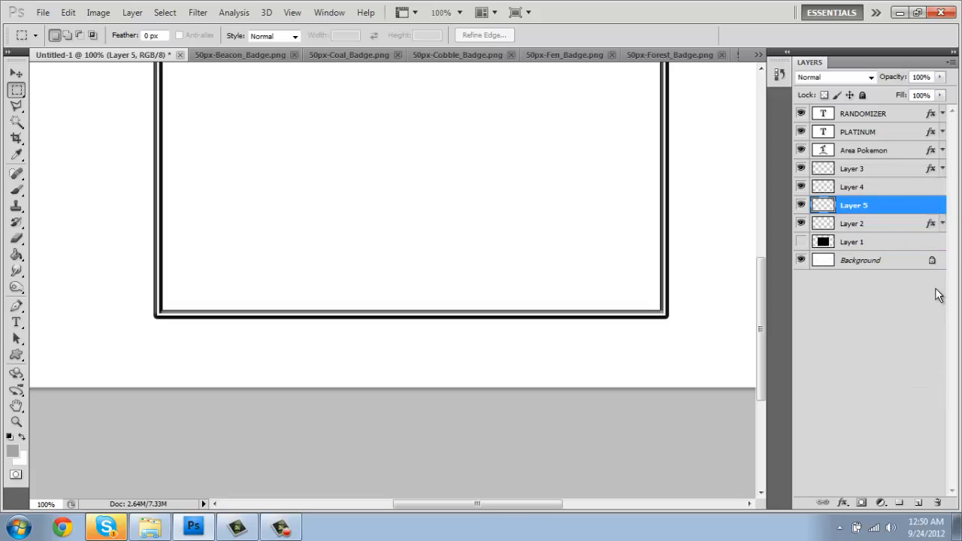
# Step: Create a new layer group above Layer 5 and name it Badges
pyautogui.click(901, 504)
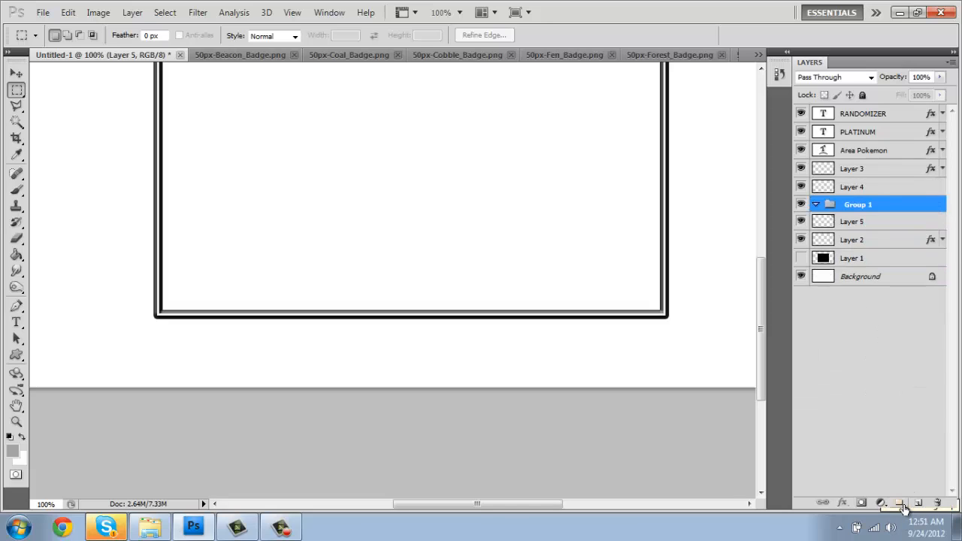
pyautogui.doubleClick(861, 206)
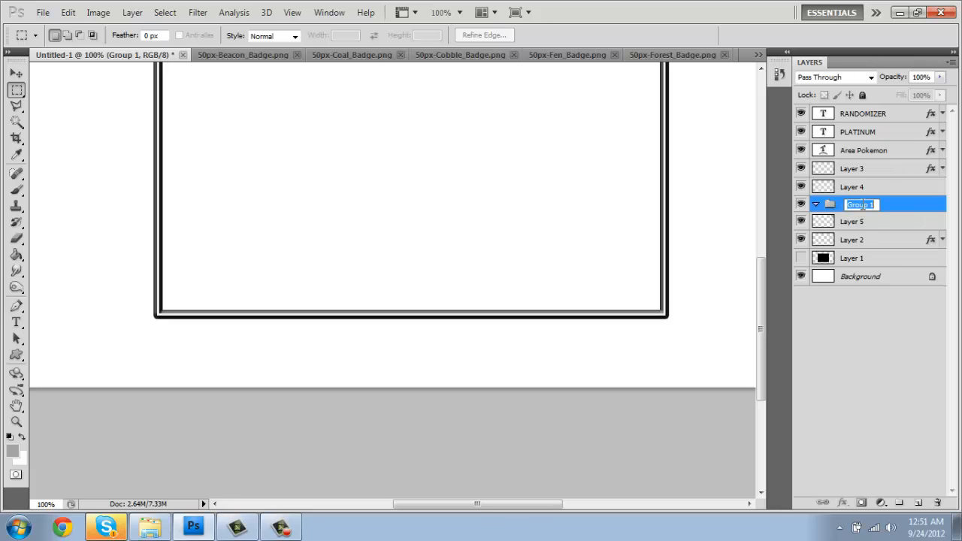
pyautogui.write('Badges')
pyautogui.press('Return')
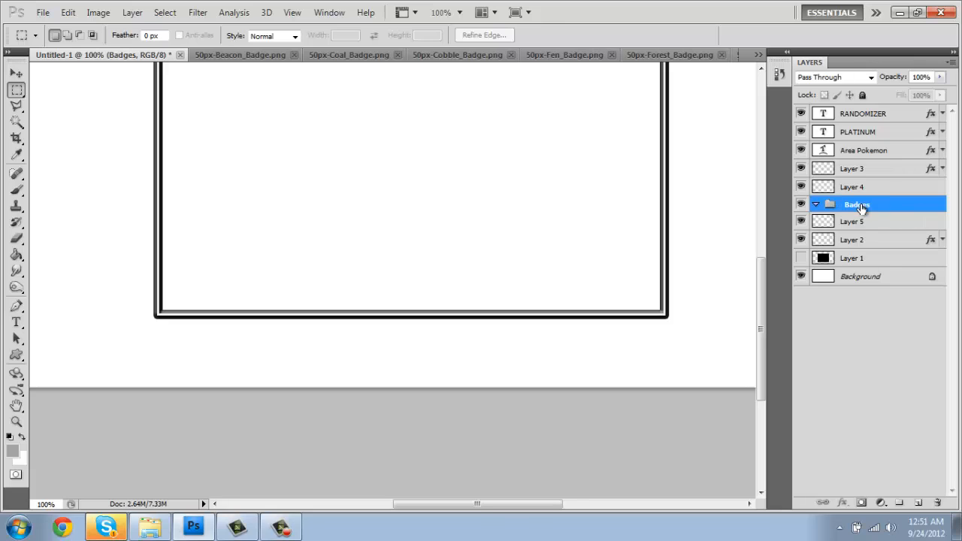
# Step: Paste the copied badge into the Badges group and rename its layer Beacon Badge
pyautogui.hotkey('ctrl', 'v')
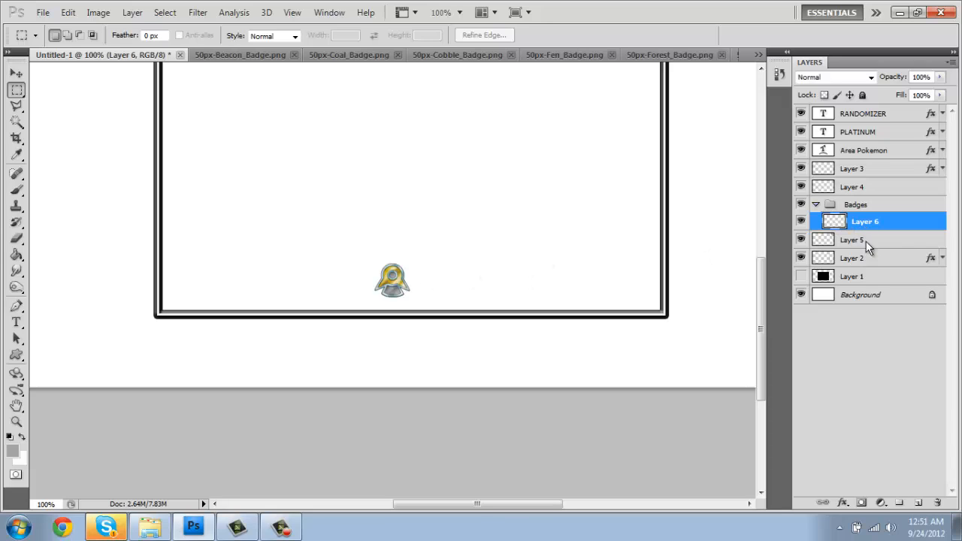
pyautogui.doubleClick(871, 222)
pyautogui.write('Beacon Badge')
pyautogui.press('Return')
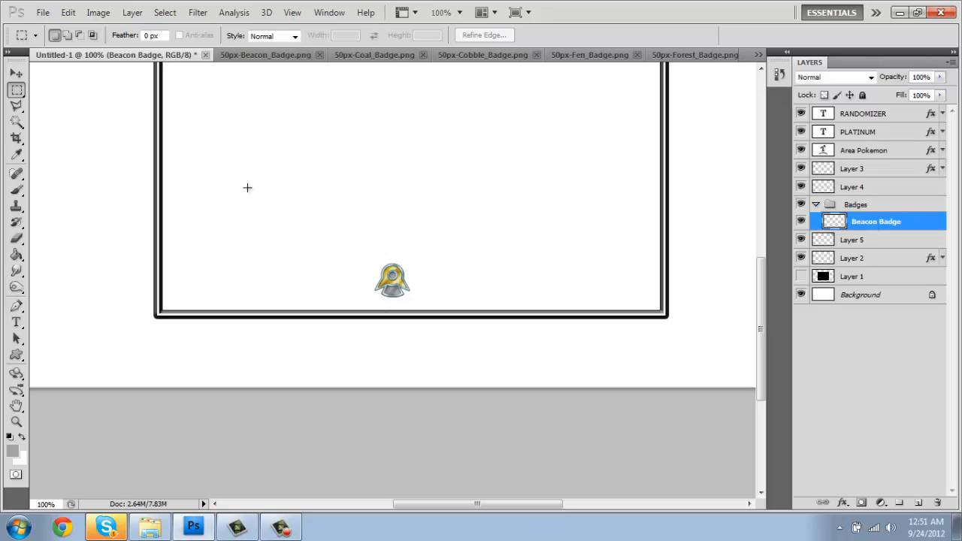
# Step: Move the Beacon Badge just below the frame's lower-left corner, and close 50px-Beacon_Badge.png
pyautogui.press('v')
pyautogui.moveTo(354, 301); pyautogui.dragTo(155, 365)
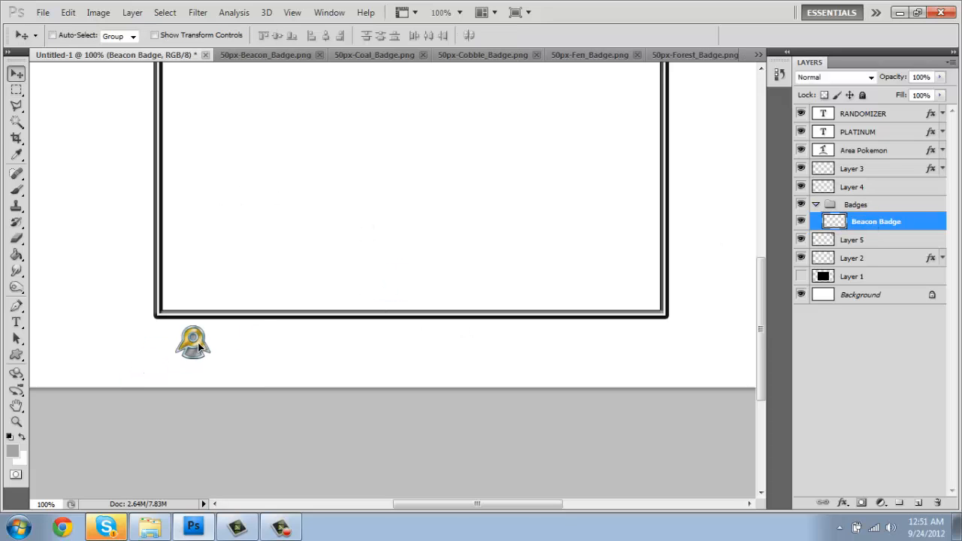
pyautogui.click(319, 54)
pyautogui.click(275, 57)
pyautogui.press('m')
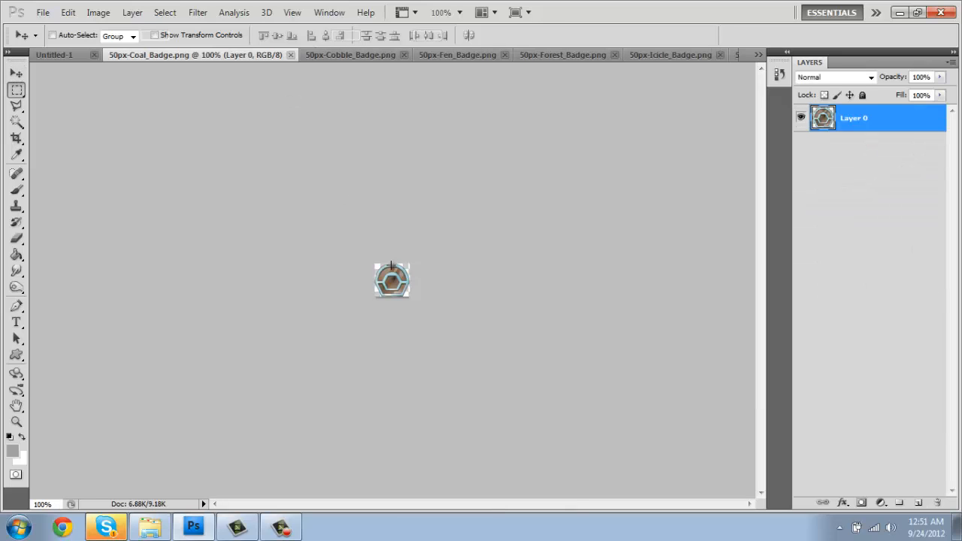
pyautogui.click(46, 56)
pyautogui.hotkey('ctrl', 'v')
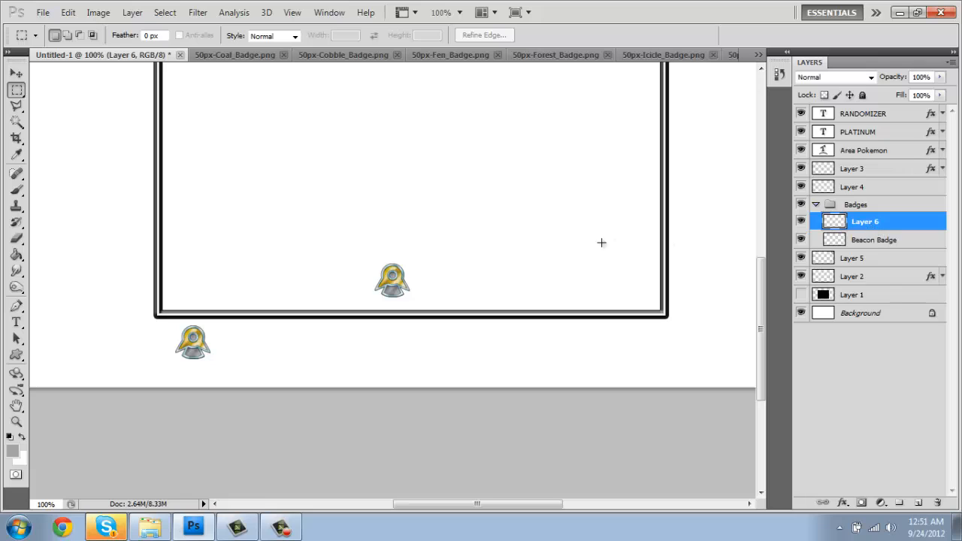
pyautogui.hotkey('ctrl', 'z')
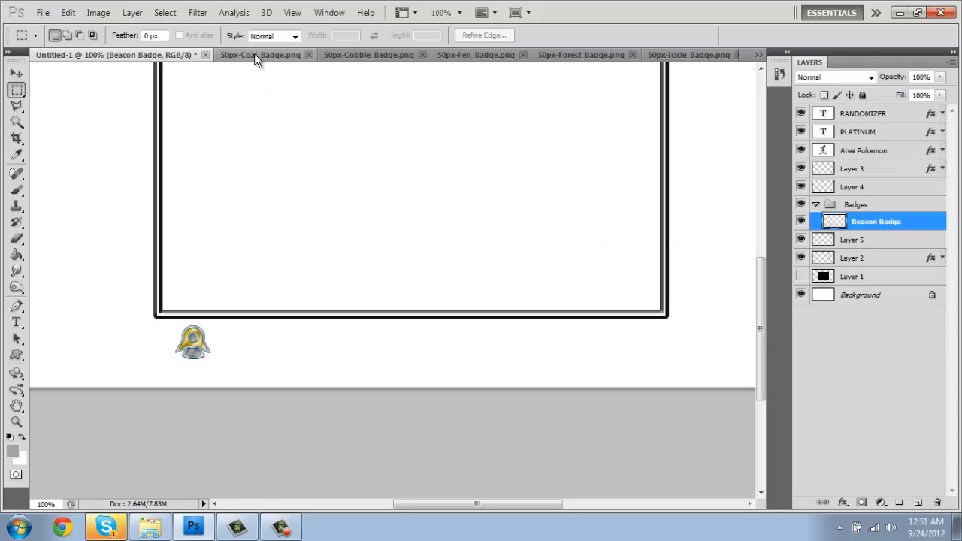
# Step: Copy the Coal Badge image into the Badges group and place it beside the Beacon Badge below the frame
pyautogui.click(254, 54)
pyautogui.hotkey('ctrl', 'c')
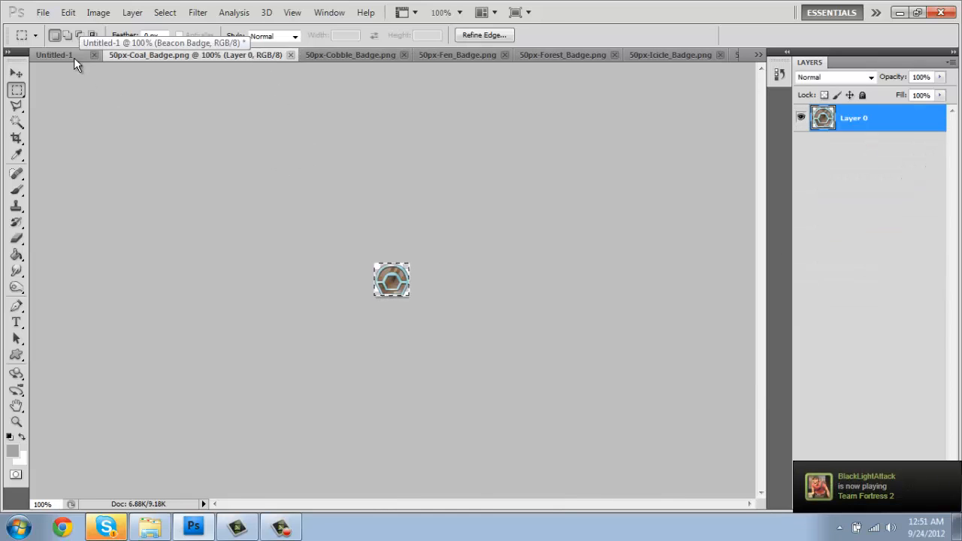
pyautogui.click(74, 56)
pyautogui.hotkey('ctrl', 'v')
pyautogui.press('v')
pyautogui.moveTo(369, 313); pyautogui.dragTo(214, 374)
# Step: Rename the pasted layer coal badge, and close 50px-Coal_Badge.png
pyautogui.doubleClick(858, 224)
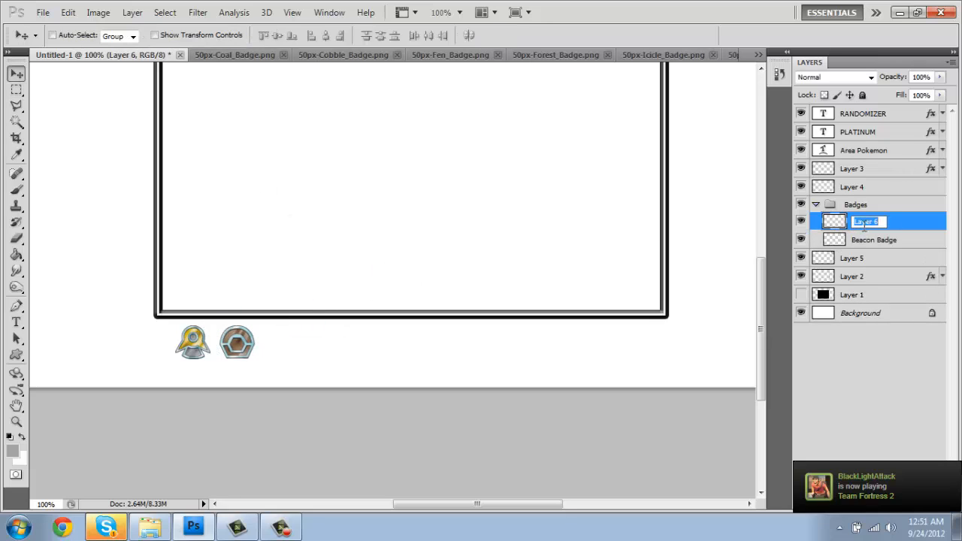
pyautogui.write('coal badge')
pyautogui.press('Return')
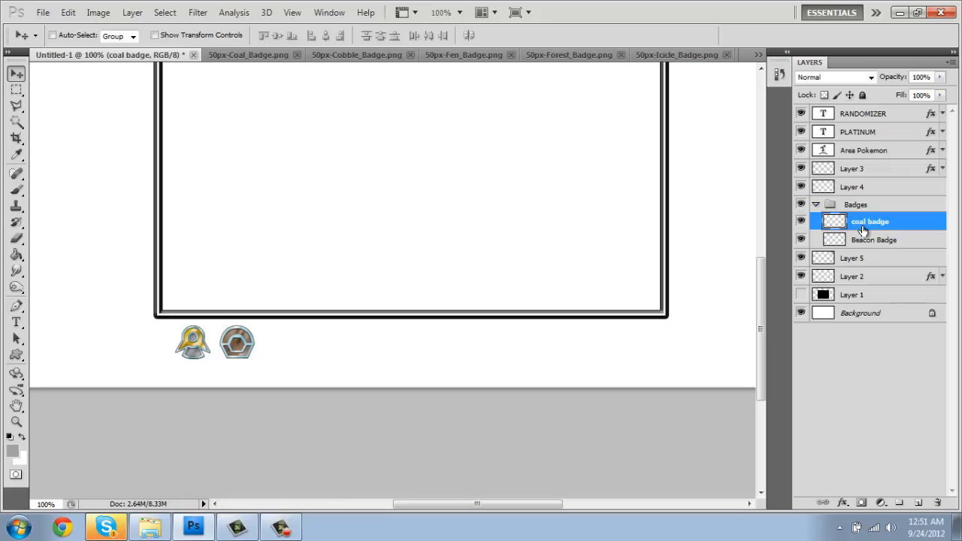
pyautogui.click(297, 55)
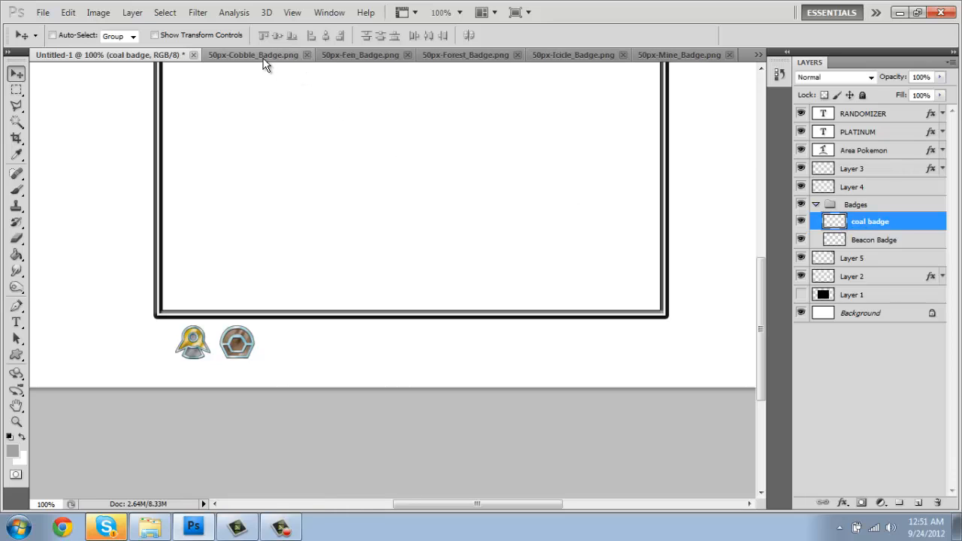
# Step: Copy the Cobble Badge image into the Badges group and place it right beside the Coal Badge below the frame
pyautogui.click(266, 58)
pyautogui.press('m')
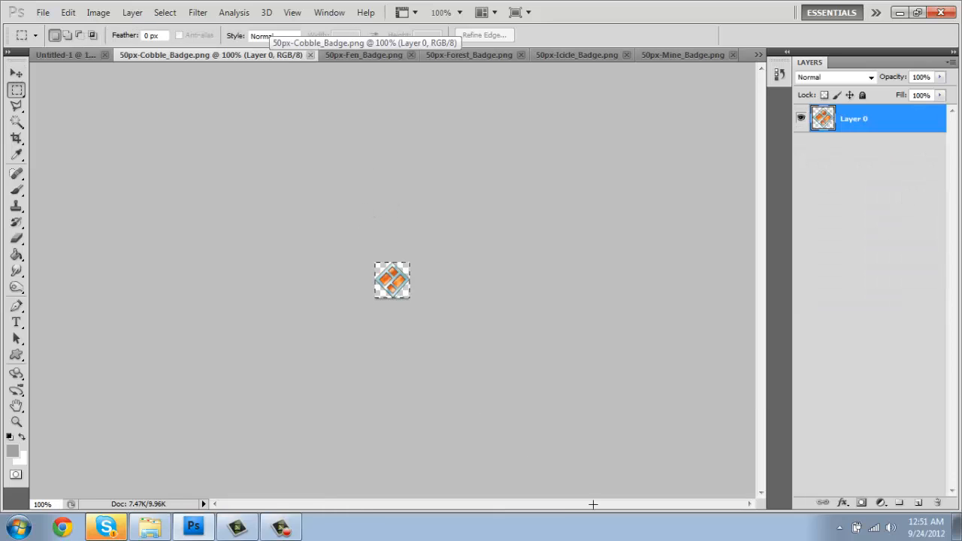
pyautogui.click(71, 55)
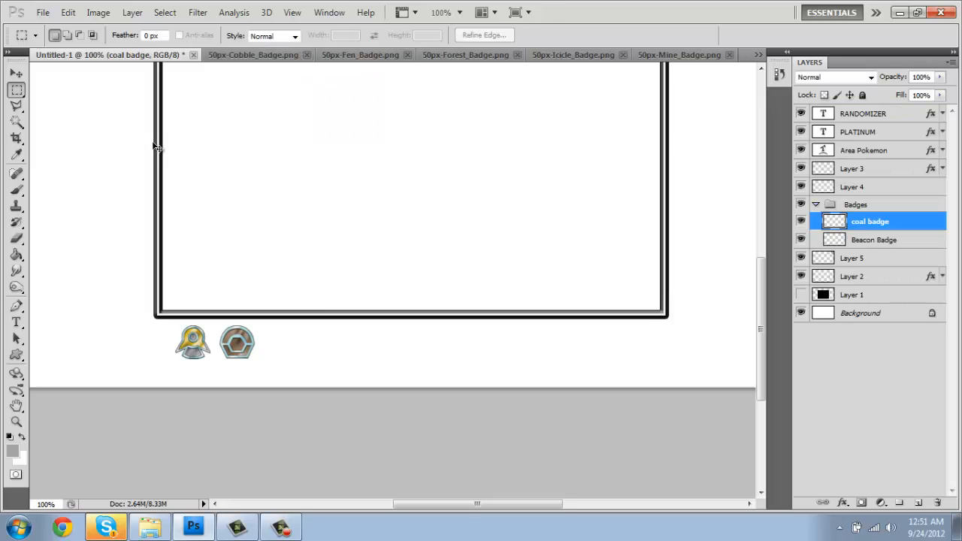
pyautogui.hotkey('ctrl', 'v')
pyautogui.moveTo(358, 294); pyautogui.dragTo(280, 342)
pyautogui.click(305, 344)
pyautogui.press('v')
pyautogui.press('t')
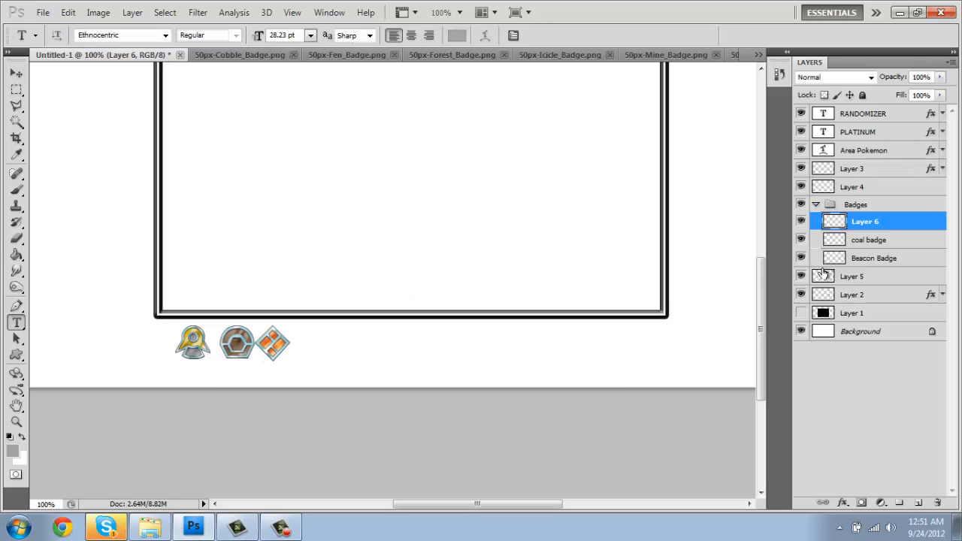
# Step: Rename the pasted layer Cobble Badge, and close 50px-Cobble_Badge.png
pyautogui.doubleClick(857, 224)
pyautogui.write('Cobble Badge')
pyautogui.press('Return')
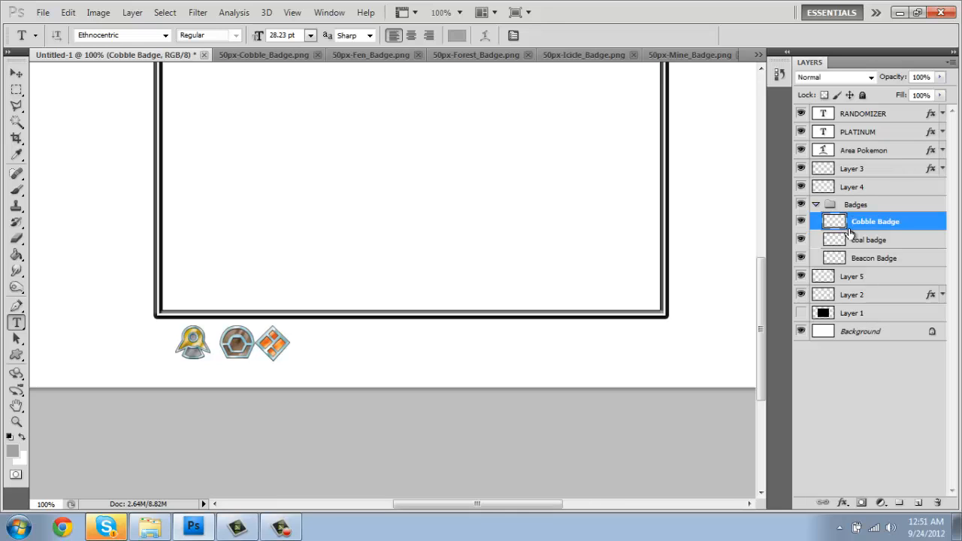
pyautogui.click(317, 55)
# Step: Copy the whole Fen Badge image and paste it into the Badges group of Untitled-1
pyautogui.click(239, 56)
pyautogui.press('m')
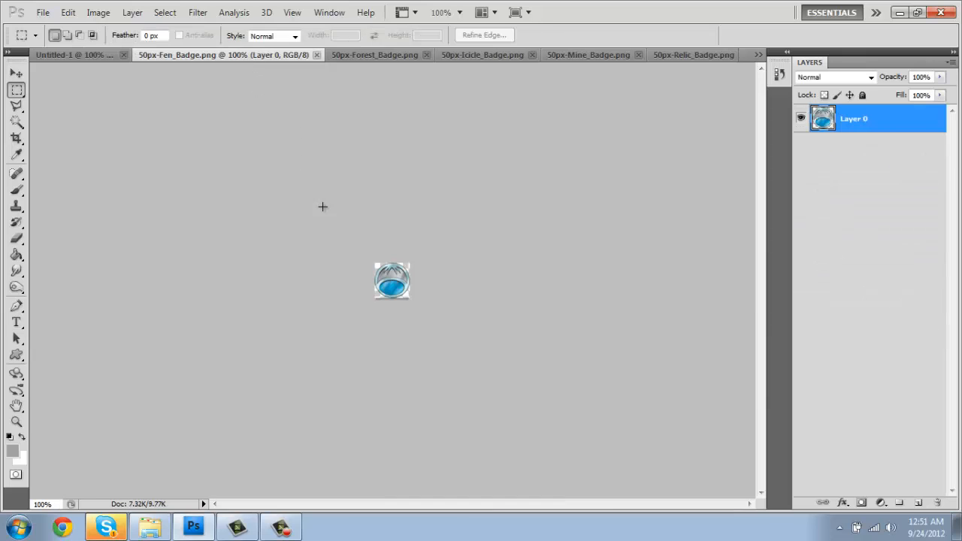
pyautogui.hotkey('ctrl', 'a')
pyautogui.hotkey('ctrl', 'c')
pyautogui.click(57, 56)
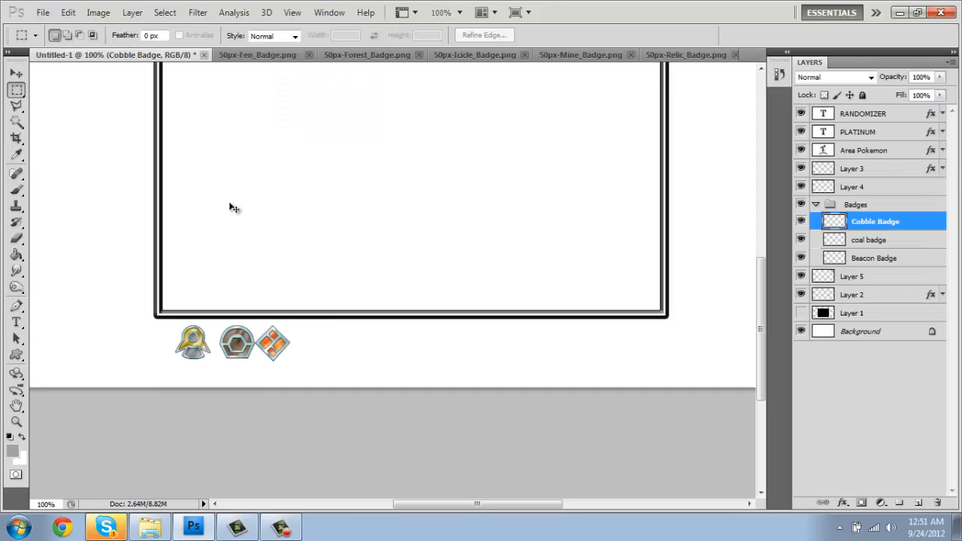
pyautogui.hotkey('ctrl', 'v')
# Step: Rename the pasted layer fen badge, and close 50px-Fen_Badge.png
pyautogui.doubleClick(867, 222)
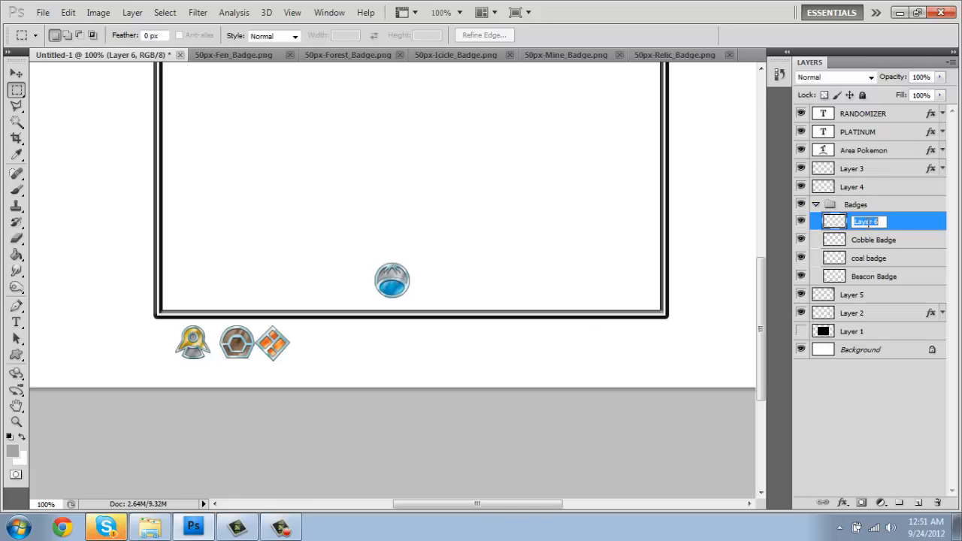
pyautogui.write('fen badge')
pyautogui.press('Return')
pyautogui.click(299, 55)
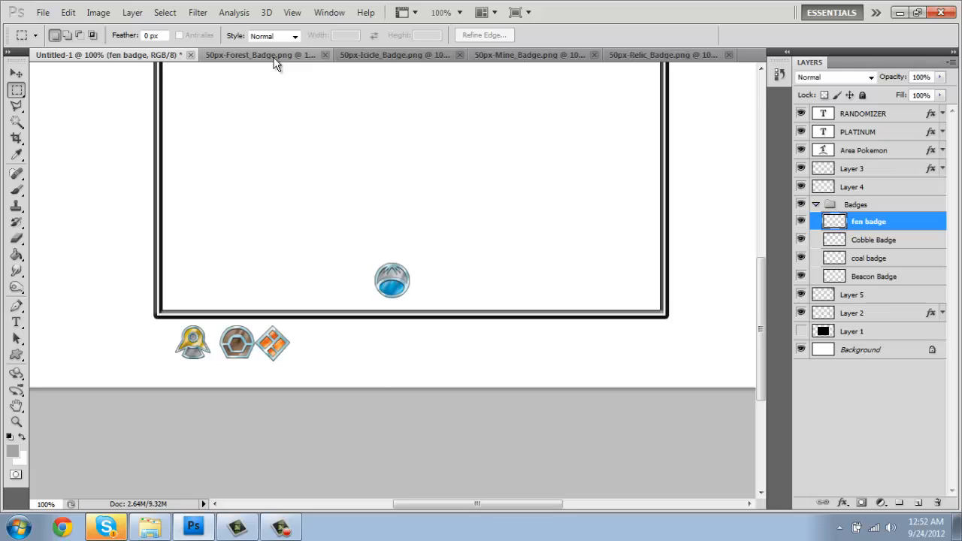
# Step: Copy the Forest Badge image from 50px-Forest_Badge.png into the Badges group of Untitled-1
pyautogui.click(239, 56)
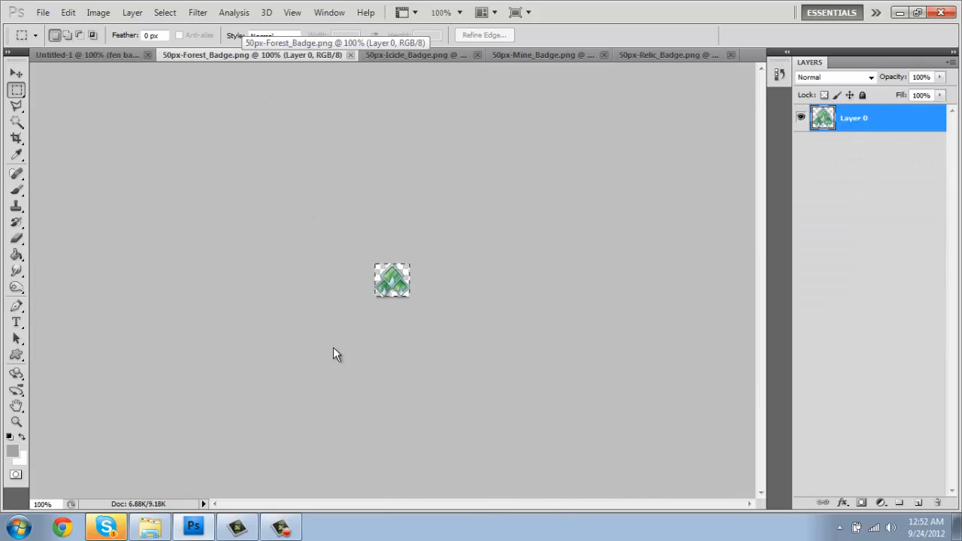
pyautogui.moveTo(333, 355); pyautogui.dragTo(404, 269)
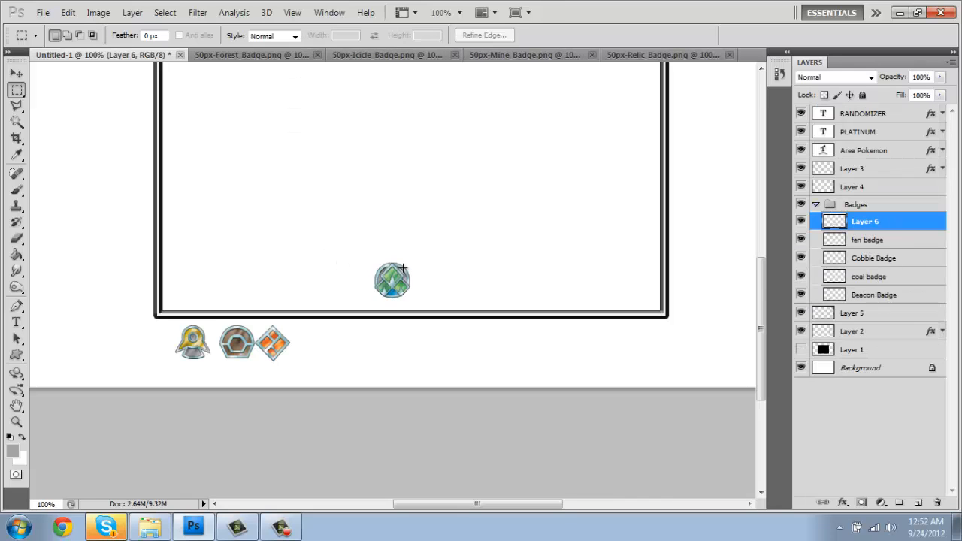
pyautogui.press('v')
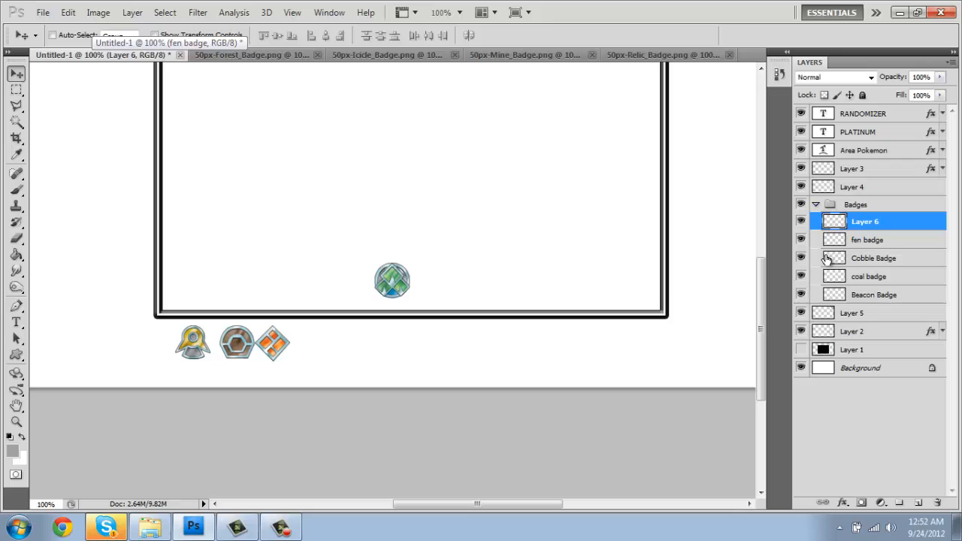
# Step: Rename the pasted layer Forest Badge, and close 50px-Forest_Badge.png
pyautogui.rightClick(869, 223)
pyautogui.click(725, 3)
pyautogui.doubleClick(862, 223)
pyautogui.write('Forest Badge')
pyautogui.press('Return')
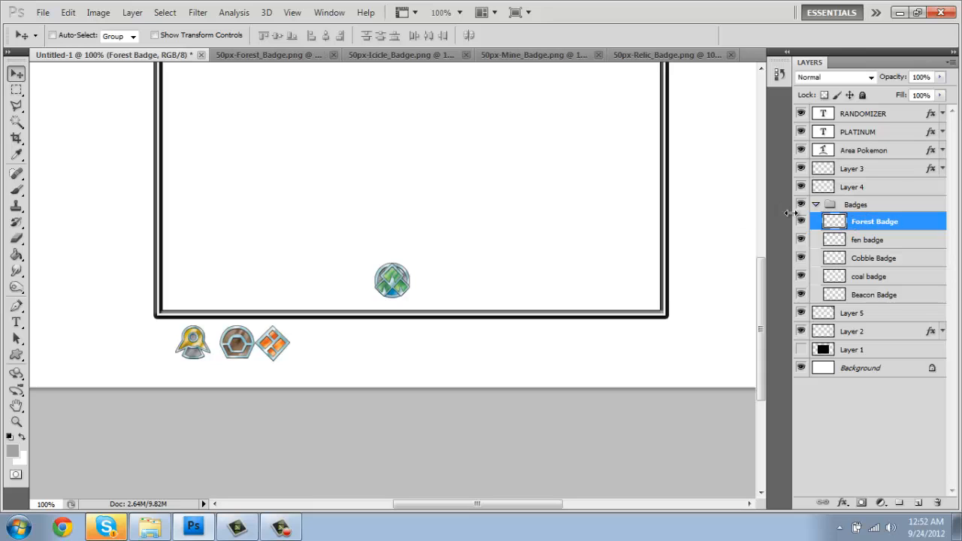
pyautogui.click(333, 55)
# Step: Copy the Icicle Badge image from 50px-Icicle_Badge.png into the Badges group of Untitled-1
pyautogui.click(263, 58)
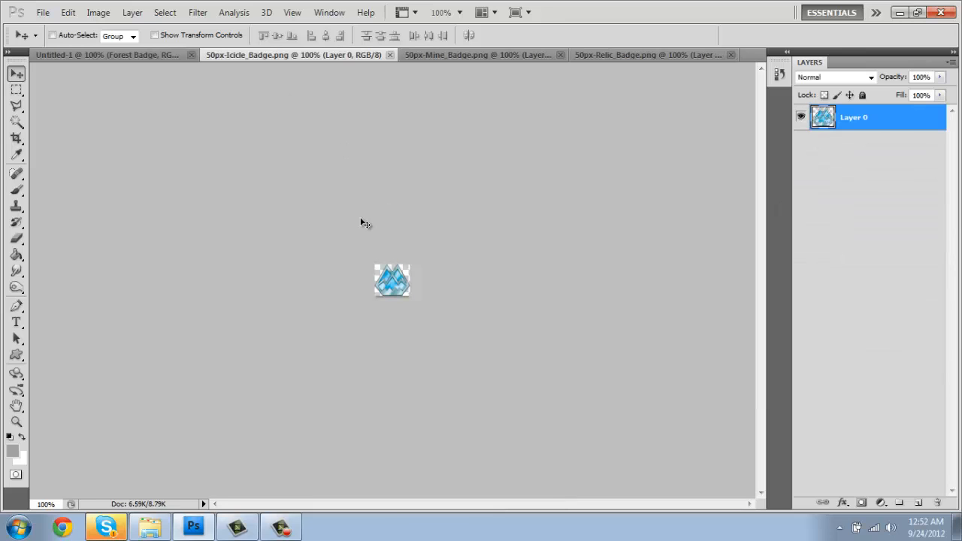
pyautogui.press('m')
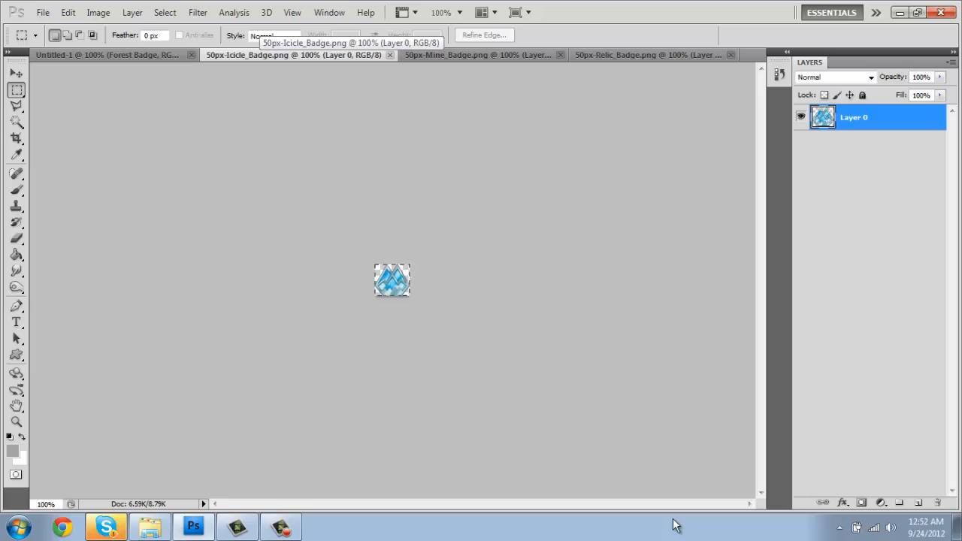
pyautogui.click(86, 59)
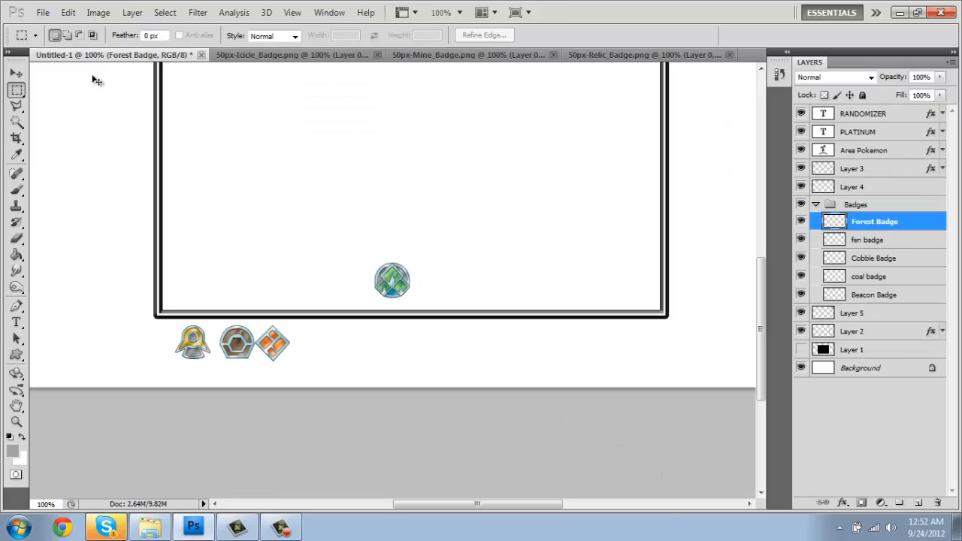
pyautogui.hotkey('ctrl', 'v')
# Step: Rename the pasted layer icicle badge, and close 50px-Icicle_Badge.png
pyautogui.doubleClick(874, 222)
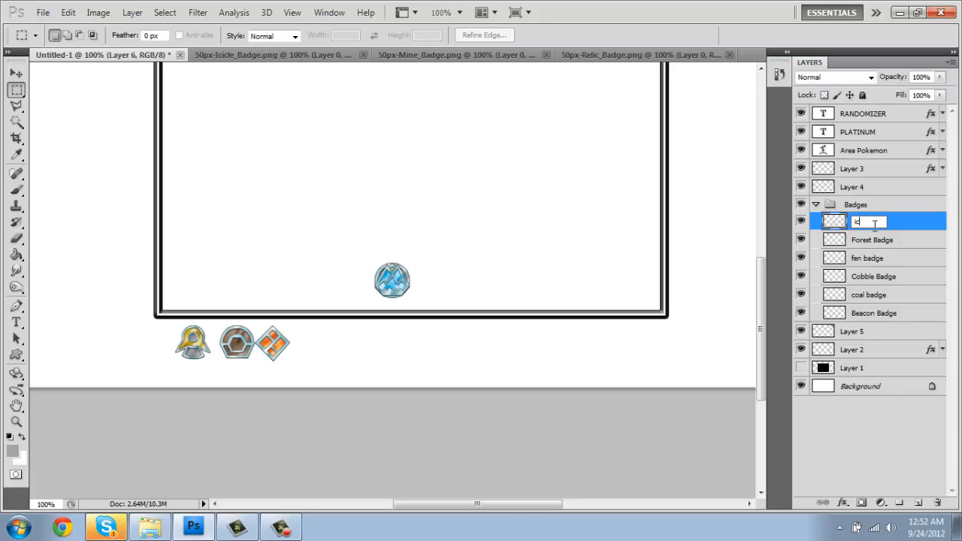
pyautogui.write('icicle badge')
pyautogui.press('Return')
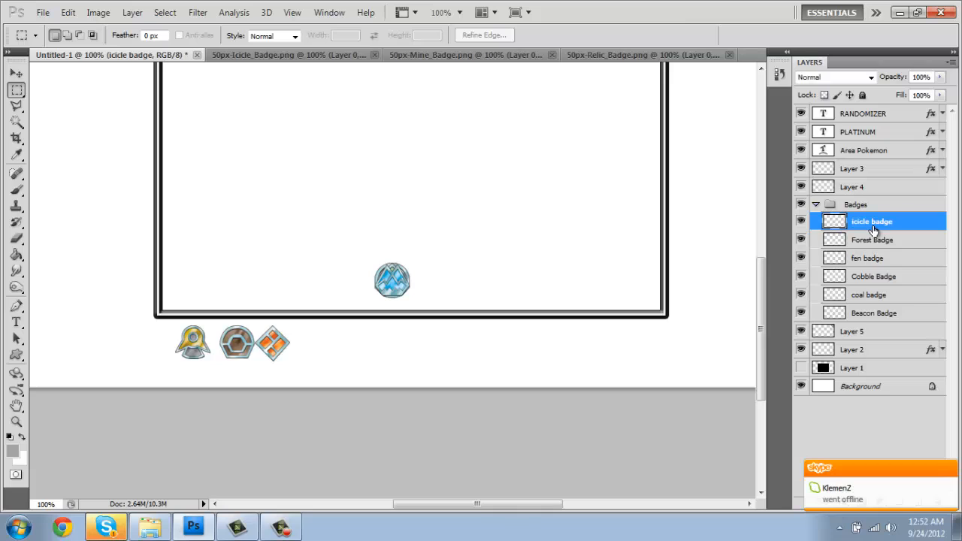
pyautogui.click(374, 56)
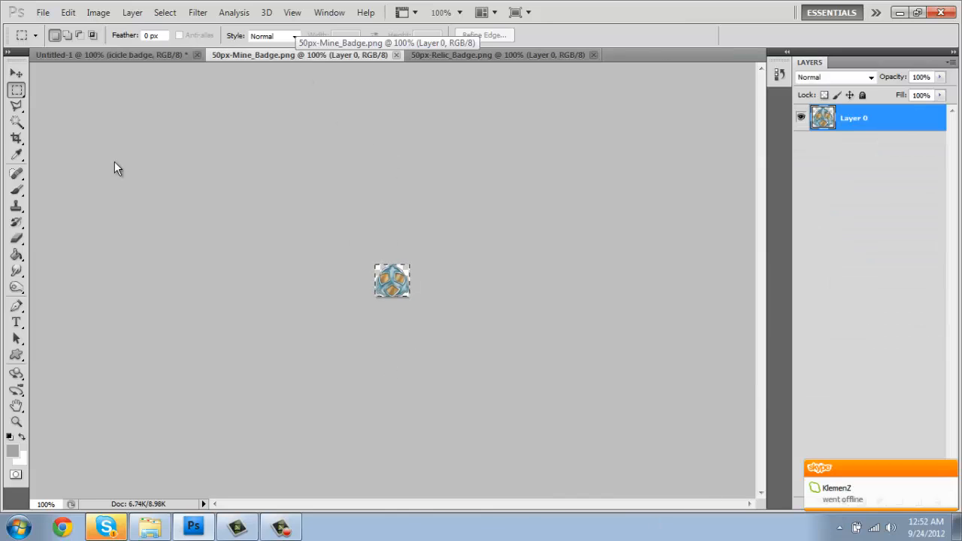
# Step: Copy the whole Mine Badge image and paste it into the Badges group of Untitled-1
pyautogui.hotkey('ctrl', 'a')
pyautogui.click(83, 55)
pyautogui.hotkey('ctrl', 'v')
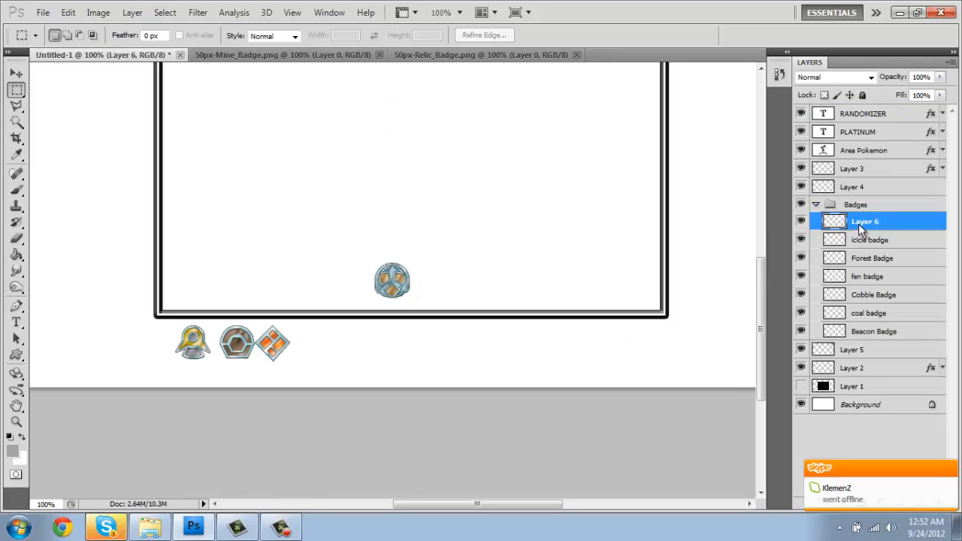
# Step: Rename the pasted layer mine badge, and close 50px-Mine_Badge.png
pyautogui.doubleClick(870, 223)
pyautogui.write('mine ba')
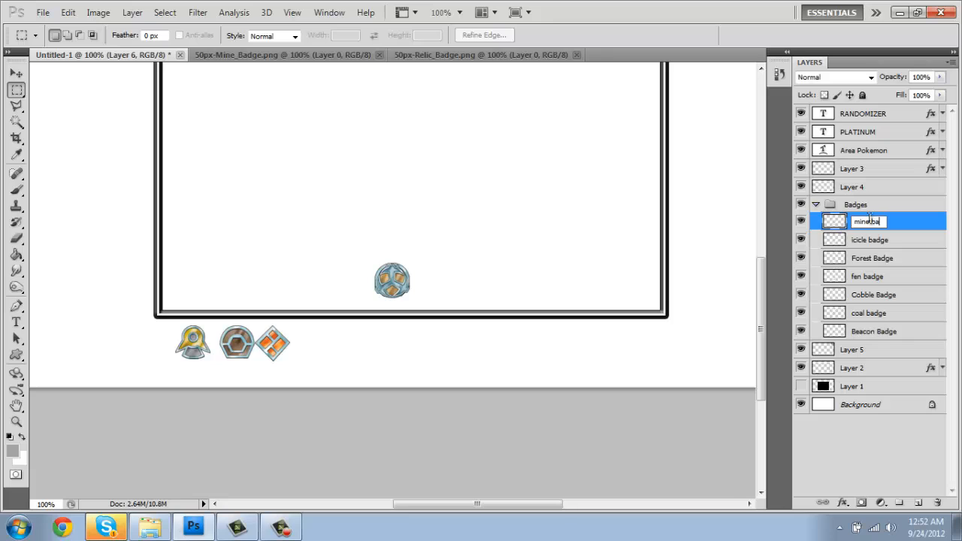
pyautogui.write('dge')
pyautogui.press('Return')
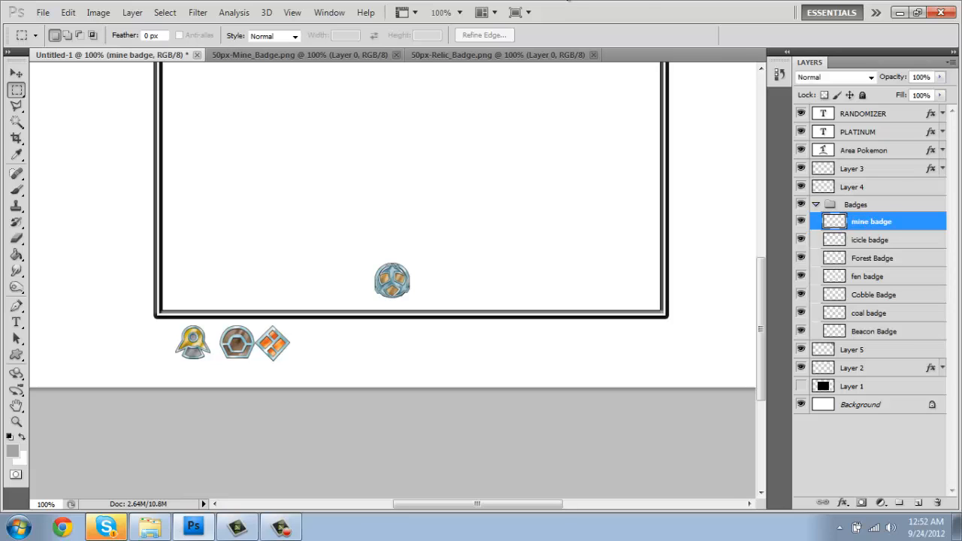
pyautogui.click(396, 55)
# Step: Copy the Relic Badge image into the Badges group of Untitled-1 and rename its layer relic badge
pyautogui.click(338, 56)
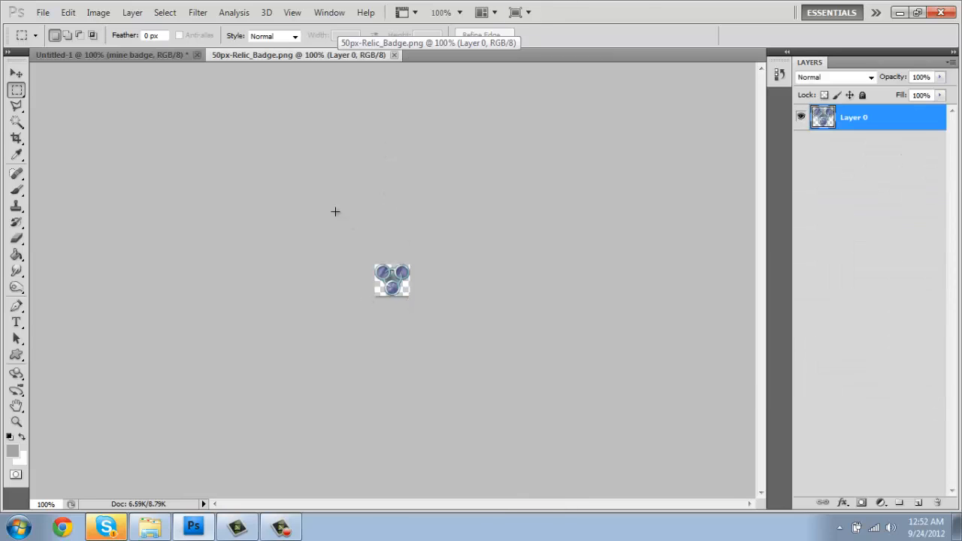
pyautogui.moveTo(397, 399); pyautogui.dragTo(356, 231)
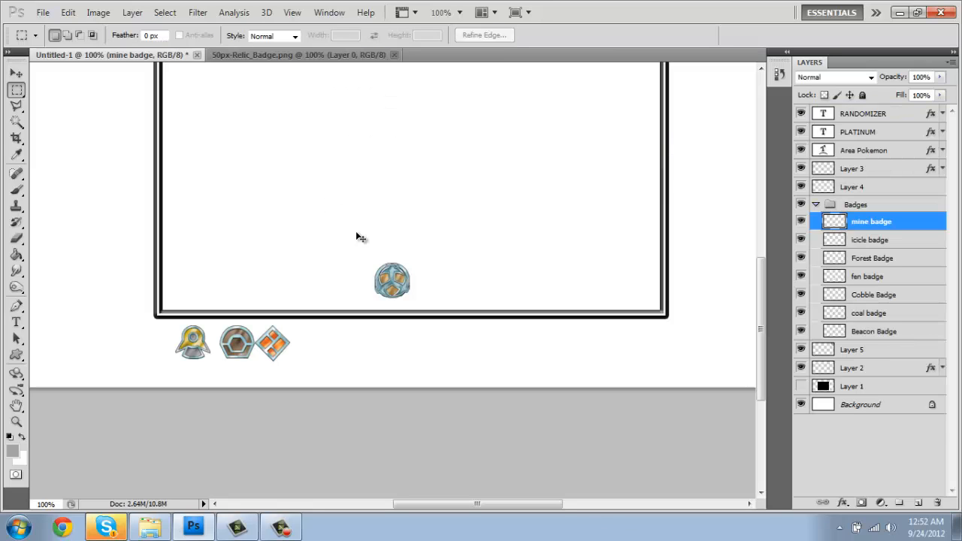
pyautogui.doubleClick(865, 222)
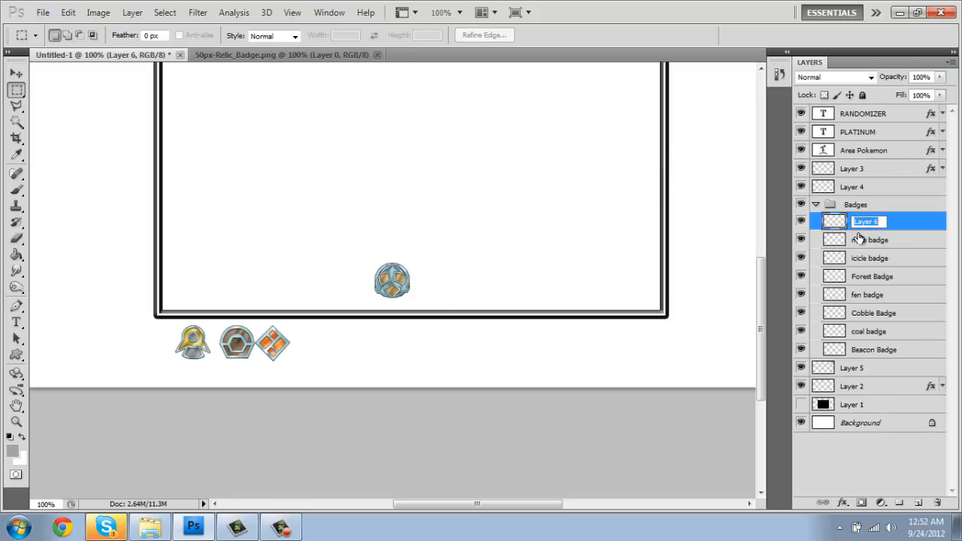
pyautogui.write('relic badge')
pyautogui.press('Return')
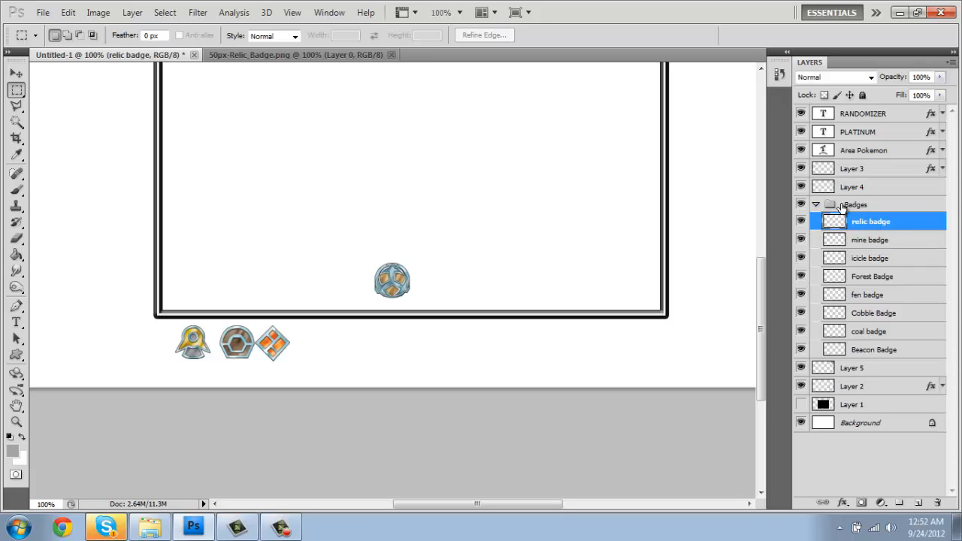
# Step: Reorder the Badges group, moving the Forest Badge layer above icicle badge and the coal badge layer to the top of the group
pyautogui.click(885, 349)
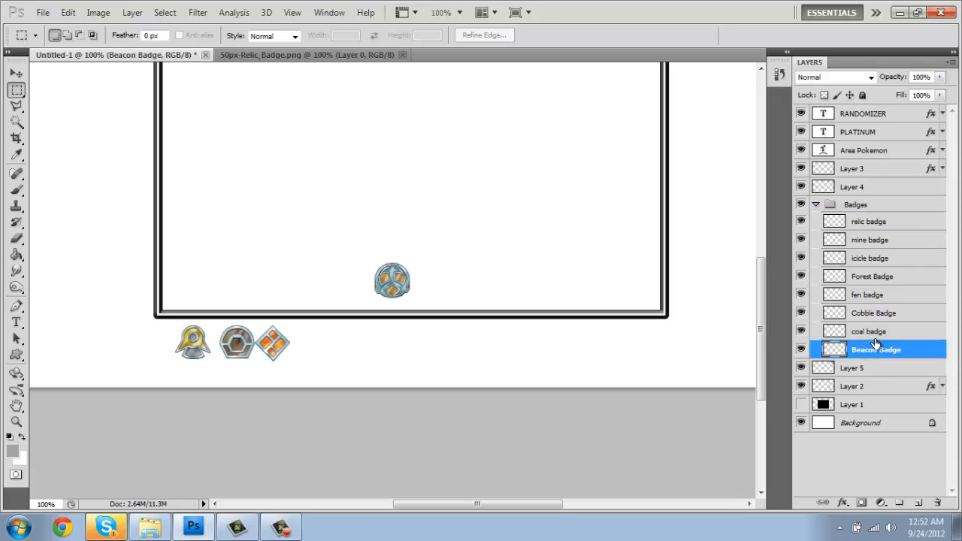
pyautogui.click(878, 334)
pyautogui.moveTo(878, 283); pyautogui.dragTo(880, 259)
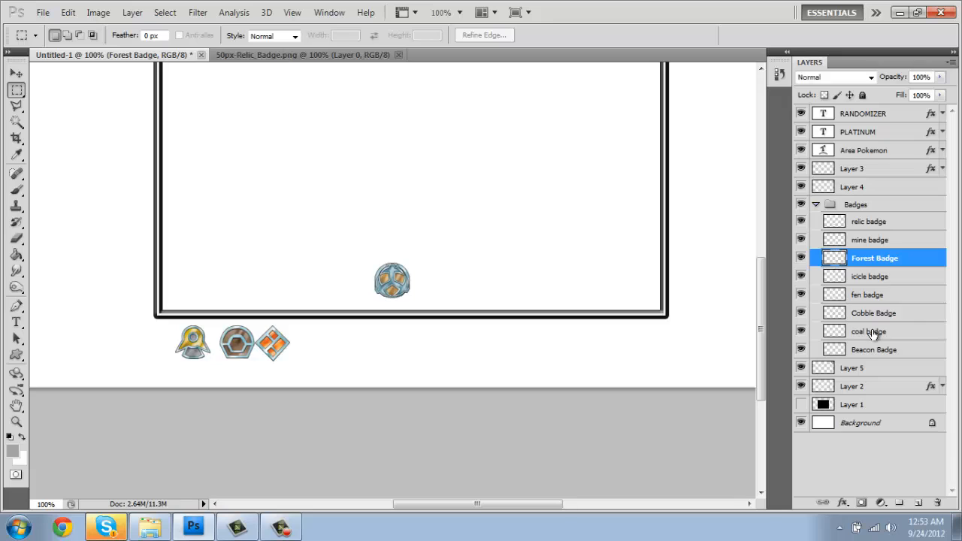
pyautogui.moveTo(872, 334); pyautogui.dragTo(871, 220)
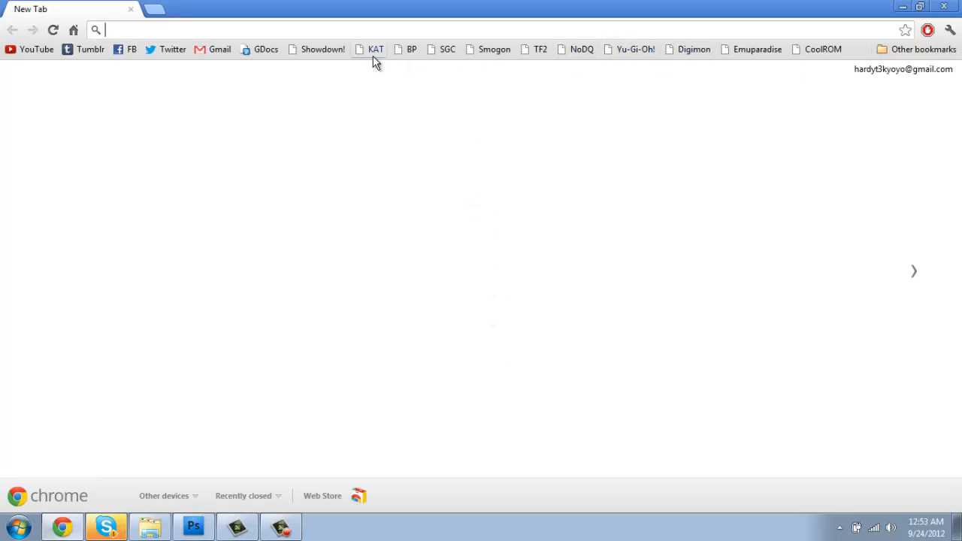
# Step: Switch to Chrome and open the Bulbapedia main page from the saved bookmarks
pyautogui.click(410, 50)
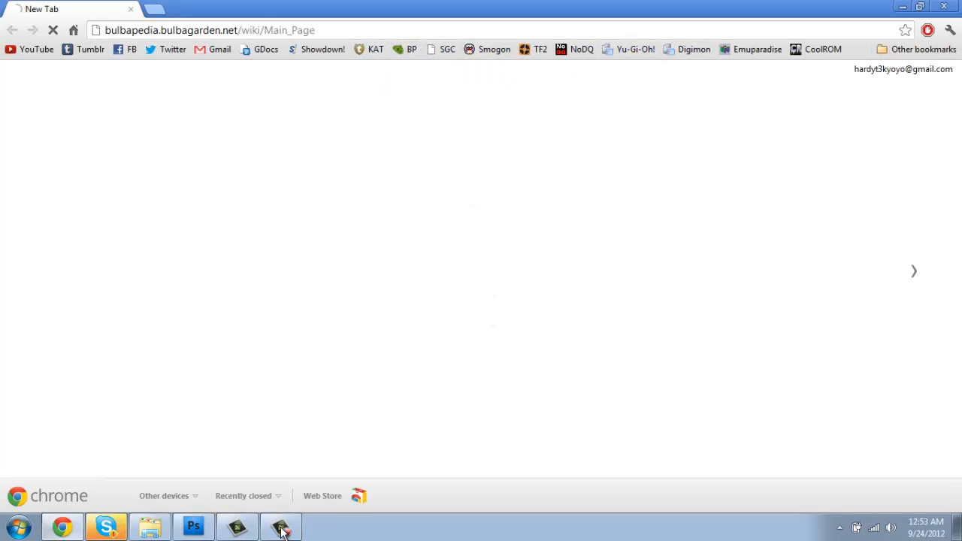
pyautogui.click(281, 526)
pyautogui.click(894, 462)
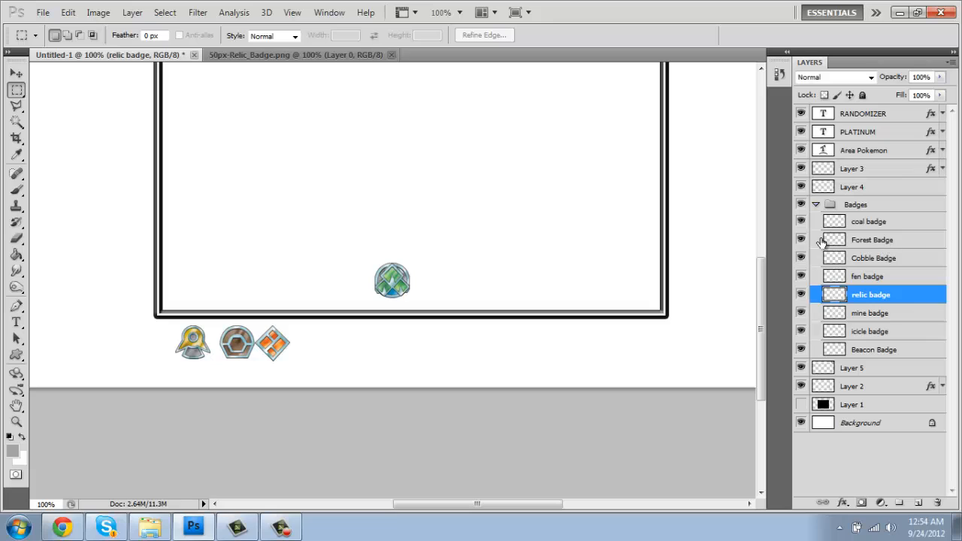
# Step: Move the coal badge to the first place in the row, over the Beacon Badge, and put the Forest Badge next to it
pyautogui.click(861, 222)
pyautogui.press('v')
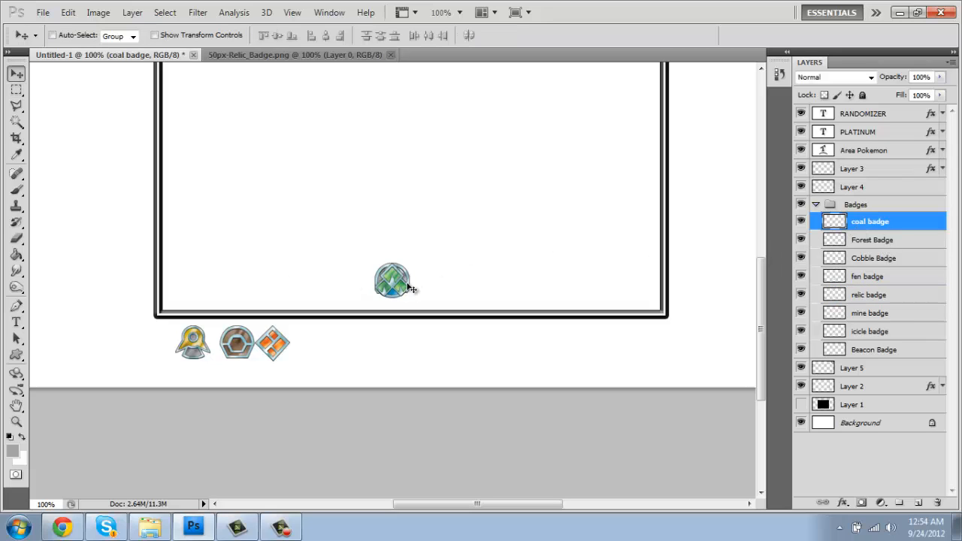
pyautogui.moveTo(412, 288); pyautogui.dragTo(362, 287)
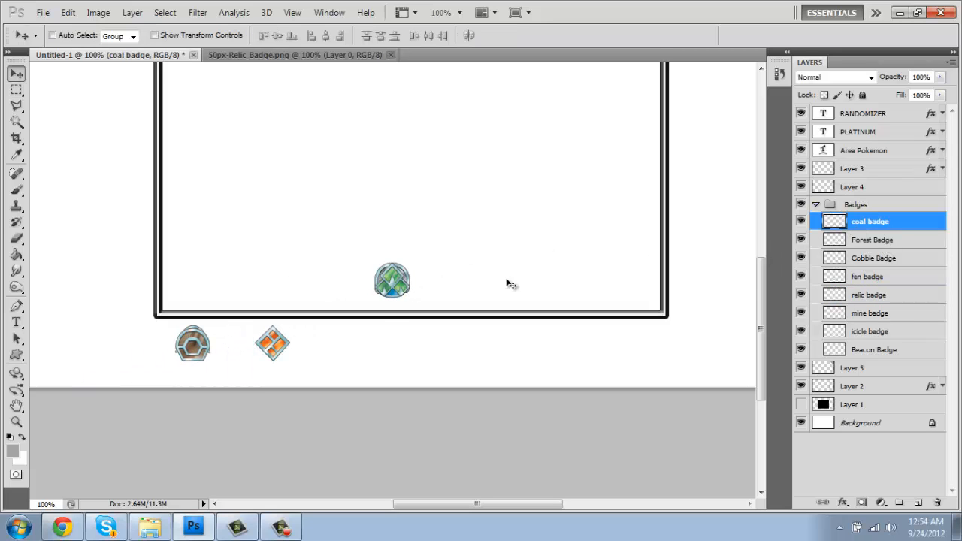
pyautogui.click(879, 241)
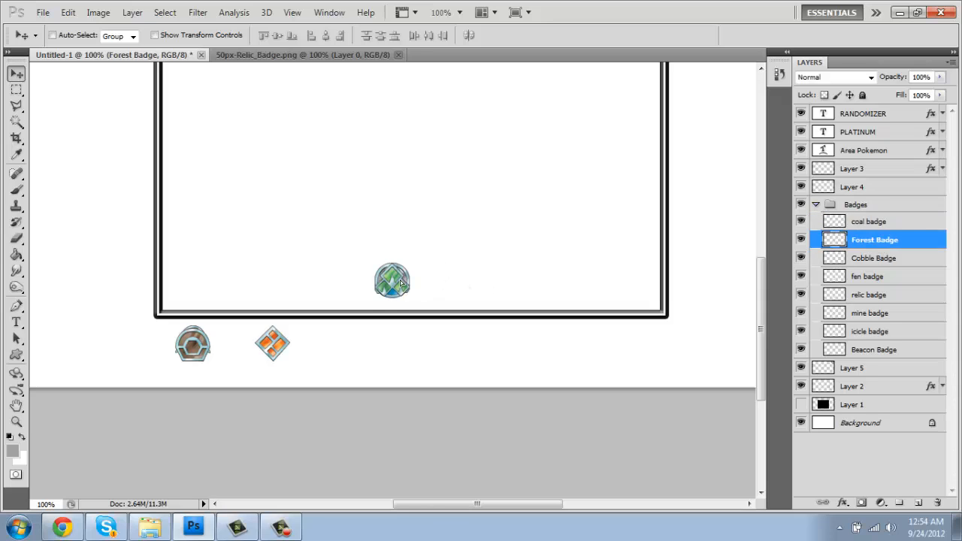
pyautogui.moveTo(401, 282); pyautogui.dragTo(255, 343)
# Step: Shift the Cobble Badge slightly to the right so it is evenly spaced beside the Forest Badge
pyautogui.click(876, 260)
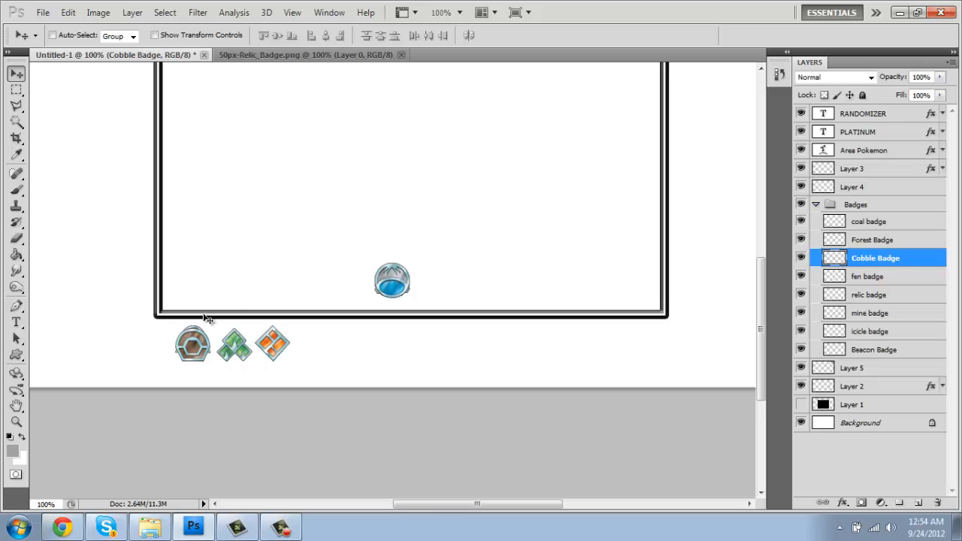
pyautogui.moveTo(209, 318); pyautogui.dragTo(242, 355)
pyautogui.moveTo(312, 359); pyautogui.dragTo(293, 345)
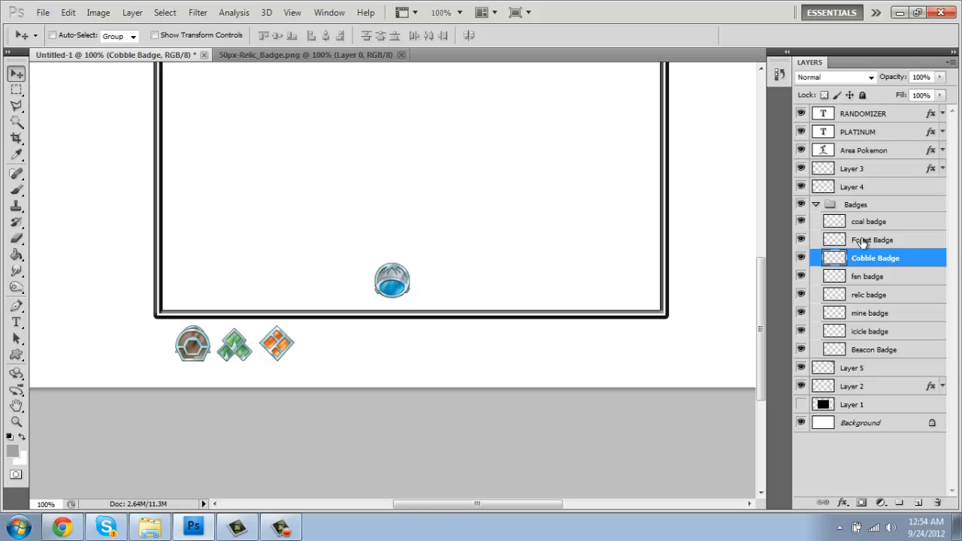
# Step: Place the fen badge fourth in the row beside the Cobble Badge and the relic badge layer in the fifth spot
pyautogui.click(864, 277)
pyautogui.moveTo(409, 274); pyautogui.dragTo(338, 340)
pyautogui.click(874, 301)
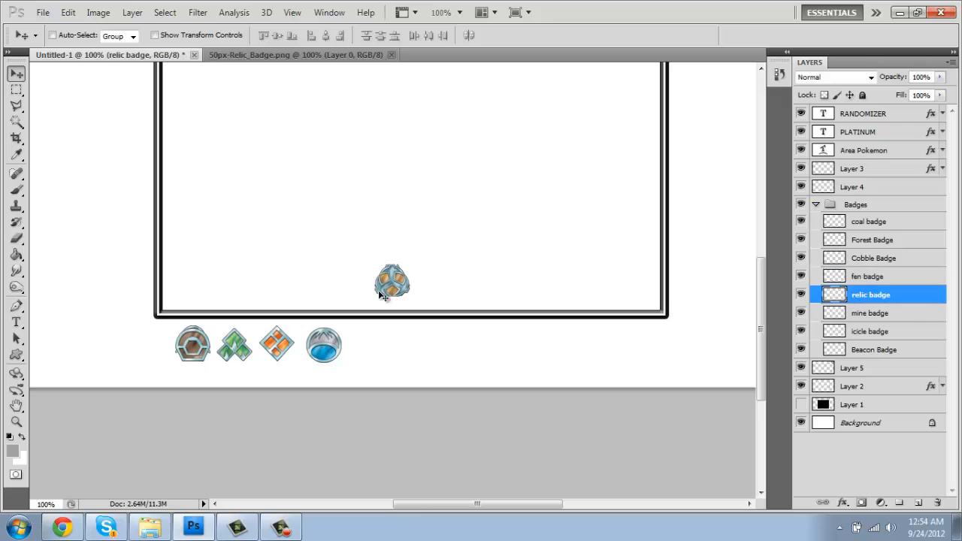
pyautogui.moveTo(401, 290); pyautogui.dragTo(391, 346)
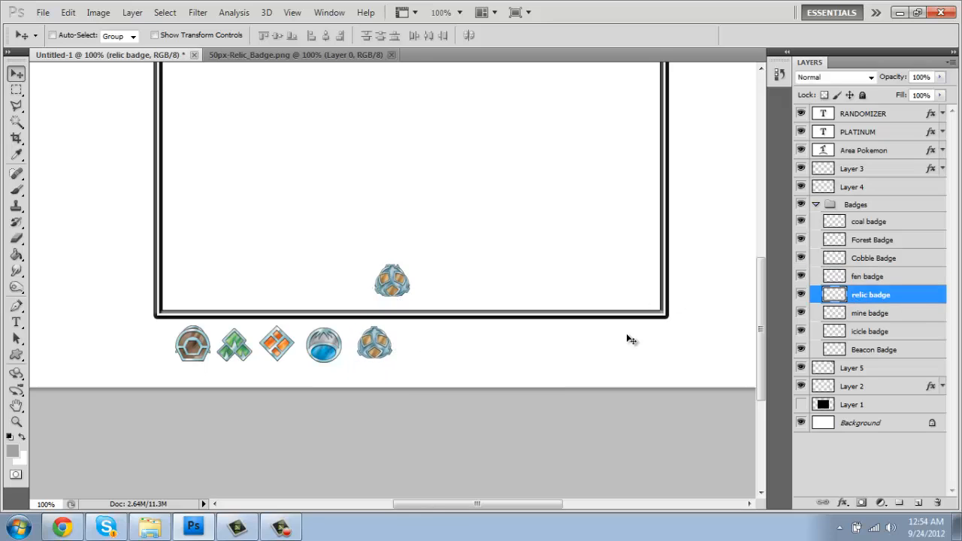
# Step: Move the mine badge from the frame into the sixth place of the row below it
pyautogui.click(891, 314)
pyautogui.moveTo(396, 292); pyautogui.dragTo(432, 356)
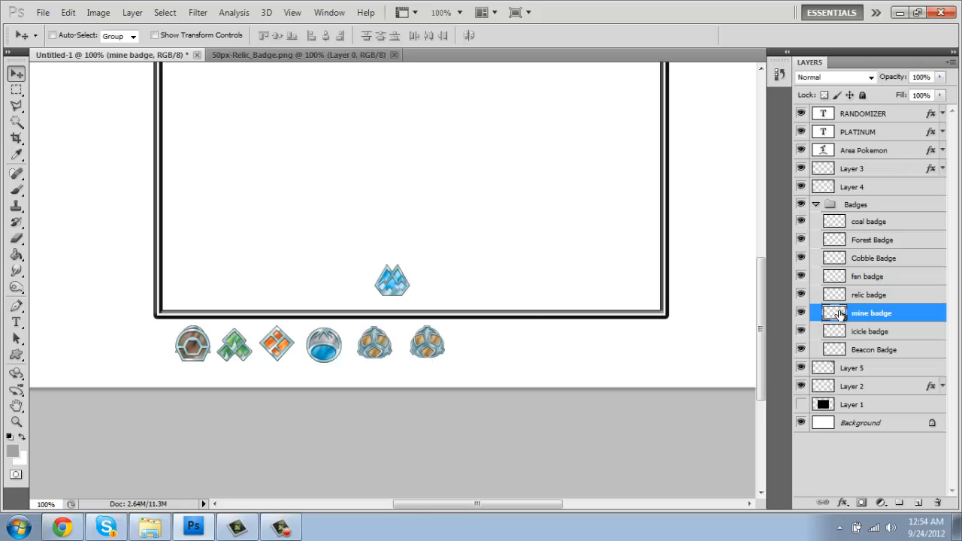
pyautogui.click(878, 295)
pyautogui.click(872, 312)
# Step: Move the icicle badge to the seventh place and the Beacon Badge to the eighth place in the row
pyautogui.click(861, 334)
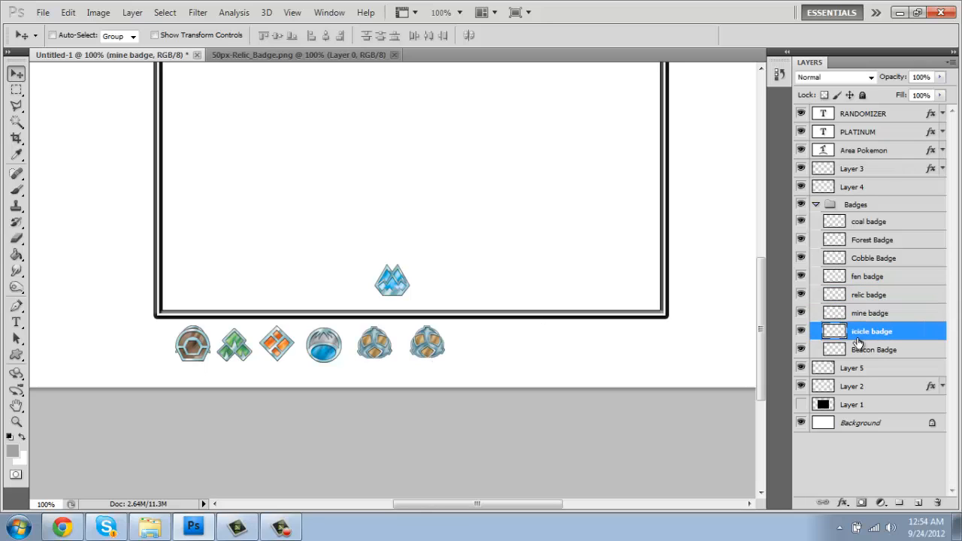
pyautogui.moveTo(403, 283); pyautogui.dragTo(768, 323)
pyautogui.click(876, 350)
pyautogui.hotkey('ctrl', 'z')
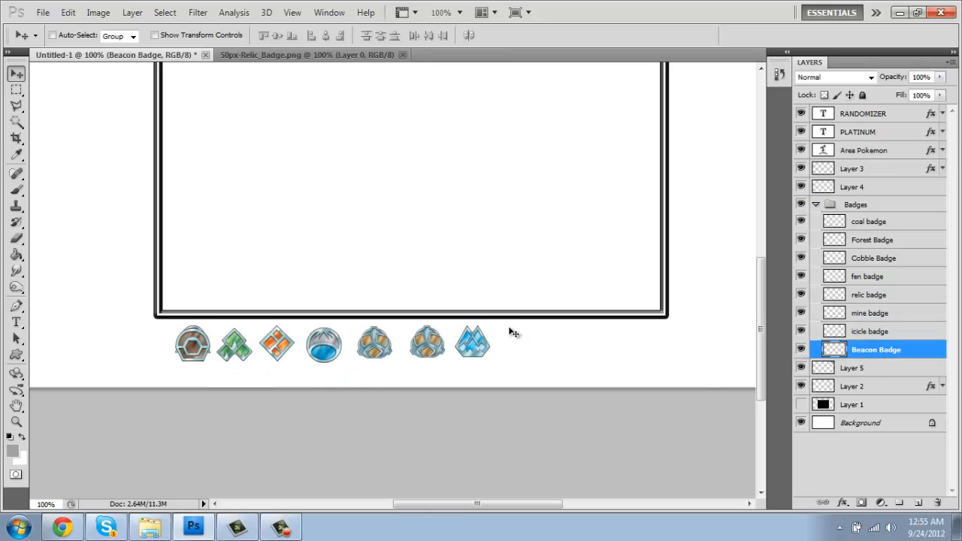
pyautogui.moveTo(192, 348); pyautogui.dragTo(524, 348)
# Step: Open the 50px-Relic_Badge image from the sinnoh folder as the source for the correct relic artwork
pyautogui.click(891, 313)
pyautogui.click(861, 299)
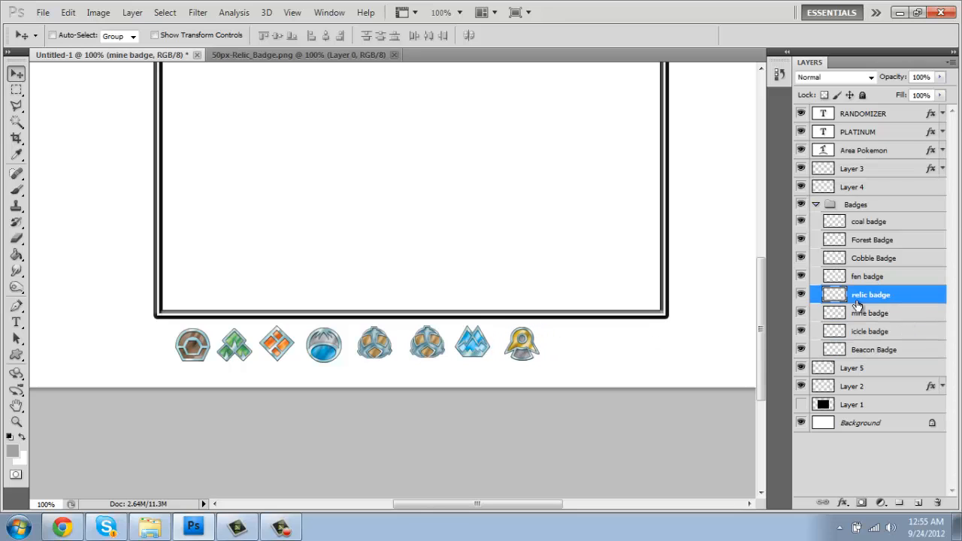
pyautogui.hotkey('ctrl', 'o')
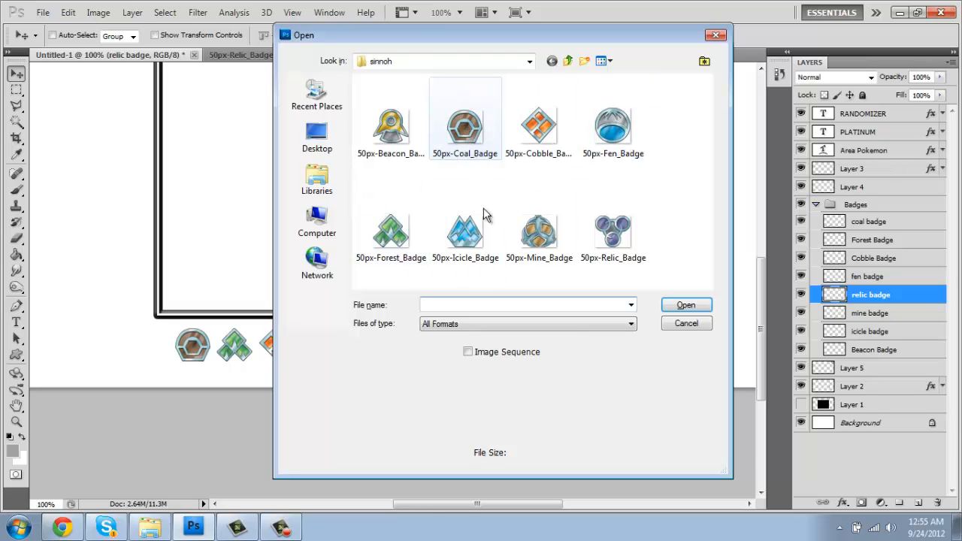
pyautogui.doubleClick(613, 230)
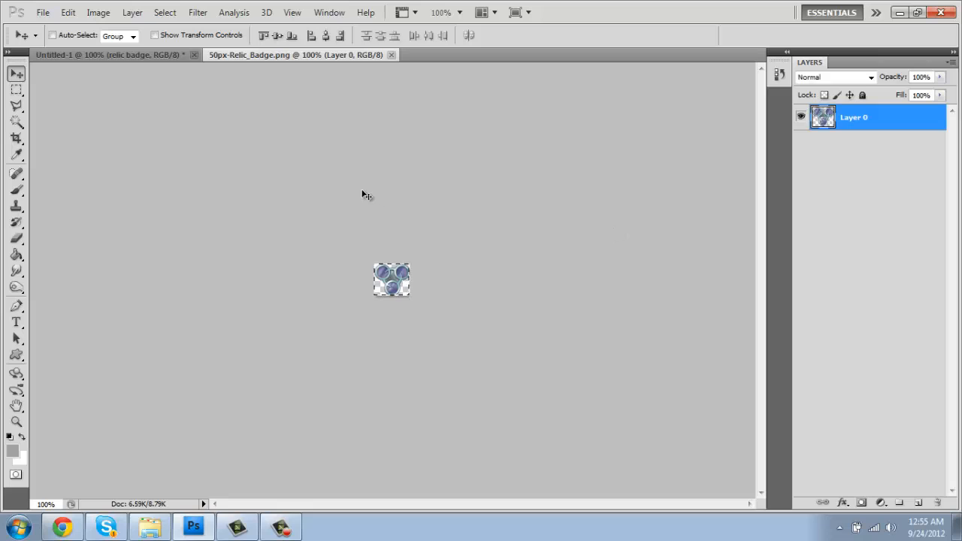
# Step: Replace the incorrect relic badge layer in Untitled-1 by deleting it and pasting the copied Relic Badge artwork
pyautogui.click(93, 53)
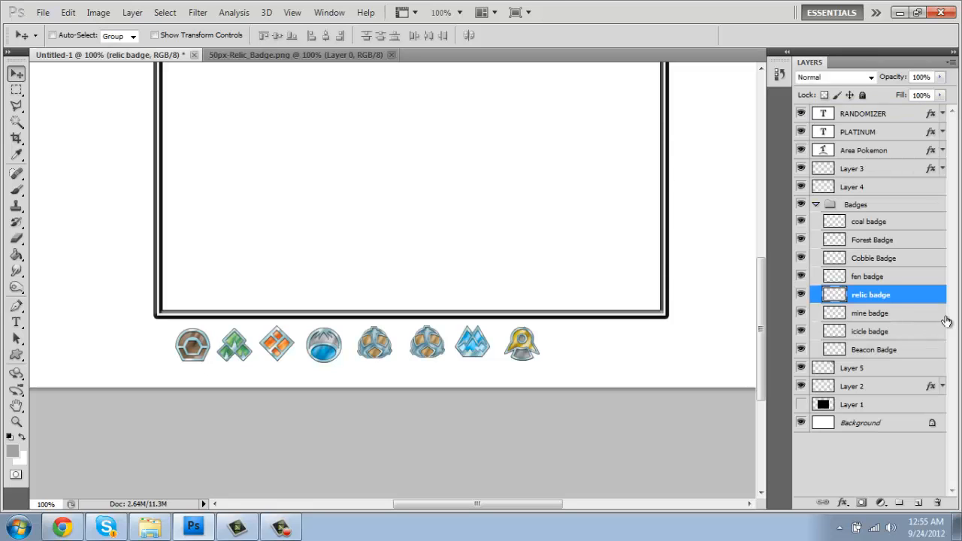
pyautogui.press('Delete')
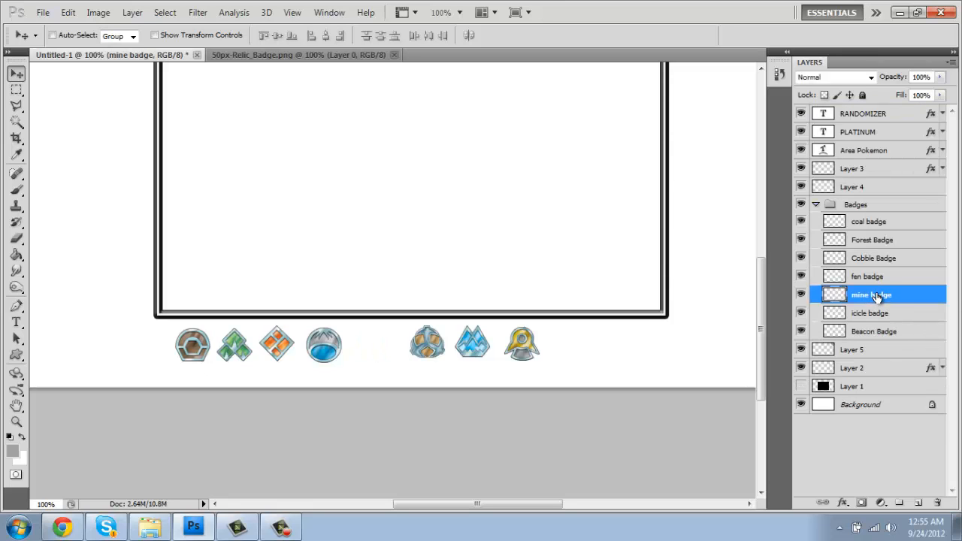
pyautogui.hotkey('ctrl', 'v')
# Step: Rename the pasted layer "relic badge" and move it into the gap between the fen and mine badges
pyautogui.doubleClick(870, 295)
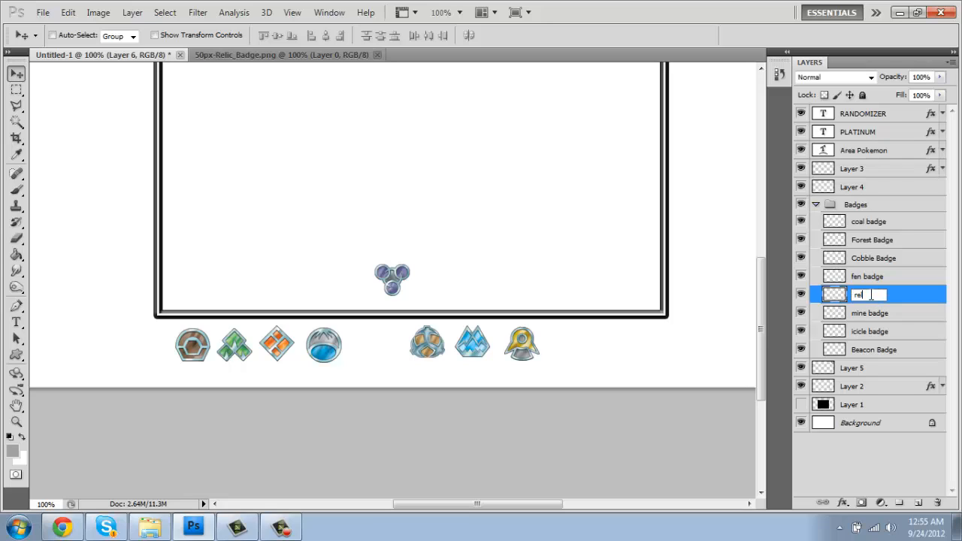
pyautogui.write('relic badge')
pyautogui.press('Return')
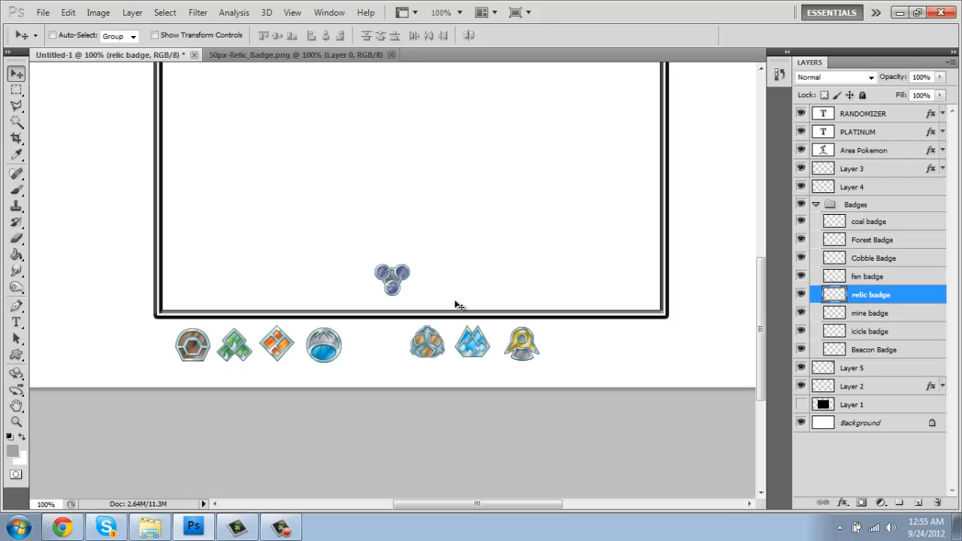
pyautogui.moveTo(402, 291); pyautogui.dragTo(388, 354)
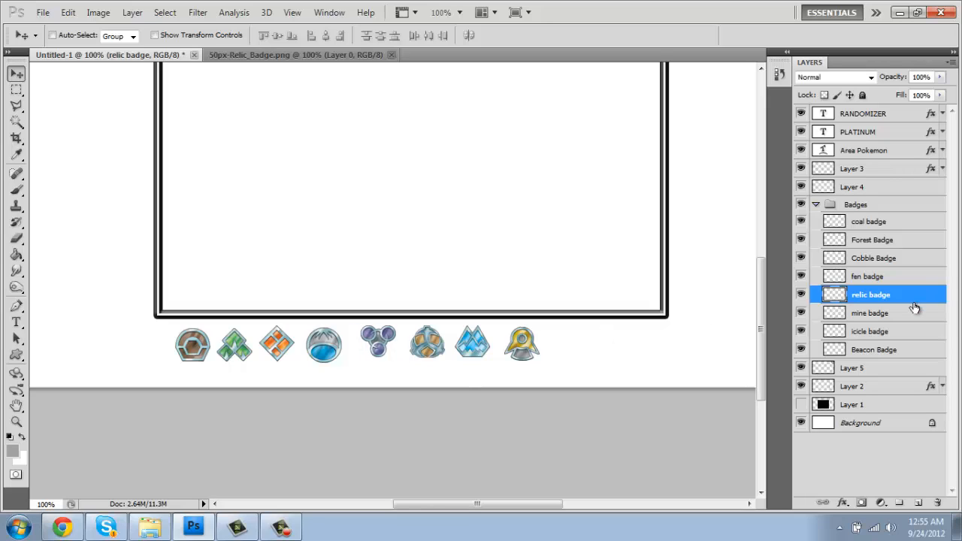
# Step: Align all eight badge layers by their vertical centers to a rectangular selection around the strip below the frame
pyautogui.press('m')
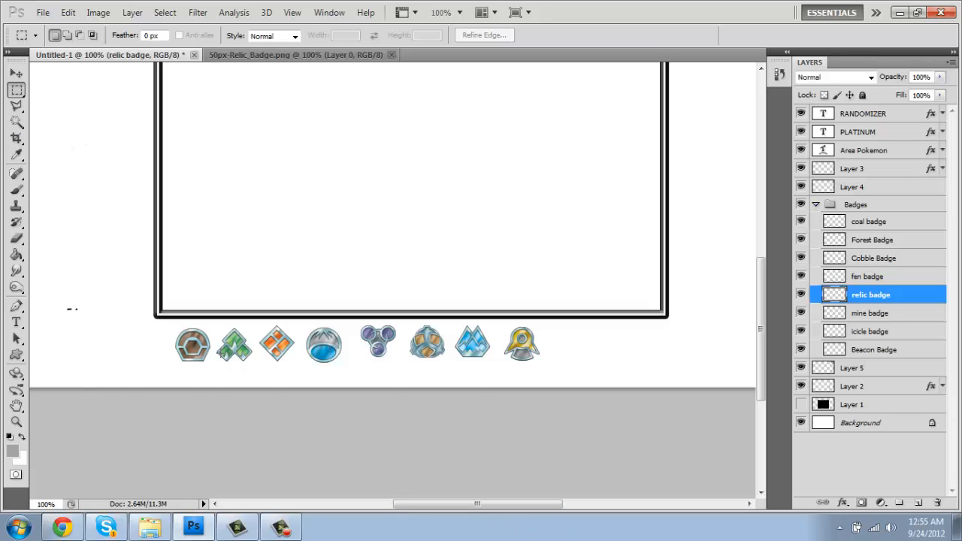
pyautogui.moveTo(596, 437); pyautogui.dragTo(754, 444)
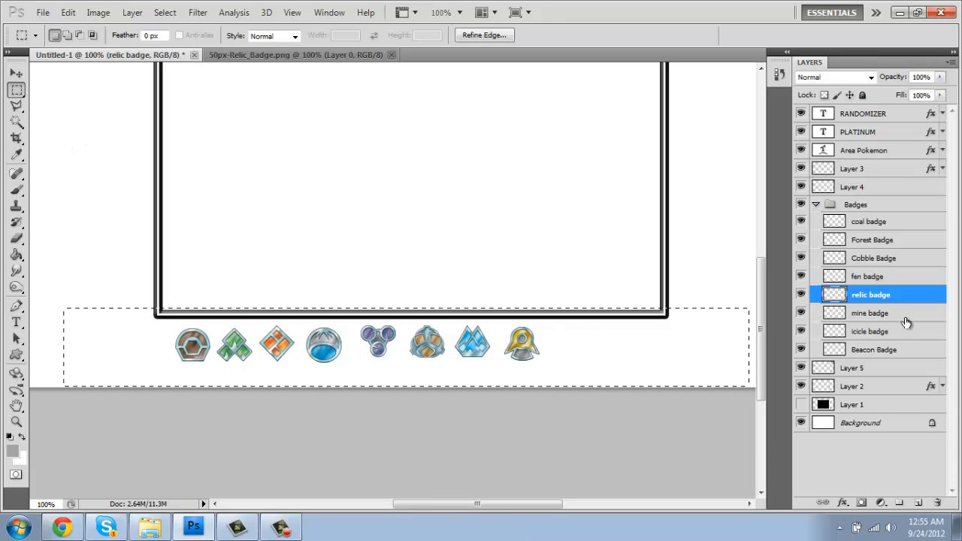
pyautogui.click(880, 351)
pyautogui.keyDown('shift'); pyautogui.click(879, 221); pyautogui.keyUp('shift')
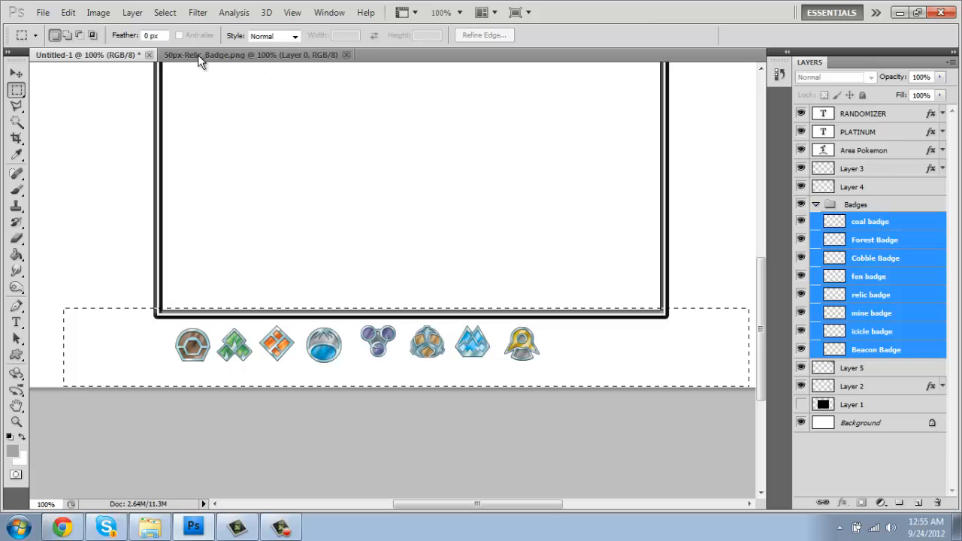
pyautogui.click(16, 73)
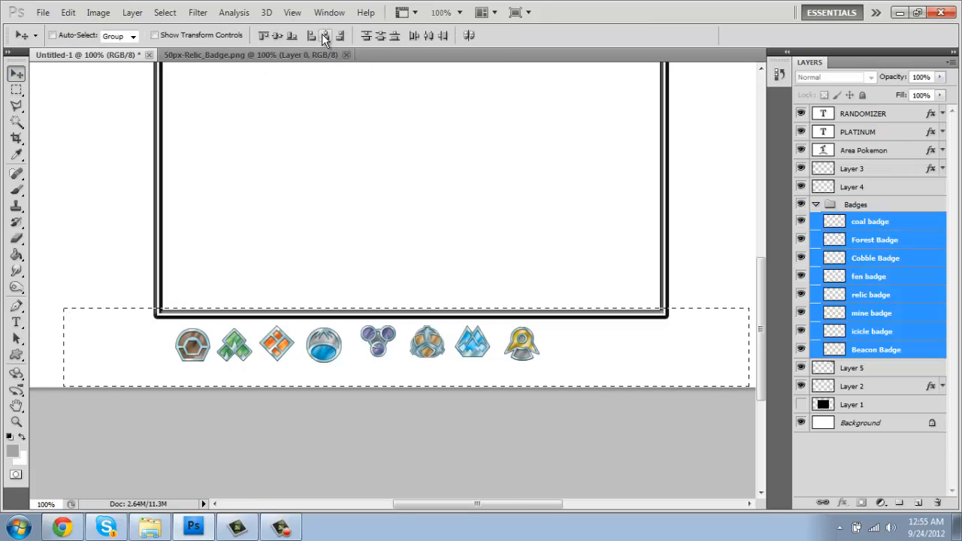
pyautogui.click(278, 35)
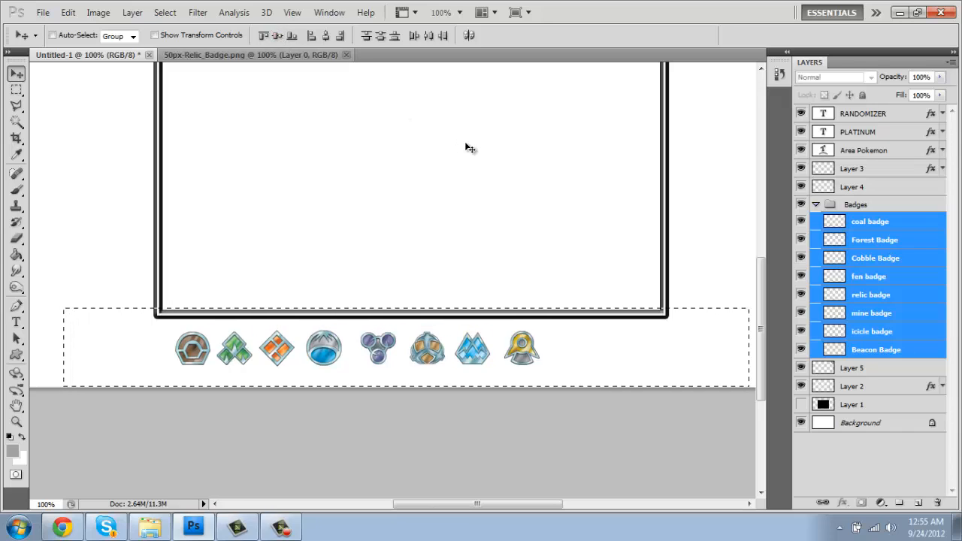
# Step: Clear the selection and shift the whole badge row right so it is centered beneath the frame
pyautogui.press('Right')
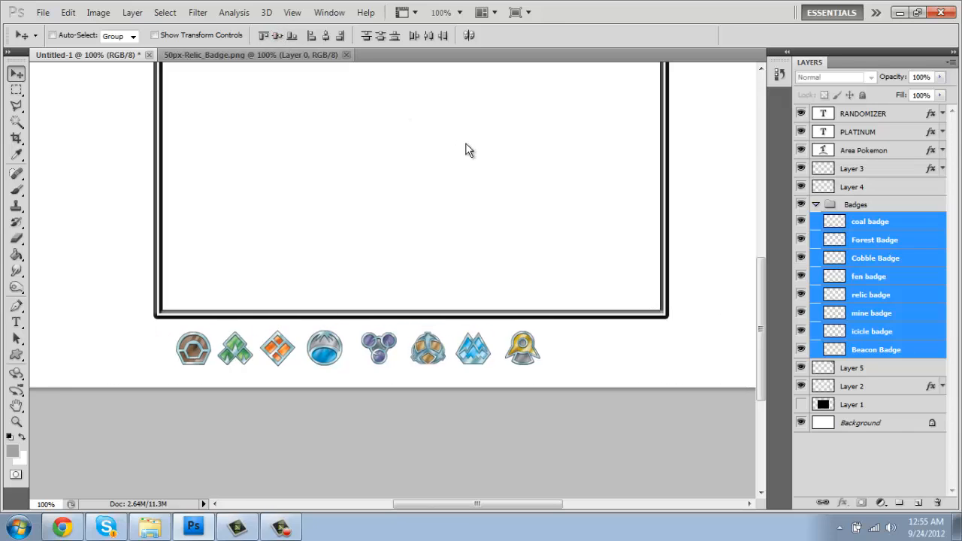
pyautogui.press('Right')
pyautogui.press('Right')
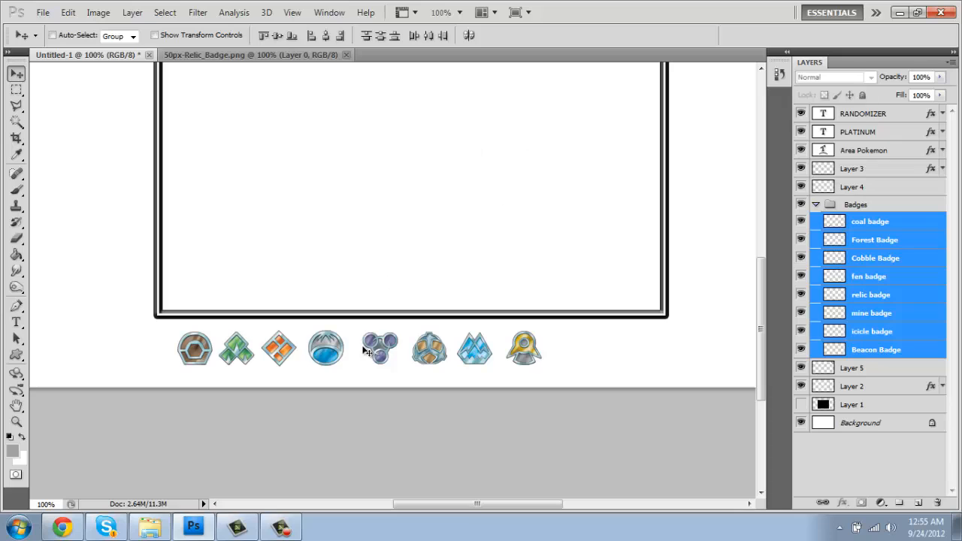
pyautogui.moveTo(367, 351); pyautogui.dragTo(421, 348)
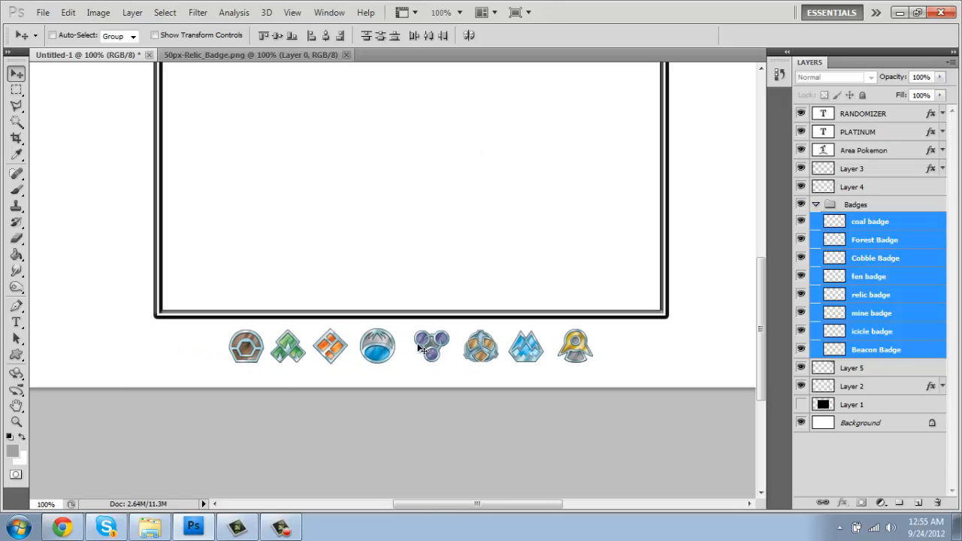
# Step: Show the grid over the canvas as a guide for badge spacing
pyautogui.hotkey('ctrl', "'")
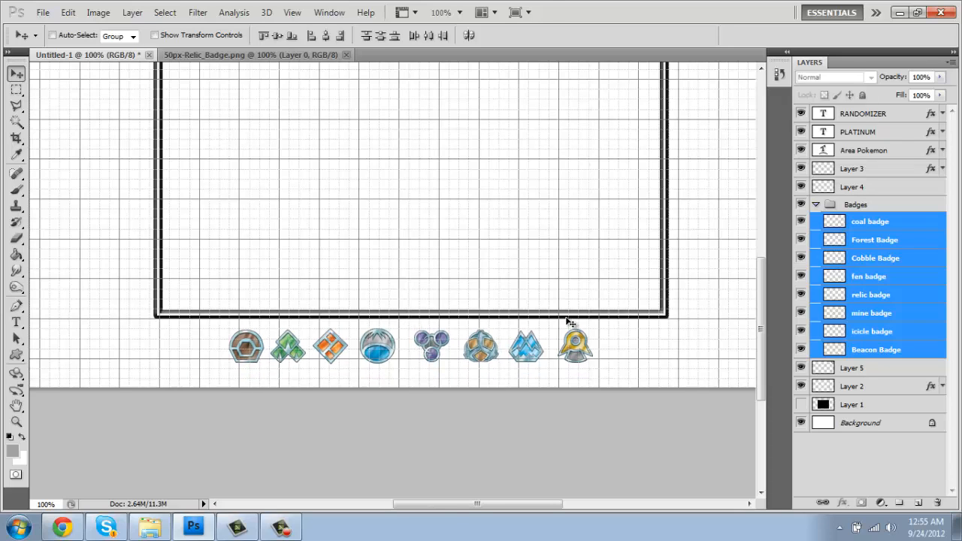
pyautogui.hotkey('ctrl', "'")
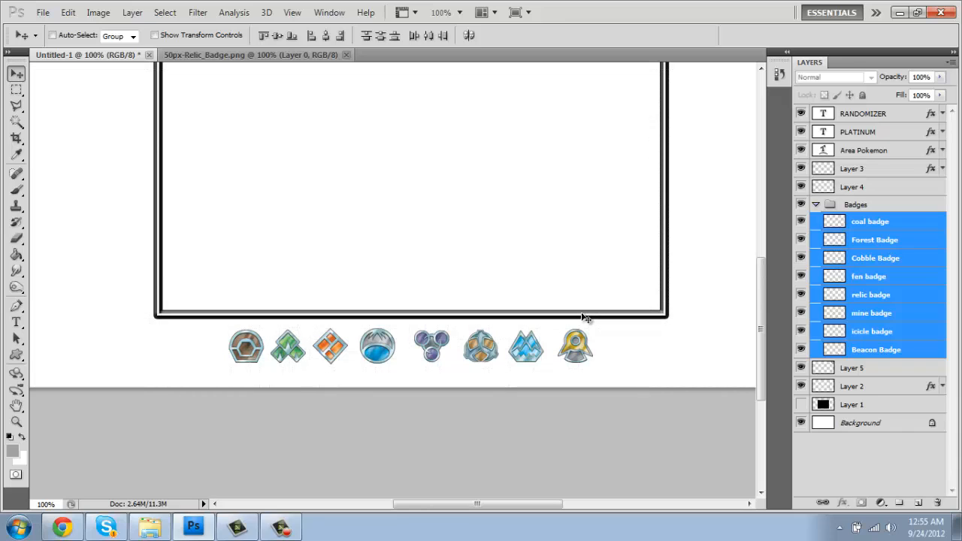
pyautogui.hotkey('ctrl', "'")
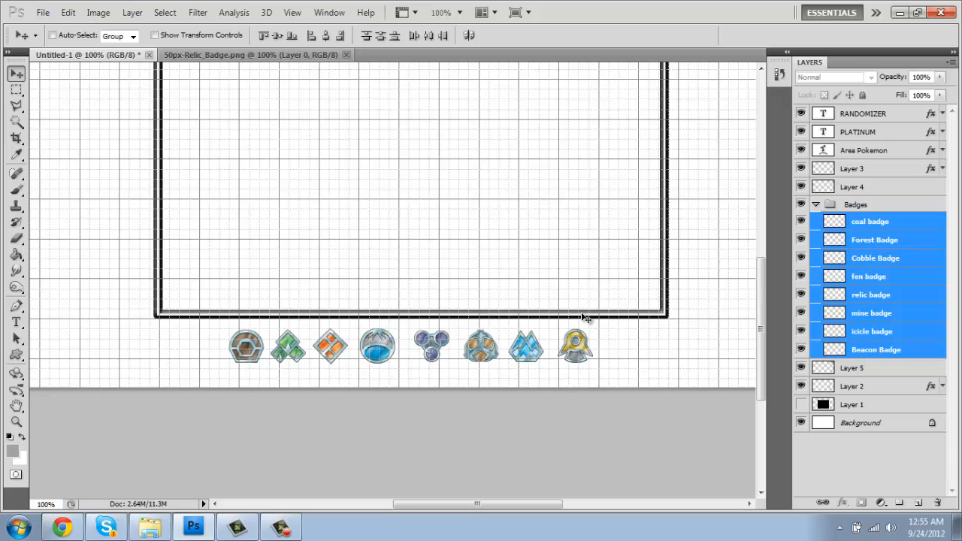
# Step: Nudge the coal badge a few pixels left to widen its gap from the Forest Badge
pyautogui.click(911, 239)
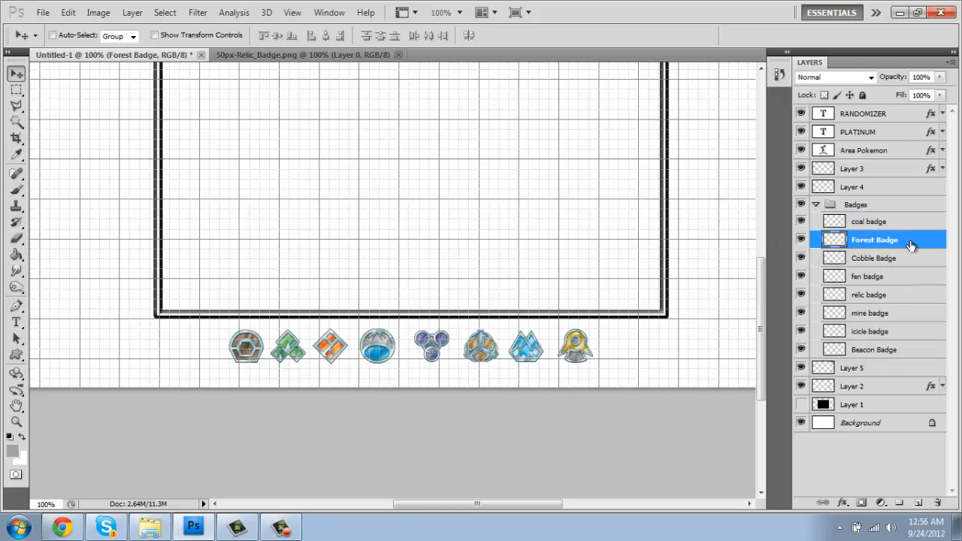
pyautogui.click(874, 221)
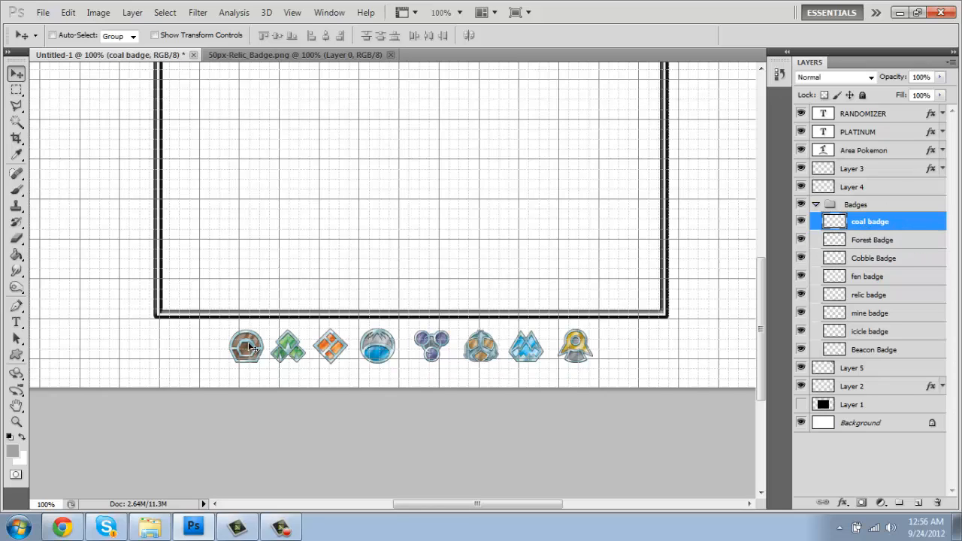
pyautogui.press('Left')
pyautogui.press('Left')
pyautogui.press('Left')
pyautogui.press('Left')
pyautogui.press('Left')
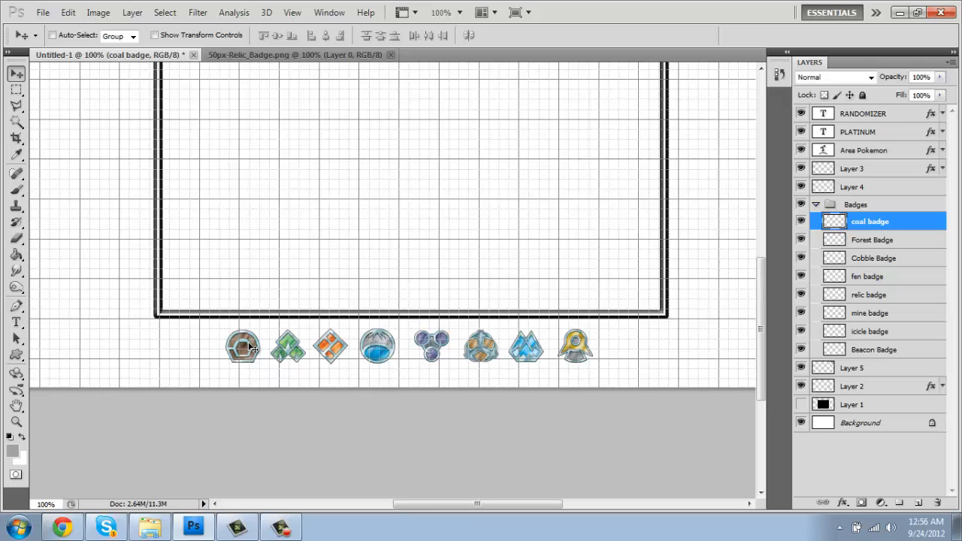
pyautogui.press('Left')
pyautogui.press('Left')
# Step: Nudge the Cobble Badge about 3 pixels right to even its gap from the Forest Badge
pyautogui.click(861, 242)
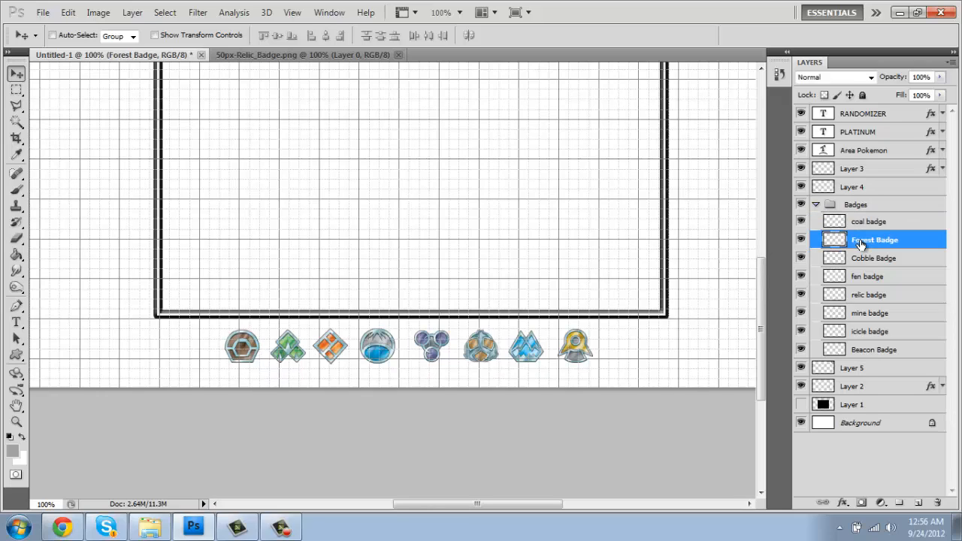
pyautogui.press('Left')
pyautogui.press('Right')
pyautogui.click(891, 261)
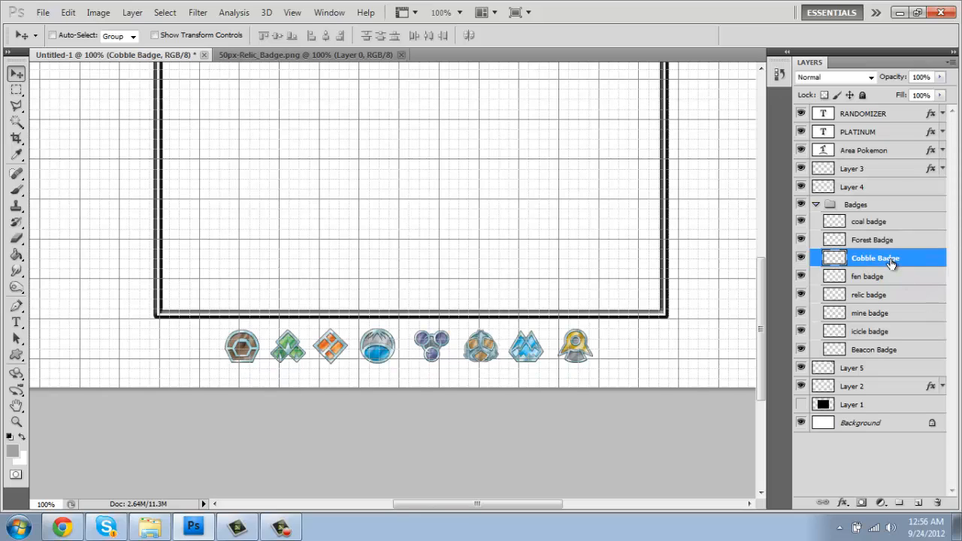
pyautogui.press('Right')
pyautogui.press('Right')
pyautogui.press('Right')
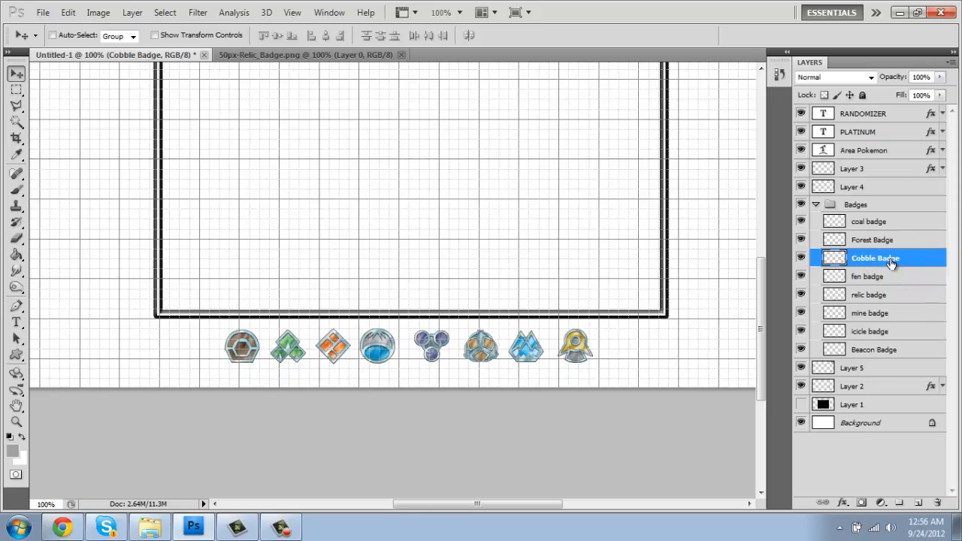
# Step: Nudge the fen badge slightly right to even its gap from the Cobble Badge
pyautogui.click(885, 277)
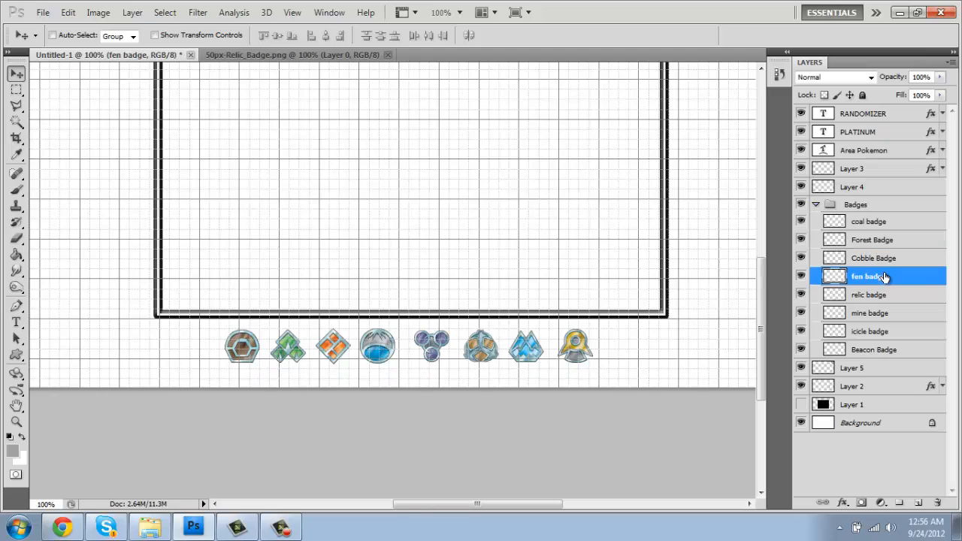
pyautogui.press('Right')
pyautogui.press('Right')
pyautogui.press('Right')
pyautogui.press('Right')
# Step: Nudge the relic badge left until it sits close beside the fen badge with matching spacing
pyautogui.click(869, 302)
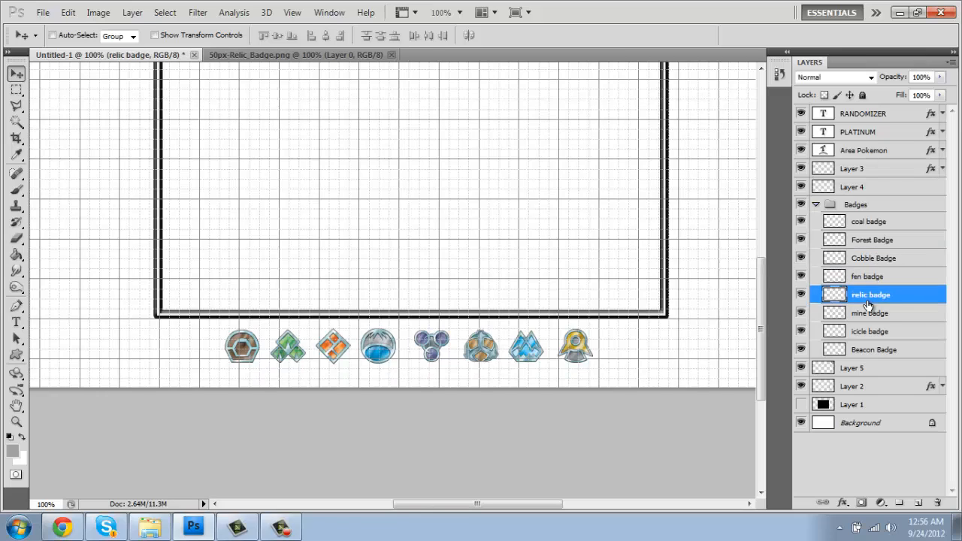
pyautogui.press('Left')
pyautogui.press('Left')
pyautogui.press('Left')
pyautogui.press('Left')
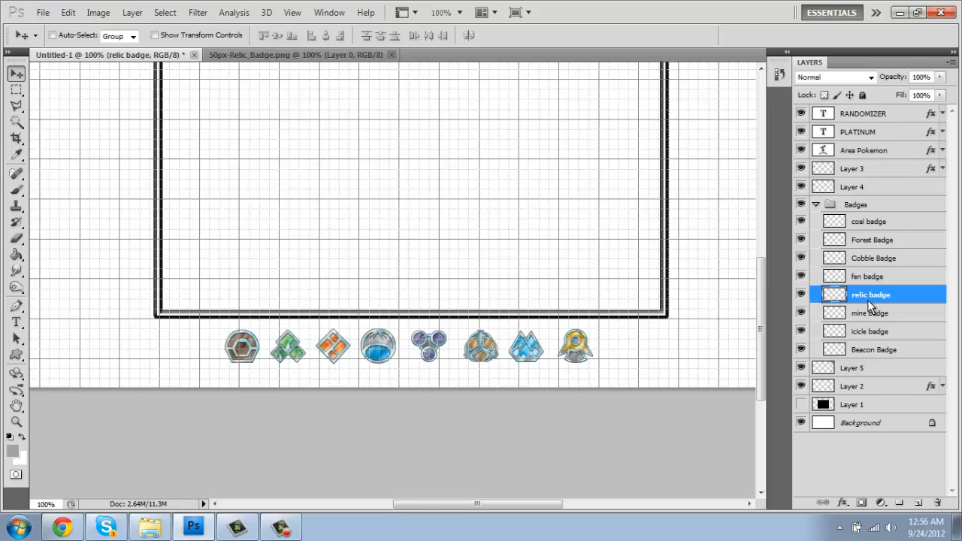
pyautogui.press('Left')
pyautogui.press('Left')
pyautogui.press('Left')
pyautogui.press('Left')
pyautogui.press('Left')
pyautogui.press('Left')
pyautogui.press('Left')
pyautogui.press('Left')
pyautogui.press('Left')
pyautogui.press('Left')
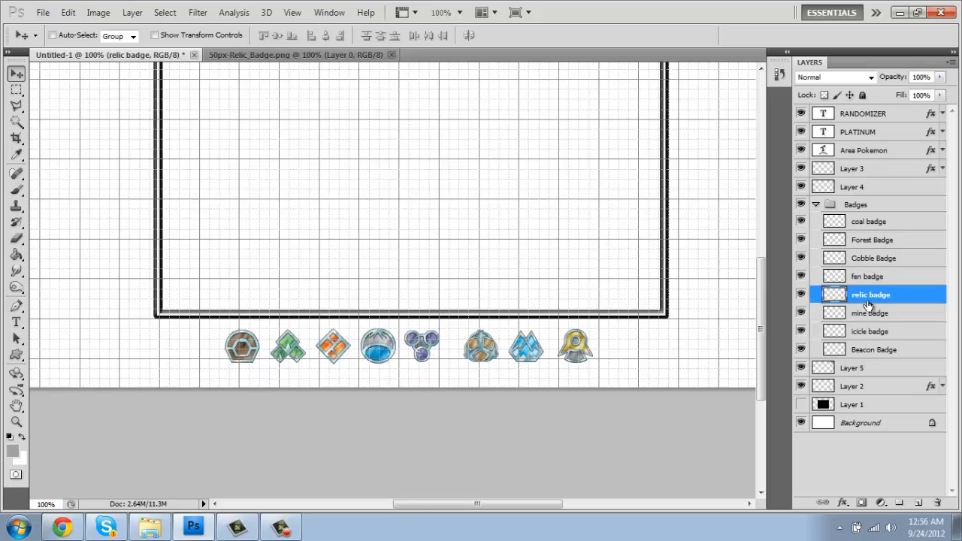
# Step: Nudge the mine badge left until its gap from the relic badge matches the spacing of the other badges
pyautogui.click(869, 317)
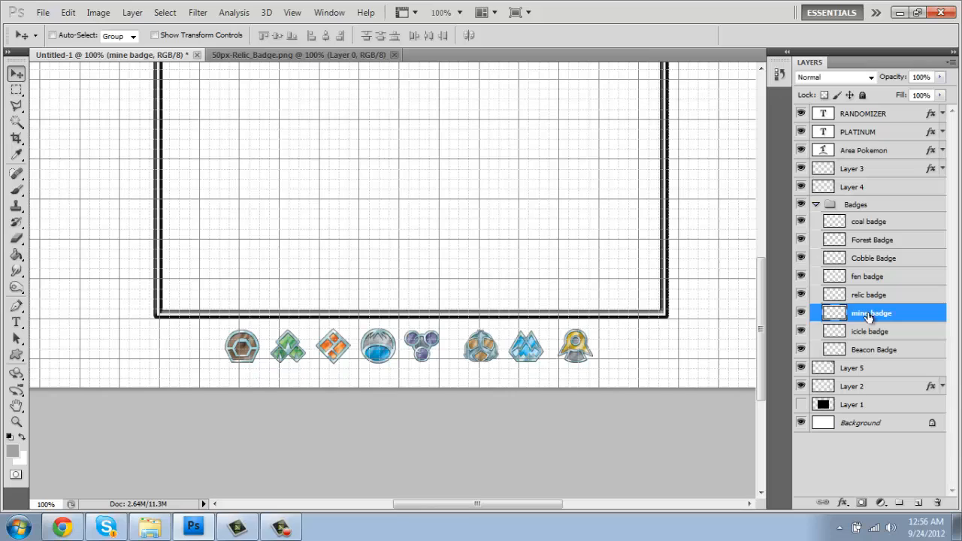
pyautogui.press('Left')
pyautogui.press('Left')
pyautogui.press('Left')
pyautogui.press('Left')
pyautogui.press('Left')
pyautogui.press('Left')
pyautogui.press('Left')
pyautogui.press('Left')
pyautogui.press('Left')
pyautogui.press('Left')
pyautogui.press('Left')
pyautogui.press('Left')
pyautogui.press('Left')
pyautogui.press('Left')
pyautogui.press('Left')
pyautogui.press('Left')
pyautogui.press('Left')
pyautogui.press('Left')
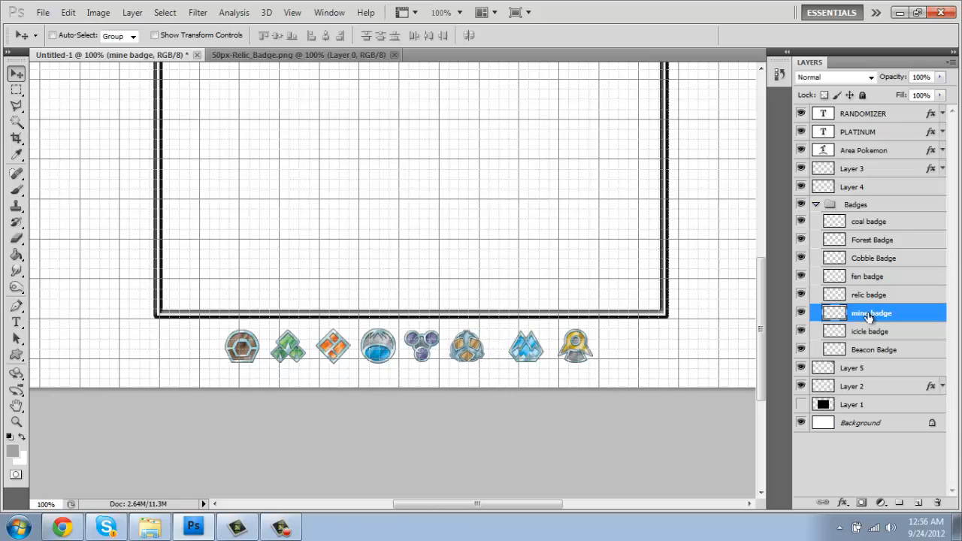
pyautogui.press('Left')
pyautogui.press('Left')
pyautogui.press('Left')
pyautogui.press('Left')
pyautogui.press('Left')
pyautogui.press('Left')
# Step: Nudge the icicle badge left until it sits close beside the mine badge with matching spacing
pyautogui.click(870, 332)
pyautogui.press('Left')
pyautogui.press('Left')
pyautogui.press('Left')
pyautogui.press('Left')
pyautogui.press('Left')
pyautogui.press('Left')
pyautogui.press('Left')
pyautogui.press('Left')
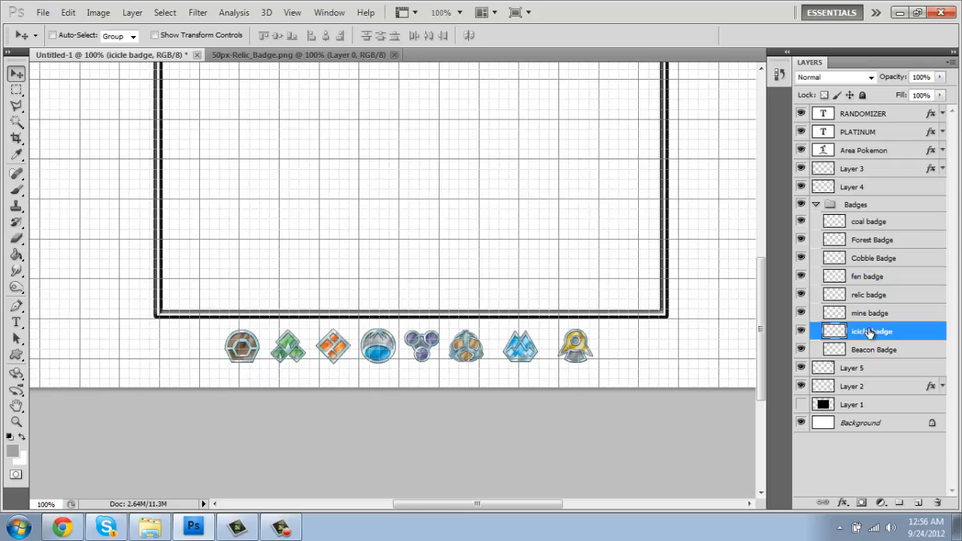
pyautogui.press('Left')
pyautogui.press('Left')
pyautogui.press('Left')
pyautogui.press('Left')
pyautogui.press('Left')
pyautogui.press('Left')
pyautogui.press('Left')
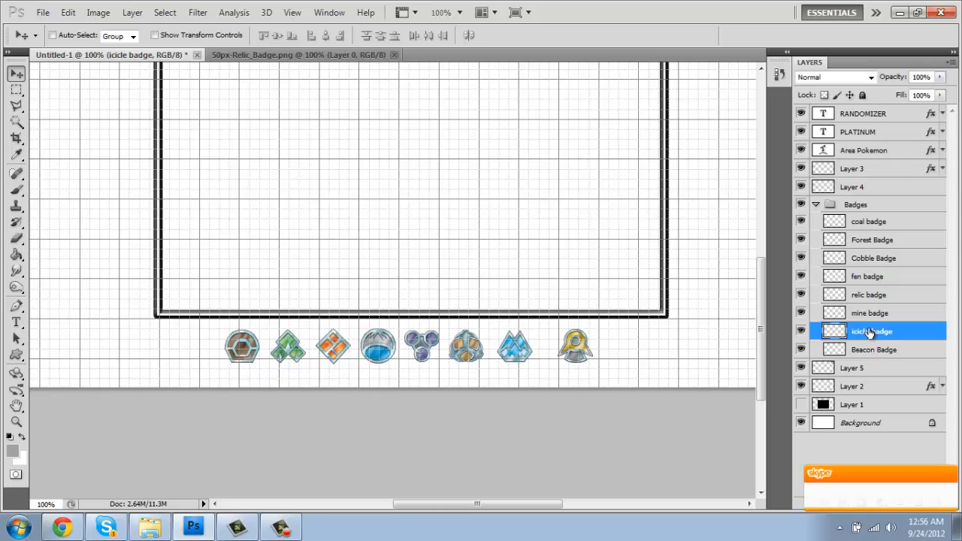
pyautogui.press('Left')
pyautogui.press('Left')
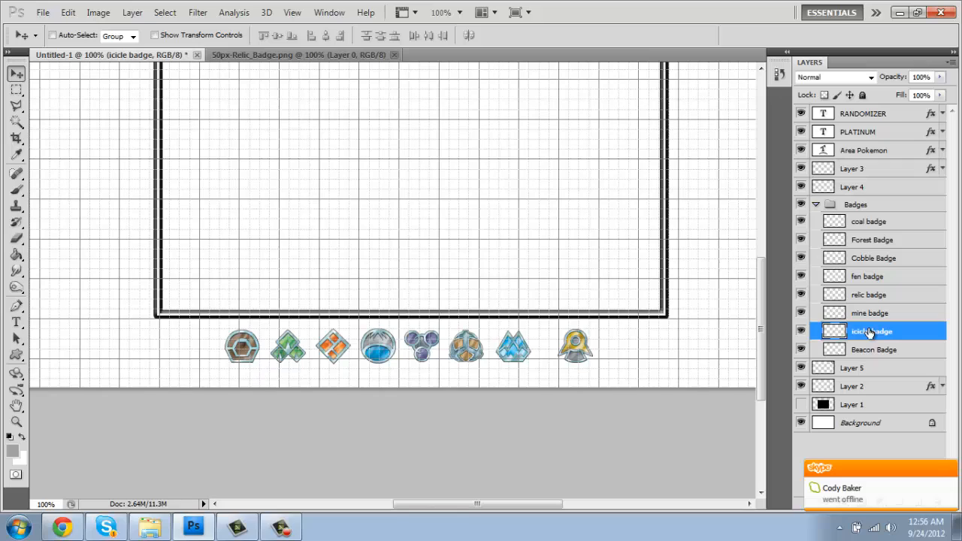
# Step: Nudge the Beacon Badge left to even its gap from the icicle badge, and hide the grid
pyautogui.click(873, 349)
pyautogui.press('Left')
pyautogui.press('Left')
pyautogui.press('Left')
pyautogui.press('Left')
pyautogui.press('Left')
pyautogui.press('Left')
pyautogui.press('Left')
pyautogui.press('Left')
pyautogui.press('Left')
pyautogui.press('Left')
pyautogui.press('Left')
pyautogui.press('Left')
pyautogui.press('Left')
pyautogui.press('Left')
pyautogui.press('Left')
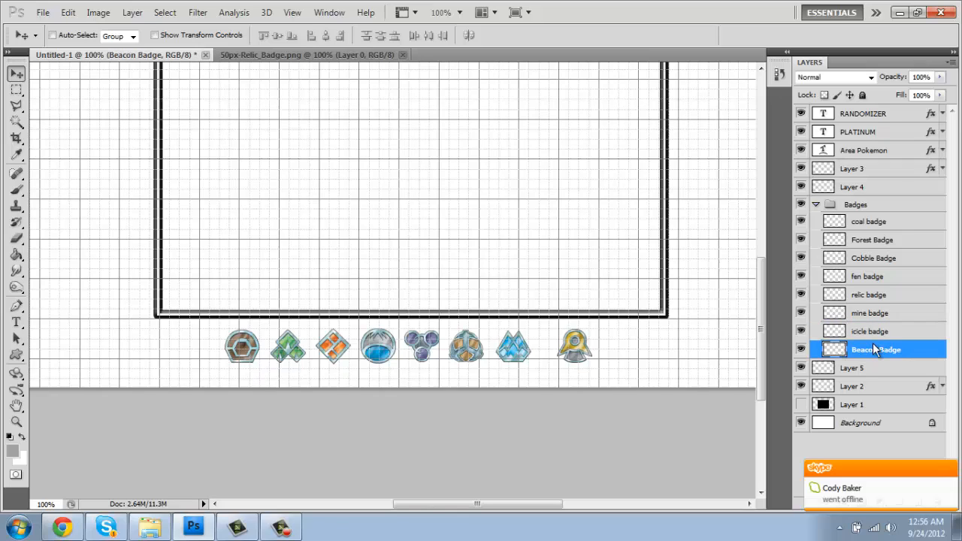
pyautogui.press('Left')
pyautogui.press('Left')
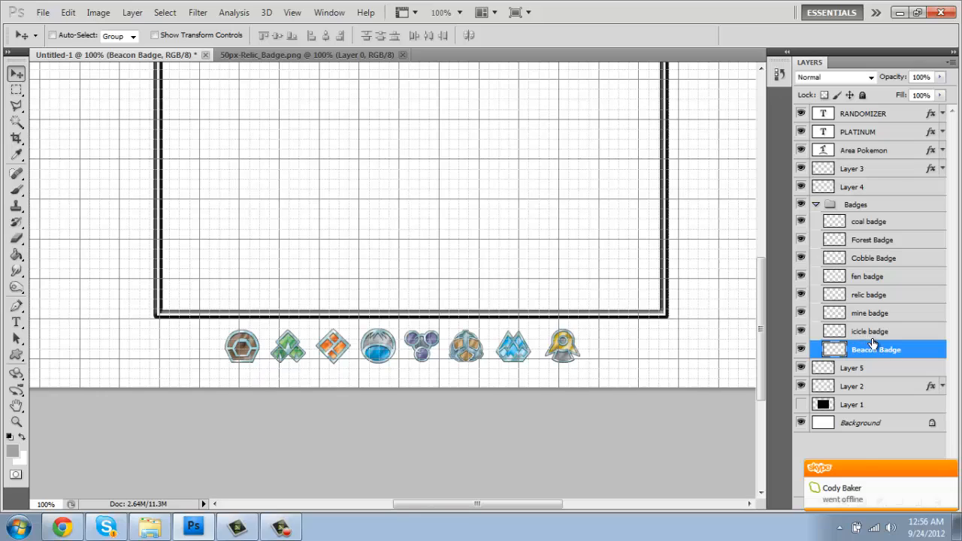
pyautogui.hotkey('ctrl', "'")
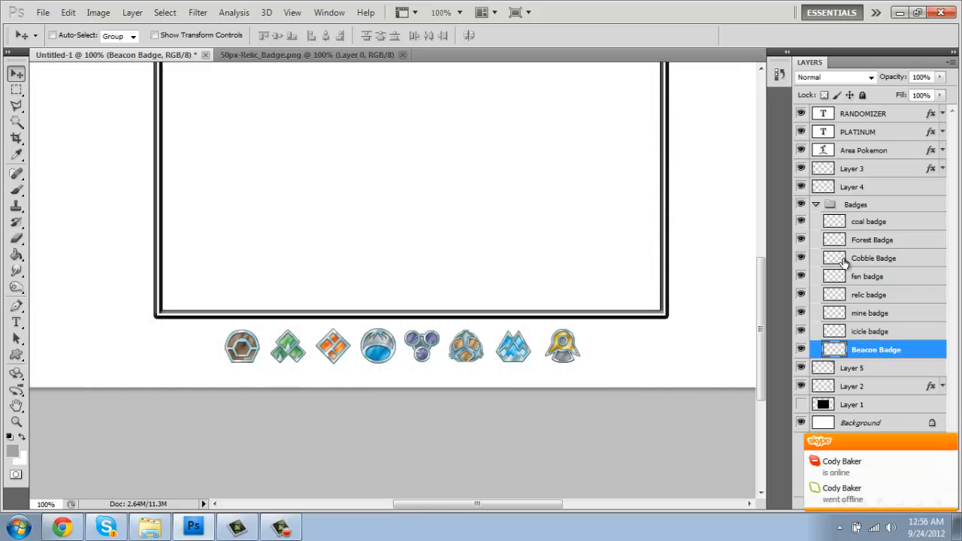
pyautogui.click(905, 223)
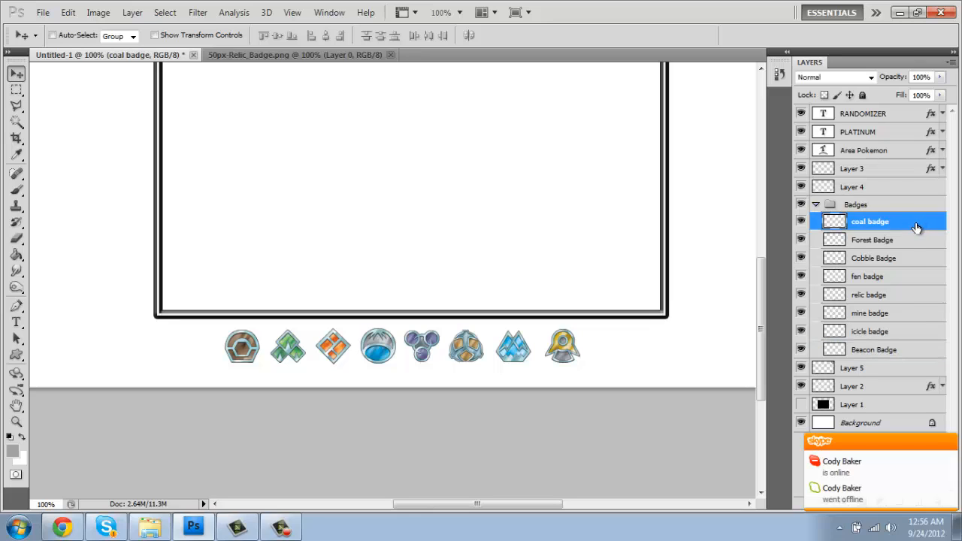
pyautogui.doubleClick(915, 228)
pyautogui.click(926, 200)
pyautogui.doubleClick(931, 222)
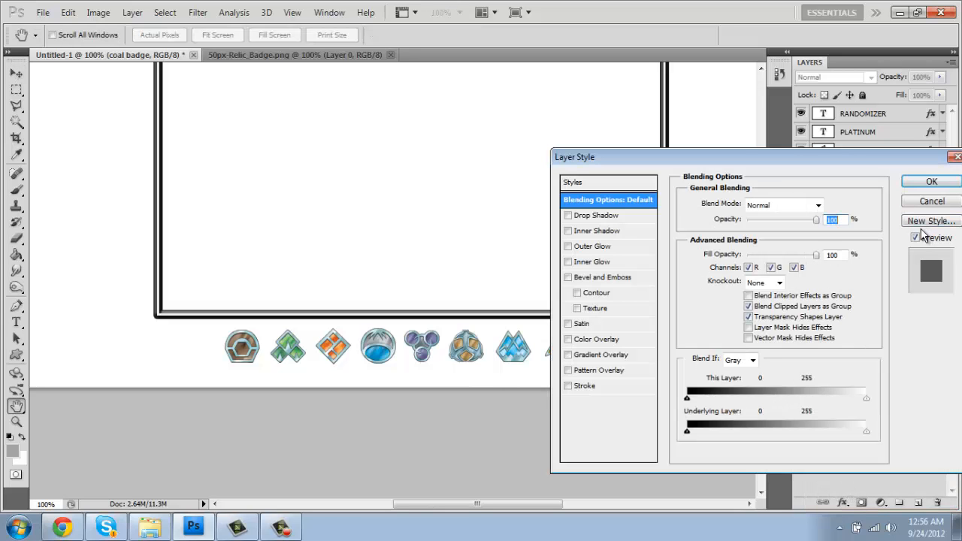
pyautogui.click(933, 201)
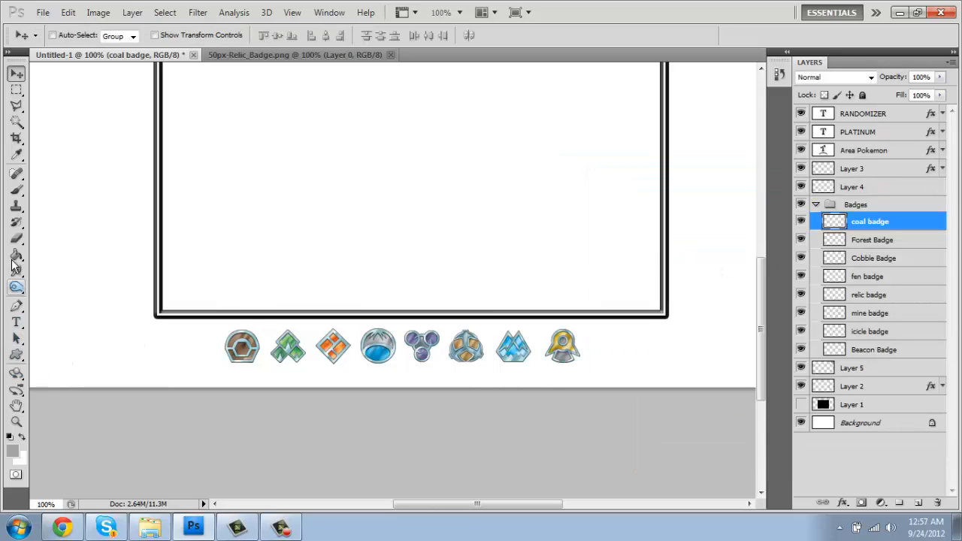
# Step: Look through the custom shape presets and the pen tool variants for a suitable drawing tool
pyautogui.click(16, 355)
pyautogui.click(293, 36)
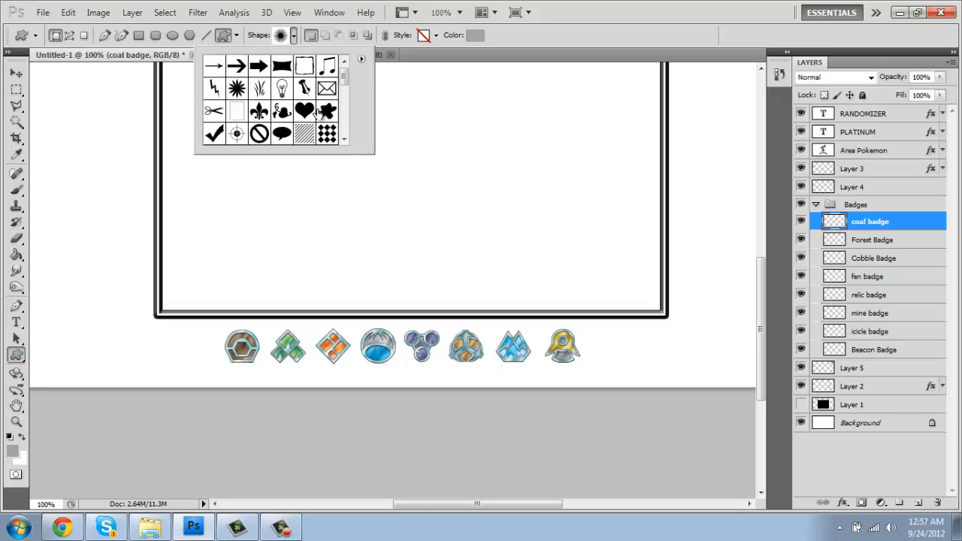
pyautogui.moveTo(347, 80)
pyautogui.mouseDown()
pyautogui.moveTo(367, 134)
pyautogui.moveTo(344, 98)
pyautogui.moveTo(345, 78)
pyautogui.moveTo(356, 81)
pyautogui.mouseUp()
pyautogui.click(16, 306)
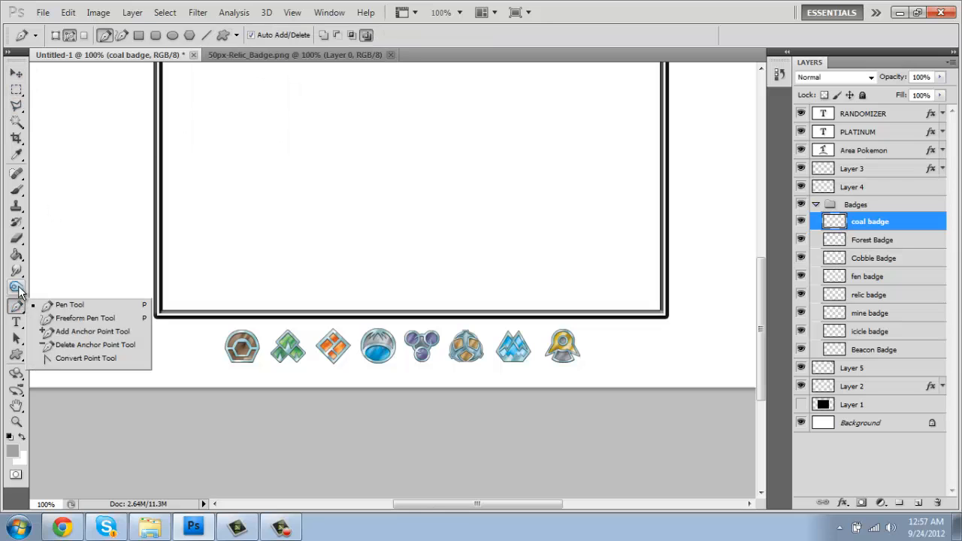
# Step: Draw a grey five-sided polygon with the Polygon tool over the frame's lower-left corner and the first badges
pyautogui.click(18, 289)
pyautogui.click(17, 354)
pyautogui.click(20, 308)
pyautogui.click(17, 354)
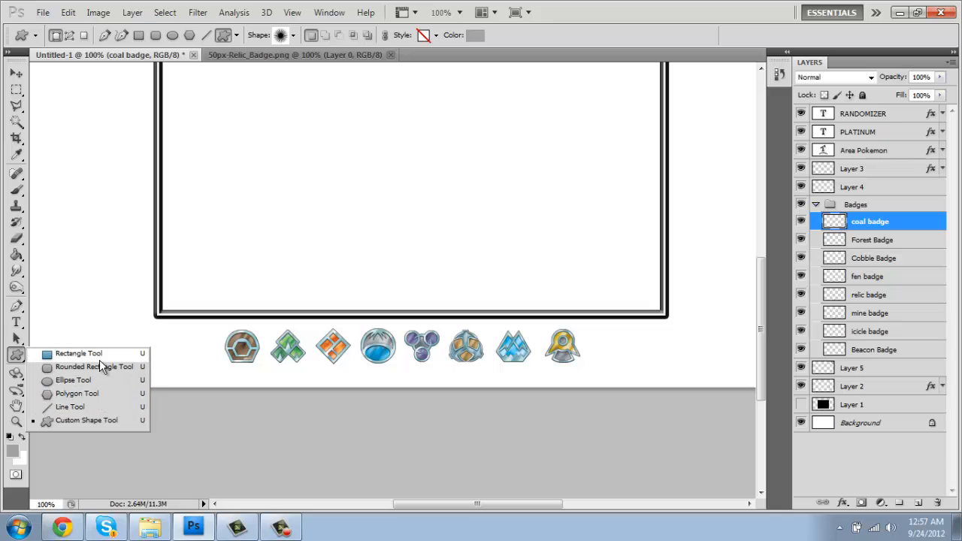
pyautogui.click(98, 391)
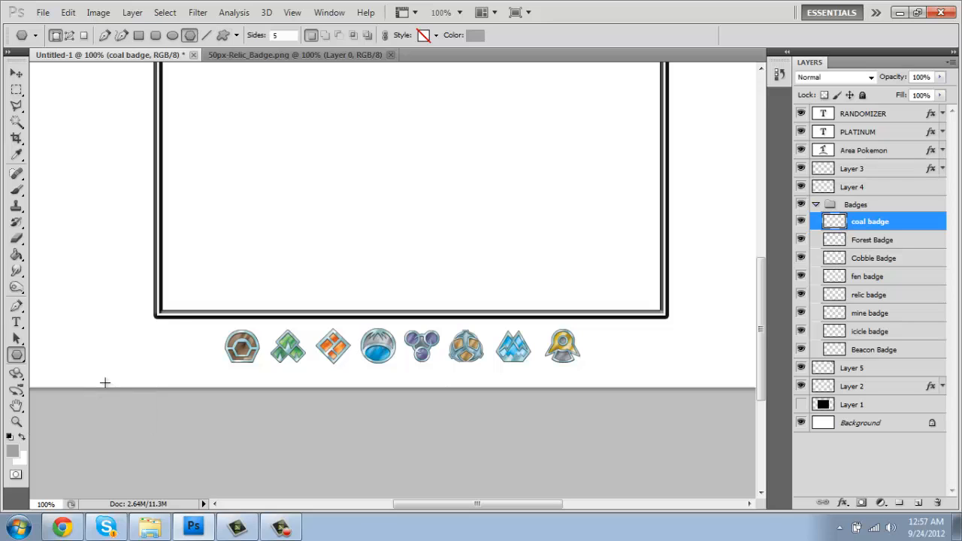
pyautogui.moveTo(269, 348); pyautogui.dragTo(314, 279)
# Step: Transform the pentagon to about 171% width, 159% height and -89° rotation, pointing upward and spanning the badge row
pyautogui.hotkey('ctrl', 't')
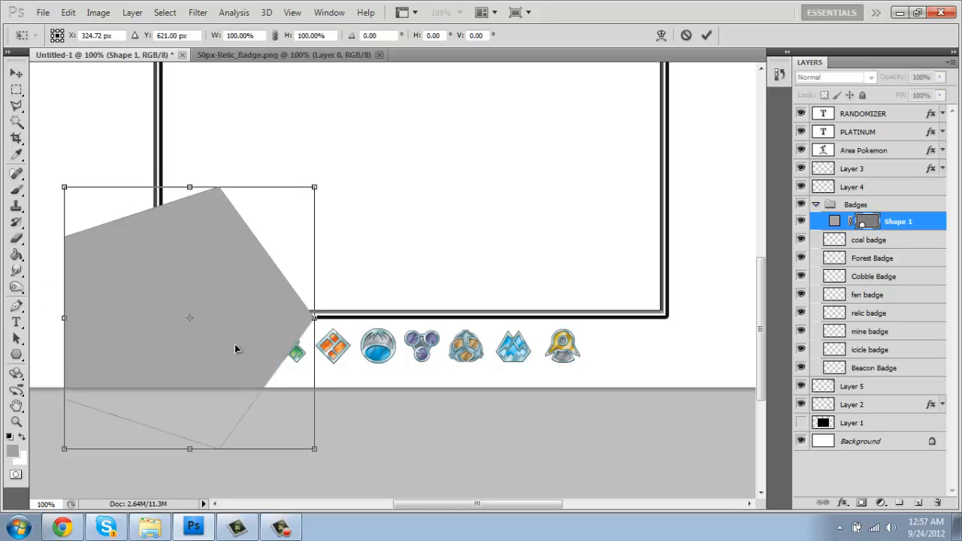
pyautogui.moveTo(235, 344); pyautogui.dragTo(336, 344)
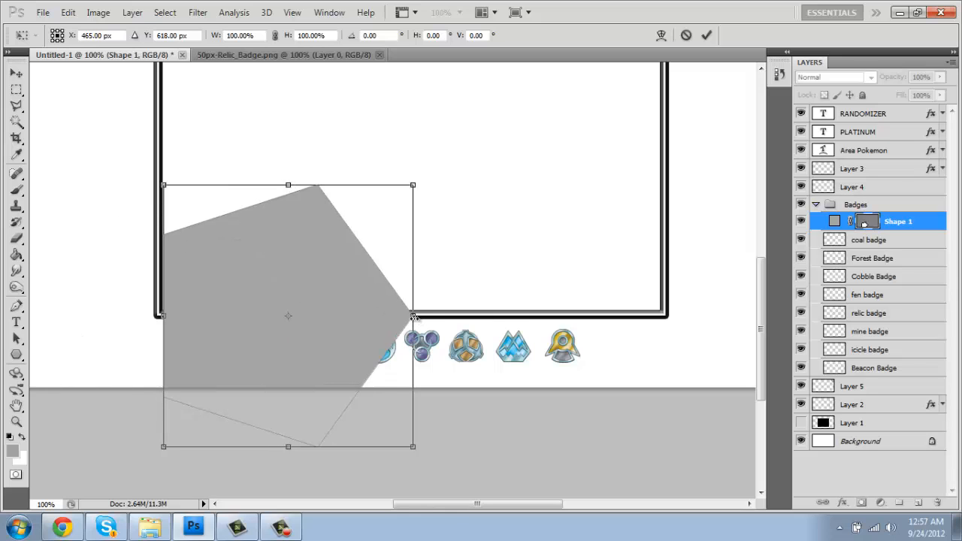
pyautogui.moveTo(412, 315); pyautogui.dragTo(660, 328)
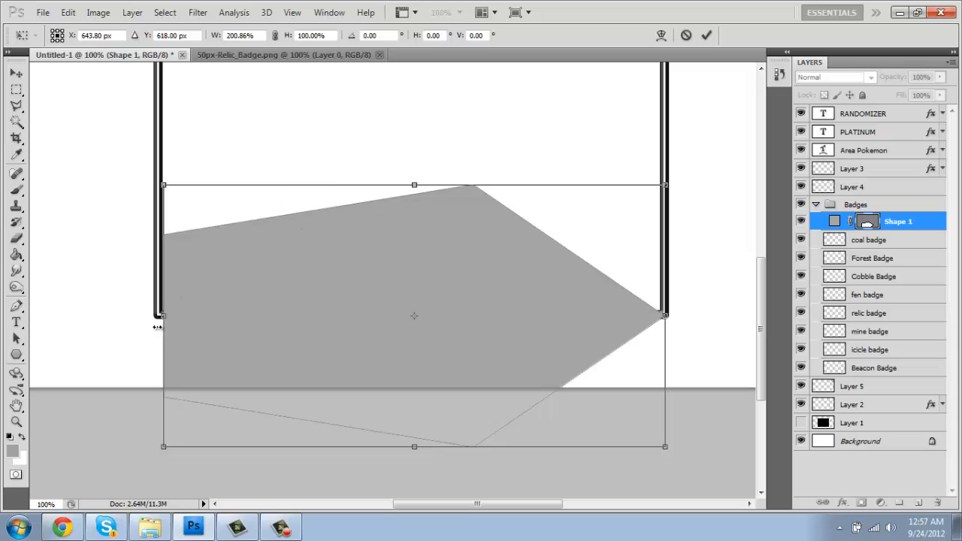
pyautogui.moveTo(164, 315); pyautogui.dragTo(239, 315)
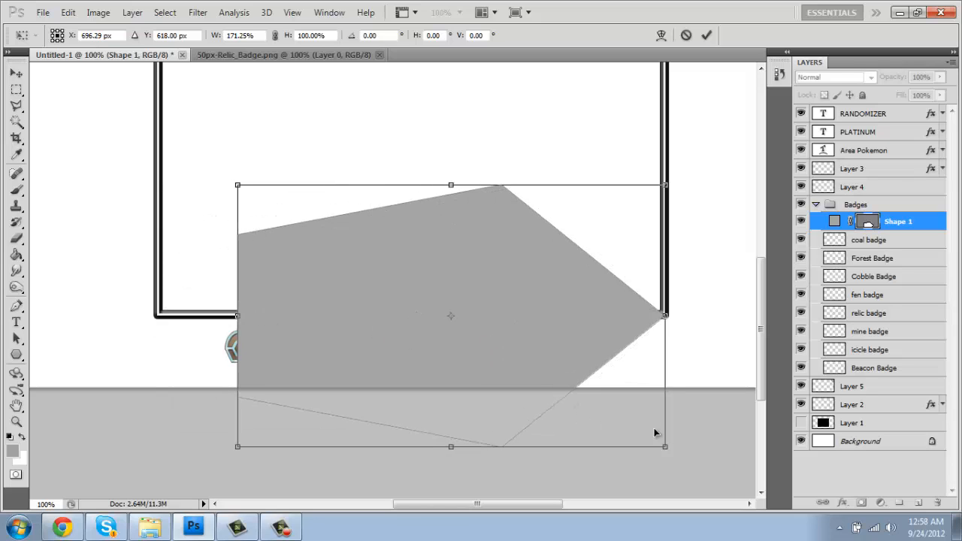
pyautogui.moveTo(671, 456); pyautogui.dragTo(557, 163)
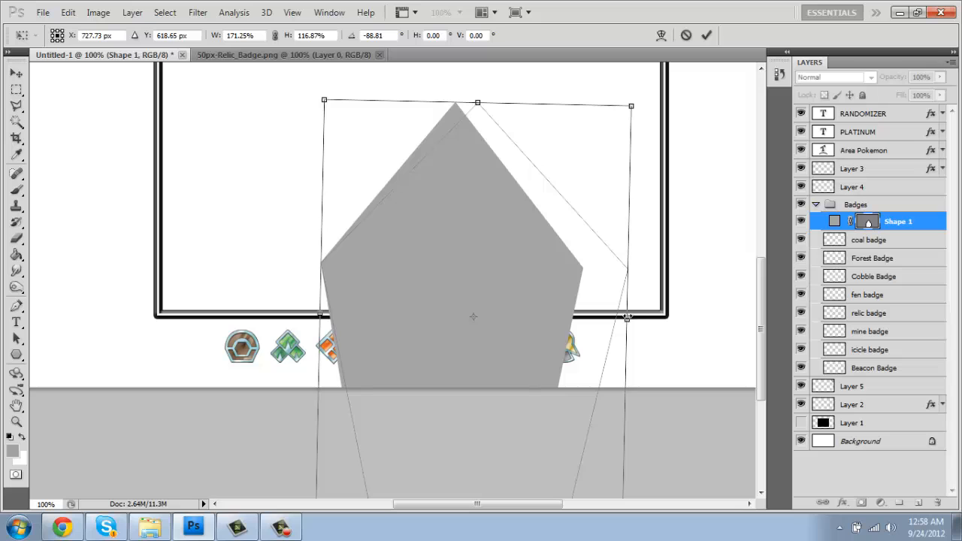
pyautogui.moveTo(627, 317); pyautogui.dragTo(609, 319)
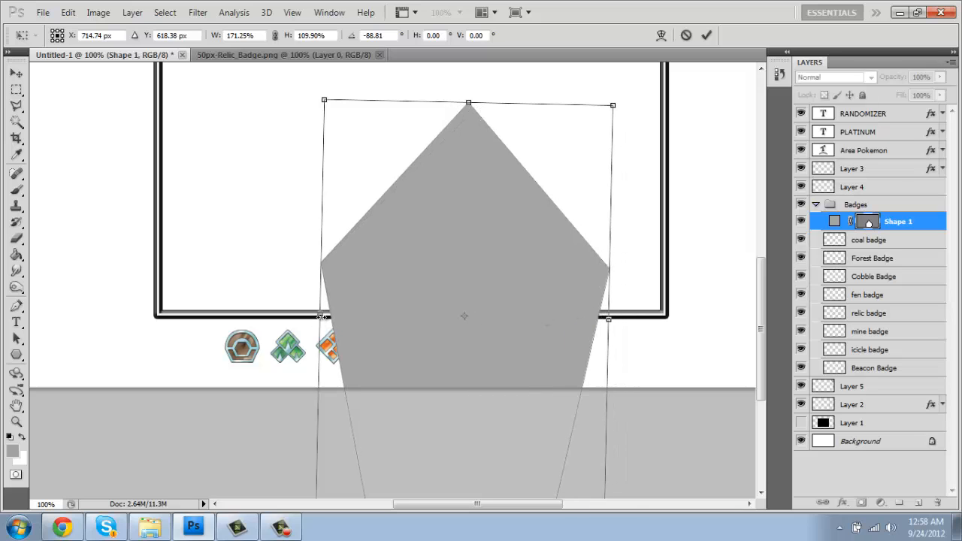
pyautogui.moveTo(320, 317); pyautogui.dragTo(188, 337)
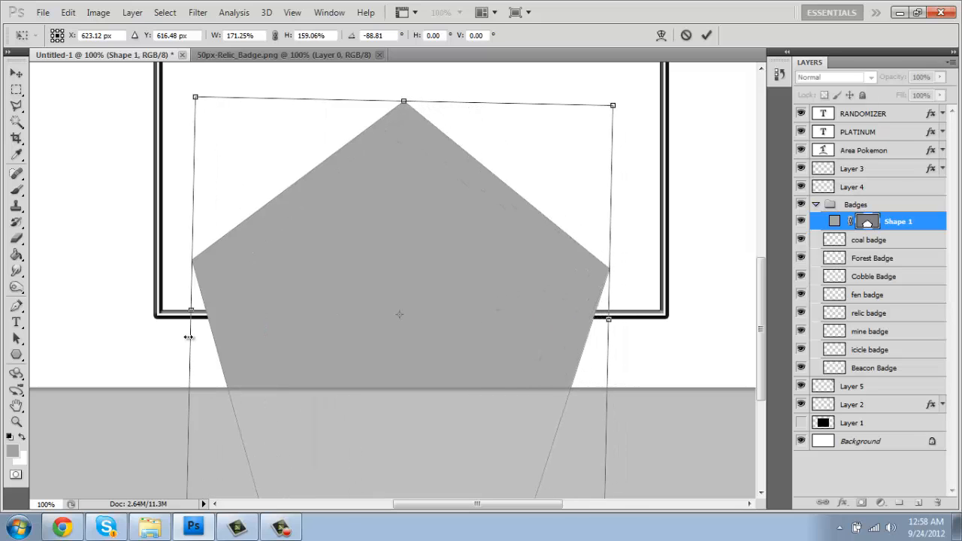
pyautogui.press('Return')
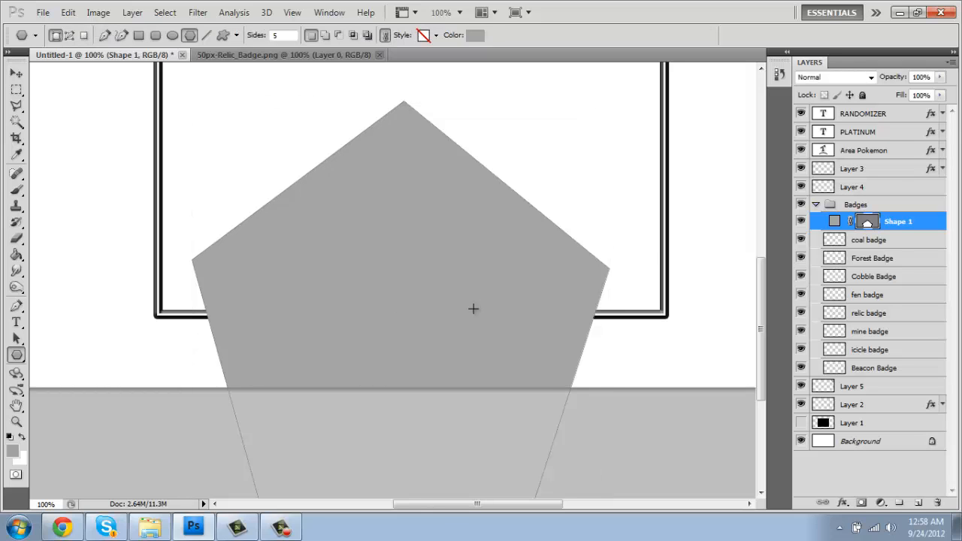
# Step: Move the Shape 1 layer directly below Layer 2 and nudge the pentagon 4 px to the right
pyautogui.moveTo(900, 236); pyautogui.dragTo(929, 413)
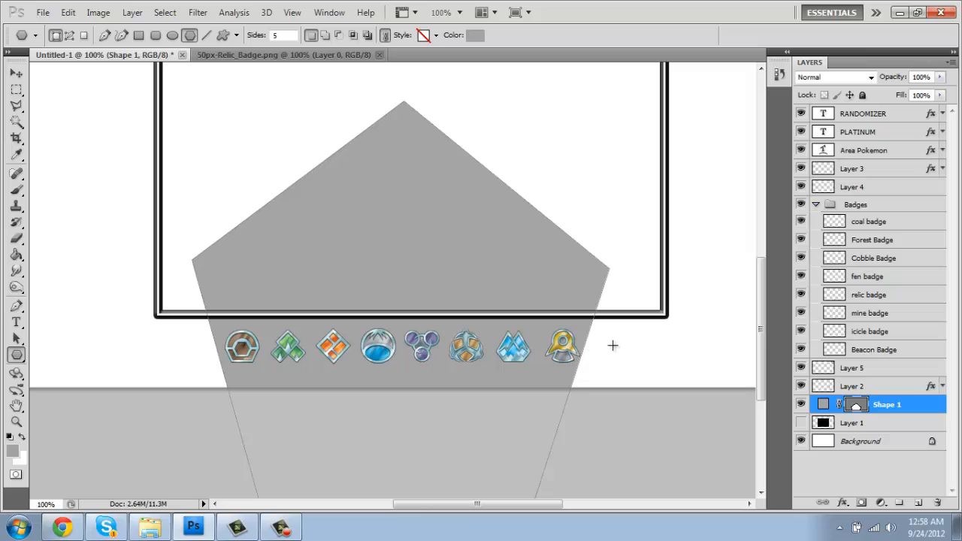
pyautogui.press('v')
pyautogui.press('Right')
pyautogui.press('Right')
pyautogui.press('Right')
pyautogui.press('Right')
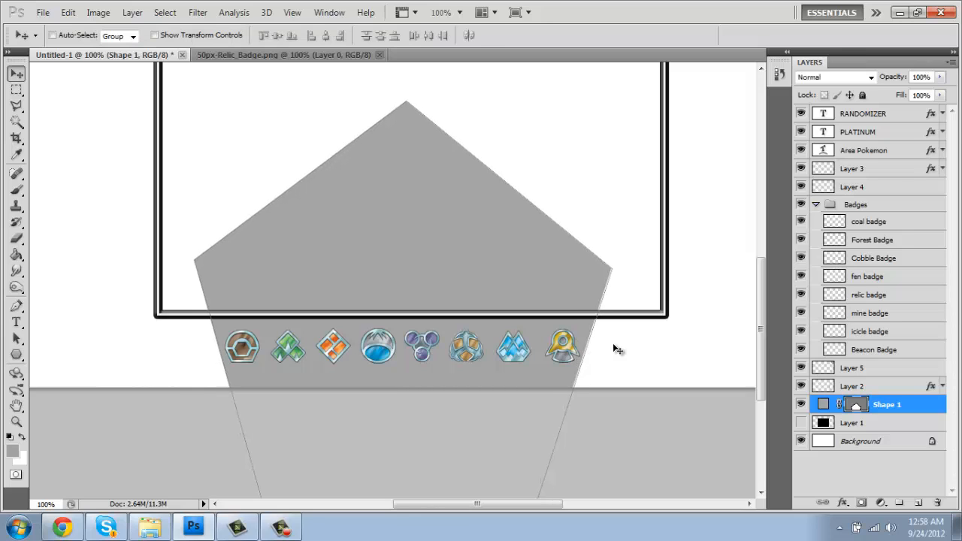
# Step: Marquee-select the full-width strip containing the badges and align the pentagon to its horizontal center
pyautogui.click(15, 406)
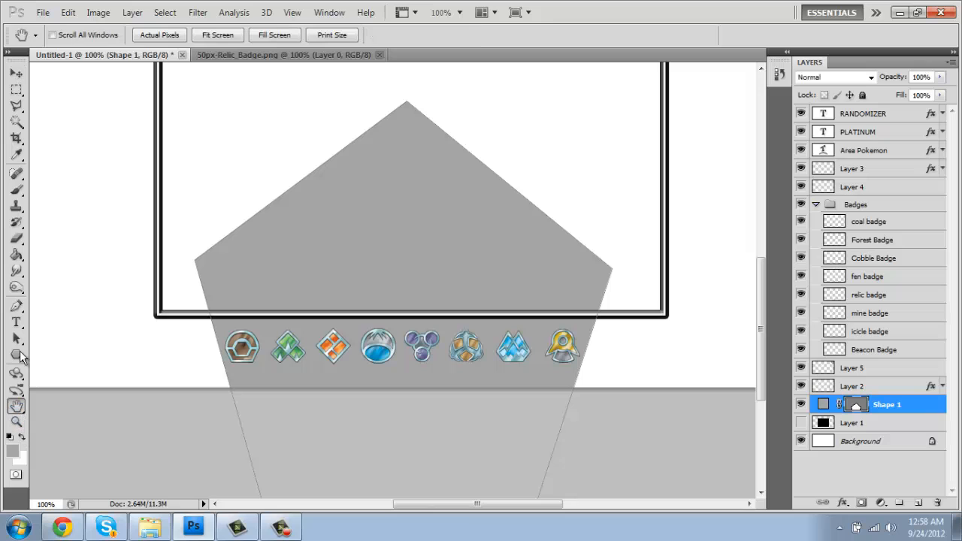
pyautogui.click(16, 422)
pyautogui.click(67, 36)
pyautogui.click(156, 189)
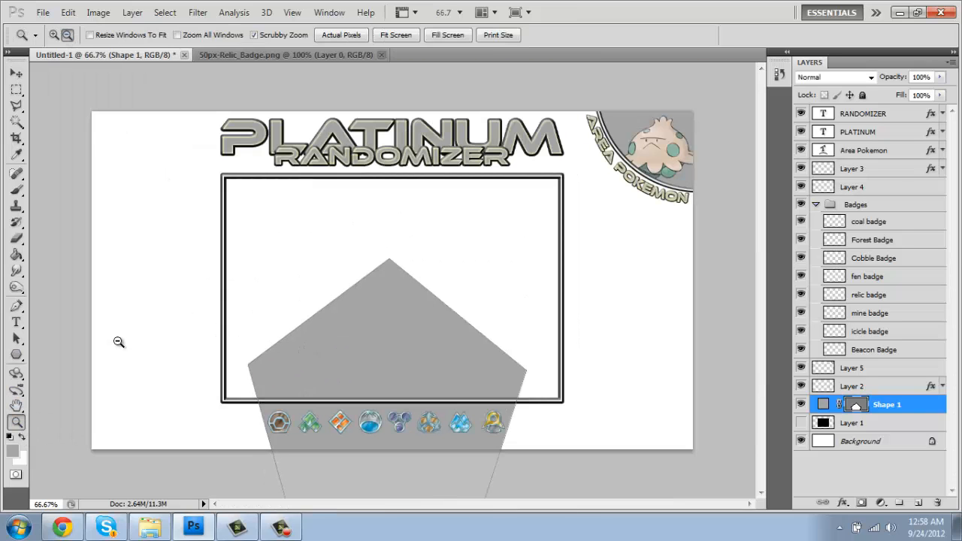
pyautogui.press('m')
pyautogui.moveTo(614, 450); pyautogui.dragTo(696, 452)
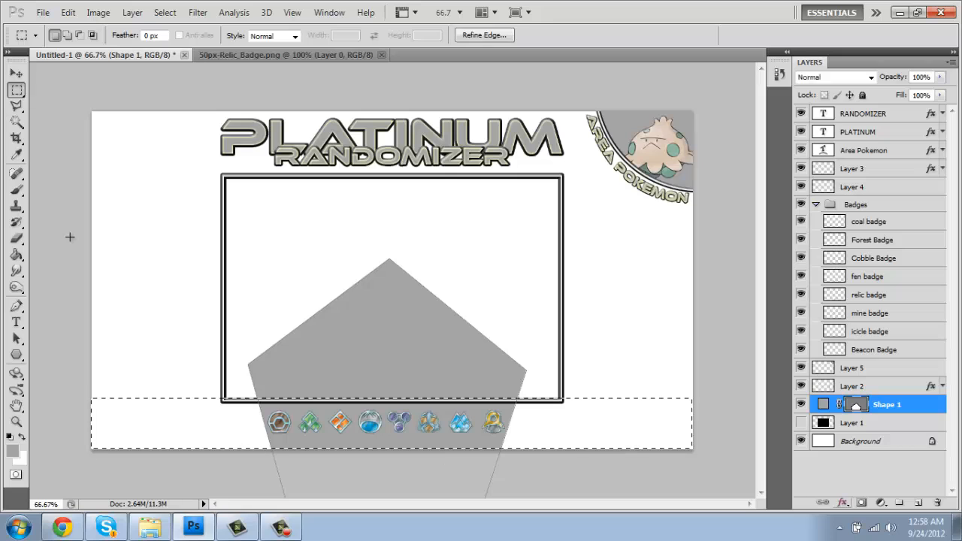
pyautogui.click(16, 73)
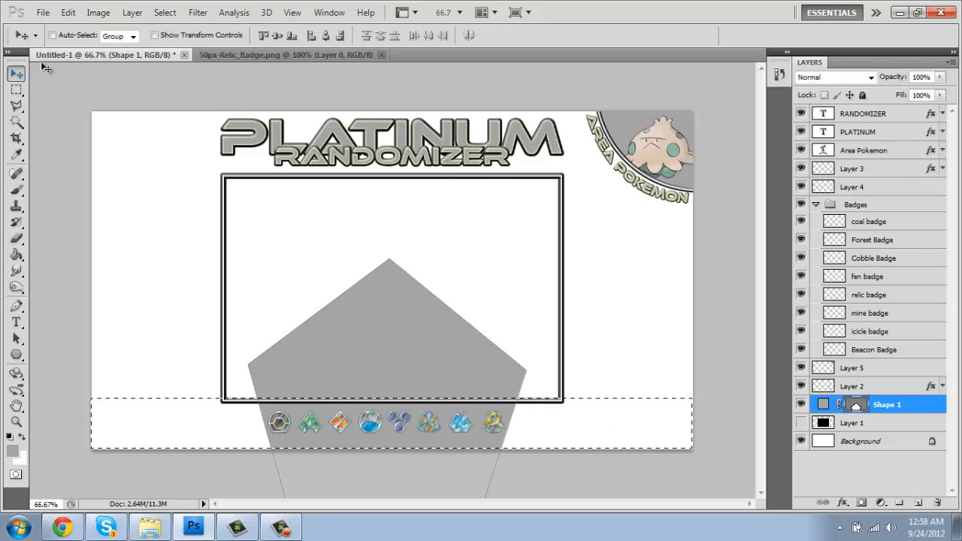
pyautogui.click(325, 35)
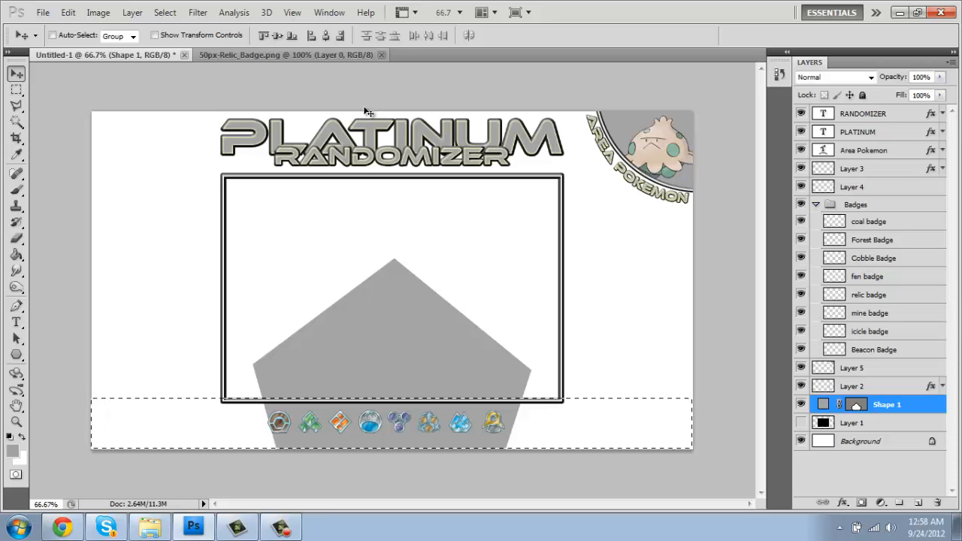
pyautogui.click(871, 351)
pyautogui.keyDown('shift'); pyautogui.click(870, 224); pyautogui.keyUp('shift')
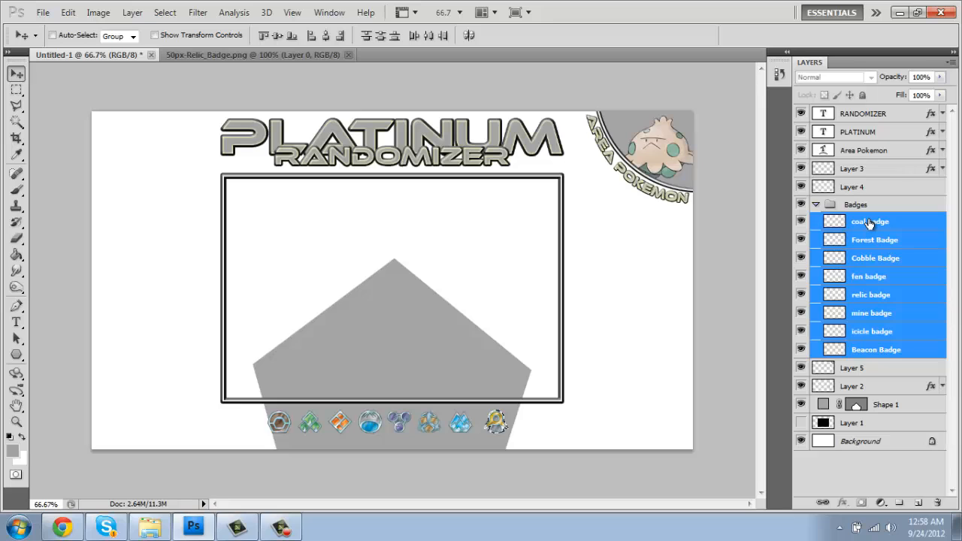
pyautogui.hotkey('ctrl', 'z')
# Step: Clear the marquee selection and nudge all eight badge layers together about 10 px to the right
pyautogui.hotkey('ctrl', 'd')
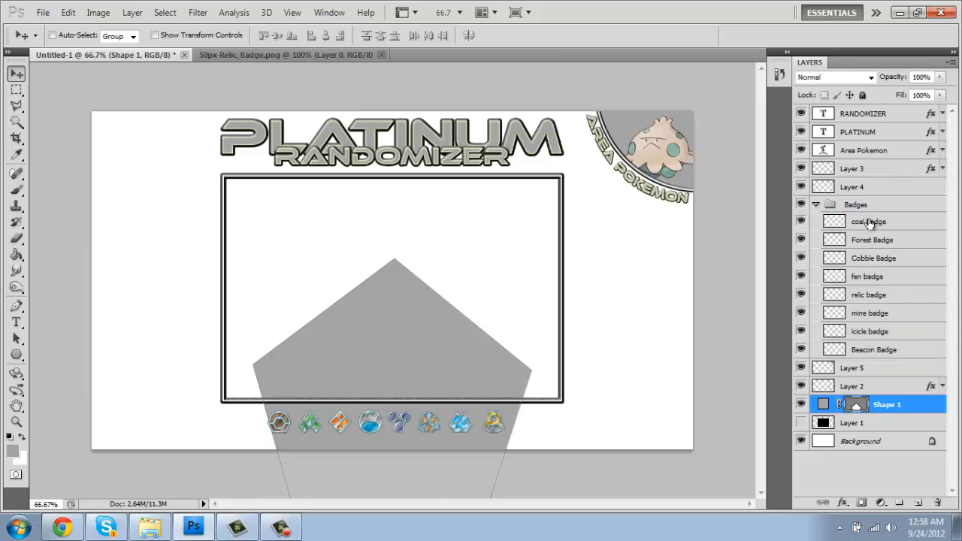
pyautogui.click(874, 350)
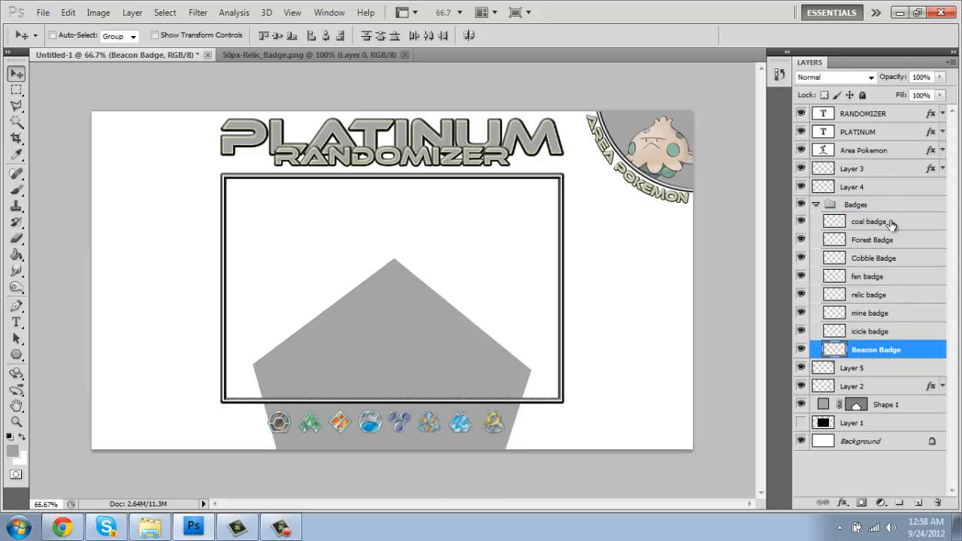
pyautogui.keyDown('shift'); pyautogui.click(891, 223); pyautogui.keyUp('shift')
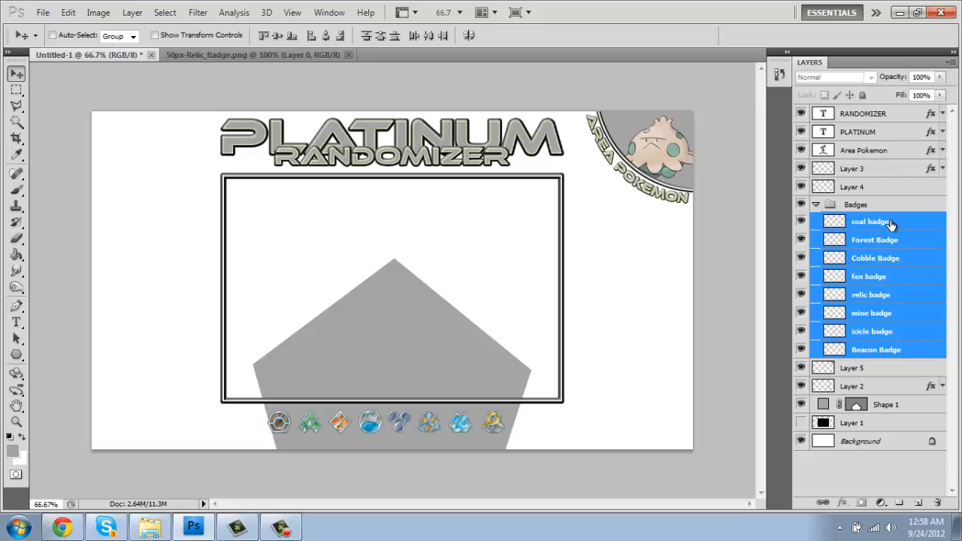
pyautogui.press('Right')
pyautogui.press('Right')
pyautogui.press('Right')
pyautogui.press('Right')
pyautogui.press('Right')
pyautogui.press('Right')
pyautogui.press('Right')
pyautogui.press('Right')
pyautogui.press('Right')
pyautogui.press('Right')
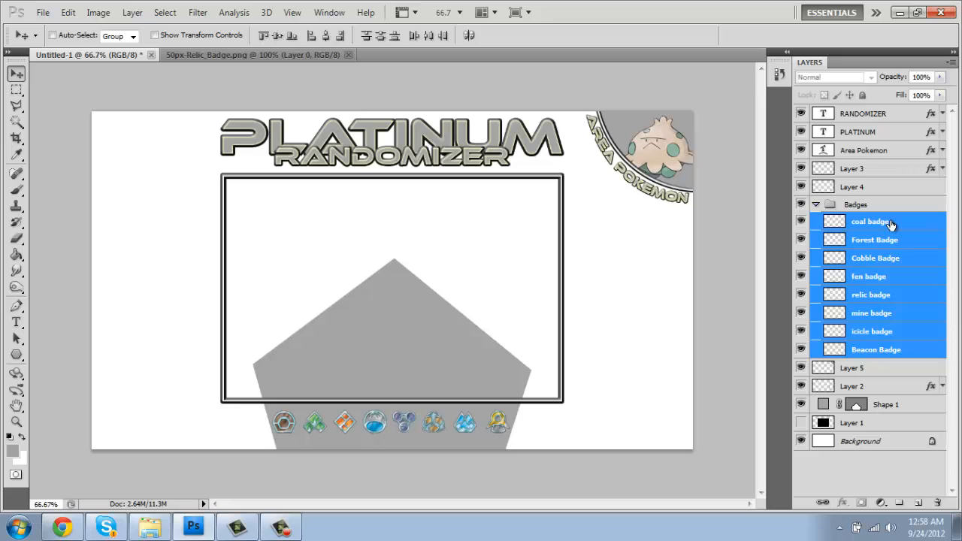
# Step: Rasterize the Shape 1 pentagon layer
pyautogui.click(901, 406)
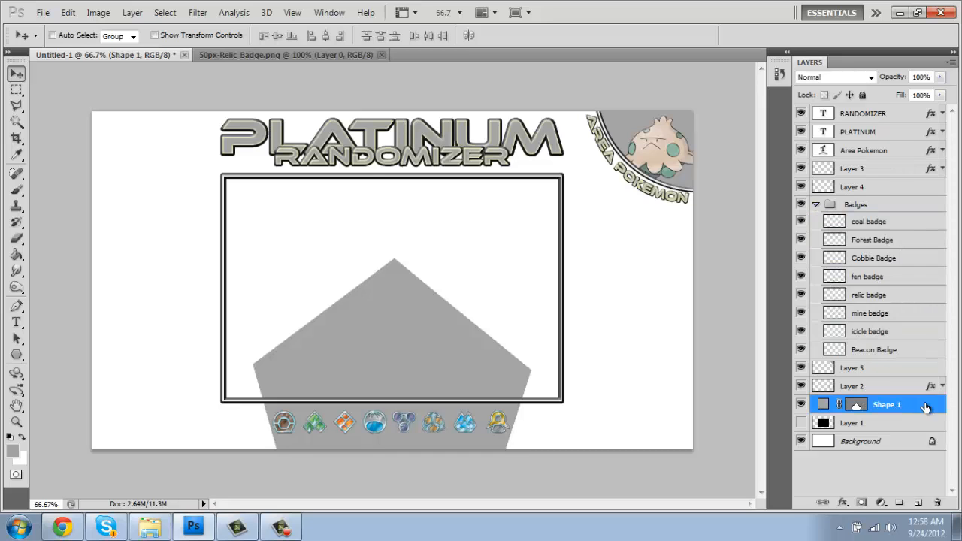
pyautogui.rightClick(910, 405)
pyautogui.click(810, 175)
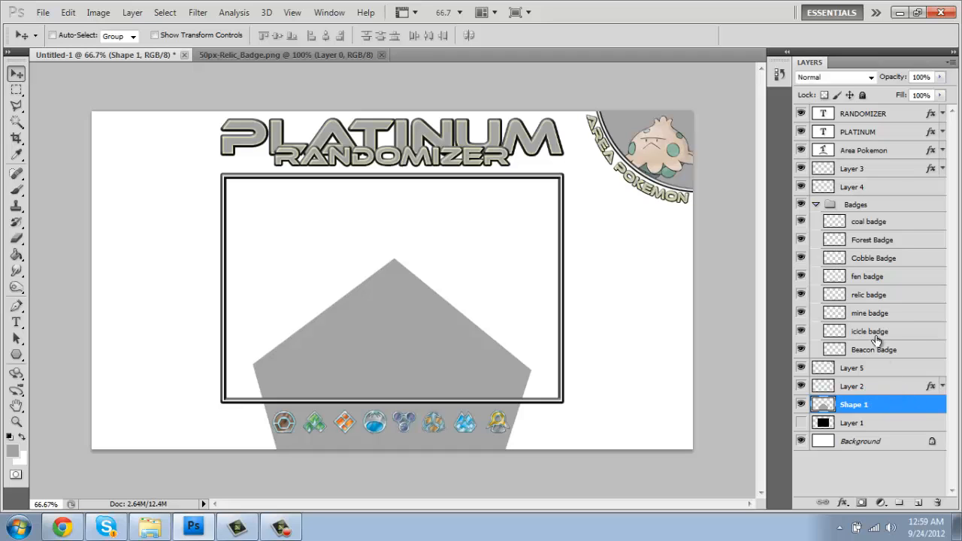
# Step: Copy the layer style from Layer 2 and paste it onto the Shape 1 pentagon layer
pyautogui.rightClick(872, 388)
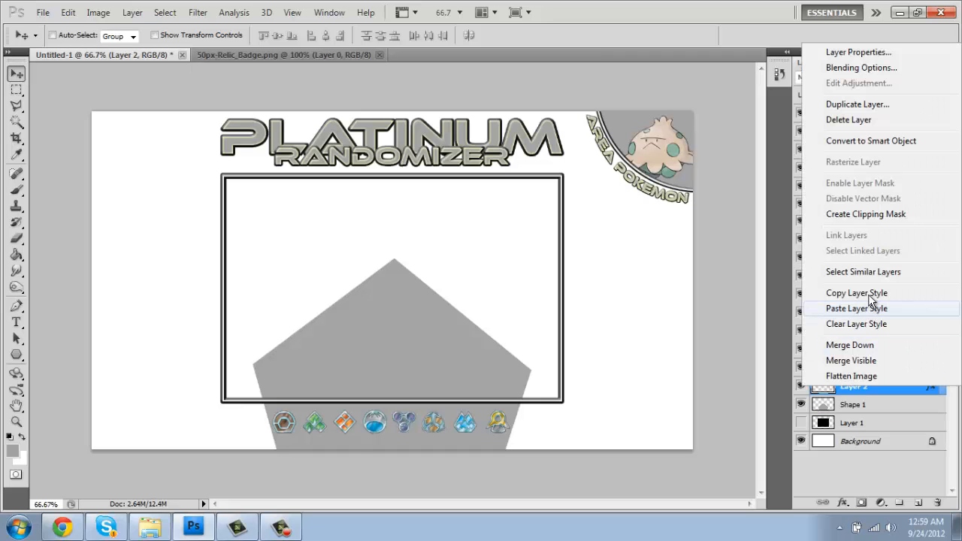
pyautogui.click(871, 293)
pyautogui.rightClick(875, 406)
pyautogui.click(857, 326)
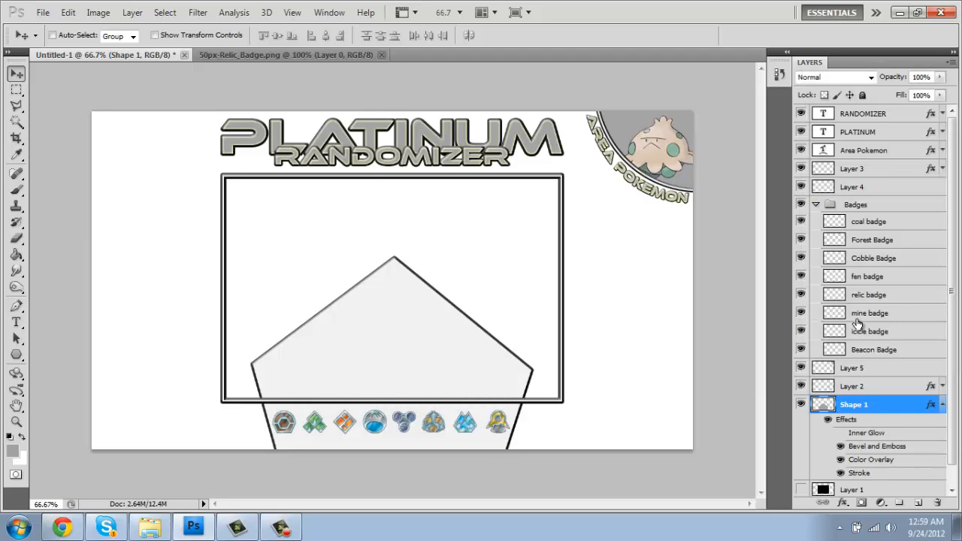
# Step: Copy the layer style of the Area Pokemon text and paste it onto the Shape 1 pentagon layer
pyautogui.rightClick(868, 155)
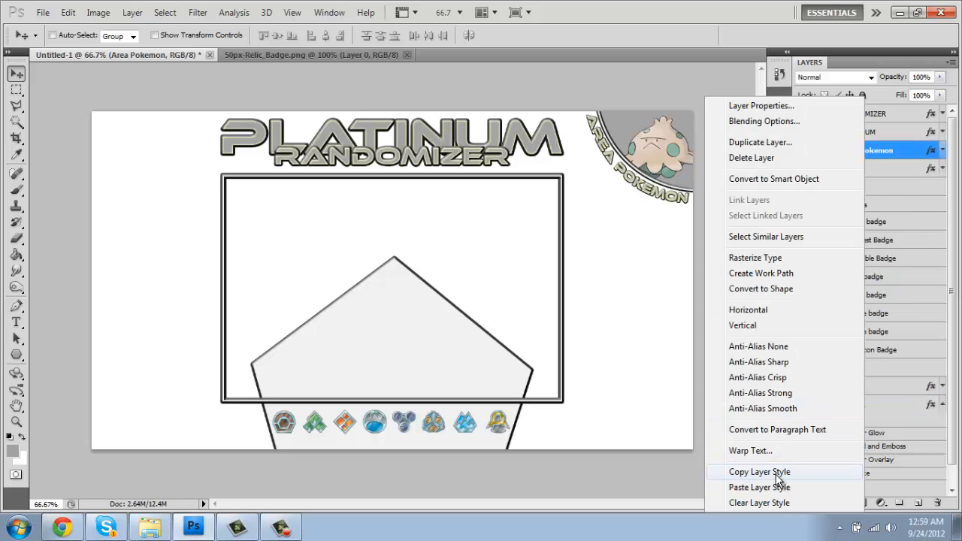
pyautogui.click(779, 475)
pyautogui.rightClick(891, 406)
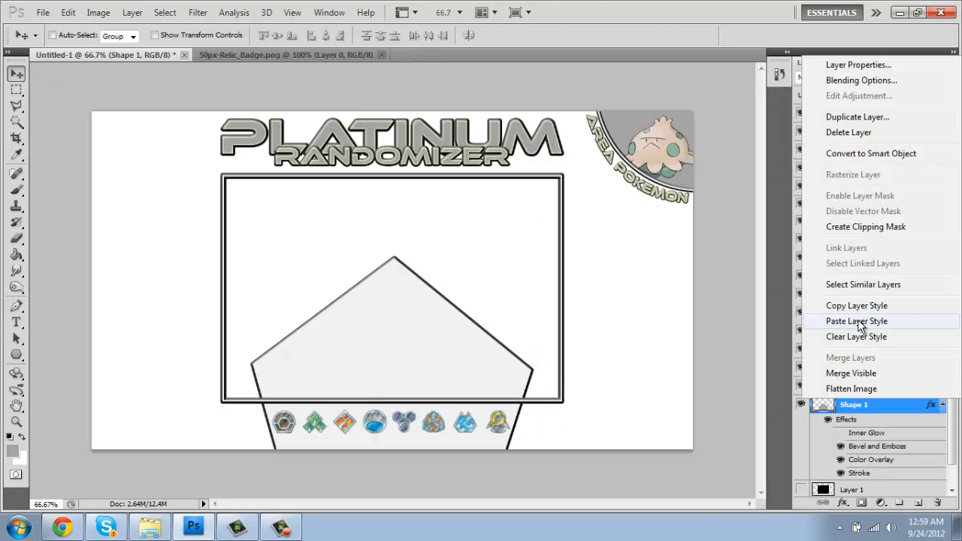
pyautogui.click(859, 321)
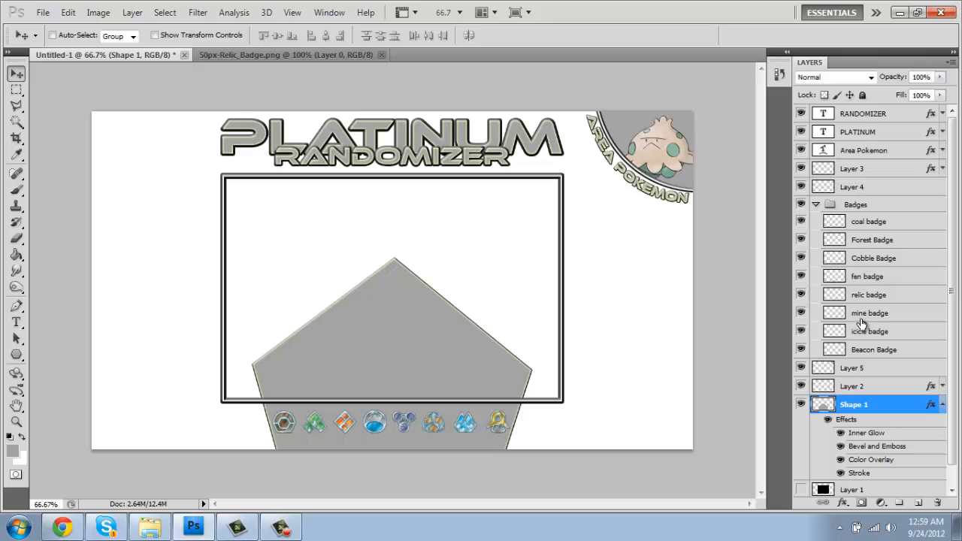
# Step: Set the stroke size in the Shape 1 pentagon's layer style to 5 px
pyautogui.click(16, 422)
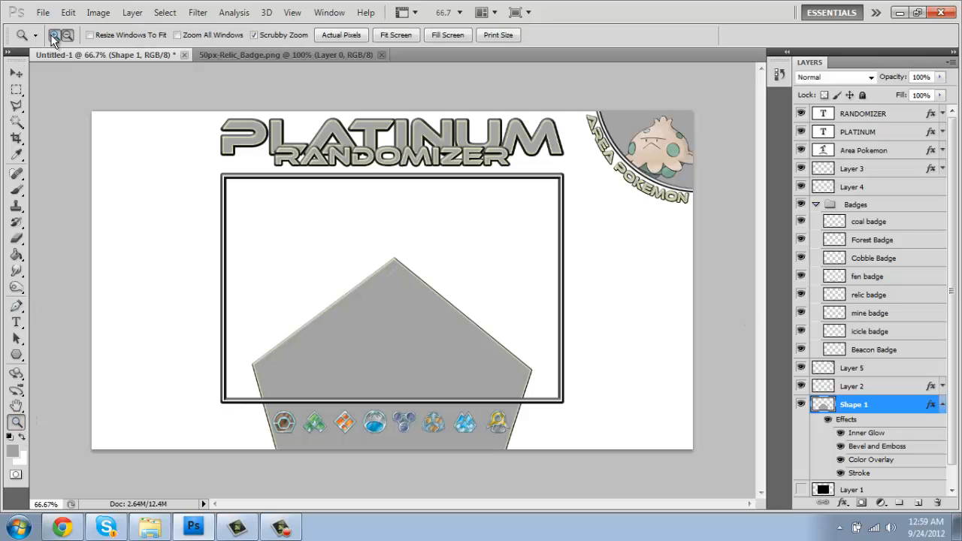
pyautogui.click(354, 449)
pyautogui.click(436, 471)
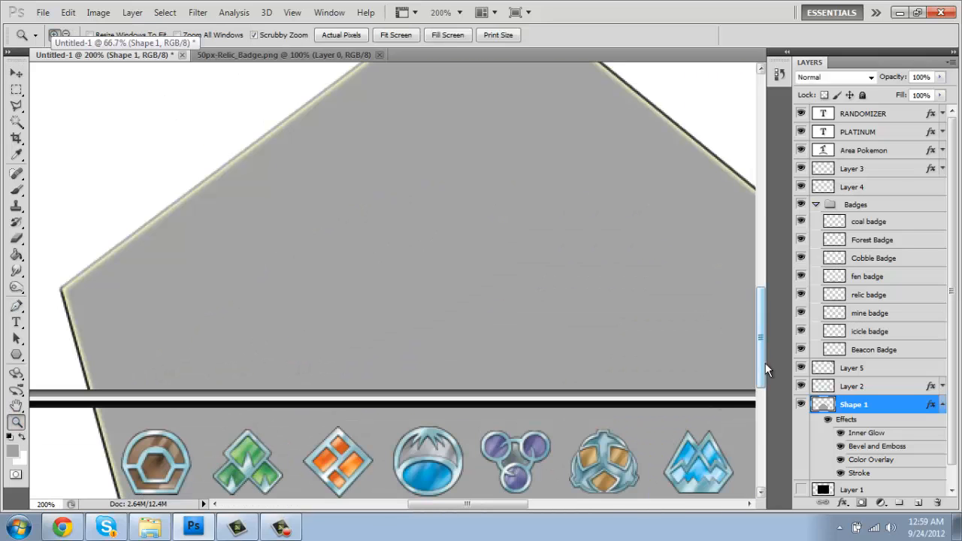
pyautogui.moveTo(764, 335); pyautogui.dragTo(766, 362)
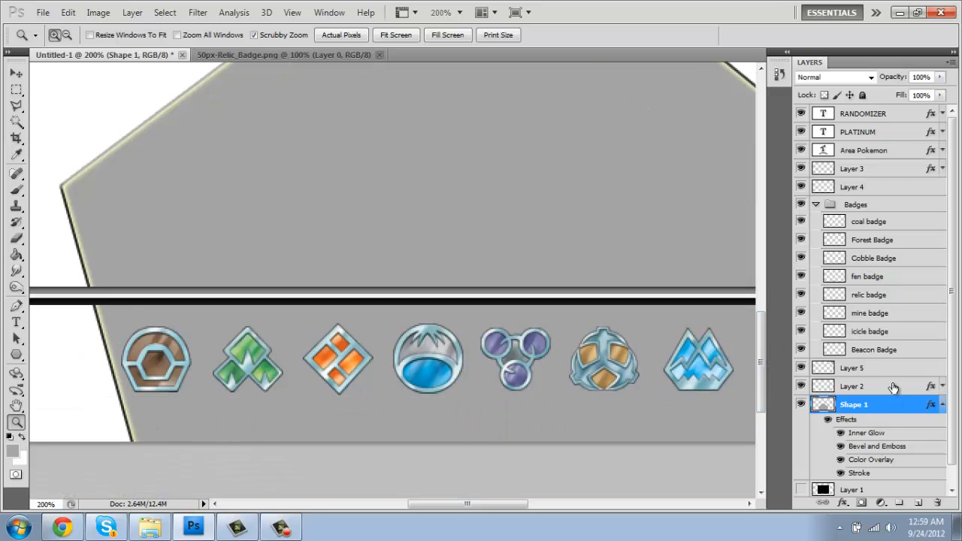
pyautogui.doubleClick(934, 408)
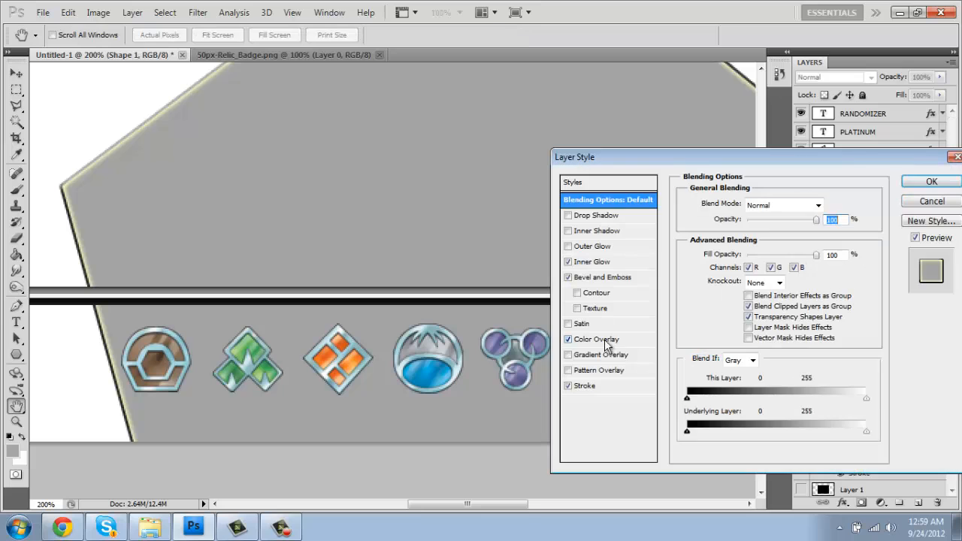
pyautogui.click(593, 387)
pyautogui.moveTo(828, 204); pyautogui.dragTo(726, 223)
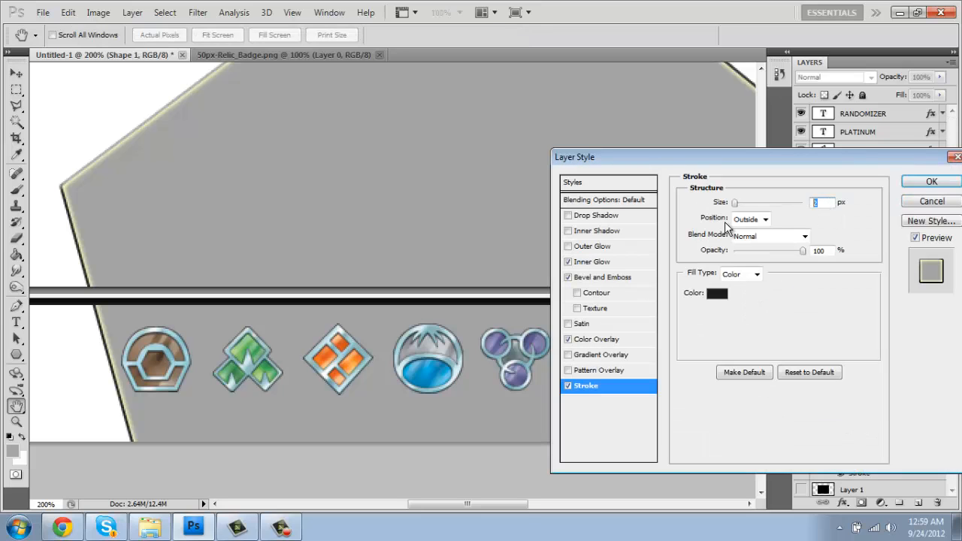
pyautogui.write('5')
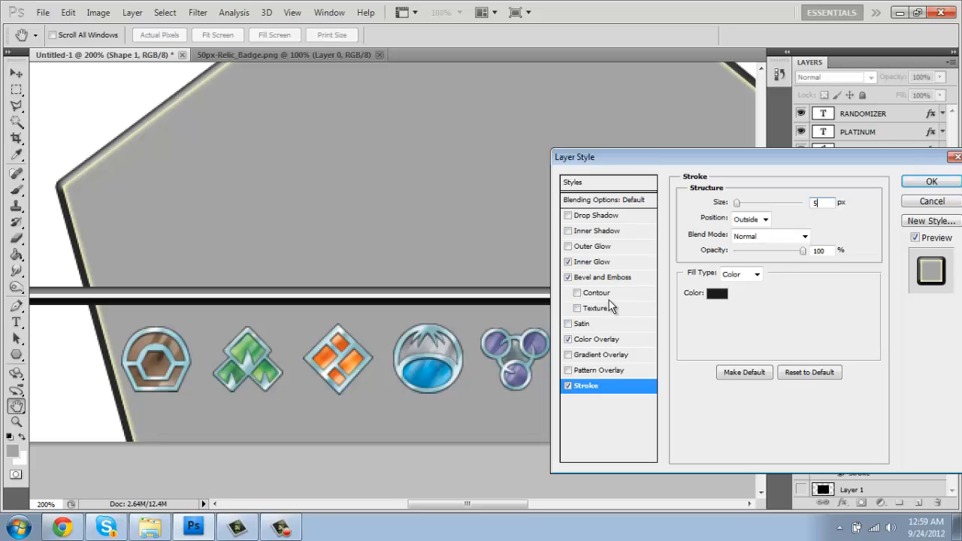
# Step: Turn off Bevel and Emboss in the pentagon's layer style and add a drop shadow with a size of 40 px
pyautogui.click(568, 278)
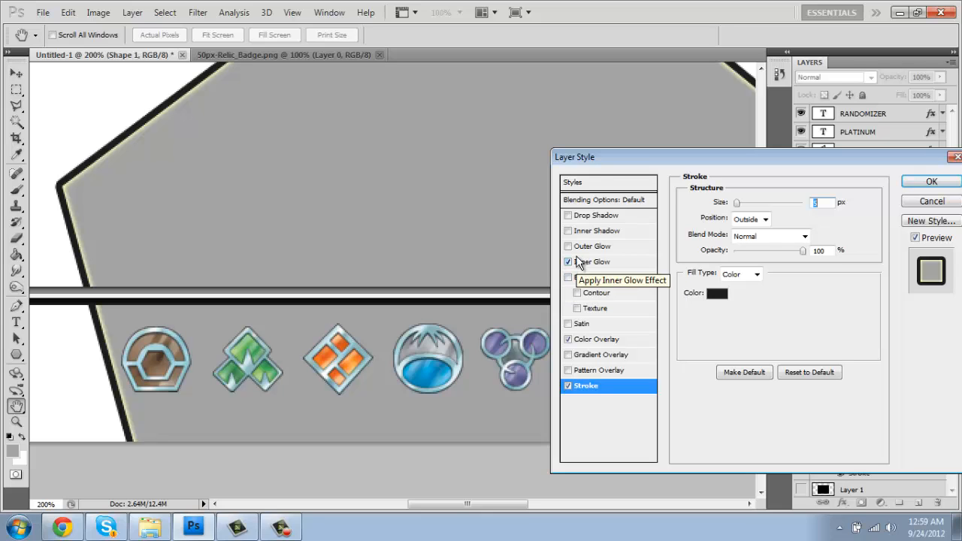
pyautogui.click(568, 216)
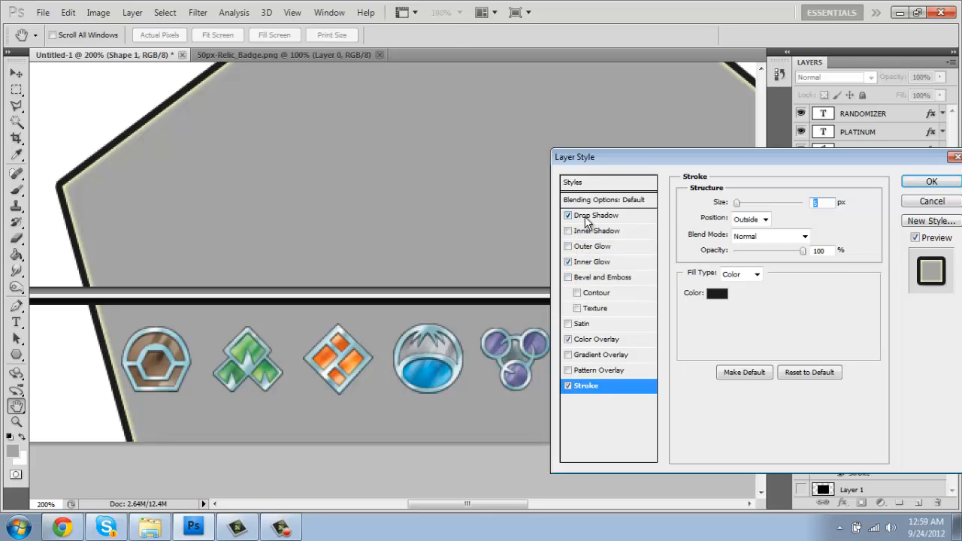
pyautogui.click(590, 216)
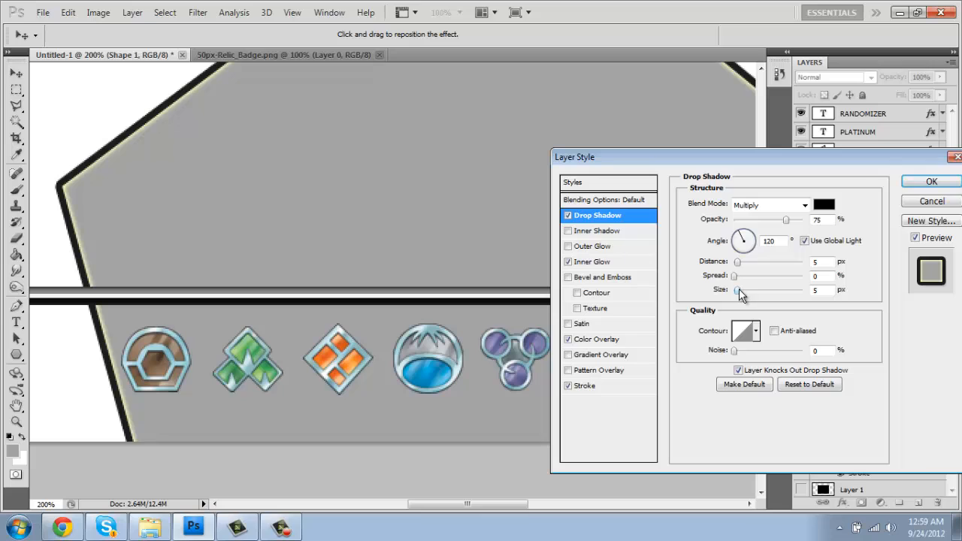
pyautogui.moveTo(739, 289)
pyautogui.mouseDown()
pyautogui.moveTo(772, 295)
pyautogui.moveTo(750, 295)
pyautogui.mouseUp()
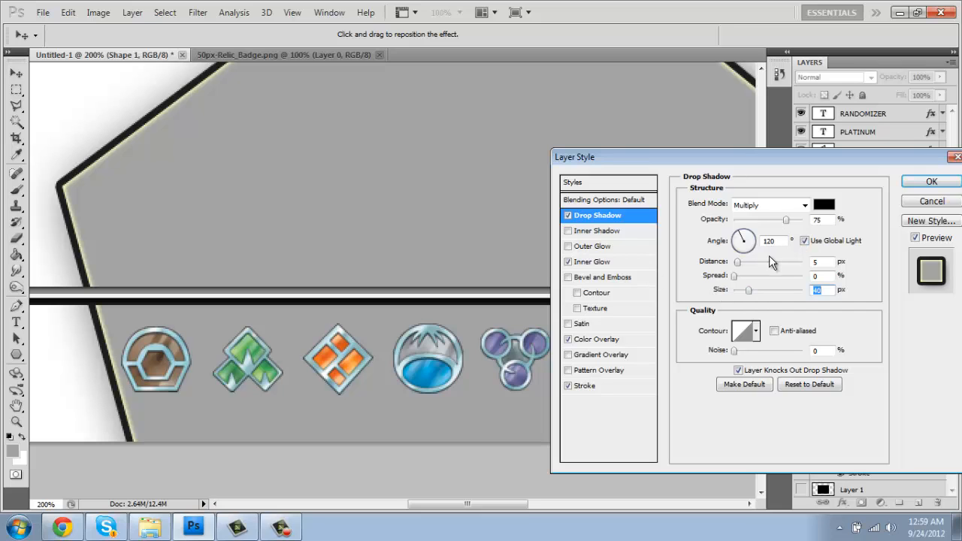
# Step: Set the pentagon's drop shadow to Normal blend mode with a distance of 0 px
pyautogui.click(771, 205)
pyautogui.click(756, 6)
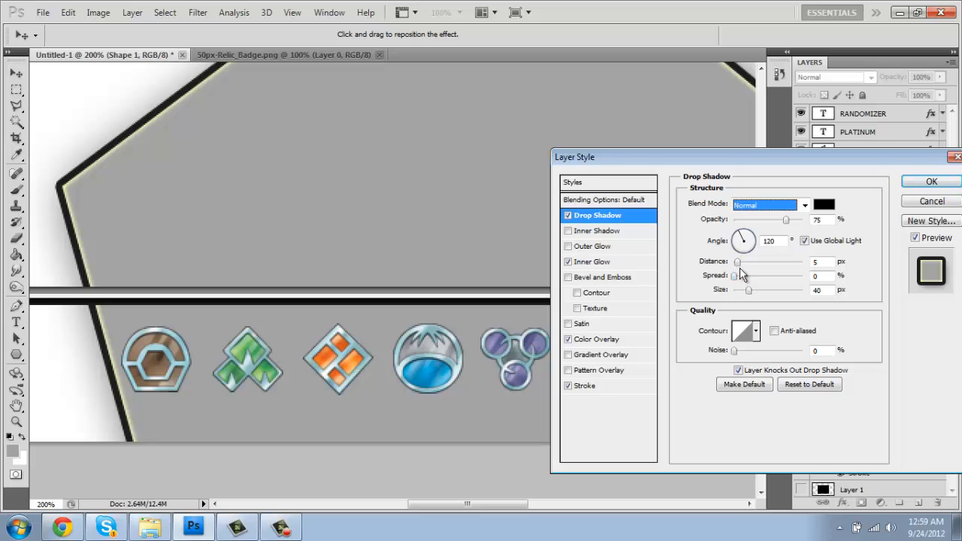
pyautogui.moveTo(737, 265); pyautogui.dragTo(736, 263)
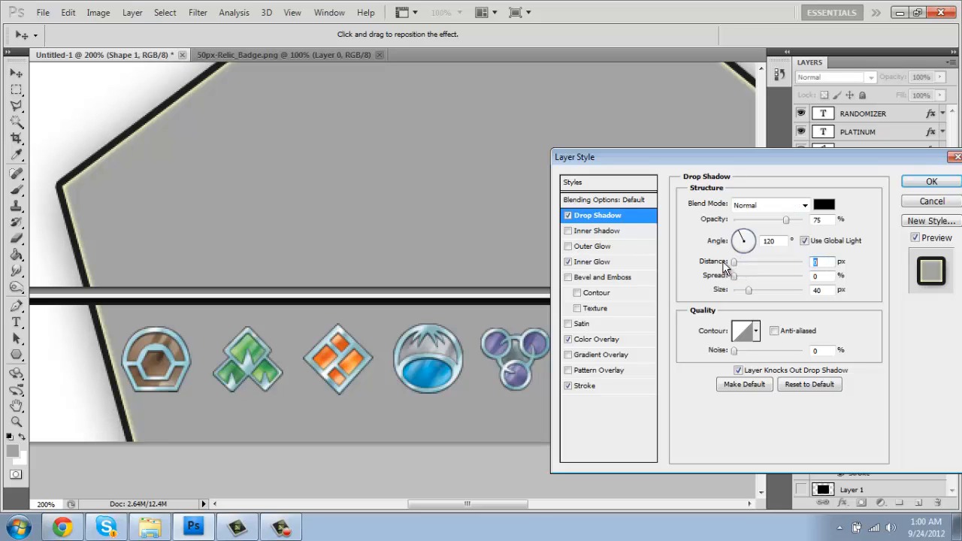
pyautogui.moveTo(738, 262); pyautogui.dragTo(722, 265)
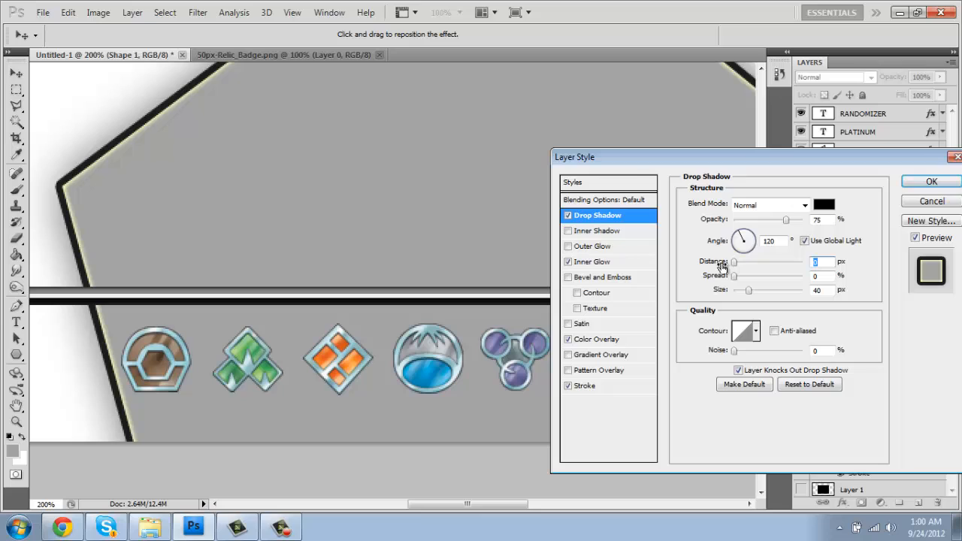
# Step: Compare the pentagon without its Color Overlay, keep the overlay enabled, and apply the layer style
pyautogui.click(581, 343)
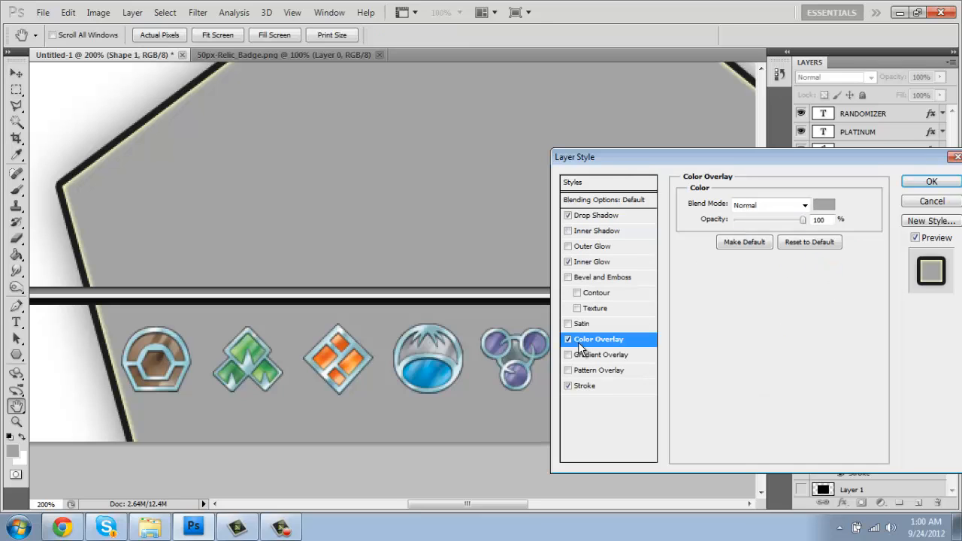
pyautogui.click(568, 340)
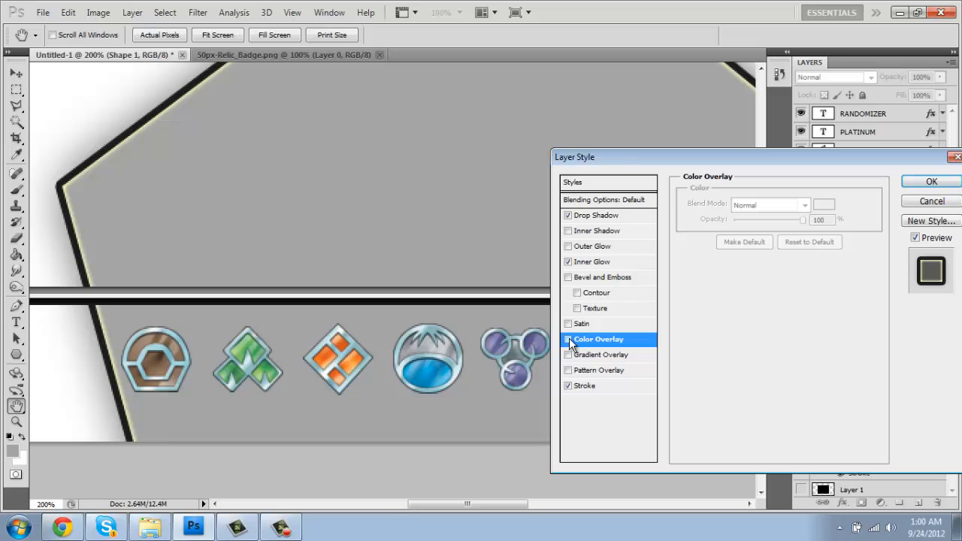
pyautogui.click(569, 340)
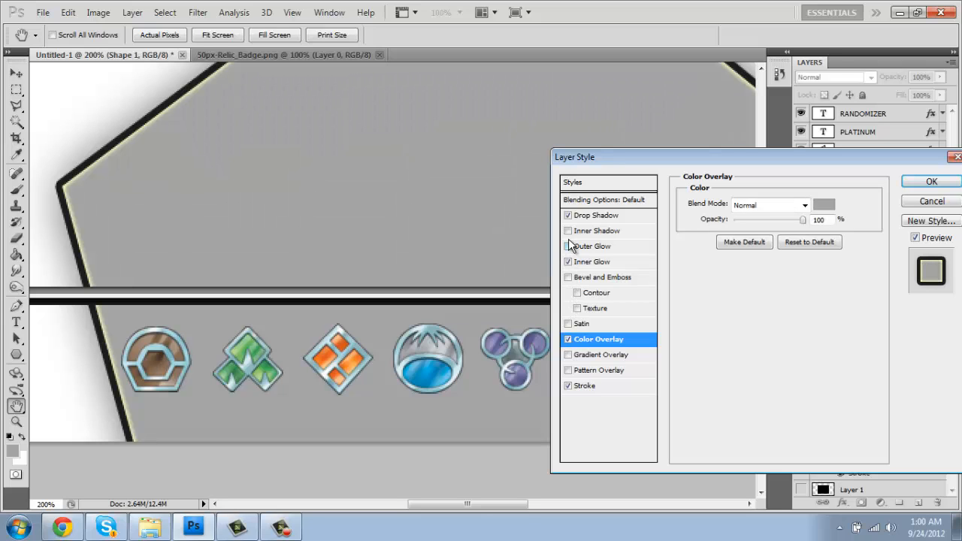
pyautogui.click(933, 184)
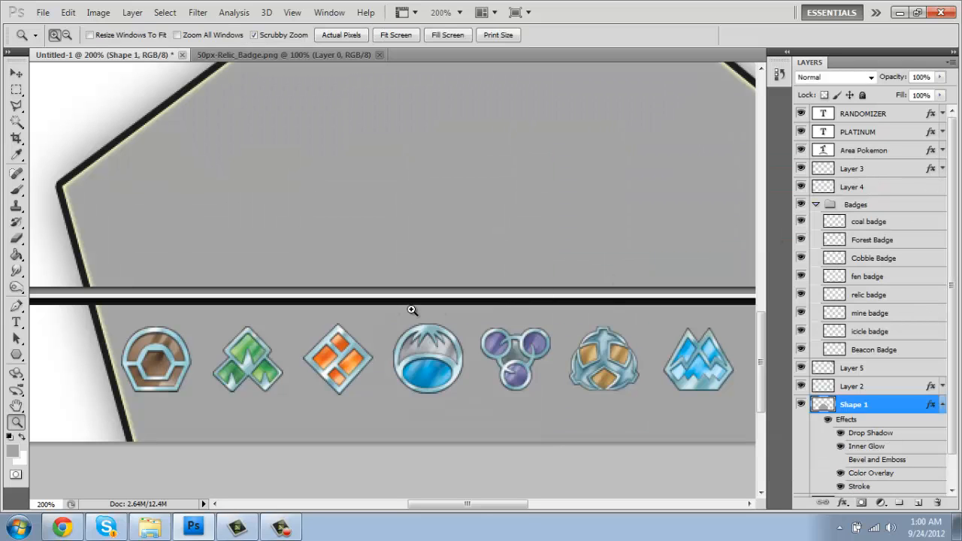
# Step: Select the part of the pentagon lying inside the large screen frame, delete it, and clear the selection
pyautogui.moveTo(459, 504); pyautogui.dragTo(426, 504)
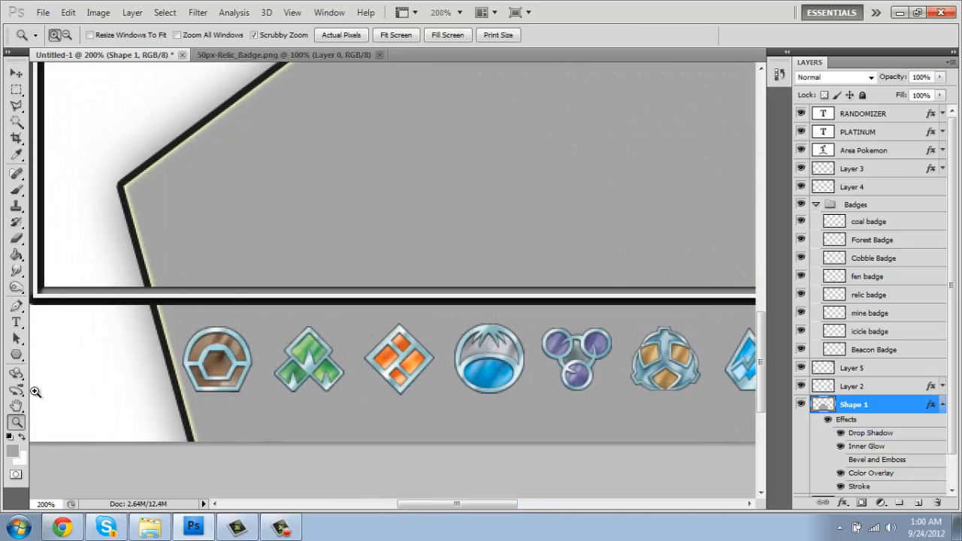
pyautogui.click(67, 34)
pyautogui.click(258, 268)
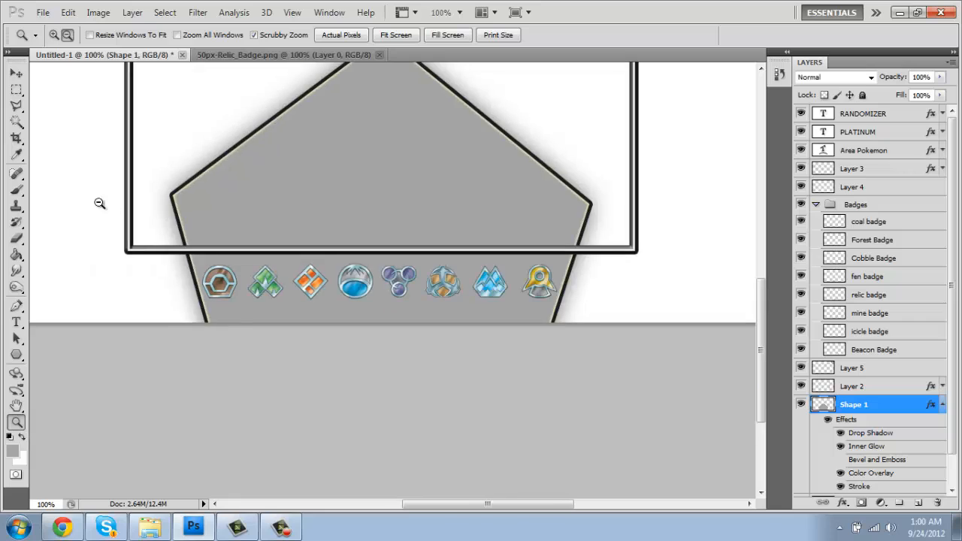
pyautogui.click(99, 204)
pyautogui.click(16, 90)
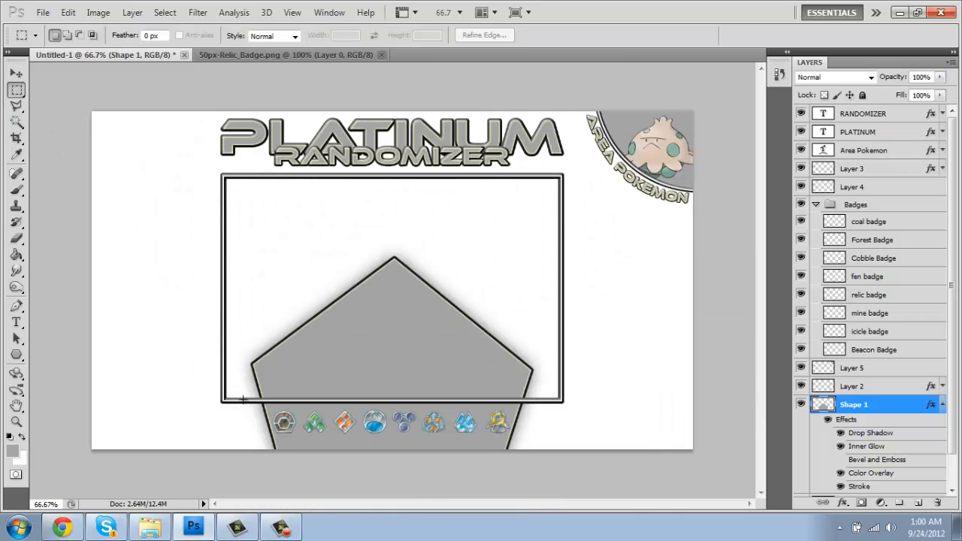
pyautogui.moveTo(551, 315); pyautogui.dragTo(587, 208)
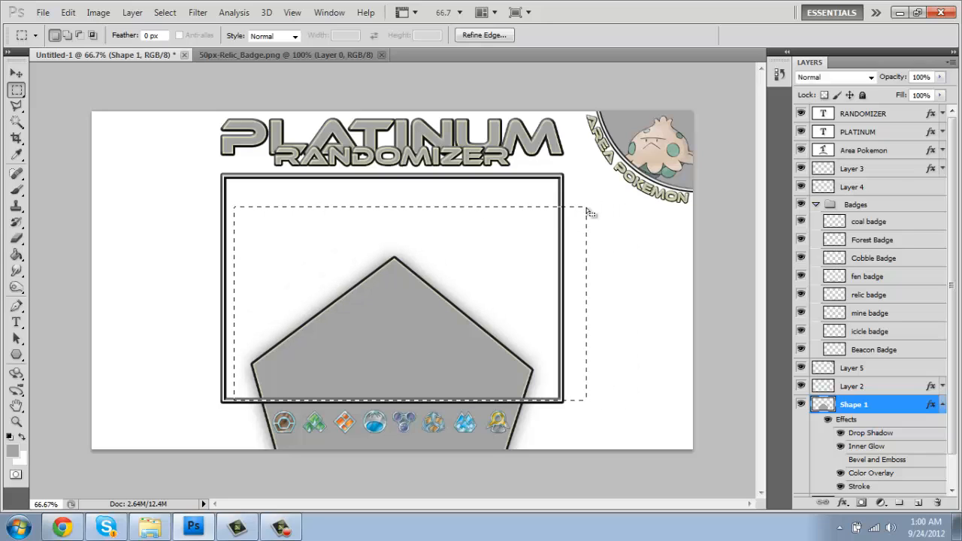
pyautogui.press('Delete')
pyautogui.hotkey('ctrl', 'd')
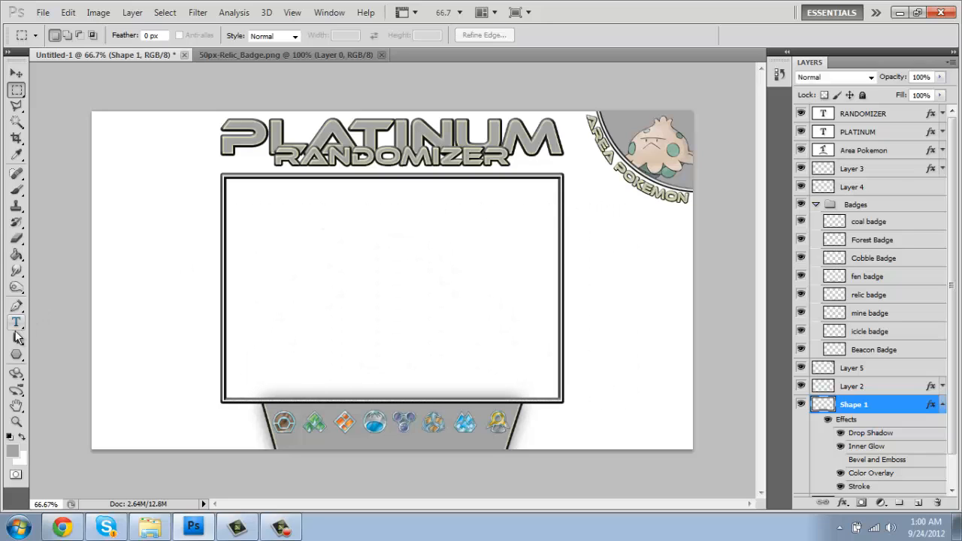
# Step: Nudge the remaining Shape 1 piece up until its upper edge sits slightly above the frame's lower border
pyautogui.click(16, 422)
pyautogui.click(67, 35)
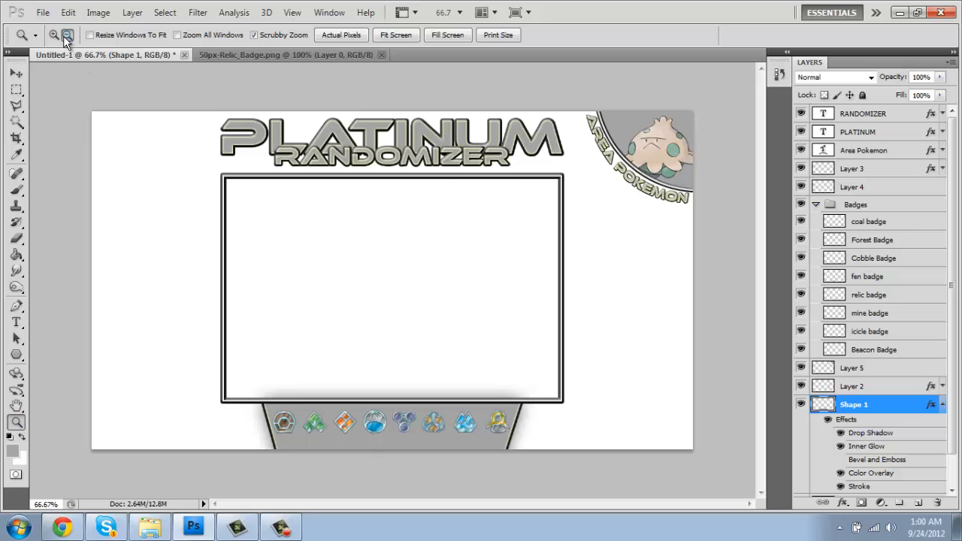
pyautogui.click(386, 436)
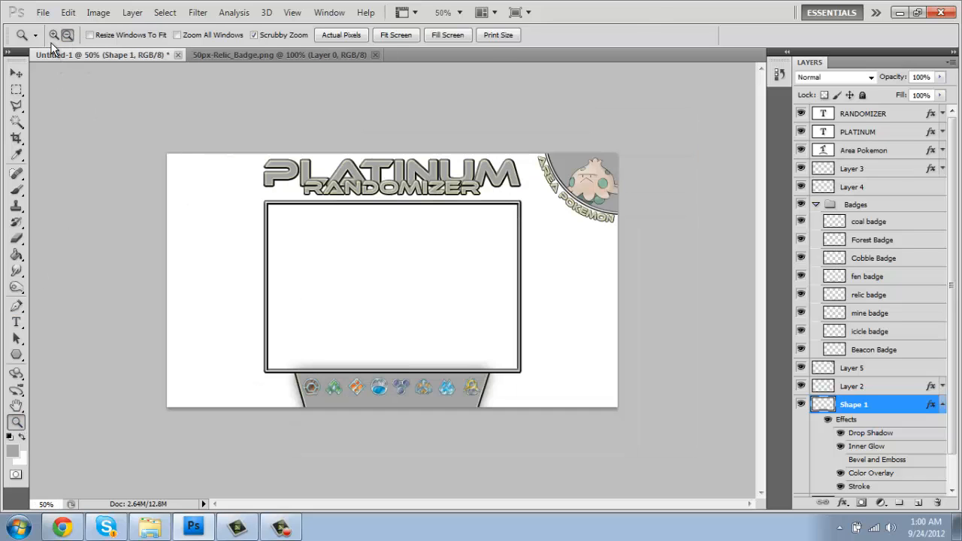
pyautogui.click(55, 35)
pyautogui.click(399, 346)
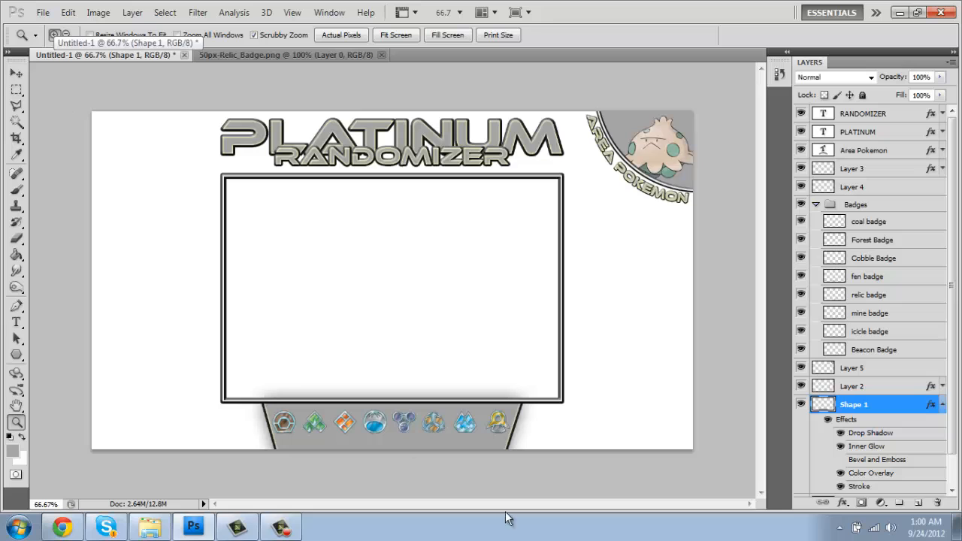
pyautogui.click(418, 449)
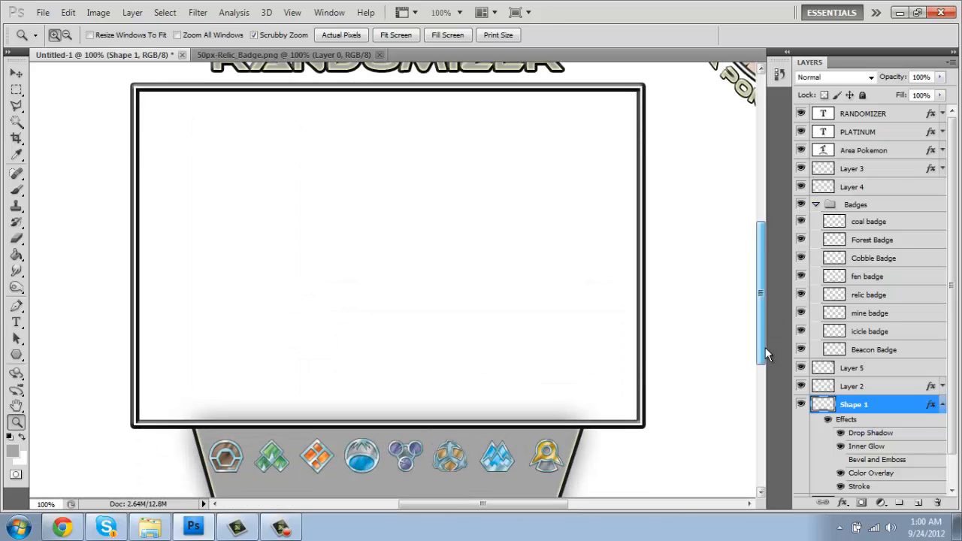
pyautogui.scroll(-2, 766, 348)
pyautogui.press('v')
pyautogui.press('Up')
pyautogui.press('Up')
pyautogui.press('Up')
pyautogui.press('Up')
pyautogui.press('Up')
pyautogui.press('Up')
pyautogui.press('Up')
pyautogui.press('Up')
pyautogui.press('Up')
pyautogui.press('Up')
pyautogui.press('Up')
pyautogui.press('Up')
pyautogui.press('Up')
pyautogui.press('Up')
pyautogui.press('Up')
pyautogui.press('Up')
pyautogui.press('Up')
pyautogui.press('Up')
pyautogui.press('Up')
pyautogui.press('Up')
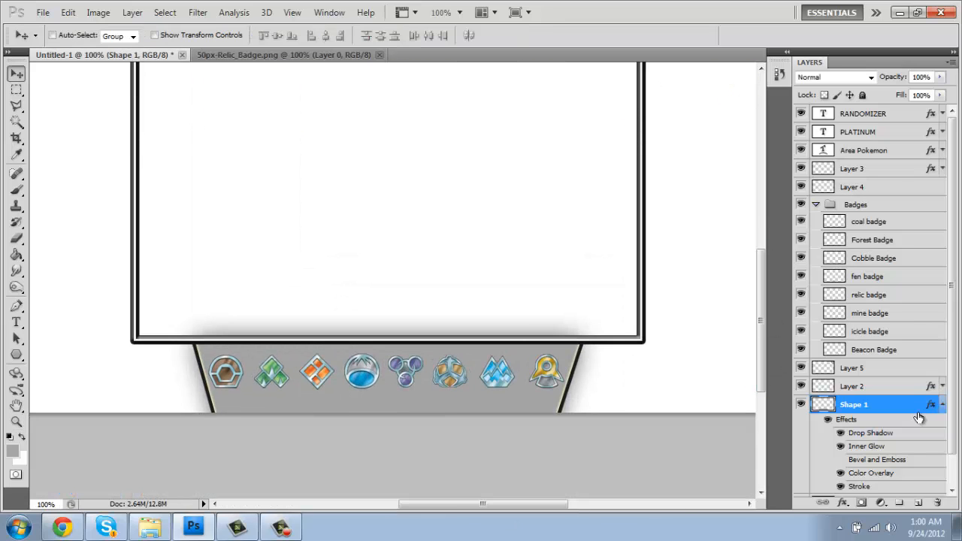
pyautogui.press('Down')
pyautogui.press('Down')
pyautogui.press('Down')
pyautogui.press('Down')
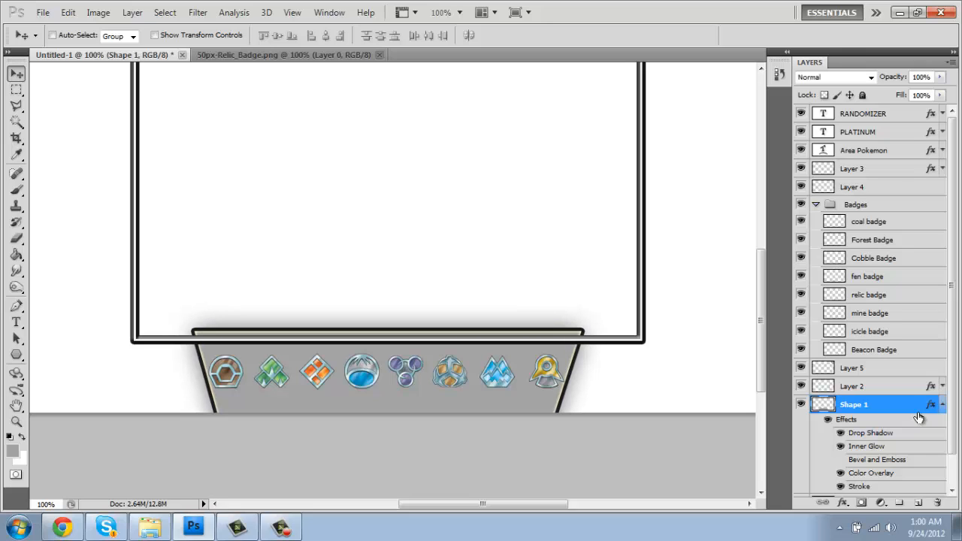
pyautogui.press('Down')
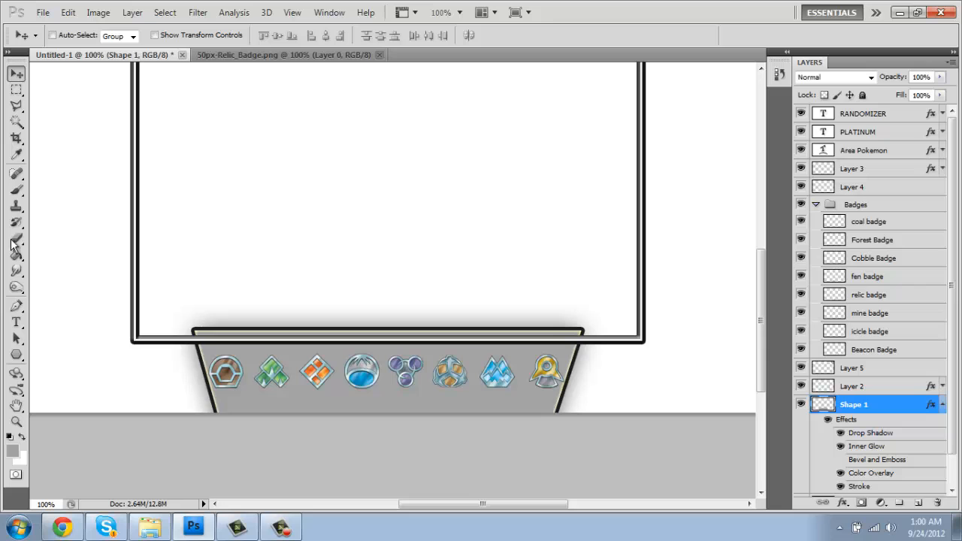
# Step: Delete a thin strip of Shape 1 below the badges, along the canvas's lower edge, and clear the selection
pyautogui.click(16, 89)
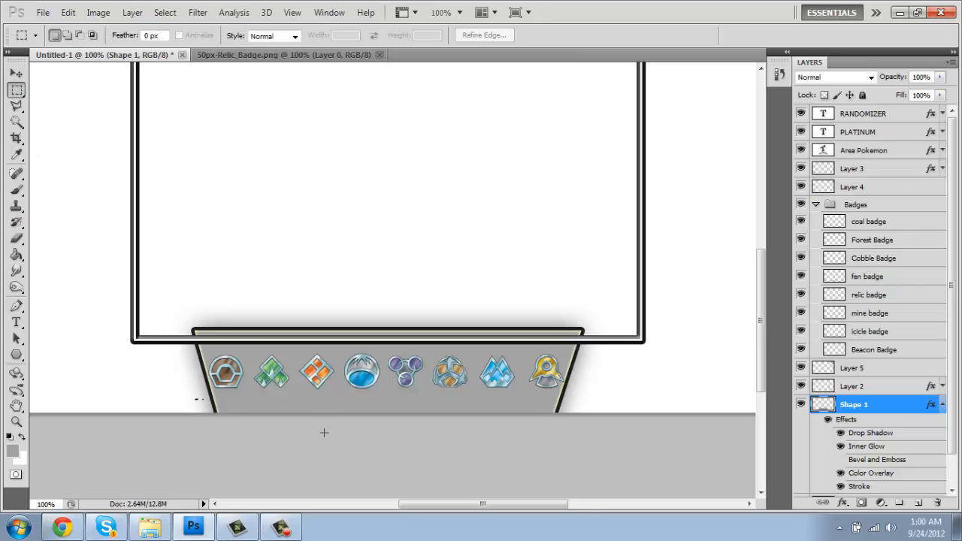
pyautogui.moveTo(588, 515); pyautogui.dragTo(634, 474)
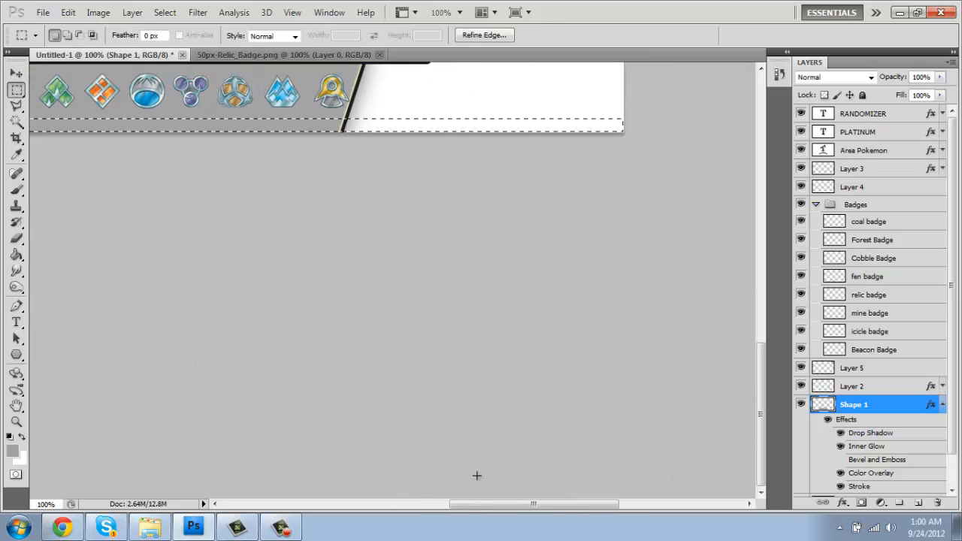
pyautogui.moveTo(481, 507); pyautogui.dragTo(433, 507)
pyautogui.moveTo(760, 364); pyautogui.dragTo(755, 312)
pyautogui.press('Delete')
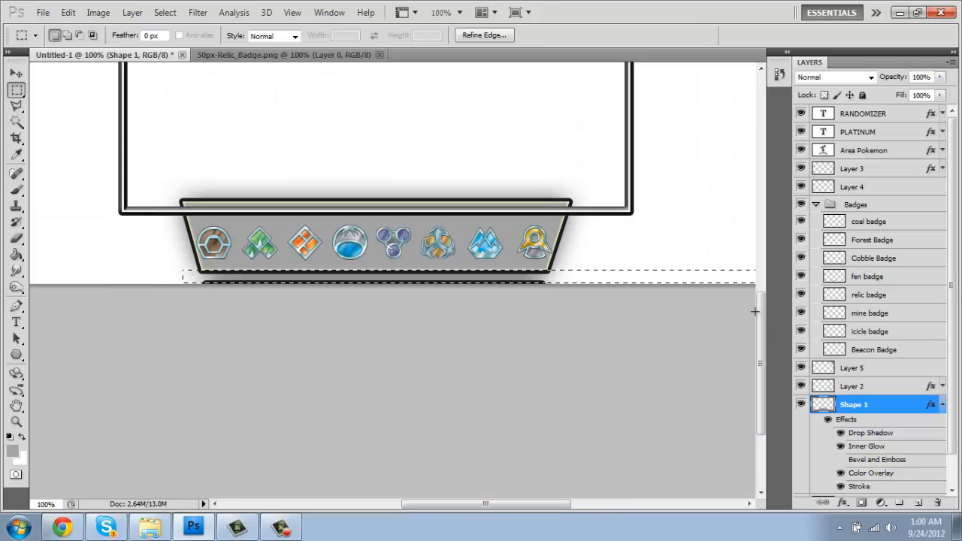
pyautogui.hotkey('ctrl', 'd')
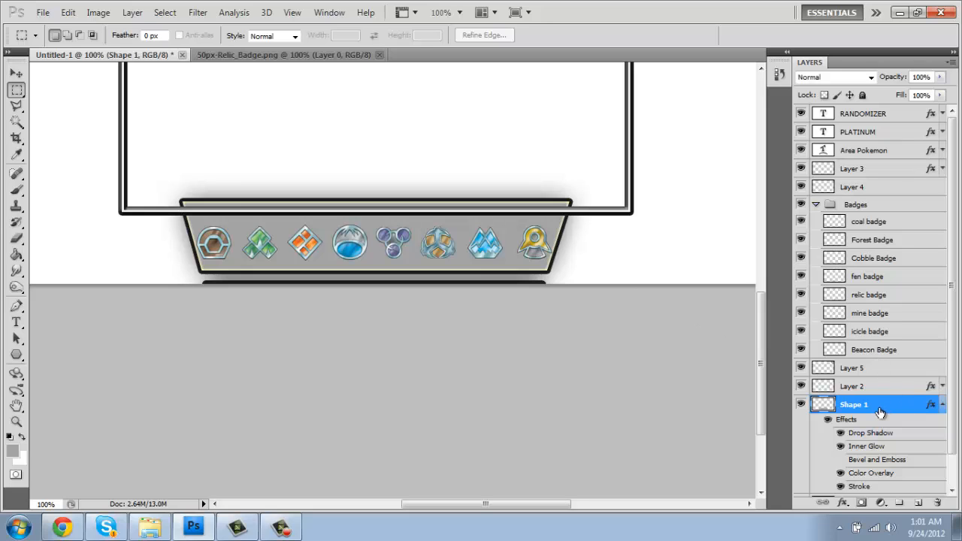
# Step: Create a new blank layer above Shape 1 and merge the two layers
pyautogui.click(918, 502)
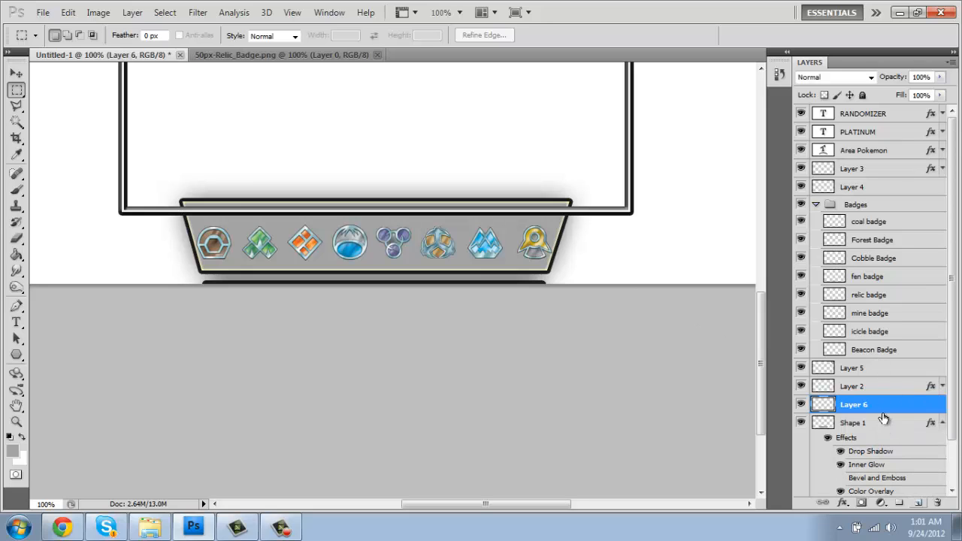
pyautogui.keyDown('shift'); pyautogui.click(863, 427); pyautogui.keyUp('shift')
pyautogui.rightClick(862, 418)
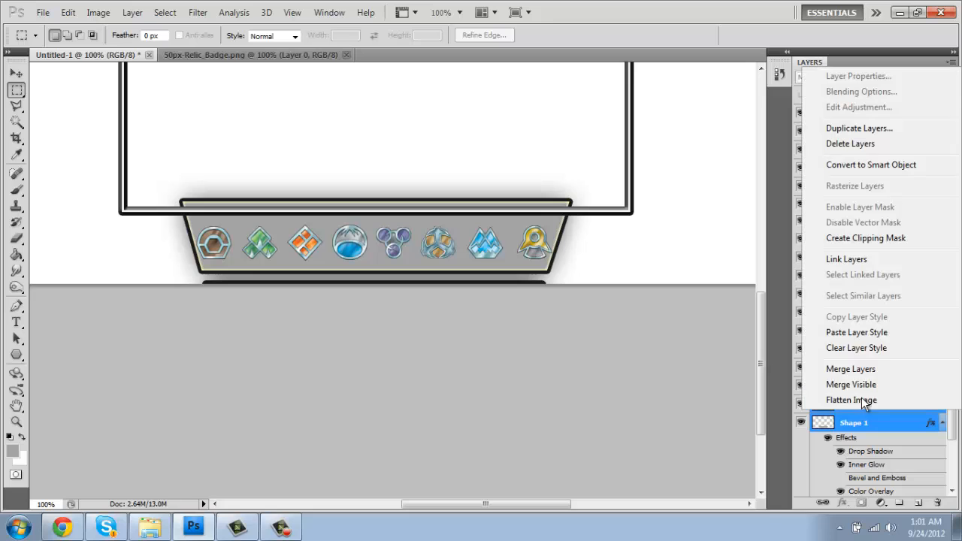
pyautogui.click(851, 370)
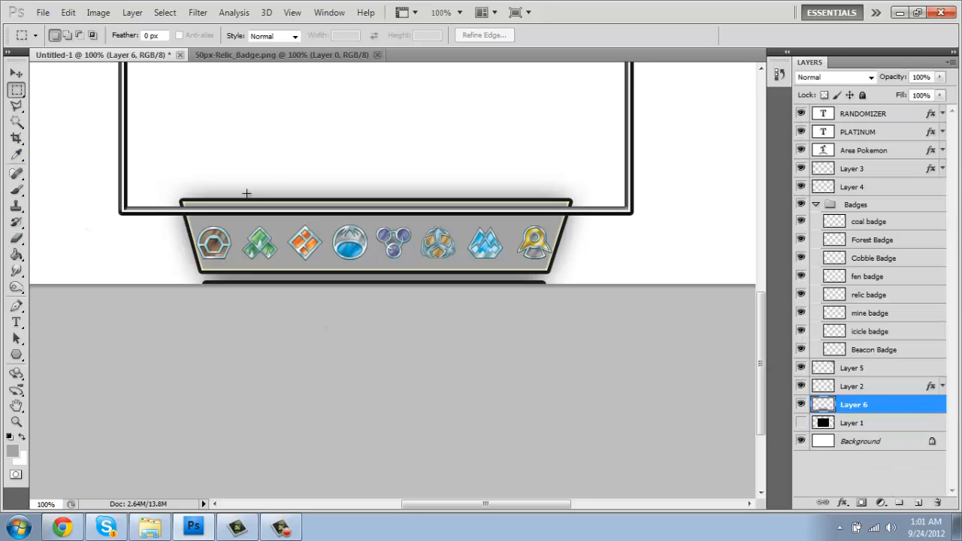
# Step: Try deleting the merged backdrop's overlap inside the frame and the leftover dark strip along the canvas's lower edge
pyautogui.moveTo(507, 188); pyautogui.dragTo(601, 172)
pyautogui.moveTo(624, 209); pyautogui.dragTo(174, 171)
pyautogui.press('Delete')
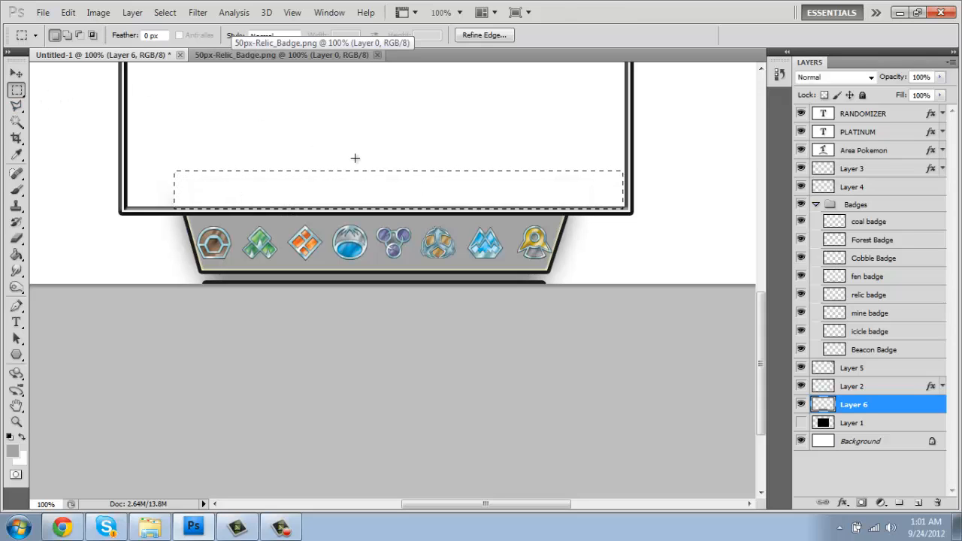
pyautogui.click(345, 192)
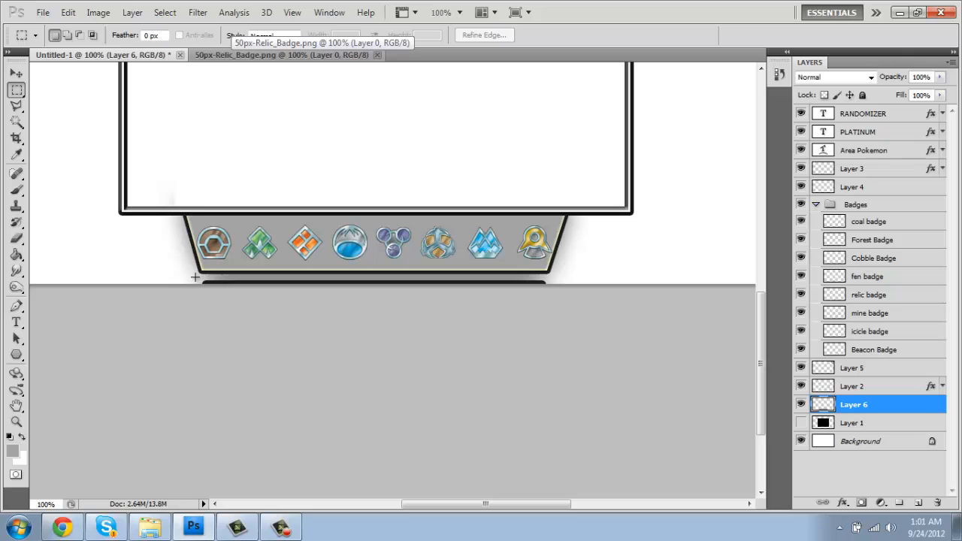
pyautogui.press('Delete')
pyautogui.click(681, 419)
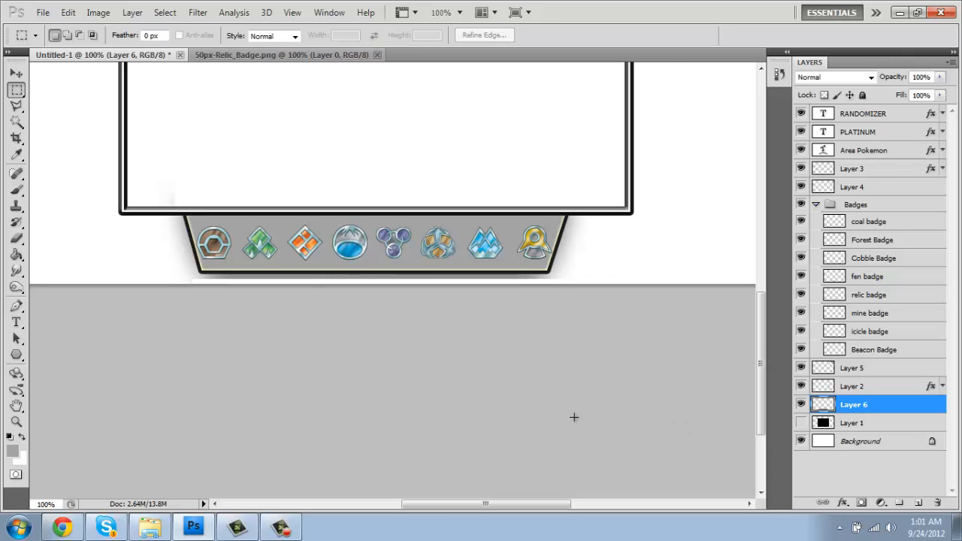
# Step: Undo the deletions of the leftover dark strip and of the backdrop's overlap inside the frame
pyautogui.hotkey('ctrl', 'alt', 'z')
pyautogui.hotkey('ctrl', 'alt', 'z')
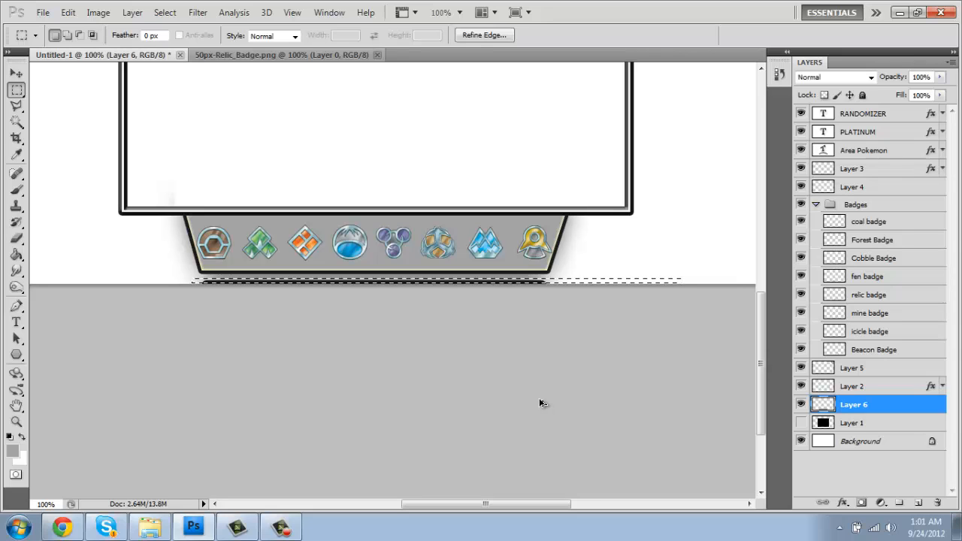
pyautogui.hotkey('ctrl', 'alt', 'z')
pyautogui.hotkey('ctrl', 'alt', 'z')
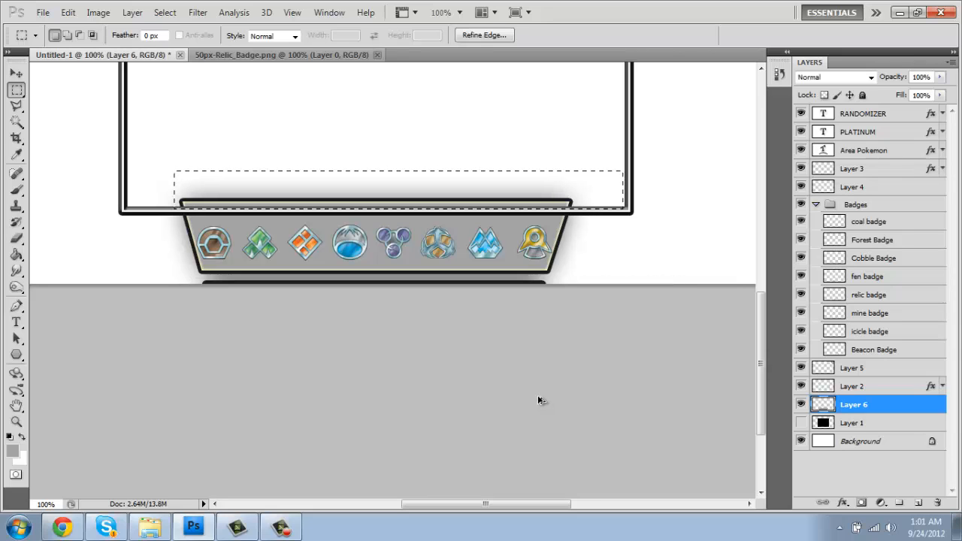
# Step: Undo the layer merge and the strip deletion on Shape 1, and clear the restored selection
pyautogui.hotkey('ctrl', 'alt', 'z')
pyautogui.hotkey('ctrl', 'alt', 'z')
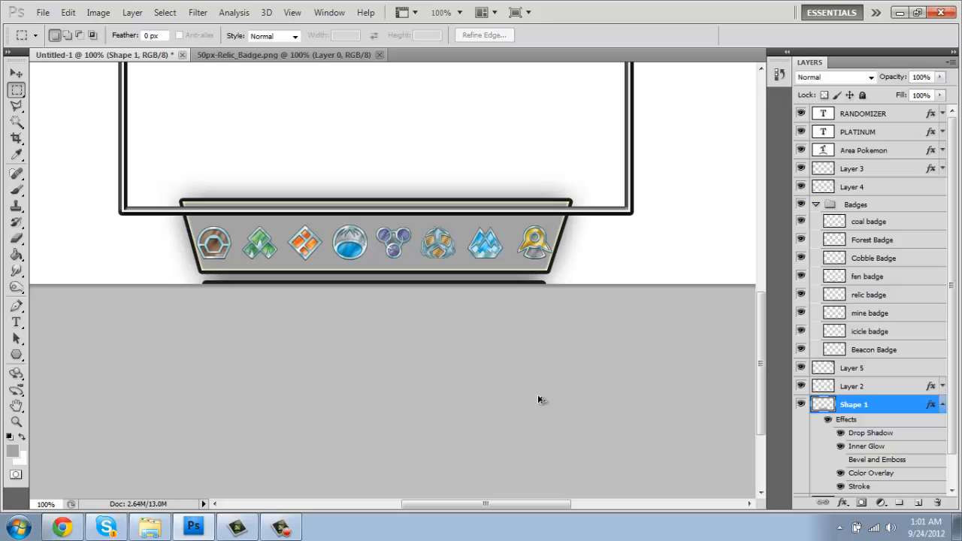
pyautogui.hotkey('ctrl', 'alt', 'z')
pyautogui.hotkey('ctrl', 'alt', 'z')
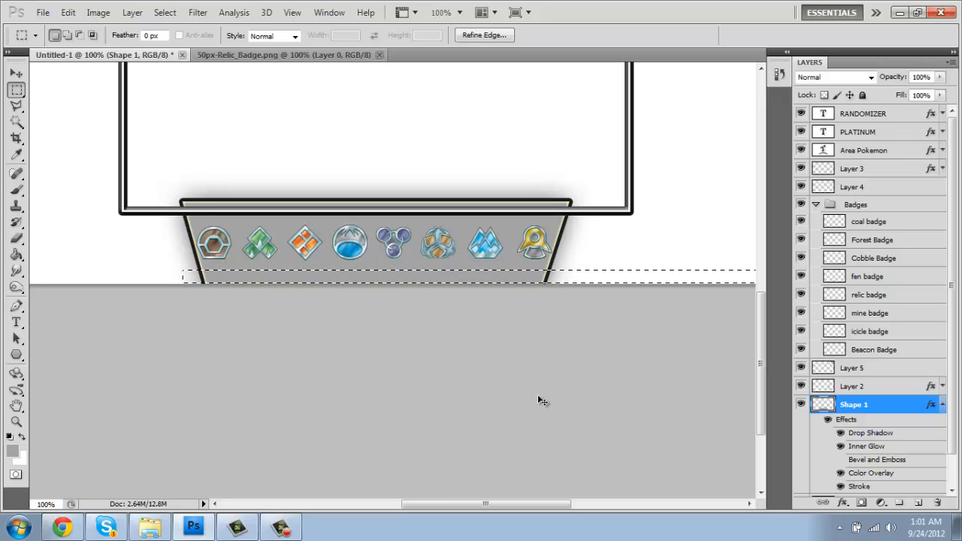
pyautogui.hotkey('ctrl', 'd')
# Step: Create a blank layer above the restored Shape 1 and merge the two layers
pyautogui.click(918, 502)
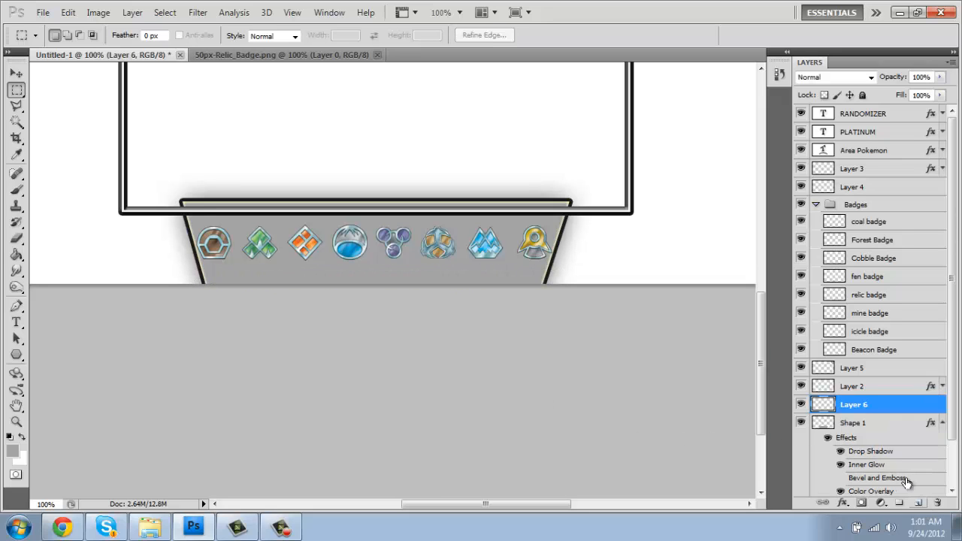
pyautogui.keyDown('shift'); pyautogui.click(870, 423); pyautogui.keyUp('shift')
pyautogui.rightClick(868, 406)
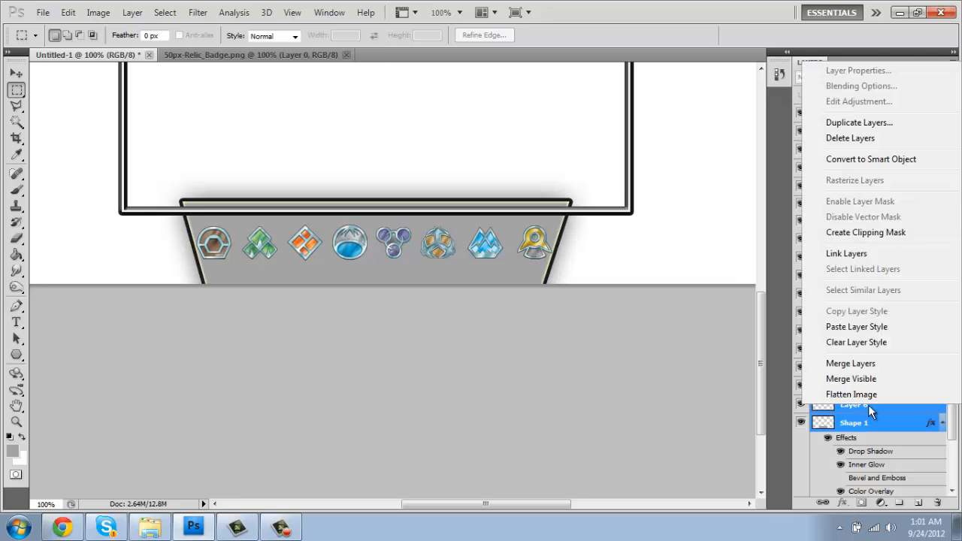
pyautogui.click(864, 363)
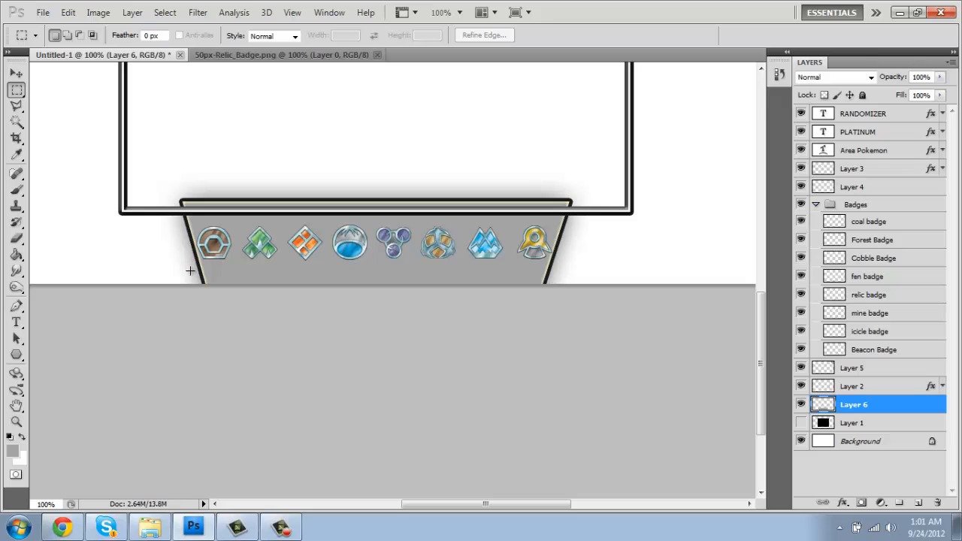
# Step: Try deleting a thin strip of the merged backdrop below the badges, along the canvas's lower edge
pyautogui.moveTo(662, 407); pyautogui.dragTo(869, 513)
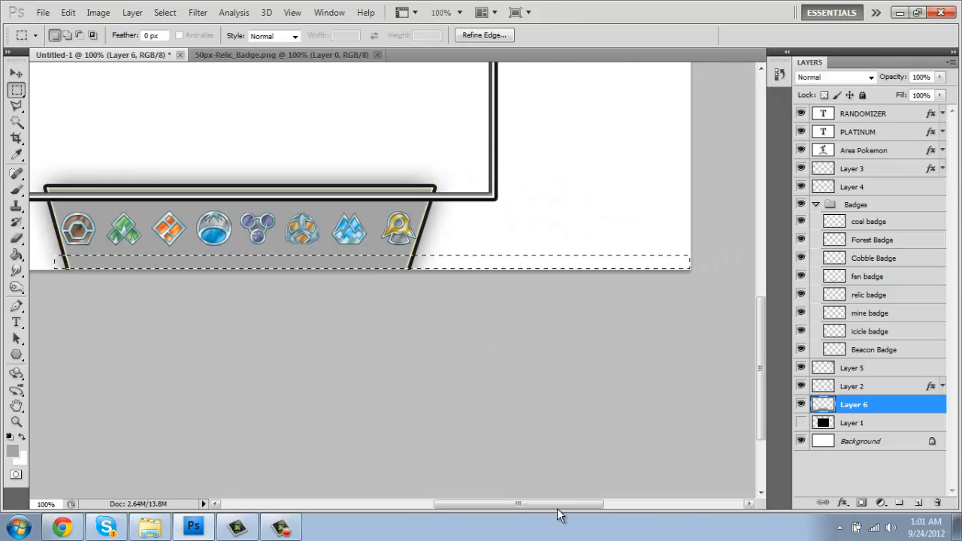
pyautogui.press('Delete')
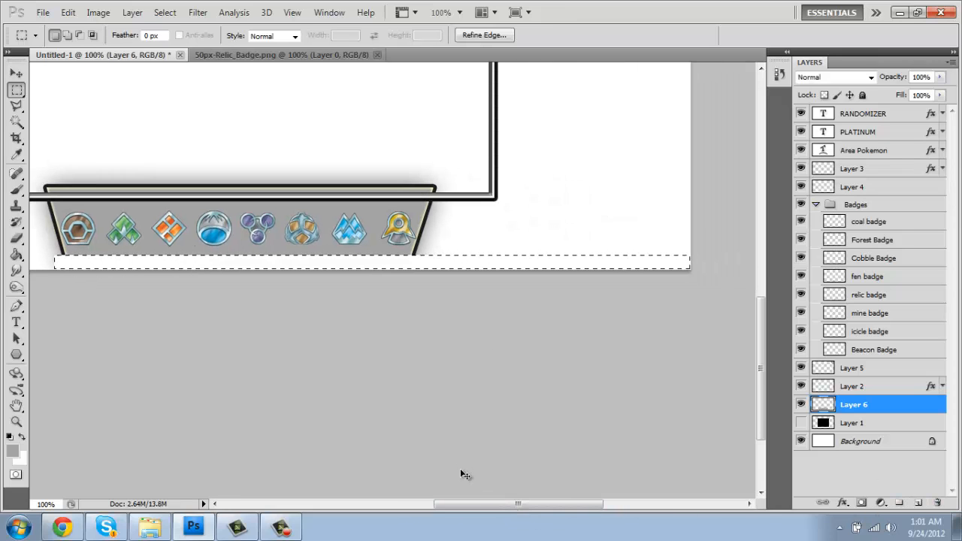
pyautogui.hotkey('ctrl', 'd')
pyautogui.moveTo(548, 505); pyautogui.dragTo(517, 505)
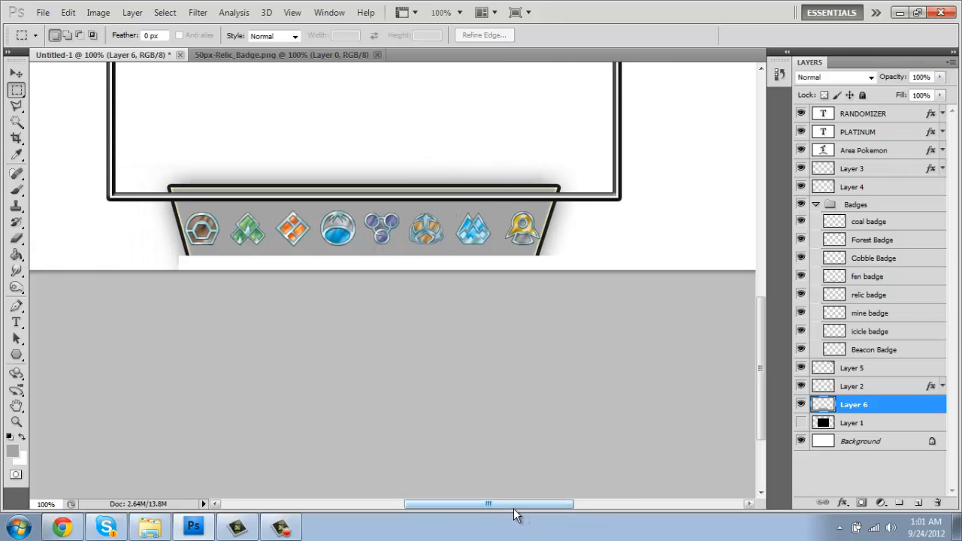
# Step: Undo the strip deletion on the merged backdrop and clear the selection
pyautogui.hotkey('ctrl', 'alt', 'z')
pyautogui.hotkey('ctrl', 'alt', 'z')
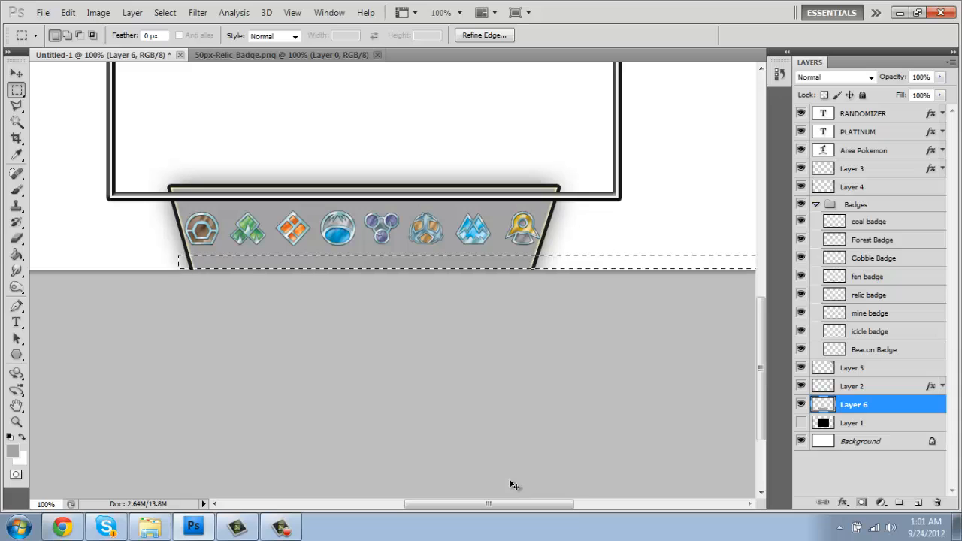
pyautogui.hotkey('ctrl', 'd')
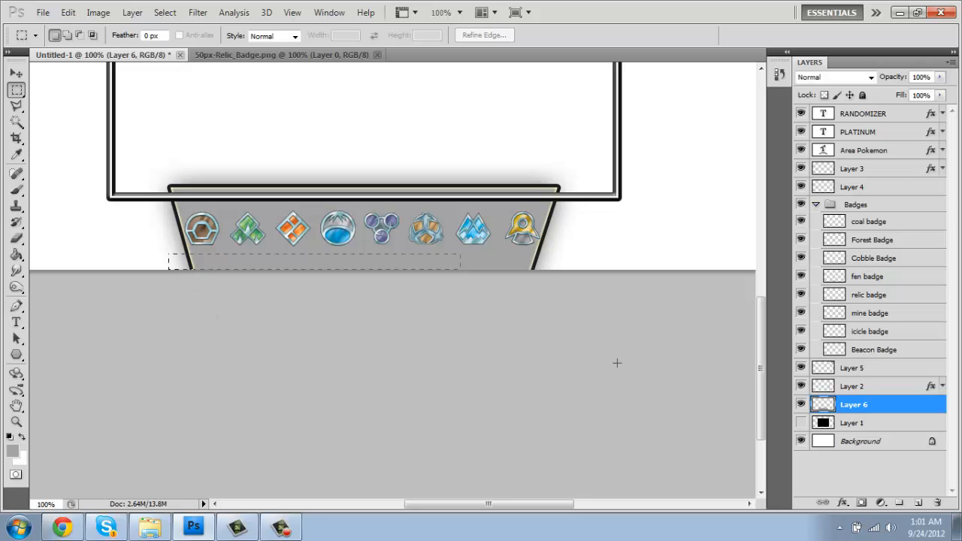
# Step: Copy the backdrop's thin strip below the badges to a new layer and nudge the copy upward behind the badges
pyautogui.moveTo(617, 363); pyautogui.dragTo(752, 376)
pyautogui.rightClick(388, 250)
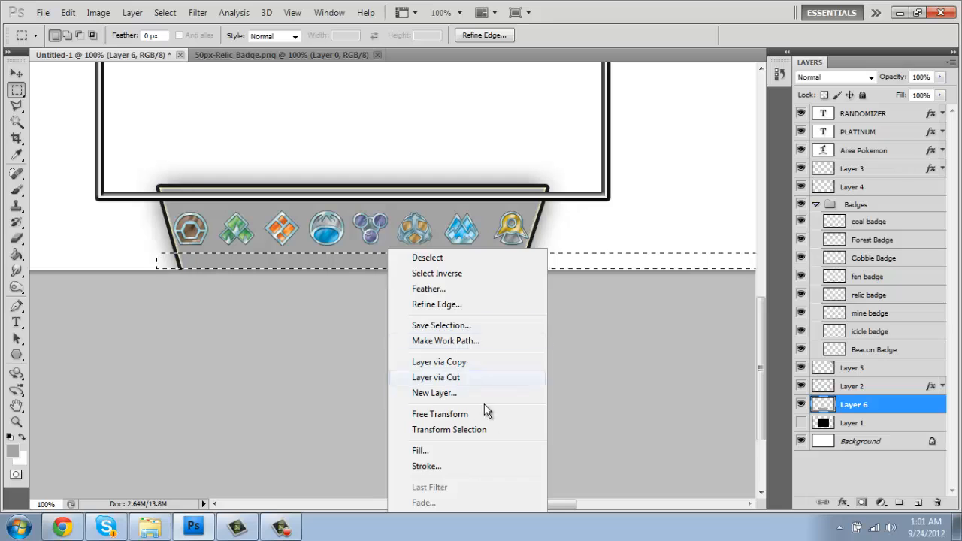
pyautogui.click(440, 364)
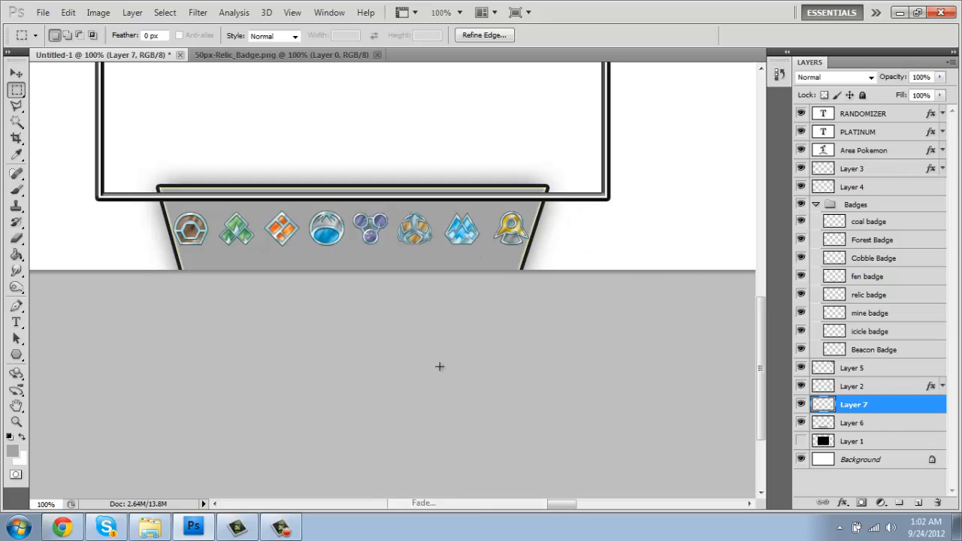
pyautogui.press('v')
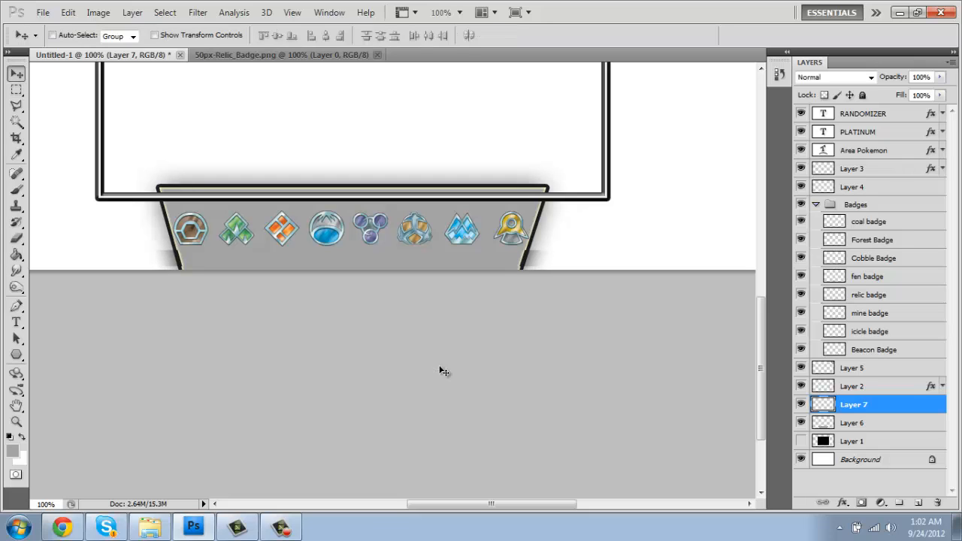
pyautogui.press('Up')
pyautogui.press('Up')
pyautogui.press('Up')
pyautogui.press('Up')
pyautogui.press('Up')
pyautogui.press('Up')
pyautogui.press('Up')
pyautogui.press('Up')
pyautogui.press('Up')
pyautogui.press('Up')
pyautogui.press('Up')
pyautogui.press('Up')
pyautogui.press('Up')
pyautogui.press('Up')
pyautogui.press('Up')
pyautogui.press('Up')
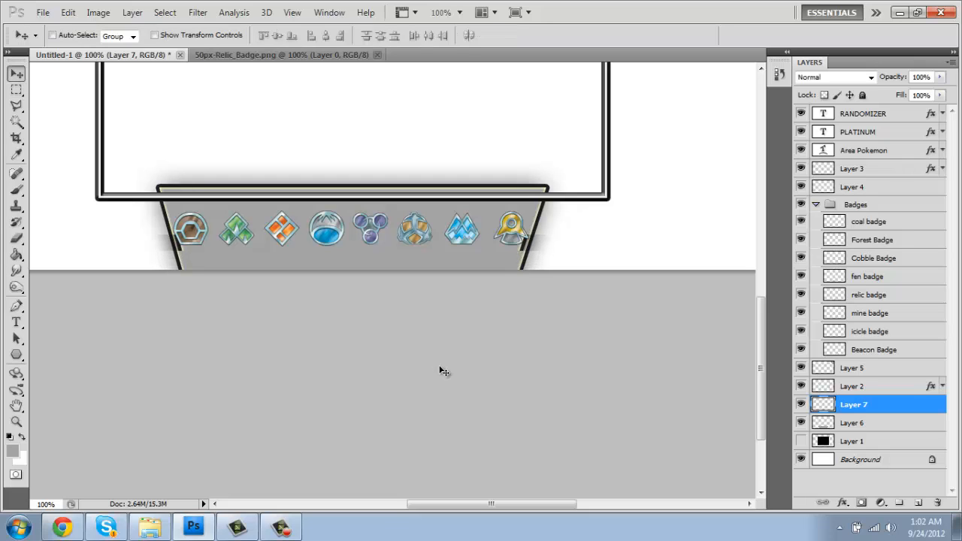
pyautogui.press('Up')
pyautogui.press('Up')
pyautogui.press('Up')
pyautogui.press('Up')
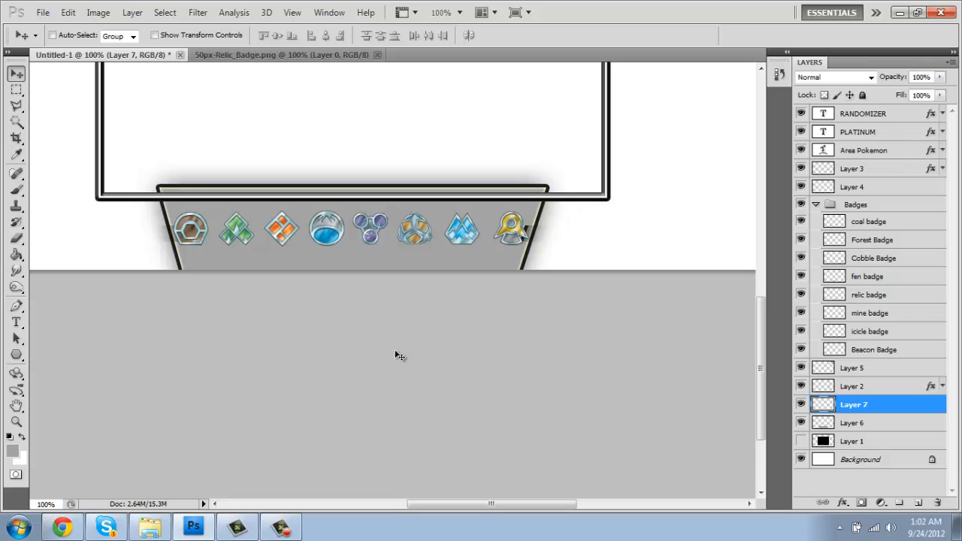
# Step: Duplicate the copied strip layer and nudge the duplicate up to the frame's lower edge
pyautogui.hotkey('ctrl', 'j')
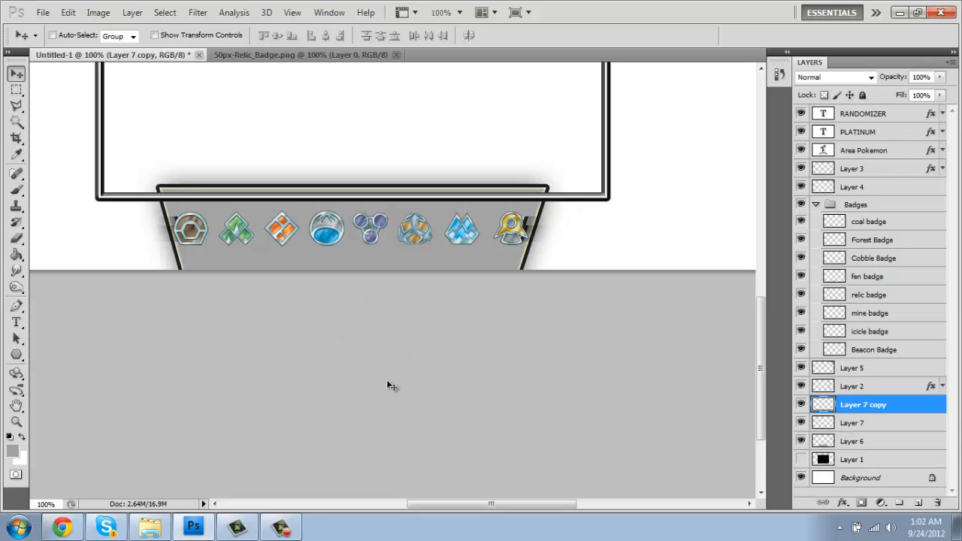
pyautogui.press('Up')
pyautogui.press('Up')
pyautogui.press('Up')
pyautogui.press('Up')
pyautogui.press('Up')
pyautogui.press('Up')
pyautogui.press('Up')
pyautogui.press('Up')
pyautogui.press('Up')
pyautogui.press('Up')
pyautogui.press('Up')
pyautogui.press('Up')
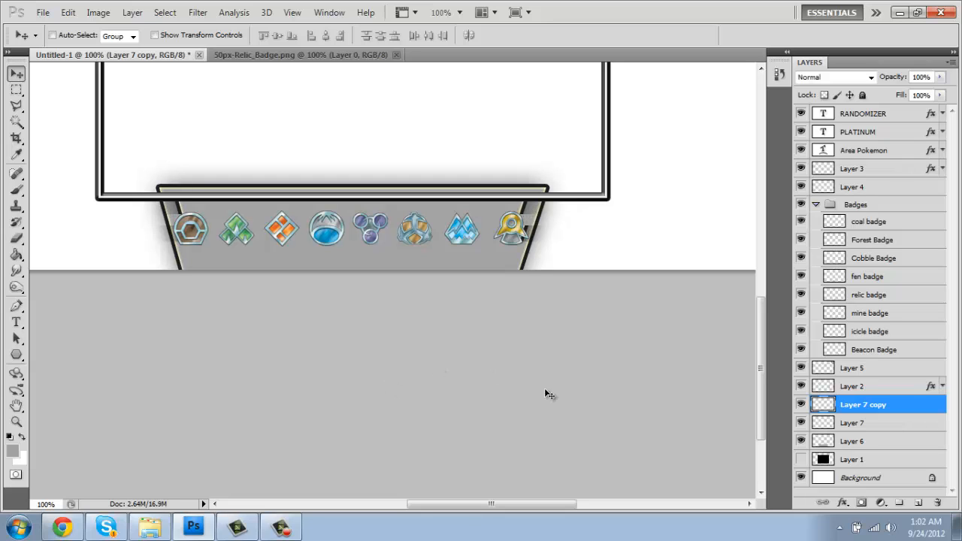
# Step: Remove both copied strips from the backdrop, and toggle Layer 6's visibility off and on to check it
pyautogui.hotkey('ctrl', 'e')
pyautogui.hotkey('ctrl', 'e')
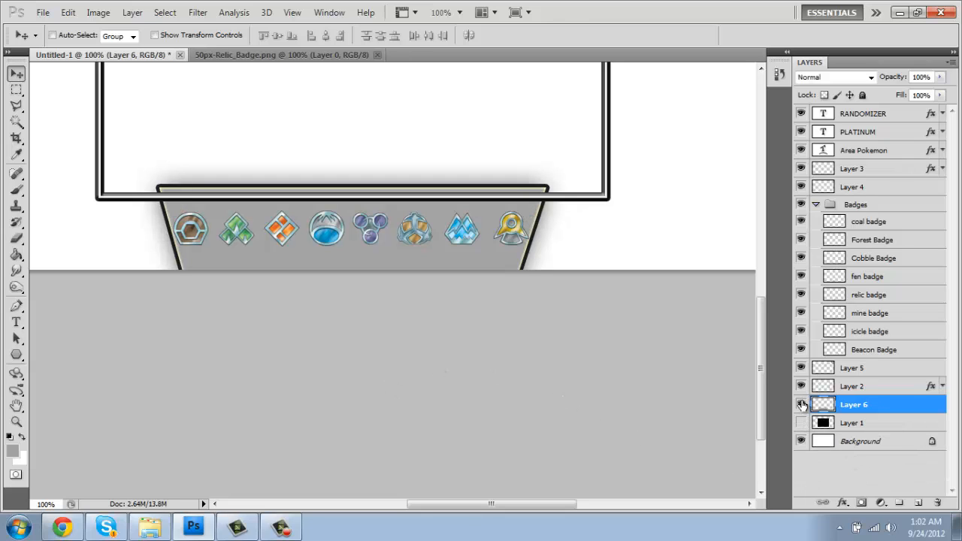
pyautogui.click(801, 405)
pyautogui.click(802, 405)
# Step: Duplicate Layer 6 and nudge the duplicate backdrop upward into the screen frame
pyautogui.hotkey('ctrl', 'j')
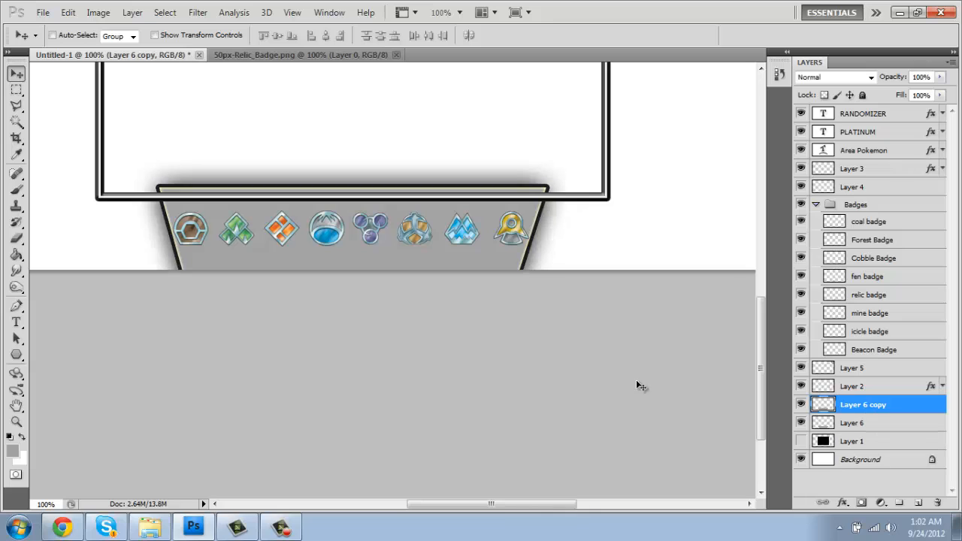
pyautogui.press('Up')
pyautogui.press('Up')
pyautogui.press('Up')
pyautogui.press('Up')
pyautogui.press('Up')
pyautogui.press('Up')
pyautogui.press('Up')
pyautogui.press('Up')
pyautogui.press('Up')
pyautogui.press('Up')
pyautogui.press('Up')
pyautogui.press('Up')
pyautogui.press('Up')
pyautogui.press('Up')
pyautogui.press('Up')
pyautogui.press('Up')
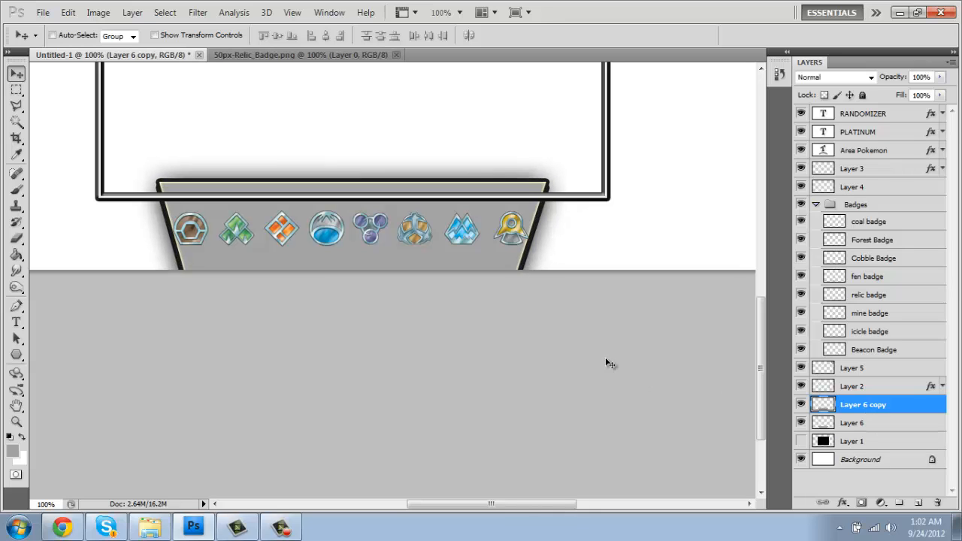
pyautogui.press('Up')
pyautogui.press('Up')
pyautogui.press('Up')
pyautogui.press('Up')
pyautogui.press('Up')
pyautogui.press('Up')
pyautogui.press('Up')
pyautogui.press('Up')
pyautogui.press('Up')
pyautogui.press('Up')
pyautogui.press('Up')
pyautogui.press('Up')
pyautogui.press('Up')
pyautogui.press('Up')
pyautogui.press('Up')
pyautogui.press('Up')
pyautogui.press('Up')
pyautogui.press('Up')
pyautogui.press('Up')
pyautogui.press('Up')
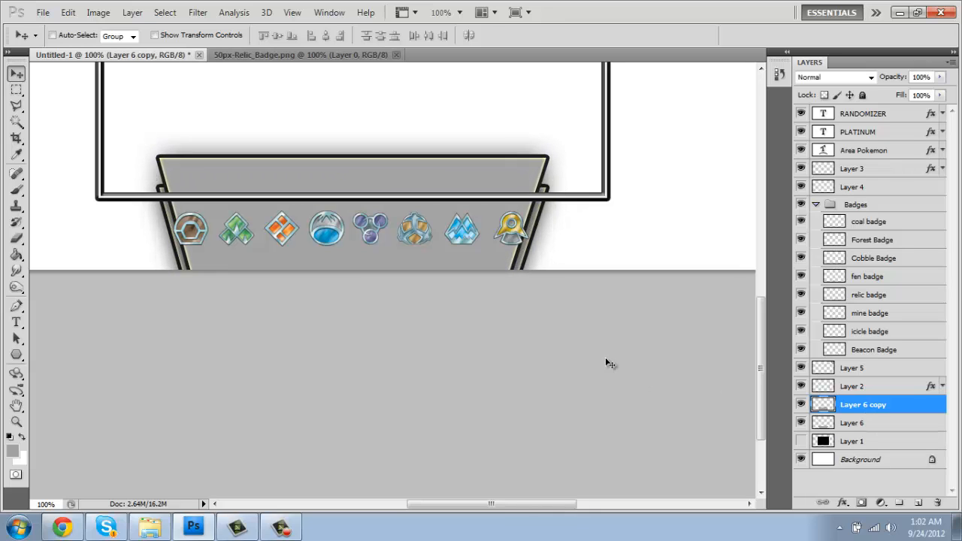
pyautogui.press('Up')
pyautogui.press('Up')
pyautogui.press('Up')
pyautogui.press('Up')
pyautogui.press('Up')
pyautogui.press('Up')
pyautogui.press('Up')
pyautogui.press('Up')
pyautogui.press('Up')
pyautogui.press('Up')
pyautogui.press('Up')
pyautogui.press('Up')
pyautogui.press('Up')
pyautogui.press('Up')
pyautogui.press('Up')
pyautogui.press('Up')
pyautogui.press('Up')
pyautogui.press('Up')
pyautogui.press('Up')
pyautogui.press('Up')
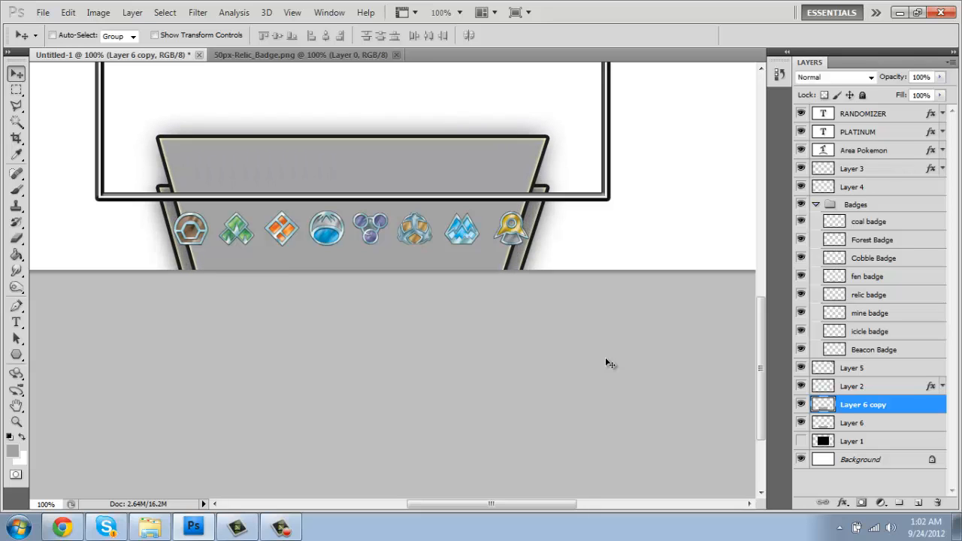
pyautogui.press('Up')
# Step: Flip Layer 6 copy vertically and position it at X 628 px, Y 548.5 px, with its wide border just below the badges
pyautogui.hotkey('ctrl', 't')
pyautogui.rightClick(430, 212)
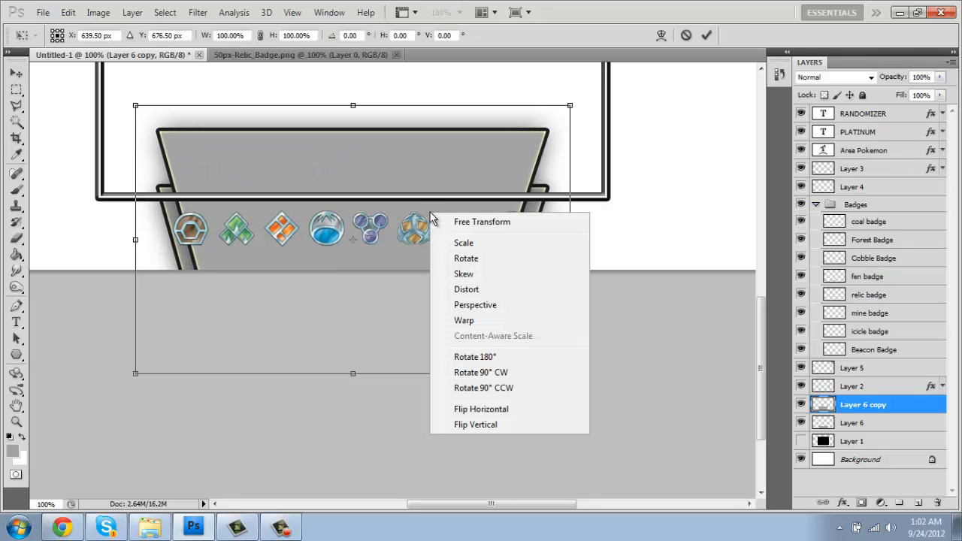
pyautogui.click(484, 424)
pyautogui.moveTo(444, 312); pyautogui.dragTo(433, 228)
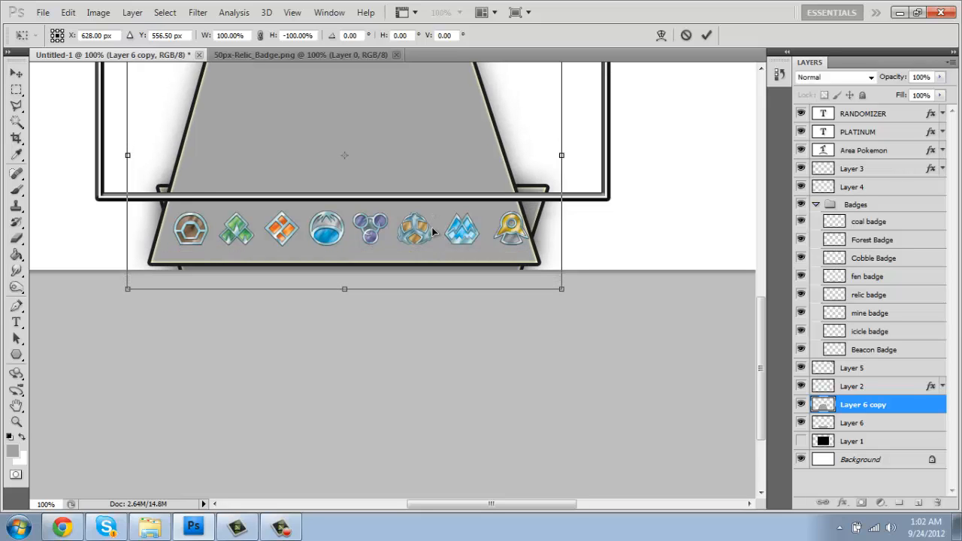
pyautogui.press('Up')
pyautogui.press('Up')
pyautogui.press('Up')
pyautogui.press('Up')
pyautogui.press('Up')
pyautogui.press('Up')
pyautogui.press('Up')
pyautogui.press('Up')
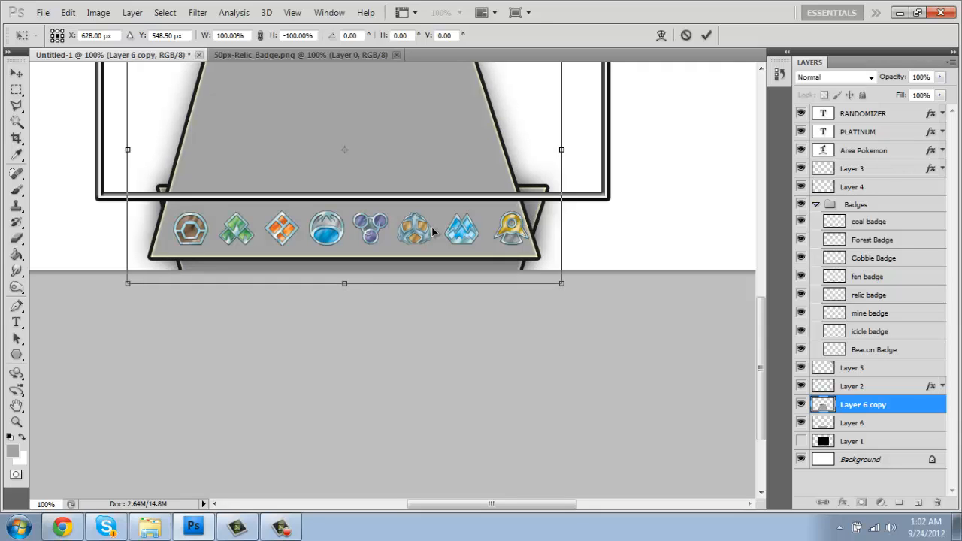
pyautogui.press('Return')
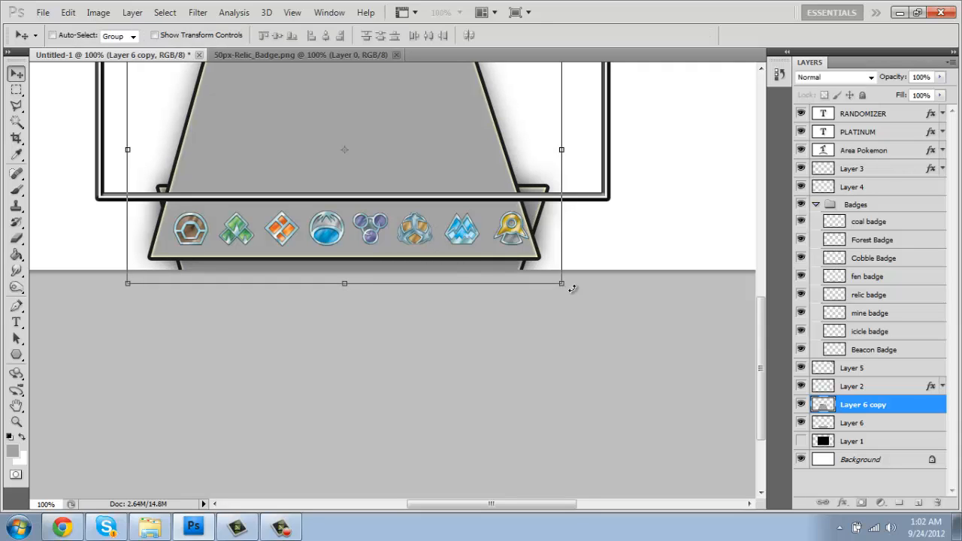
# Step: Delete the part of Layer 6 that sticks out below the flipped copy's border, and clear the selection
pyautogui.click(858, 424)
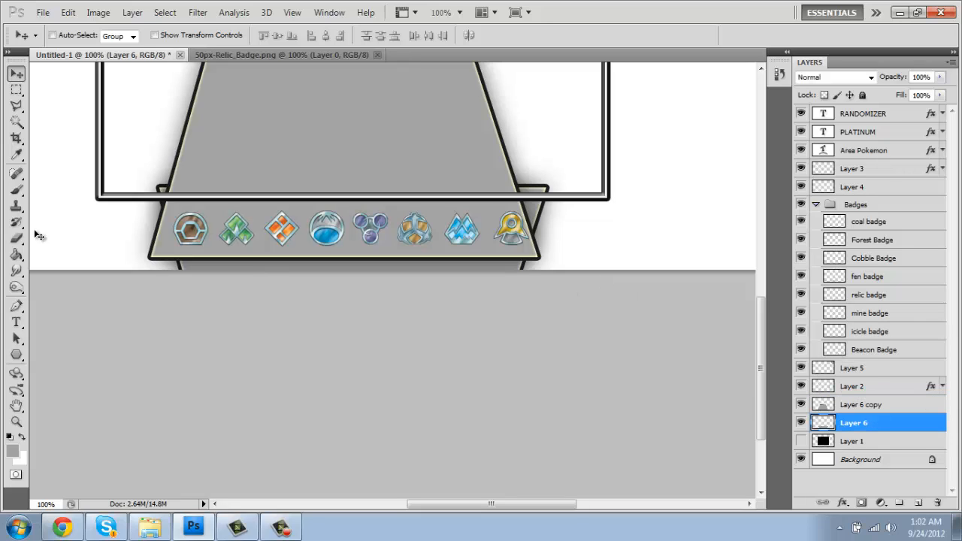
pyautogui.press('m')
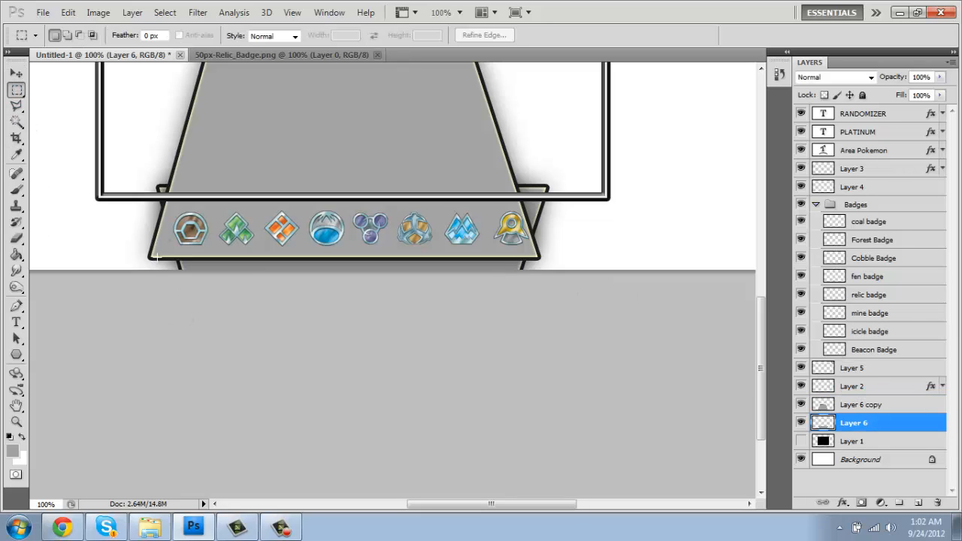
pyautogui.moveTo(152, 258); pyautogui.dragTo(761, 268)
pyautogui.press('Delete')
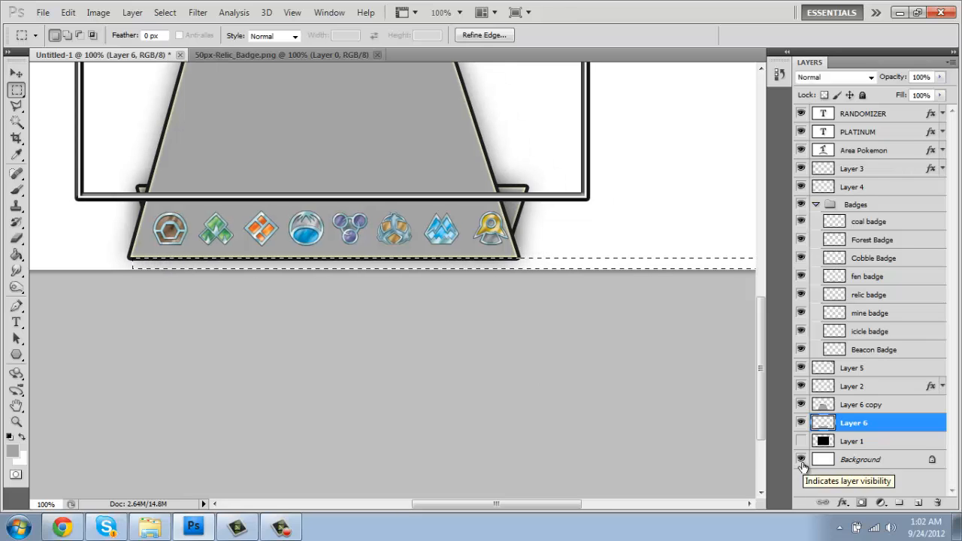
pyautogui.hotkey('ctrl', 'd')
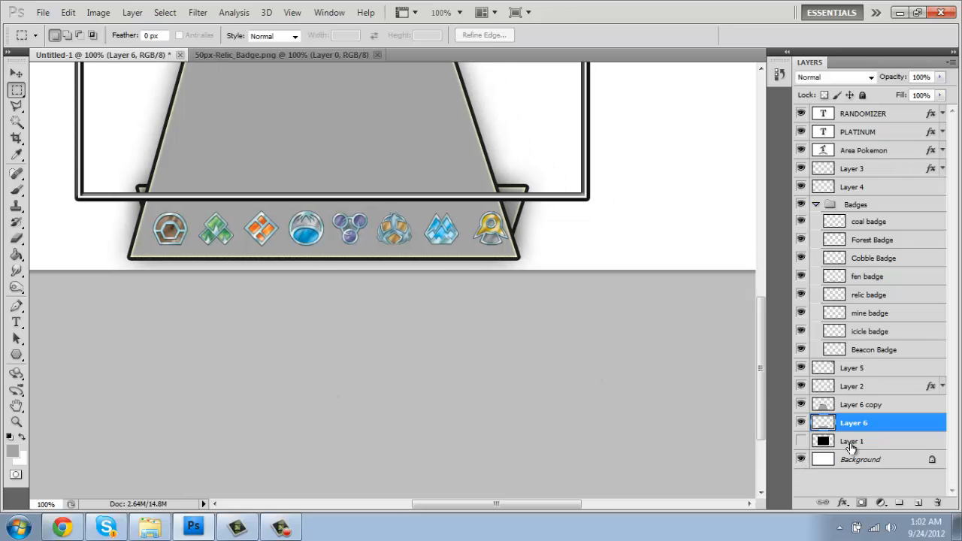
# Step: Move Layer 6 copy beneath Layer 6 and nudge it down so its border closes the backdrop's lower edge
pyautogui.moveTo(865, 406); pyautogui.dragTo(856, 431)
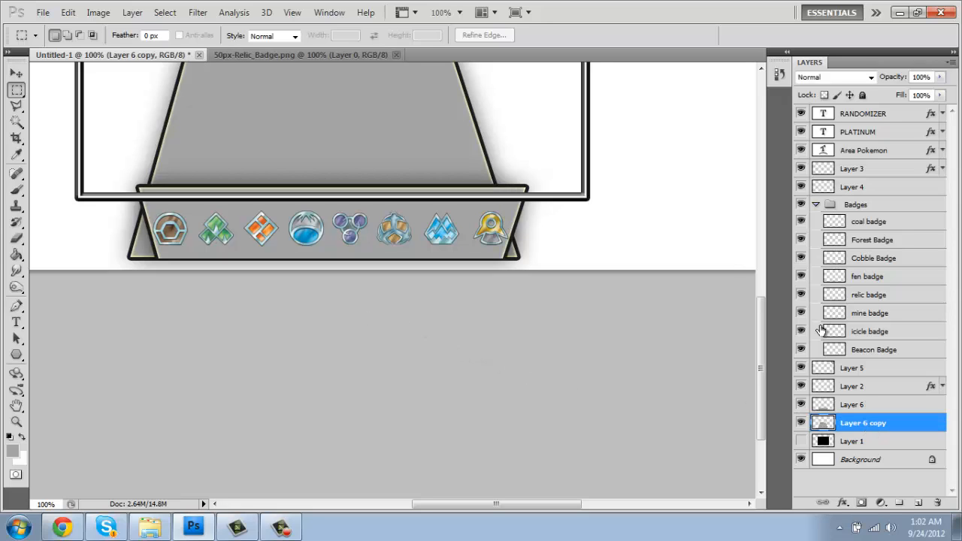
pyautogui.press('v')
pyautogui.press('Down')
pyautogui.press('Down')
pyautogui.press('Down')
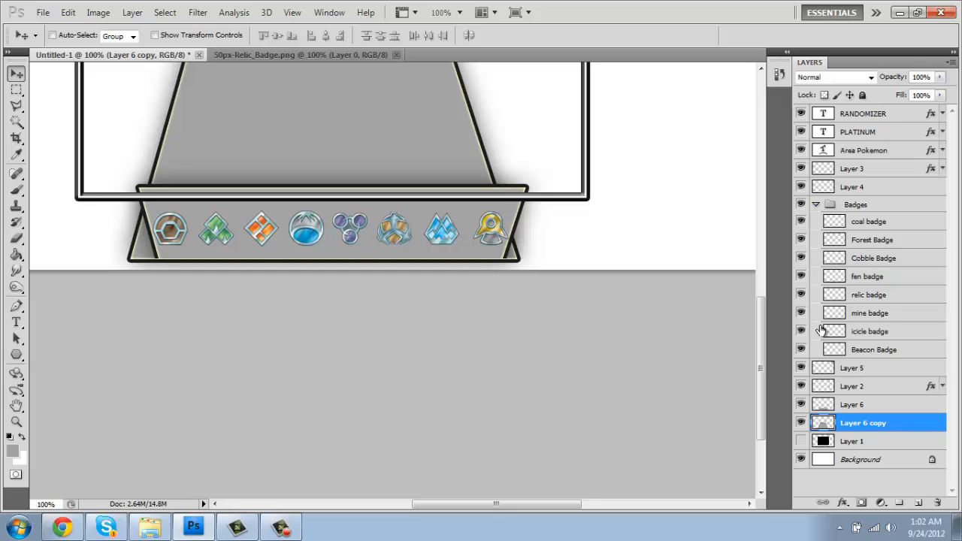
pyautogui.press('Down')
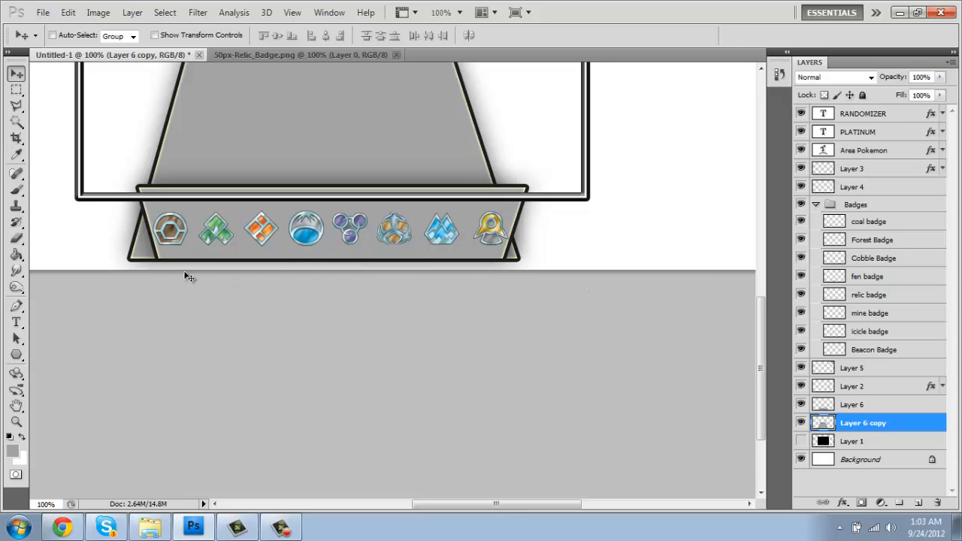
# Step: Try to erase the corner of Layer 6 copy that sticks out beside the coal badge, and undo the erasing
pyautogui.click(16, 421)
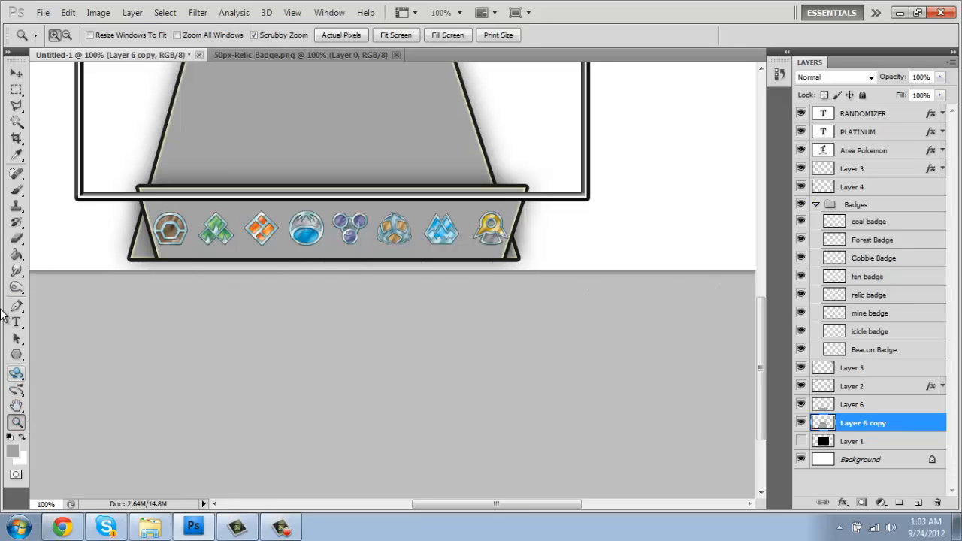
pyautogui.click(241, 268)
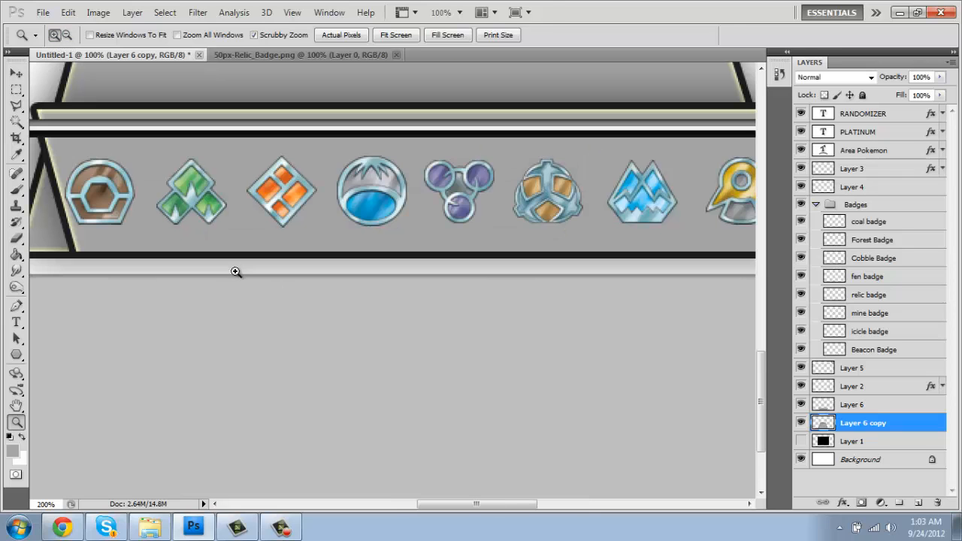
pyautogui.moveTo(440, 509); pyautogui.dragTo(412, 509)
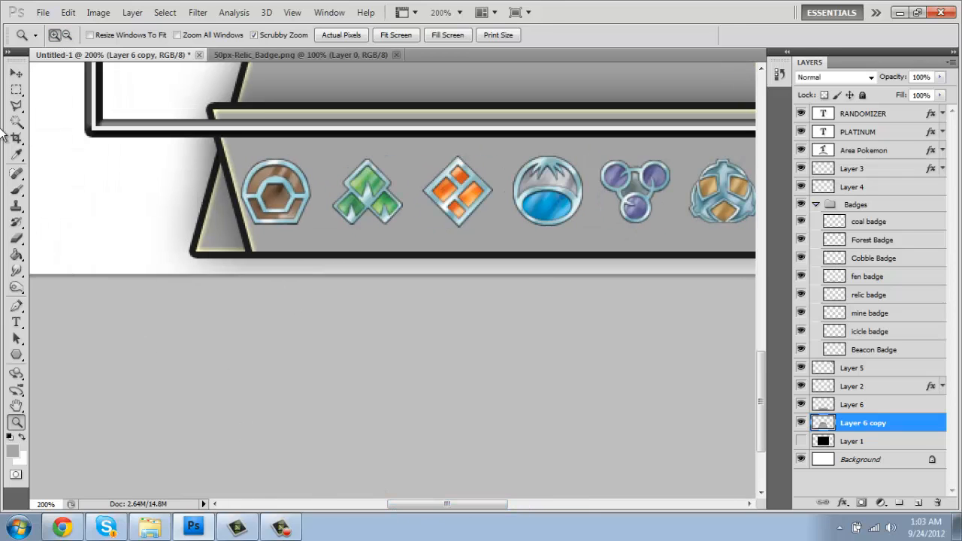
pyautogui.click(16, 238)
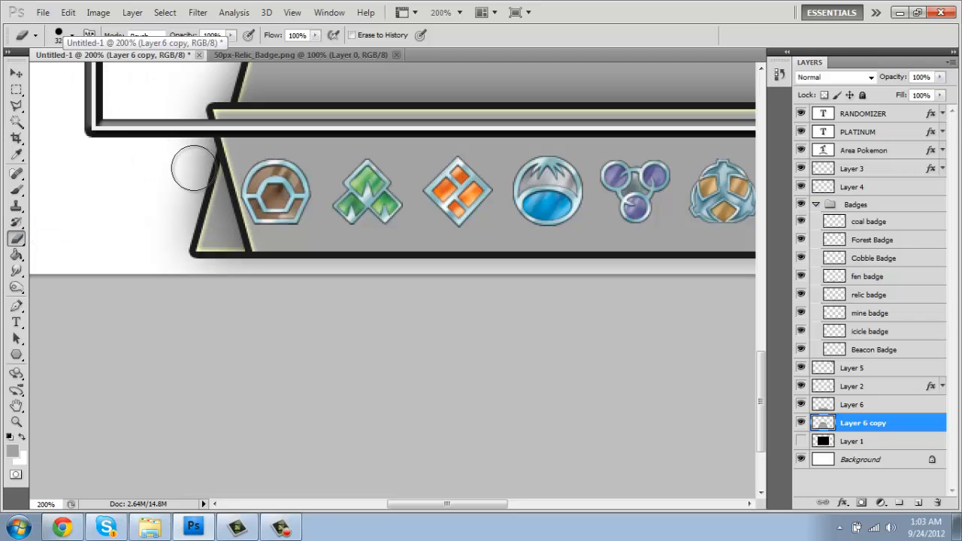
pyautogui.moveTo(200, 167)
pyautogui.mouseDown()
pyautogui.moveTo(215, 231)
pyautogui.moveTo(209, 242)
pyautogui.moveTo(191, 239)
pyautogui.moveTo(173, 157)
pyautogui.moveTo(168, 202)
pyautogui.moveTo(188, 97)
pyautogui.moveTo(188, 149)
pyautogui.mouseUp()
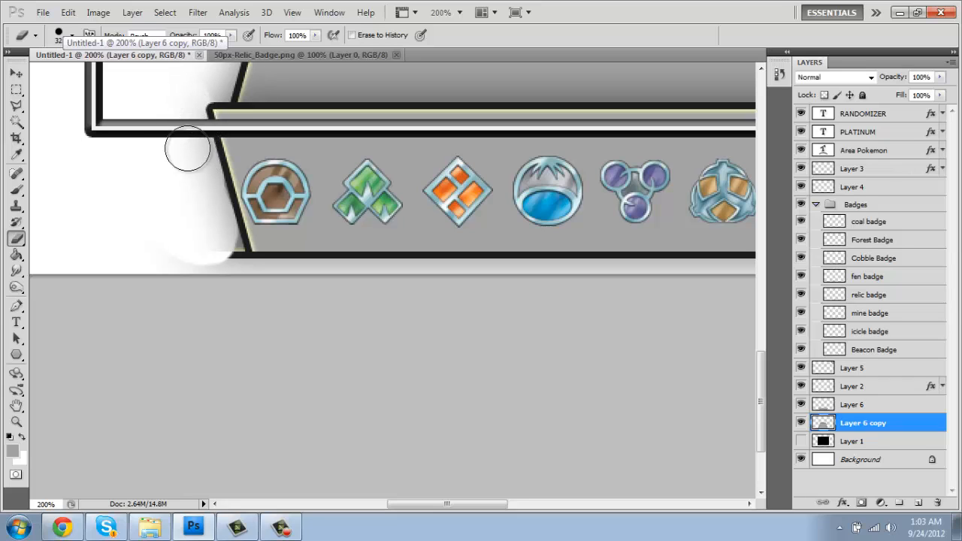
pyautogui.moveTo(224, 250)
pyautogui.mouseDown()
pyautogui.moveTo(200, 233)
pyautogui.moveTo(204, 275)
pyautogui.moveTo(265, 275)
pyautogui.mouseUp()
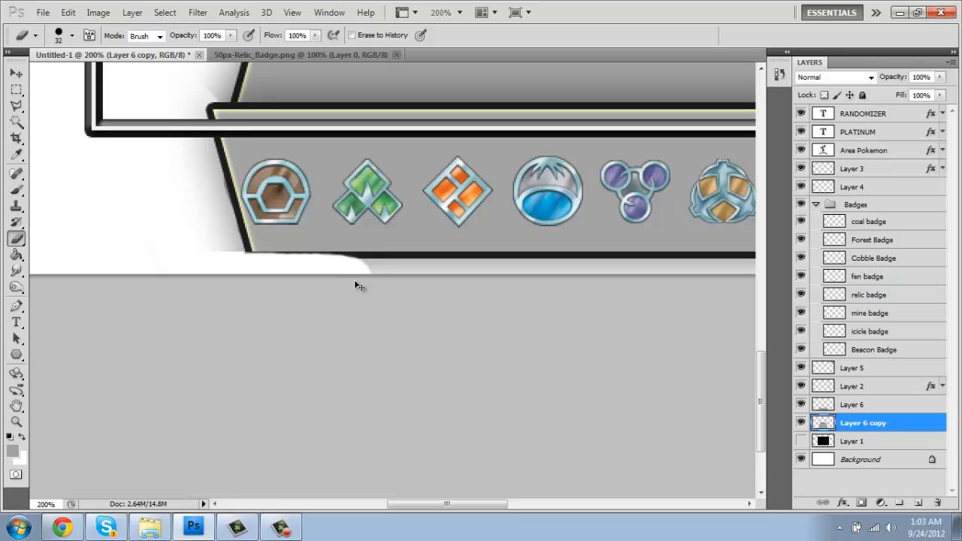
pyautogui.hotkey('ctrl', 'z')
pyautogui.moveTo(193, 275); pyautogui.dragTo(227, 261)
pyautogui.hotkey('ctrl', 'z')
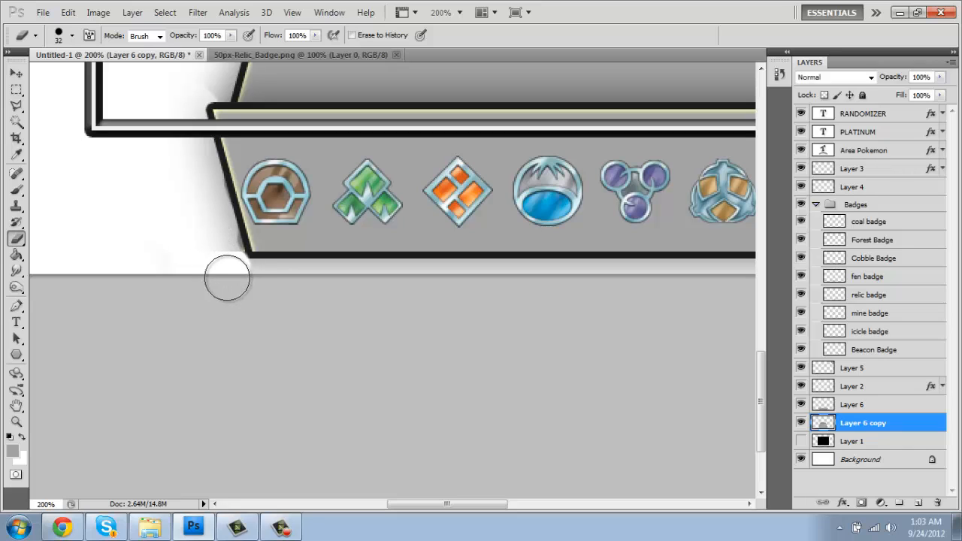
pyautogui.moveTo(413, 504); pyautogui.dragTo(527, 503)
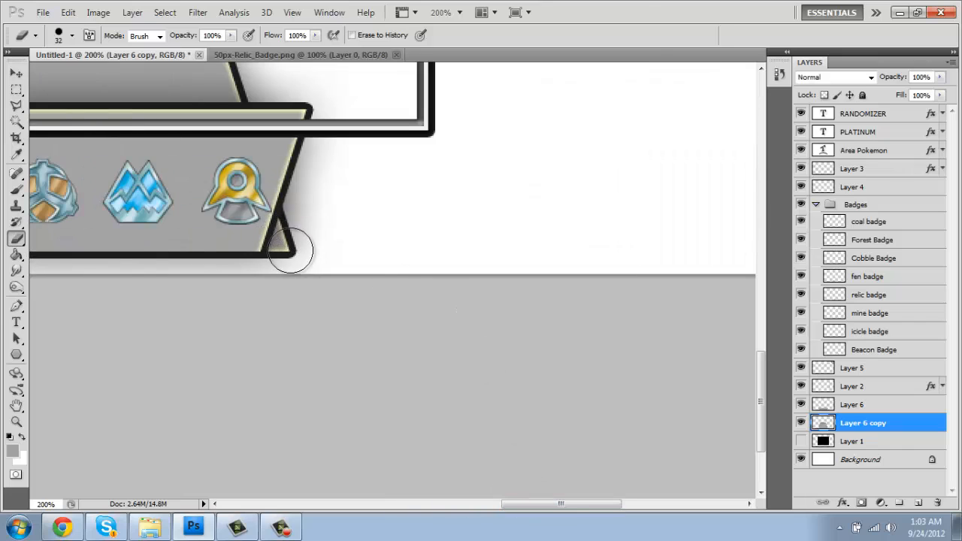
pyautogui.moveTo(538, 505); pyautogui.dragTo(417, 514)
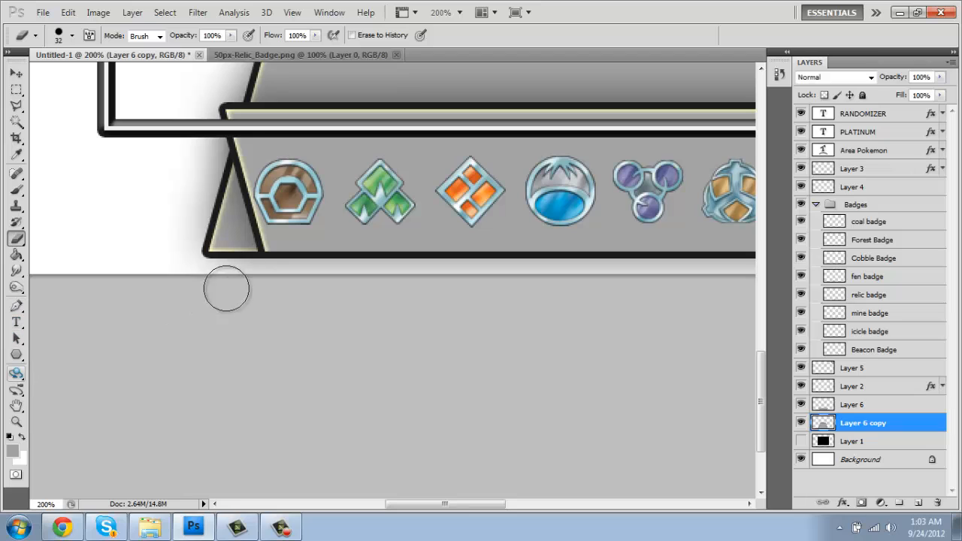
# Step: Delete the parts of Layer 6 copy and Layer 6 that lie inside the screen frame, and clear the selection
pyautogui.click(16, 422)
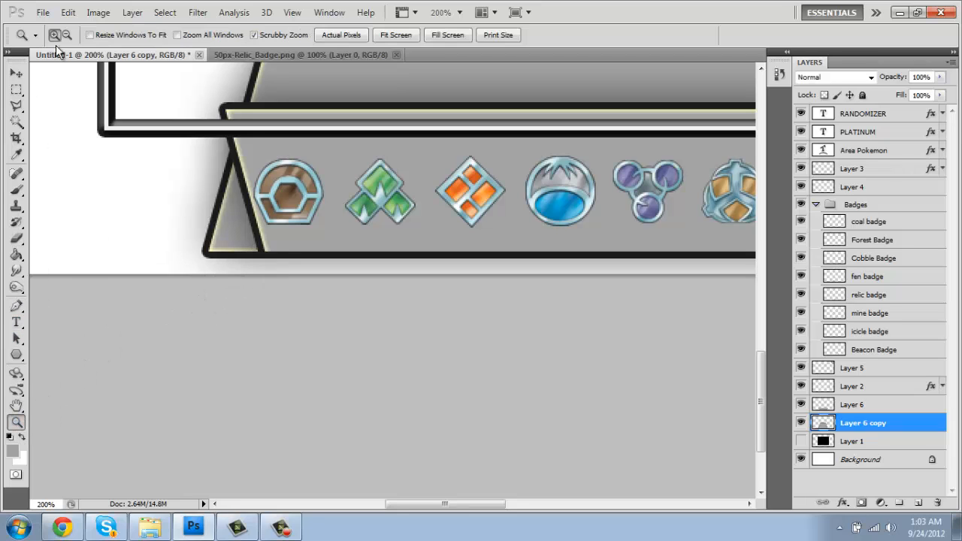
pyautogui.click(67, 35)
pyautogui.click(315, 224)
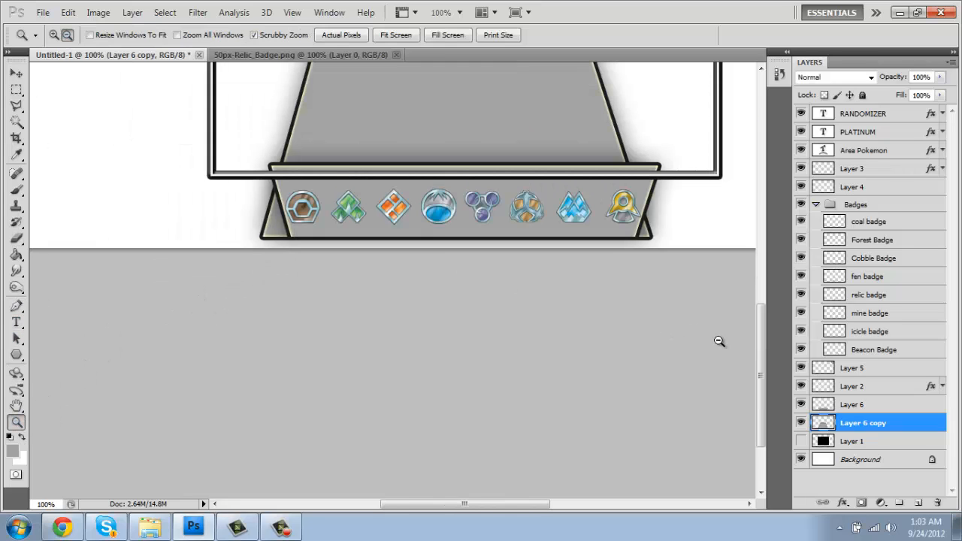
pyautogui.moveTo(763, 353); pyautogui.dragTo(764, 318)
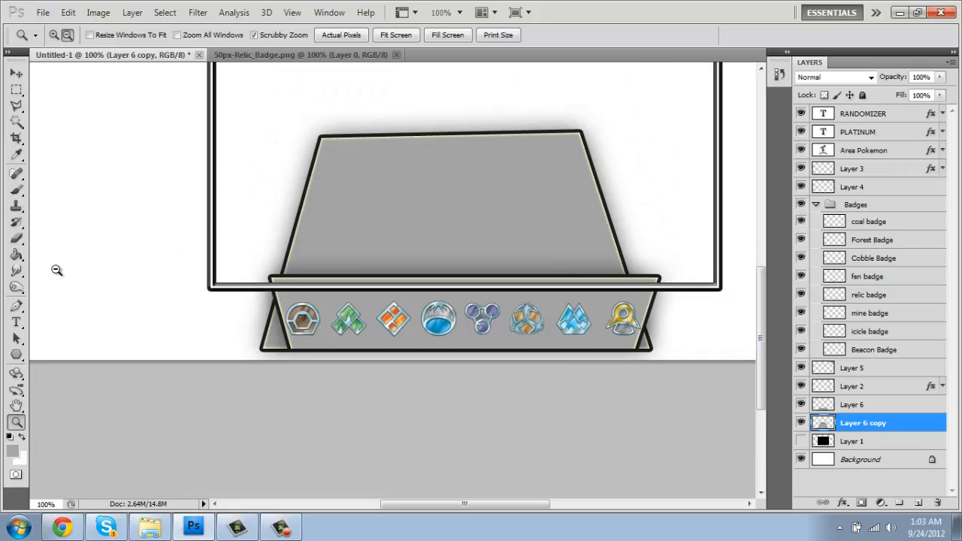
pyautogui.click(17, 90)
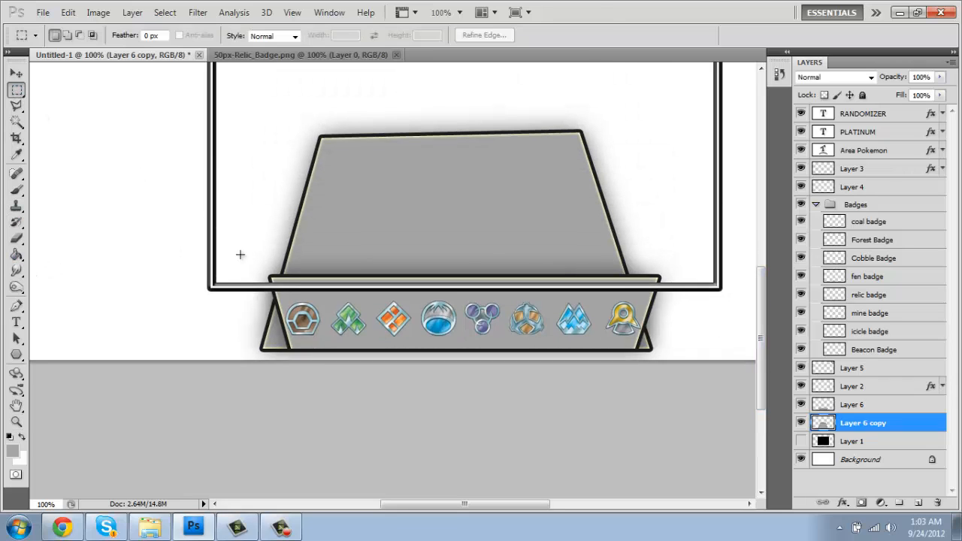
pyautogui.moveTo(258, 285); pyautogui.dragTo(480, 241)
pyautogui.moveTo(612, 93); pyautogui.dragTo(669, 95)
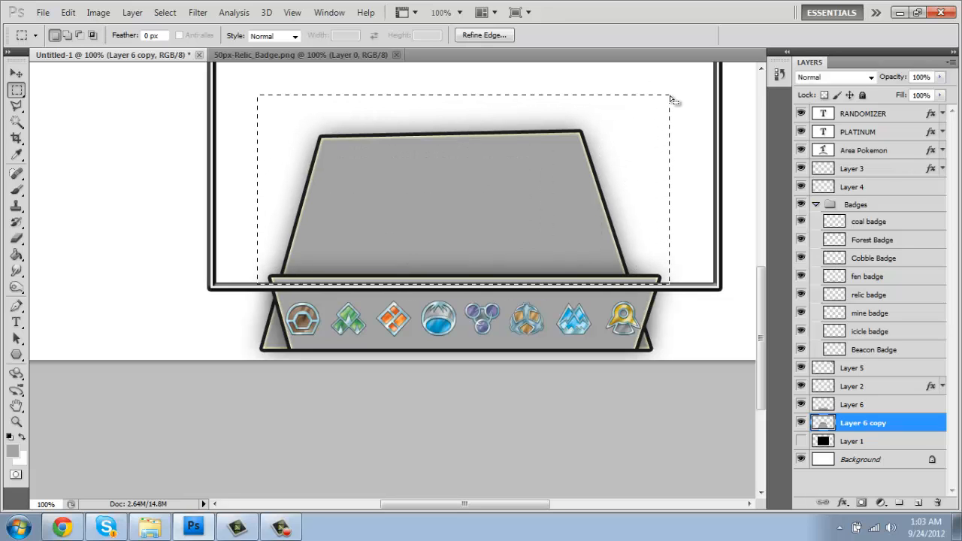
pyautogui.press('Delete')
pyautogui.click(870, 405)
pyautogui.press('Delete')
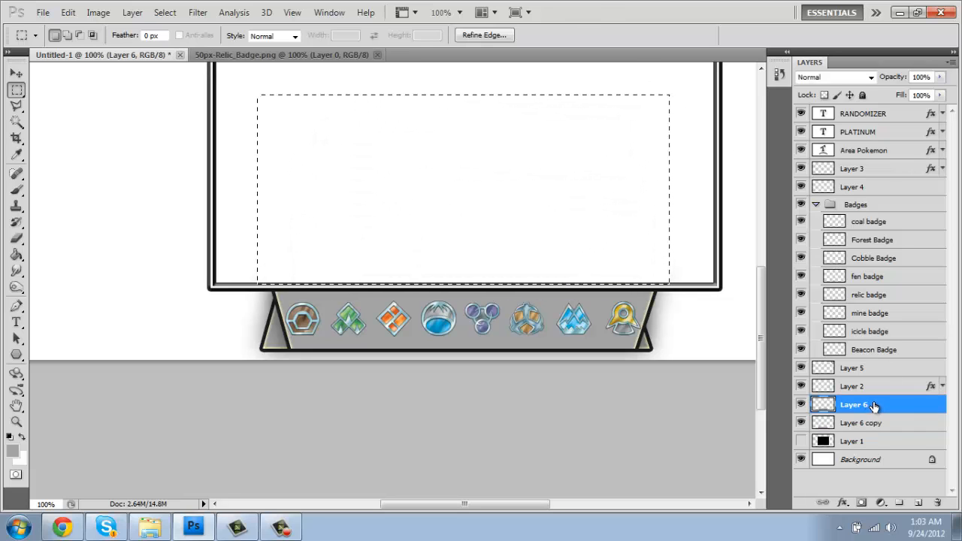
pyautogui.hotkey('ctrl', 'd')
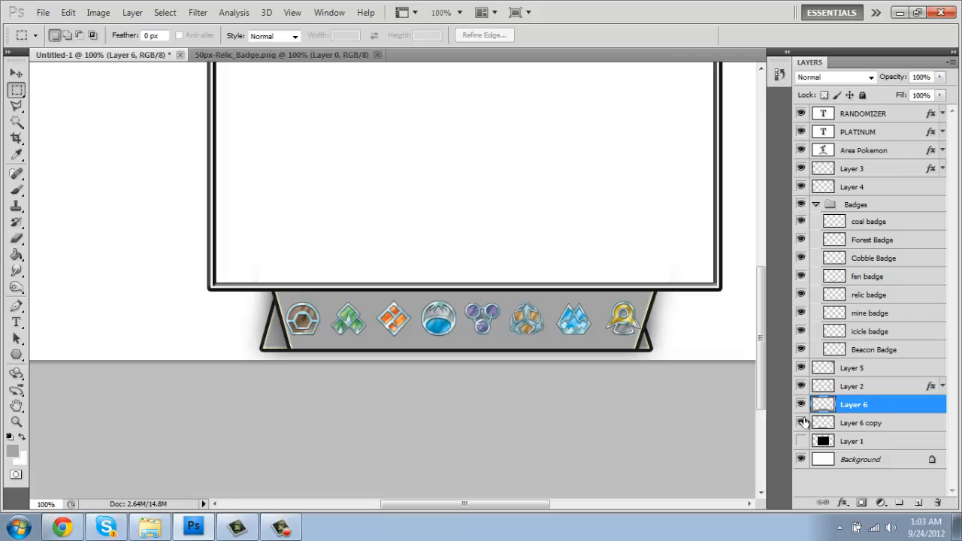
pyautogui.click(17, 422)
pyautogui.click(477, 324)
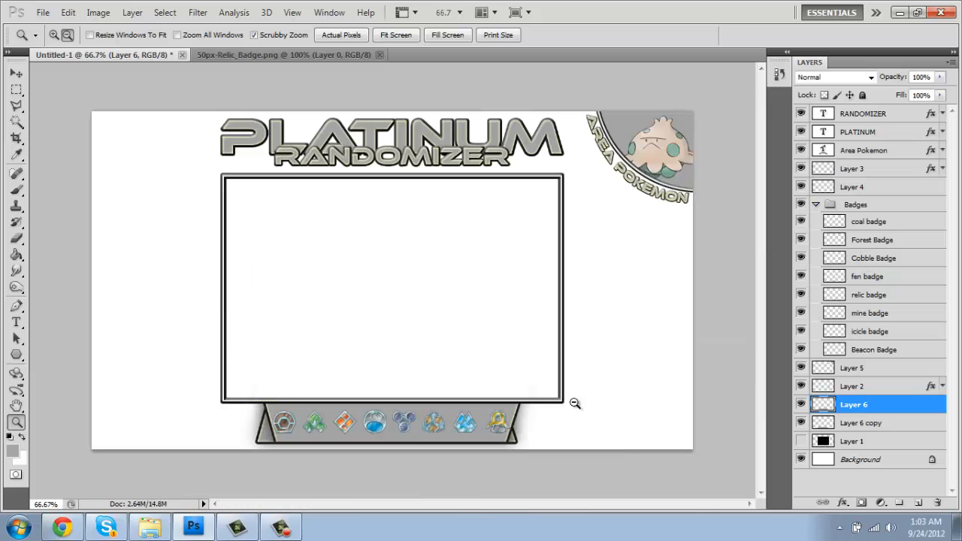
pyautogui.click(878, 352)
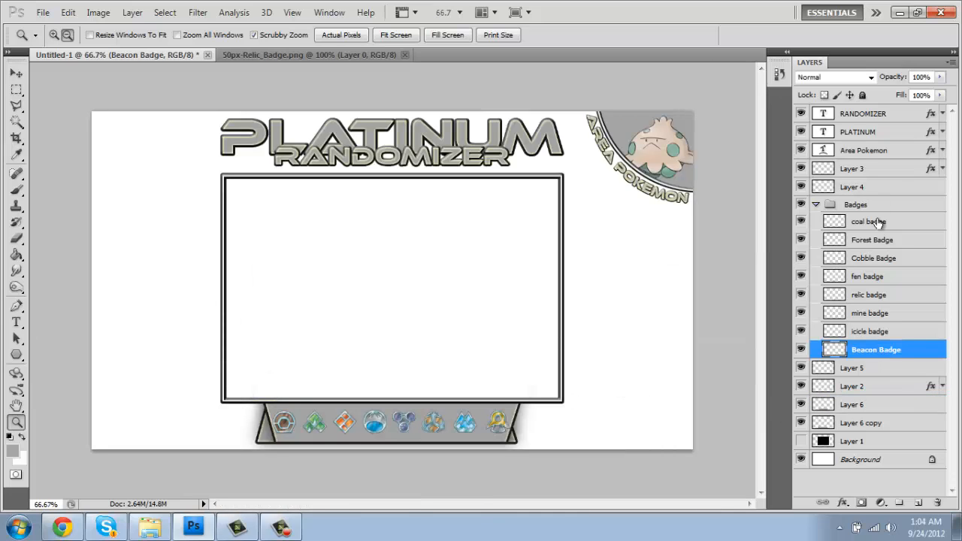
pyautogui.keyDown('shift'); pyautogui.click(876, 224); pyautogui.keyUp('shift')
pyautogui.hotkey('ctrl', 't')
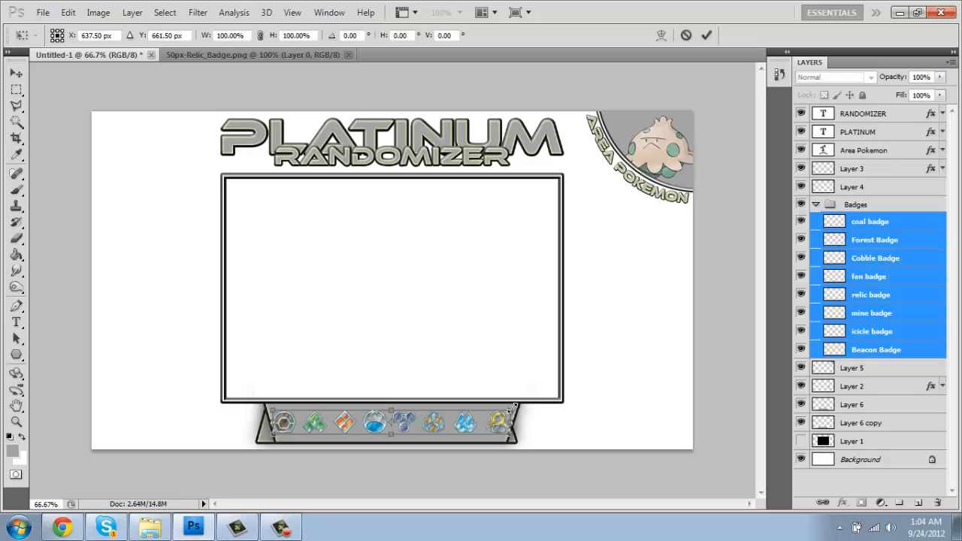
pyautogui.press('Return')
pyautogui.press('z')
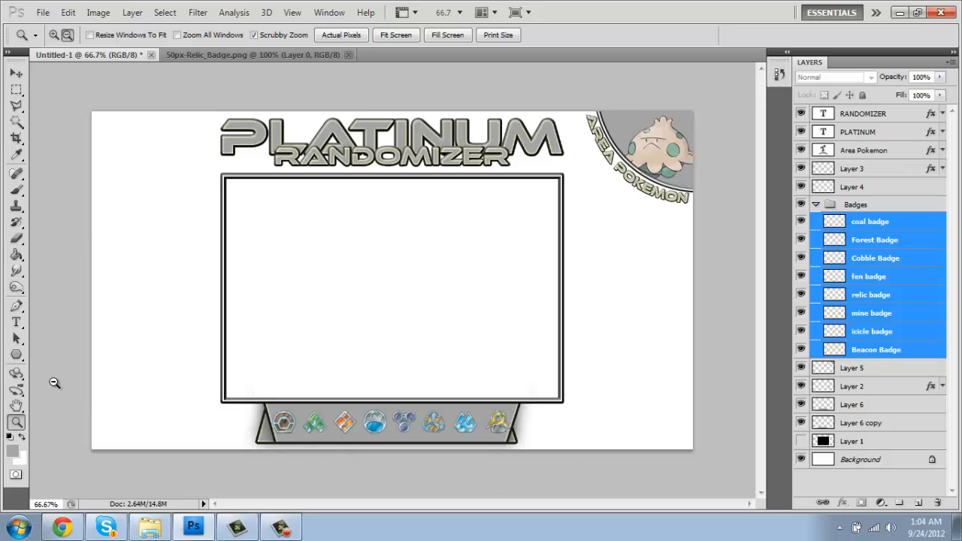
# Step: Nudge Layer 6 copy to the right so its corners stick out evenly on both sides, checking it against the grid
pyautogui.click(859, 423)
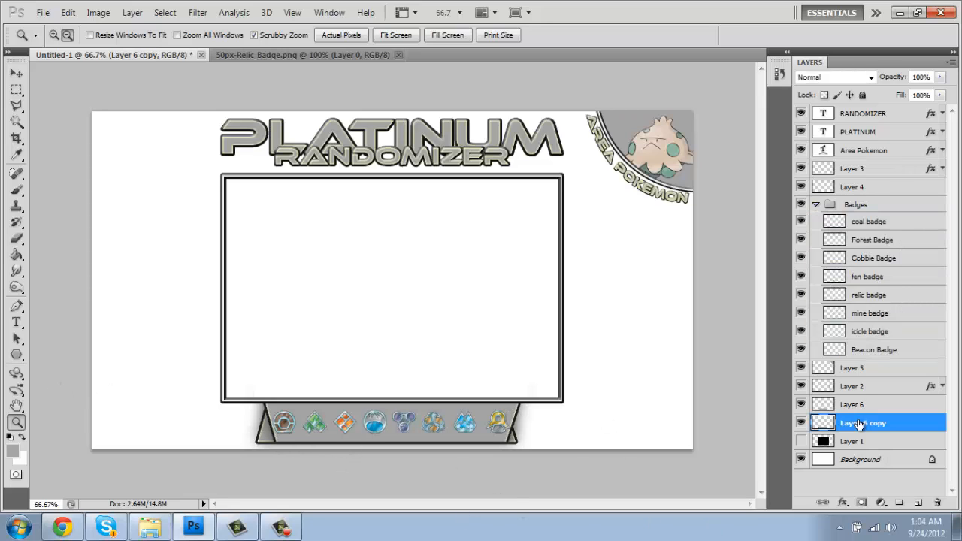
pyautogui.press('v')
pyautogui.press('Right')
pyautogui.press('Right')
pyautogui.press('Right')
pyautogui.press('Right')
pyautogui.press('Right')
pyautogui.press('Right')
pyautogui.press('Right')
pyautogui.press('Right')
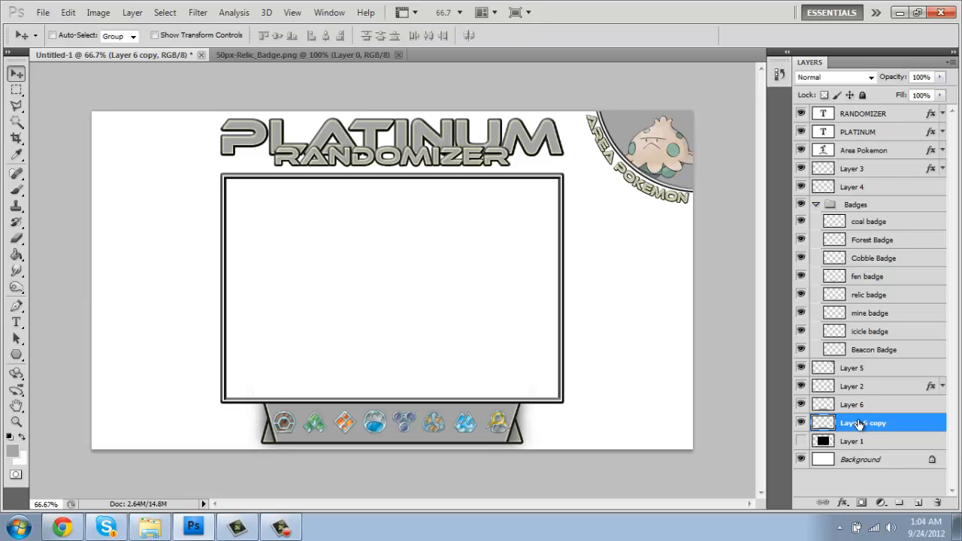
pyautogui.hotkey('ctrl', "'")
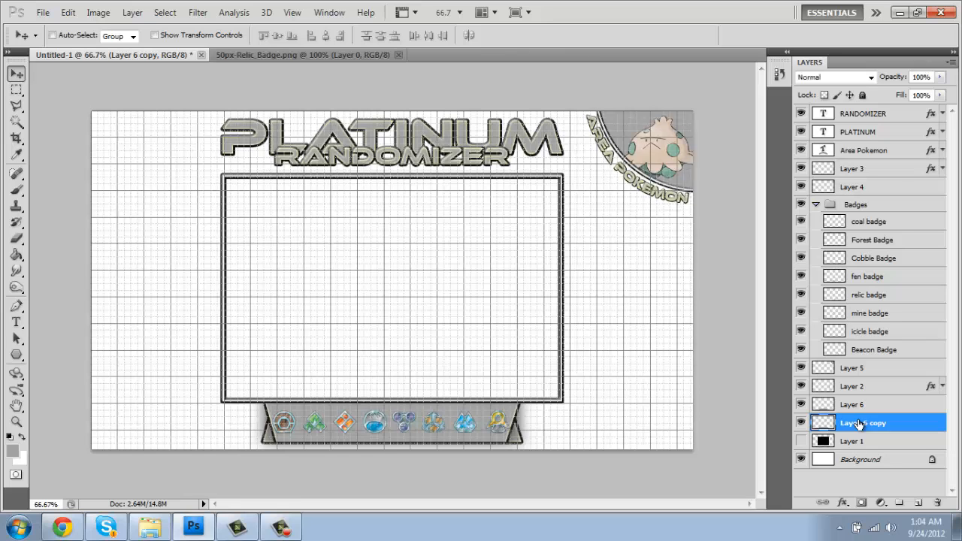
pyautogui.hotkey('ctrl', "'")
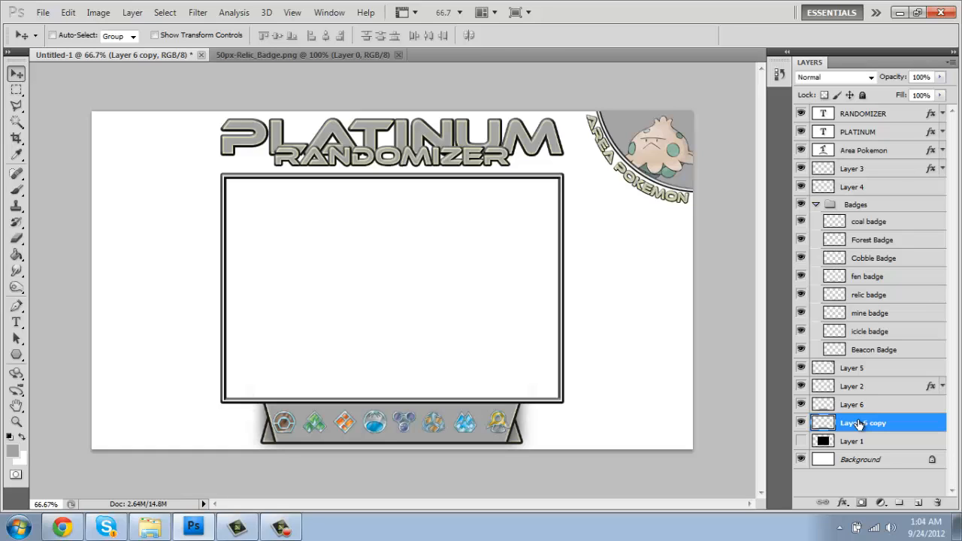
pyautogui.press('Right')
pyautogui.press('Right')
pyautogui.press('Right')
pyautogui.press('Right')
# Step: Give the coal badge layer a black outside stroke of 1 px
pyautogui.click(16, 422)
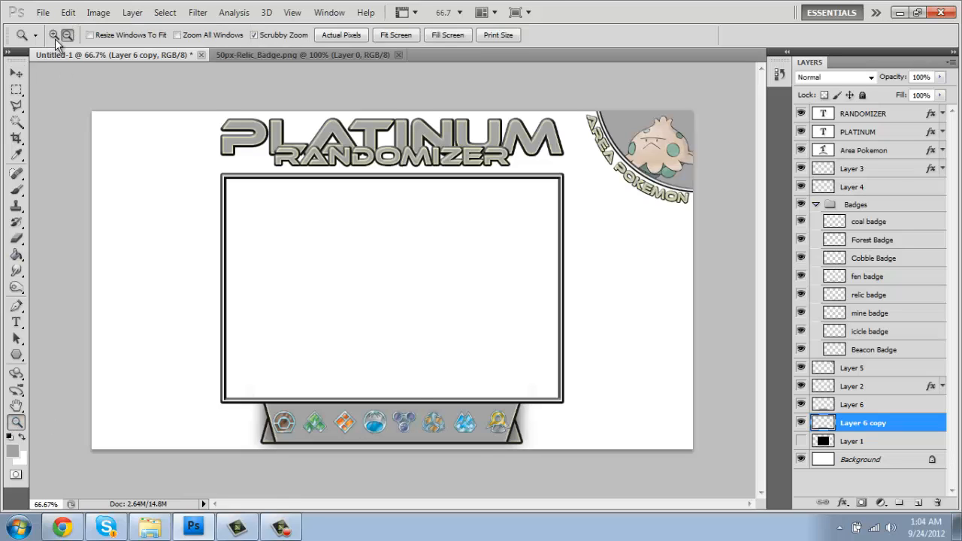
pyautogui.click(391, 385)
pyautogui.click(477, 445)
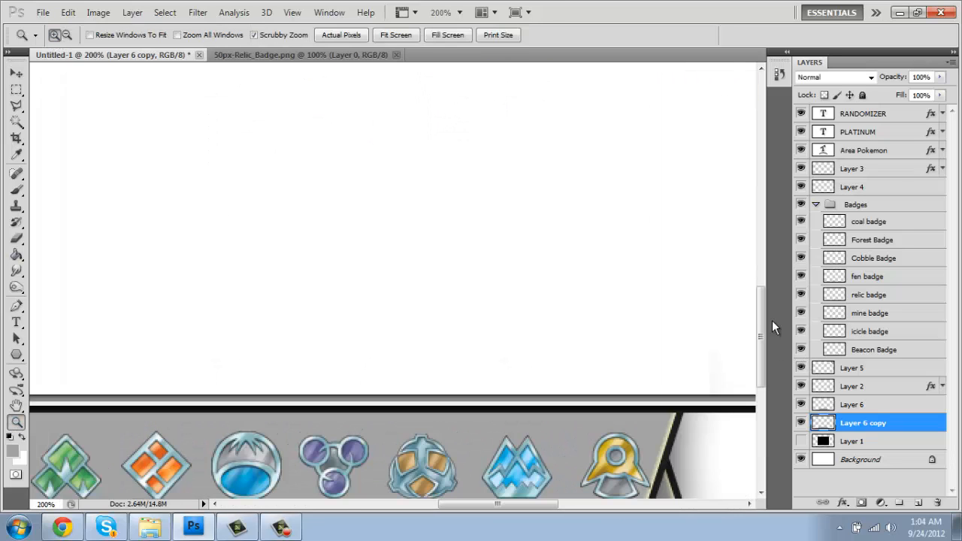
pyautogui.scroll(-3, 759, 338)
pyautogui.moveTo(549, 503); pyautogui.dragTo(488, 506)
pyautogui.click(883, 221)
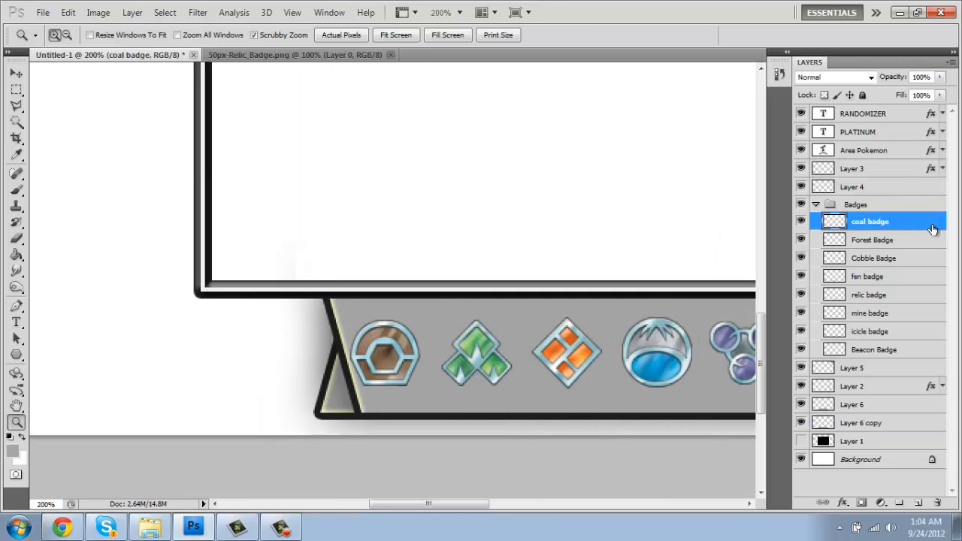
pyautogui.doubleClick(935, 223)
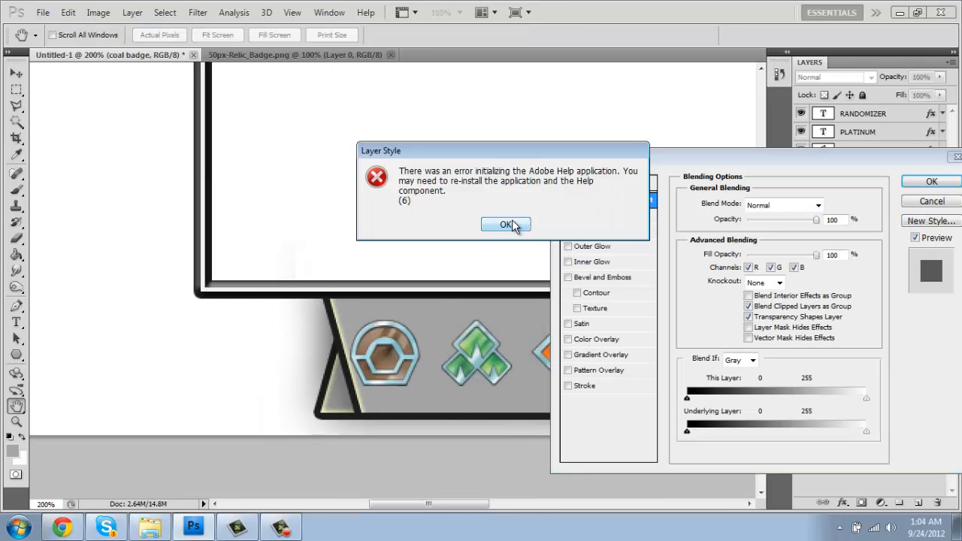
pyautogui.click(510, 225)
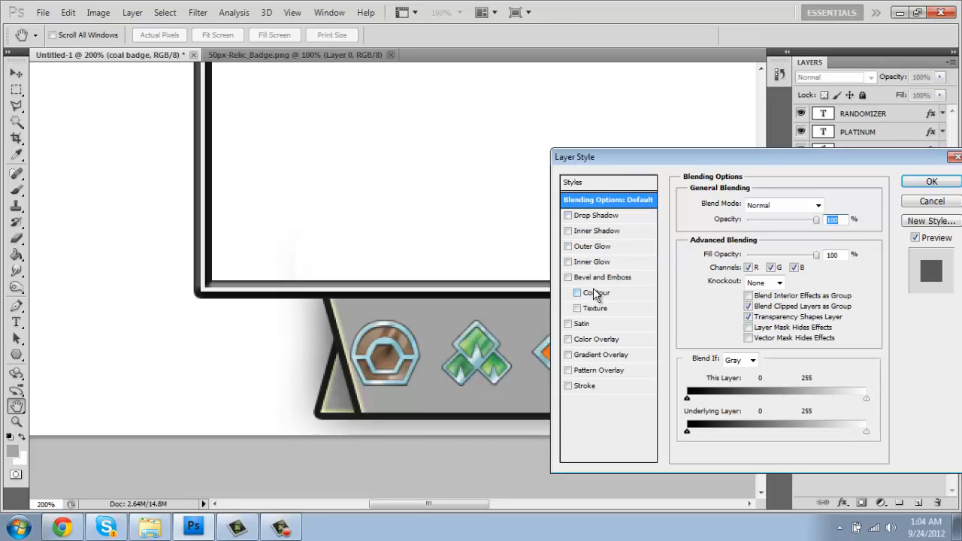
pyautogui.click(590, 386)
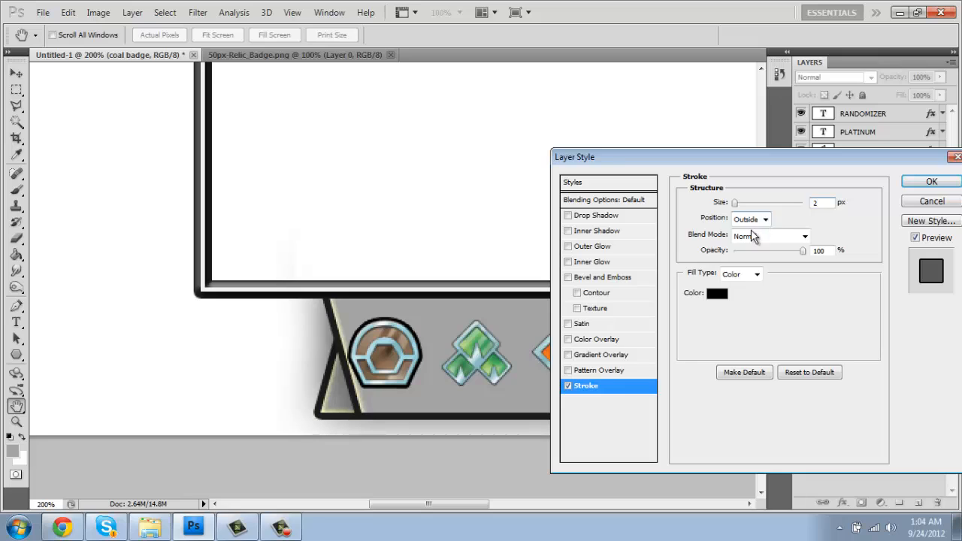
pyautogui.write('1')
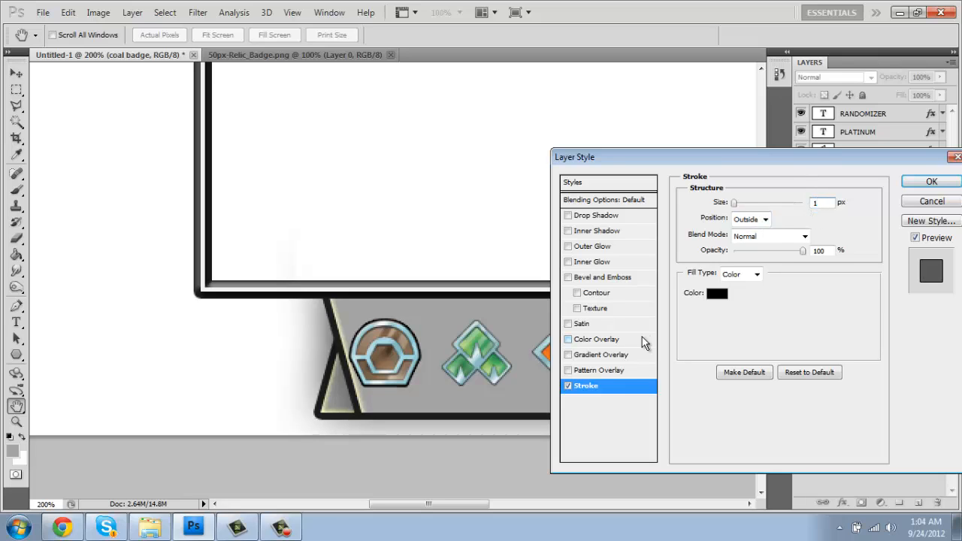
# Step: Add an Inner Bevel and a drop shadow with a 90° angle to the coal badge, and apply the layer style
pyautogui.click(605, 277)
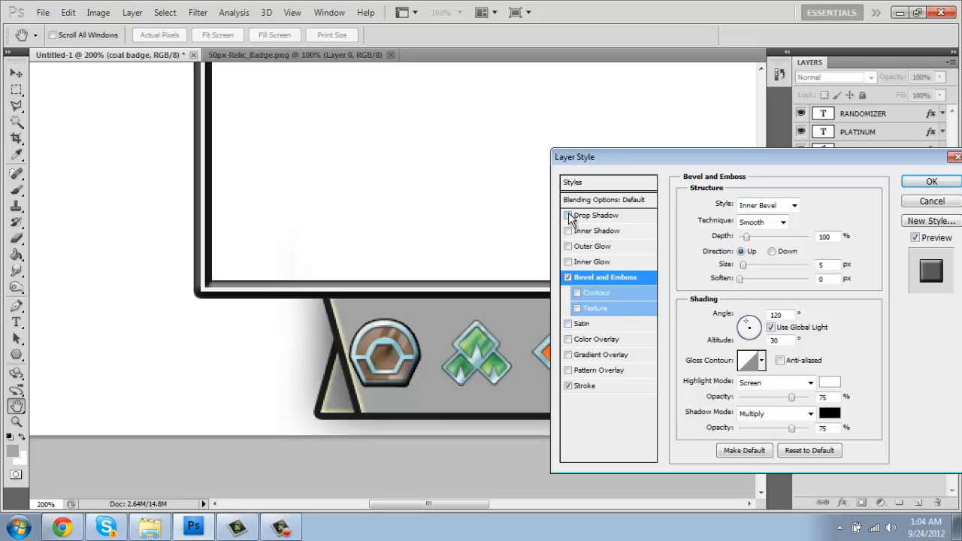
pyautogui.click(599, 217)
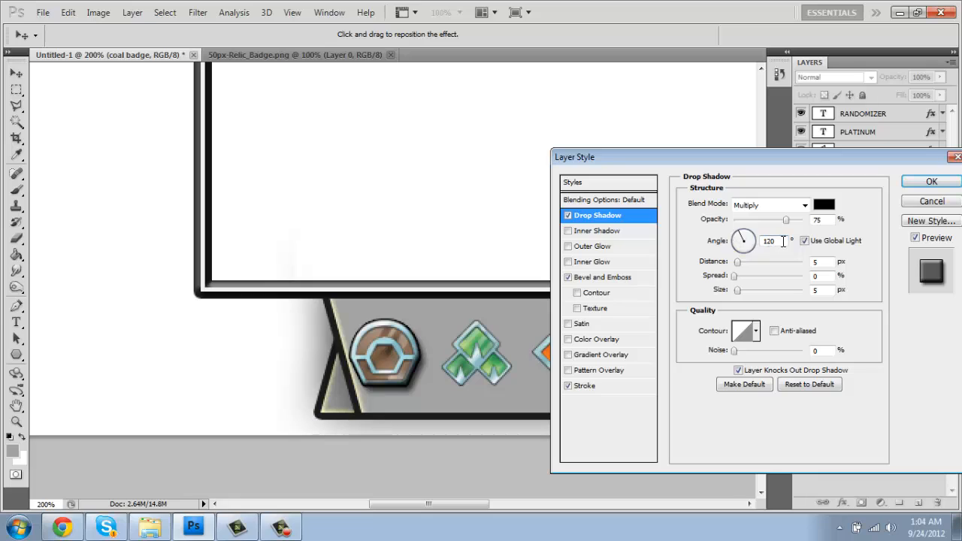
pyautogui.write('90')
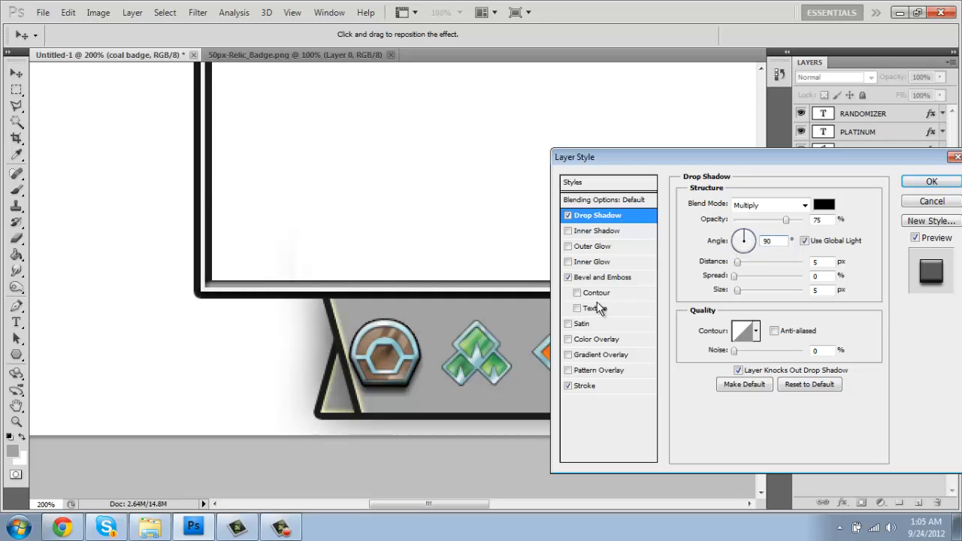
pyautogui.click(928, 186)
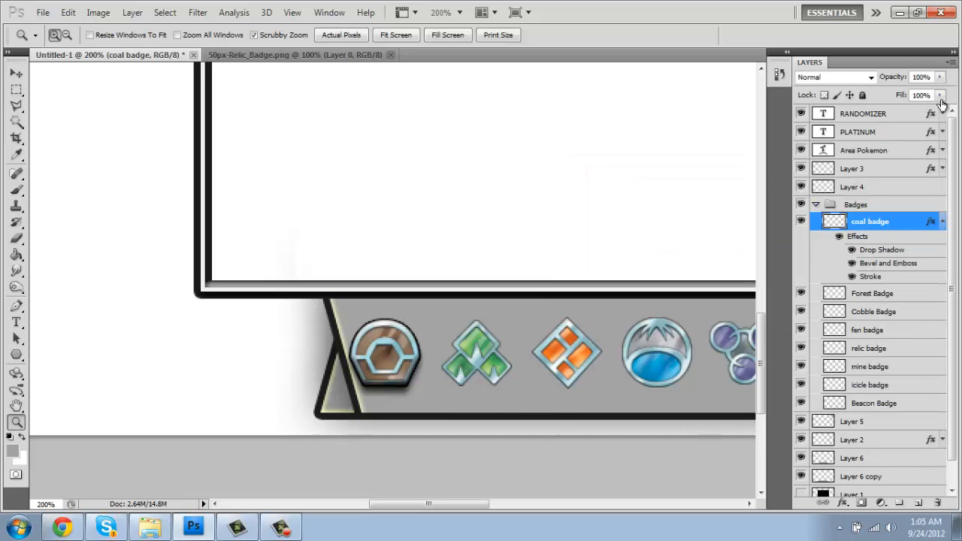
# Step: Lower the coal badge layer's fill to 0% and copy its layer style
pyautogui.click(939, 95)
pyautogui.moveTo(940, 110); pyautogui.dragTo(720, 104)
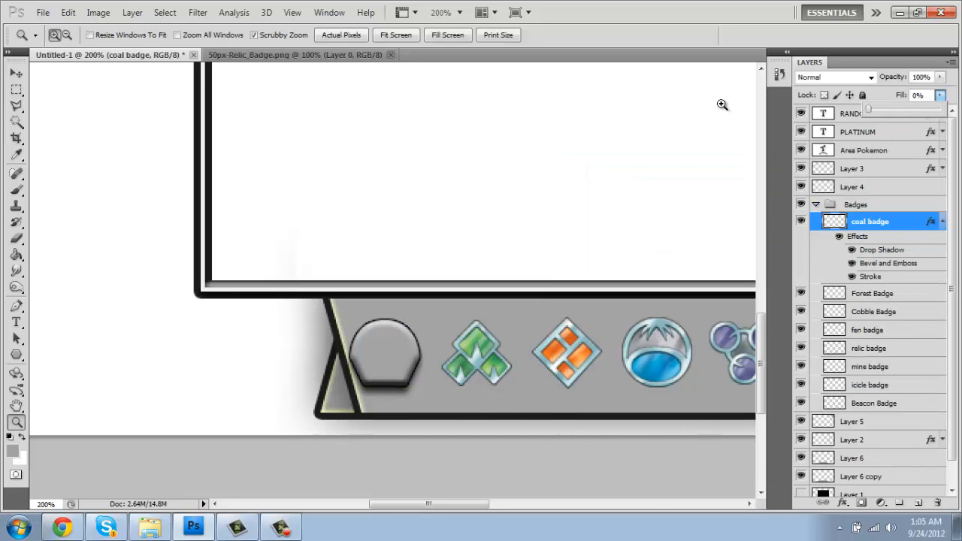
pyautogui.rightClick(883, 209)
pyautogui.click(815, 205)
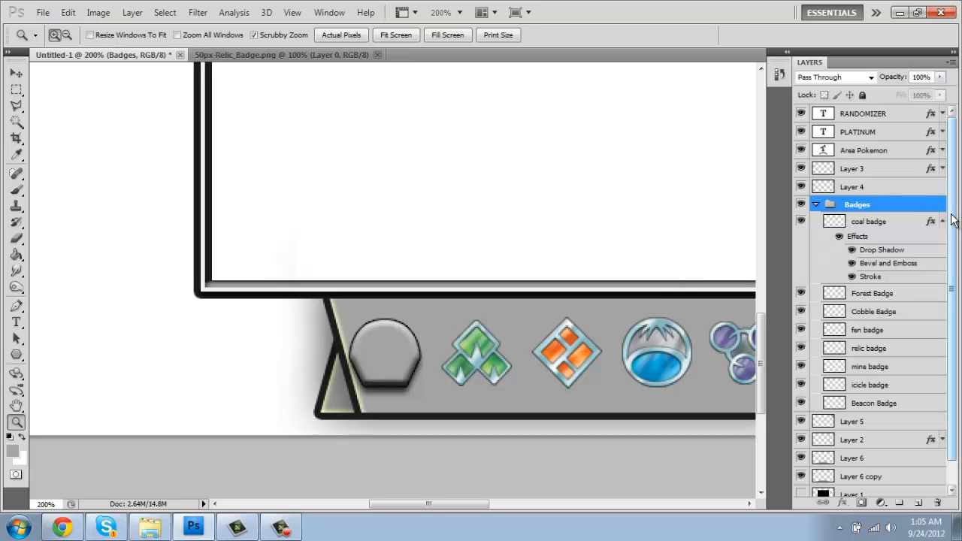
pyautogui.rightClick(869, 222)
pyautogui.click(748, 425)
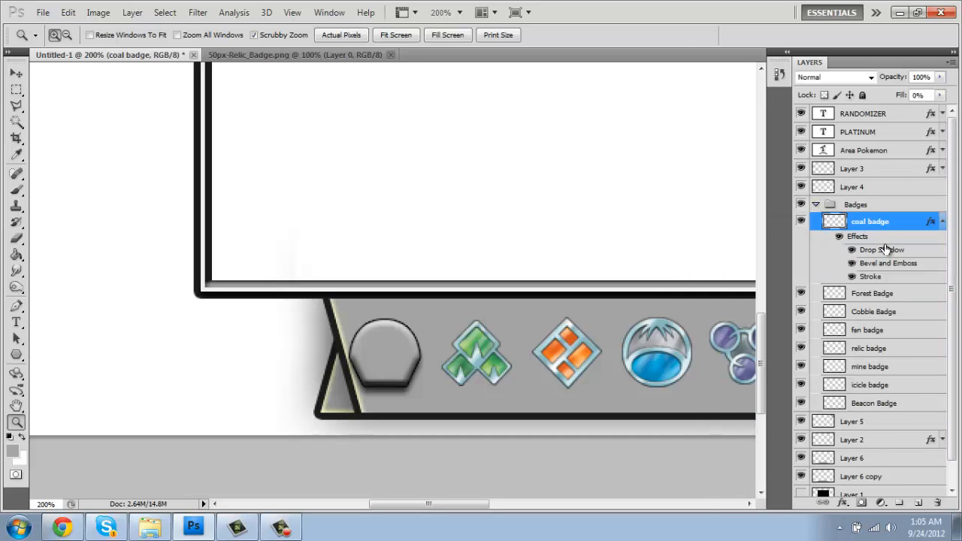
# Step: Add an Inner Glow to the coal badge layer, apply the style, and collapse its effects list
pyautogui.doubleClick(931, 221)
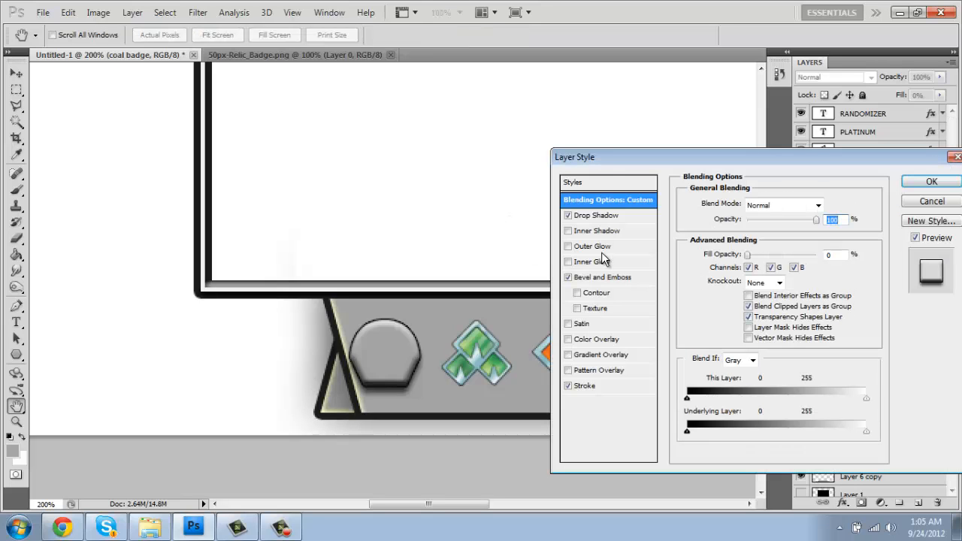
pyautogui.click(594, 230)
pyautogui.click(568, 230)
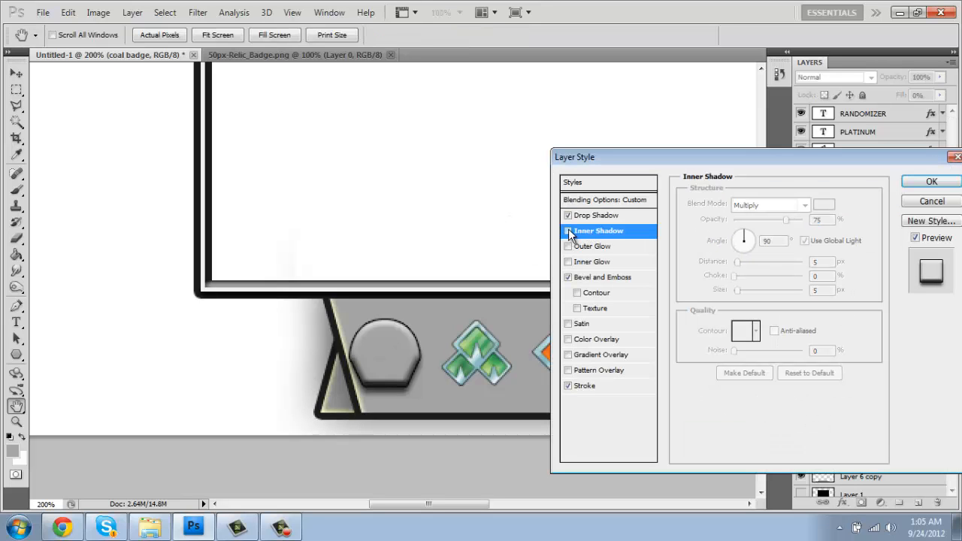
pyautogui.click(570, 261)
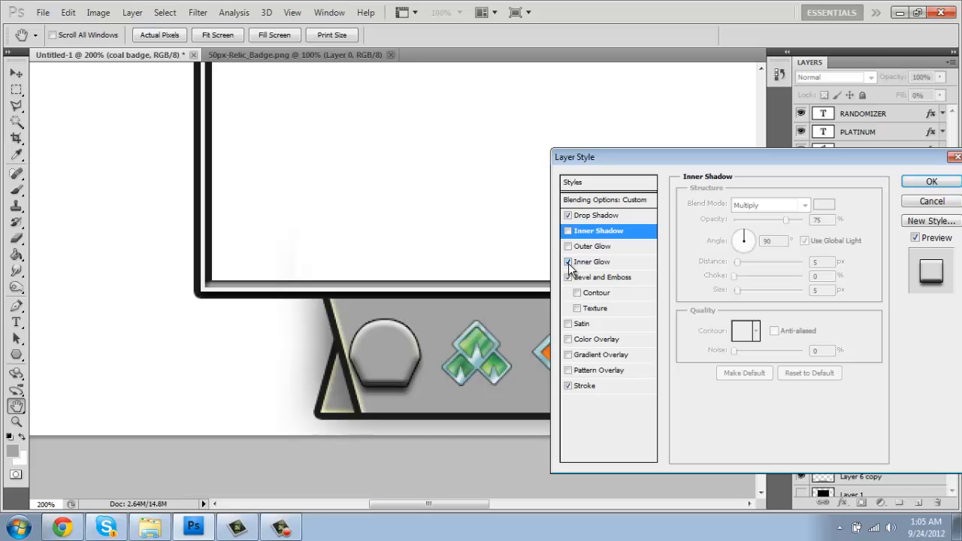
pyautogui.click(936, 182)
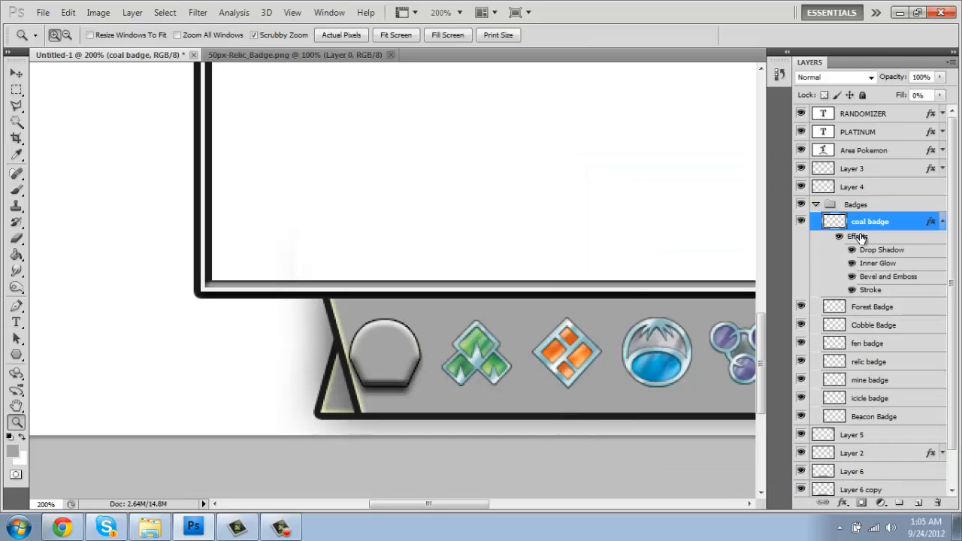
pyautogui.click(943, 221)
# Step: Copy the coal badge's layer style, paste it onto the Forest Badge and Cobble Badge layers, and collapse their effects lists
pyautogui.rightClick(887, 227)
pyautogui.click(785, 421)
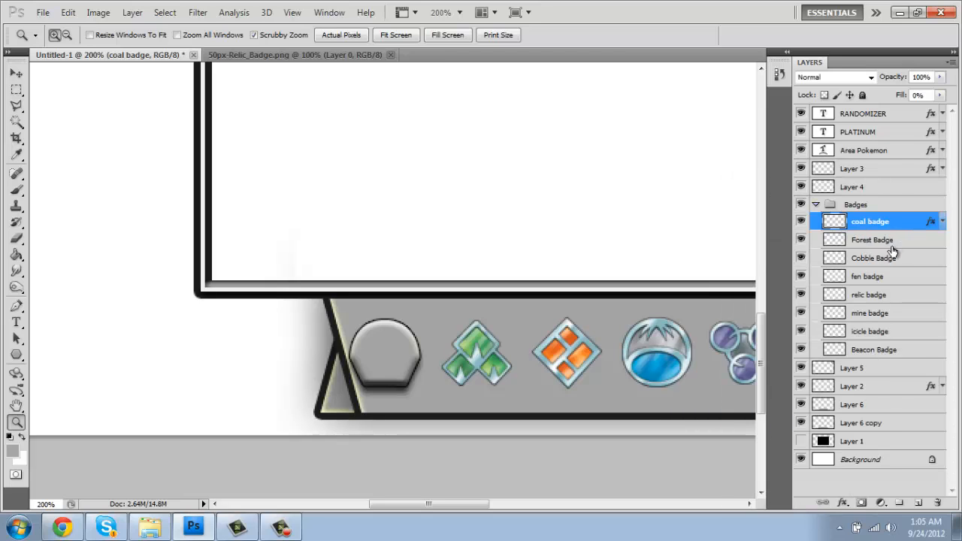
pyautogui.rightClick(891, 246)
pyautogui.click(806, 434)
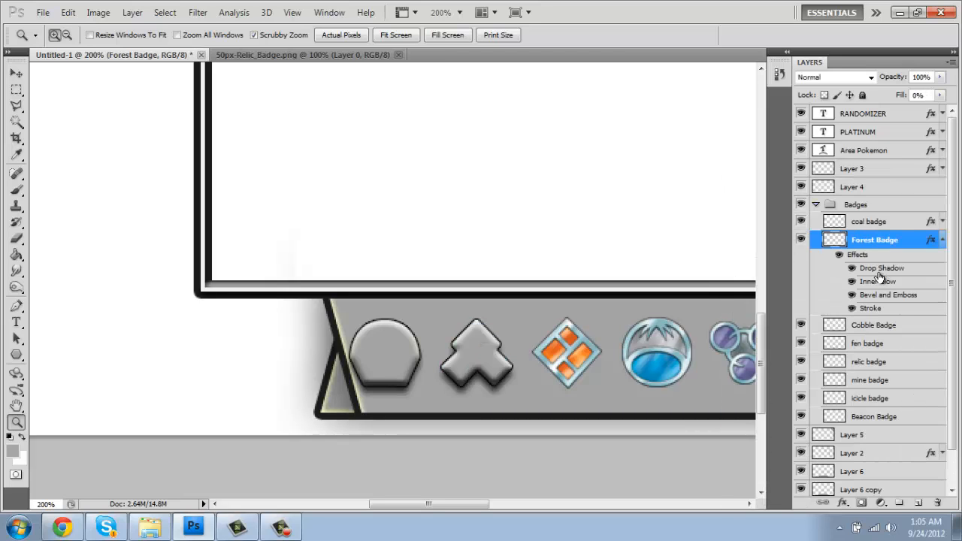
pyautogui.rightClick(872, 323)
pyautogui.click(759, 434)
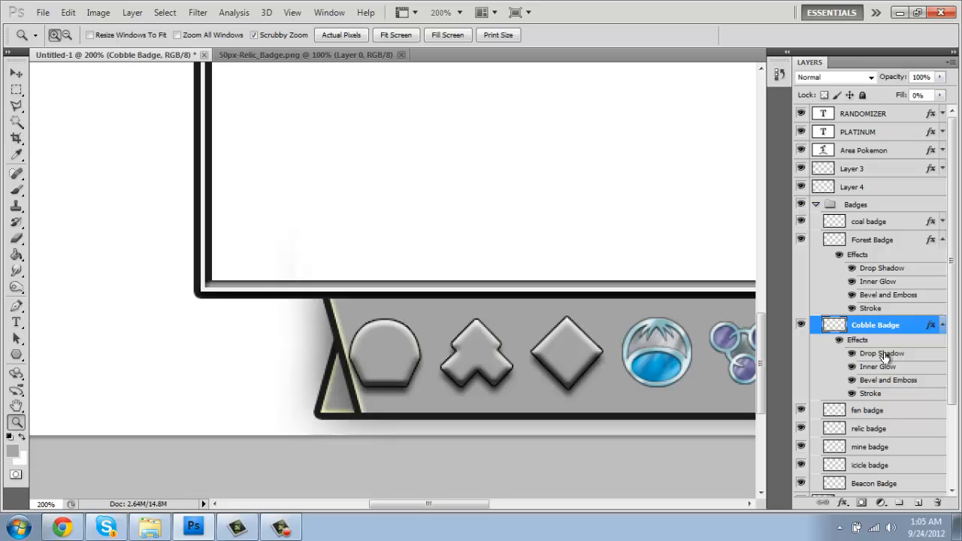
pyautogui.click(943, 324)
pyautogui.click(943, 240)
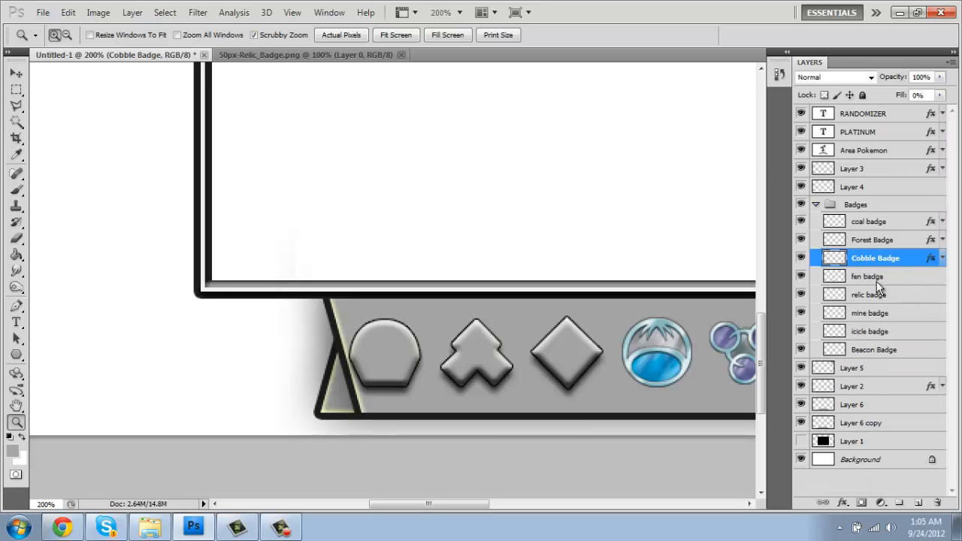
# Step: Paste the copied layer style onto the fen badge and relic badge layers, collapsing their effects lists
pyautogui.rightClick(876, 281)
pyautogui.click(801, 436)
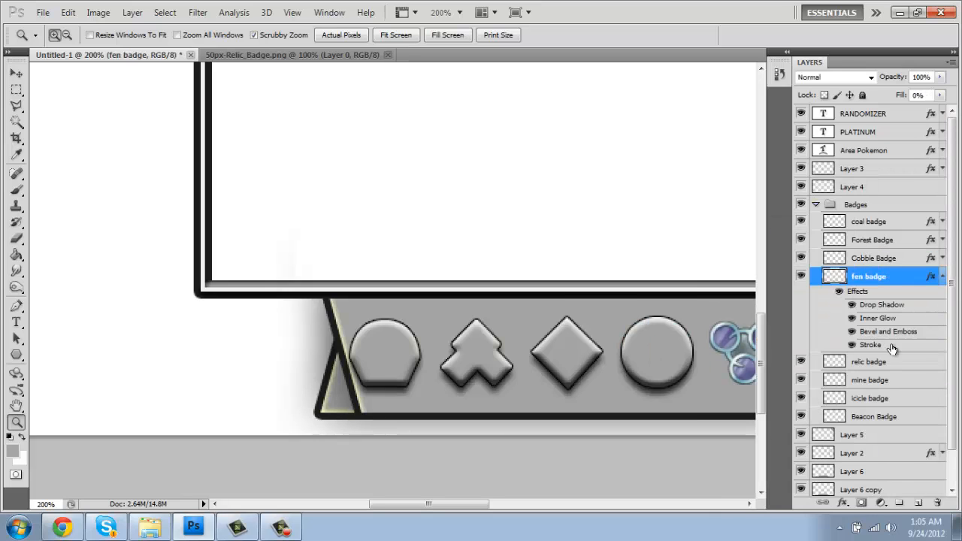
pyautogui.click(943, 276)
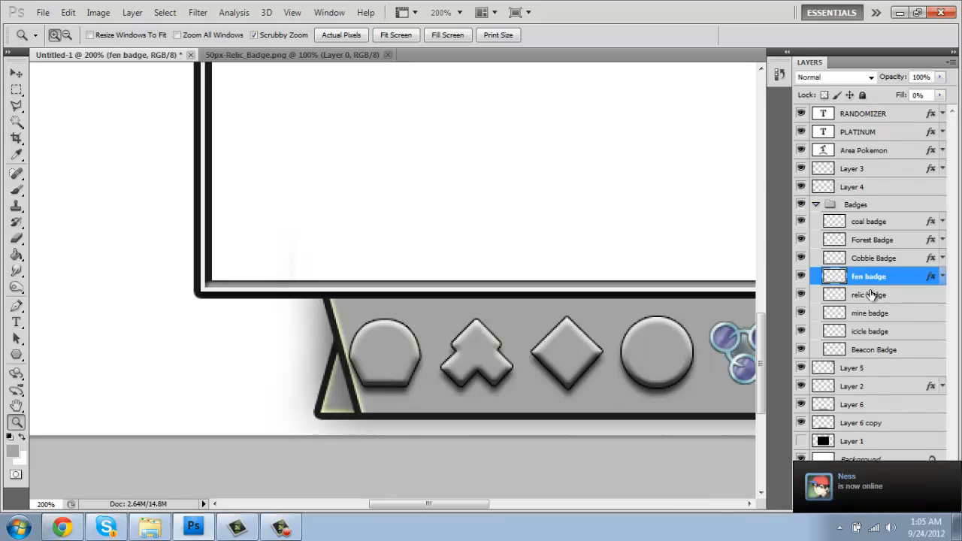
pyautogui.rightClick(870, 295)
pyautogui.click(789, 436)
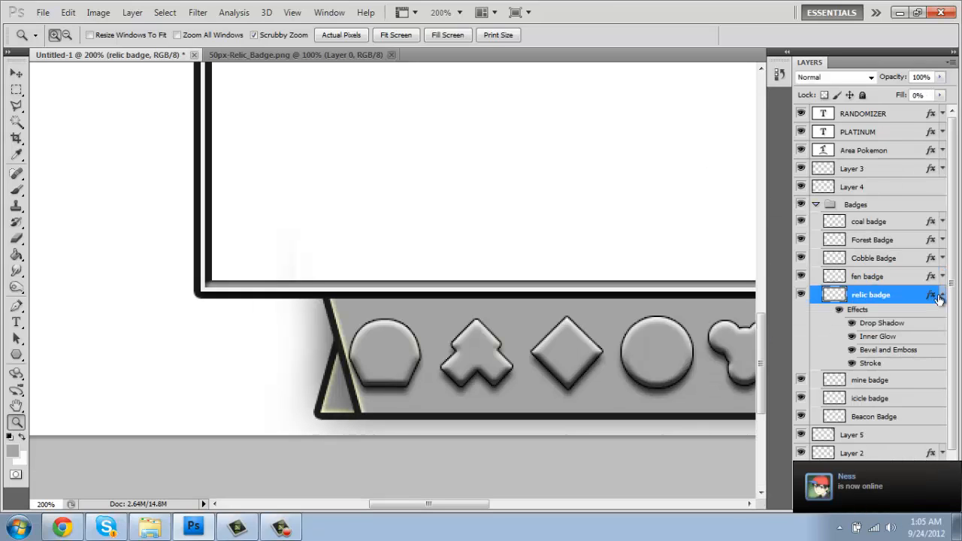
pyautogui.click(942, 294)
# Step: Paste the copied layer style onto the mine badge, icicle badge and Beacon Badge layers, collapsing their effects lists
pyautogui.rightClick(872, 315)
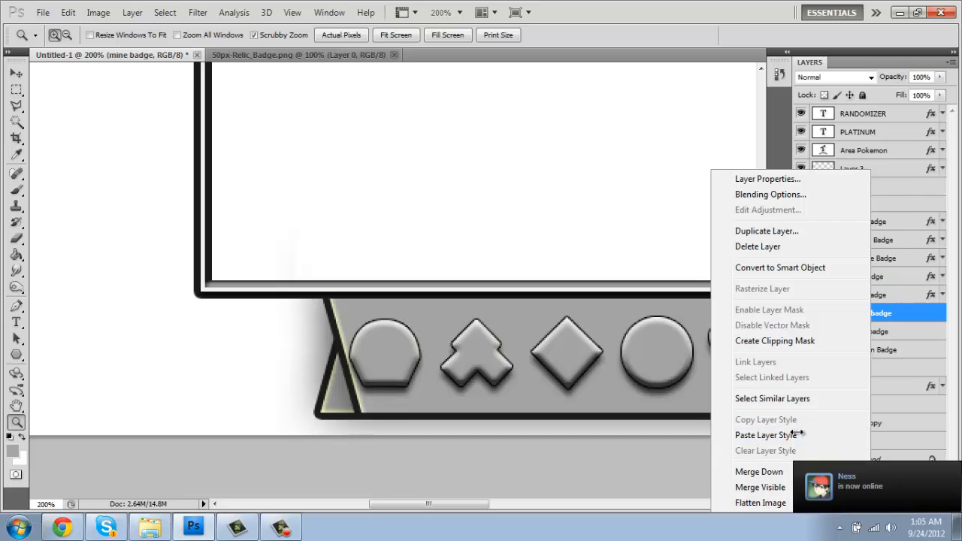
pyautogui.click(737, 434)
pyautogui.click(942, 313)
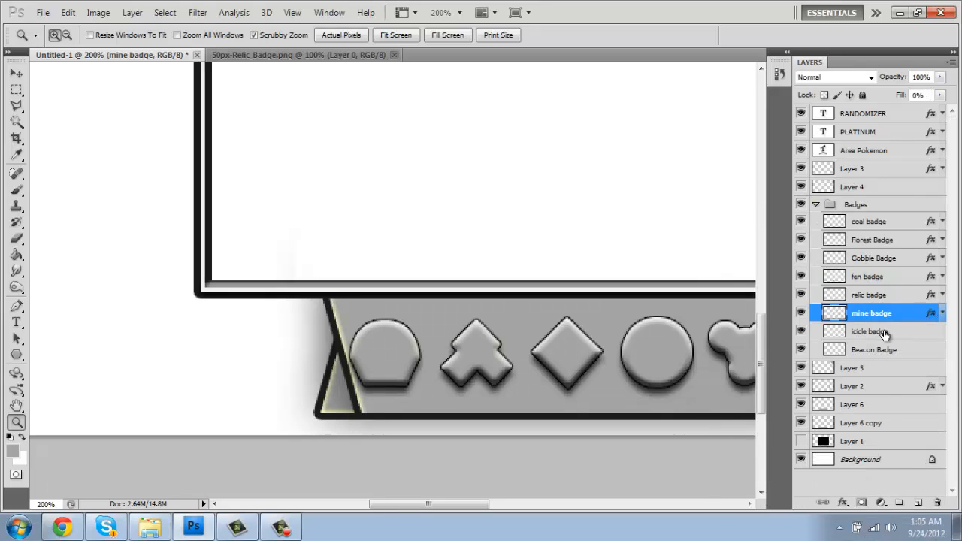
pyautogui.rightClick(885, 334)
pyautogui.click(810, 435)
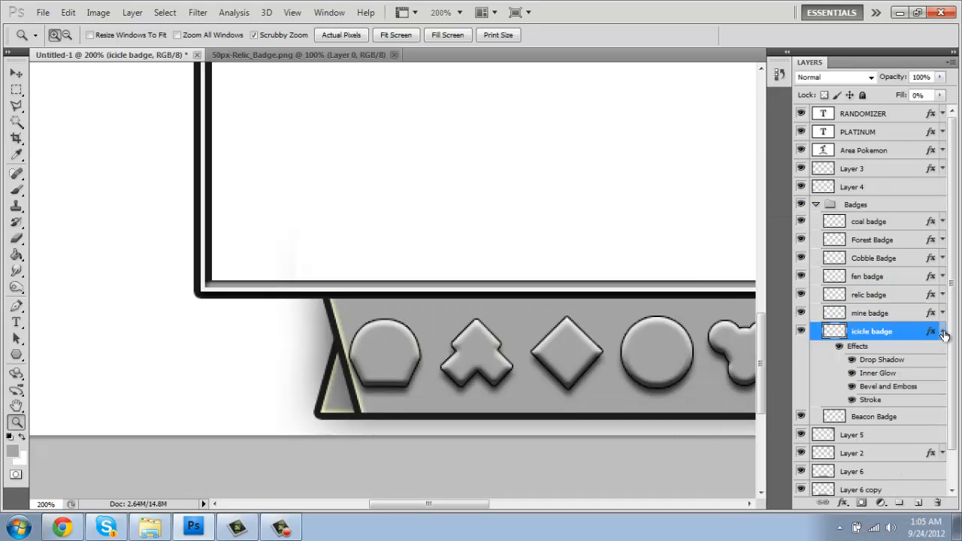
pyautogui.click(945, 334)
pyautogui.rightClick(884, 350)
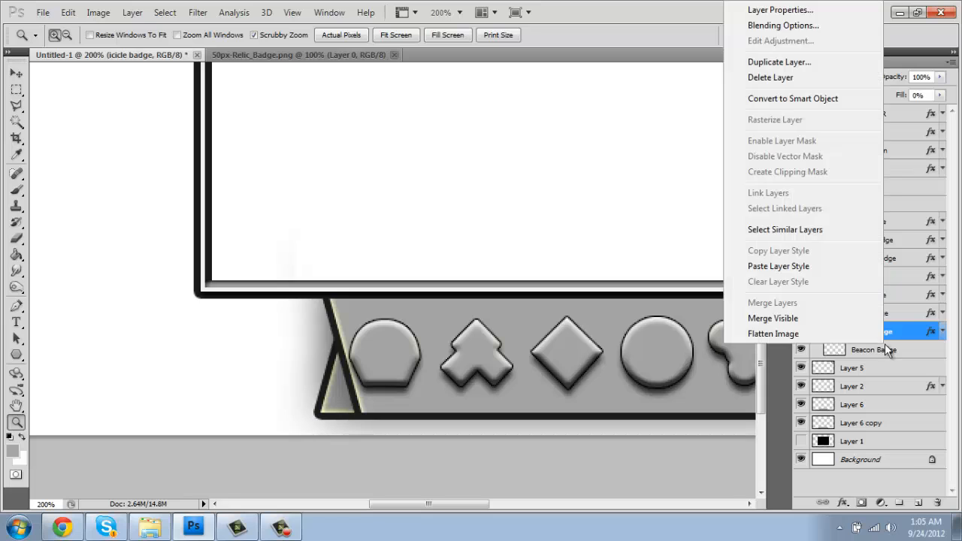
pyautogui.click(821, 273)
pyautogui.click(944, 349)
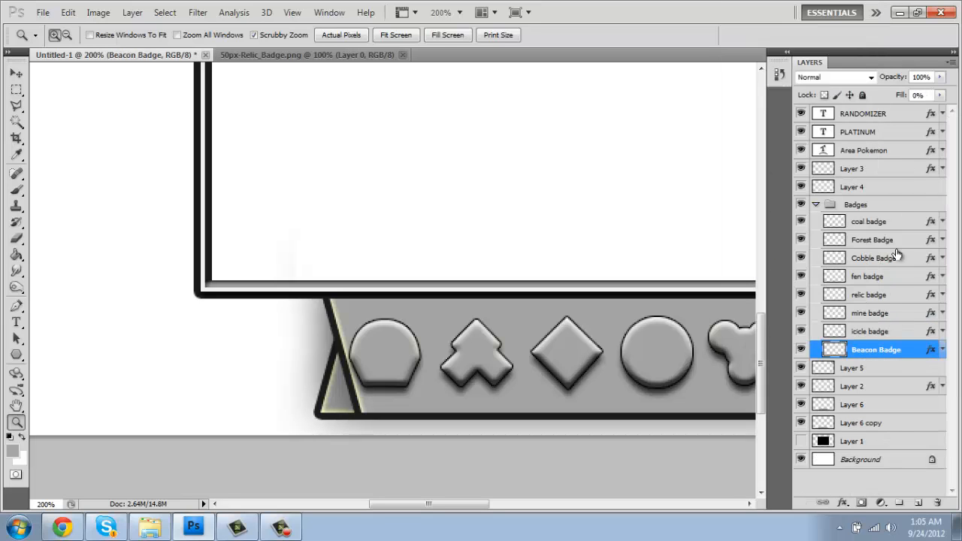
# Step: Compare the coal badge at 100% fill with and without its Inner Glow, and return it to 0% fill with the glow on
pyautogui.click(891, 224)
pyautogui.click(940, 95)
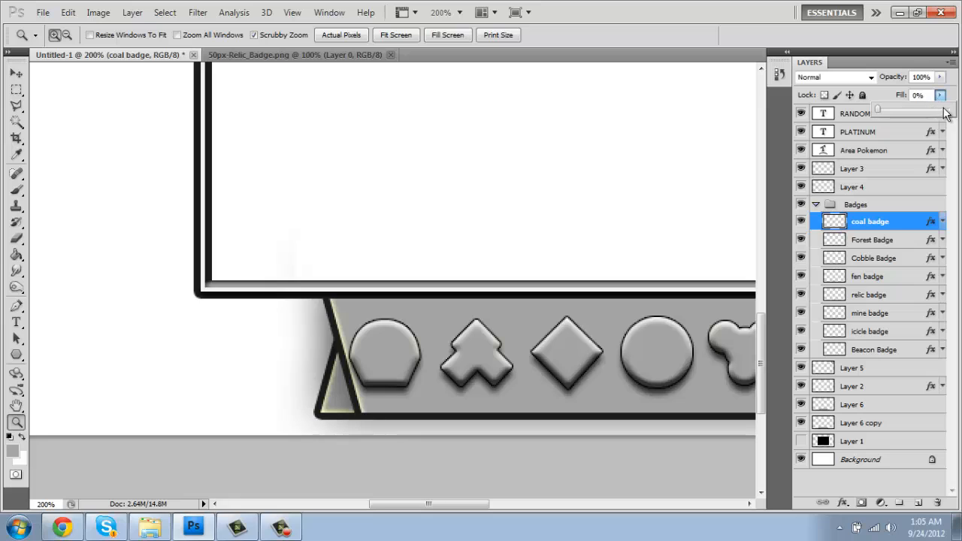
pyautogui.moveTo(946, 113); pyautogui.dragTo(958, 124)
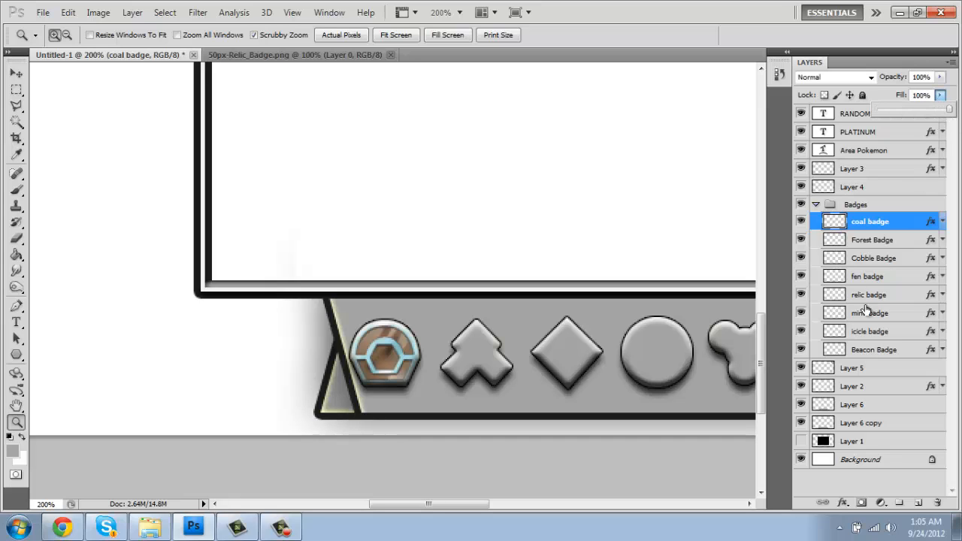
pyautogui.click(943, 221)
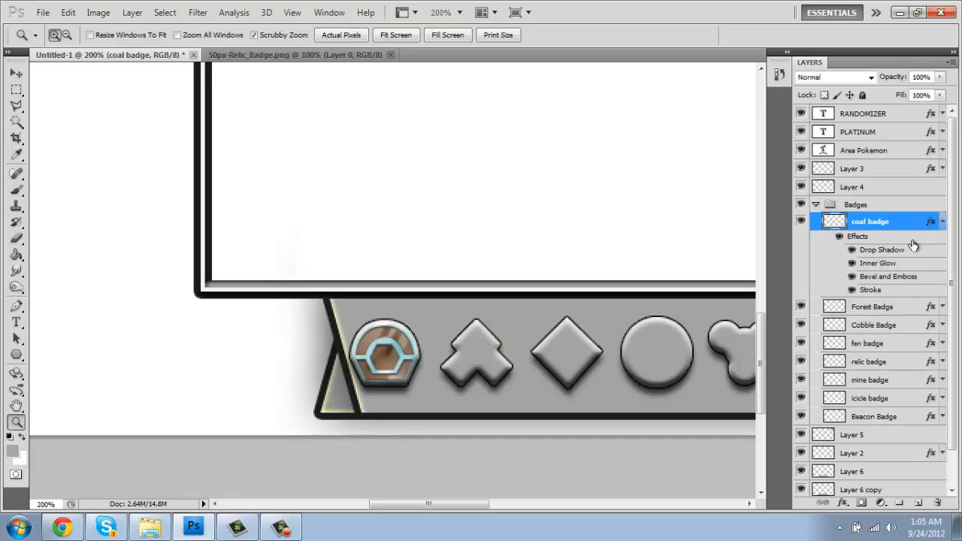
pyautogui.click(851, 264)
pyautogui.click(852, 265)
pyautogui.click(853, 265)
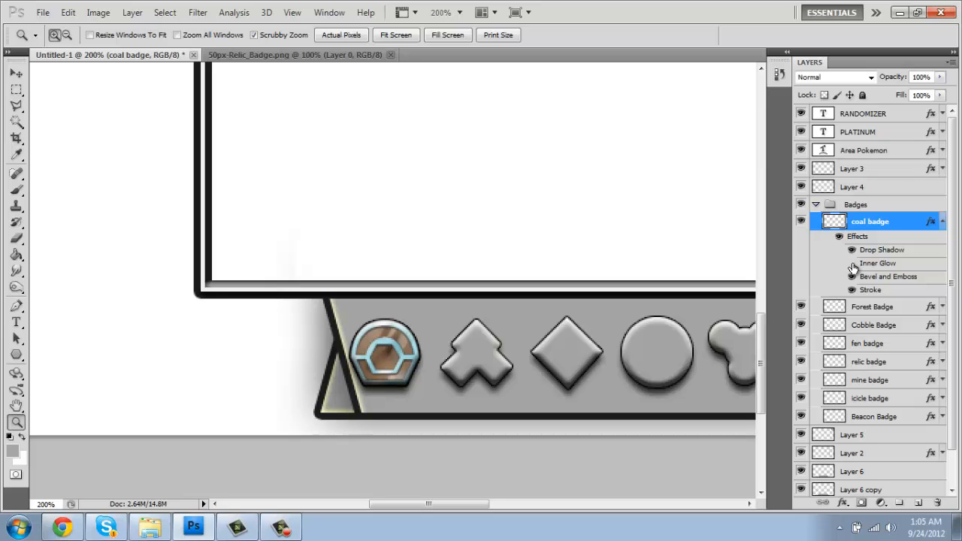
pyautogui.click(852, 264)
pyautogui.click(852, 265)
pyautogui.click(852, 265)
pyautogui.click(853, 265)
pyautogui.moveTo(940, 95); pyautogui.dragTo(804, 133)
pyautogui.click(851, 263)
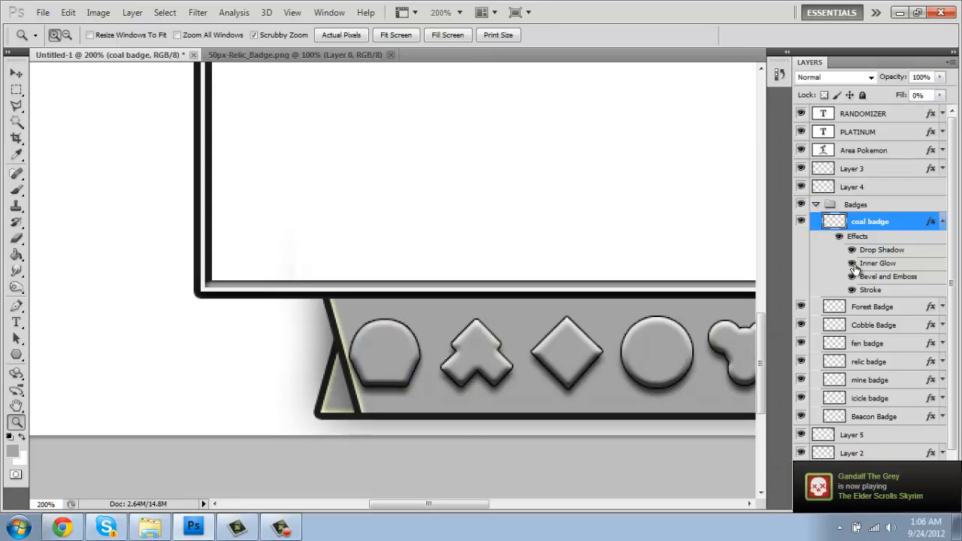
# Step: Collapse the Badges group and examine the embossed badge bar in the full layout and up close
pyautogui.click(816, 206)
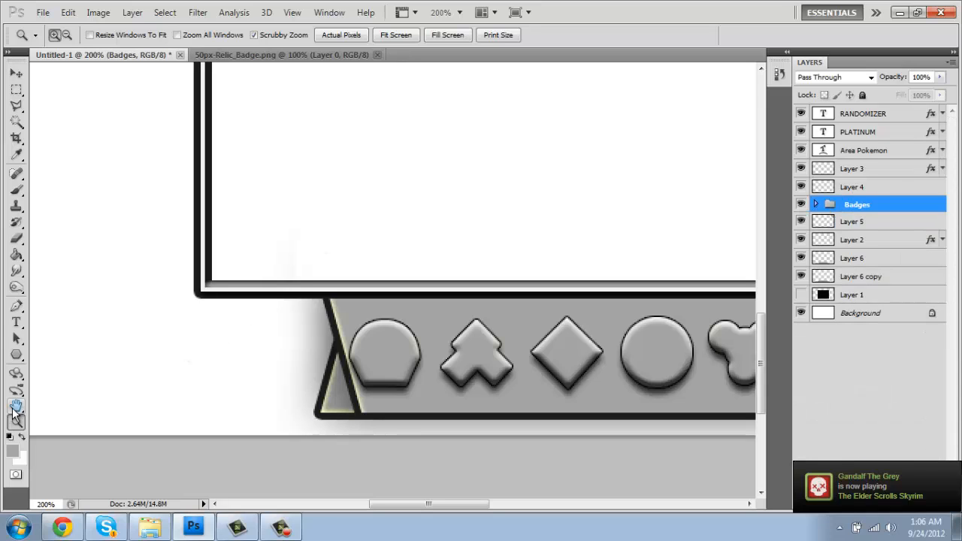
pyautogui.click(67, 35)
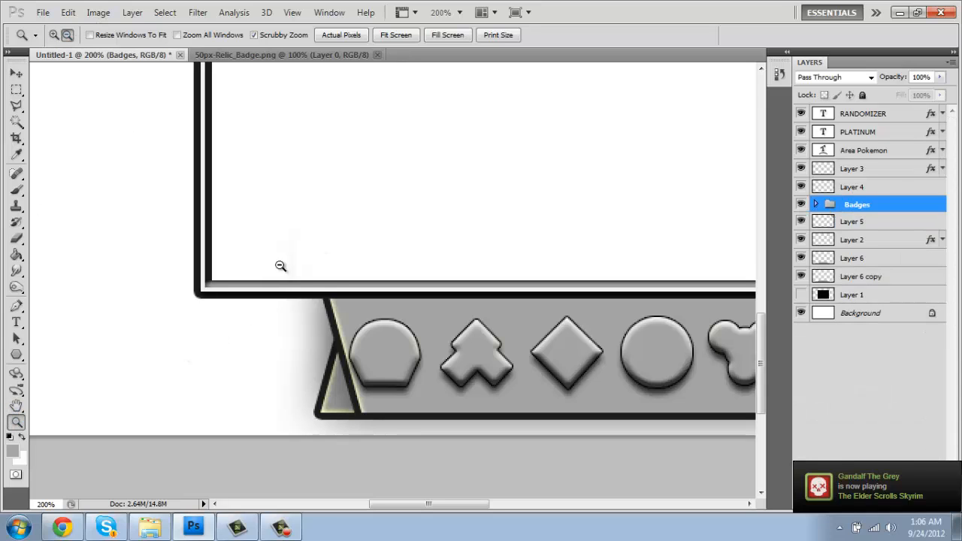
pyautogui.moveTo(279, 264); pyautogui.dragTo(412, 325)
pyautogui.click(413, 325)
pyautogui.click(302, 245)
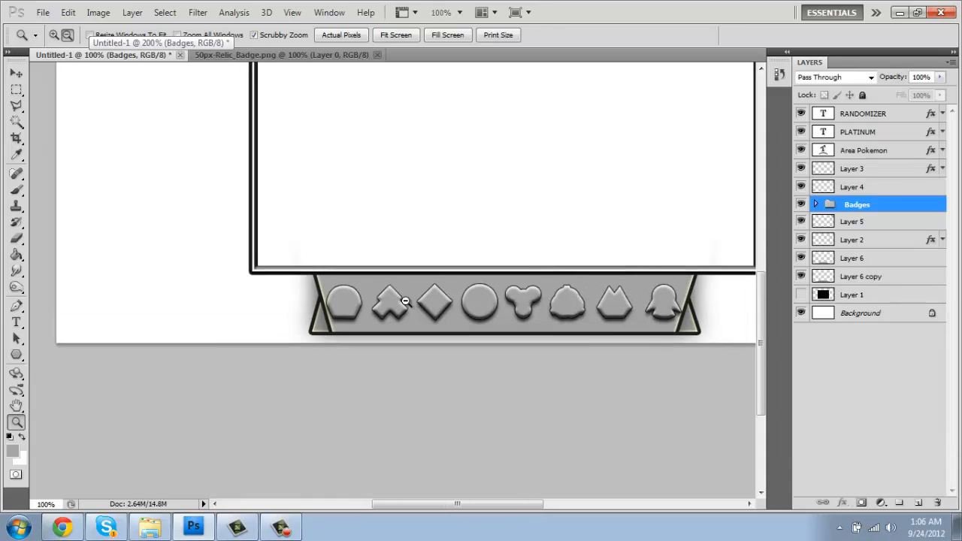
pyautogui.click(410, 306)
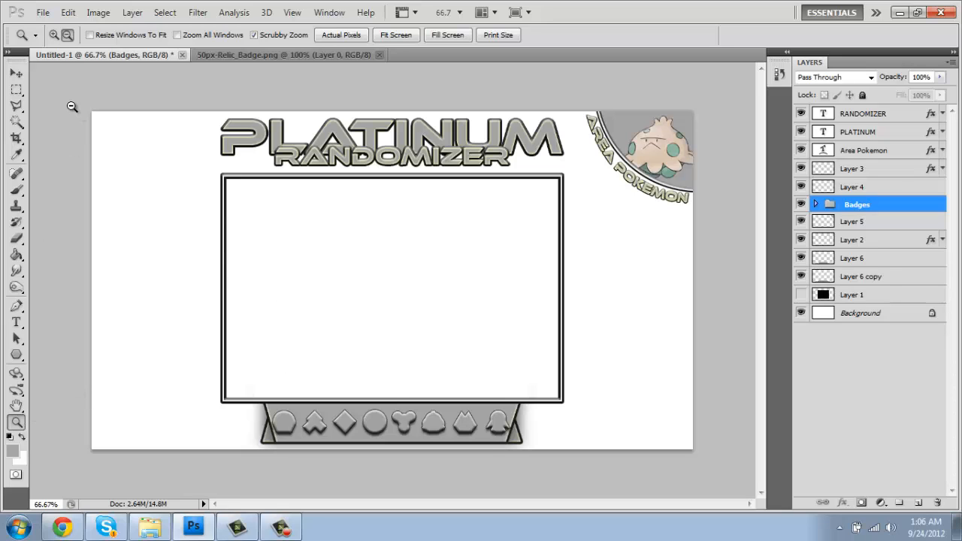
pyautogui.click(445, 412)
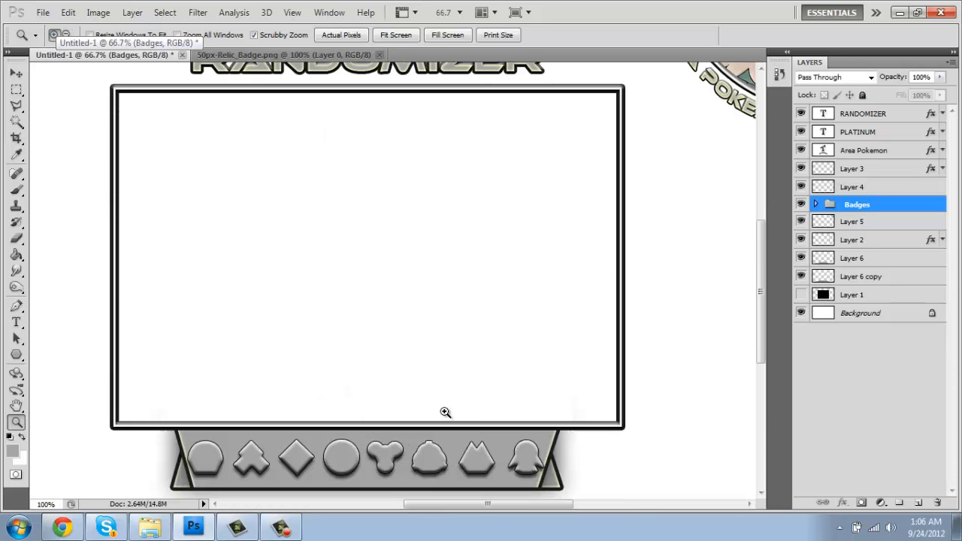
pyautogui.click(441, 461)
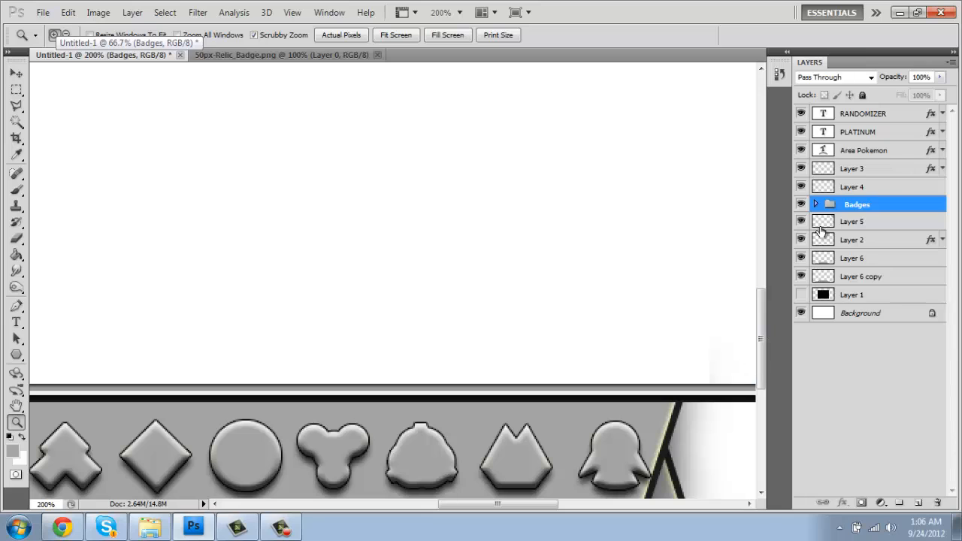
# Step: Turn off Bevel and Emboss in the layer style of the screen frame on Layer 2
pyautogui.click(916, 295)
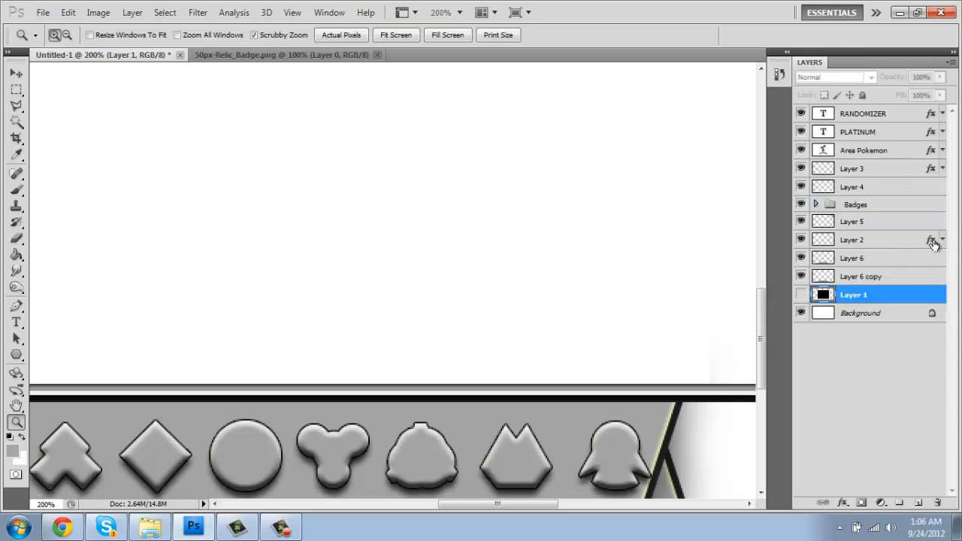
pyautogui.doubleClick(933, 240)
pyautogui.click(605, 277)
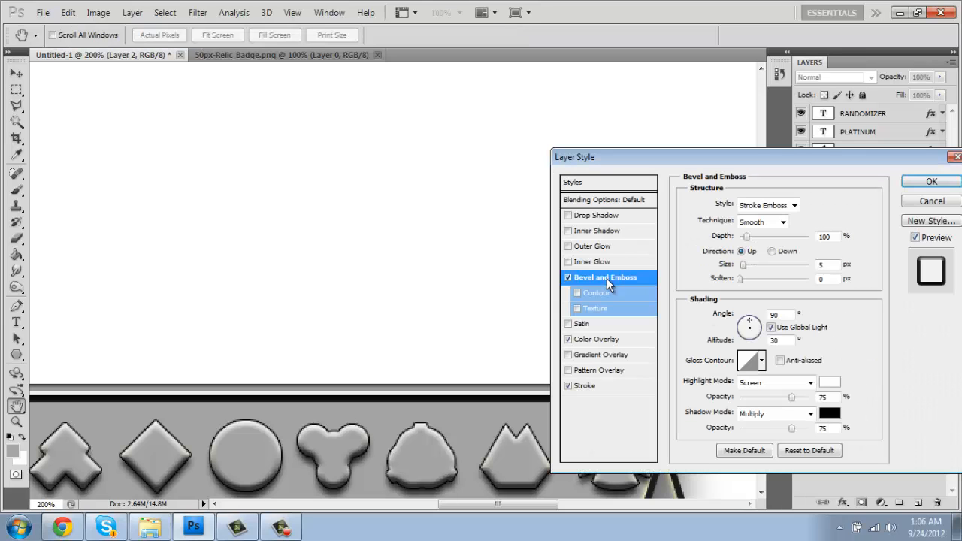
pyautogui.click(568, 279)
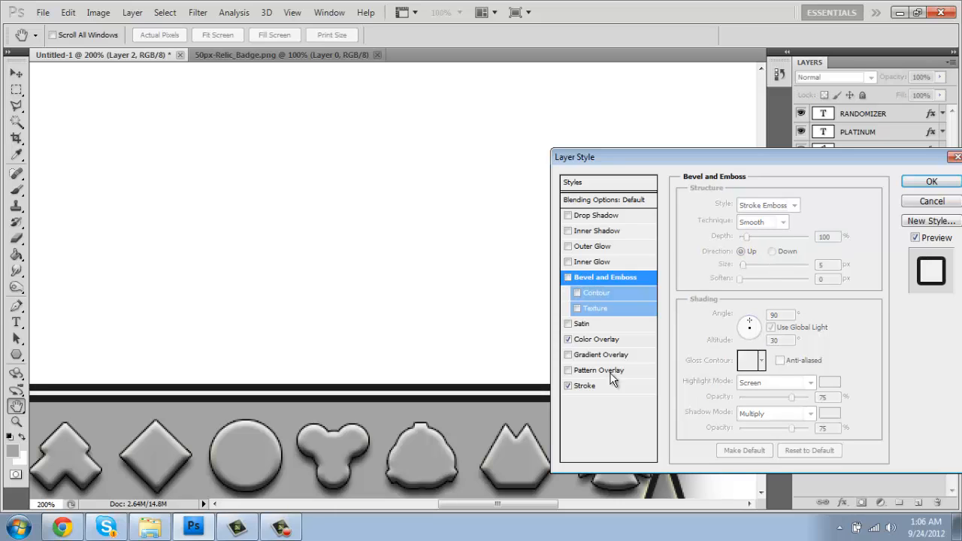
# Step: Turn on the frame's Inner Glow and set its Stroke size to 4 px
pyautogui.click(590, 387)
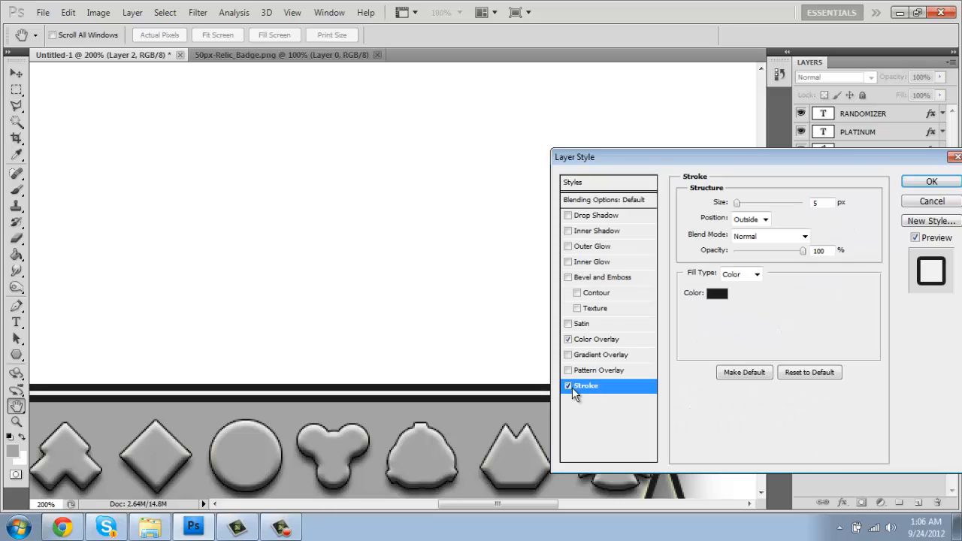
pyautogui.moveTo(673, 156); pyautogui.dragTo(888, 152)
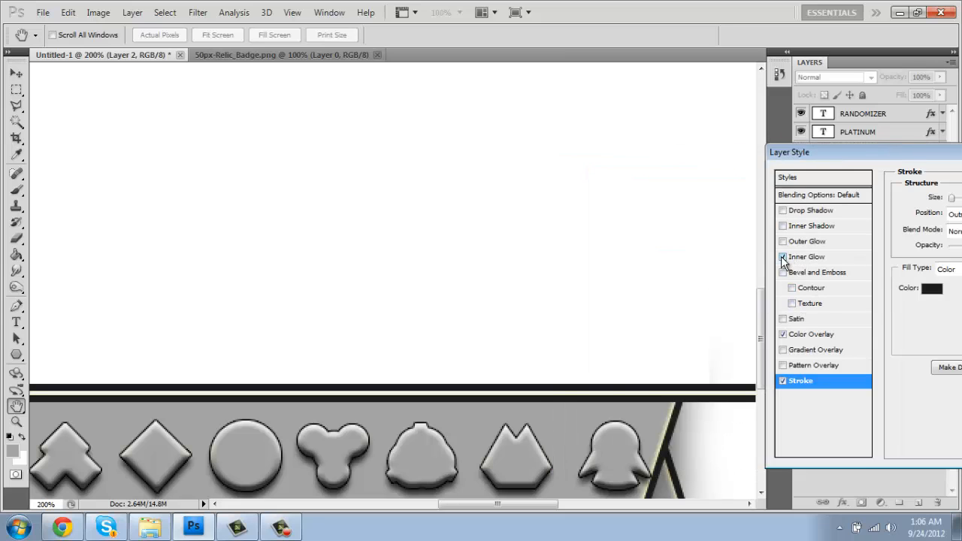
pyautogui.moveTo(846, 152); pyautogui.dragTo(579, 155)
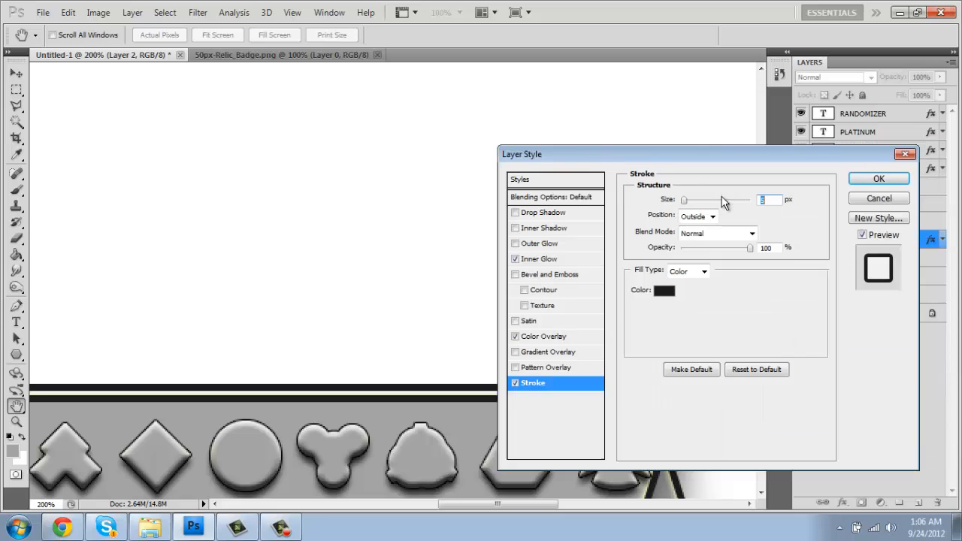
pyautogui.write('3')
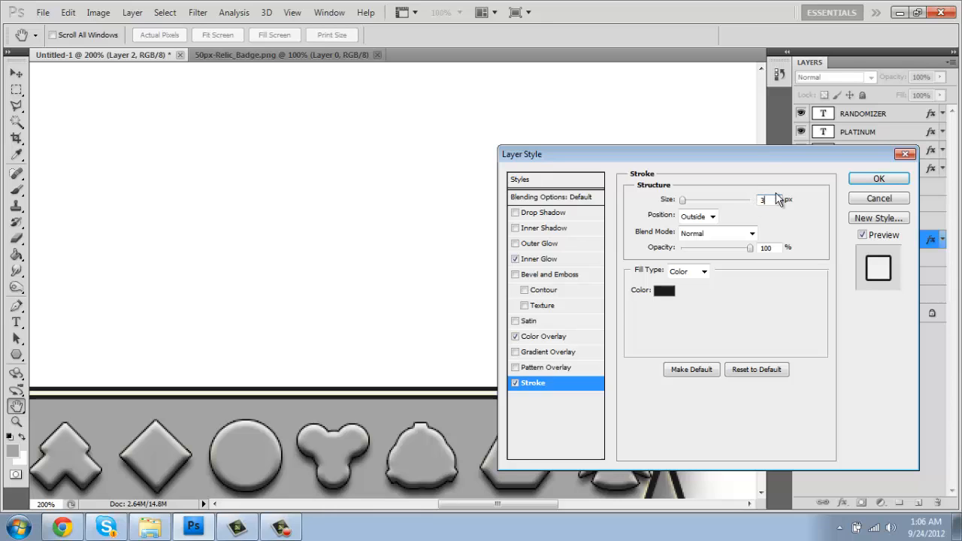
pyautogui.moveTo(779, 198); pyautogui.dragTo(757, 205)
pyautogui.write('4')
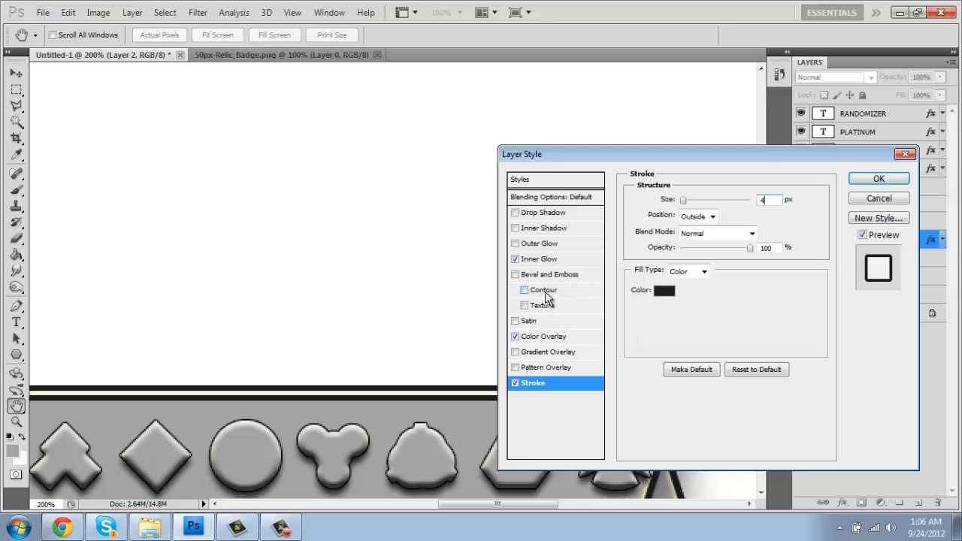
# Step: Add a Drop Shadow with a spread of about 14% to the frame, leaving Inner Shadow off
pyautogui.click(538, 215)
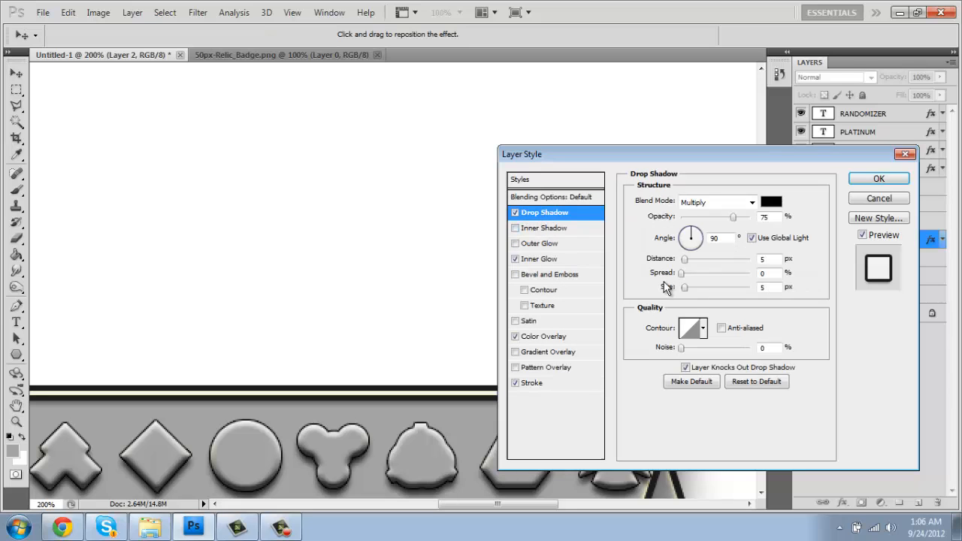
pyautogui.moveTo(686, 288); pyautogui.dragTo(686, 288)
pyautogui.click(684, 273)
pyautogui.moveTo(689, 277)
pyautogui.mouseDown()
pyautogui.moveTo(679, 275)
pyautogui.moveTo(691, 277)
pyautogui.mouseUp()
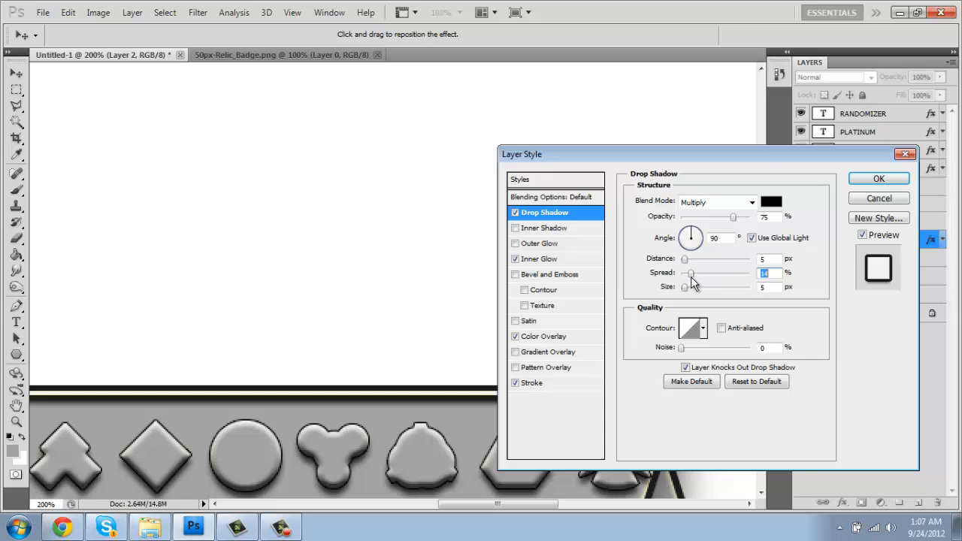
pyautogui.click(535, 228)
pyautogui.press('space')
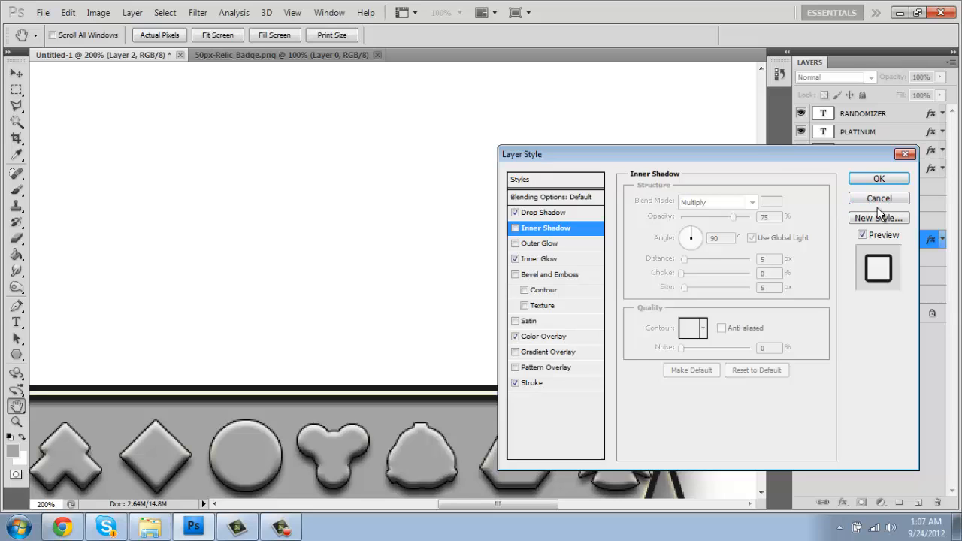
# Step: Set the frame's Color Overlay to the badge bar's grey, a3a3a3, by sampling it from the canvas
pyautogui.click(558, 338)
pyautogui.click(773, 203)
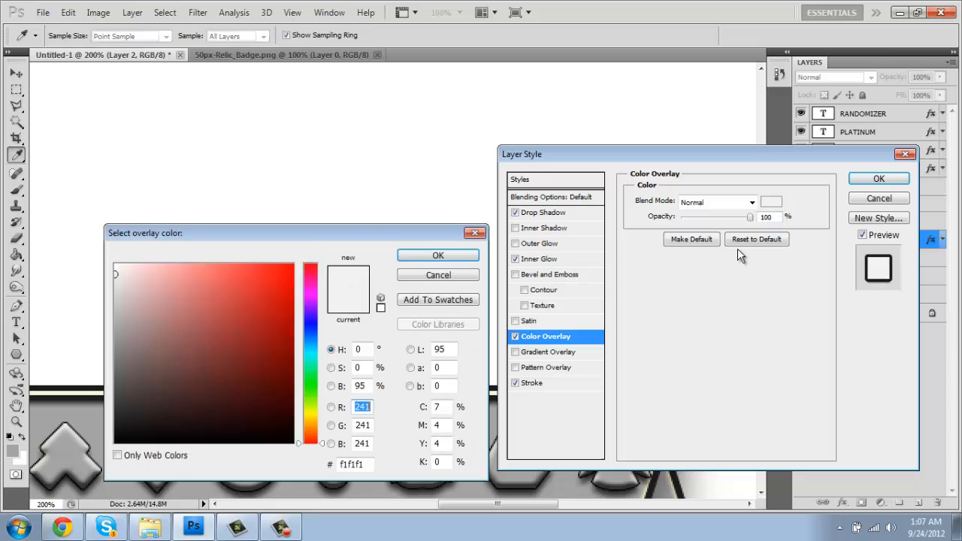
pyautogui.moveTo(339, 233); pyautogui.dragTo(862, 216)
pyautogui.click(724, 352)
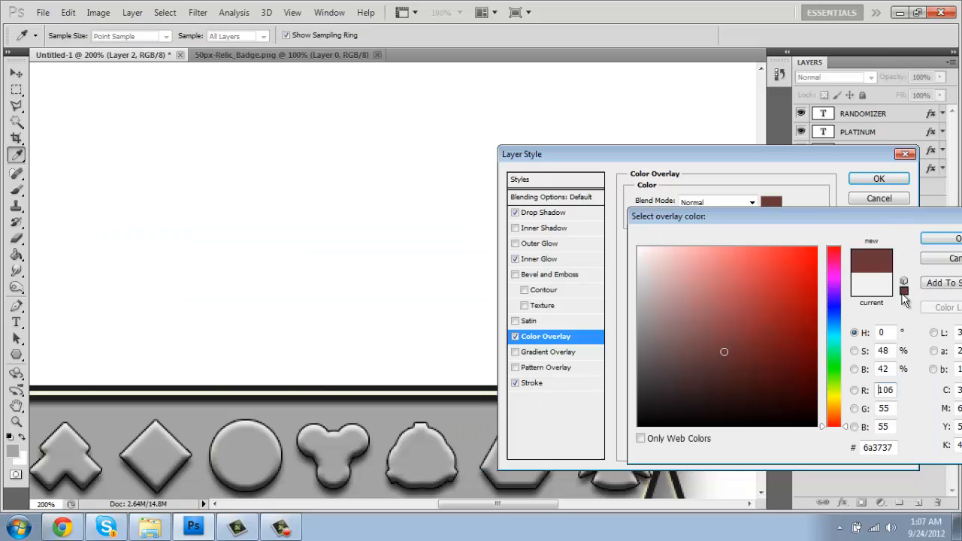
pyautogui.click(905, 285)
pyautogui.click(297, 410)
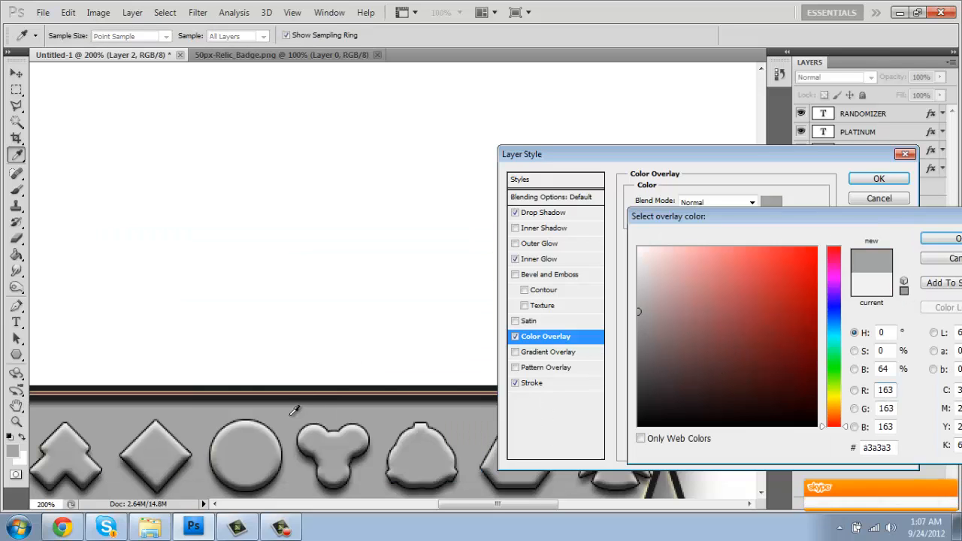
pyautogui.click(955, 242)
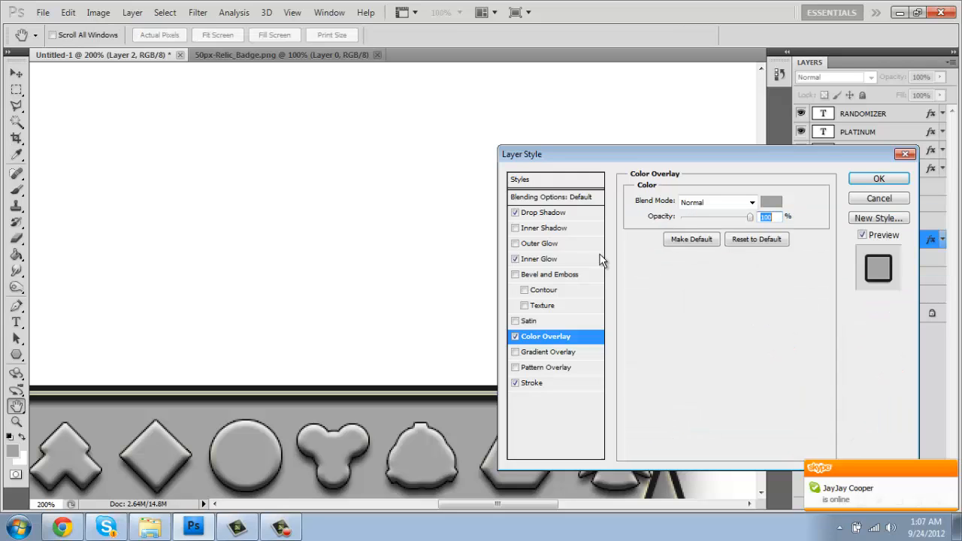
# Step: Turn off the frame's Inner Glow and apply the layer style
pyautogui.click(534, 260)
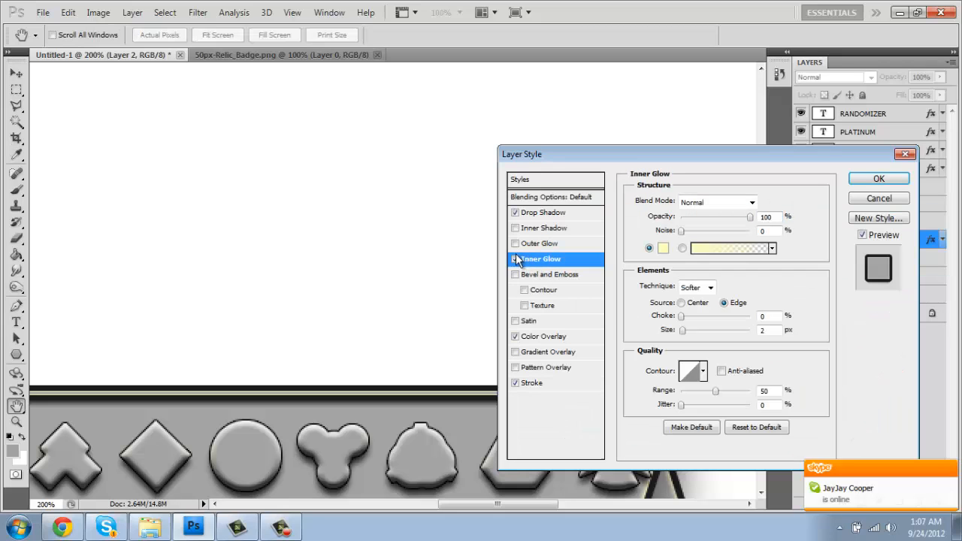
pyautogui.click(516, 260)
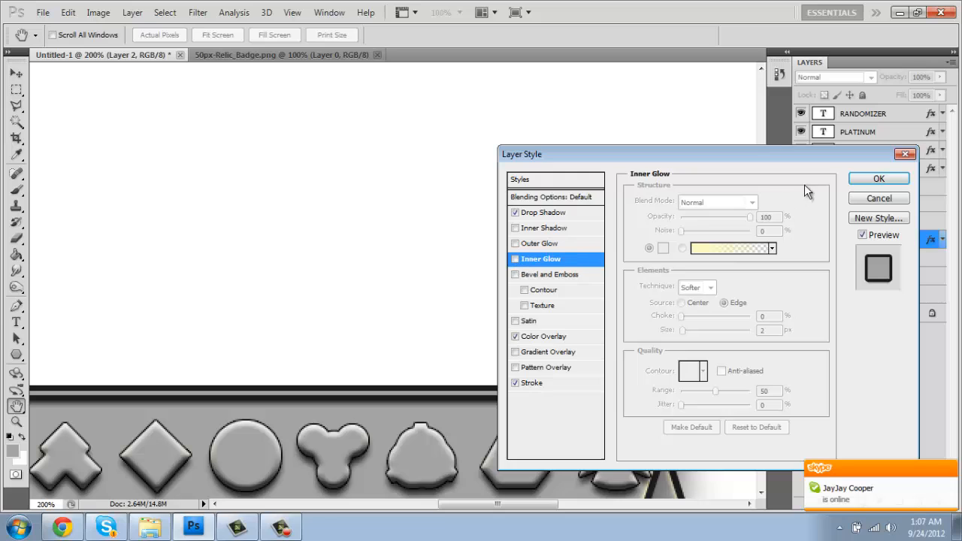
pyautogui.click(879, 178)
# Step: Examine the restyled frame in the full layout and the spacing of the badge bar up close
pyautogui.press('z')
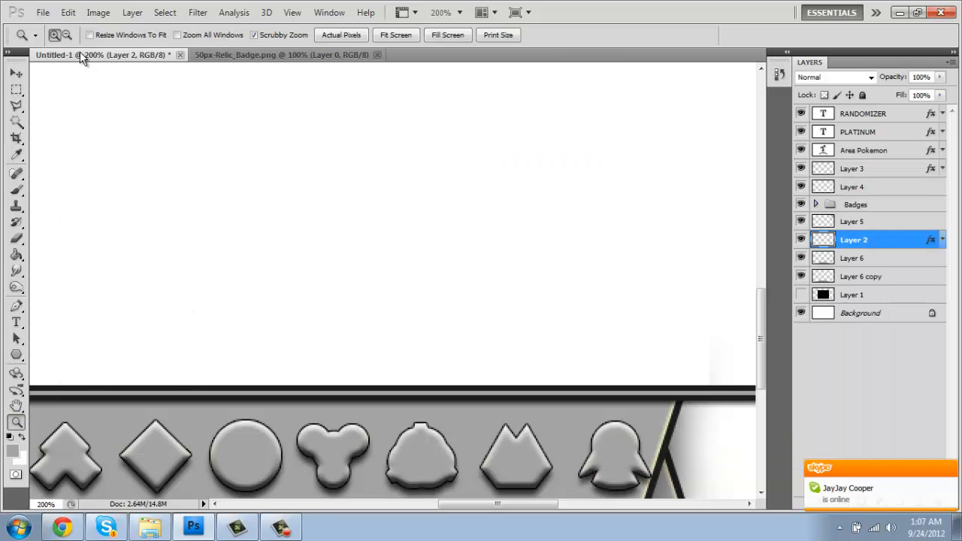
pyautogui.click(67, 34)
pyautogui.click(240, 196)
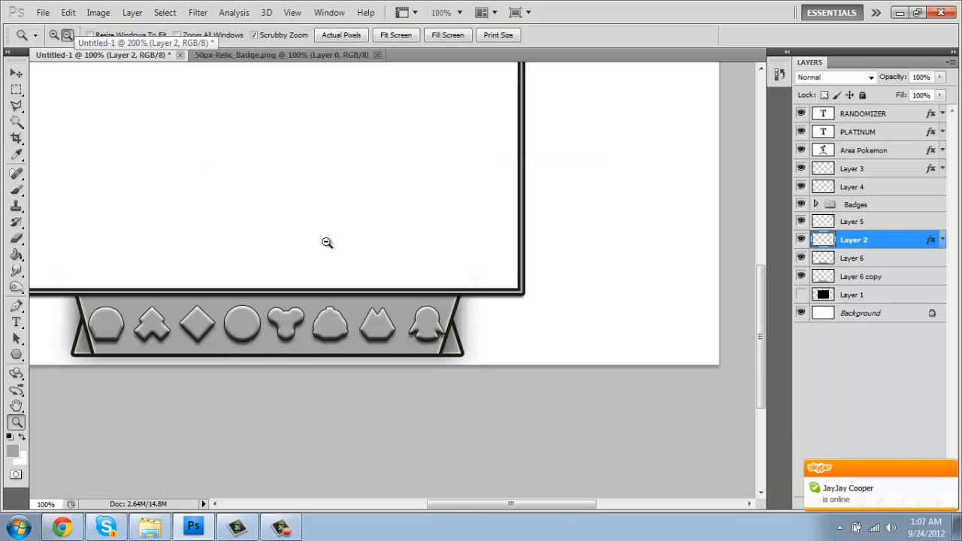
pyautogui.click(327, 243)
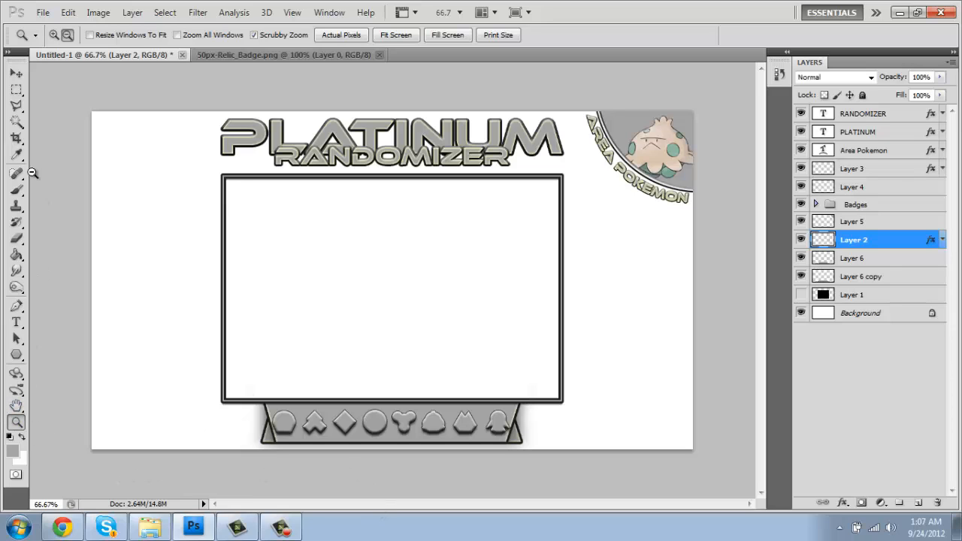
pyautogui.click(55, 36)
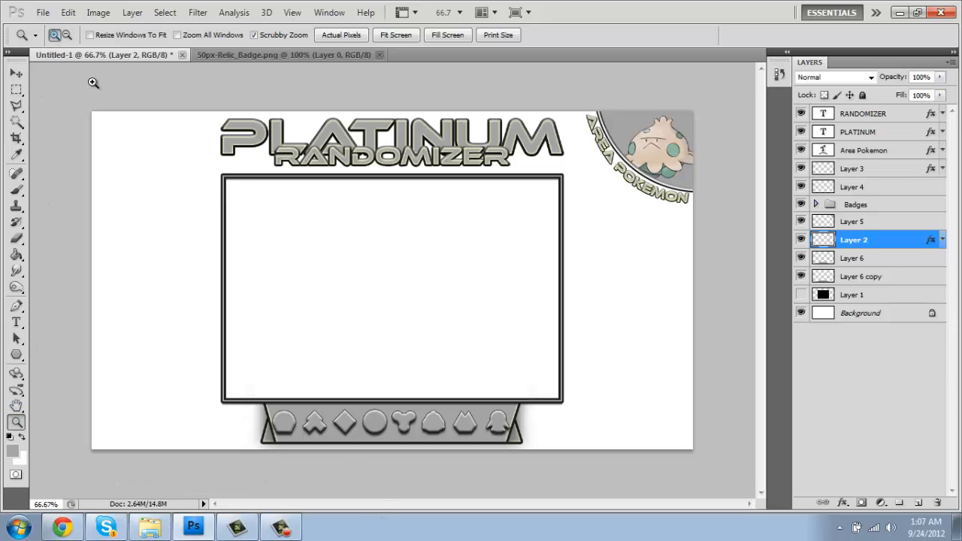
pyautogui.click(536, 436)
pyautogui.click(564, 457)
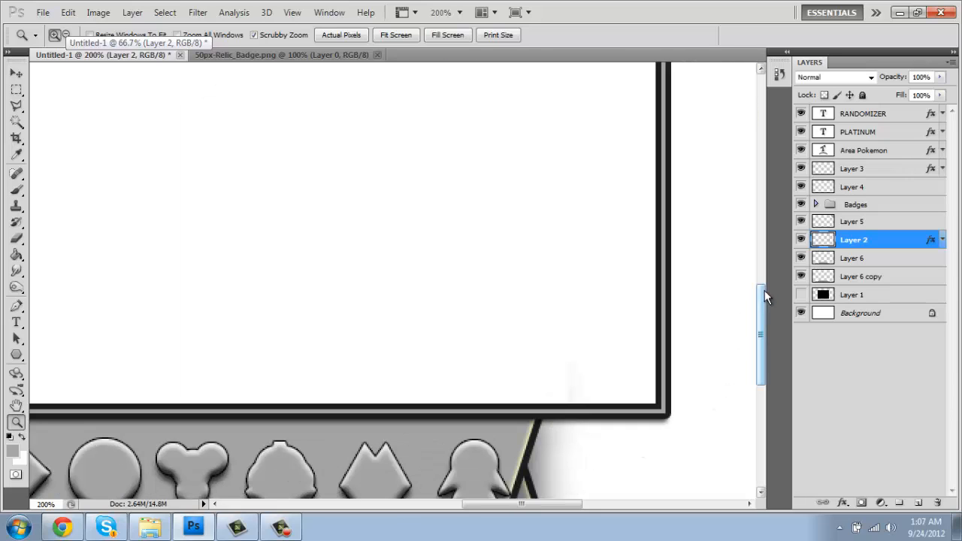
pyautogui.moveTo(762, 298); pyautogui.dragTo(763, 323)
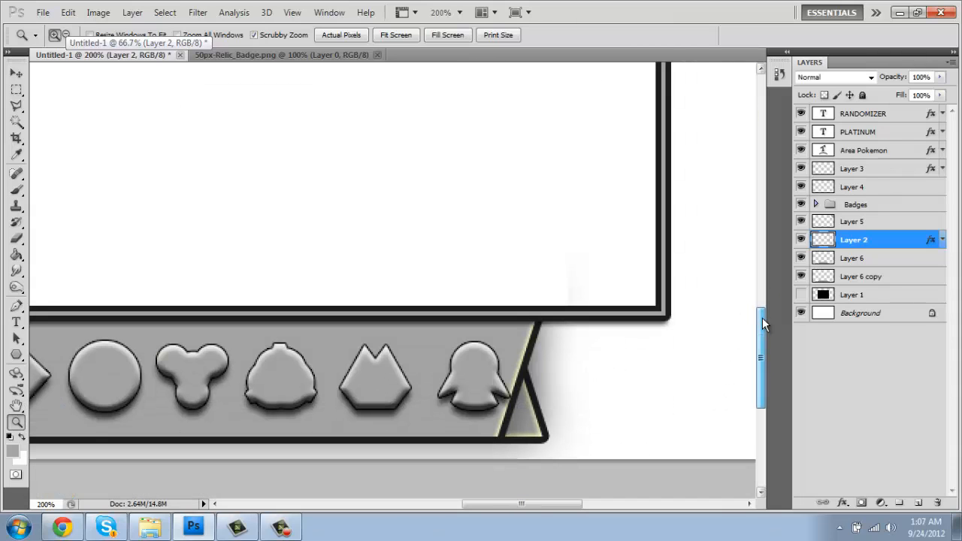
pyautogui.moveTo(541, 506); pyautogui.dragTo(488, 505)
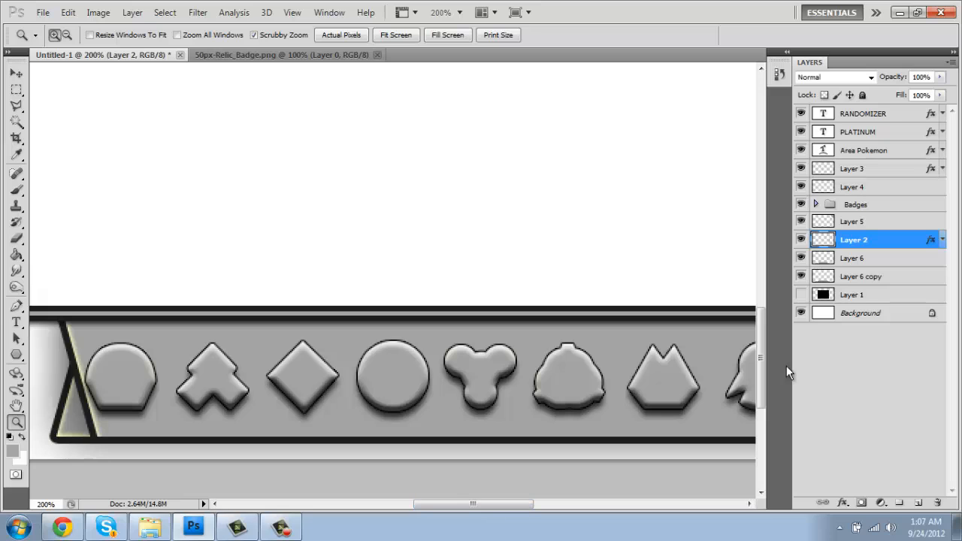
# Step: Scale the Badges group down slightly from both ends so the outer badges clear the bar's slanted side struts
pyautogui.click(874, 208)
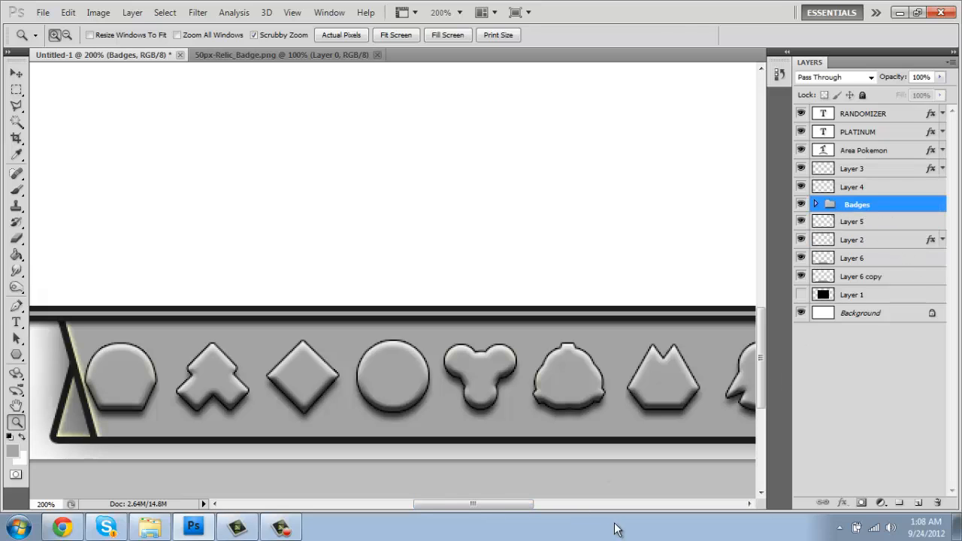
pyautogui.hotkey('ctrl', 't')
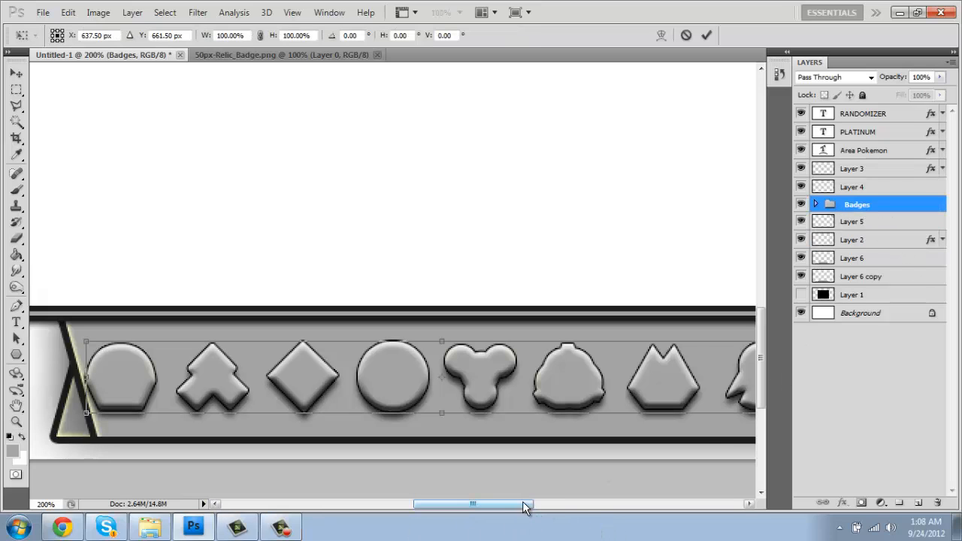
pyautogui.moveTo(525, 508); pyautogui.dragTo(555, 507)
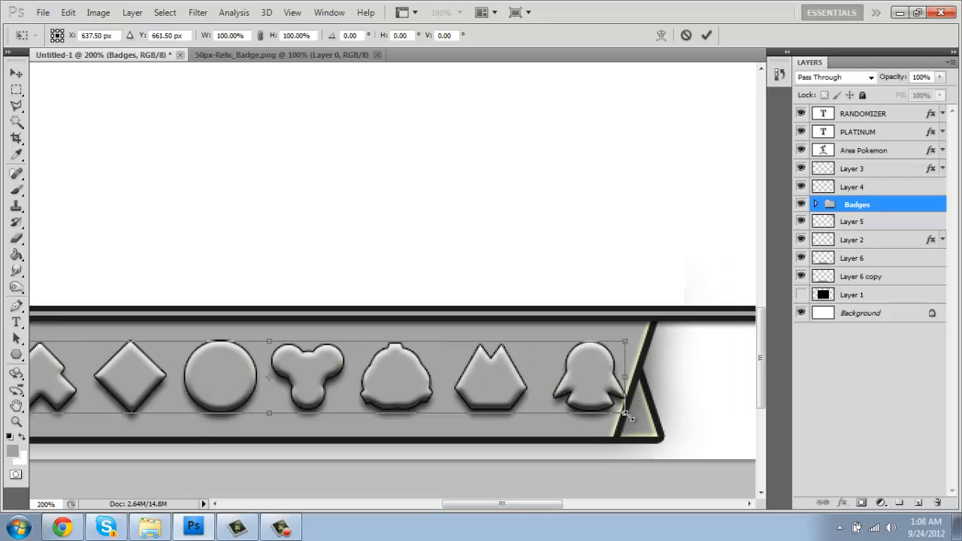
pyautogui.moveTo(627, 414); pyautogui.dragTo(622, 413)
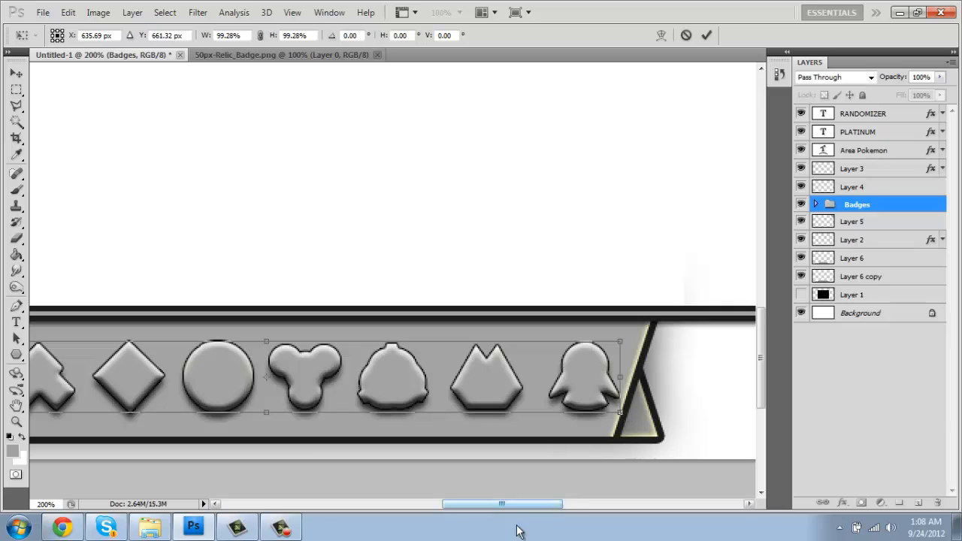
pyautogui.moveTo(490, 510); pyautogui.dragTo(450, 505)
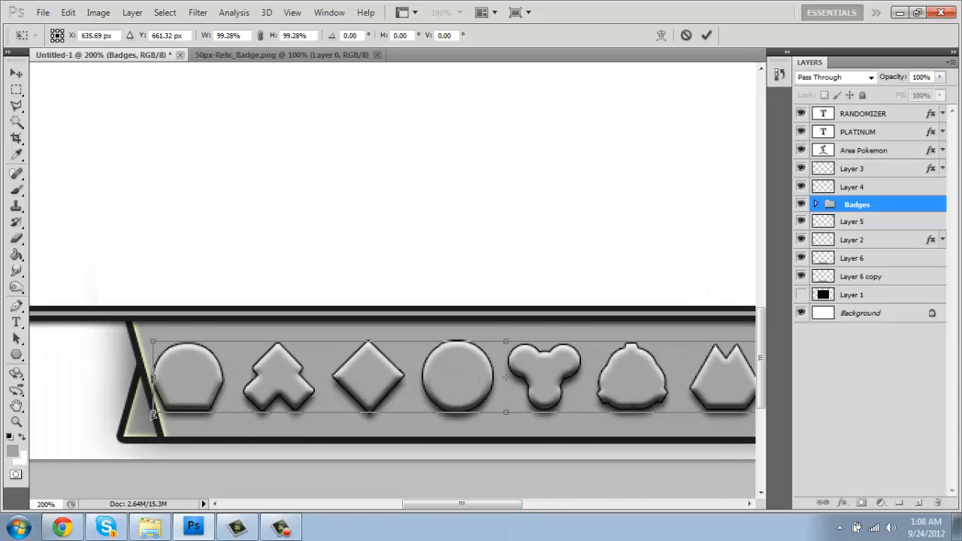
pyautogui.moveTo(152, 414); pyautogui.dragTo(160, 408)
pyautogui.press('Return')
pyautogui.press('z')
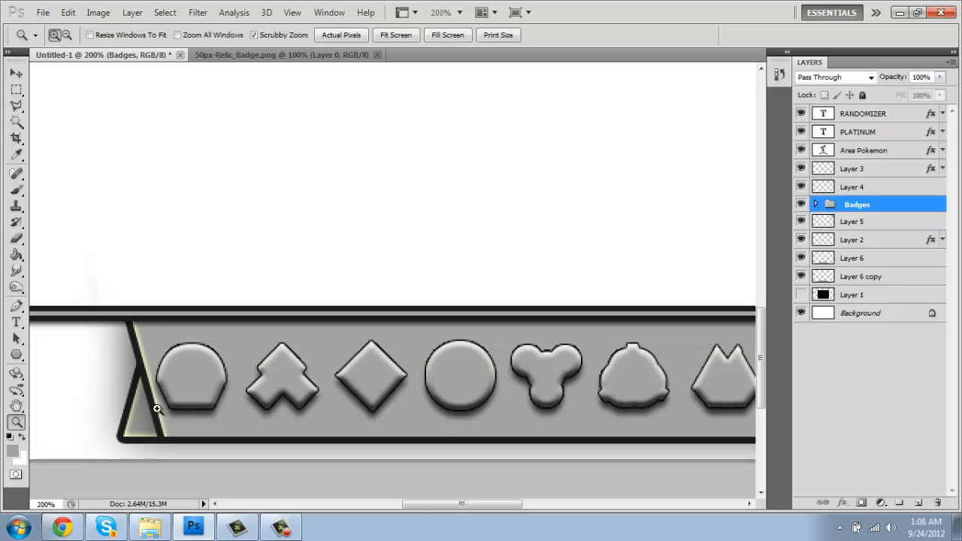
pyautogui.moveTo(463, 504); pyautogui.dragTo(502, 506)
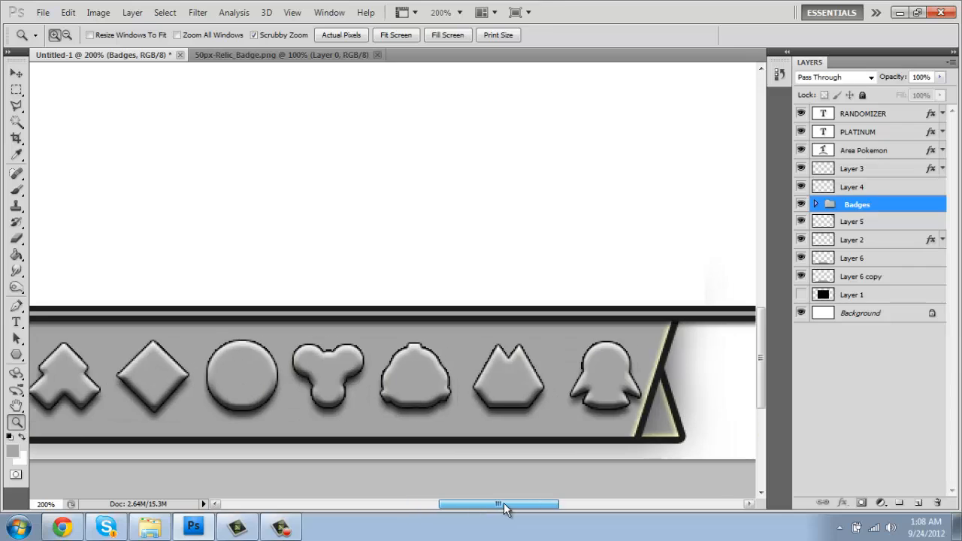
# Step: Add the placeholder text "Long Town Name" in the Ethnocentric font near the canvas's lower-left corner
pyautogui.click(67, 35)
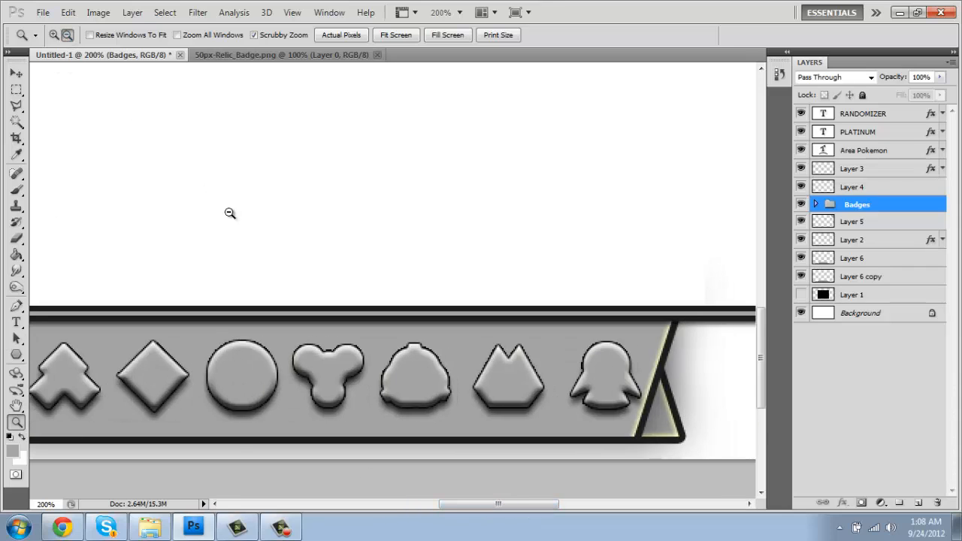
pyautogui.click(279, 268)
pyautogui.click(326, 279)
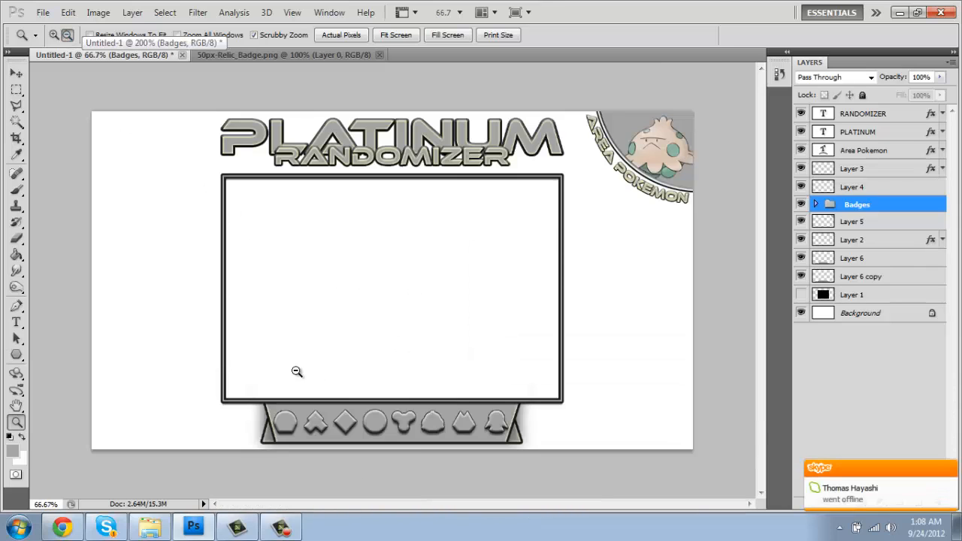
pyautogui.press('t')
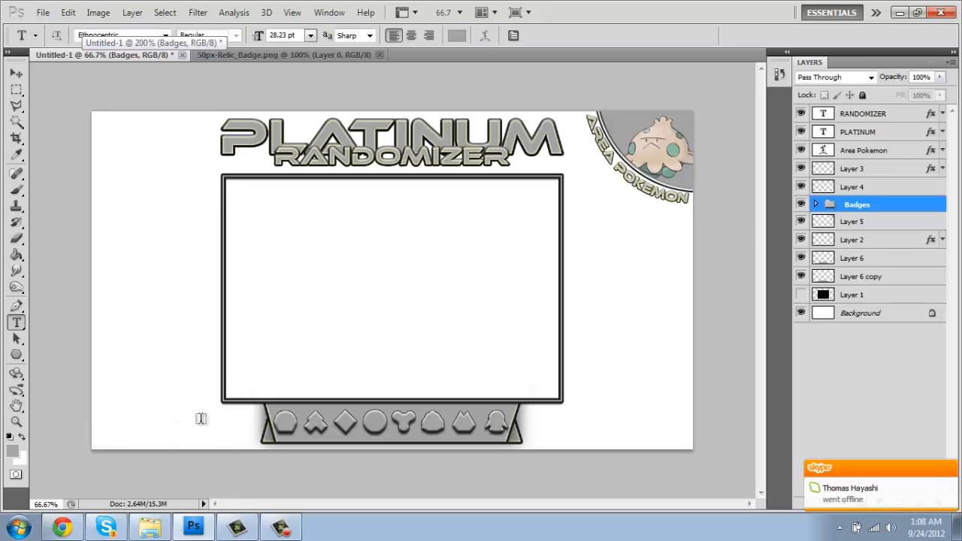
pyautogui.click(106, 438)
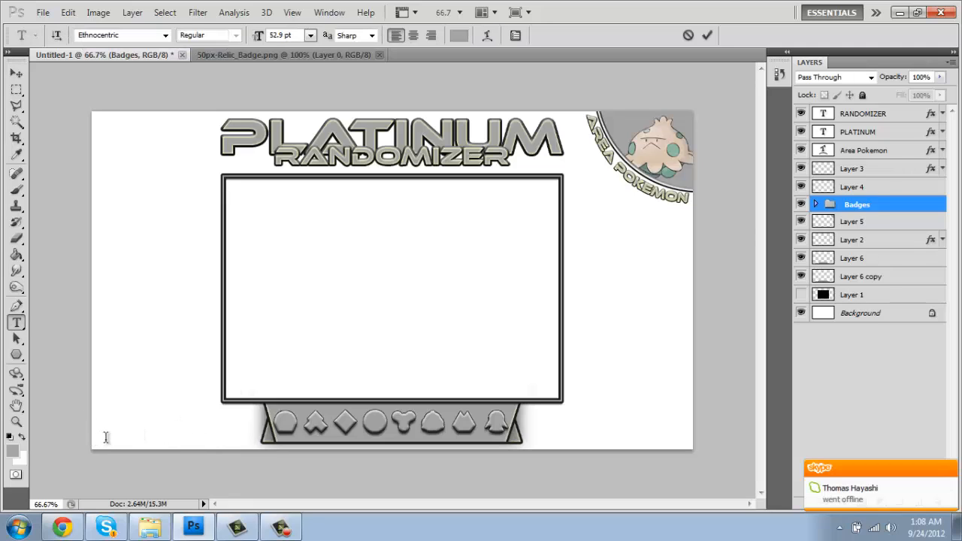
pyautogui.write('LOING')
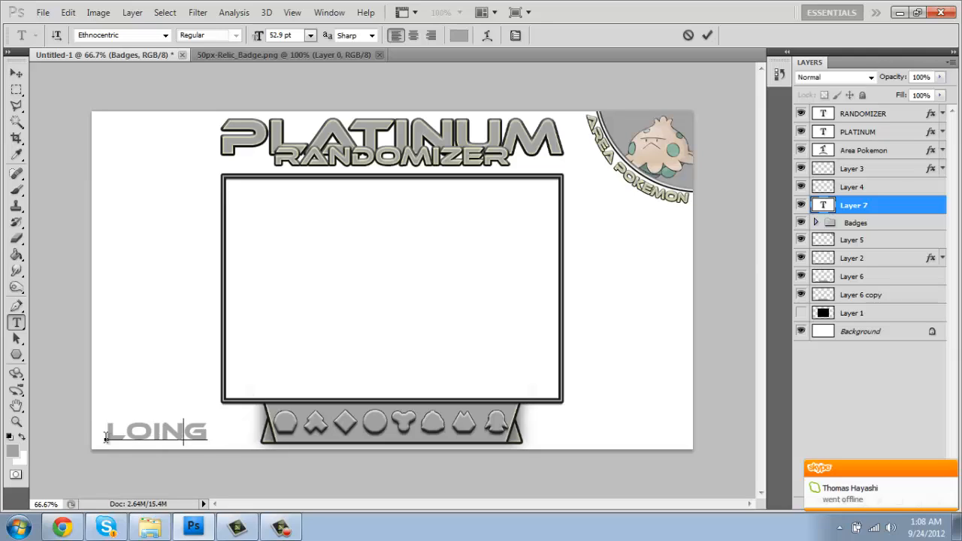
pyautogui.press('BackSpace')
pyautogui.press('BackSpace')
pyautogui.press('BackSpace')
pyautogui.write('NG TO BE')
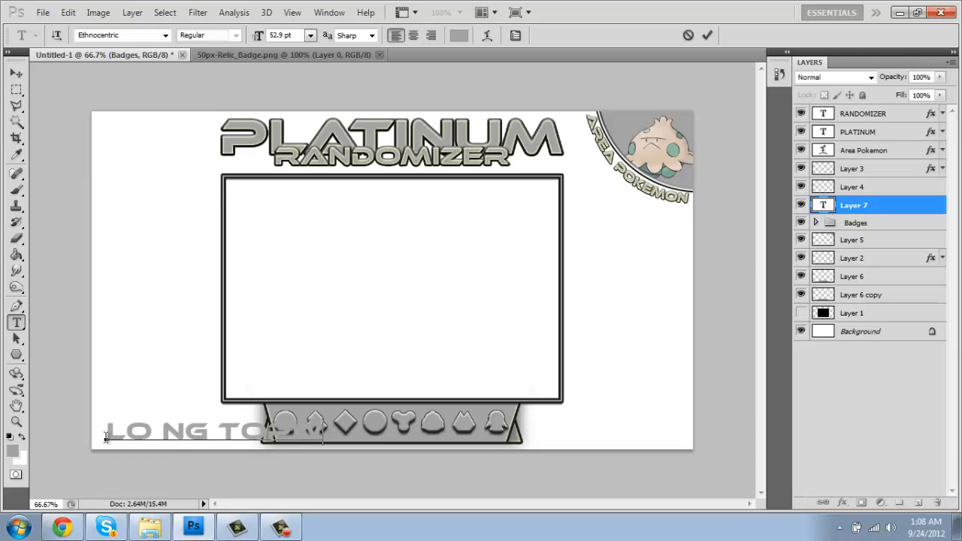
pyautogui.press('BackSpace')
pyautogui.press('BackSpace')
pyautogui.write('WN NAME')
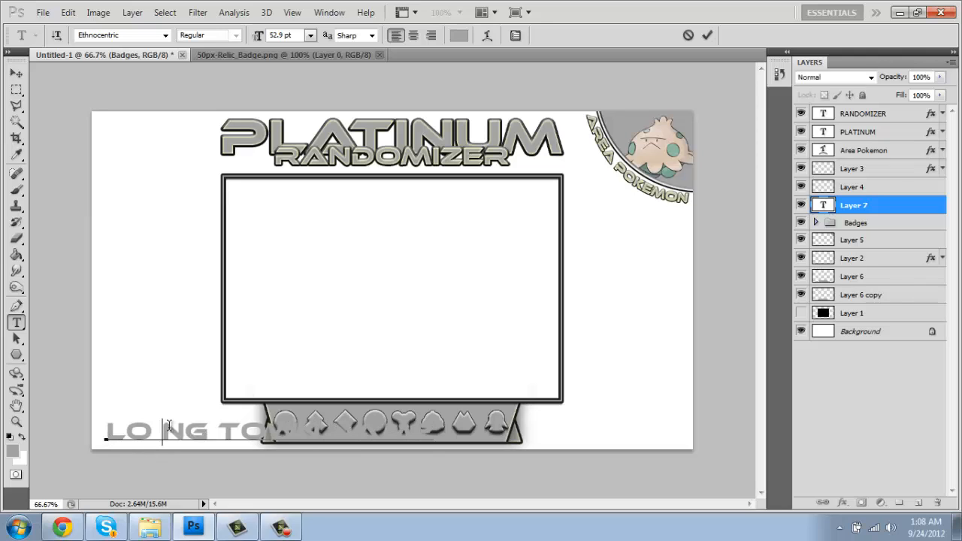
pyautogui.press('Delete')
pyautogui.hotkey('ctrl', 'Return')
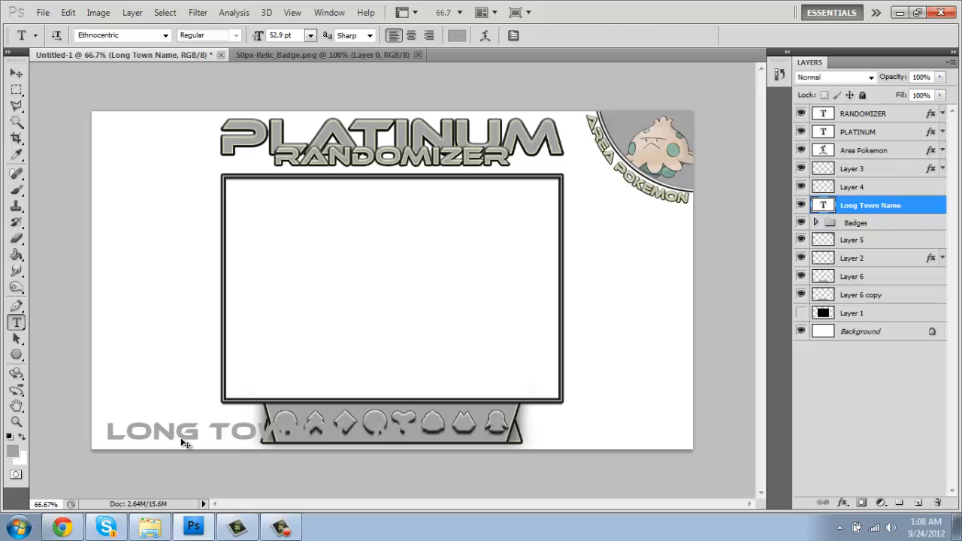
# Step: Scale the Long Town Name text down to fit between the canvas's left edge and the badge bar, and nudge it toward the bottom edge
pyautogui.hotkey('ctrl', 't')
pyautogui.moveTo(425, 422); pyautogui.dragTo(237, 447)
pyautogui.press('Return')
pyautogui.press('v')
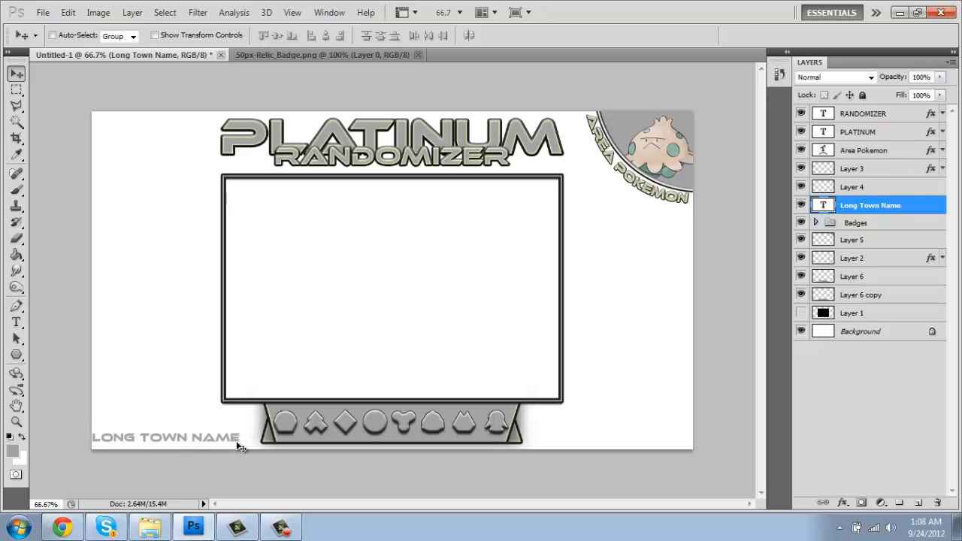
pyautogui.press('Right')
pyautogui.press('Right')
pyautogui.press('Down')
pyautogui.press('Down')
pyautogui.press('Down')
pyautogui.press('Down')
pyautogui.press('Down')
pyautogui.press('Down')
pyautogui.press('Down')
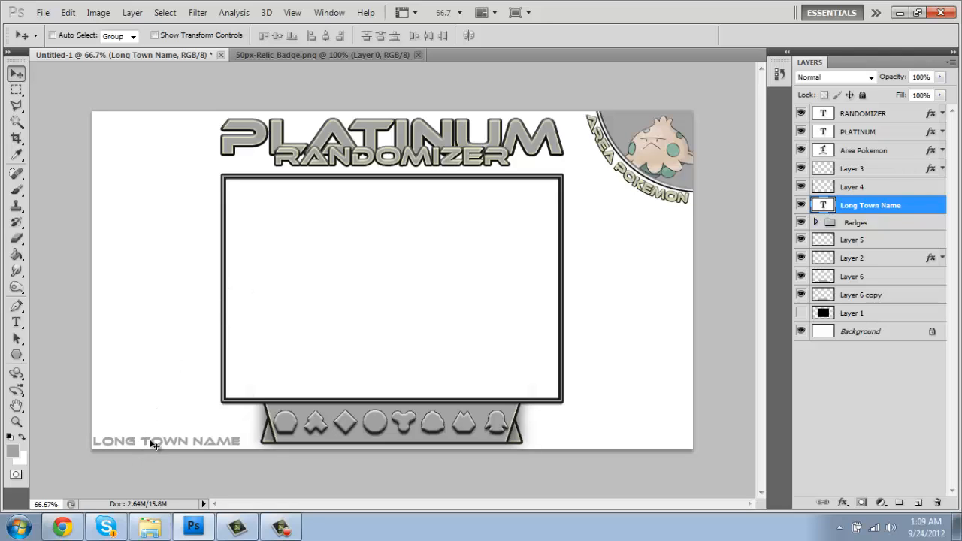
# Step: Try placing the Long Town Name text in the canvas's lower-right corner
pyautogui.moveTo(154, 445); pyautogui.dragTo(350, 382)
pyautogui.moveTo(466, 430); pyautogui.dragTo(600, 446)
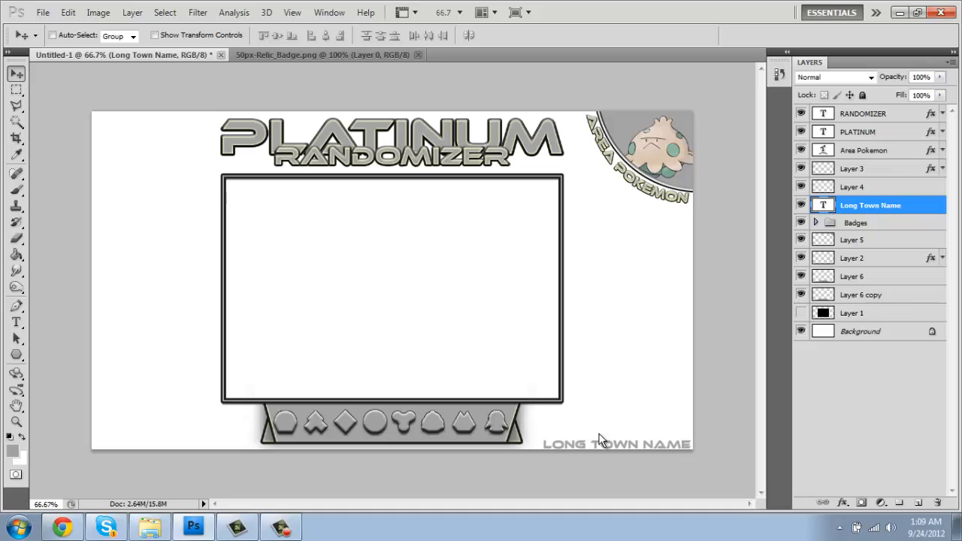
pyautogui.press('Right')
pyautogui.press('Right')
pyautogui.press('Up')
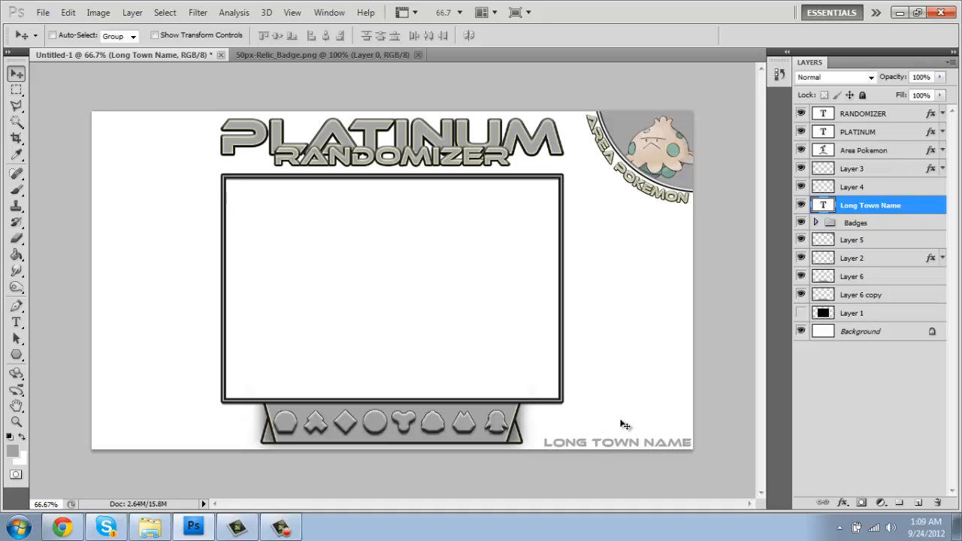
# Step: Move the Long Town Name text into the canvas's lower-left corner and nudge it just inside the edges
pyautogui.moveTo(636, 442); pyautogui.dragTo(215, 404)
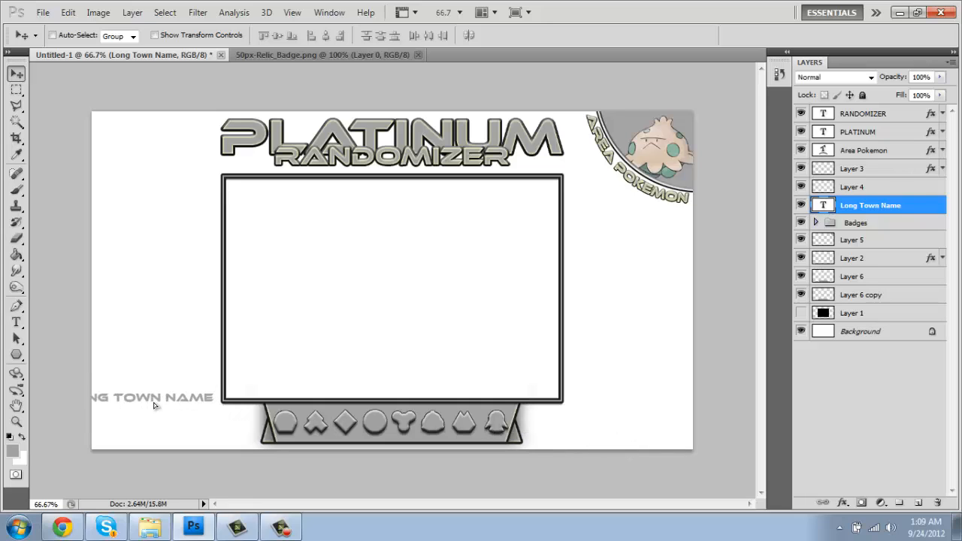
pyautogui.moveTo(154, 405); pyautogui.dragTo(182, 448)
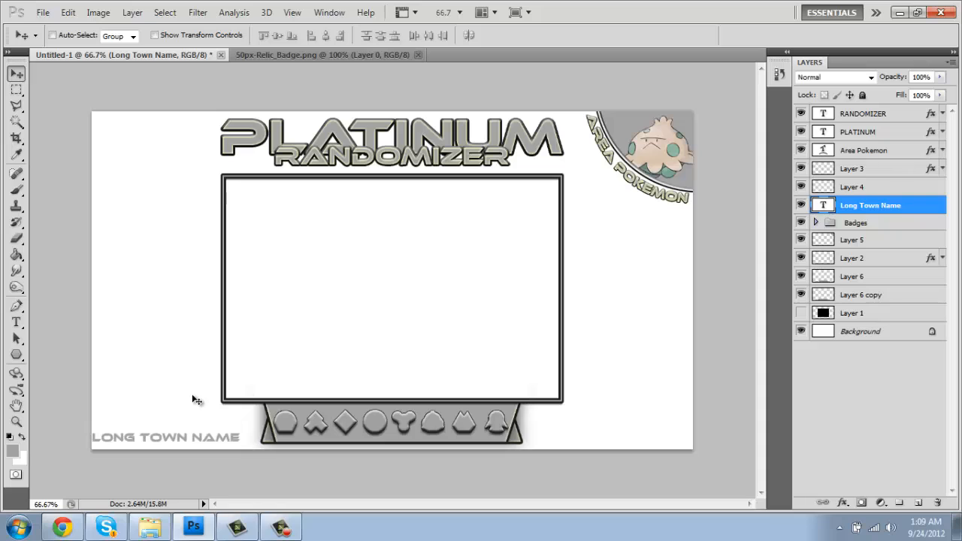
pyautogui.moveTo(201, 447)
pyautogui.mouseDown()
pyautogui.moveTo(384, 386)
pyautogui.moveTo(421, 399)
pyautogui.moveTo(501, 330)
pyautogui.moveTo(564, 232)
pyautogui.moveTo(176, 127)
pyautogui.moveTo(197, 130)
pyautogui.moveTo(210, 170)
pyautogui.moveTo(198, 461)
pyautogui.moveTo(198, 448)
pyautogui.mouseUp()
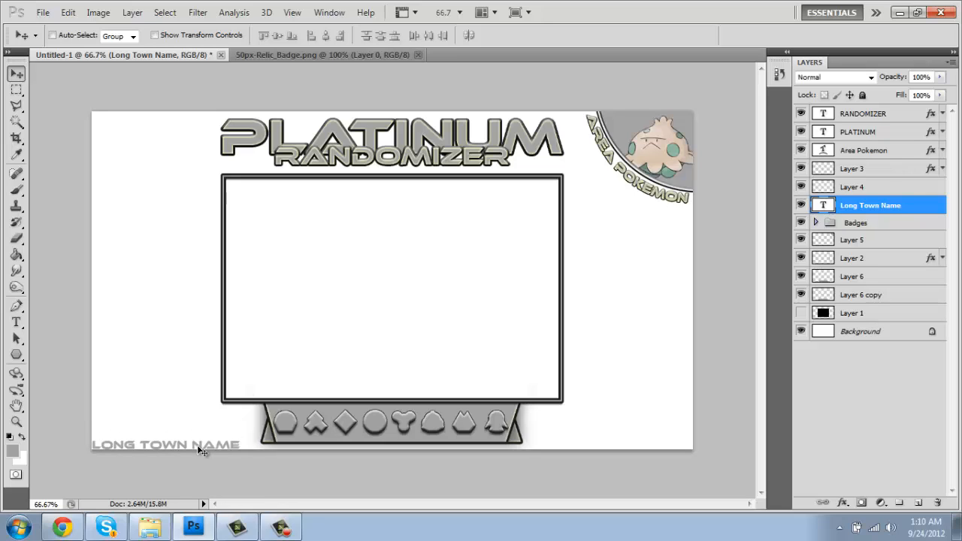
pyautogui.press('Right')
pyautogui.press('Up')
pyautogui.press('Right')
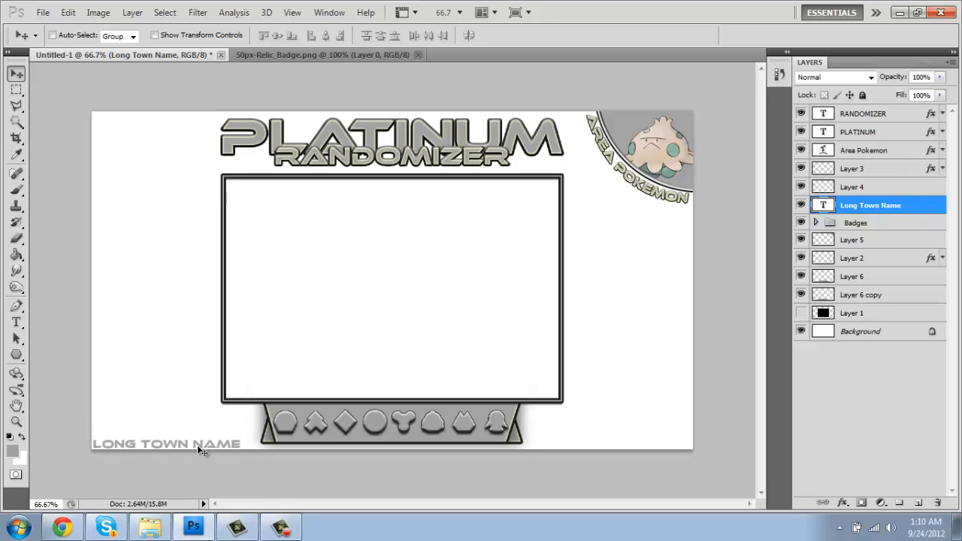
pyautogui.press('Up')
pyautogui.press('Down')
# Step: Copy the Area Pokemon layer's style onto the Long Town Name layer
pyautogui.rightClick(887, 154)
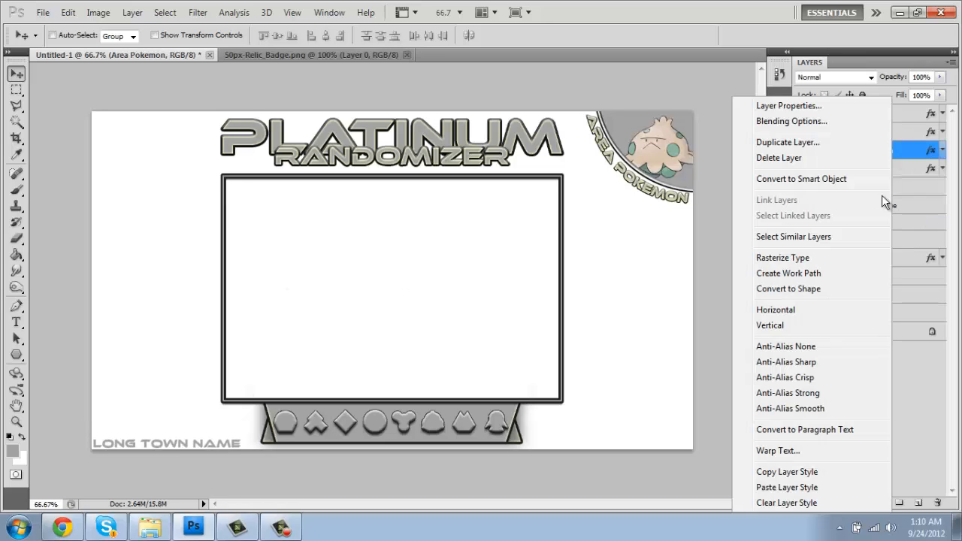
pyautogui.click(820, 471)
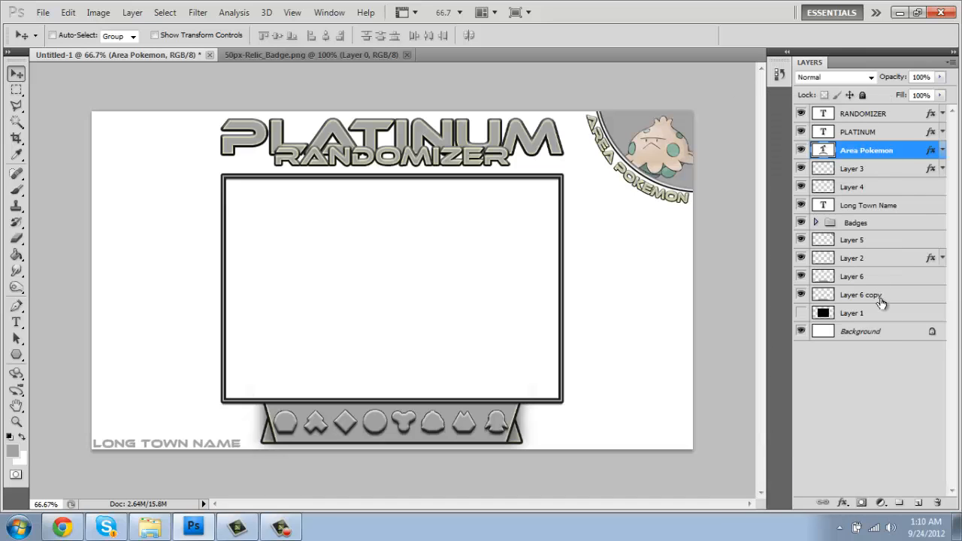
pyautogui.rightClick(887, 208)
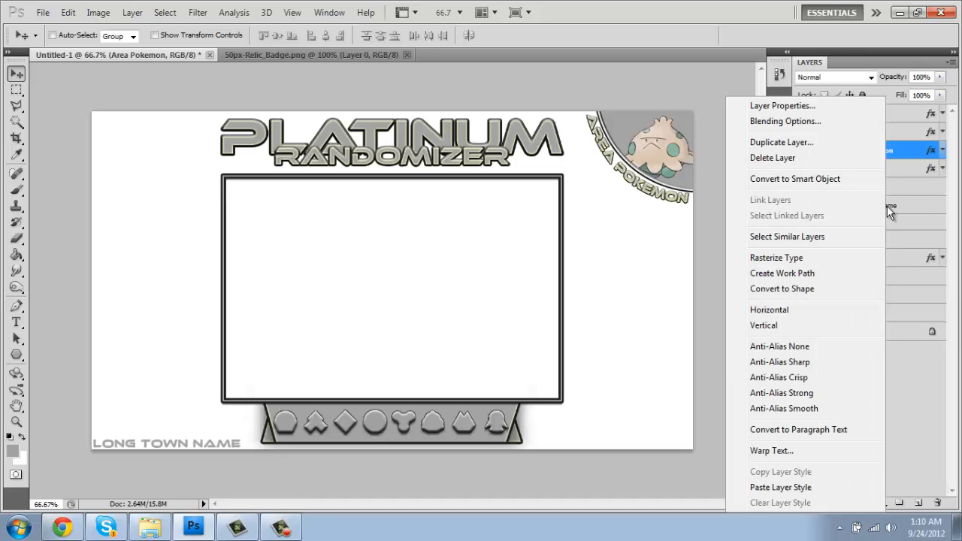
pyautogui.click(775, 488)
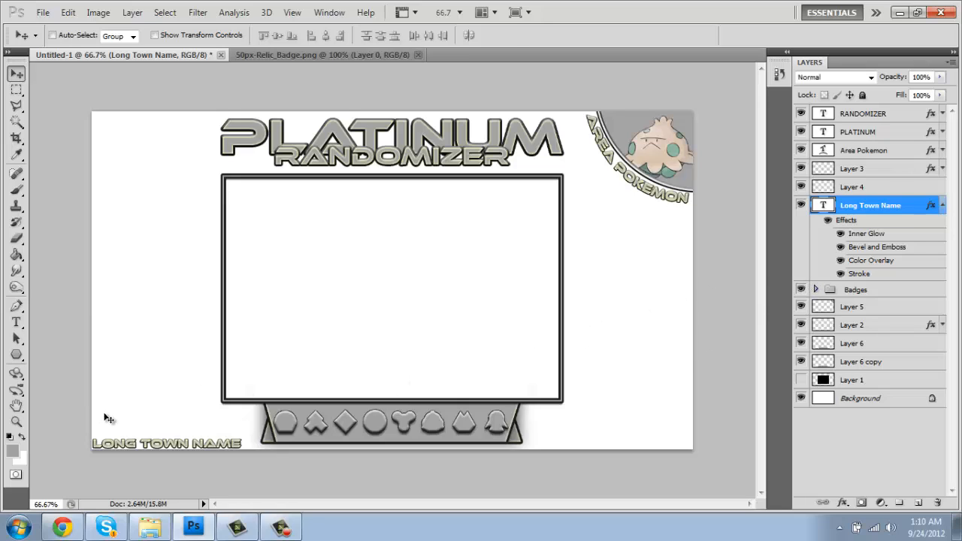
# Step: Draw a grey rounded rectangle with a 10 px radius over the town name and place its layer beneath the text layer
pyautogui.press('t')
pyautogui.press('m')
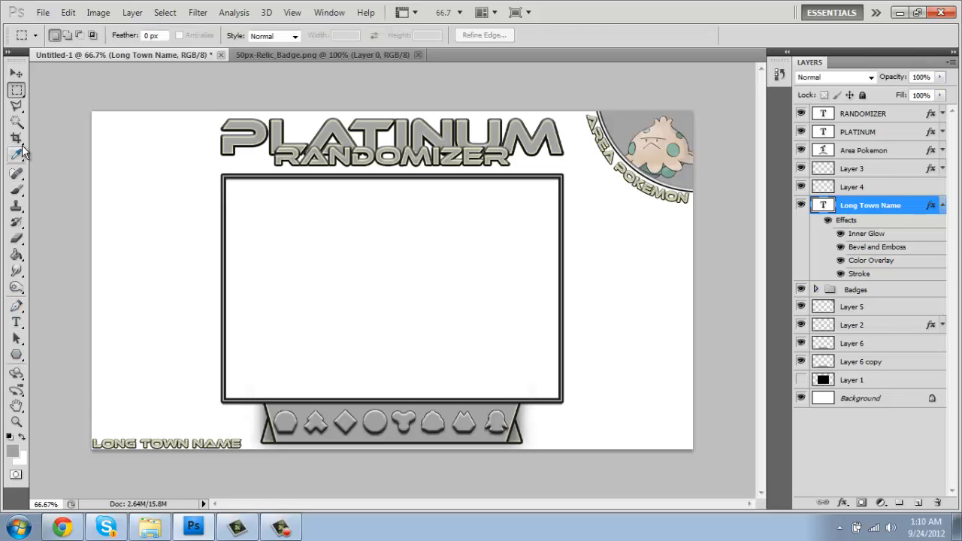
pyautogui.click(17, 354)
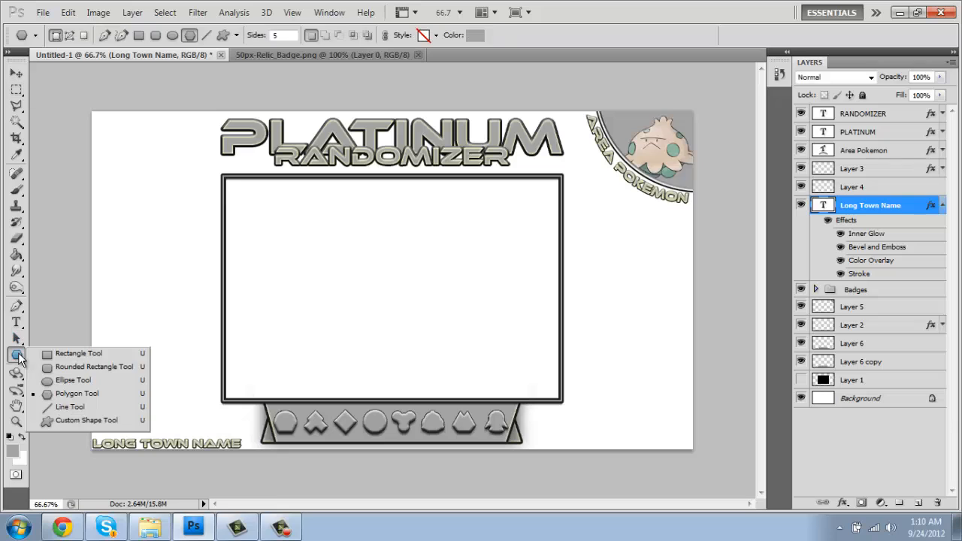
pyautogui.click(60, 366)
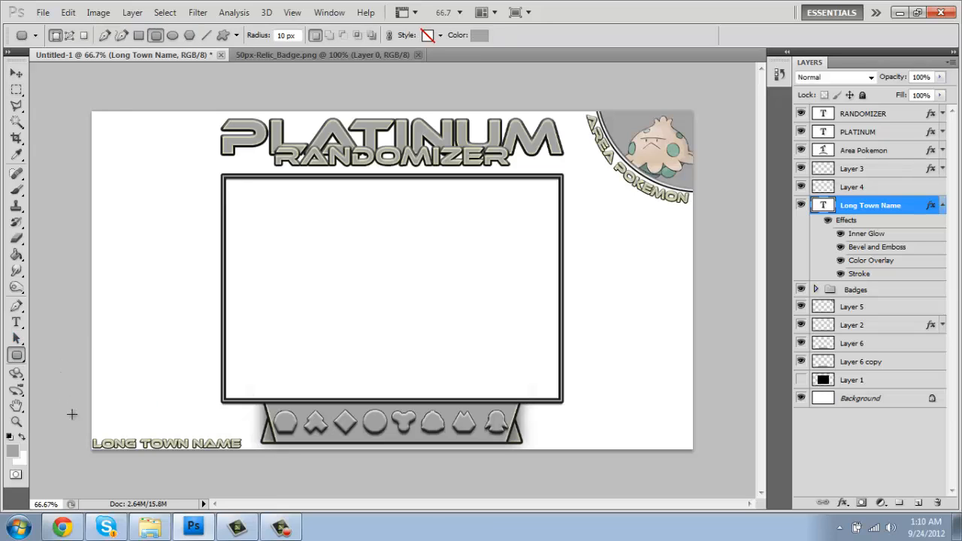
pyautogui.moveTo(166, 454); pyautogui.dragTo(246, 459)
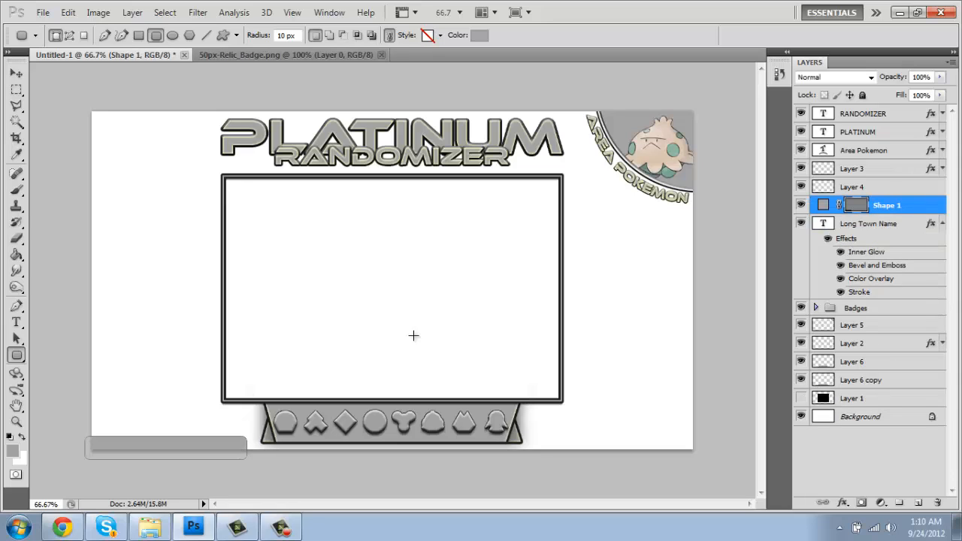
pyautogui.press('v')
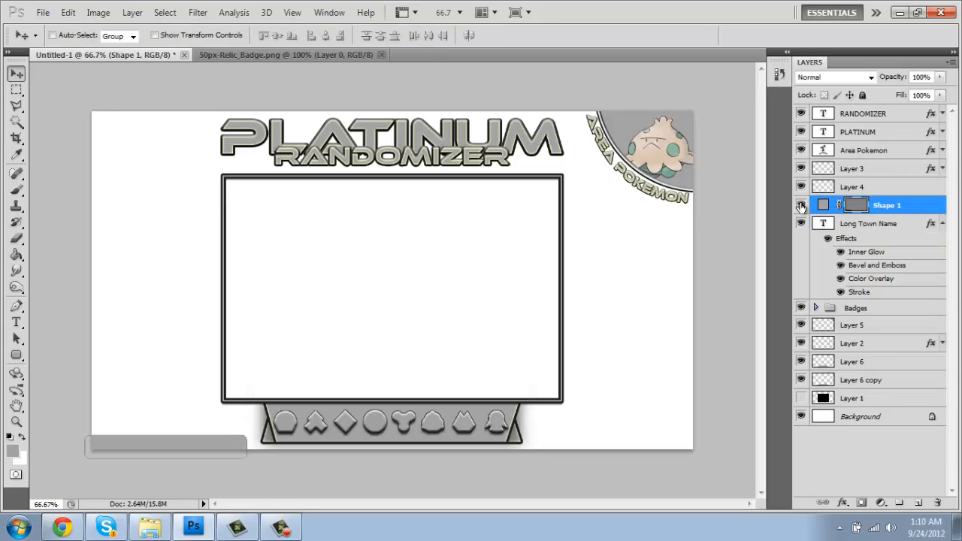
pyautogui.moveTo(932, 208); pyautogui.dragTo(930, 280)
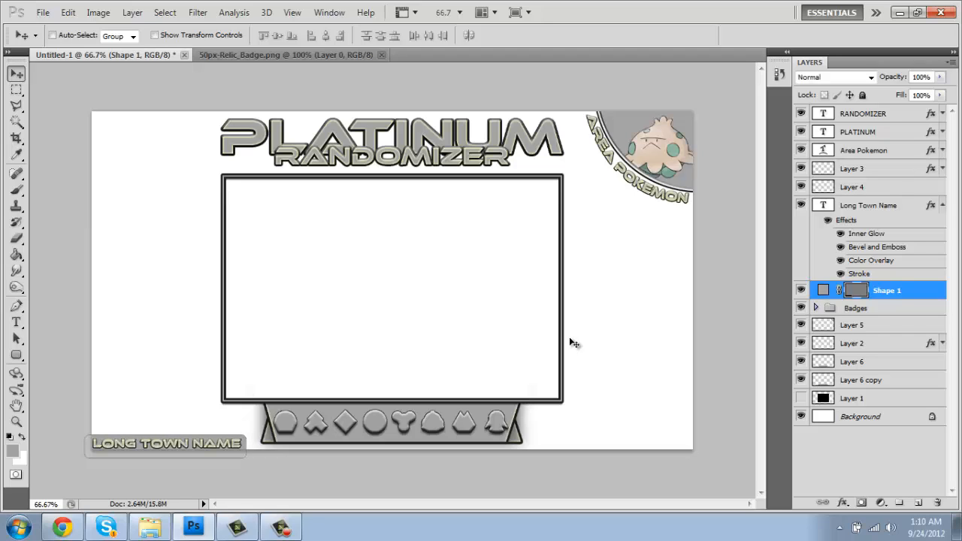
# Step: Nudge the rounded rectangle right and up and stretch its right end slightly so it frames the town name
pyautogui.press('Right')
pyautogui.press('Right')
pyautogui.press('Right')
pyautogui.press('Right')
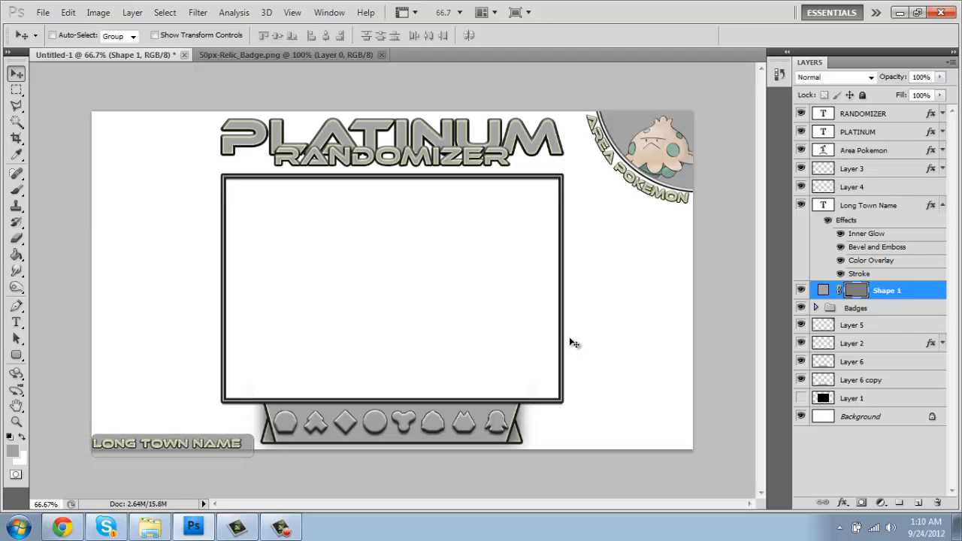
pyautogui.press('Up')
pyautogui.hotkey('ctrl', 't')
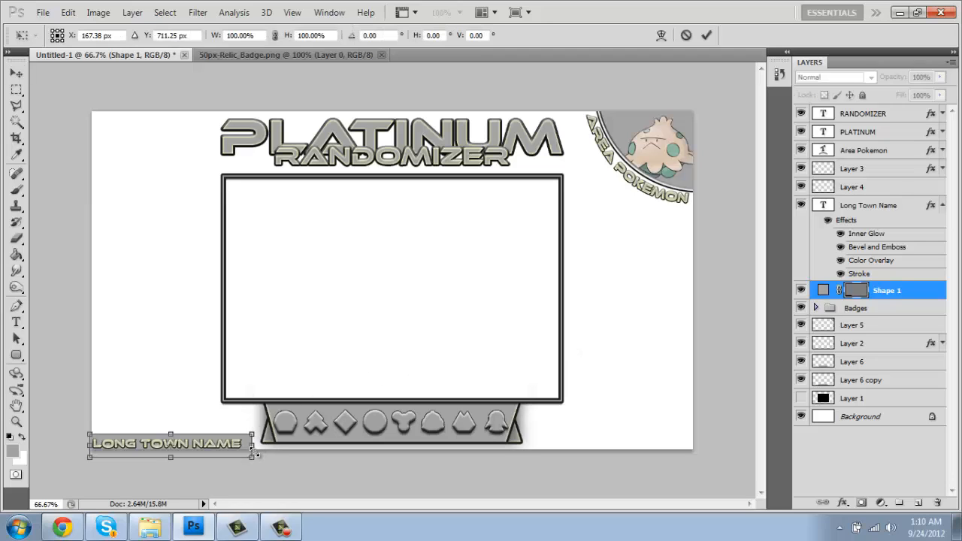
pyautogui.moveTo(256, 448); pyautogui.dragTo(258, 447)
pyautogui.press('Return')
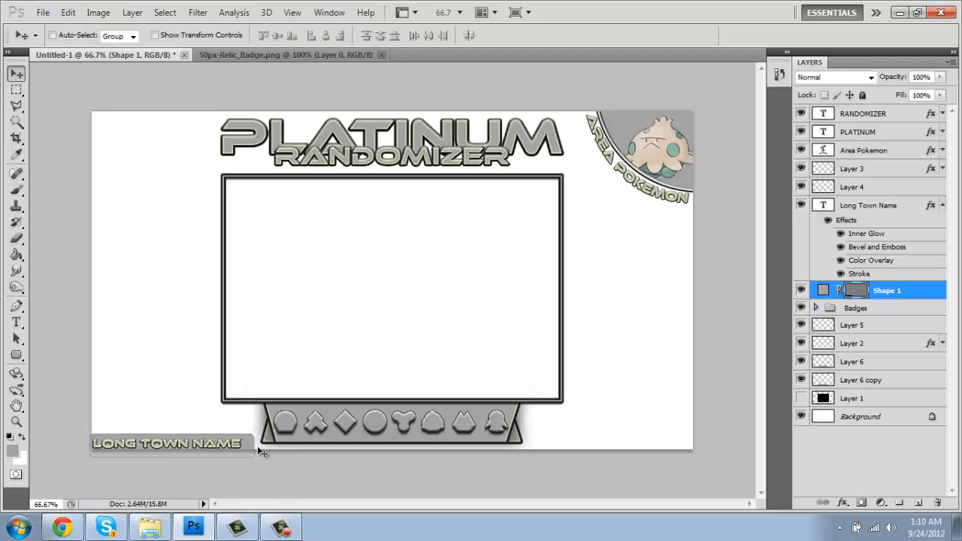
# Step: Nudge the Long Town Name text slightly right and up within its rounded backing plate
pyautogui.click(16, 421)
pyautogui.click(202, 417)
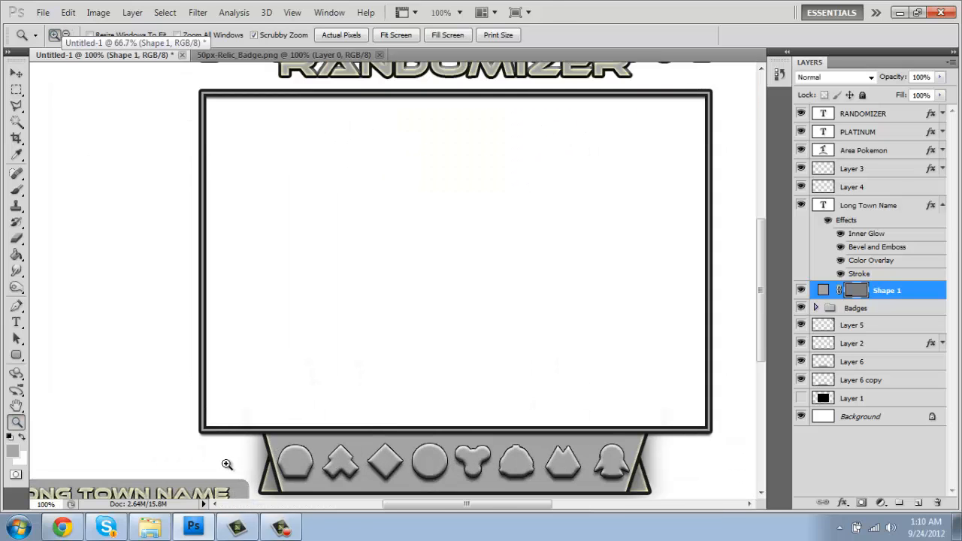
pyautogui.moveTo(484, 508); pyautogui.dragTo(466, 507)
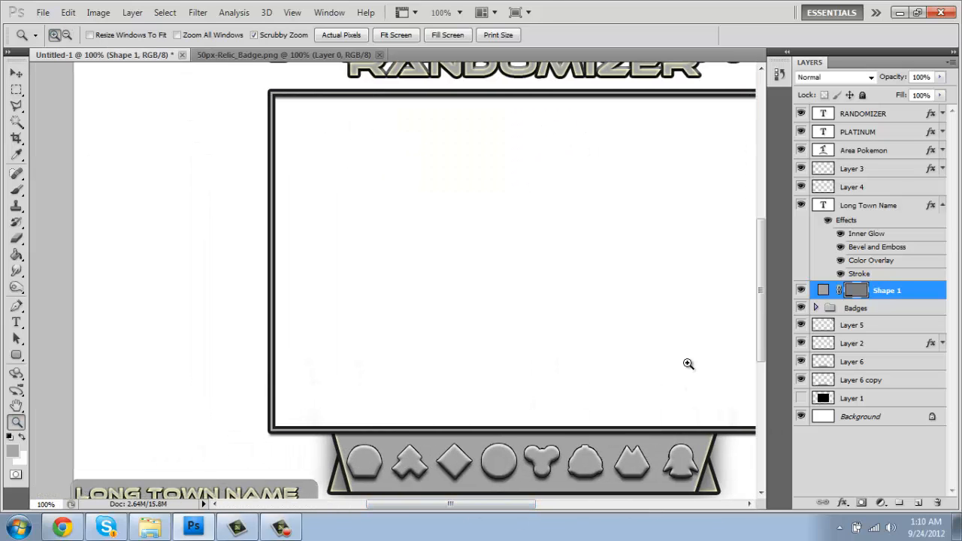
pyautogui.moveTo(761, 316); pyautogui.dragTo(753, 338)
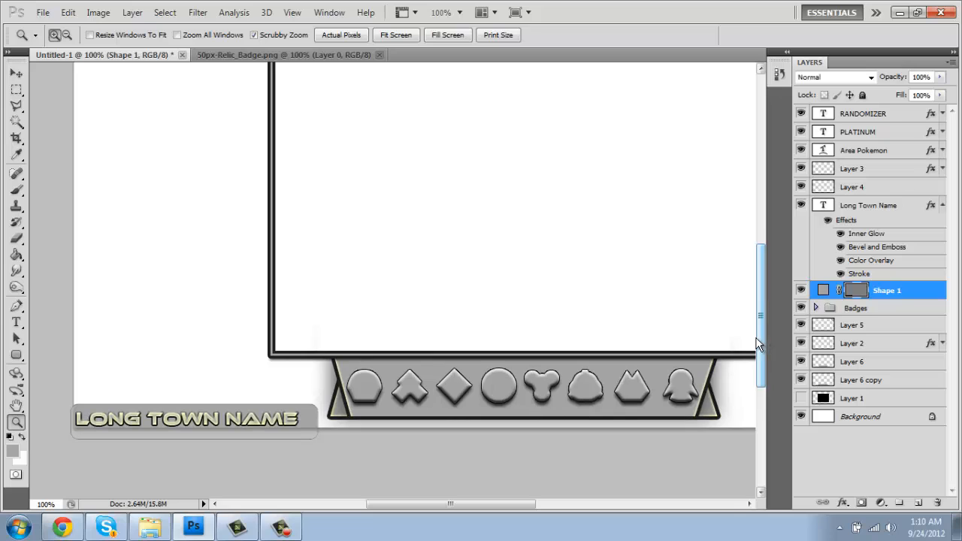
pyautogui.click(849, 213)
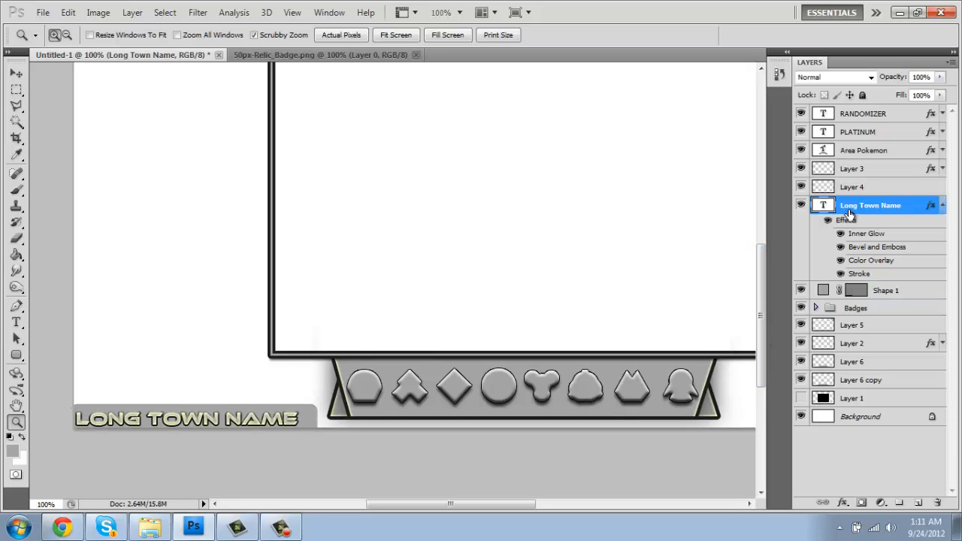
pyautogui.press('v')
pyautogui.press('Right')
pyautogui.press('Up')
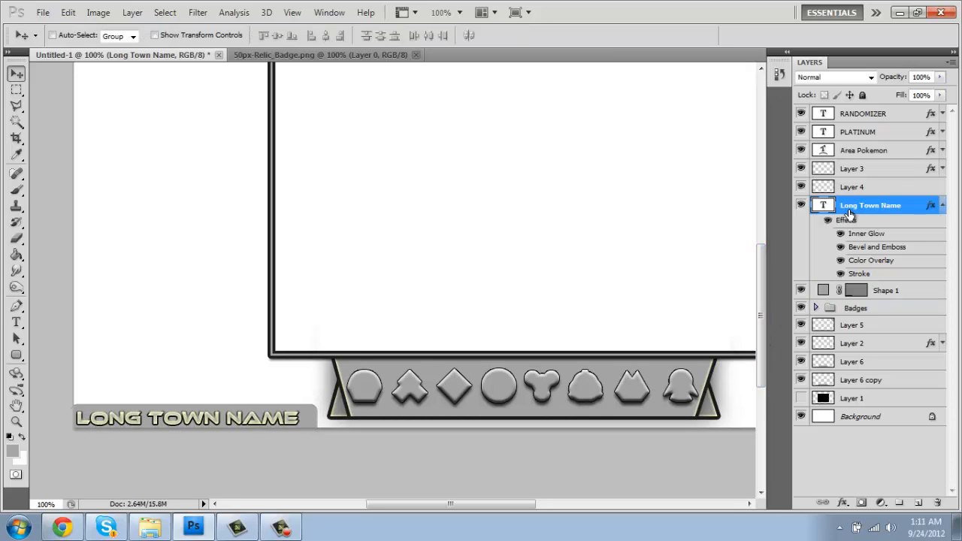
# Step: Rasterize the Shape 1 layer that forms the town name's backing plate
pyautogui.click(930, 295)
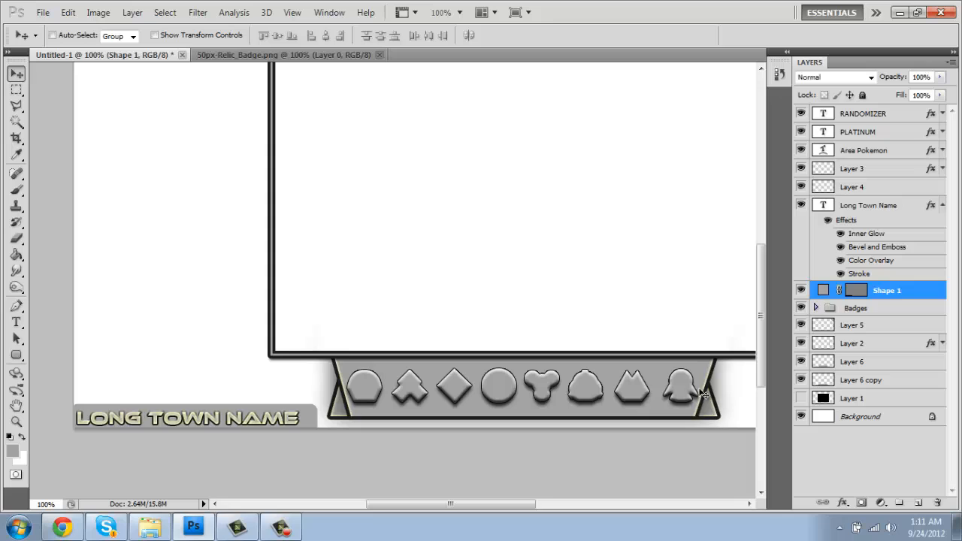
pyautogui.rightClick(932, 293)
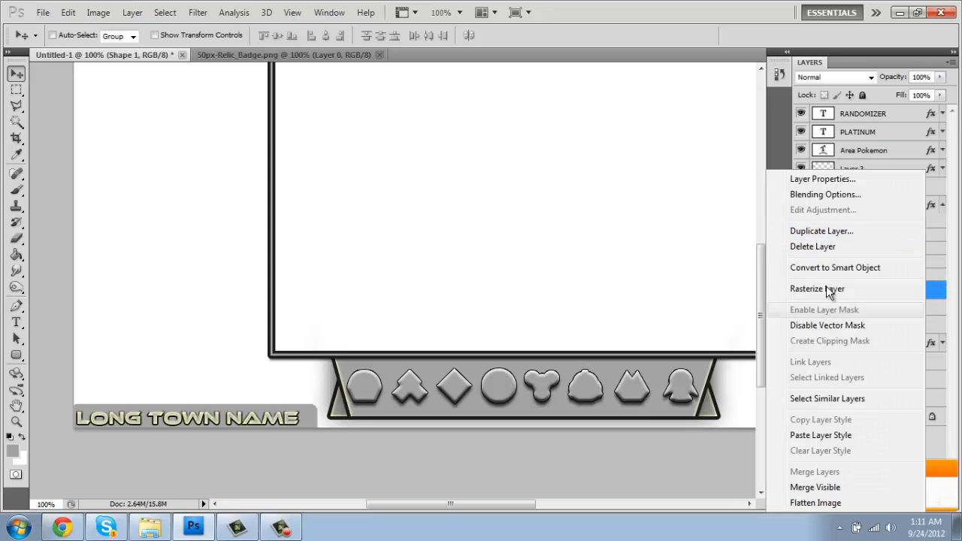
pyautogui.click(832, 290)
# Step: Give the Shape 1 plate a 3 px outside stroke in #1c1c1c sampled from the badge bar's border, plus an inner glow with default settings
pyautogui.doubleClick(936, 291)
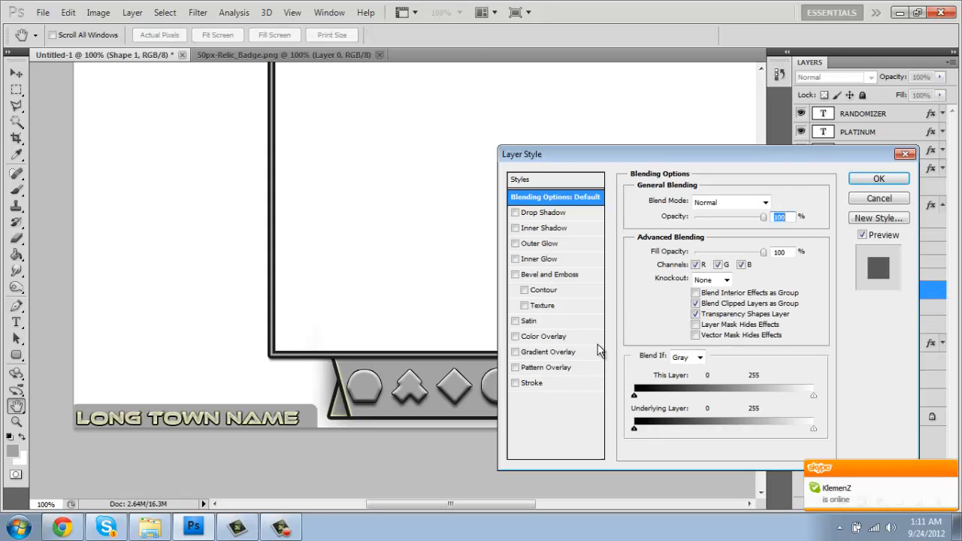
pyautogui.click(542, 384)
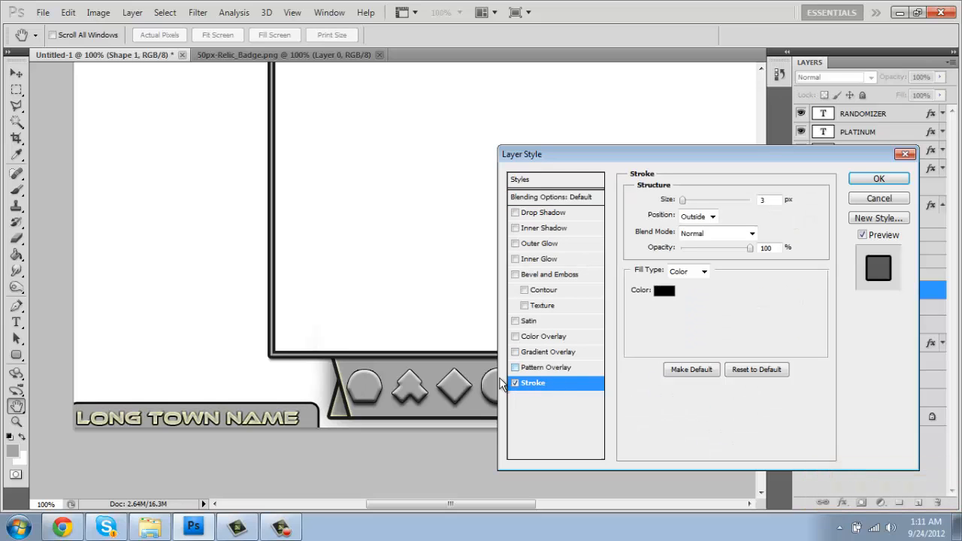
pyautogui.click(667, 291)
pyautogui.click(701, 337)
pyautogui.click(904, 281)
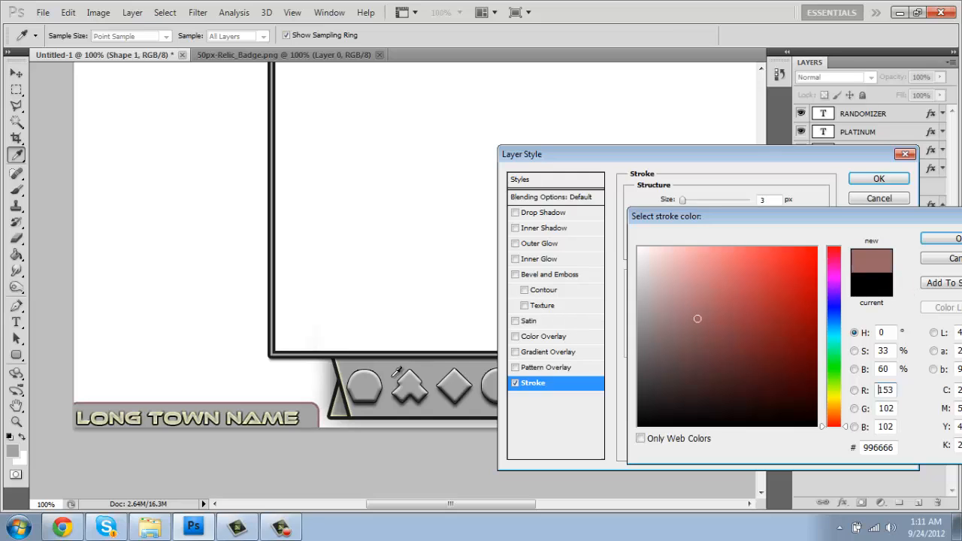
pyautogui.click(346, 378)
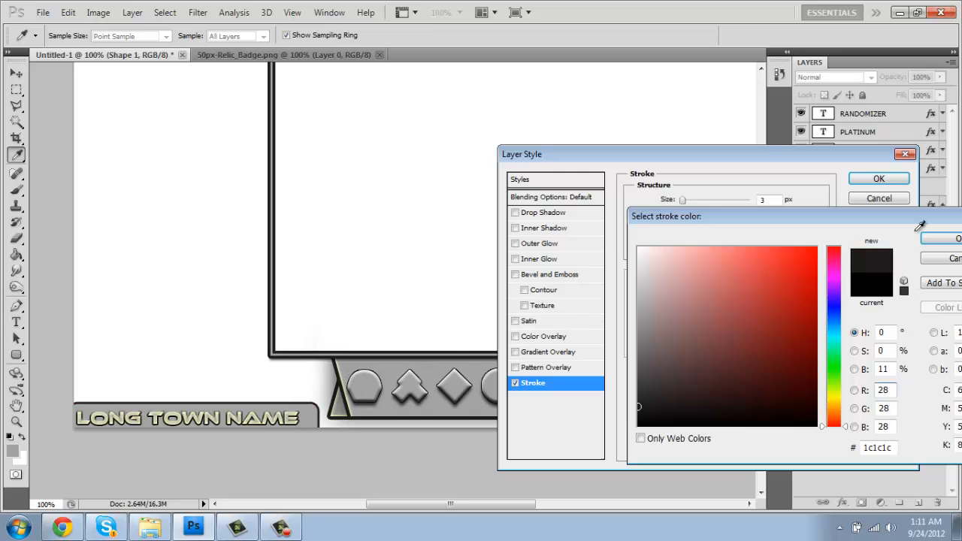
pyautogui.click(941, 239)
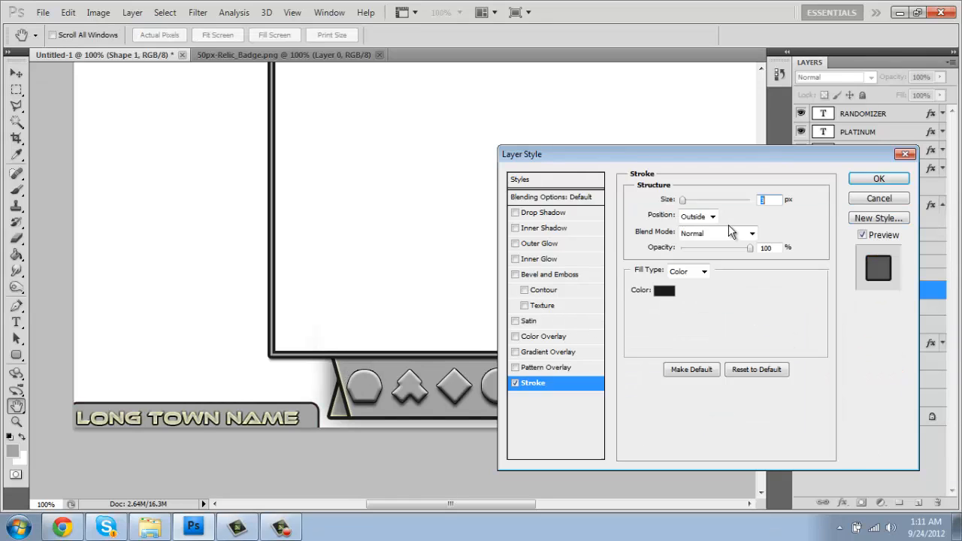
pyautogui.click(540, 261)
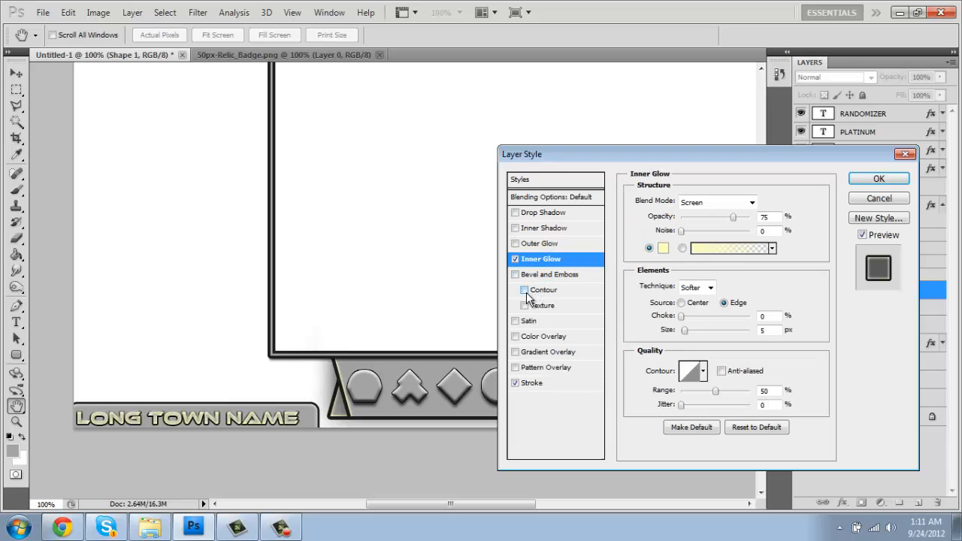
pyautogui.click(884, 179)
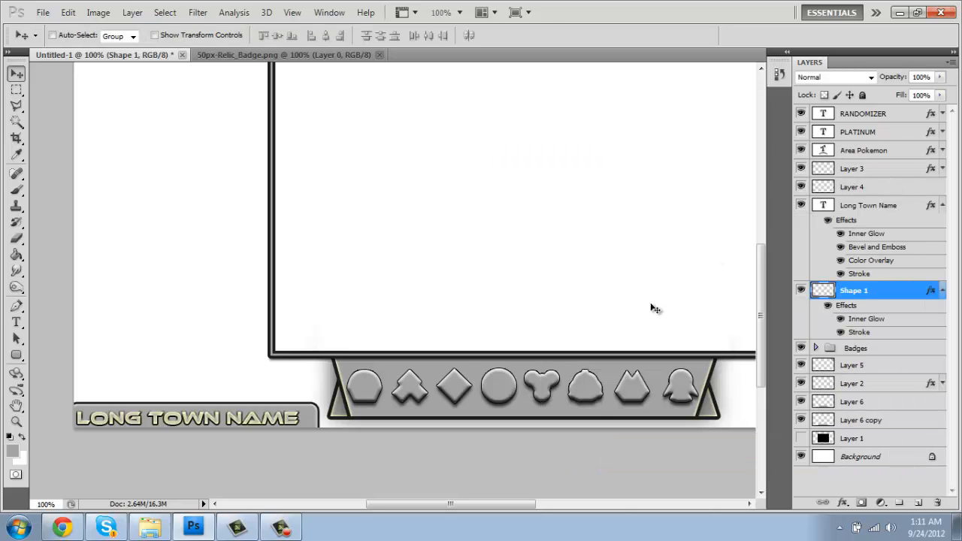
# Step: Nudge the Long Town Name text up slightly within its backing plate
pyautogui.click(914, 205)
pyautogui.press('Up')
pyautogui.press('Up')
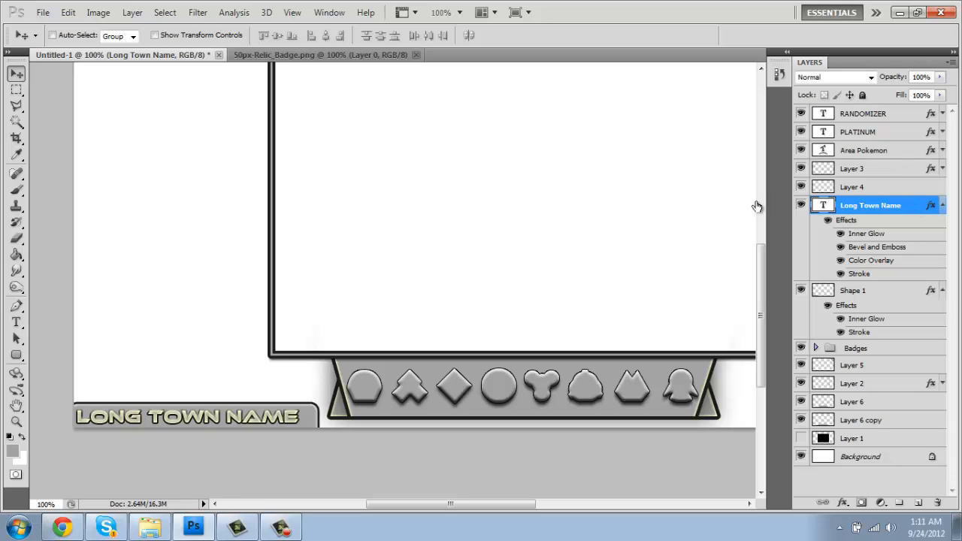
pyautogui.press('t')
pyautogui.moveTo(297, 416); pyautogui.dragTo(44, 427)
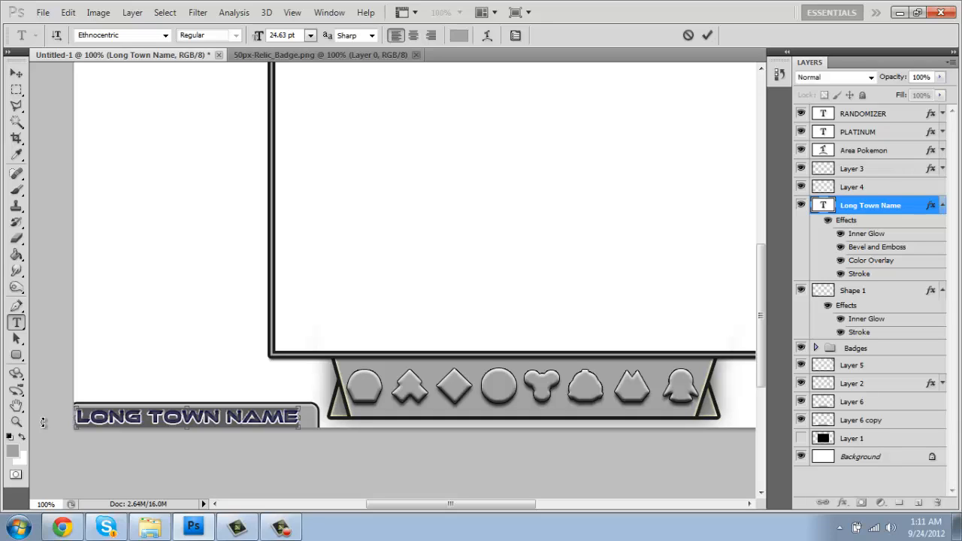
pyautogui.click(43, 422)
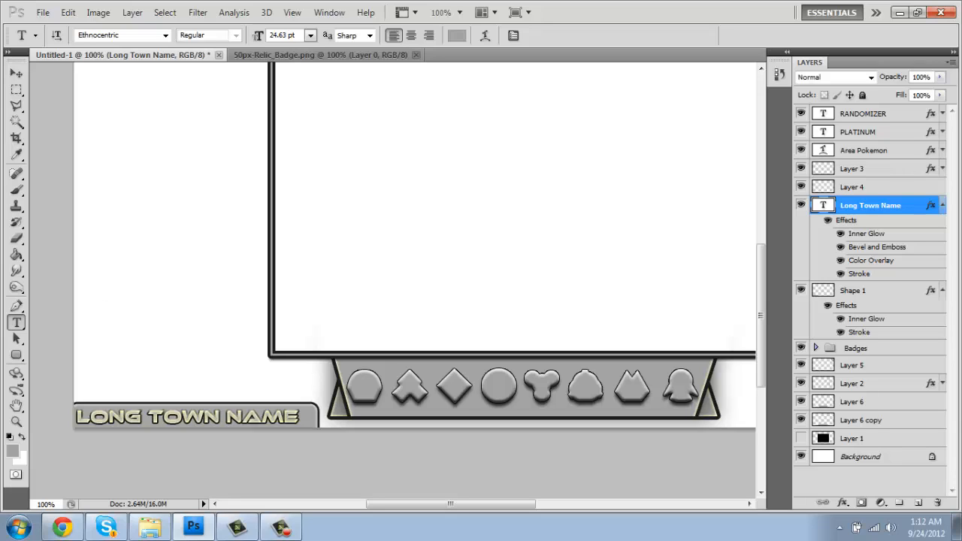
# Step: Convert the locked Background into a regular, editable layer
pyautogui.click(17, 422)
pyautogui.click(67, 34)
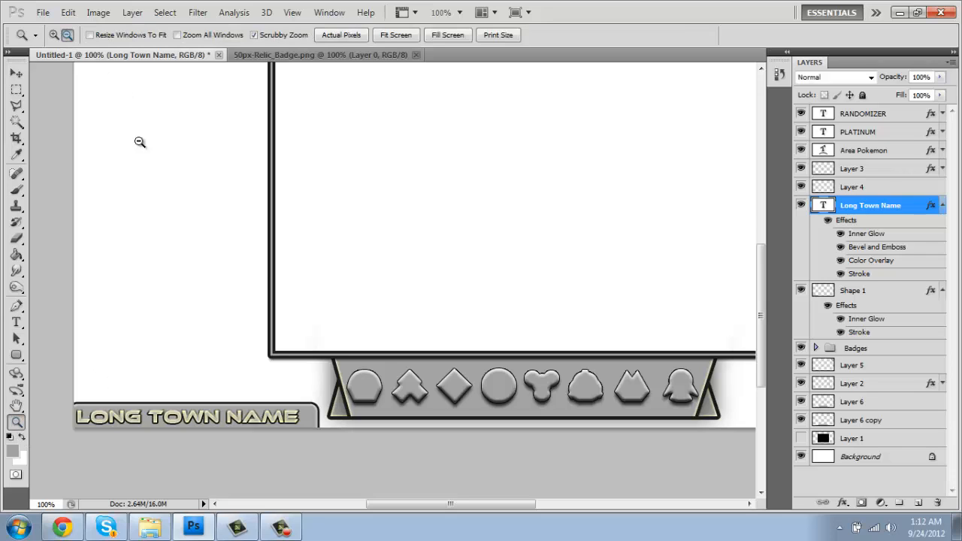
pyautogui.click(267, 299)
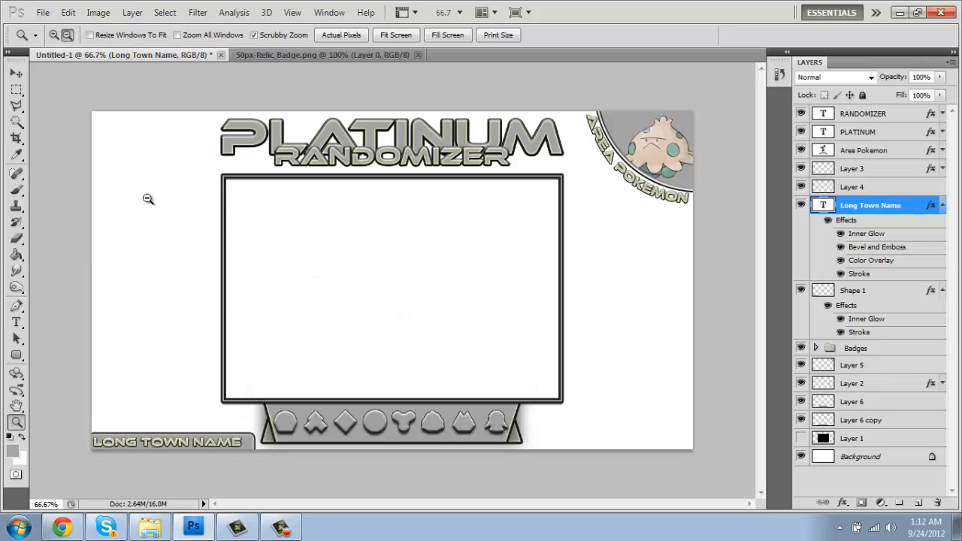
pyautogui.doubleClick(899, 456)
pyautogui.click(791, 245)
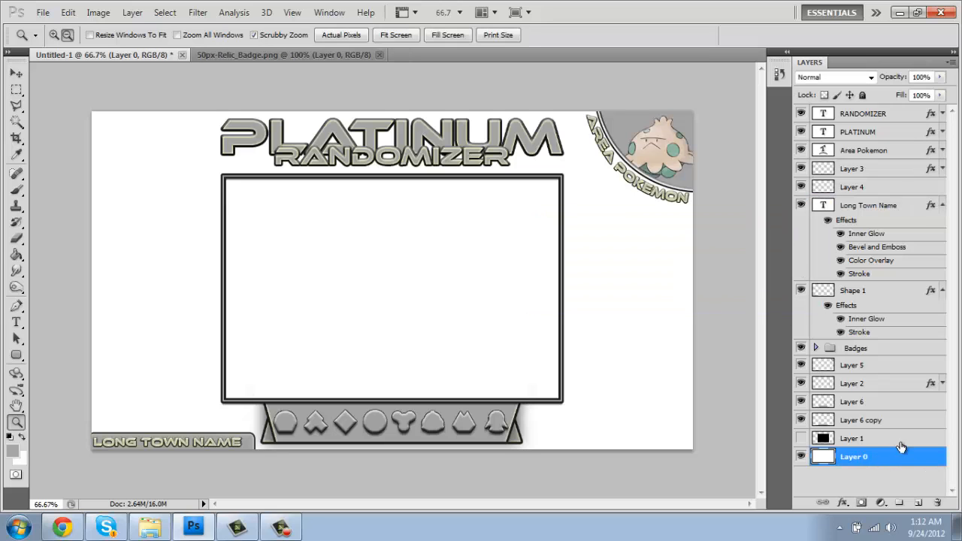
# Step: Add a Color Overlay in dark grey #212121 to the bottom background layer
pyautogui.doubleClick(908, 455)
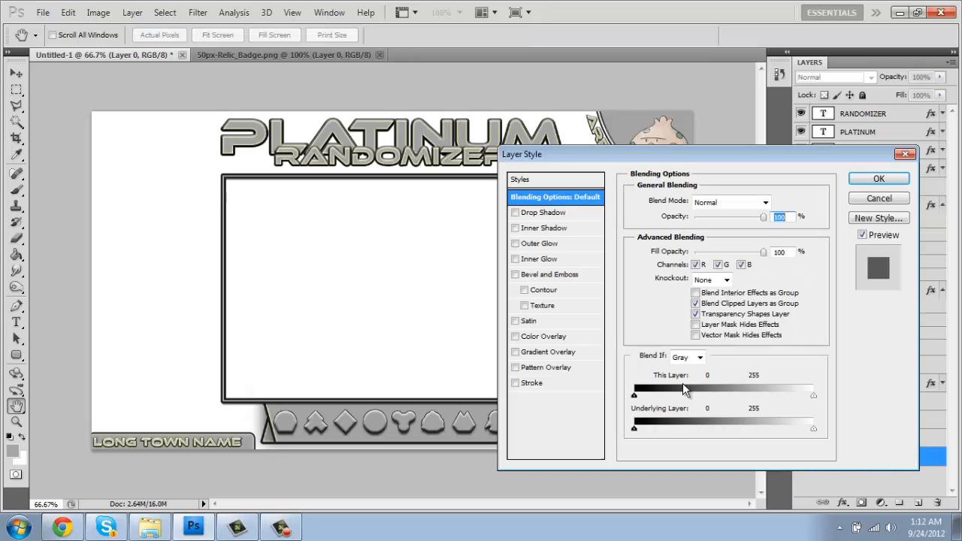
pyautogui.click(546, 336)
pyautogui.click(769, 201)
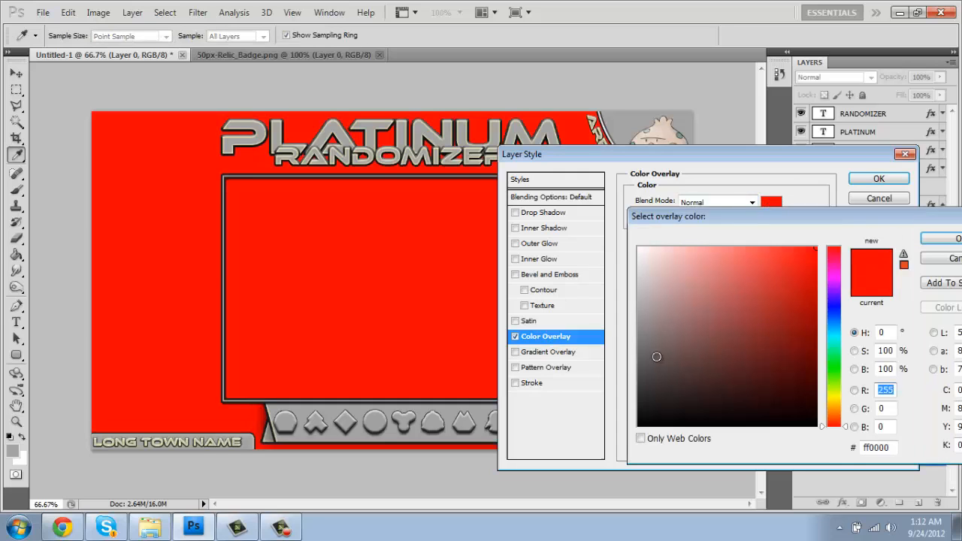
pyautogui.moveTo(657, 357)
pyautogui.mouseDown()
pyautogui.moveTo(630, 375)
pyautogui.moveTo(636, 405)
pyautogui.mouseUp()
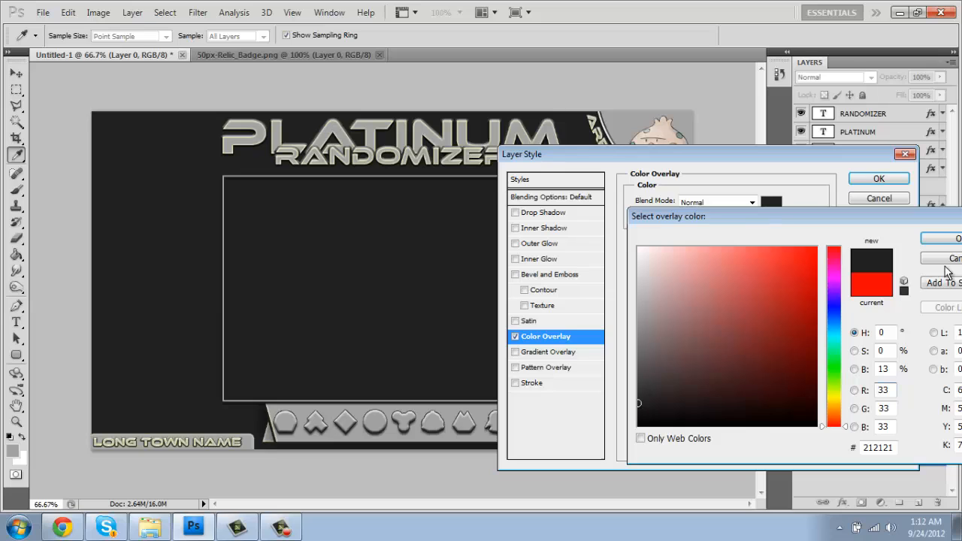
pyautogui.click(941, 238)
pyautogui.click(877, 179)
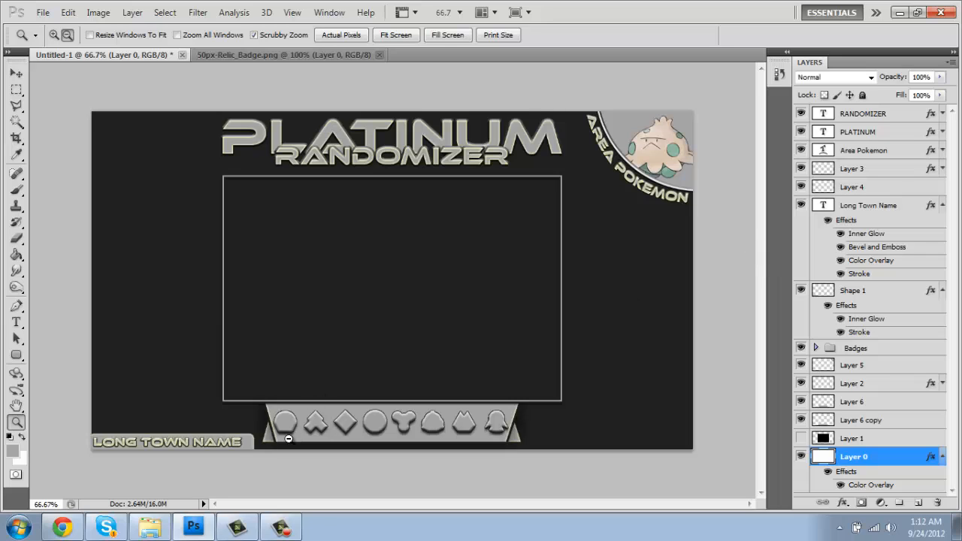
# Step: Change the background layer's Color Overlay to pure black, #000000
pyautogui.doubleClick(931, 460)
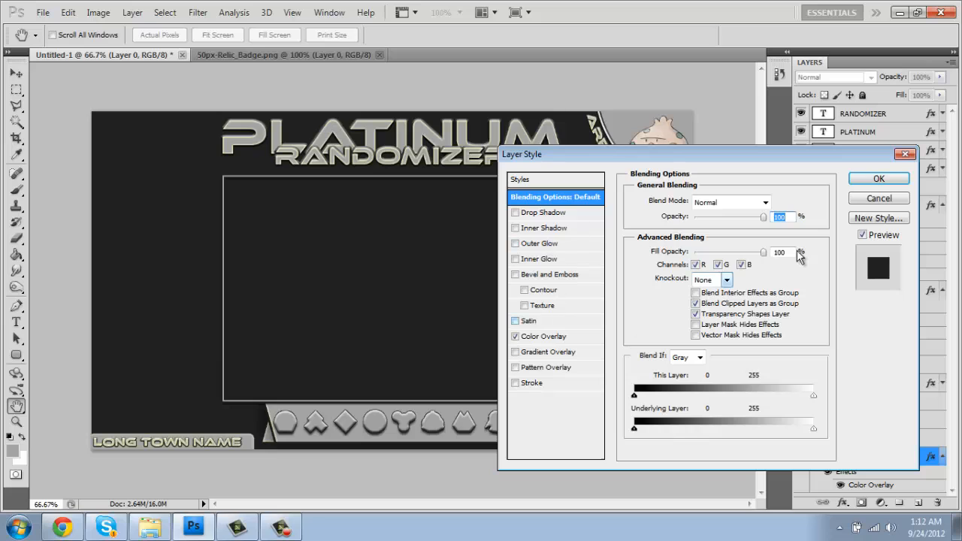
pyautogui.click(564, 339)
pyautogui.click(772, 202)
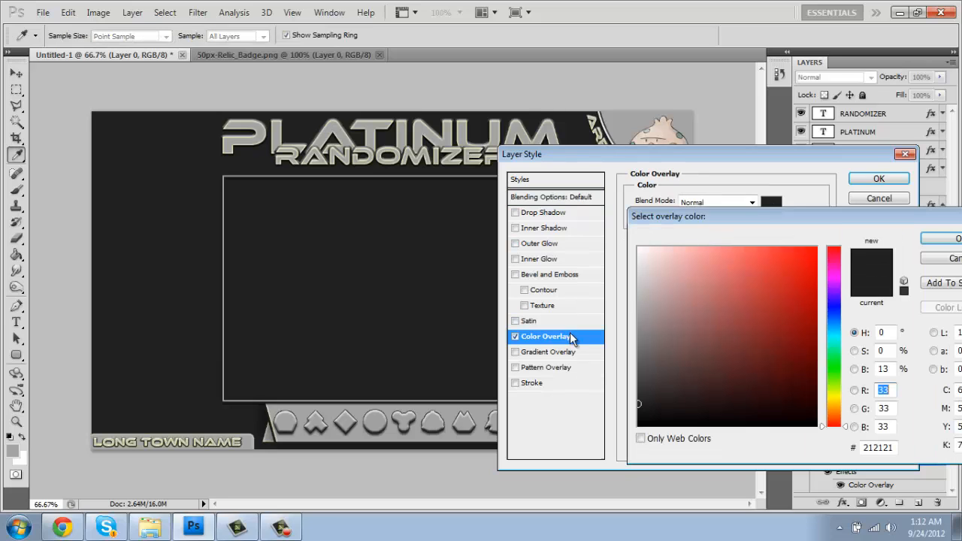
pyautogui.moveTo(674, 381); pyautogui.dragTo(622, 477)
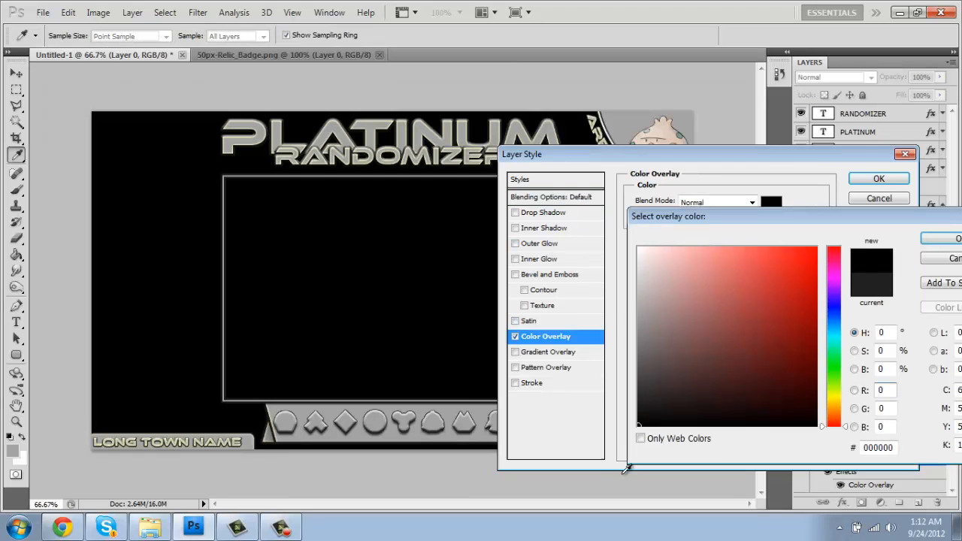
pyautogui.click(943, 239)
pyautogui.click(878, 179)
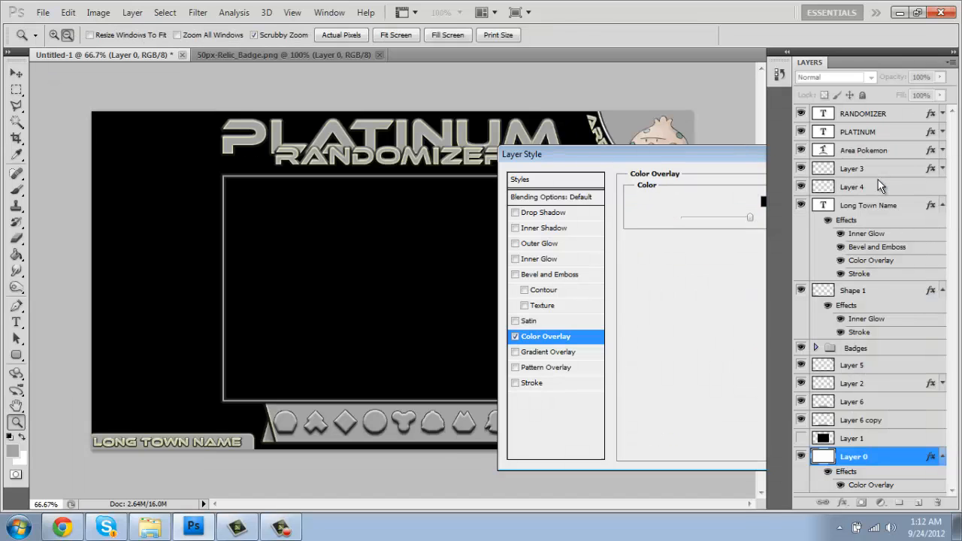
# Step: Browse for an image to open, going from the Desktop through the GFX and textures folders into Texture-Pack Metal
pyautogui.hotkey('ctrl', 'o')
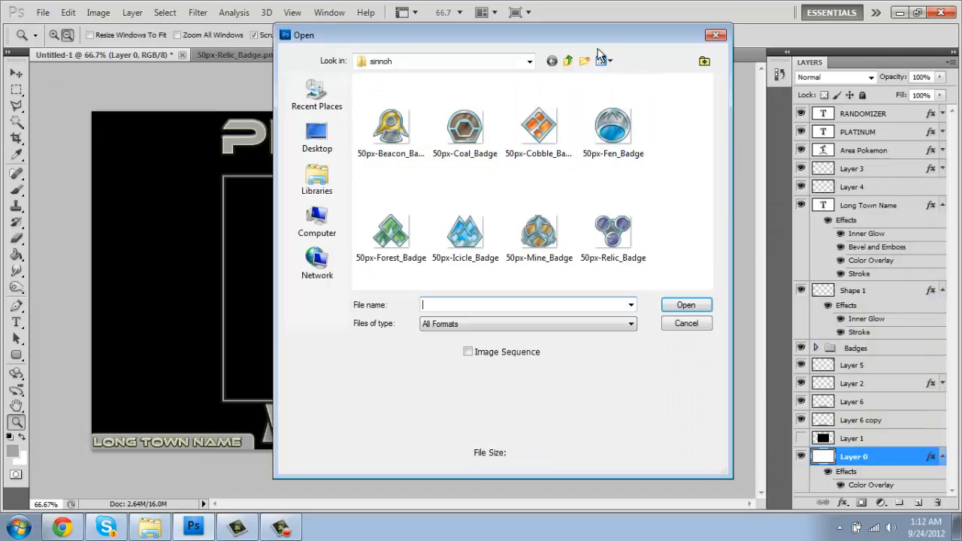
pyautogui.click(316, 132)
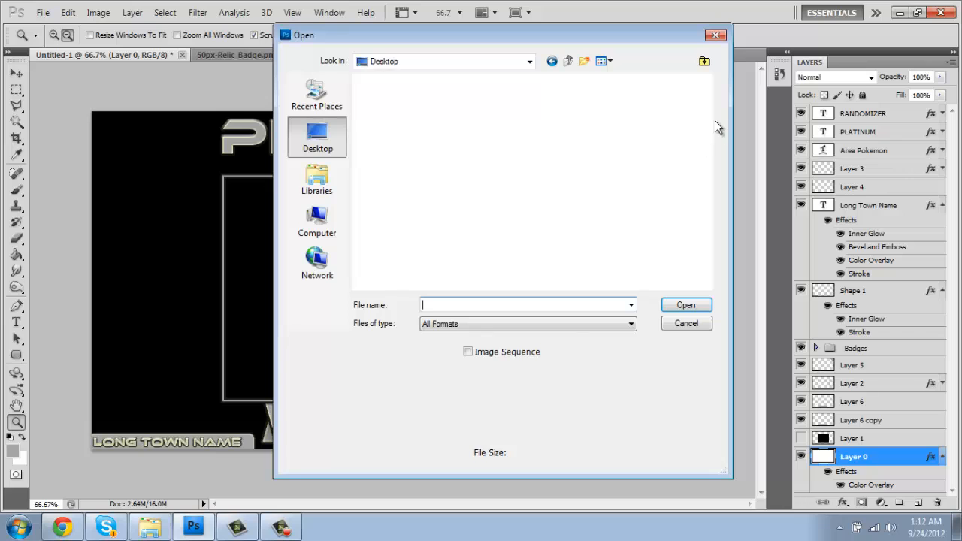
pyautogui.scroll(-3, 707, 154)
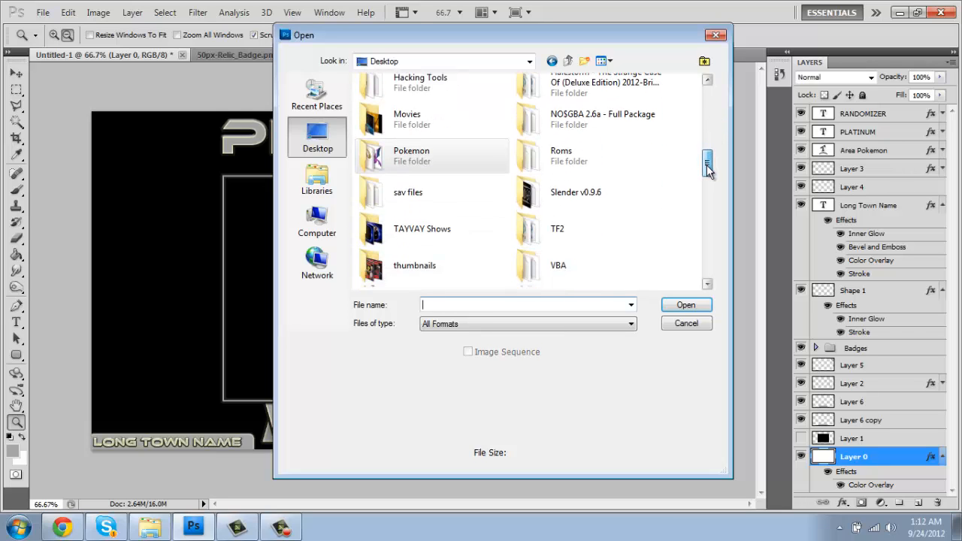
pyautogui.scroll(3, 707, 154)
pyautogui.doubleClick(571, 167)
pyautogui.scroll(-5, 606, 188)
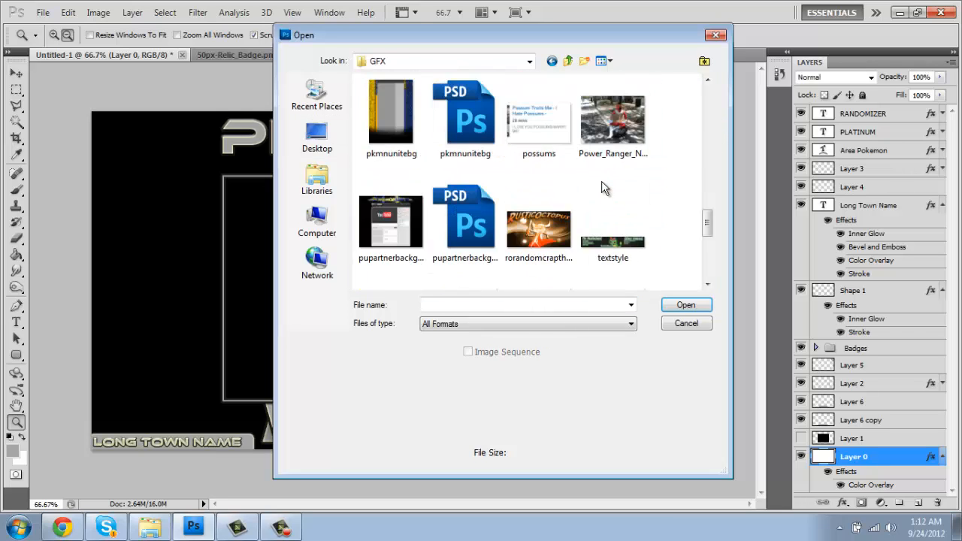
pyautogui.scroll(3, 605, 186)
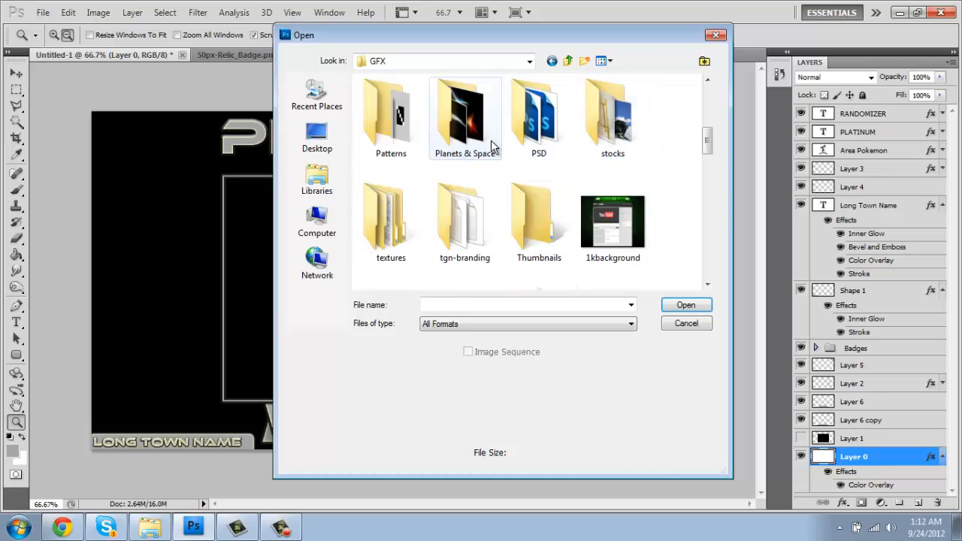
pyautogui.scroll(1, 443, 161)
pyautogui.scroll(-1, 526, 245)
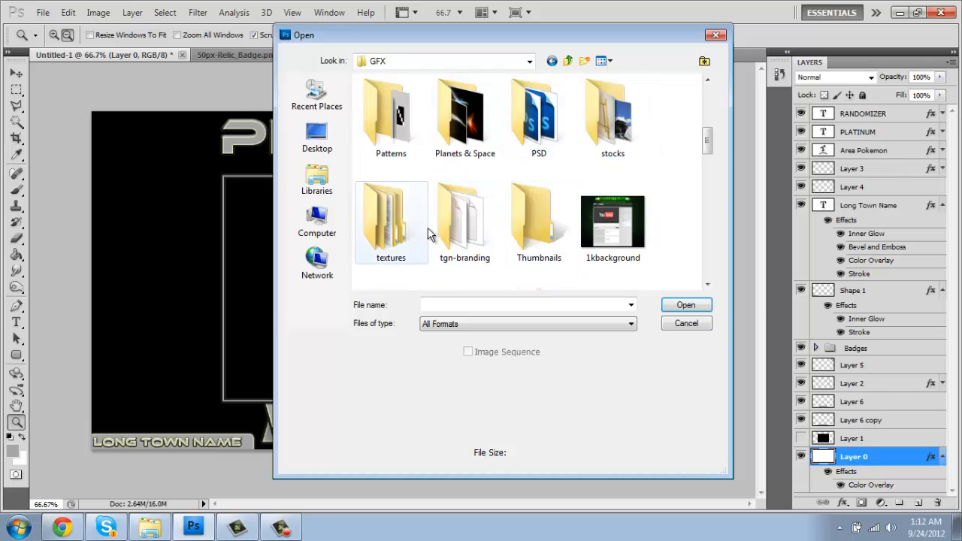
pyautogui.doubleClick(387, 229)
pyautogui.doubleClick(430, 193)
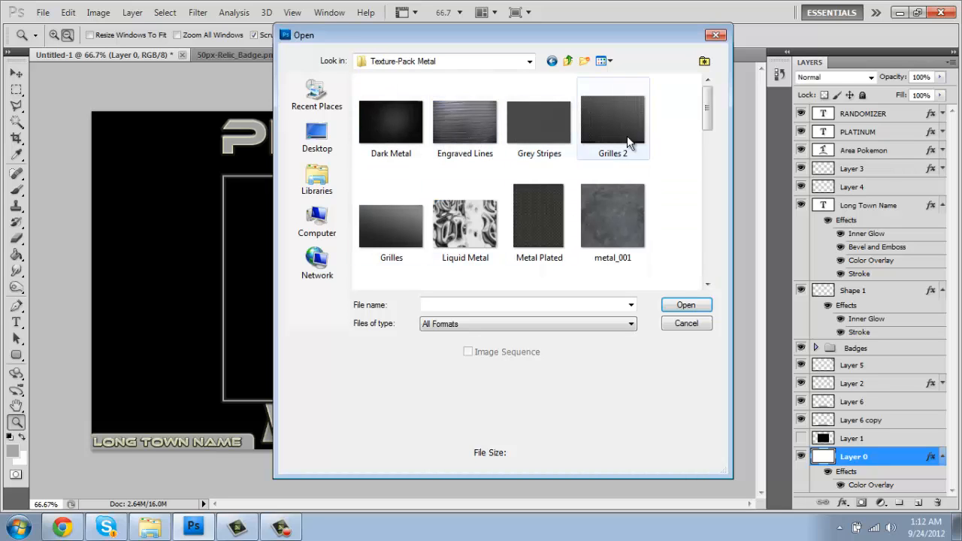
# Step: Look through the metal textures and open the Grey Stripes image
pyautogui.scroll(-1, 624, 139)
pyautogui.scroll(1, 594, 188)
pyautogui.scroll(-1, 556, 181)
pyautogui.scroll(-4, 541, 138)
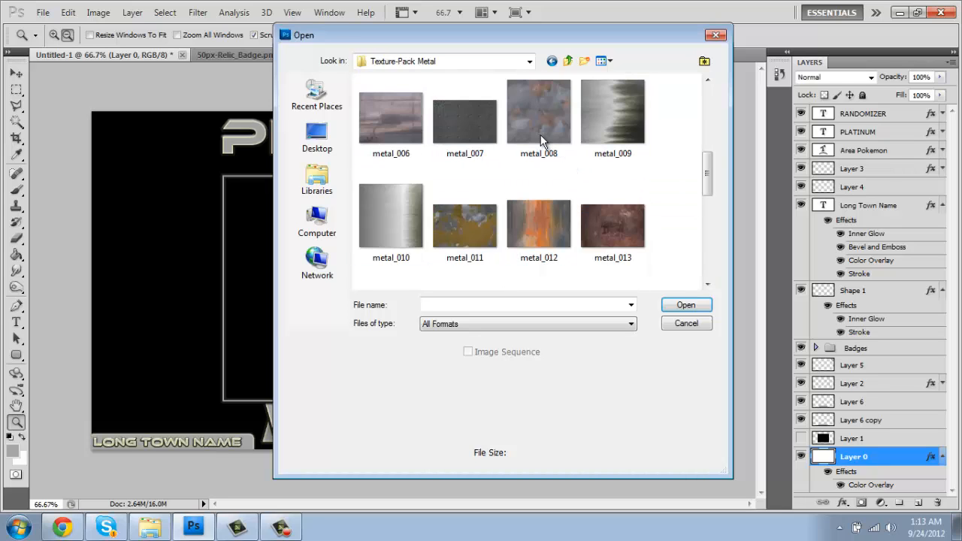
pyautogui.scroll(-1, 540, 138)
pyautogui.scroll(-1, 540, 138)
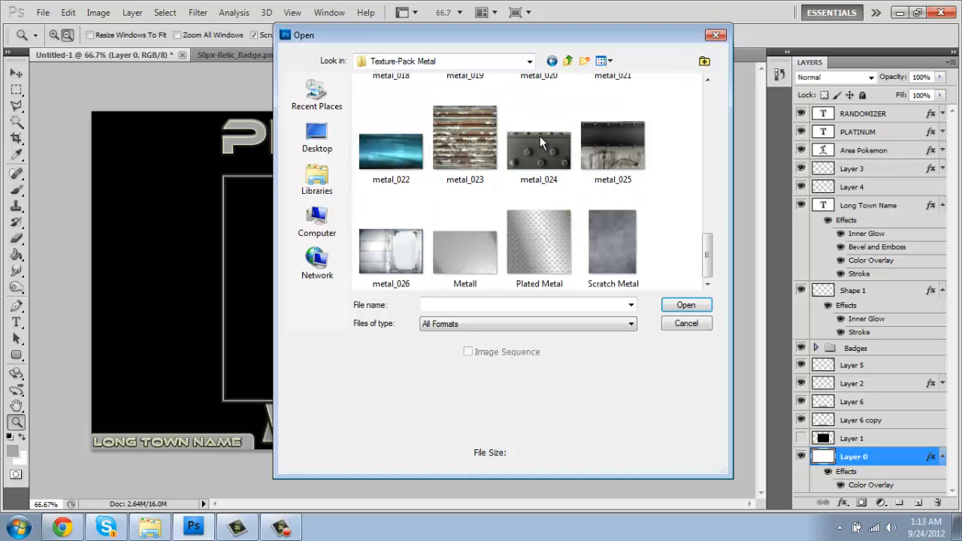
pyautogui.scroll(4, 548, 200)
pyautogui.scroll(2, 536, 197)
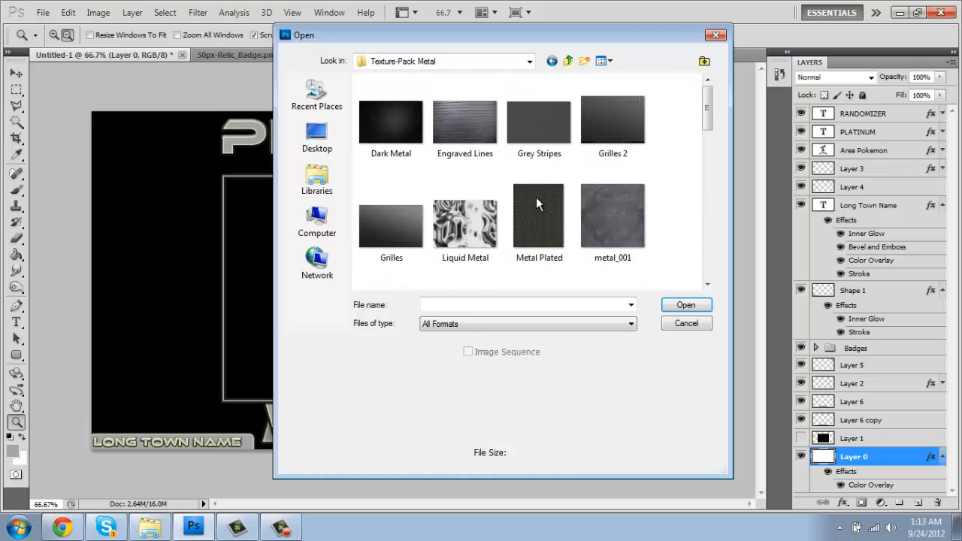
pyautogui.scroll(-2, 520, 210)
pyautogui.scroll(2, 507, 215)
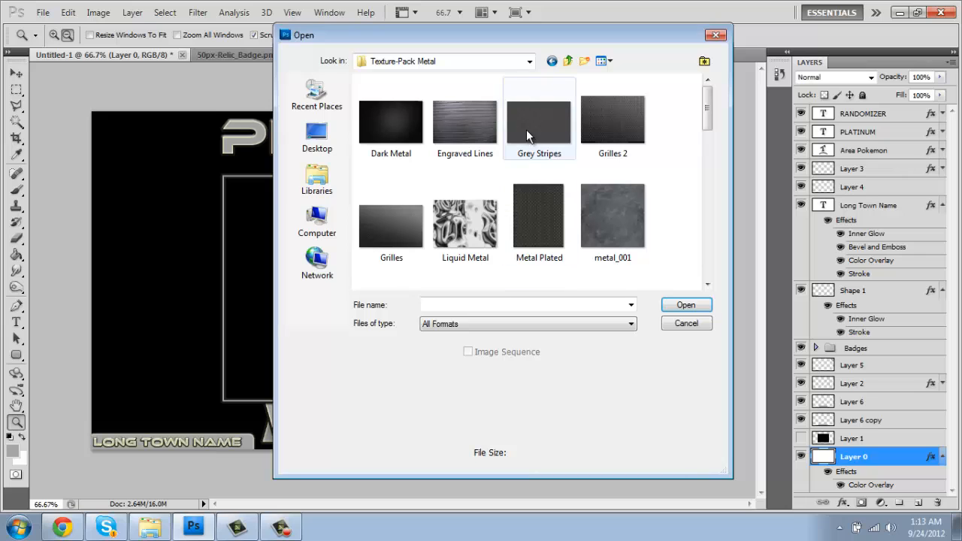
pyautogui.press('Escape')
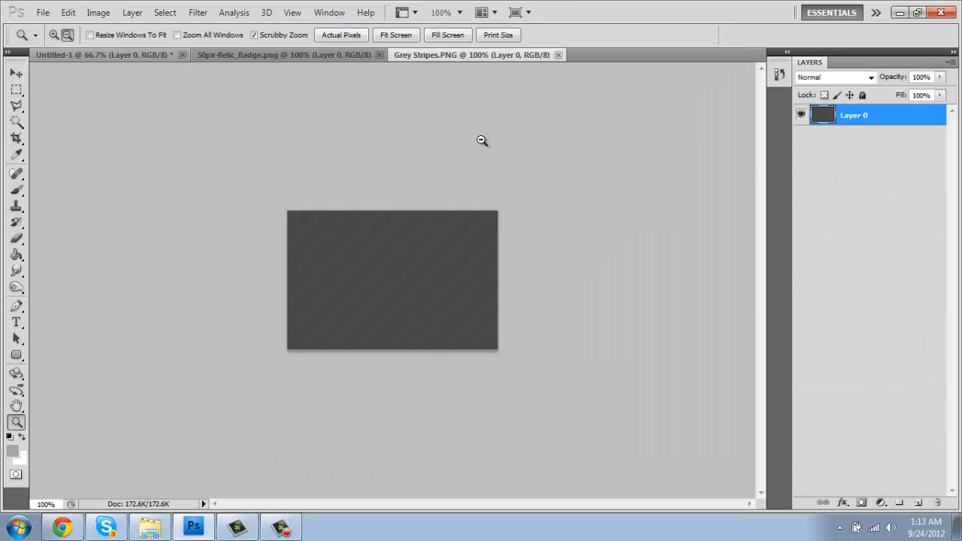
# Step: Copy the entire Grey Stripes image and return to the Untitled-1 overlay document
pyautogui.press('m')
pyautogui.hotkey('ctrl', 'a')
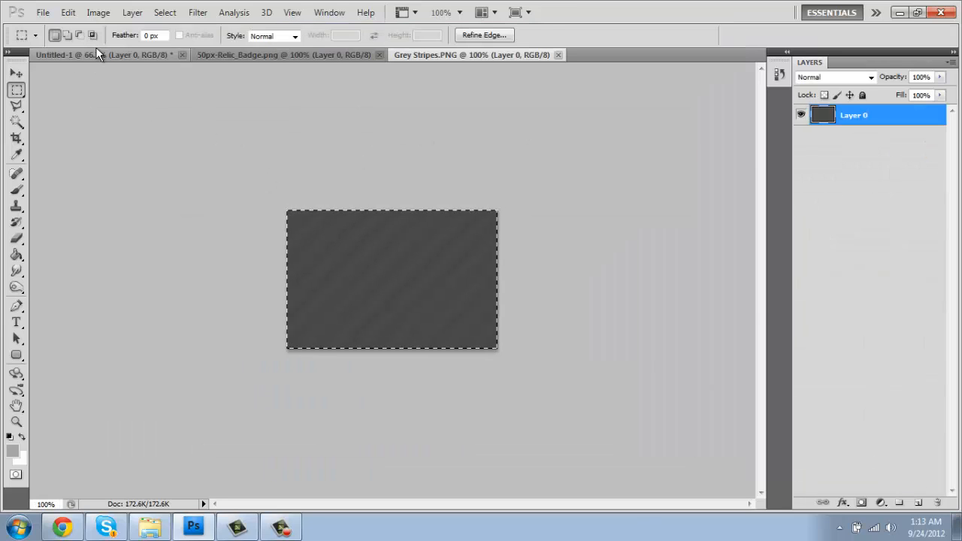
pyautogui.click(117, 54)
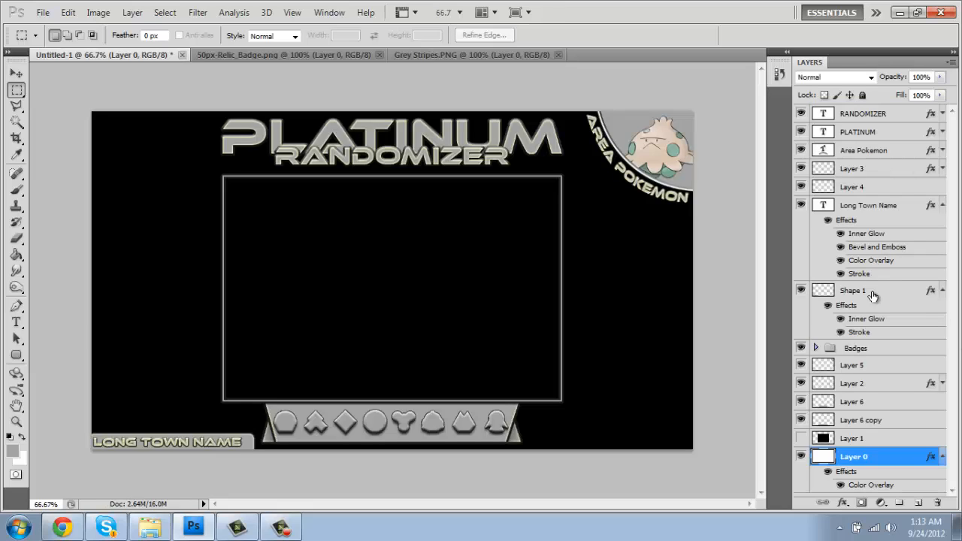
# Step: Paste the stripes texture directly above Layer 5 and move it over the Area Pokemon corner
pyautogui.click(864, 384)
pyautogui.click(861, 402)
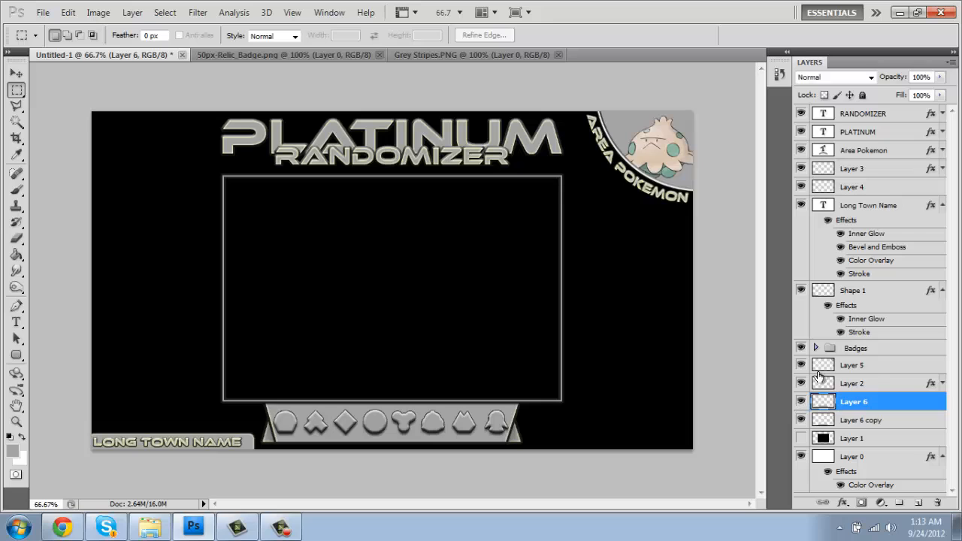
pyautogui.click(865, 365)
pyautogui.click(802, 366)
pyautogui.click(801, 365)
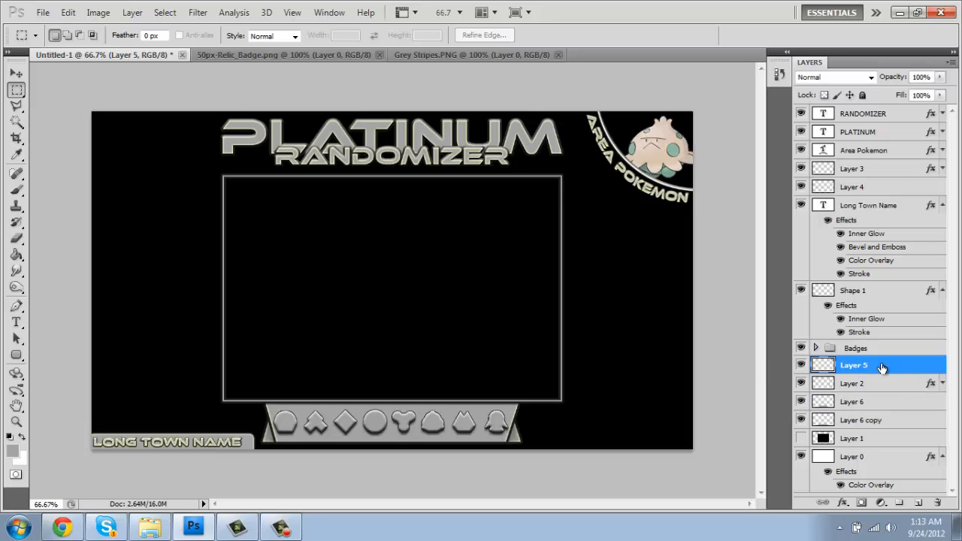
pyautogui.hotkey('ctrl', 'v')
pyautogui.press('v')
pyautogui.moveTo(418, 294); pyautogui.dragTo(681, 155)
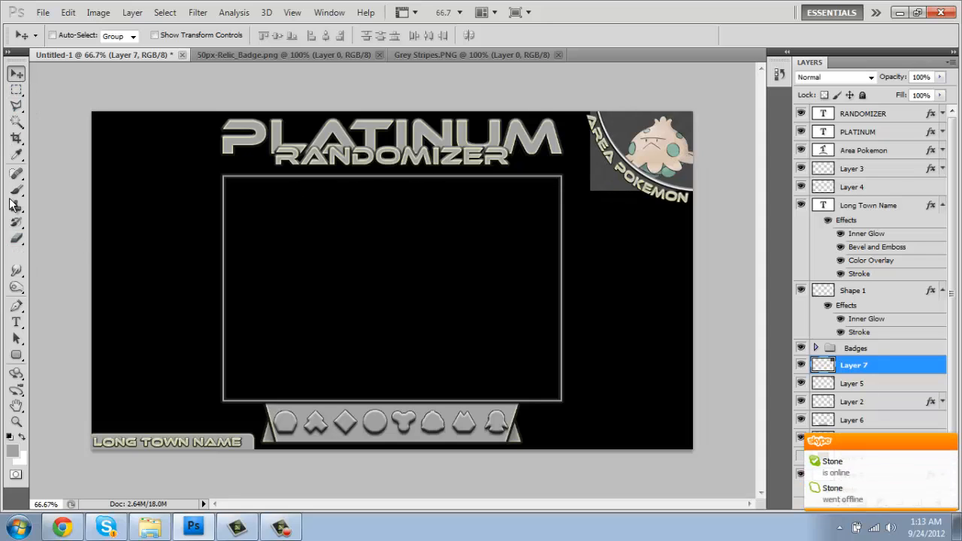
# Step: Erase the parts of the pasted stripes texture that stick out beyond the Area Pokemon arc
pyautogui.click(16, 238)
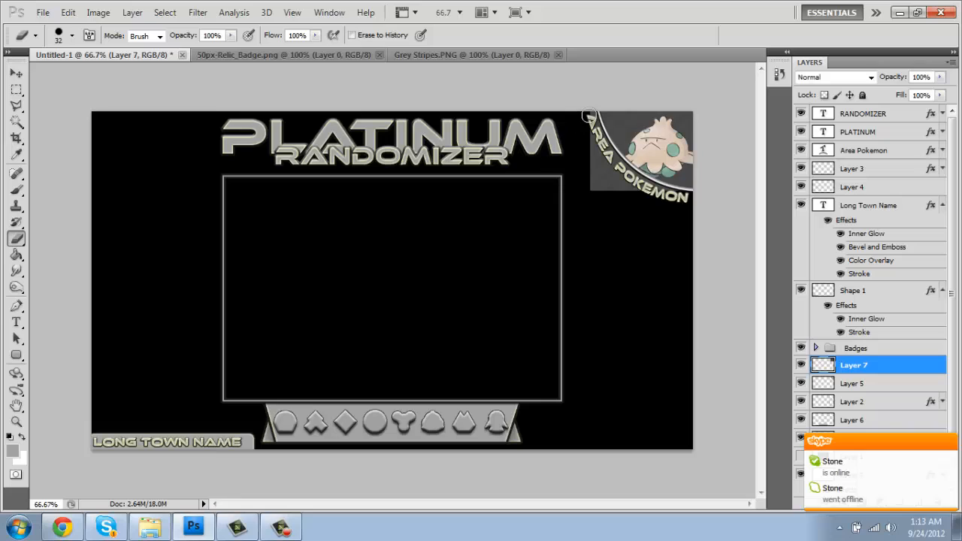
pyautogui.moveTo(594, 118)
pyautogui.mouseDown()
pyautogui.moveTo(609, 197)
pyautogui.moveTo(680, 194)
pyautogui.moveTo(581, 189)
pyautogui.moveTo(591, 119)
pyautogui.moveTo(648, 197)
pyautogui.mouseUp()
pyautogui.hotkey('ctrl', 'z')
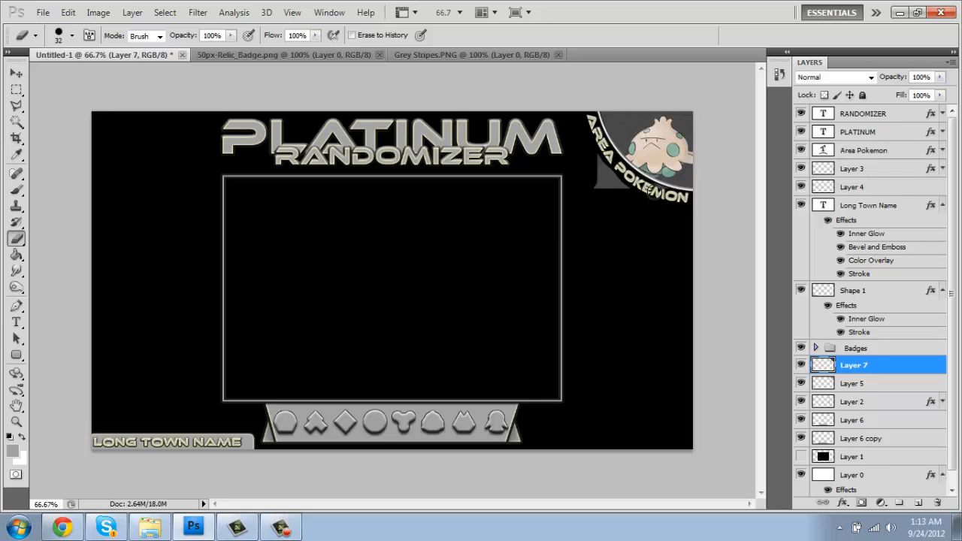
pyautogui.moveTo(654, 192); pyautogui.dragTo(673, 198)
pyautogui.moveTo(606, 170)
pyautogui.mouseDown()
pyautogui.moveTo(630, 189)
pyautogui.moveTo(587, 187)
pyautogui.mouseUp()
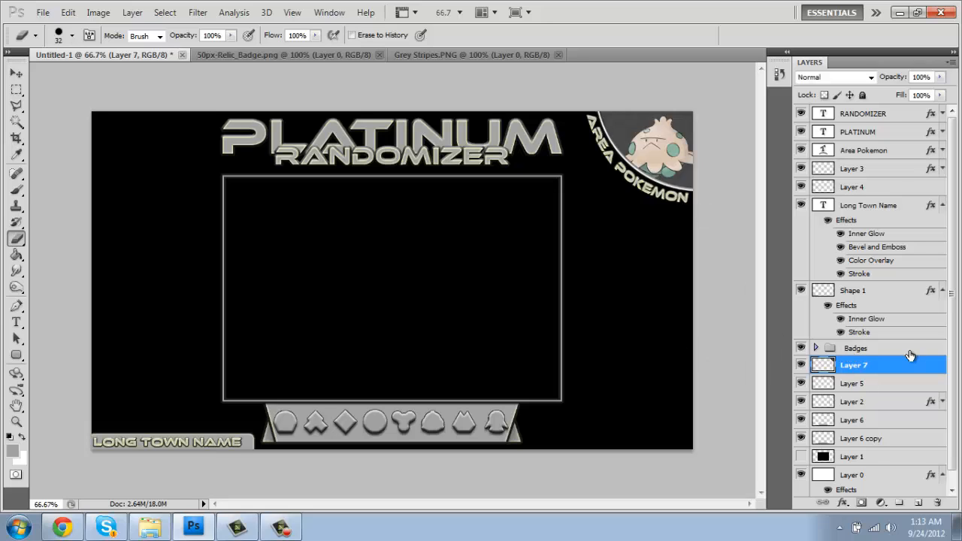
# Step: Paste another stripes texture, stretch it to cover the whole canvas, and move its layer directly above Layer 0
pyautogui.hotkey('ctrl', 'v')
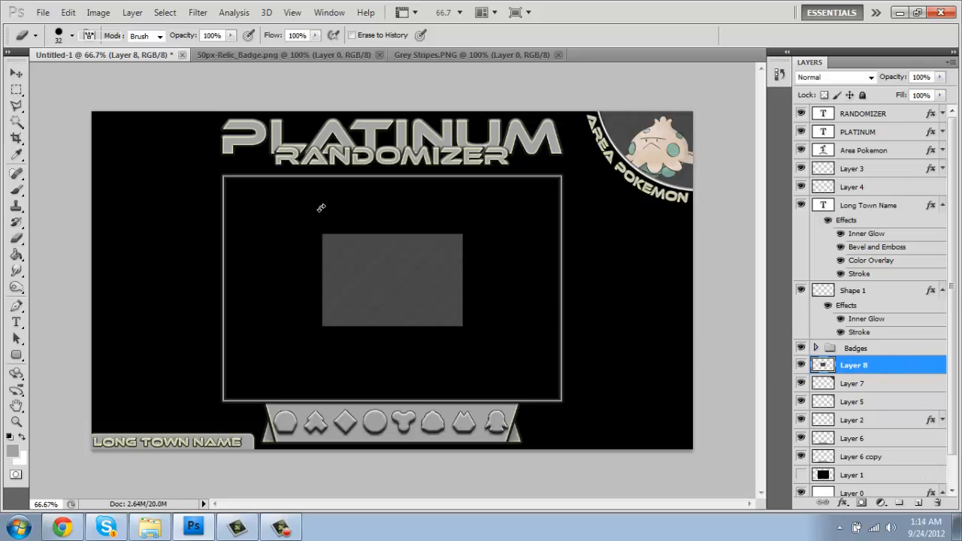
pyautogui.hotkey('ctrl', 't')
pyautogui.moveTo(323, 234); pyautogui.dragTo(96, 113)
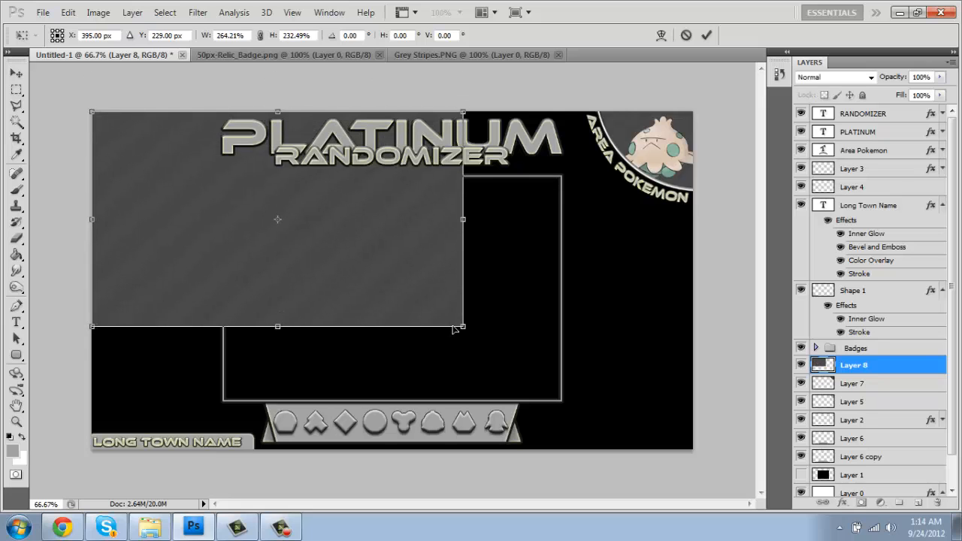
pyautogui.moveTo(460, 327); pyautogui.dragTo(697, 452)
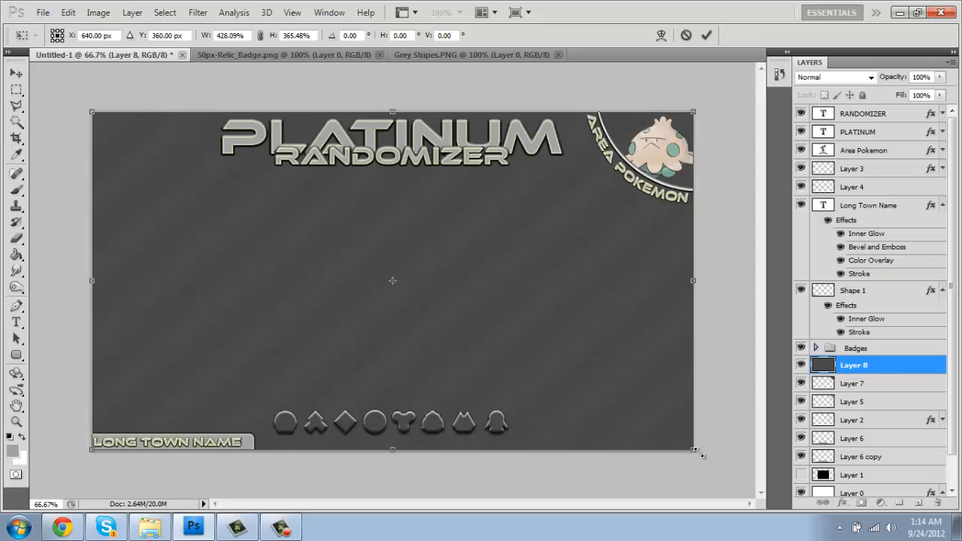
pyautogui.press('Return')
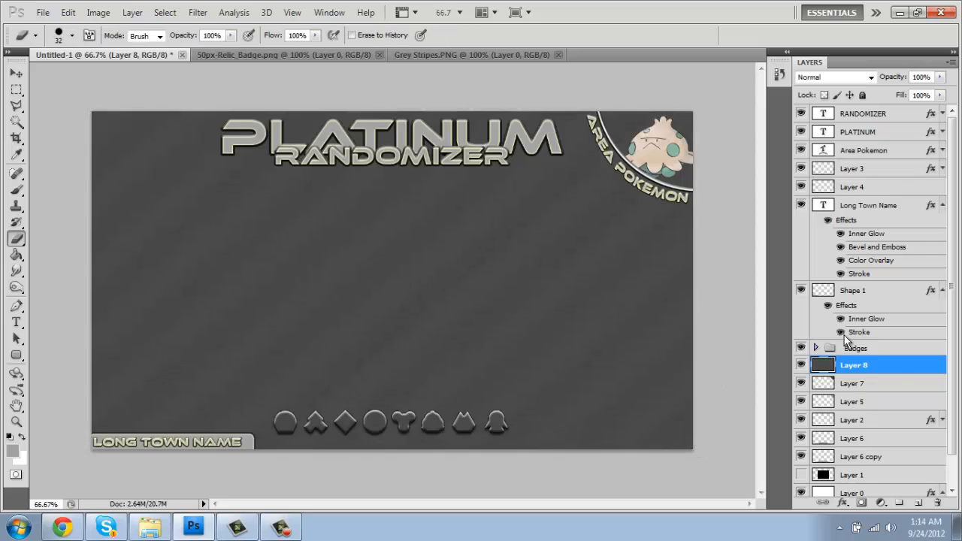
pyautogui.moveTo(872, 367); pyautogui.dragTo(908, 485)
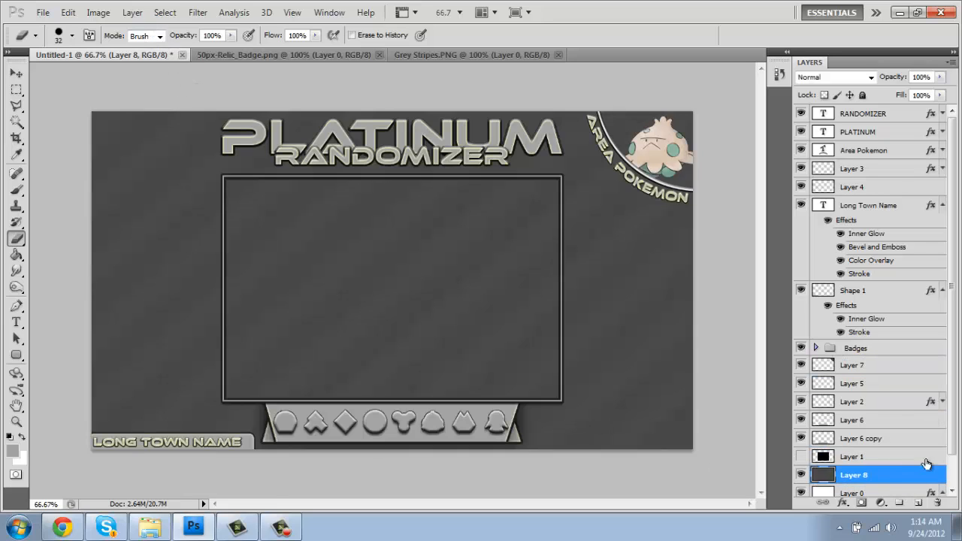
# Step: Darken the full-canvas stripes layer with Hue/Saturation, setting Lightness to -90
pyautogui.click(98, 12)
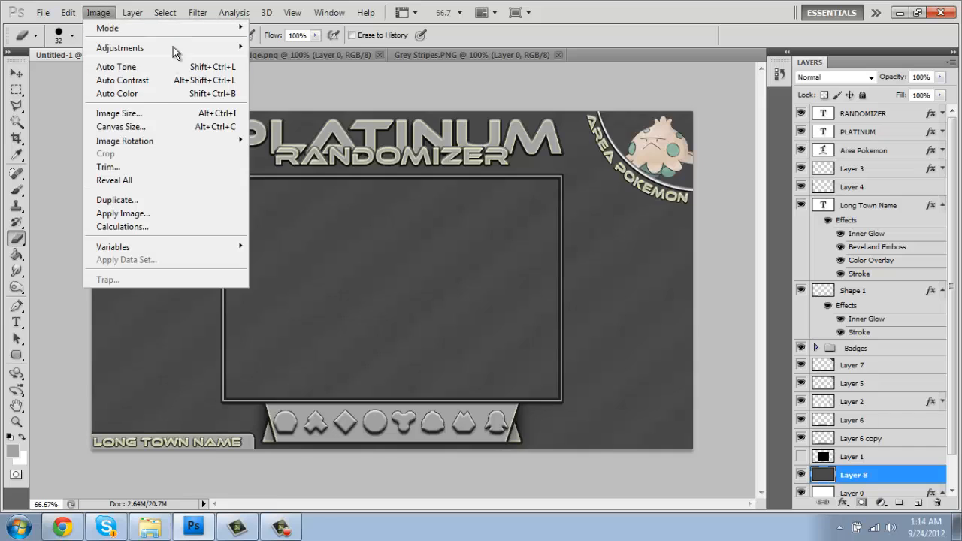
pyautogui.moveTo(226, 47)
pyautogui.click(357, 122)
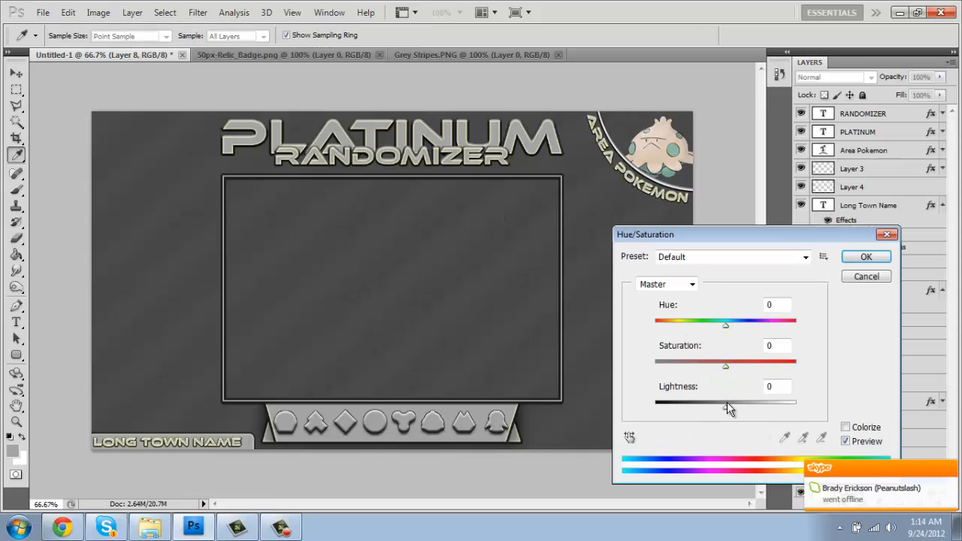
pyautogui.moveTo(727, 405); pyautogui.dragTo(662, 410)
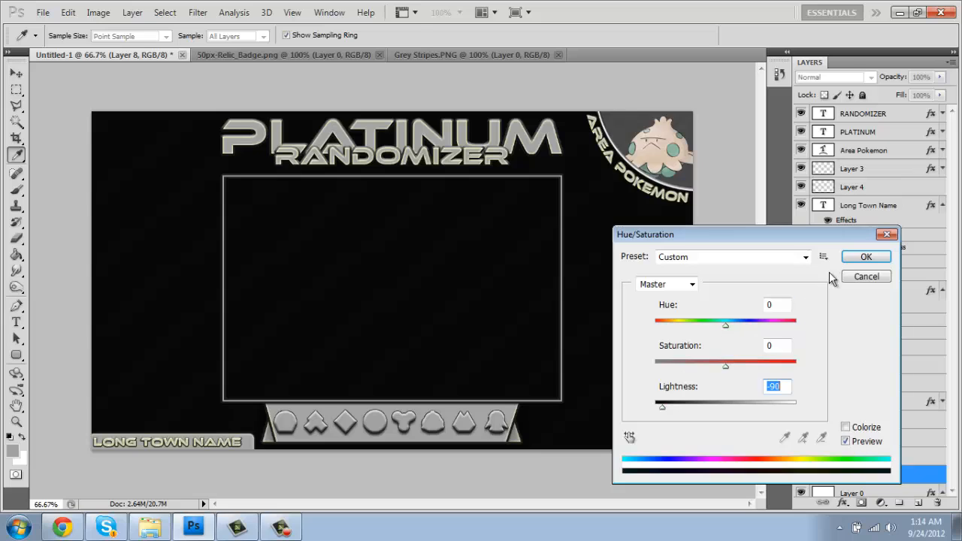
pyautogui.click(865, 257)
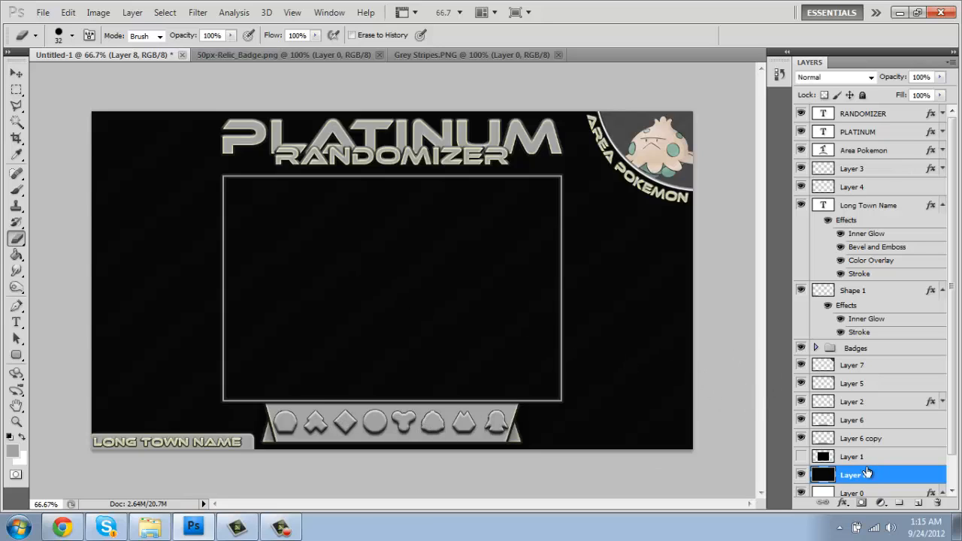
# Step: Paste another stripes texture, move it onto the badge bar, and place its layer directly below the Badges group
pyautogui.hotkey('ctrl', 'v')
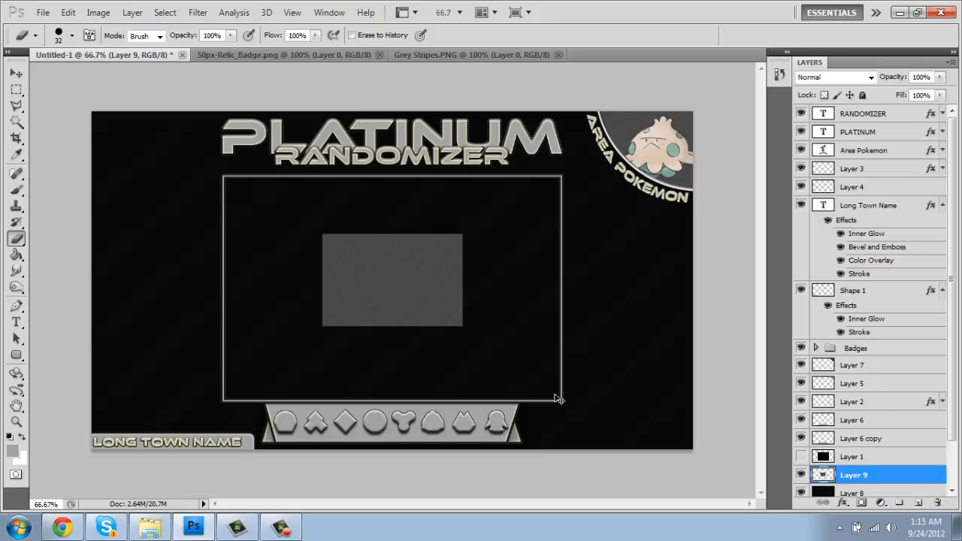
pyautogui.press('v')
pyautogui.moveTo(386, 258)
pyautogui.mouseDown()
pyautogui.moveTo(338, 411)
pyautogui.moveTo(326, 411)
pyautogui.mouseUp()
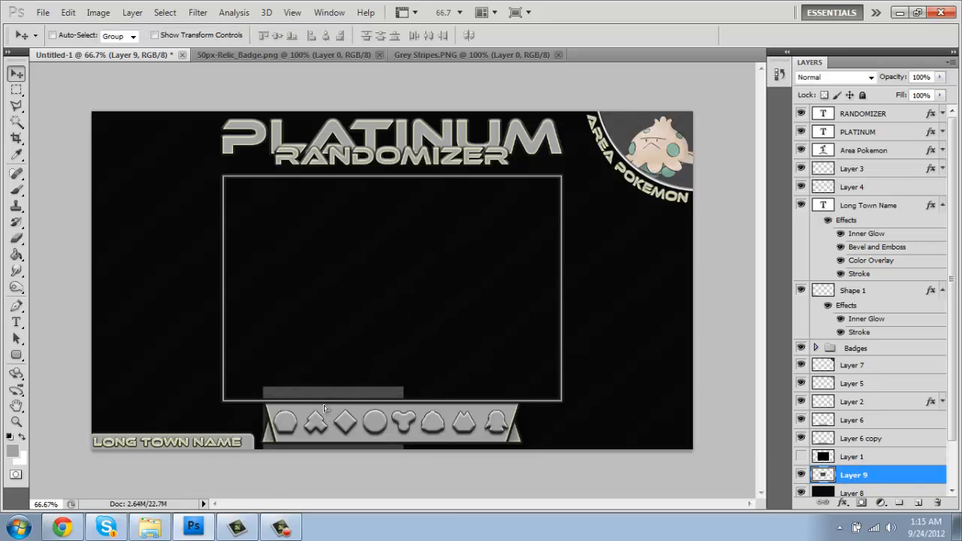
pyautogui.moveTo(853, 487)
pyautogui.mouseDown()
pyautogui.moveTo(857, 346)
pyautogui.moveTo(860, 364)
pyautogui.mouseUp()
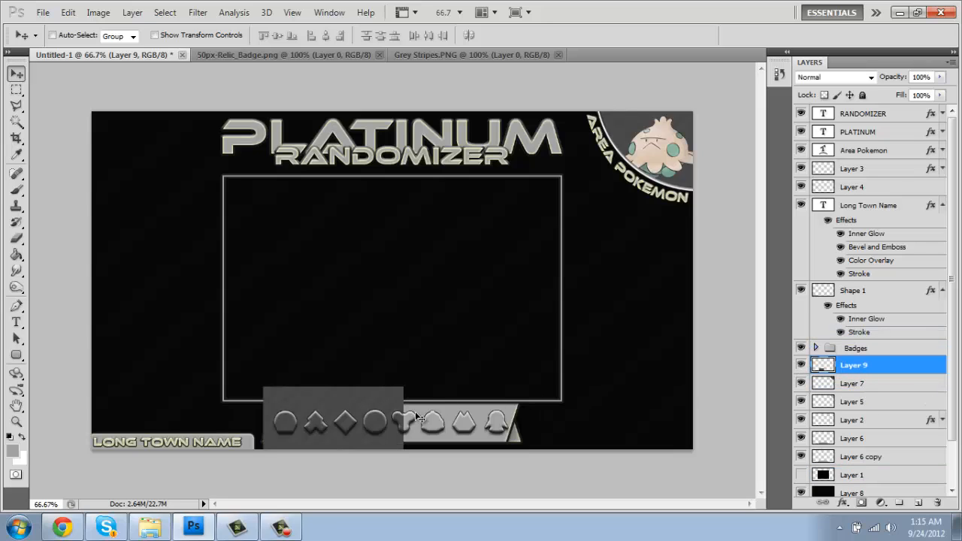
# Step: Stretch the new stripes texture horizontally so it extends past both ends of the badge bar
pyautogui.hotkey('ctrl', 't')
pyautogui.moveTo(403, 434); pyautogui.dragTo(534, 435)
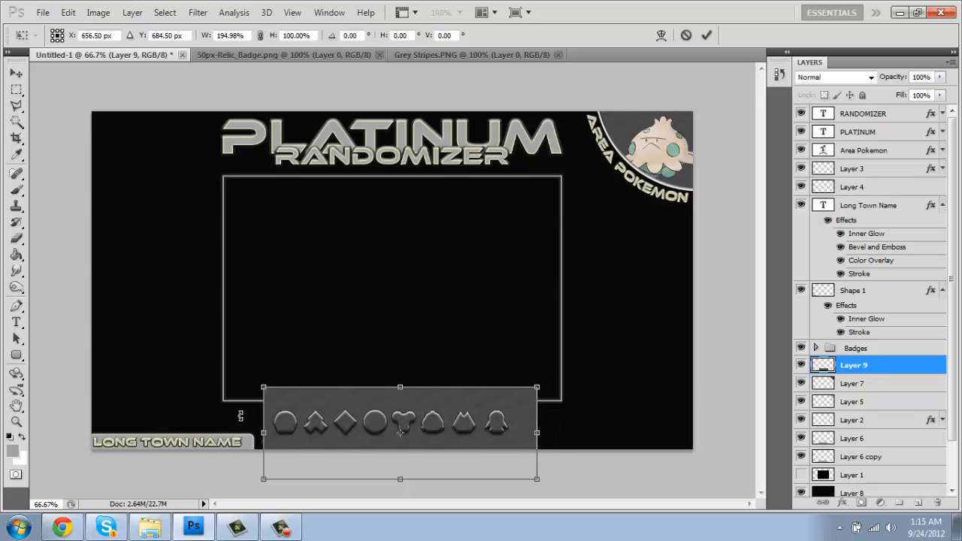
pyautogui.moveTo(263, 433); pyautogui.dragTo(255, 435)
pyautogui.press('Return')
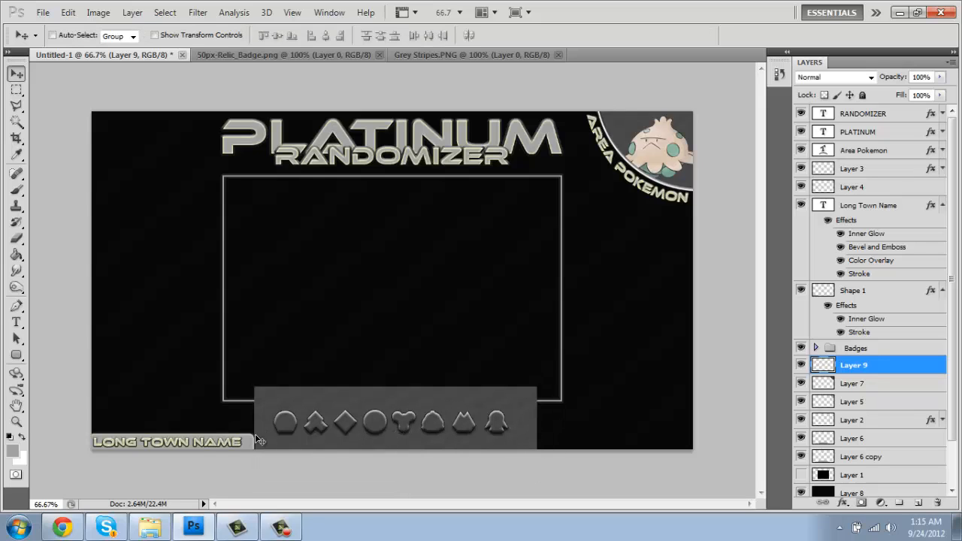
# Step: Set the badge-bar texture to Overlay and move it directly above Layer 6, briefly trying it as a clipping mask
pyautogui.click(819, 77)
pyautogui.click(815, 263)
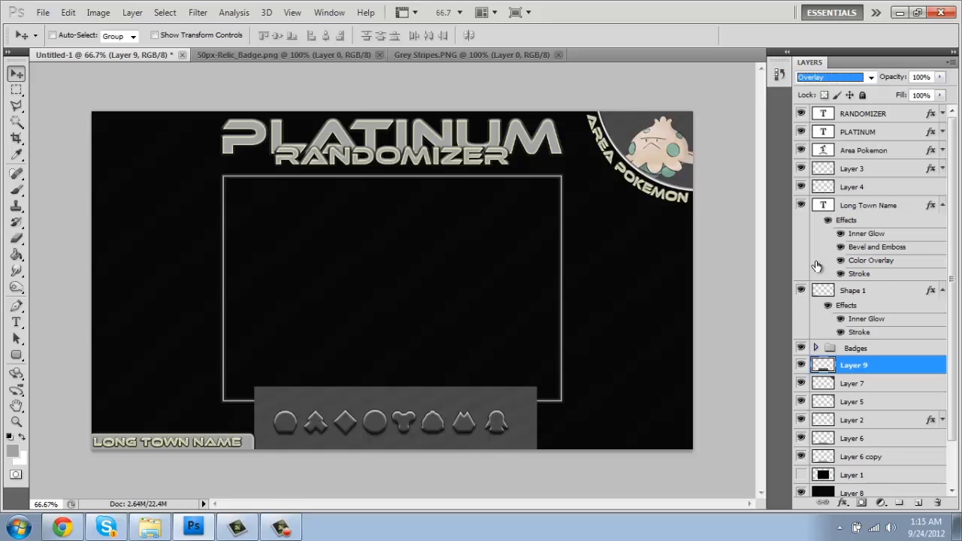
pyautogui.moveTo(898, 366); pyautogui.dragTo(906, 430)
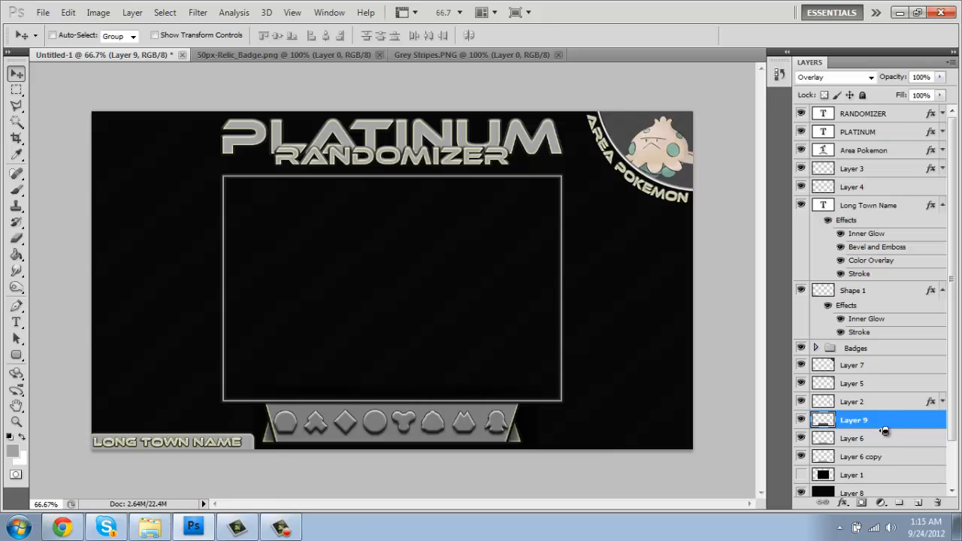
pyautogui.keyDown('alt'); pyautogui.click(880, 433); pyautogui.keyUp('alt')
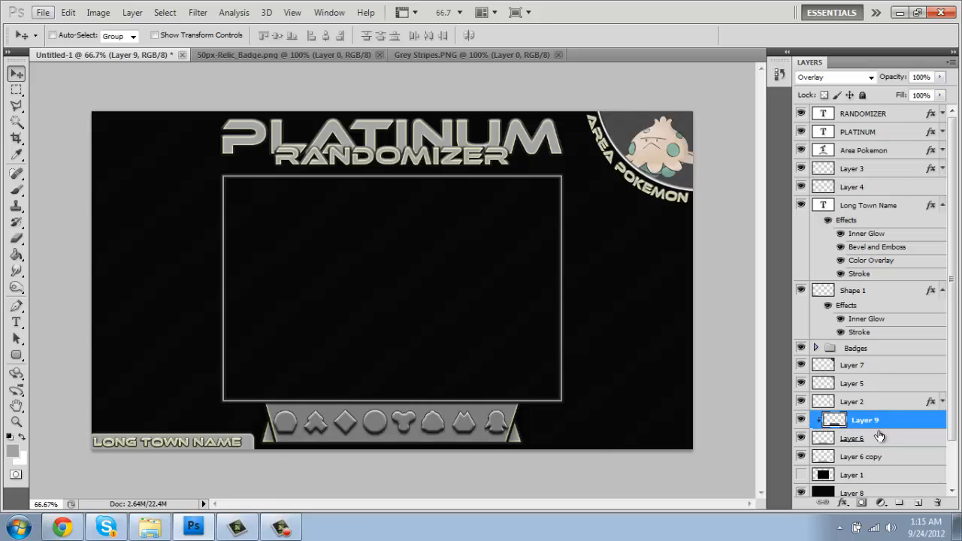
pyautogui.keyDown('alt'); pyautogui.click(880, 430); pyautogui.keyUp('alt')
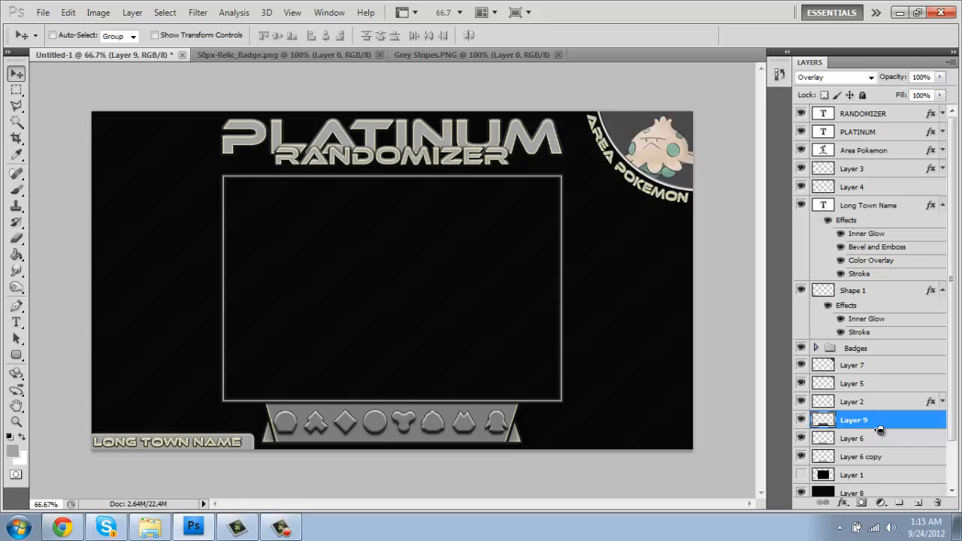
# Step: Try other blend modes on the badge-bar texture, set it back to Normal, and shift it slightly upward
pyautogui.click(871, 77)
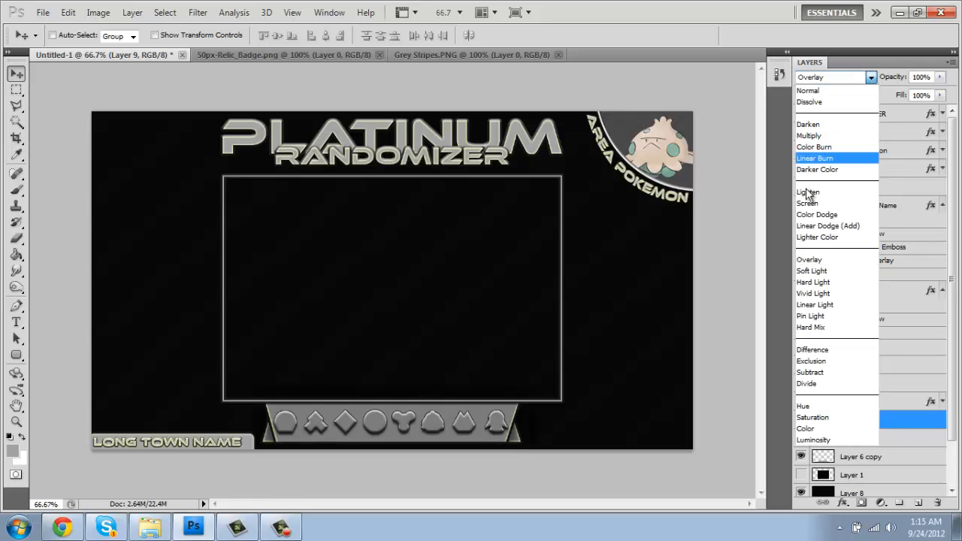
pyautogui.click(813, 272)
pyautogui.press('Up')
pyautogui.press('Up')
pyautogui.press('Up')
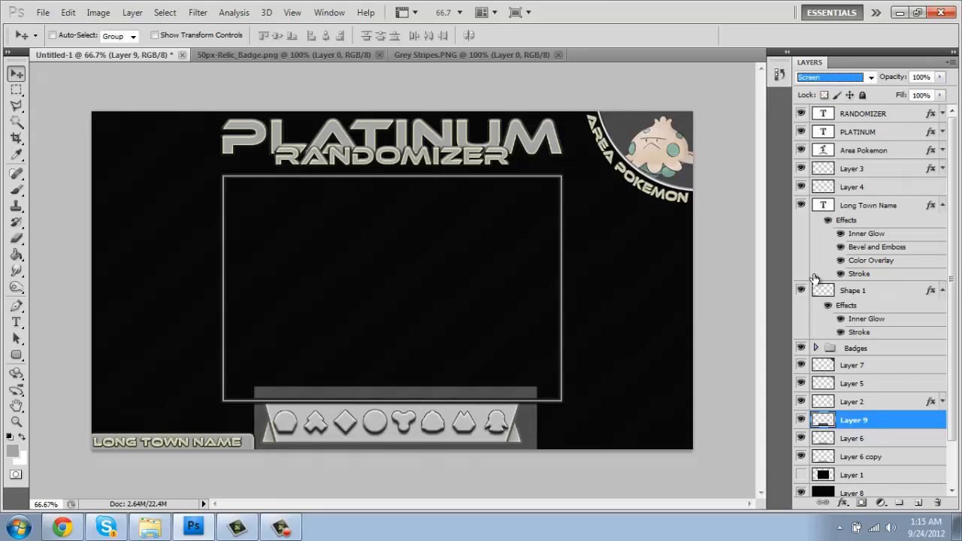
pyautogui.press('Up')
pyautogui.press('Up')
pyautogui.press('Up')
pyautogui.press('Up')
pyautogui.press('Up')
pyautogui.press('Up')
pyautogui.press('Up')
pyautogui.press('Up')
pyautogui.press('Up')
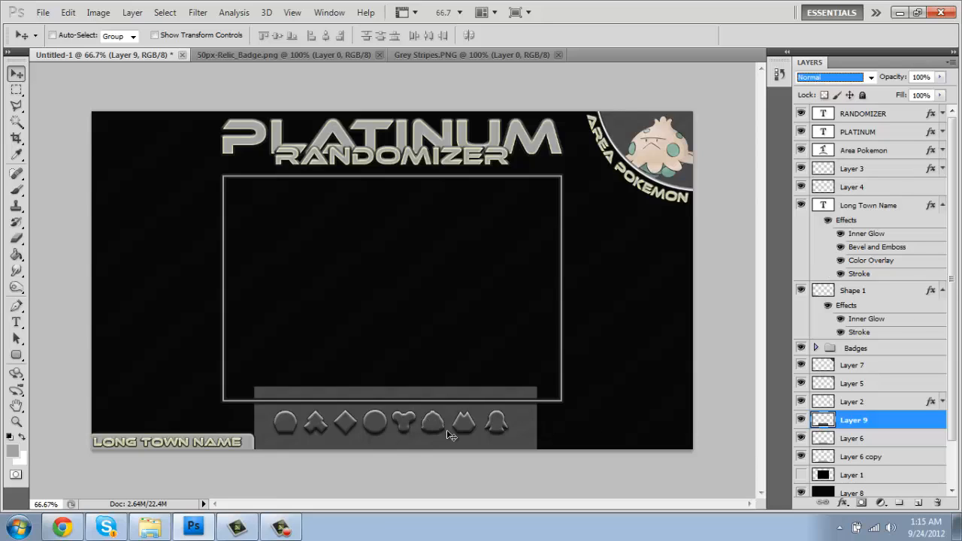
pyautogui.moveTo(449, 426)
pyautogui.mouseDown()
pyautogui.moveTo(414, 305)
pyautogui.moveTo(453, 417)
pyautogui.mouseUp()
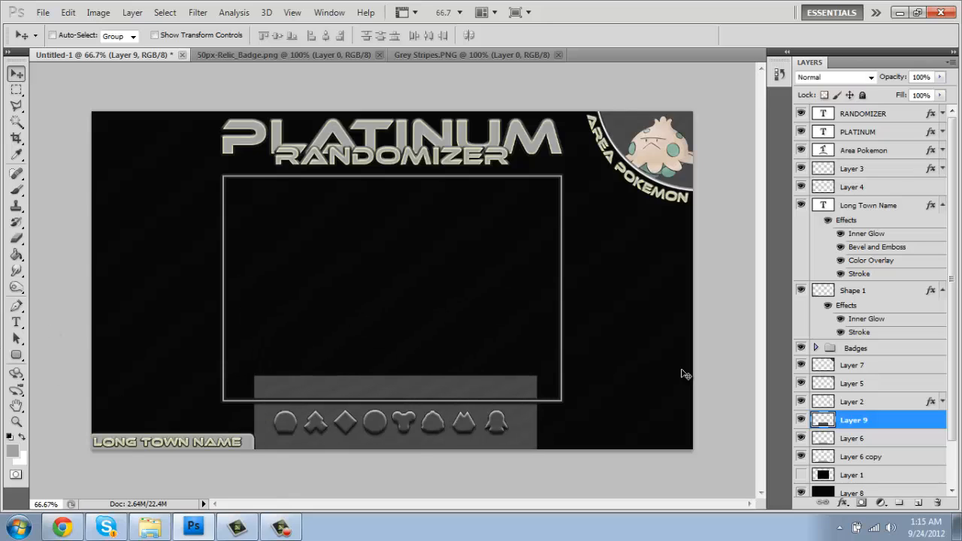
# Step: Load the badge-bar shape on Layer 6 as a selection
pyautogui.click(867, 442)
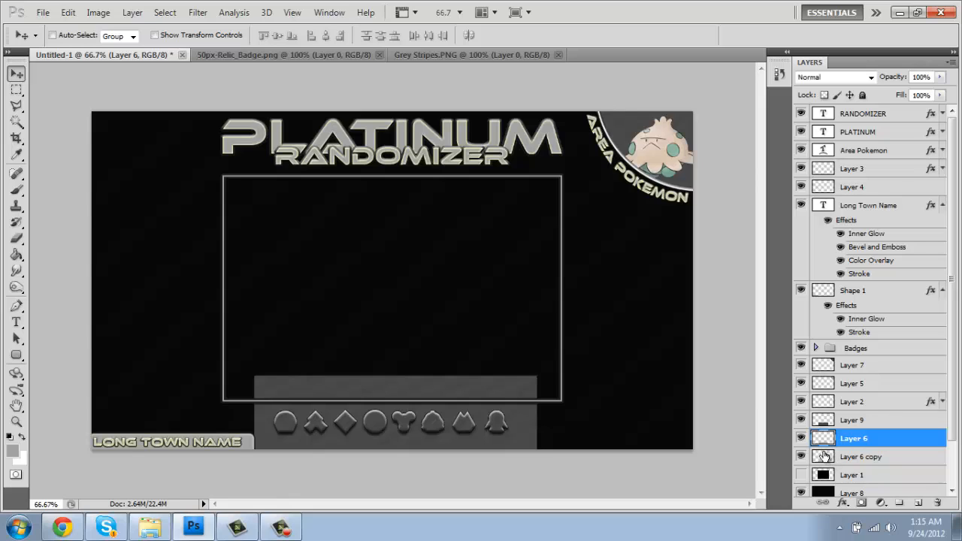
pyautogui.keyDown('ctrl'); pyautogui.click(825, 443); pyautogui.keyUp('ctrl')
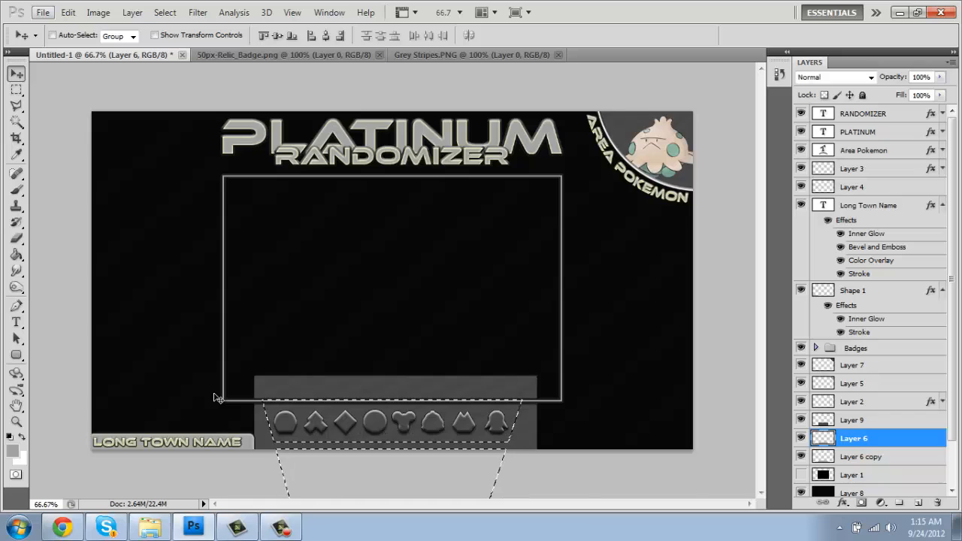
pyautogui.press('i')
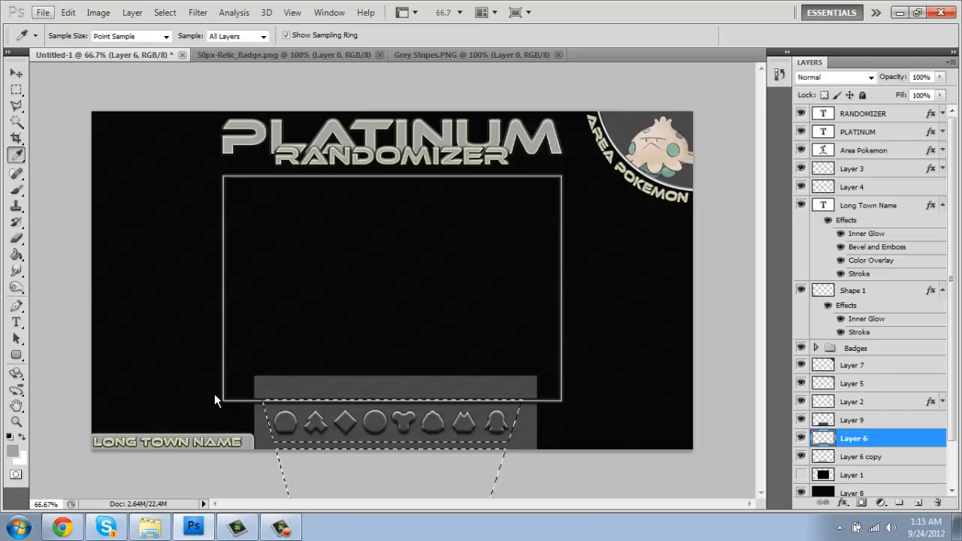
pyautogui.hotkey('alt', 'i')
pyautogui.press('Escape')
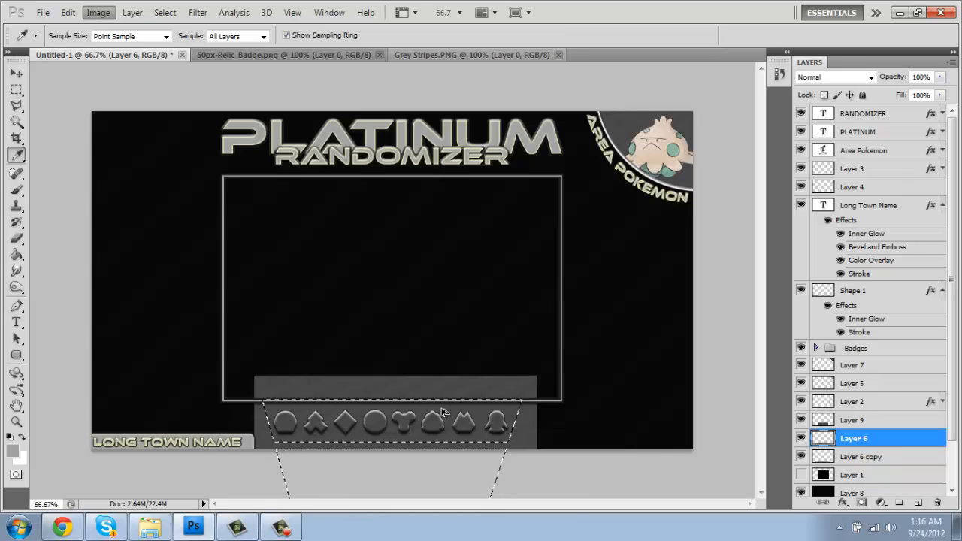
pyautogui.hotkey('ctrl', 'alt', 'i')
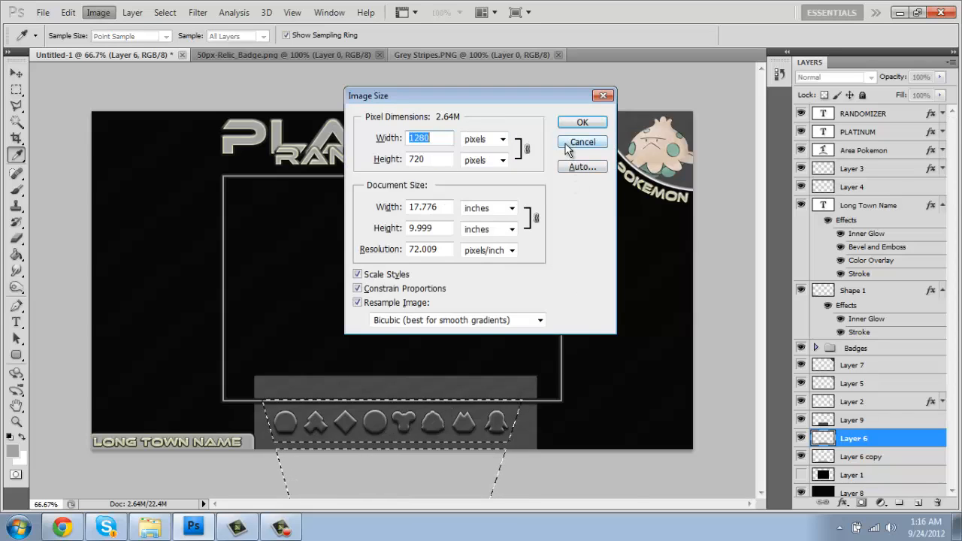
pyautogui.click(579, 143)
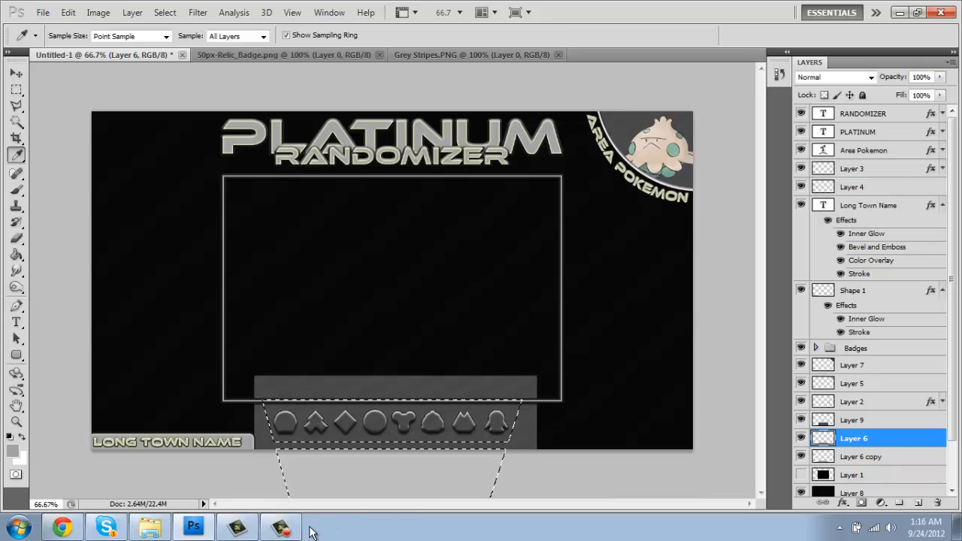
pyautogui.click(282, 528)
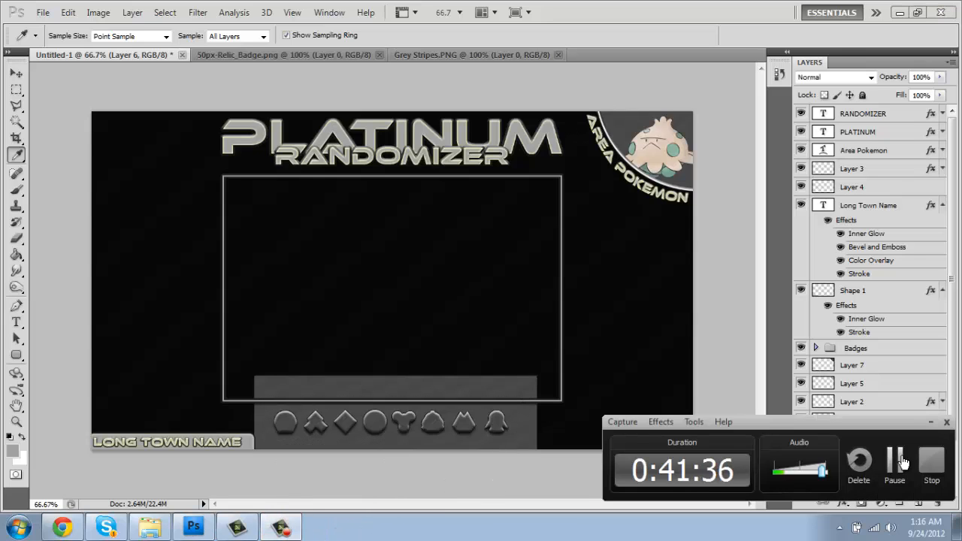
pyautogui.click(902, 461)
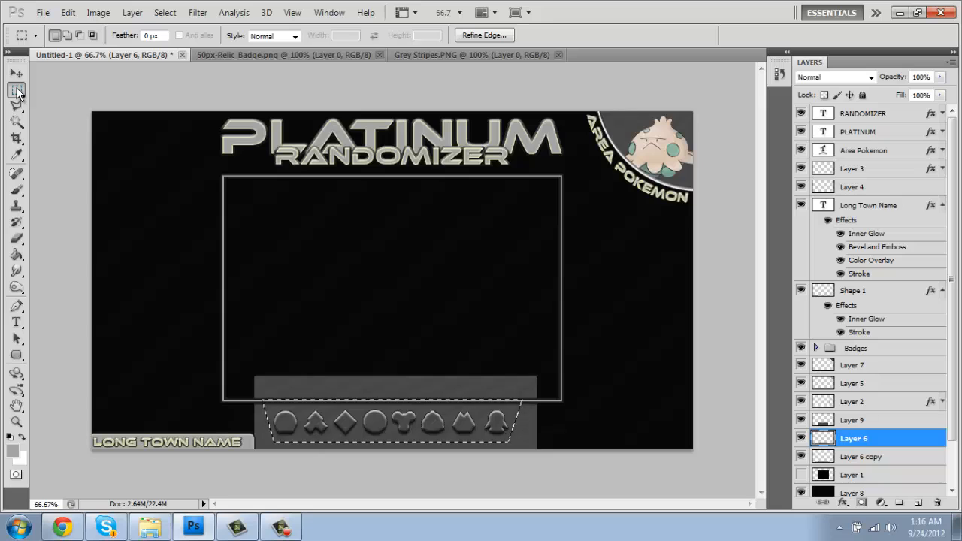
# Step: Invert the selection and delete the part of the Layer 9 texture outside the badge-bar shape, clearing the selection
pyautogui.click(17, 91)
pyautogui.click(41, 99)
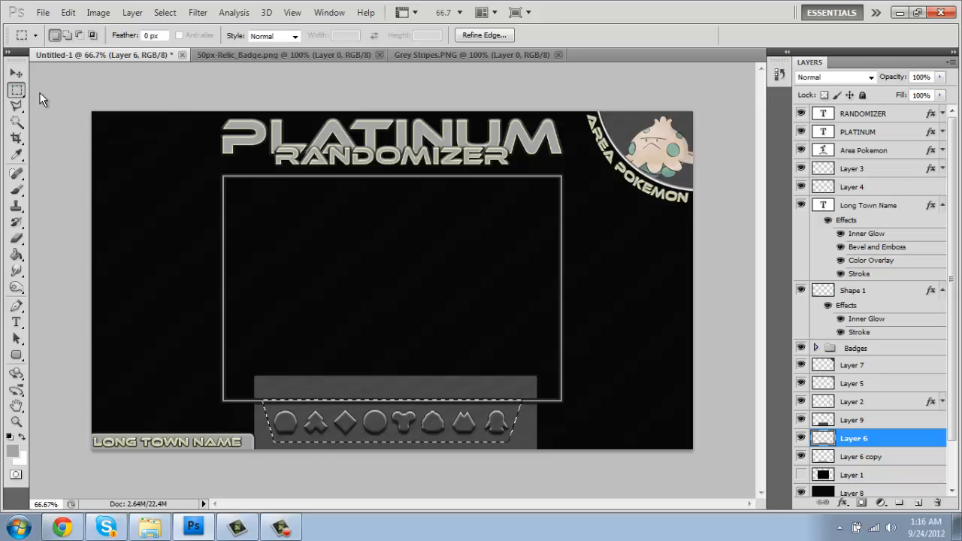
pyautogui.rightClick(346, 425)
pyautogui.click(402, 180)
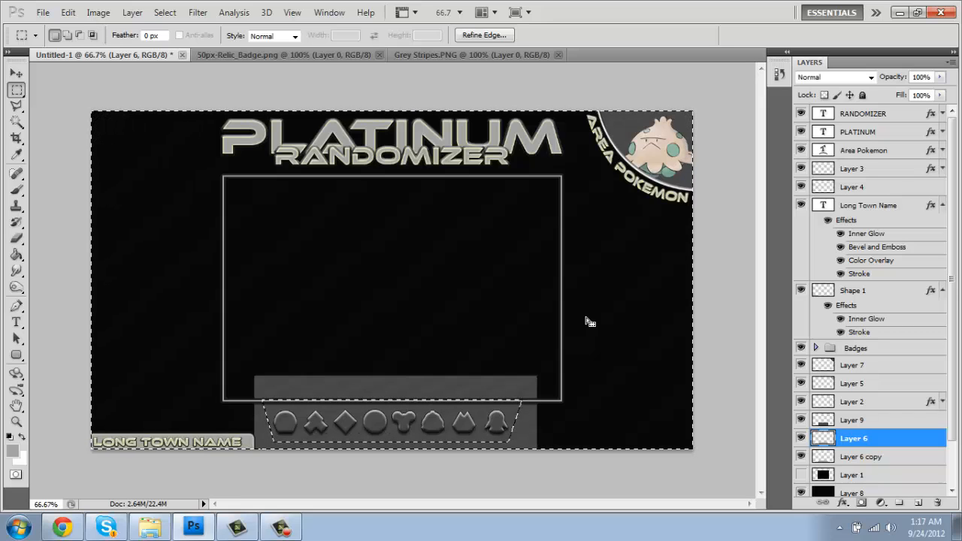
pyautogui.click(876, 421)
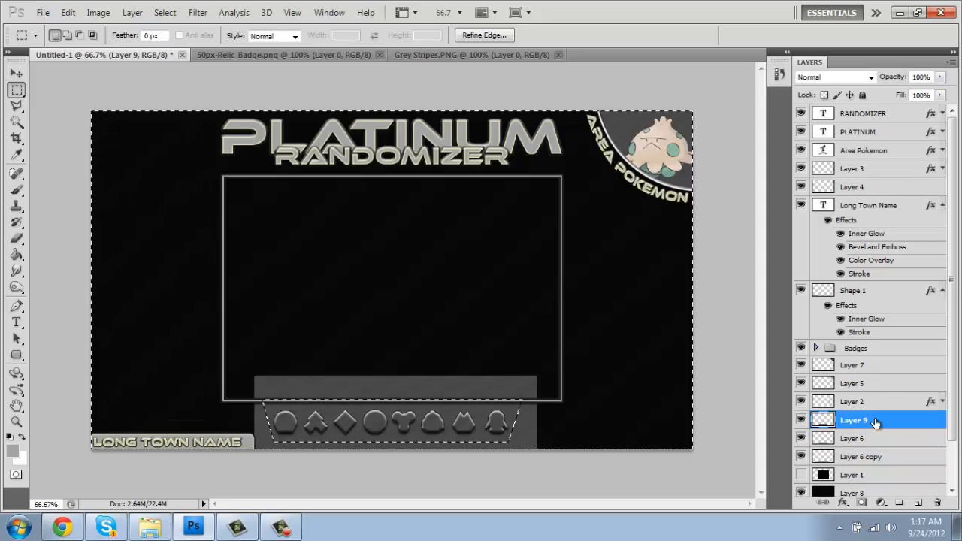
pyautogui.press('Delete')
pyautogui.hotkey('ctrl', 'd')
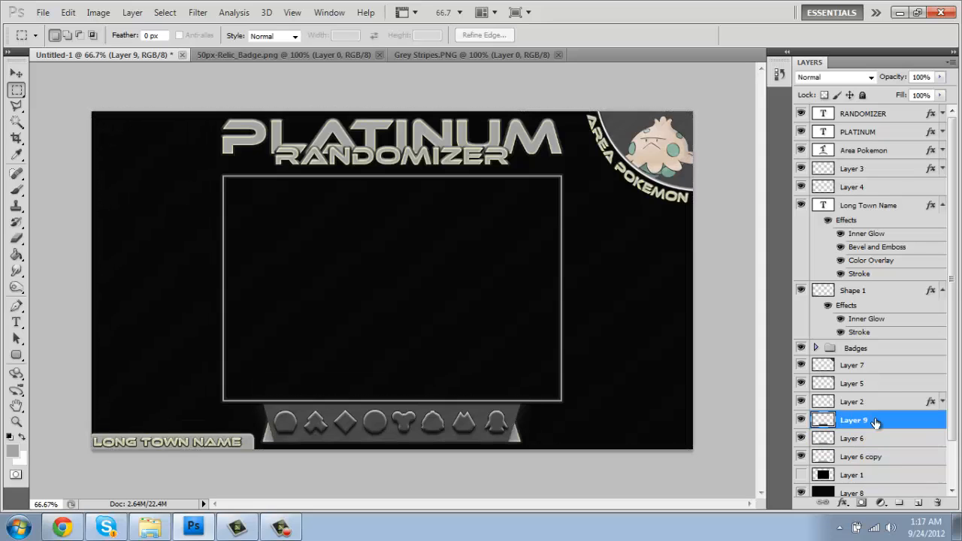
# Step: Place the trimmed Layer 9 texture directly below Layer 6 in the layer stack
pyautogui.moveTo(884, 426); pyautogui.dragTo(886, 448)
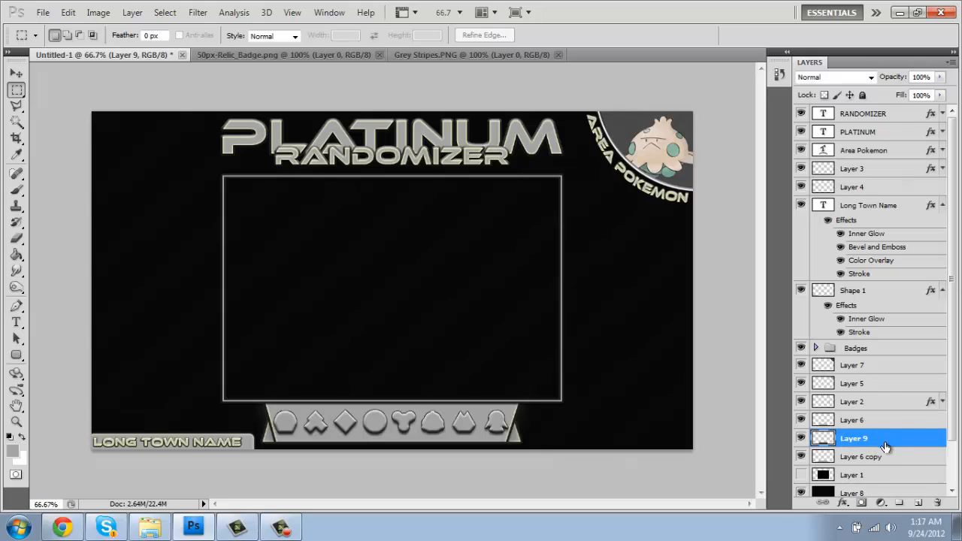
pyautogui.click(912, 421)
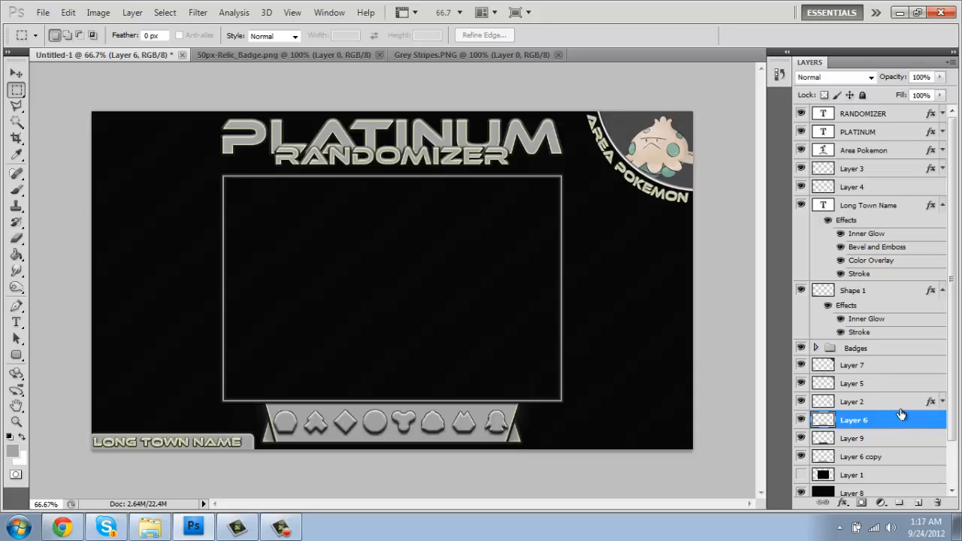
pyautogui.click(940, 96)
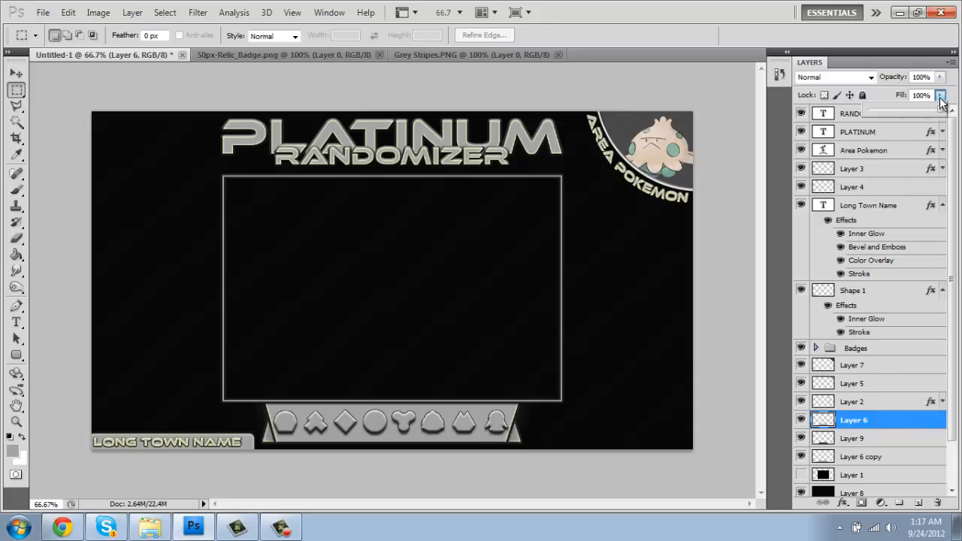
pyautogui.click(762, 9)
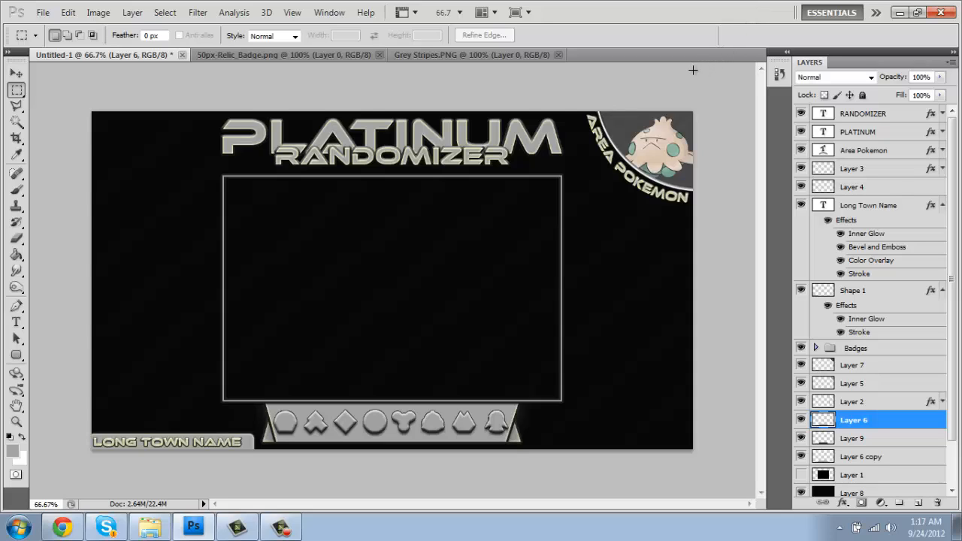
# Step: Lower the Fill of Layer 6 to 30% so the texture beneath the badge bar shows through
pyautogui.click(15, 421)
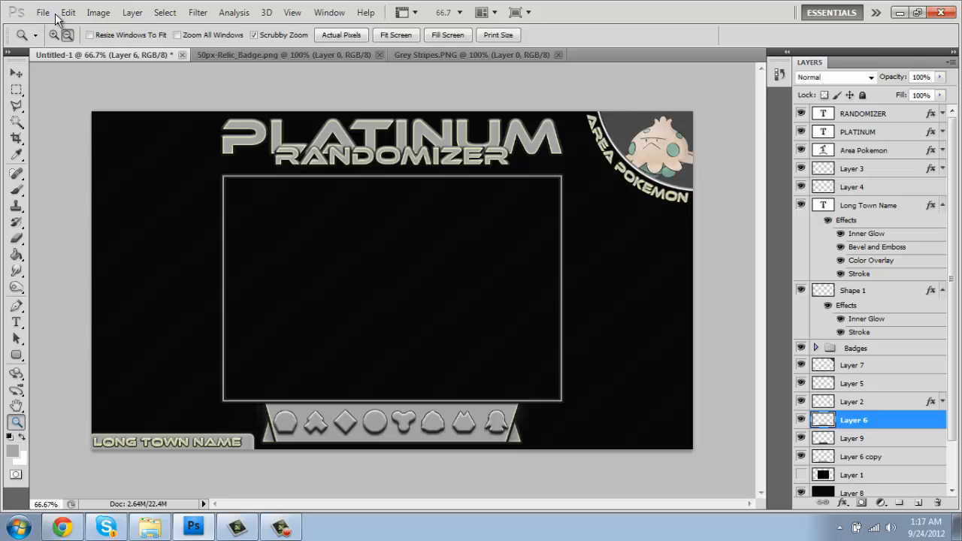
pyautogui.moveTo(300, 336); pyautogui.dragTo(341, 431)
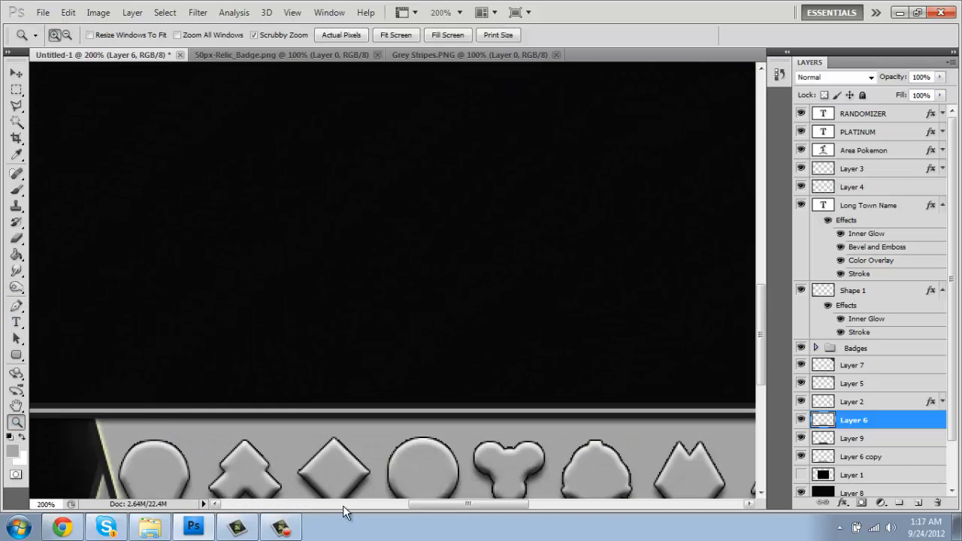
pyautogui.moveTo(423, 504); pyautogui.dragTo(404, 504)
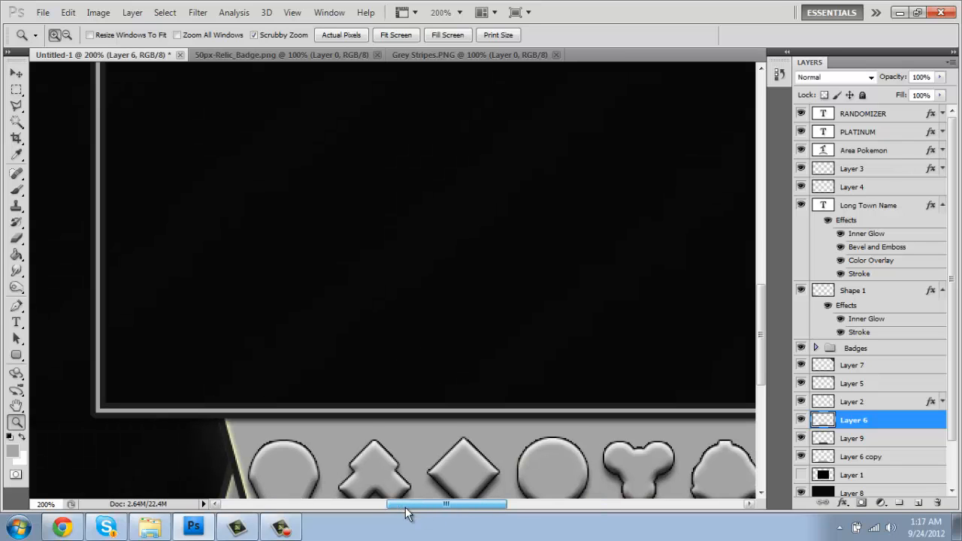
pyautogui.click(905, 441)
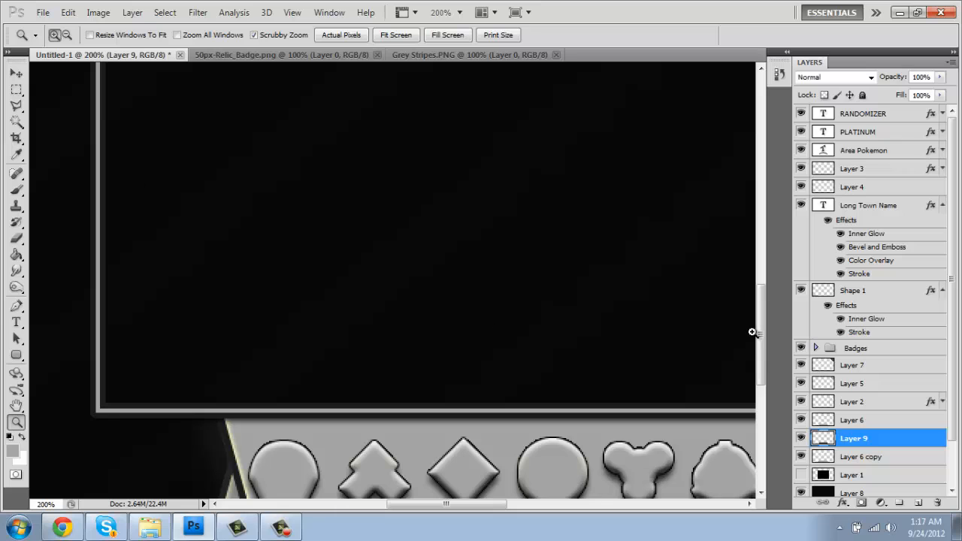
pyautogui.scroll(-3, 762, 338)
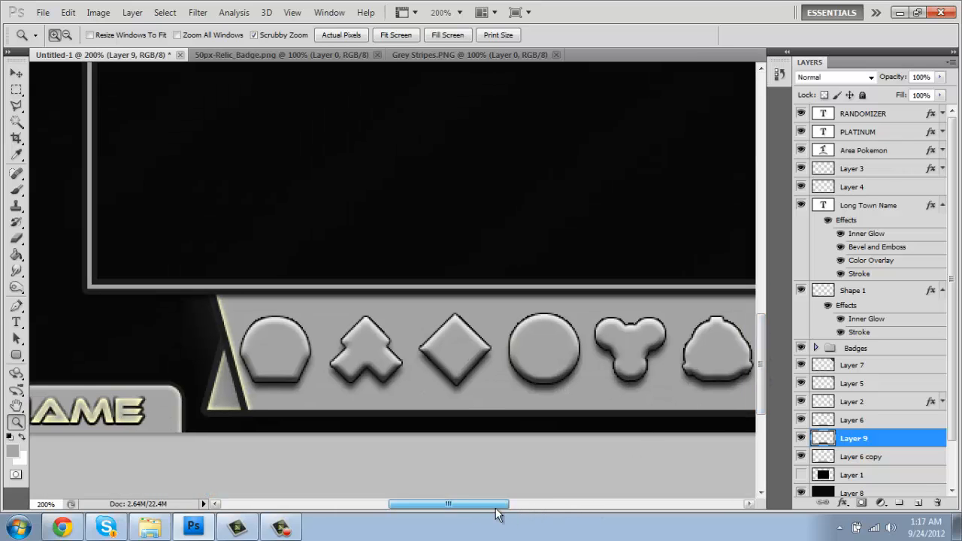
pyautogui.moveTo(496, 509); pyautogui.dragTo(513, 508)
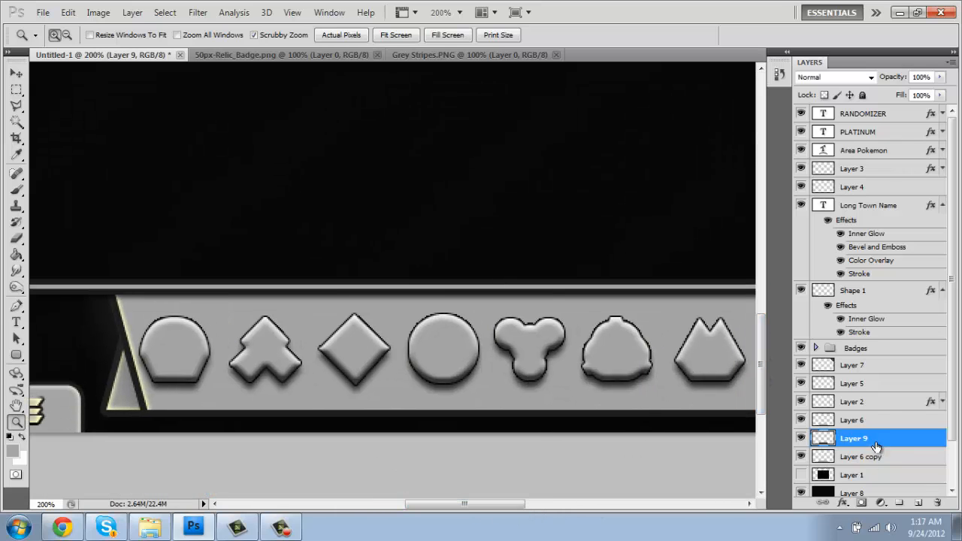
pyautogui.click(890, 420)
pyautogui.moveTo(940, 96); pyautogui.dragTo(893, 127)
pyautogui.click(894, 119)
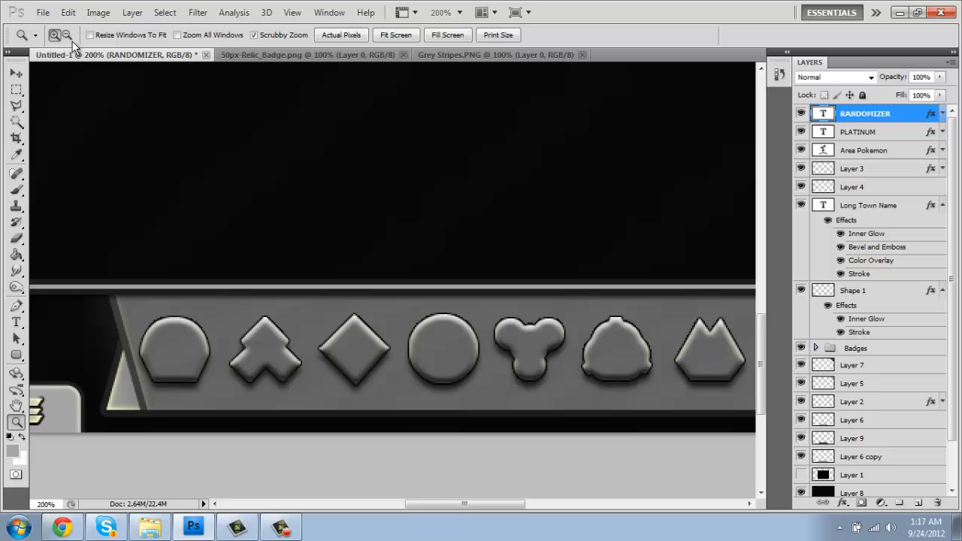
pyautogui.click(67, 34)
pyautogui.click(351, 344)
pyautogui.click(418, 394)
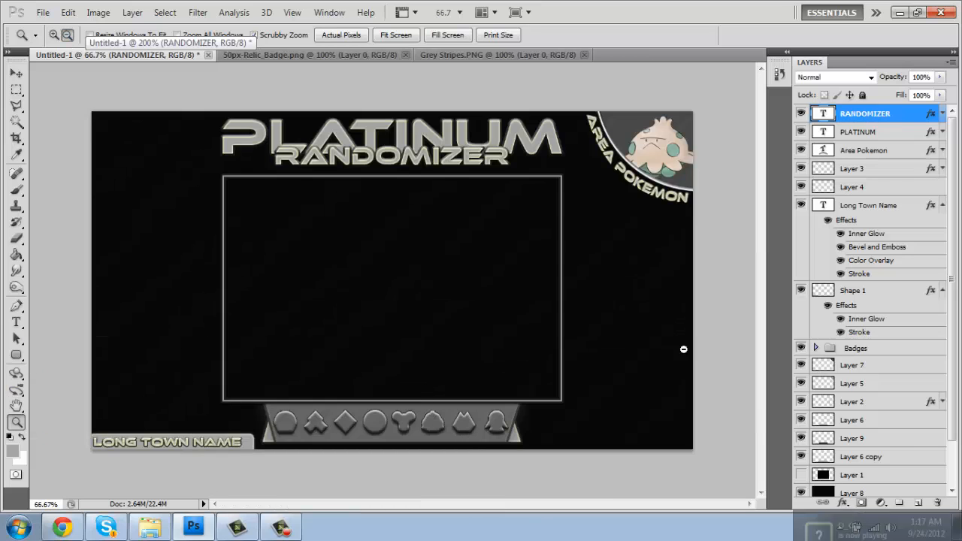
# Step: Set the Fill of Layer 6 back to 100% and delete the Layer 9 texture
pyautogui.click(877, 423)
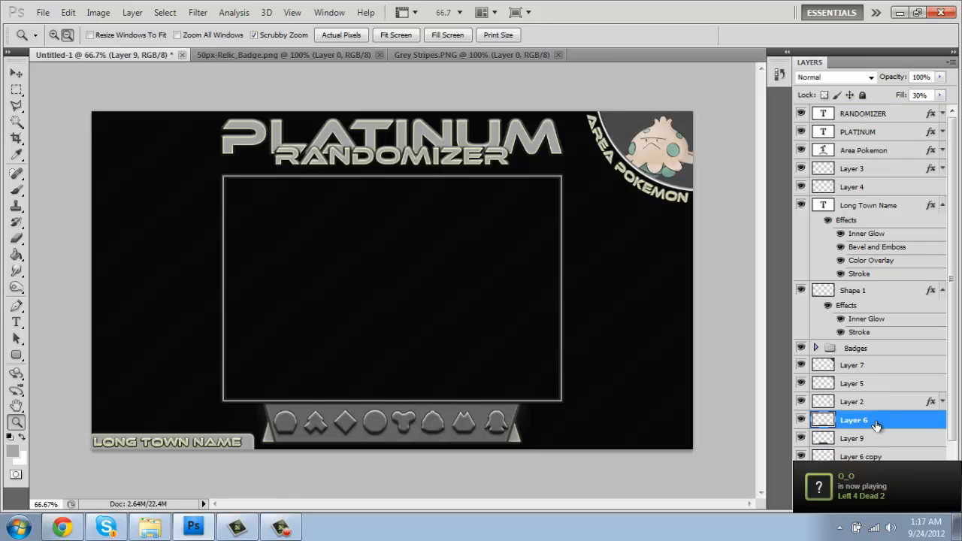
pyautogui.click(940, 96)
pyautogui.click(949, 110)
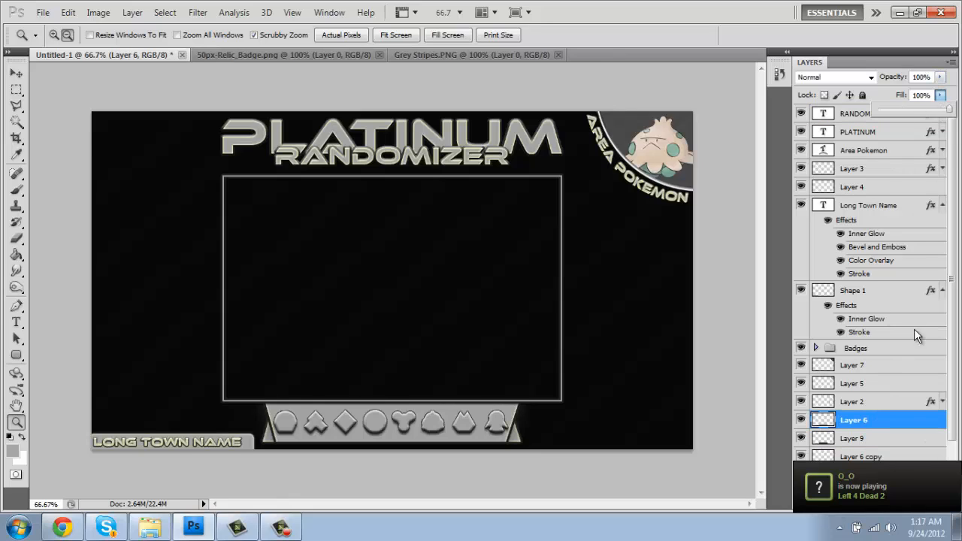
pyautogui.click(900, 445)
pyautogui.press('Delete')
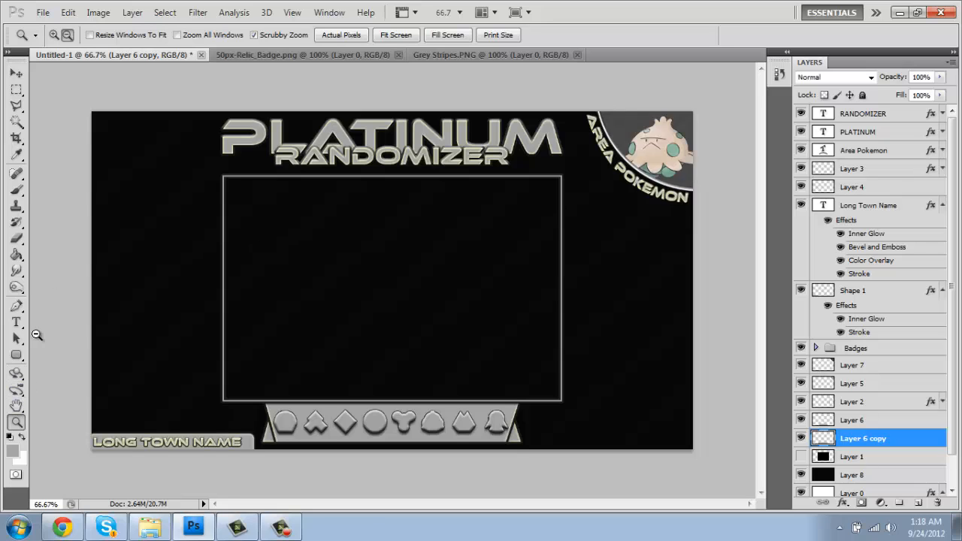
# Step: Make a circular selection with the Elliptical Marquee in the black area beside the upper part of the central frame
pyautogui.click(16, 355)
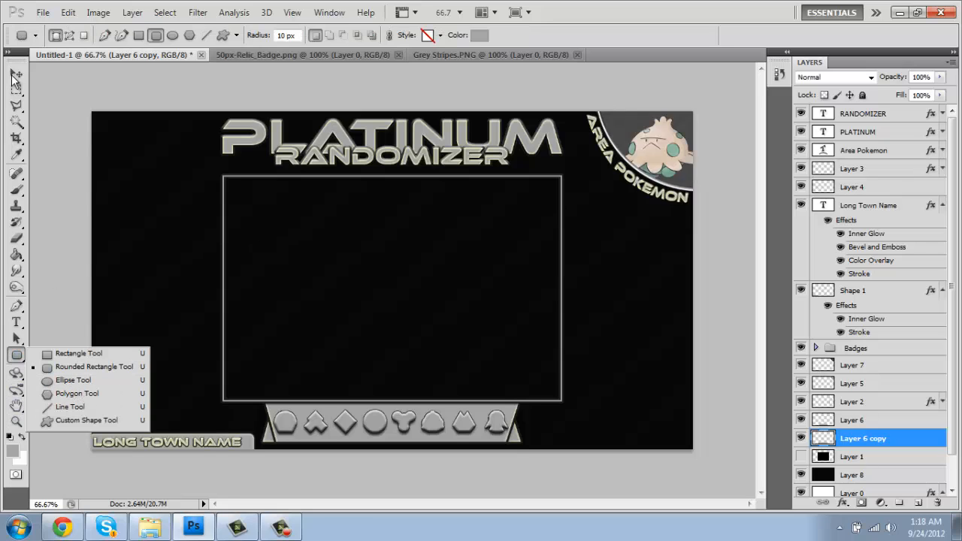
pyautogui.click(16, 105)
pyautogui.click(16, 89)
pyautogui.click(61, 103)
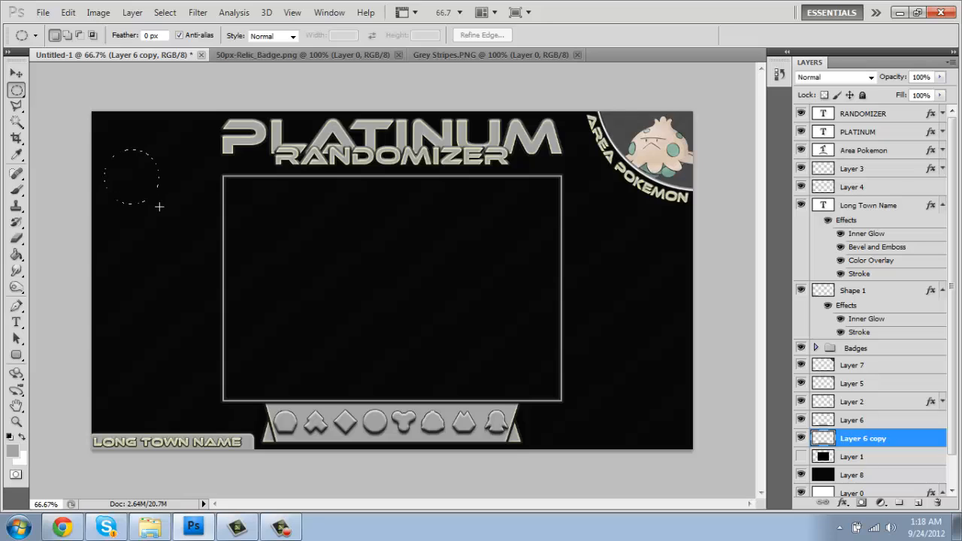
pyautogui.moveTo(159, 207); pyautogui.dragTo(104, 148)
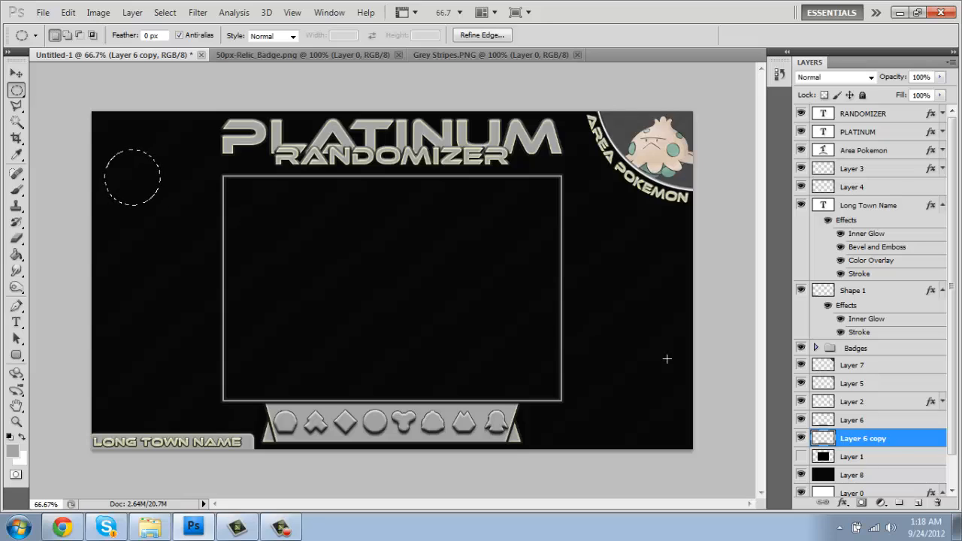
# Step: Add a new layer above Layer 6 copy, stroke the circular selection on it in light grey, and deselect
pyautogui.click(919, 502)
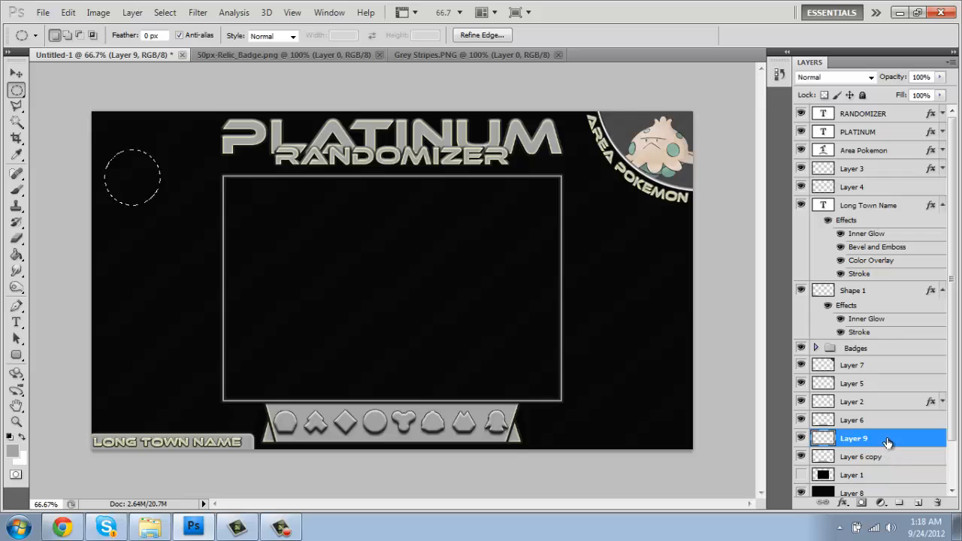
pyautogui.rightClick(887, 440)
pyautogui.rightClick(141, 177)
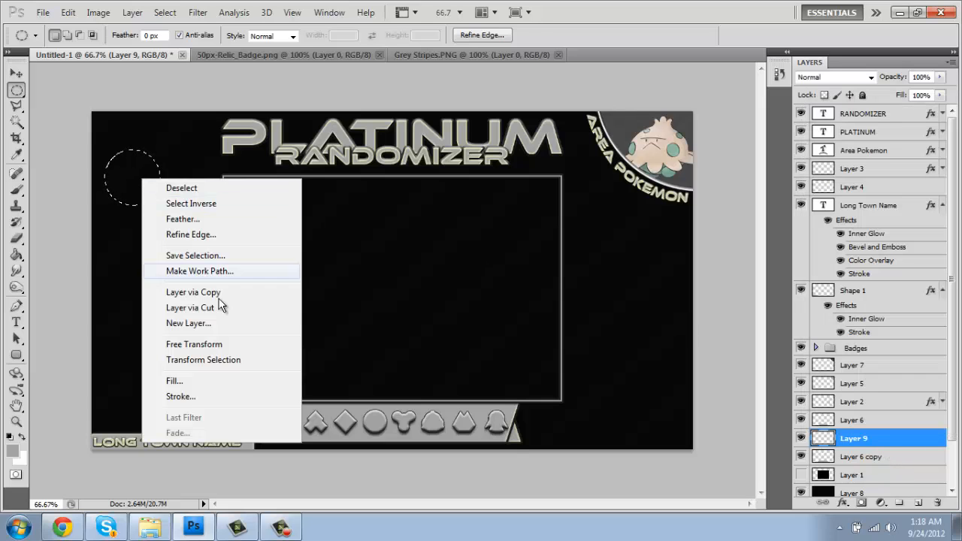
pyautogui.click(218, 401)
pyautogui.click(554, 133)
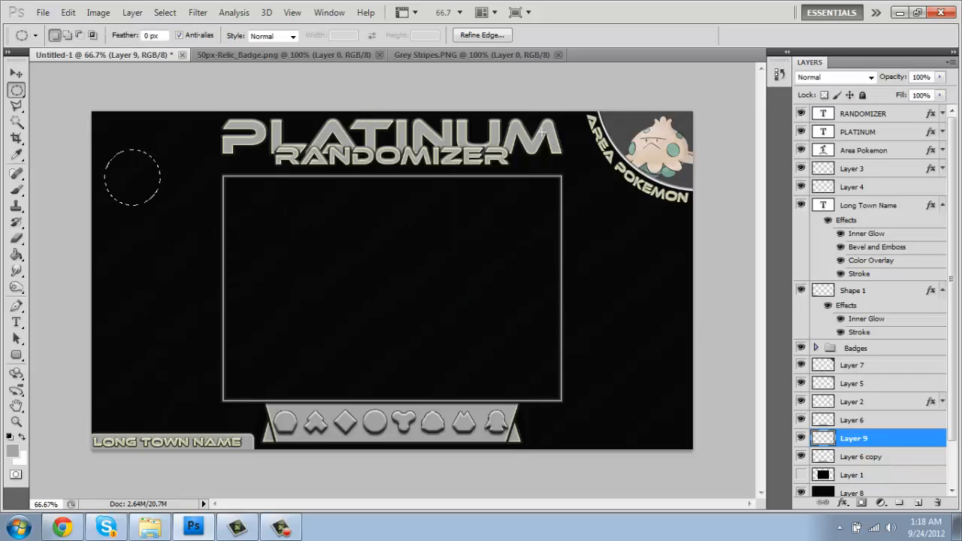
pyautogui.hotkey('ctrl', 'd')
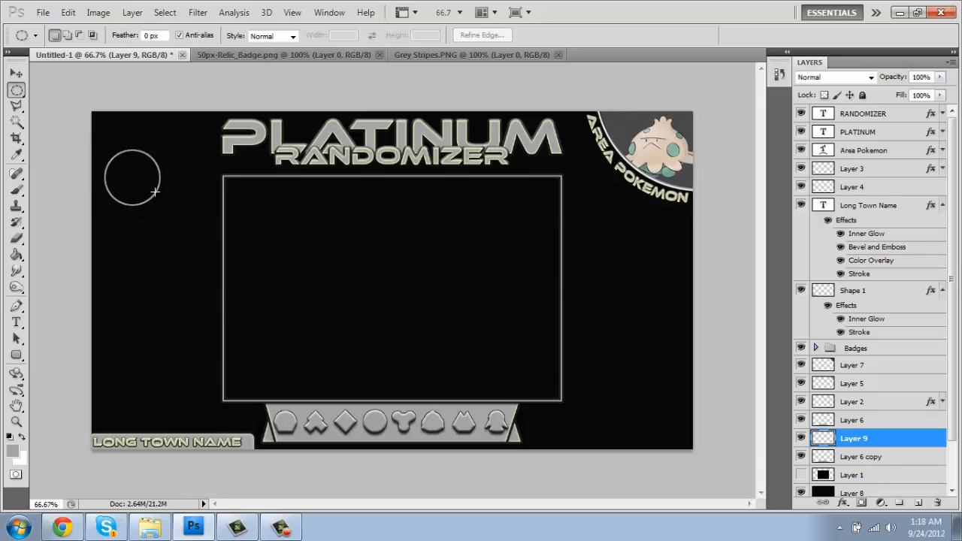
# Step: Move the stroked circle slightly downward, keeping it beside the central frame
pyautogui.press('v')
pyautogui.moveTo(154, 193); pyautogui.dragTo(149, 219)
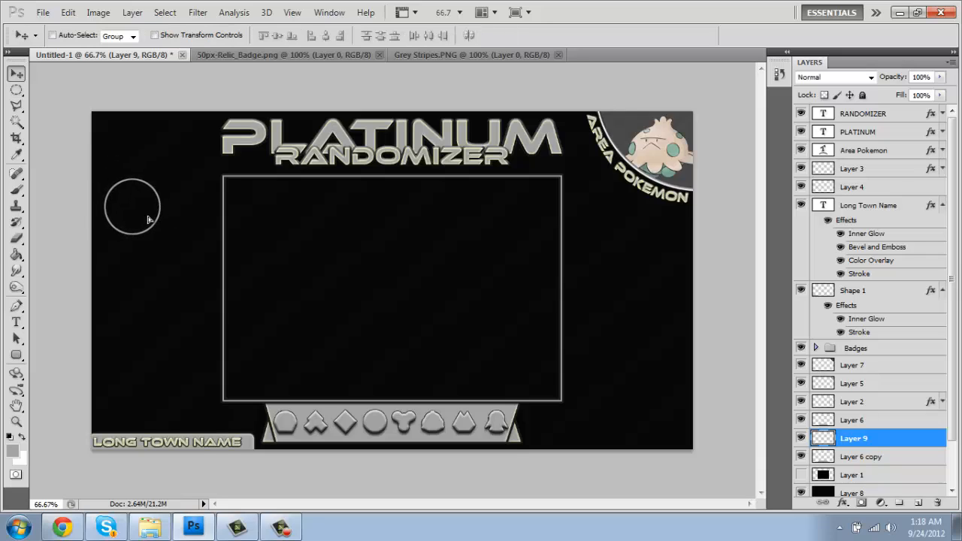
# Step: Duplicate the outlined circle and place the copy level with it, between the original and the central frame
pyautogui.moveTo(189, 218); pyautogui.dragTo(200, 218)
pyautogui.press('Down')
pyautogui.press('Down')
pyautogui.press('Down')
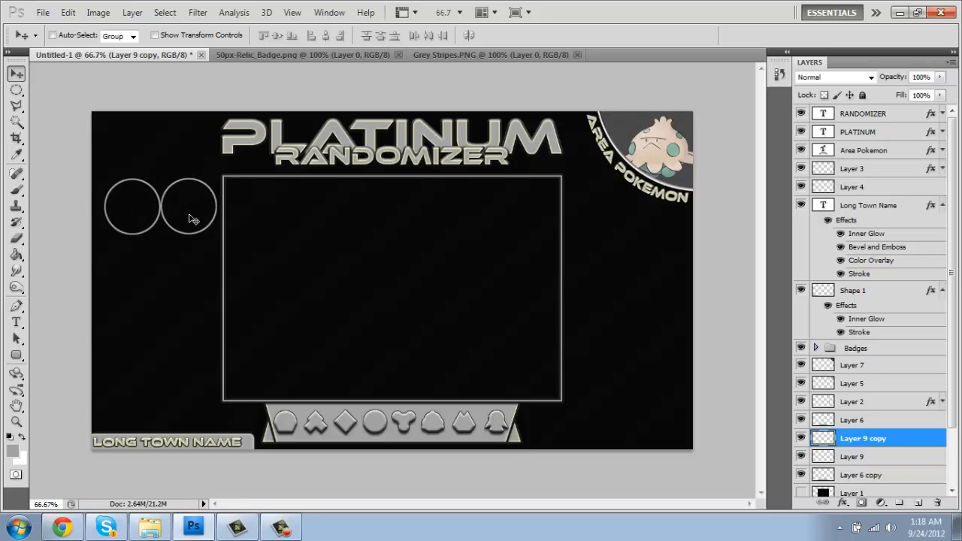
# Step: Nudge the original circle on Layer 9 away from its copy to leave a small gap between the two
pyautogui.click(895, 459)
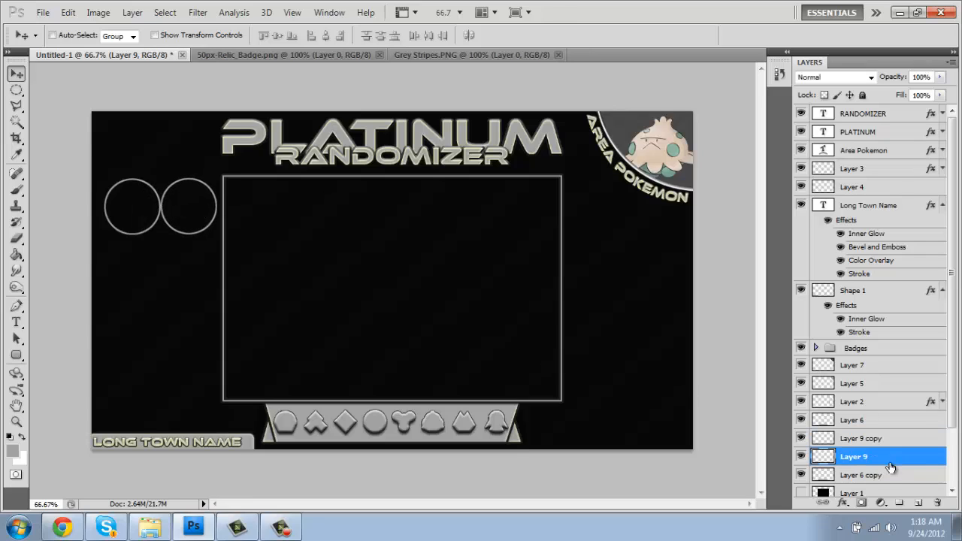
pyautogui.press('Left')
pyautogui.press('Left')
pyautogui.press('Left')
pyautogui.press('Left')
pyautogui.press('Left')
pyautogui.press('Left')
pyautogui.press('Left')
pyautogui.press('Left')
pyautogui.press('Left')
pyautogui.press('Left')
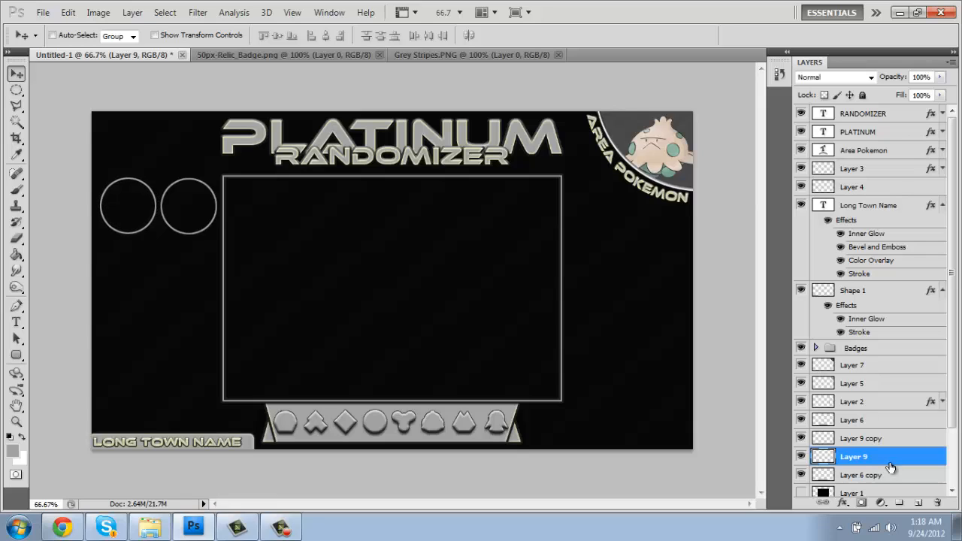
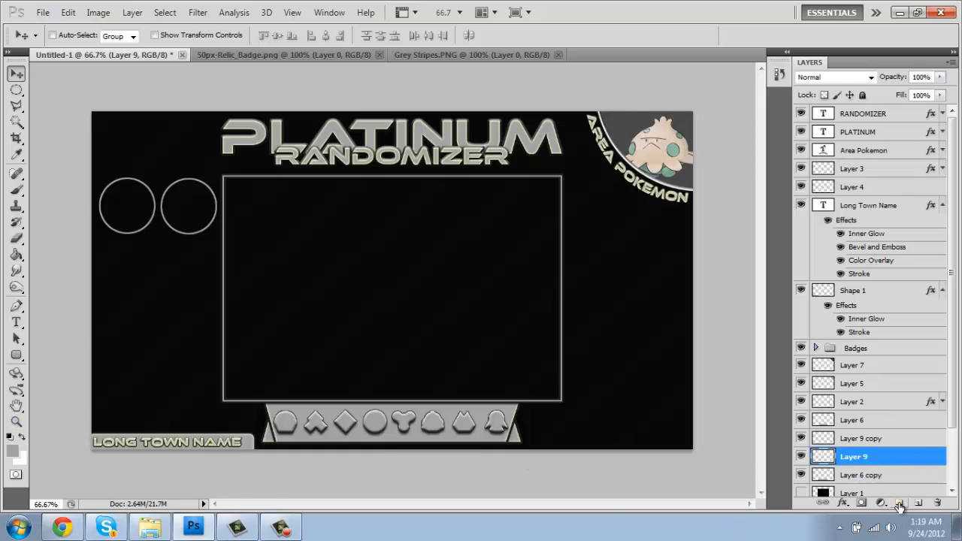
# Step: Create a layer group named "Party" and place it directly above Shape 1 in the layer stack
pyautogui.click(899, 503)
pyautogui.doubleClick(866, 457)
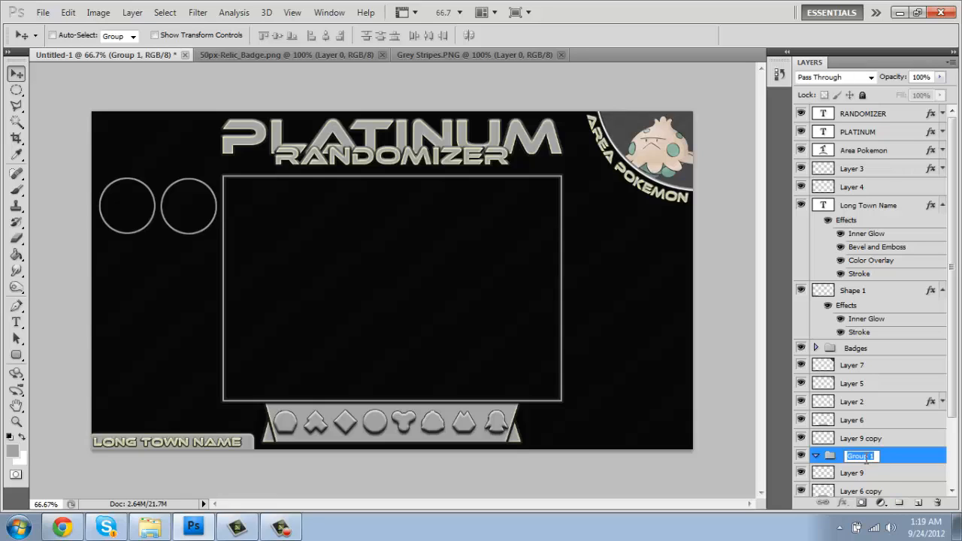
pyautogui.write('Pokemon')
pyautogui.write('y')
pyautogui.press('Return')
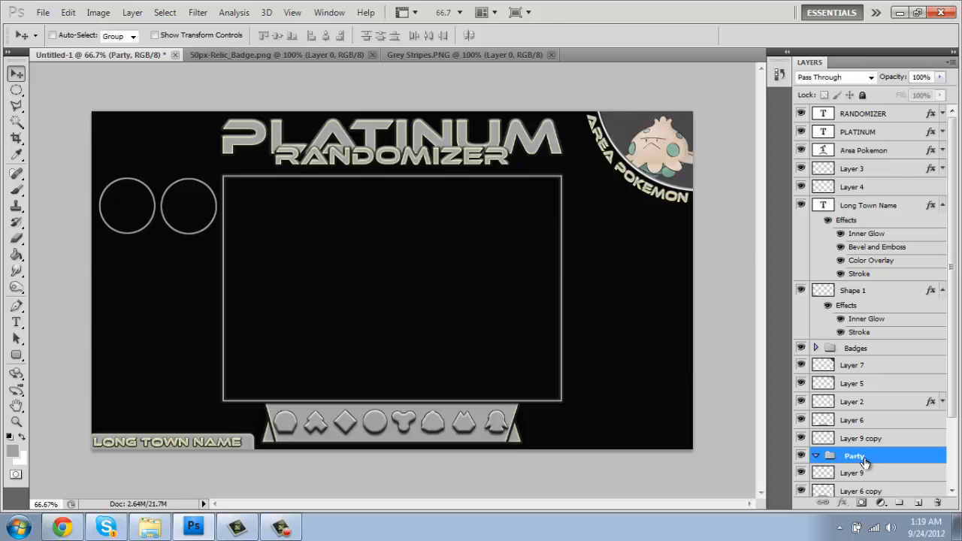
pyautogui.moveTo(864, 462); pyautogui.dragTo(930, 303)
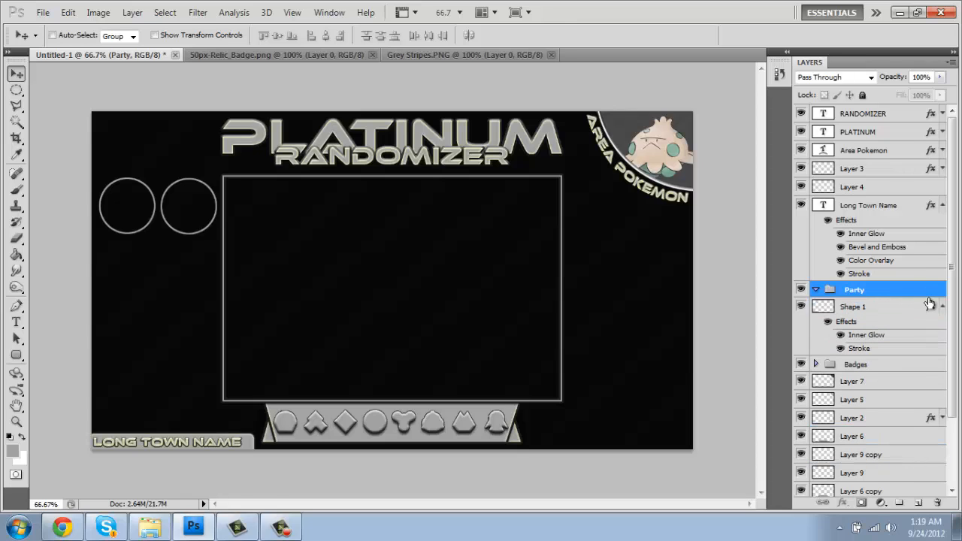
# Step: Move Layer 9 and Layer 9 copy together into the Party group
pyautogui.click(880, 473)
pyautogui.keyDown('shift'); pyautogui.click(878, 457); pyautogui.keyUp('shift')
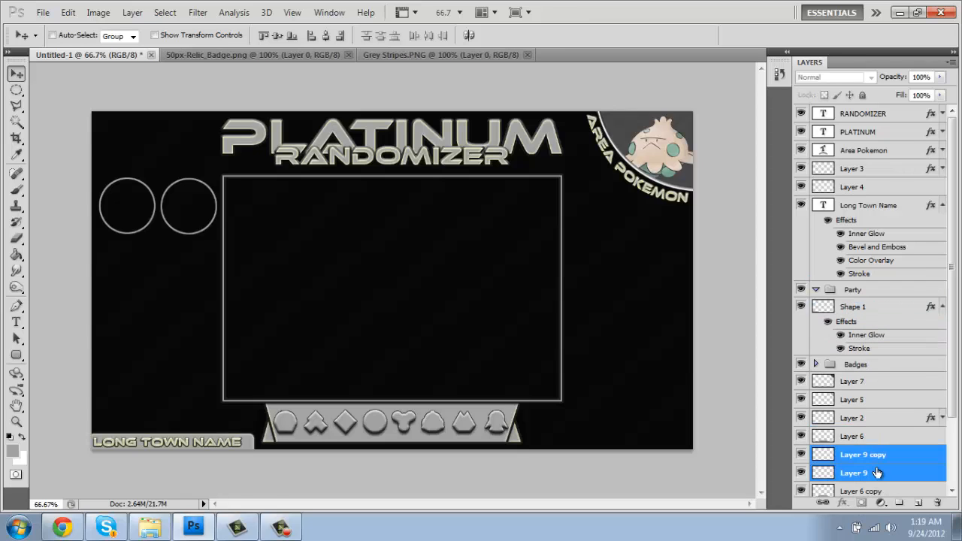
pyautogui.moveTo(878, 457); pyautogui.dragTo(829, 306)
pyautogui.click(816, 291)
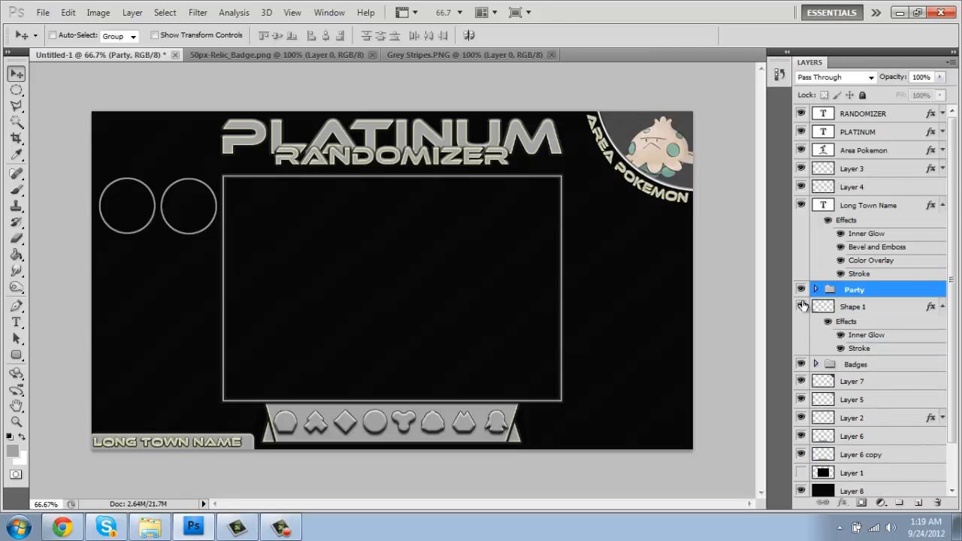
pyautogui.click(816, 291)
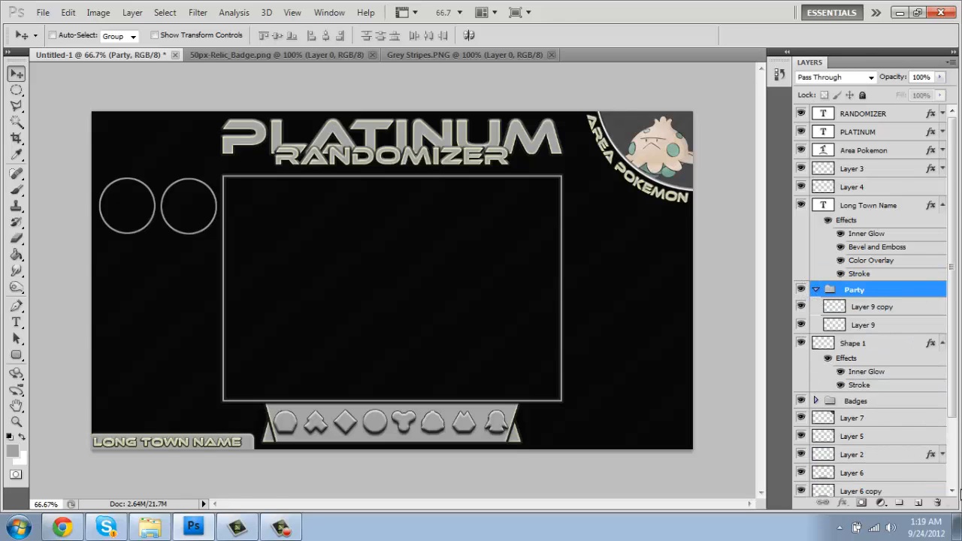
# Step: Create a group named "Pokemon 1" inside Party and put Layer 9 and Layer 9 copy in it
pyautogui.click(899, 503)
pyautogui.doubleClick(855, 292)
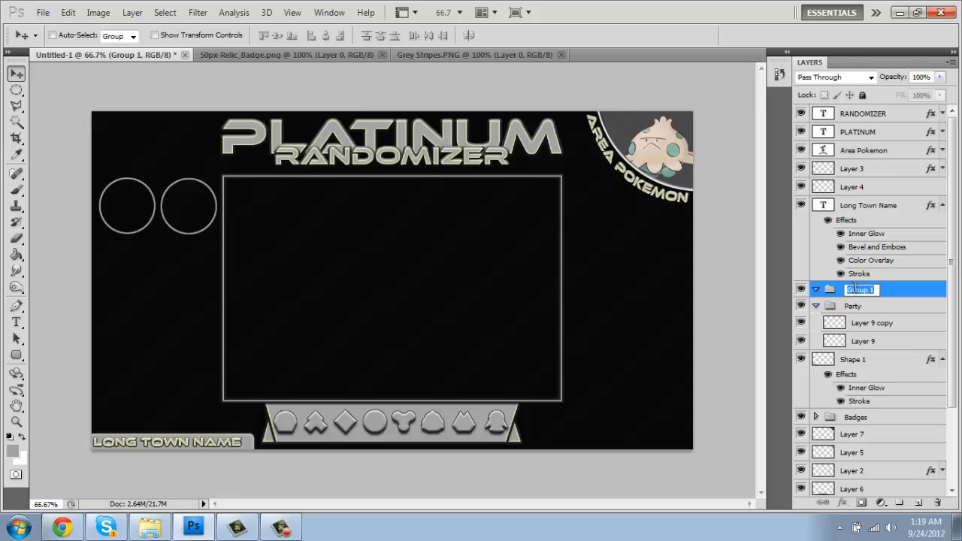
pyautogui.write('Pokemon 1')
pyautogui.press('Return')
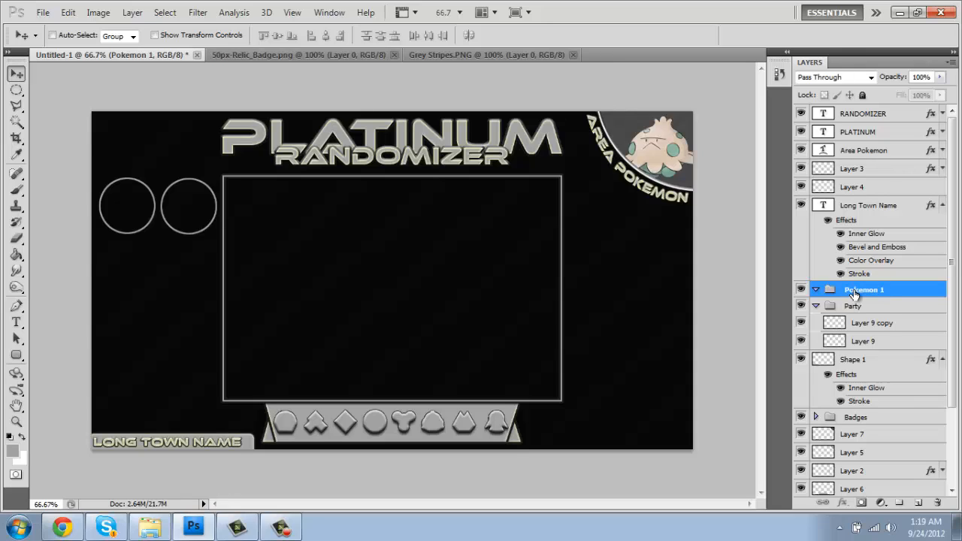
pyautogui.moveTo(856, 294); pyautogui.dragTo(842, 313)
pyautogui.click(870, 340)
pyautogui.keyDown('shift'); pyautogui.click(876, 324); pyautogui.keyUp('shift')
pyautogui.keyDown('ctrl'); pyautogui.click(882, 325); pyautogui.keyUp('ctrl')
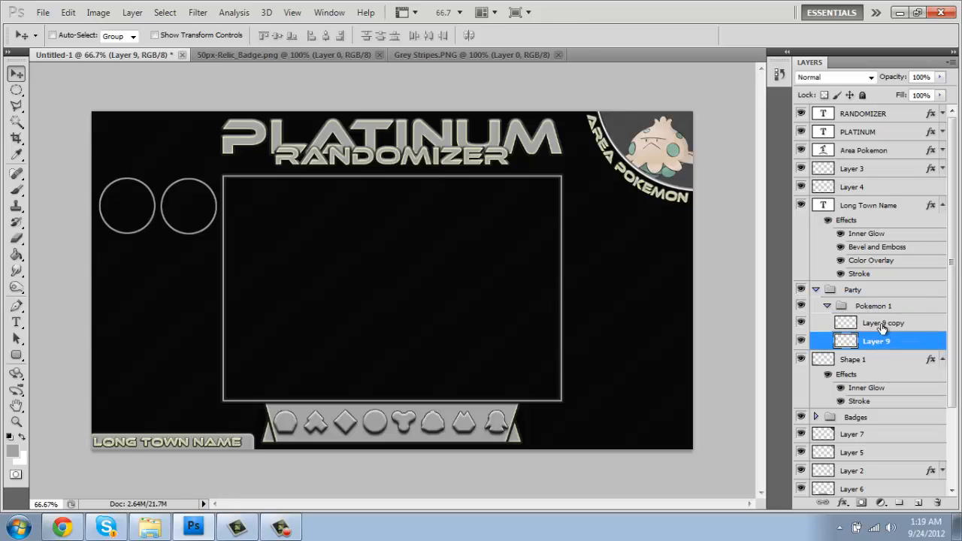
# Step: Create a group named "Pokemon 2" in Party holding only Layer 9 copy, ordered below Pokemon 1, and collapse it
pyautogui.click(899, 503)
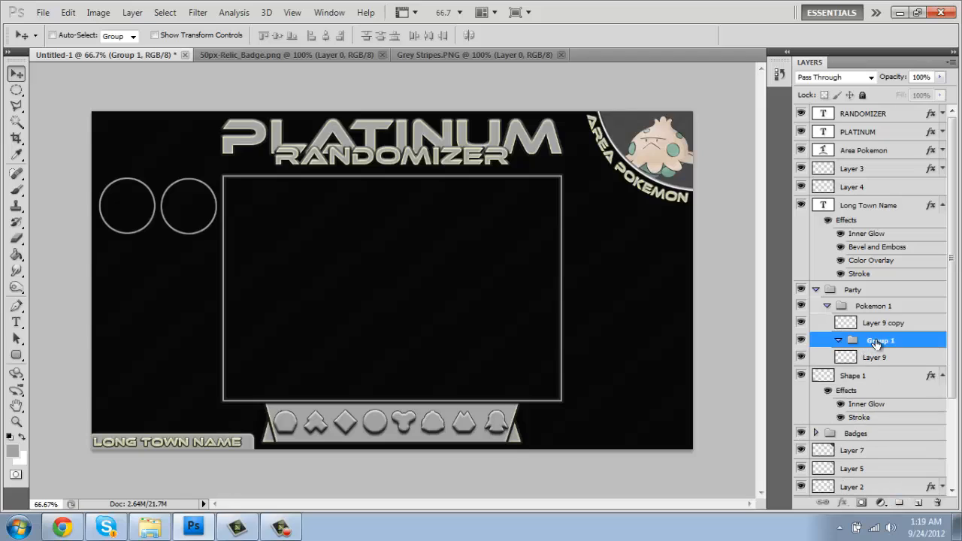
pyautogui.doubleClick(877, 340)
pyautogui.write('Pokemon 2')
pyautogui.press('Return')
pyautogui.moveTo(880, 322); pyautogui.dragTo(876, 357)
pyautogui.moveTo(873, 324); pyautogui.dragTo(872, 296)
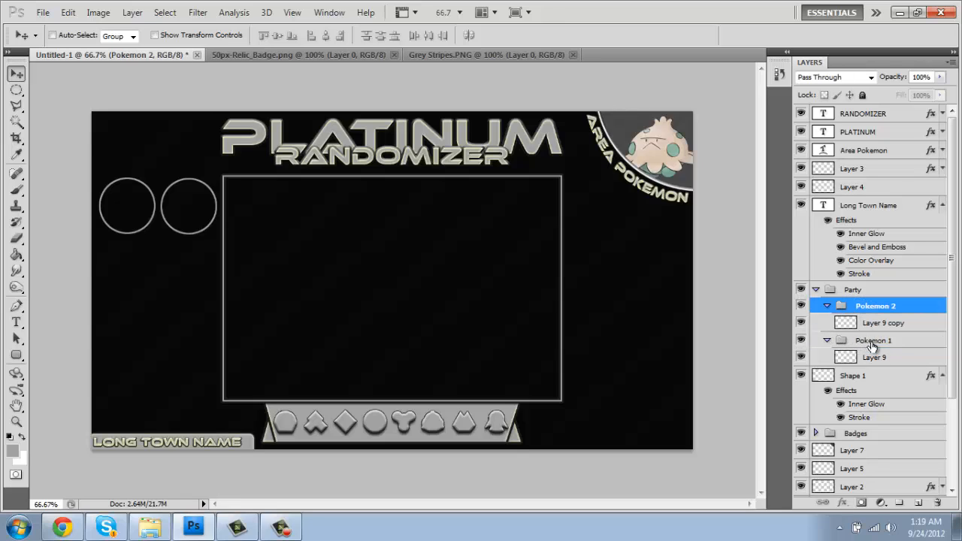
pyautogui.moveTo(867, 346); pyautogui.dragTo(849, 298)
pyautogui.click(828, 340)
# Step: Select Layer 9 in the Pokemon 1 group and magnify the two circles to 100%
pyautogui.click(883, 325)
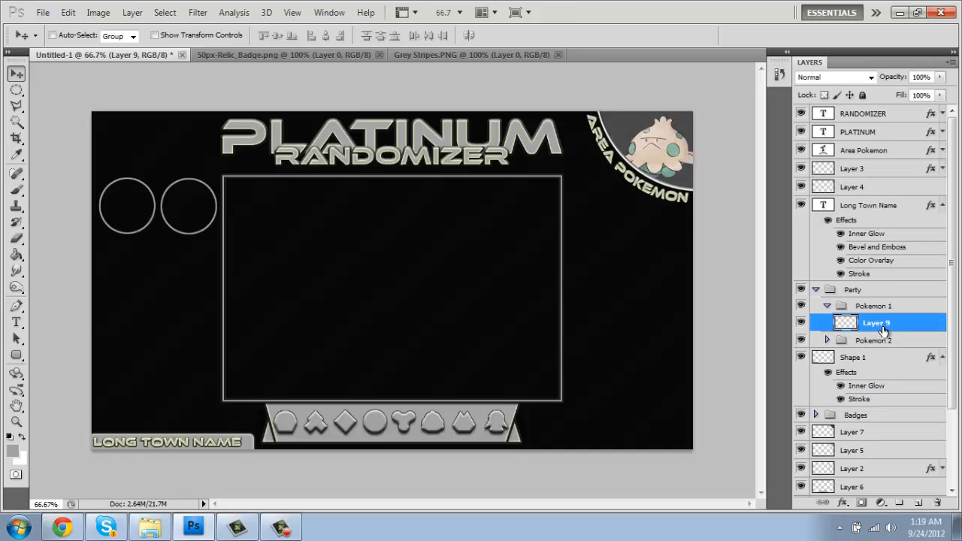
pyautogui.click(15, 422)
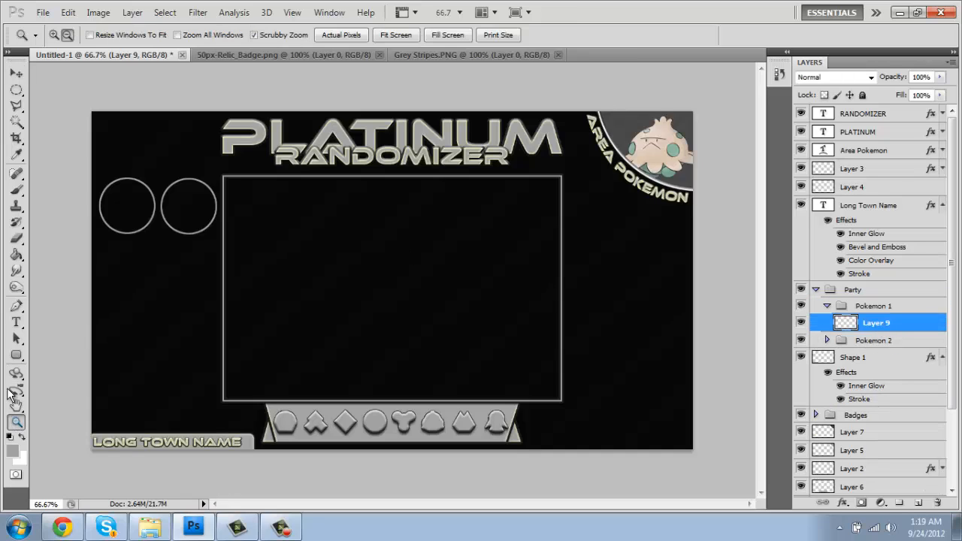
pyautogui.click(53, 36)
pyautogui.click(117, 221)
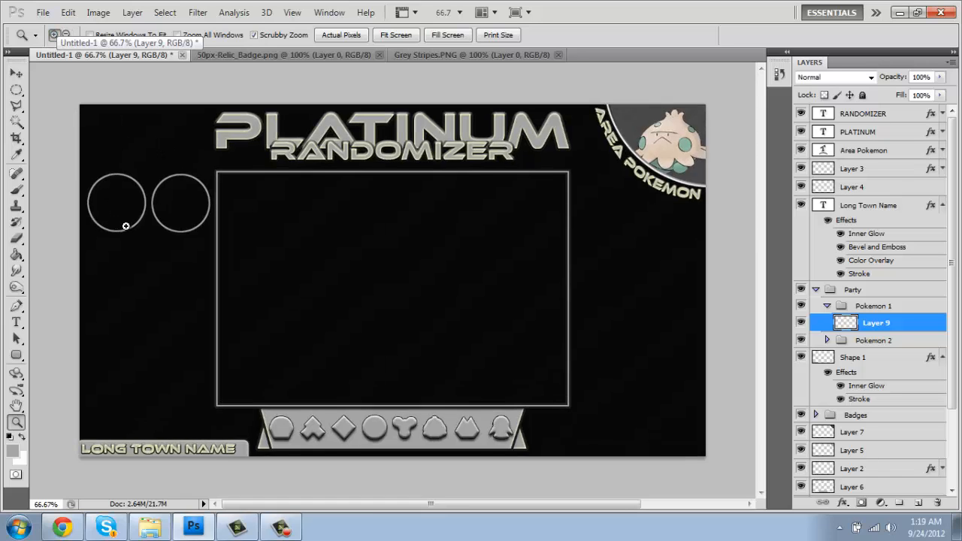
pyautogui.moveTo(471, 513); pyautogui.dragTo(434, 511)
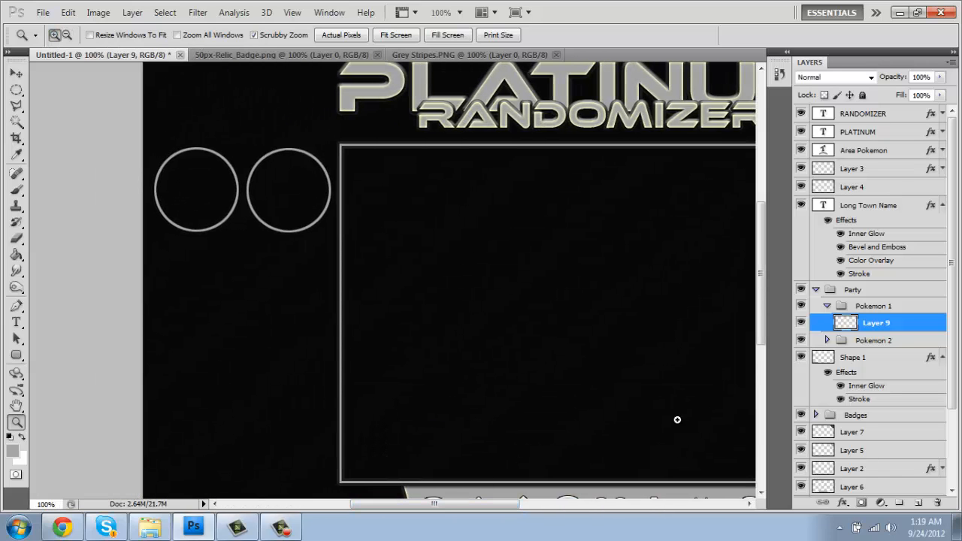
# Step: Add a new layer in the Pokemon 1 group, load the Layer 9 ring as a selection, and invert the selection
pyautogui.click(919, 502)
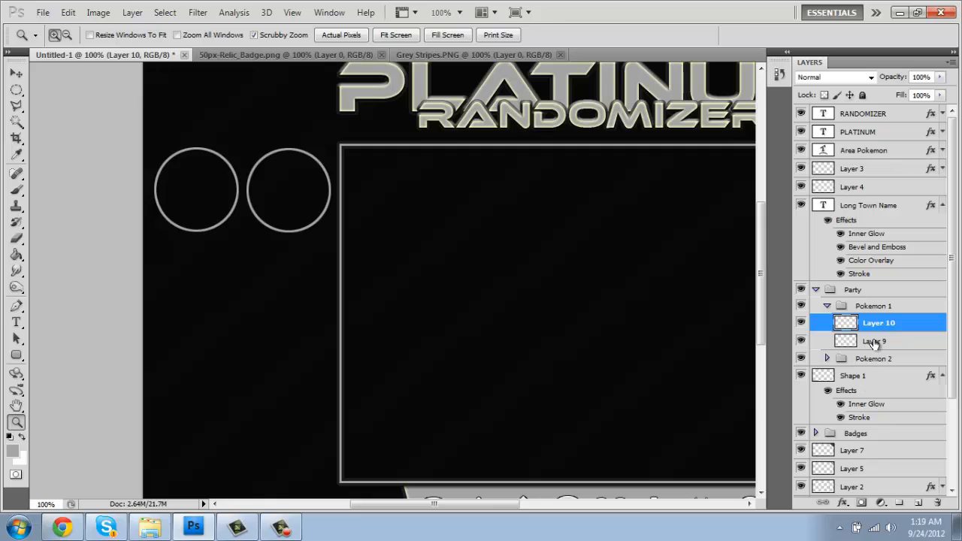
pyautogui.click(873, 343)
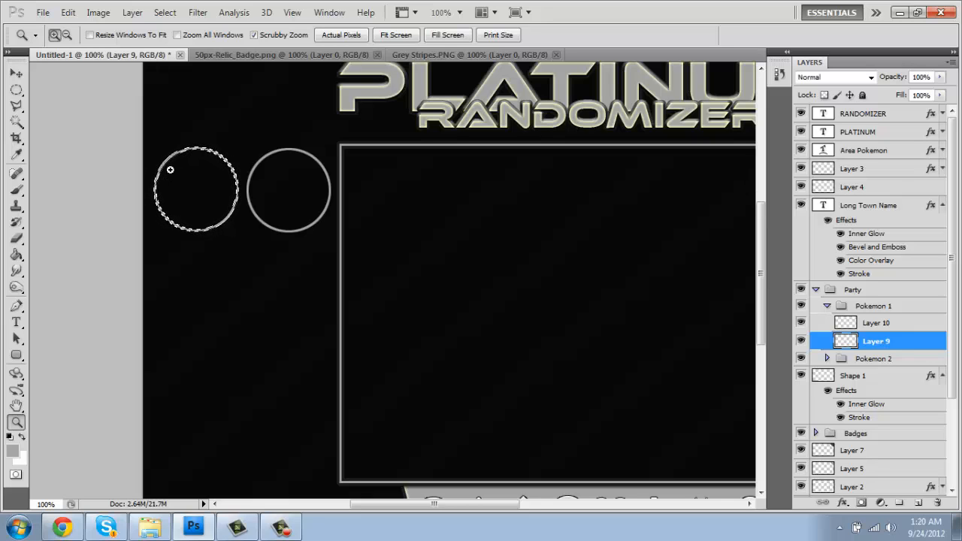
pyautogui.click(17, 90)
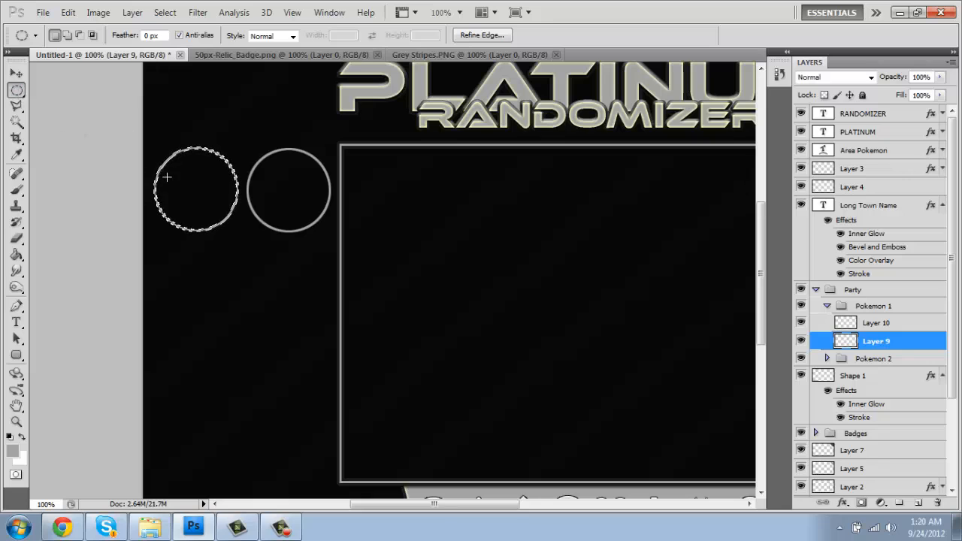
pyautogui.rightClick(187, 188)
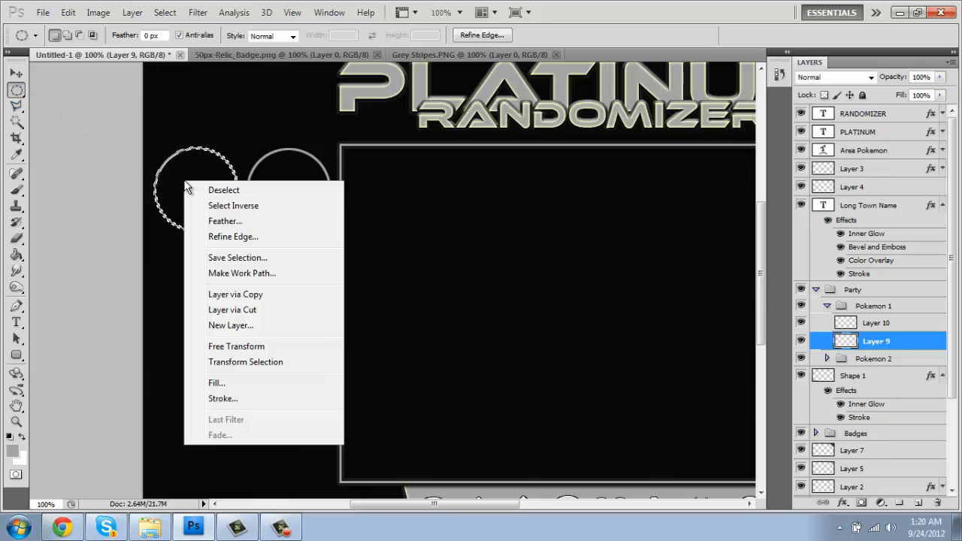
pyautogui.click(217, 208)
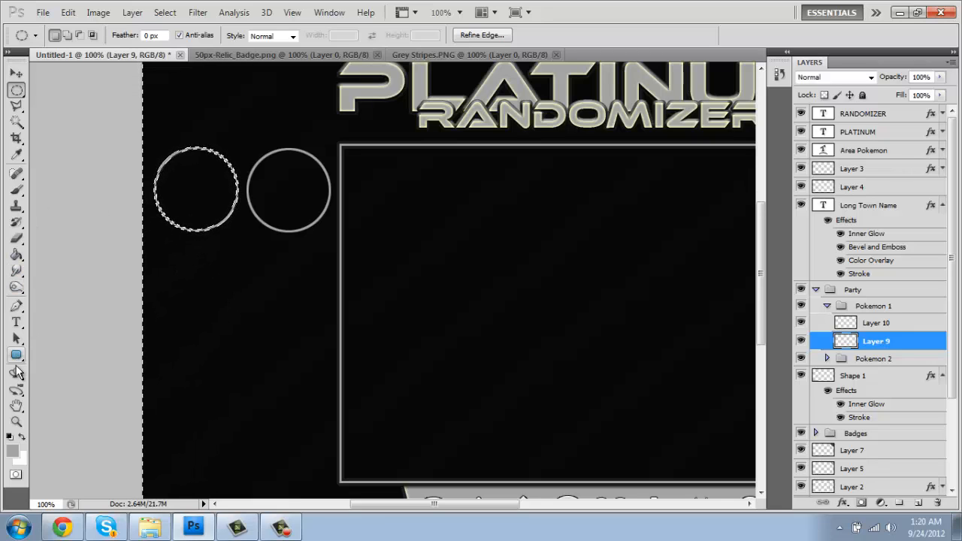
# Step: Choose the Paint Bucket and set the foreground color to white (ffffff)
pyautogui.click(15, 255)
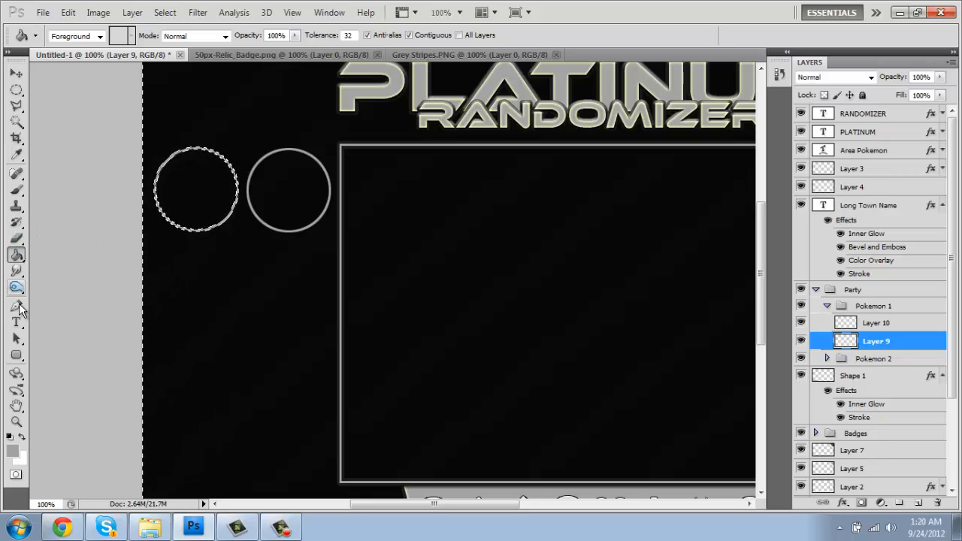
pyautogui.click(13, 451)
pyautogui.moveTo(694, 310); pyautogui.dragTo(576, 178)
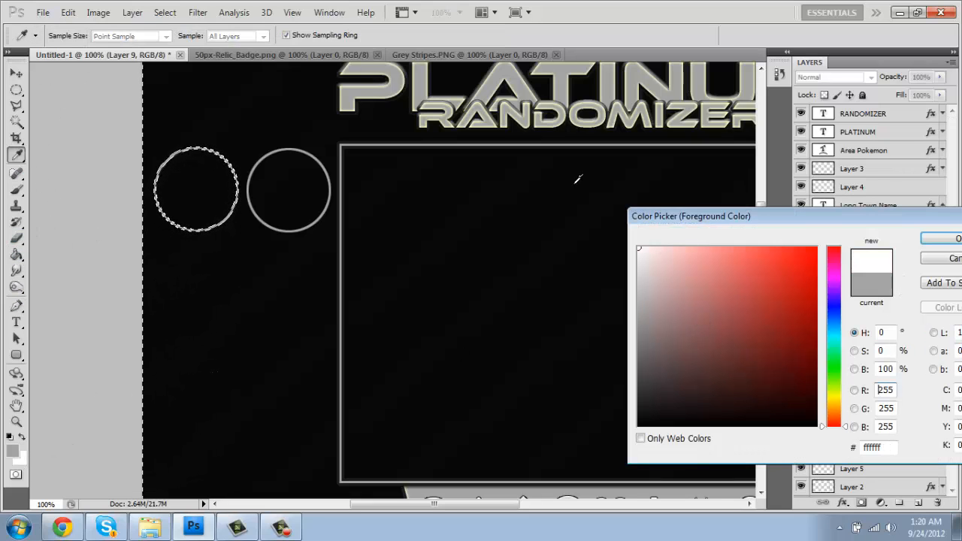
pyautogui.click(956, 239)
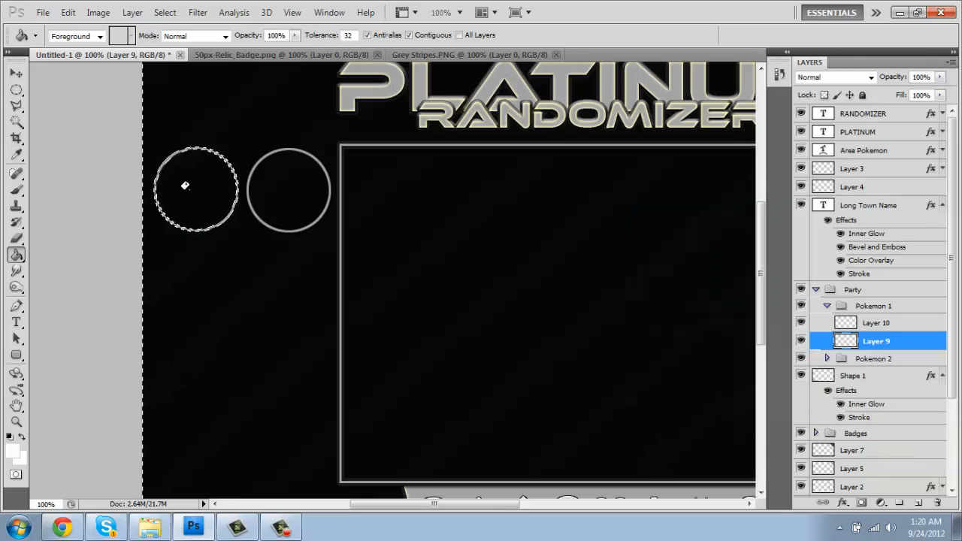
# Step: Fill the inside of the first circle with white on Layer 9, deselect, and place Layer 10 below Layer 9
pyautogui.click(192, 195)
pyautogui.hotkey('ctrl', 'd')
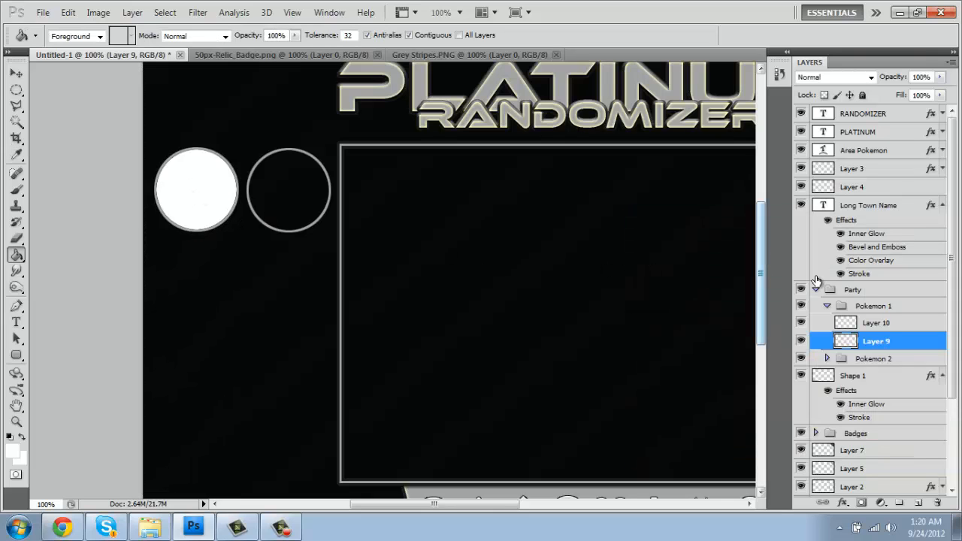
pyautogui.moveTo(891, 334); pyautogui.dragTo(889, 351)
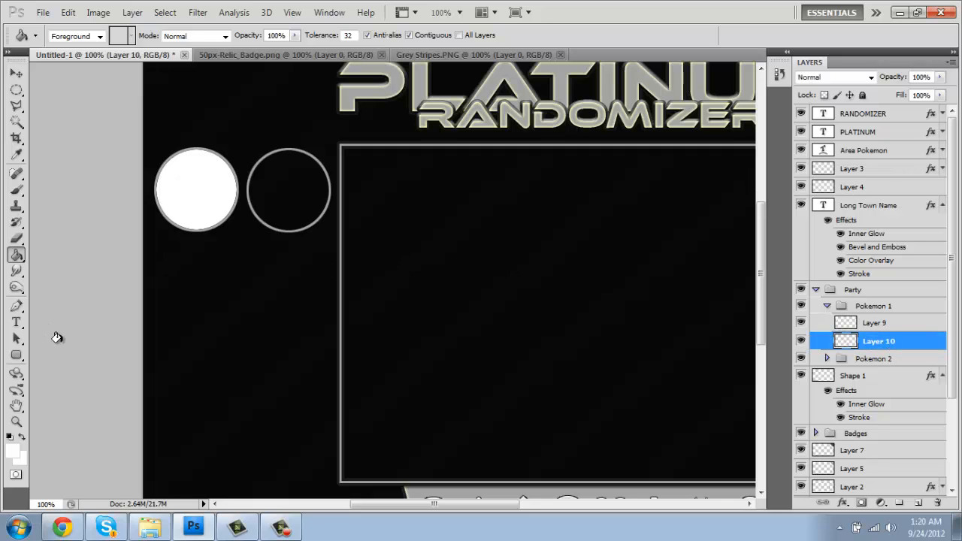
# Step: Try to free-transform Layer 10 in the Pokemon 1 group
pyautogui.click(17, 422)
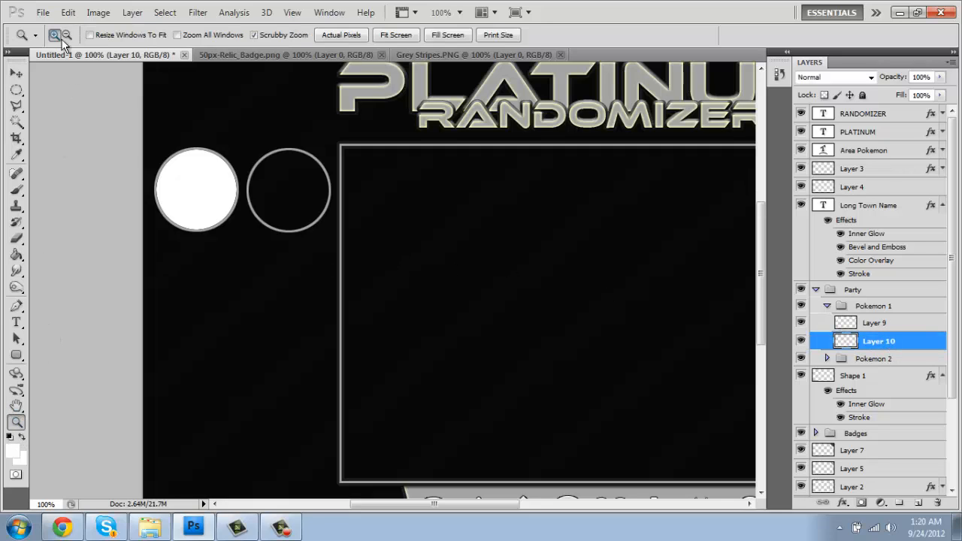
pyautogui.click(207, 205)
pyautogui.click(222, 215)
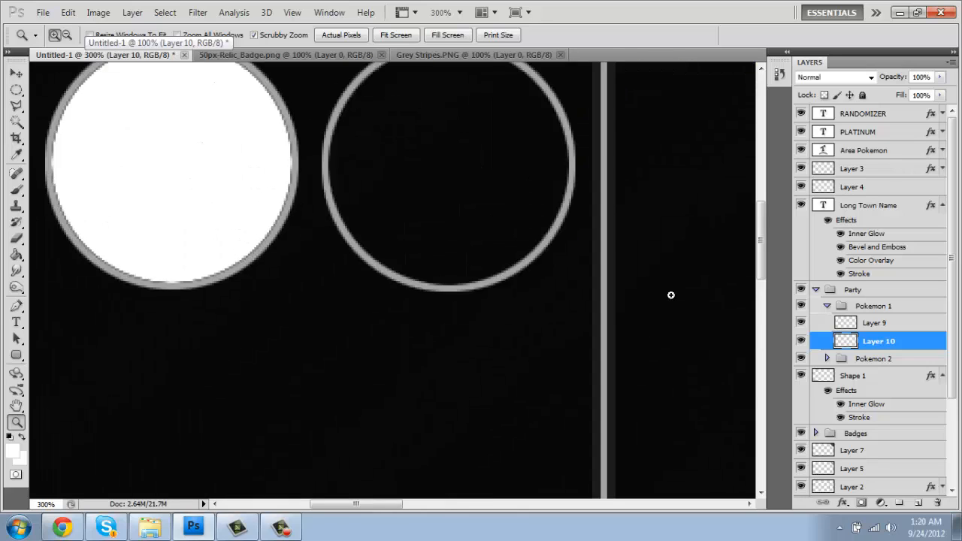
pyautogui.moveTo(761, 286); pyautogui.dragTo(762, 257)
pyautogui.hotkey('ctrl', 't')
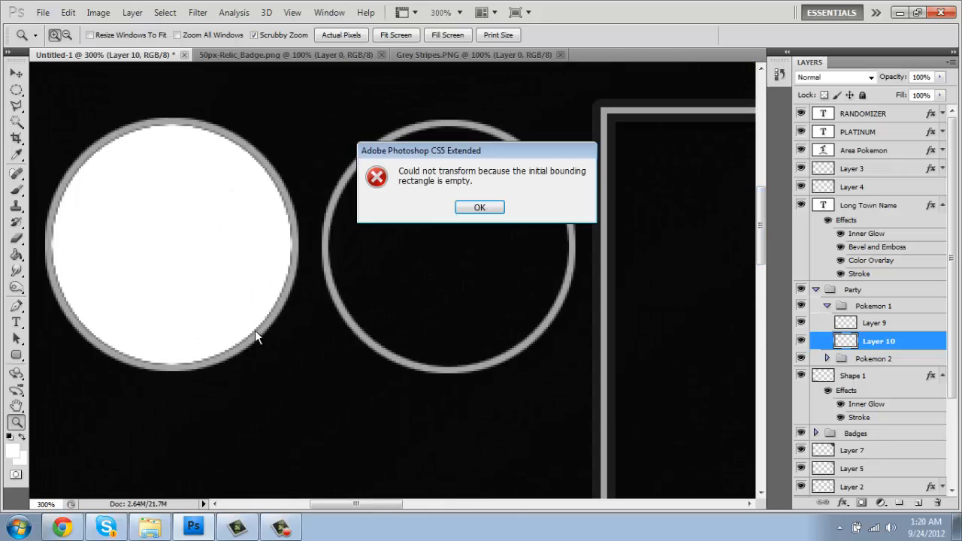
pyautogui.click(500, 206)
pyautogui.hotkey('ctrl', 't')
pyautogui.click(481, 209)
# Step: Try moving the filled circle on Layer 9 slightly sideways, and undo the move
pyautogui.click(900, 327)
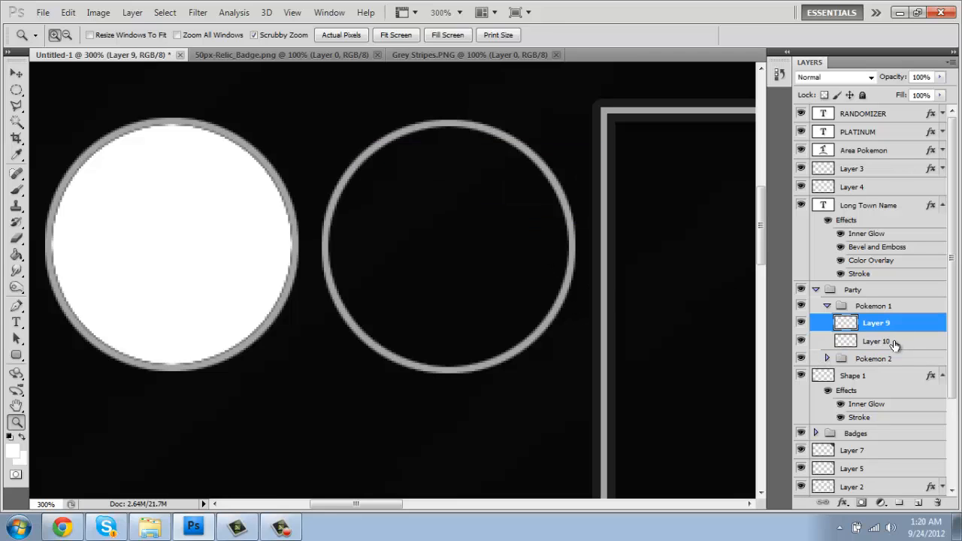
pyautogui.press('v')
pyautogui.moveTo(274, 252); pyautogui.dragTo(295, 248)
pyautogui.hotkey('ctrl', 'z')
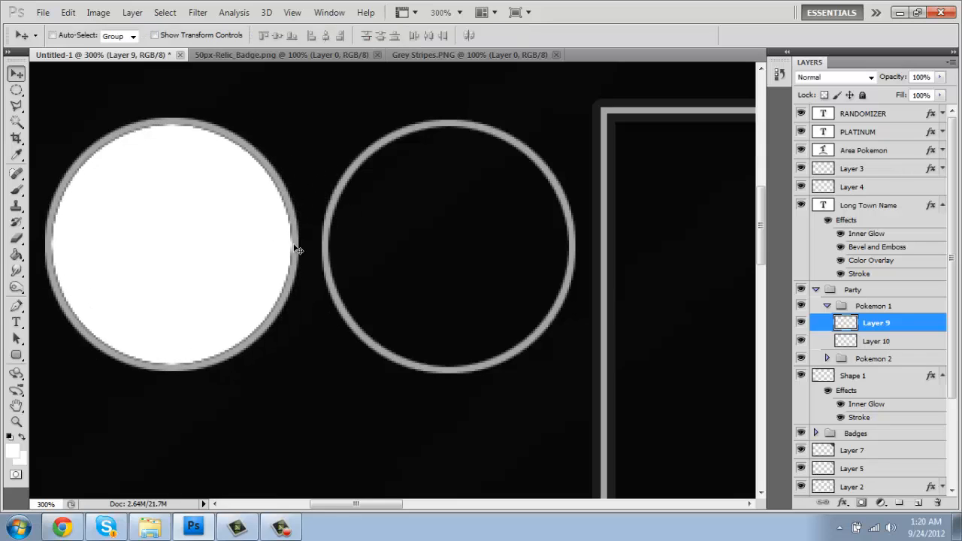
# Step: Undo the layer reordering, the deselection and the white fill on Layer 9
pyautogui.hotkey('ctrl', 'alt', 'z')
pyautogui.hotkey('ctrl', 'alt', 'z')
pyautogui.hotkey('ctrl', 'alt', 'z')
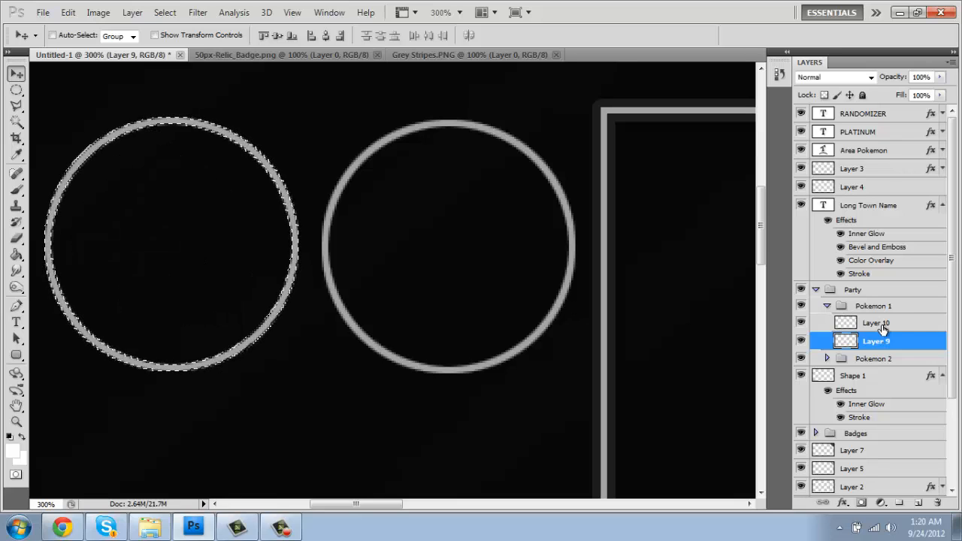
# Step: Fill the inverted selection on Layer 10 with white, covering everything except the first circle's ring, and deselect
pyautogui.hotkey('ctrl', 'alt', 'z')
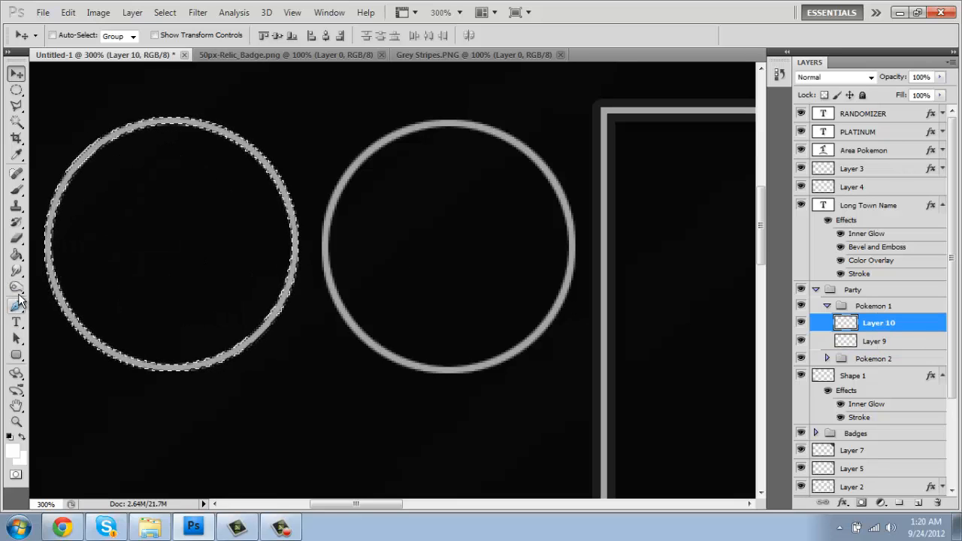
pyautogui.click(16, 255)
pyautogui.click(155, 243)
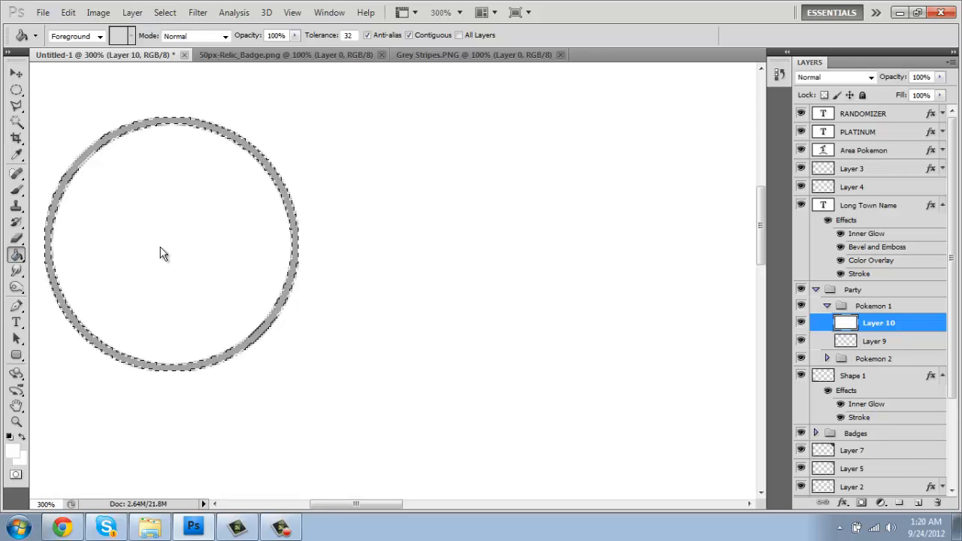
pyautogui.click(16, 423)
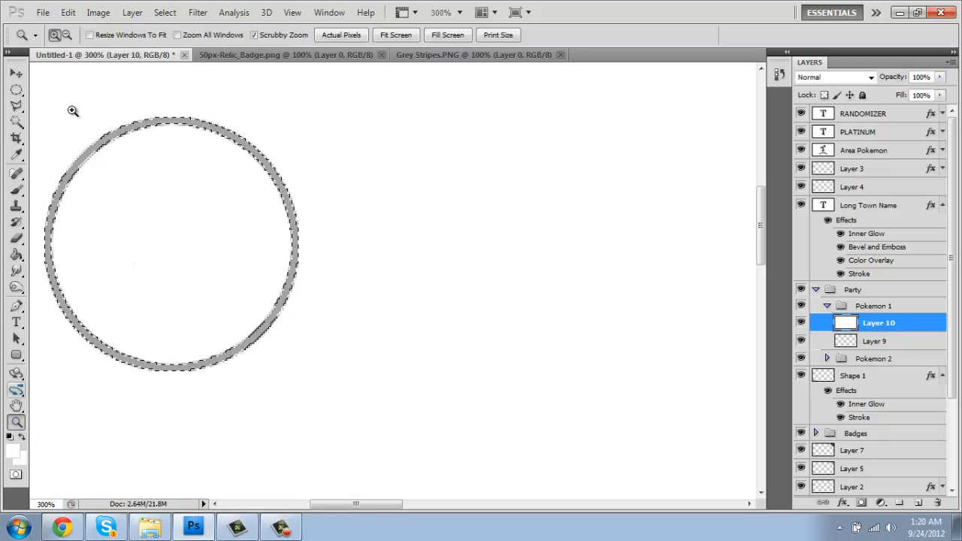
pyautogui.click(68, 38)
pyautogui.click(241, 228)
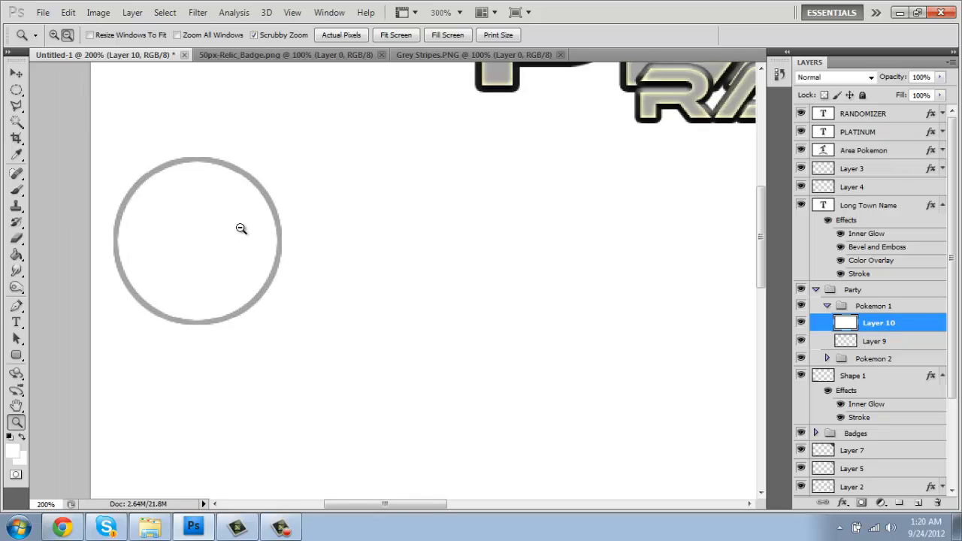
pyautogui.click(240, 227)
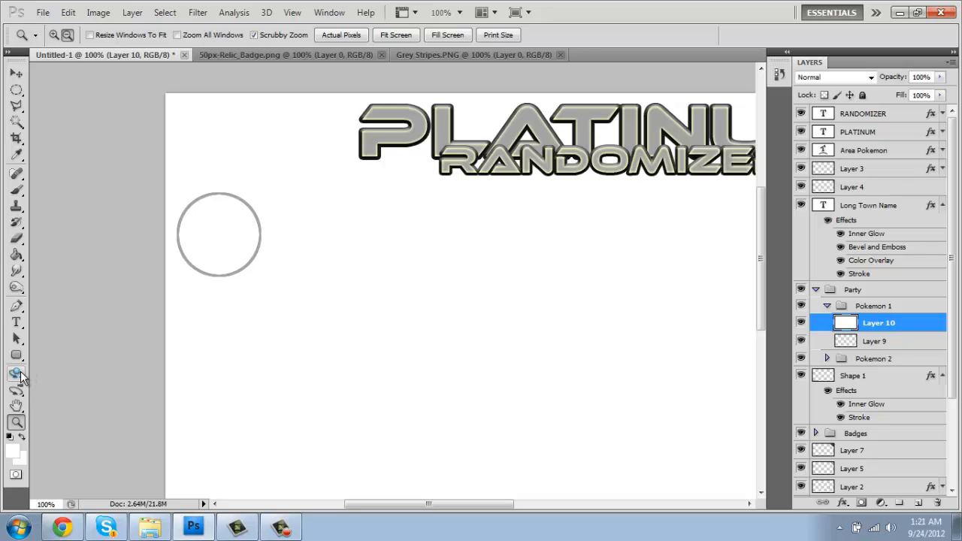
# Step: Set the Eraser size to 145 px and erase Layer 10's white over the title and the canvas's right side
pyautogui.click(17, 239)
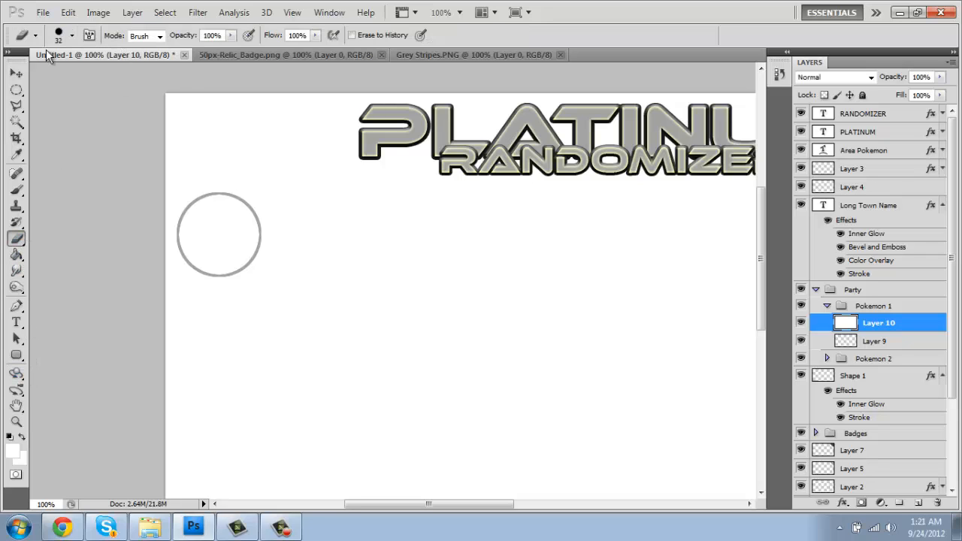
pyautogui.click(74, 38)
pyautogui.click(109, 77)
pyautogui.moveTo(323, 145)
pyautogui.mouseDown()
pyautogui.moveTo(585, 162)
pyautogui.moveTo(606, 156)
pyautogui.moveTo(521, 105)
pyautogui.moveTo(588, 119)
pyautogui.moveTo(722, 114)
pyautogui.moveTo(672, 234)
pyautogui.moveTo(684, 388)
pyautogui.moveTo(803, 233)
pyautogui.moveTo(793, 233)
pyautogui.moveTo(649, 444)
pyautogui.mouseUp()
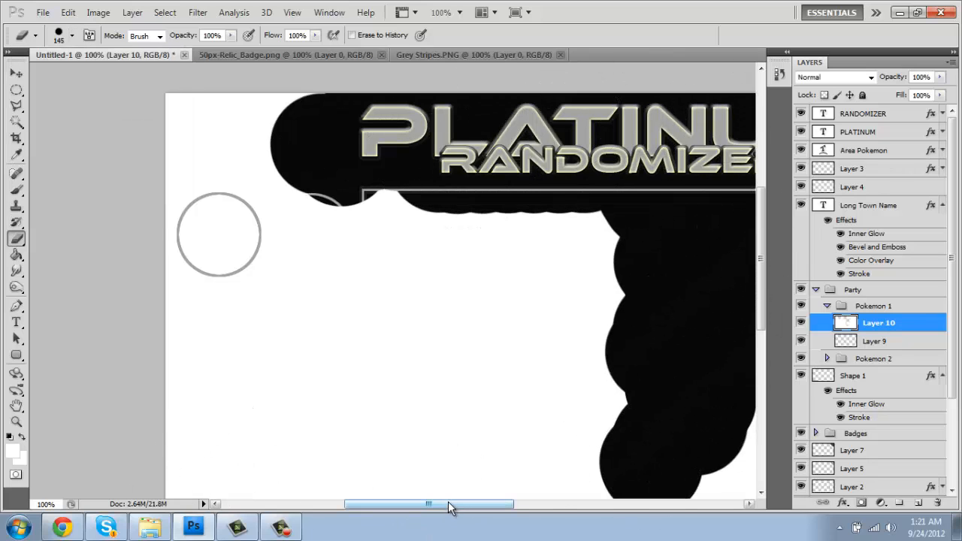
pyautogui.moveTo(429, 504); pyautogui.dragTo(538, 503)
pyautogui.moveTo(324, 375)
pyautogui.mouseDown()
pyautogui.moveTo(473, 316)
pyautogui.moveTo(540, 279)
pyautogui.moveTo(528, 300)
pyautogui.moveTo(579, 294)
pyautogui.moveTo(536, 224)
pyautogui.moveTo(605, 138)
pyautogui.moveTo(464, 187)
pyautogui.moveTo(472, 166)
pyautogui.moveTo(480, 191)
pyautogui.moveTo(479, 159)
pyautogui.moveTo(320, 257)
pyautogui.moveTo(302, 363)
pyautogui.moveTo(342, 194)
pyautogui.moveTo(389, 157)
pyautogui.moveTo(273, 126)
pyautogui.moveTo(413, 119)
pyautogui.moveTo(538, 203)
pyautogui.moveTo(608, 392)
pyautogui.moveTo(620, 396)
pyautogui.moveTo(534, 418)
pyautogui.moveTo(374, 381)
pyautogui.moveTo(379, 422)
pyautogui.moveTo(506, 445)
pyautogui.moveTo(432, 481)
pyautogui.moveTo(511, 492)
pyautogui.mouseUp()
# Step: Erase Layer 10's white across the lower canvas, the upper-left corner and the second circle, leaving a patch around the first circle
pyautogui.moveTo(760, 327); pyautogui.dragTo(760, 381)
pyautogui.moveTo(609, 397)
pyautogui.mouseDown()
pyautogui.moveTo(542, 408)
pyautogui.moveTo(58, 399)
pyautogui.moveTo(408, 333)
pyautogui.moveTo(26, 364)
pyautogui.mouseUp()
pyautogui.moveTo(586, 507); pyautogui.dragTo(462, 507)
pyautogui.moveTo(634, 449)
pyautogui.mouseDown()
pyautogui.moveTo(323, 404)
pyautogui.moveTo(220, 403)
pyautogui.moveTo(335, 332)
pyautogui.moveTo(311, 303)
pyautogui.moveTo(562, 231)
pyautogui.moveTo(600, 246)
pyautogui.moveTo(448, 321)
pyautogui.moveTo(555, 299)
pyautogui.moveTo(664, 140)
pyautogui.moveTo(644, 58)
pyautogui.moveTo(540, 149)
pyautogui.moveTo(490, 170)
pyautogui.moveTo(445, 167)
pyautogui.moveTo(627, 197)
pyautogui.moveTo(429, 196)
pyautogui.moveTo(345, 160)
pyautogui.moveTo(251, 199)
pyautogui.moveTo(241, 293)
pyautogui.mouseUp()
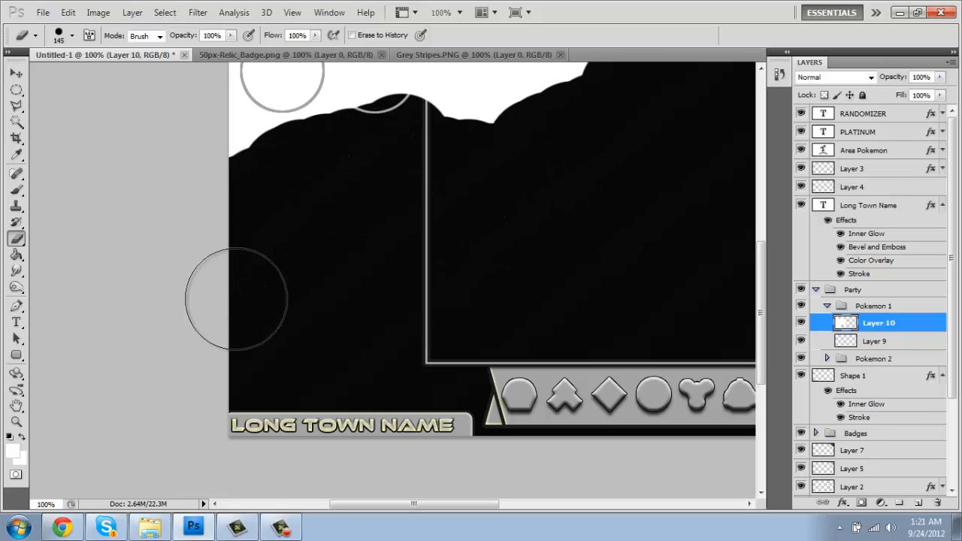
pyautogui.scroll(5, 758, 293)
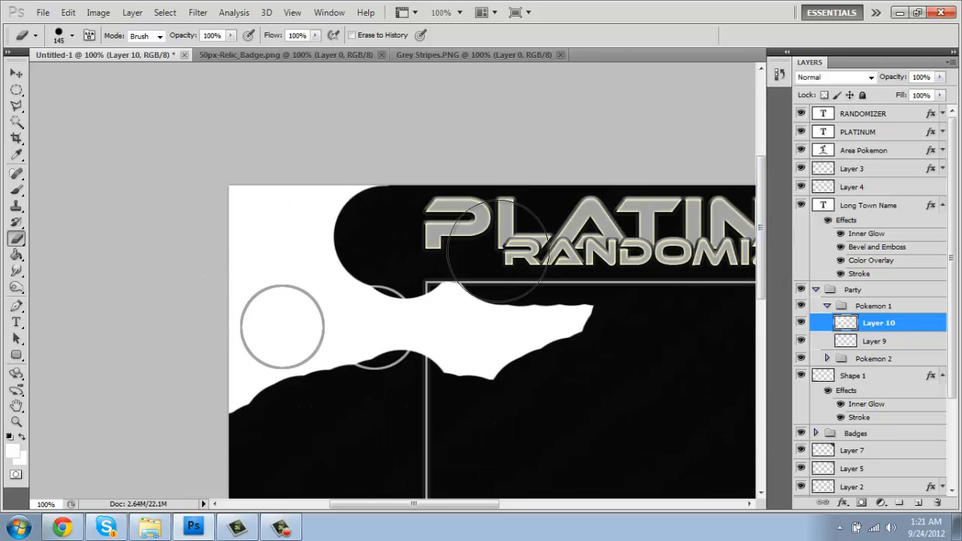
pyautogui.moveTo(409, 295)
pyautogui.mouseDown()
pyautogui.moveTo(589, 332)
pyautogui.moveTo(555, 269)
pyautogui.moveTo(402, 158)
pyautogui.moveTo(278, 140)
pyautogui.moveTo(268, 165)
pyautogui.moveTo(283, 192)
pyautogui.moveTo(237, 214)
pyautogui.moveTo(277, 196)
pyautogui.moveTo(338, 211)
pyautogui.moveTo(376, 243)
pyautogui.moveTo(403, 284)
pyautogui.moveTo(406, 314)
pyautogui.moveTo(383, 376)
pyautogui.moveTo(342, 450)
pyautogui.moveTo(225, 459)
pyautogui.moveTo(223, 432)
pyautogui.moveTo(243, 423)
pyautogui.moveTo(223, 422)
pyautogui.moveTo(165, 371)
pyautogui.moveTo(186, 265)
pyautogui.moveTo(245, 221)
pyautogui.moveTo(297, 216)
pyautogui.moveTo(341, 220)
pyautogui.moveTo(379, 270)
pyautogui.moveTo(406, 336)
pyautogui.moveTo(379, 369)
pyautogui.mouseUp()
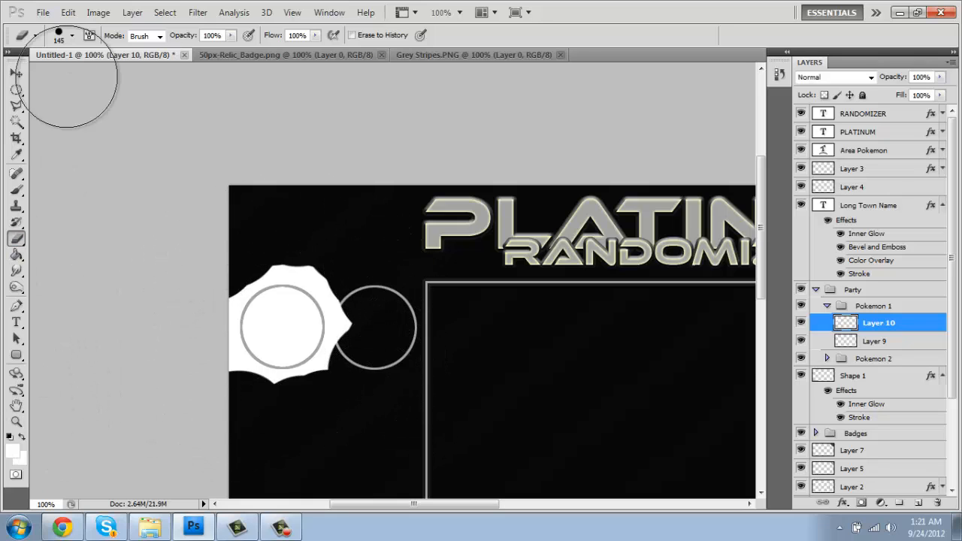
# Step: Reduce the Eraser size to 29 px for detailed erasing around the first circle
pyautogui.click(73, 36)
pyautogui.moveTo(45, 79); pyautogui.dragTo(42, 77)
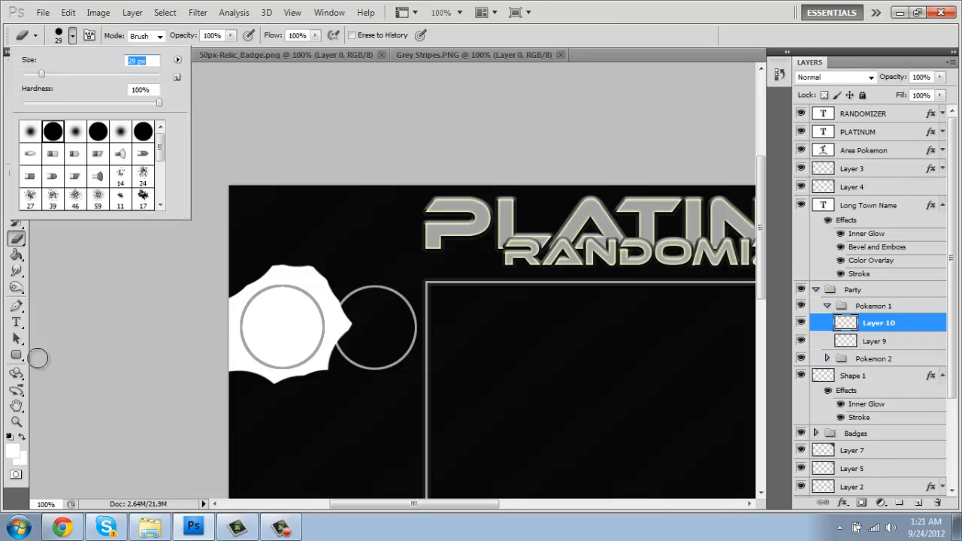
pyautogui.click(15, 422)
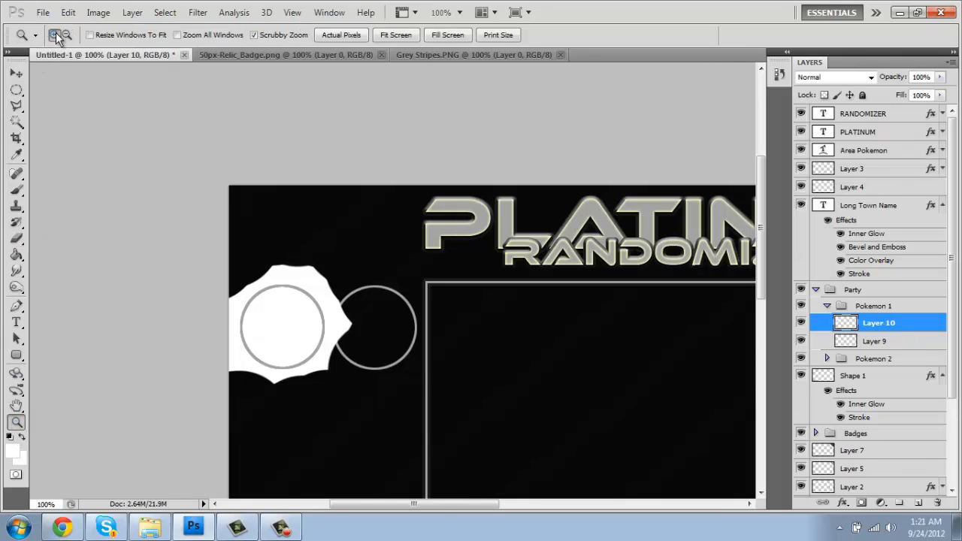
pyautogui.click(315, 316)
pyautogui.click(288, 272)
pyautogui.click(288, 272)
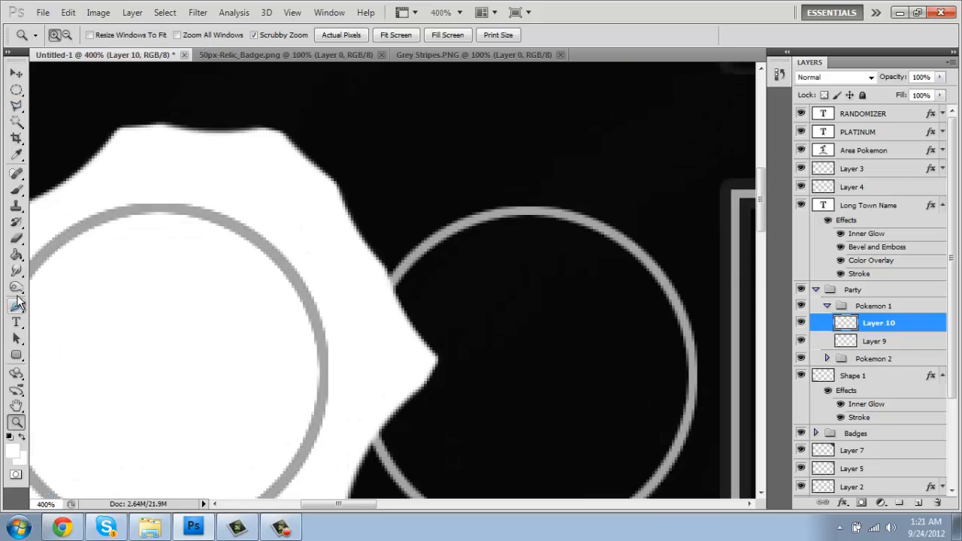
pyautogui.click(16, 239)
# Step: Try erasing the white outside the first circle along its upper-right edge with the 29 px Eraser
pyautogui.moveTo(250, 190)
pyautogui.mouseDown()
pyautogui.moveTo(322, 240)
pyautogui.moveTo(368, 372)
pyautogui.moveTo(364, 438)
pyautogui.moveTo(384, 415)
pyautogui.moveTo(396, 279)
pyautogui.moveTo(349, 197)
pyautogui.moveTo(258, 139)
pyautogui.moveTo(159, 129)
pyautogui.moveTo(90, 144)
pyautogui.moveTo(72, 170)
pyautogui.moveTo(98, 190)
pyautogui.moveTo(104, 178)
pyautogui.moveTo(169, 171)
pyautogui.mouseUp()
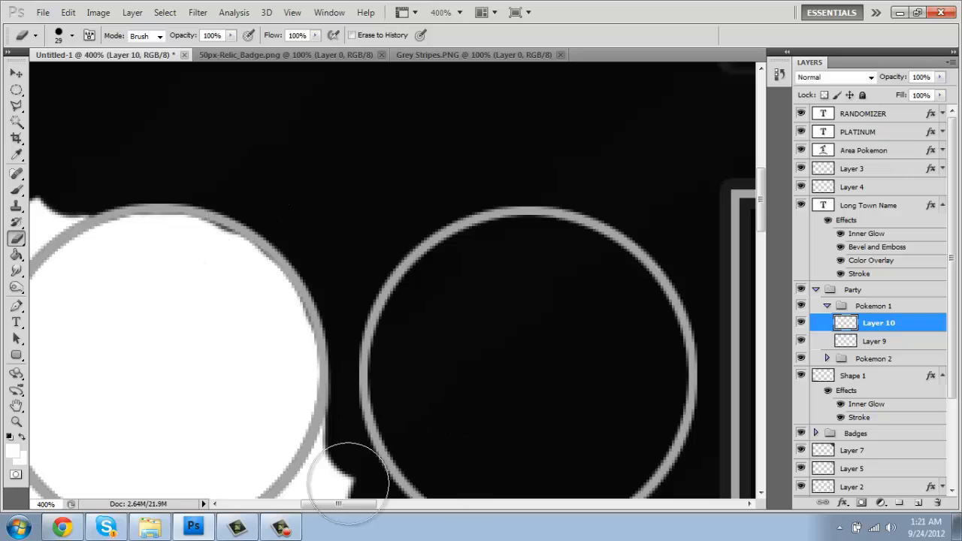
pyautogui.moveTo(337, 503); pyautogui.dragTo(287, 506)
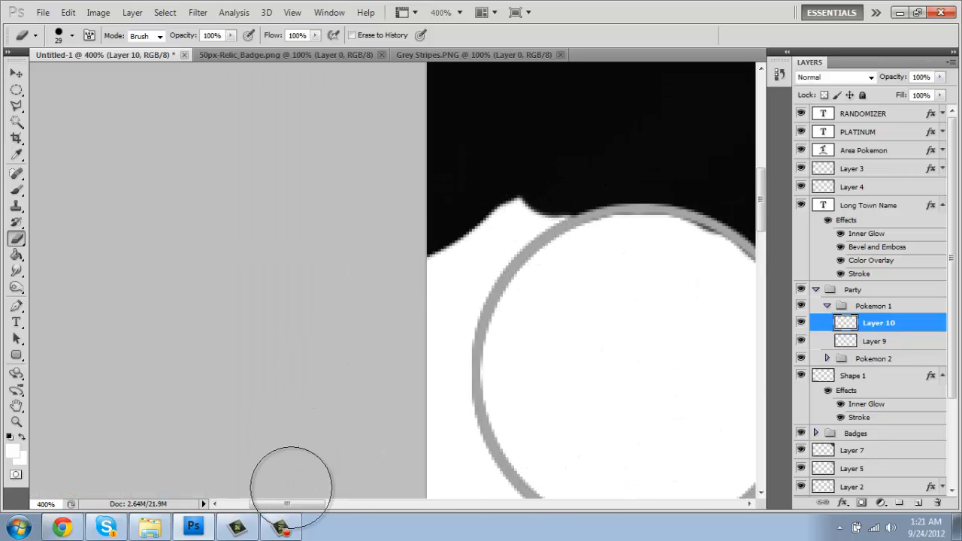
pyautogui.moveTo(299, 505); pyautogui.dragTo(337, 505)
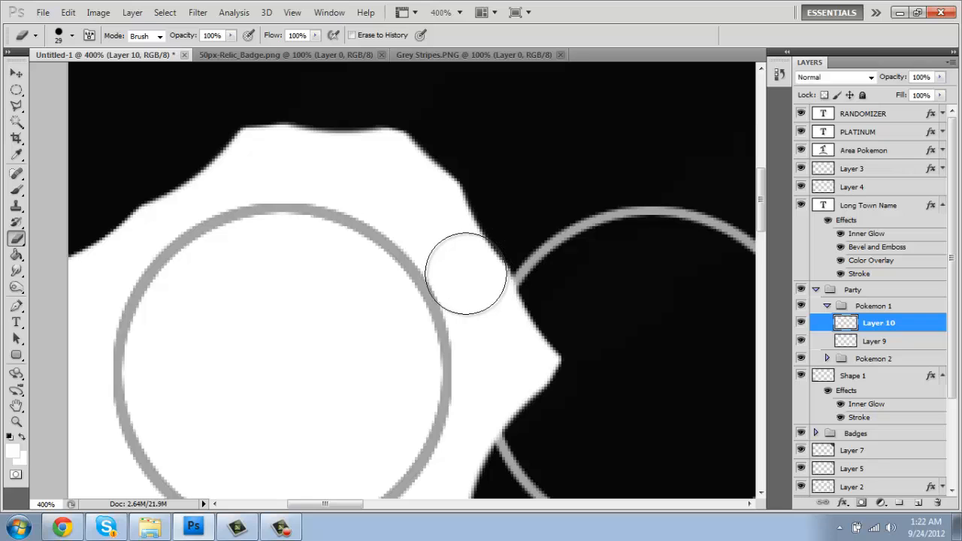
# Step: Erase Layer 10's white outside the first circle along its right, upper and left edges, including the stray remnants above it
pyautogui.moveTo(468, 276)
pyautogui.mouseDown()
pyautogui.moveTo(500, 430)
pyautogui.moveTo(537, 322)
pyautogui.moveTo(461, 189)
pyautogui.moveTo(565, 391)
pyautogui.mouseUp()
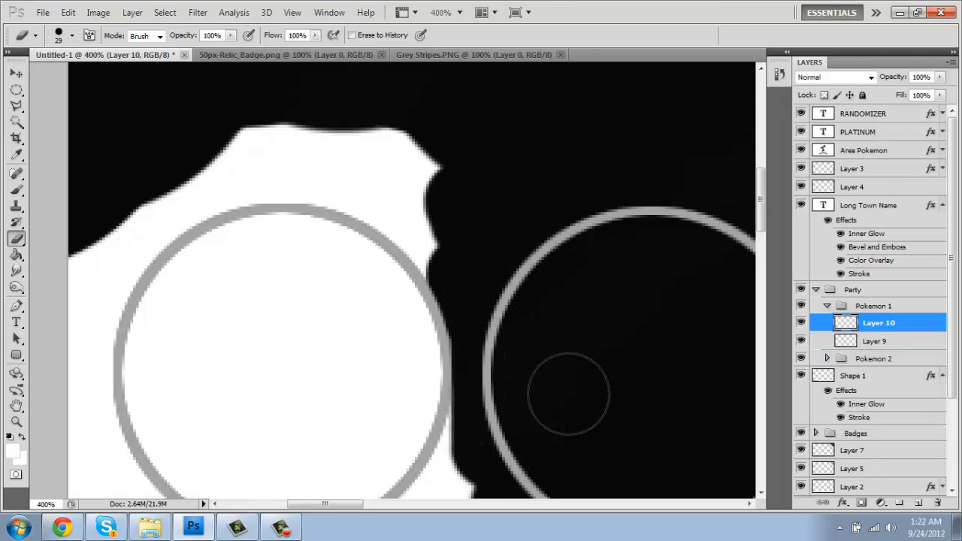
pyautogui.moveTo(401, 187)
pyautogui.mouseDown()
pyautogui.moveTo(448, 245)
pyautogui.moveTo(413, 183)
pyautogui.moveTo(382, 186)
pyautogui.moveTo(312, 166)
pyautogui.moveTo(194, 179)
pyautogui.moveTo(145, 198)
pyautogui.moveTo(151, 211)
pyautogui.moveTo(112, 241)
pyautogui.moveTo(78, 344)
pyautogui.moveTo(75, 408)
pyautogui.moveTo(111, 489)
pyautogui.moveTo(114, 477)
pyautogui.moveTo(111, 493)
pyautogui.mouseUp()
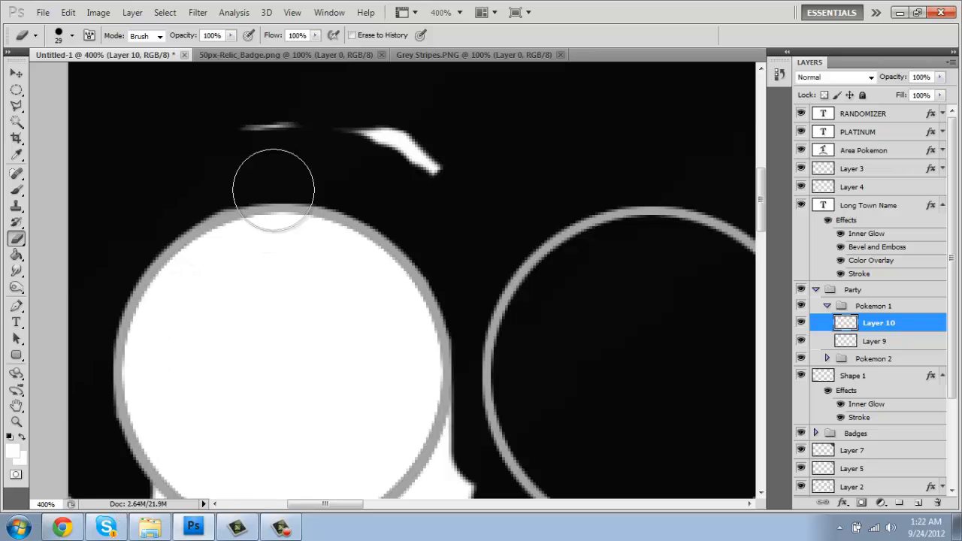
pyautogui.moveTo(218, 125); pyautogui.dragTo(275, 128)
pyautogui.moveTo(416, 138); pyautogui.dragTo(446, 146)
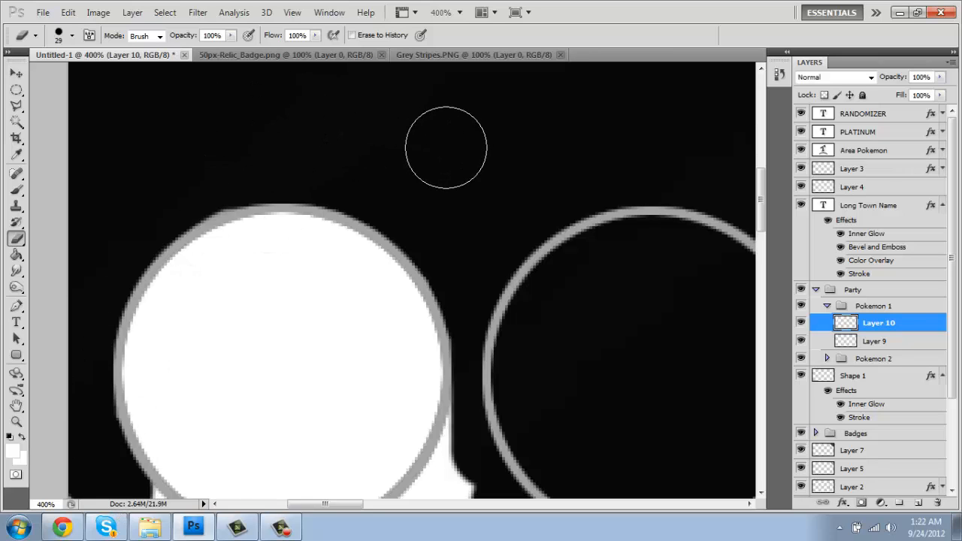
# Step: Erase Layer 10's remaining white outside the lower half of the first circle's ring
pyautogui.click(761, 270)
pyautogui.moveTo(769, 239); pyautogui.dragTo(770, 250)
pyautogui.moveTo(477, 115)
pyautogui.mouseDown()
pyautogui.moveTo(452, 166)
pyautogui.moveTo(437, 170)
pyautogui.moveTo(413, 200)
pyautogui.moveTo(338, 238)
pyautogui.moveTo(289, 248)
pyautogui.moveTo(211, 244)
pyautogui.moveTo(137, 189)
pyautogui.moveTo(141, 203)
pyautogui.moveTo(130, 179)
pyautogui.moveTo(193, 225)
pyautogui.moveTo(289, 246)
pyautogui.moveTo(417, 245)
pyautogui.moveTo(504, 215)
pyautogui.moveTo(423, 264)
pyautogui.moveTo(193, 242)
pyautogui.moveTo(60, 155)
pyautogui.mouseUp()
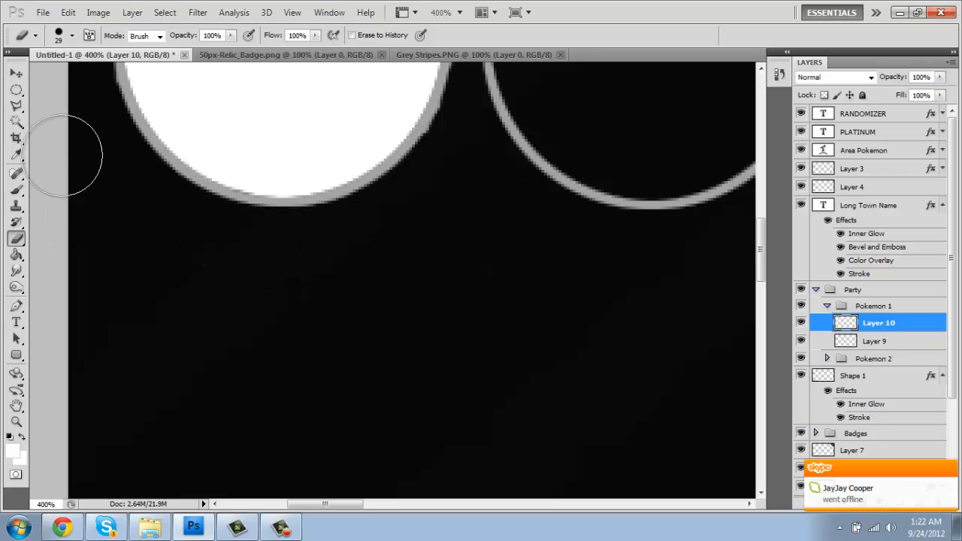
# Step: Clean up the leftover white along the first ring's outer edge on Layer 10 with the 29 px Eraser
pyautogui.click(20, 420)
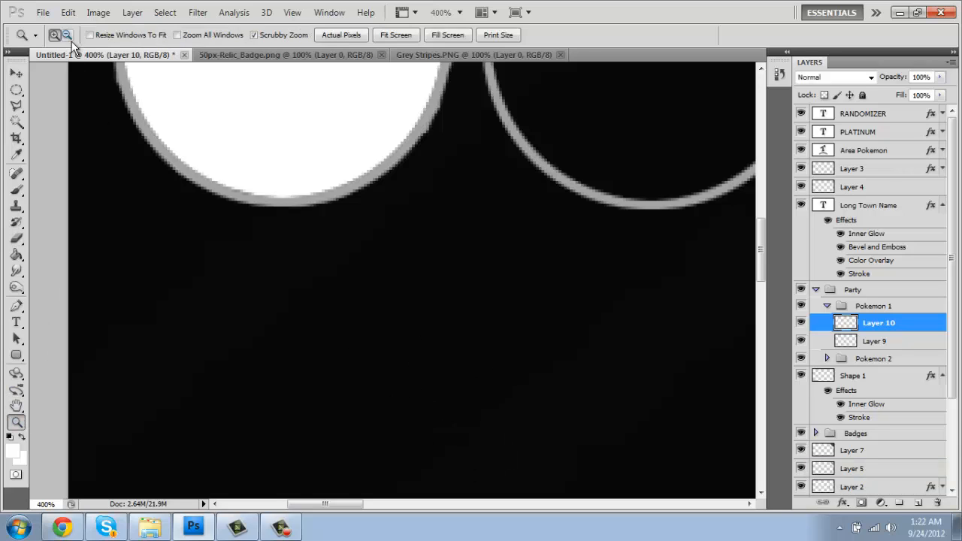
pyautogui.keyDown('alt'); pyautogui.click(434, 218); pyautogui.keyUp('alt')
pyautogui.keyDown('alt'); pyautogui.click(449, 217); pyautogui.keyUp('alt')
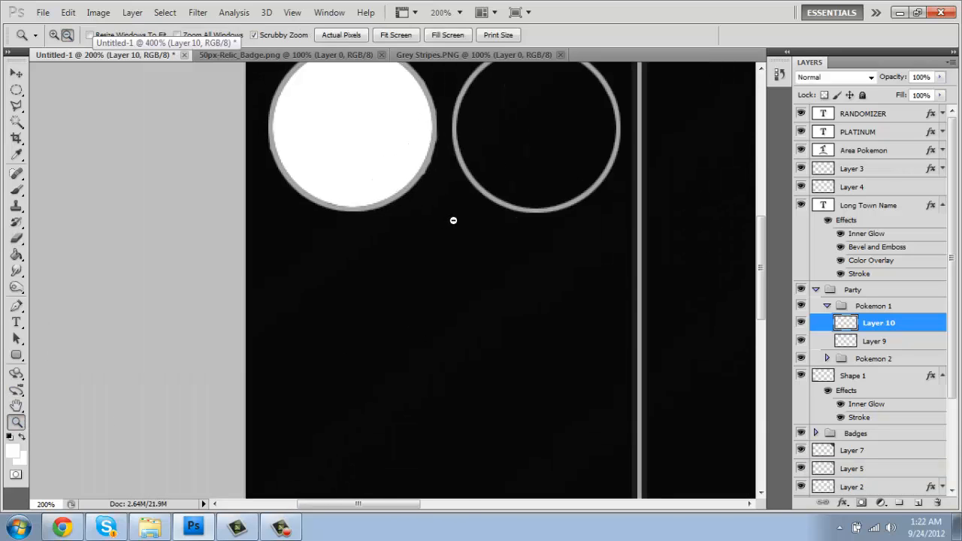
pyautogui.keyDown('alt'); pyautogui.click(453, 219); pyautogui.keyUp('alt')
pyautogui.moveTo(763, 249); pyautogui.dragTo(762, 237)
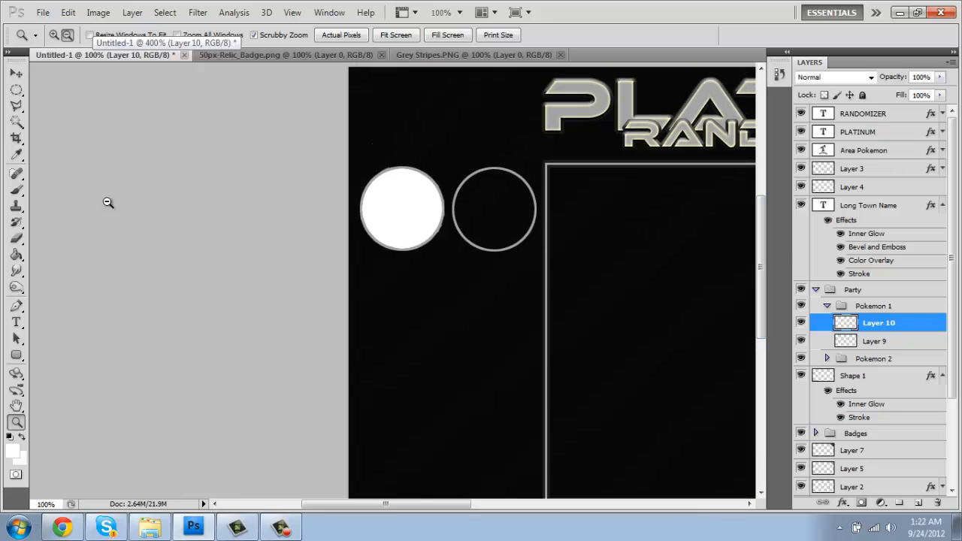
pyautogui.click(55, 35)
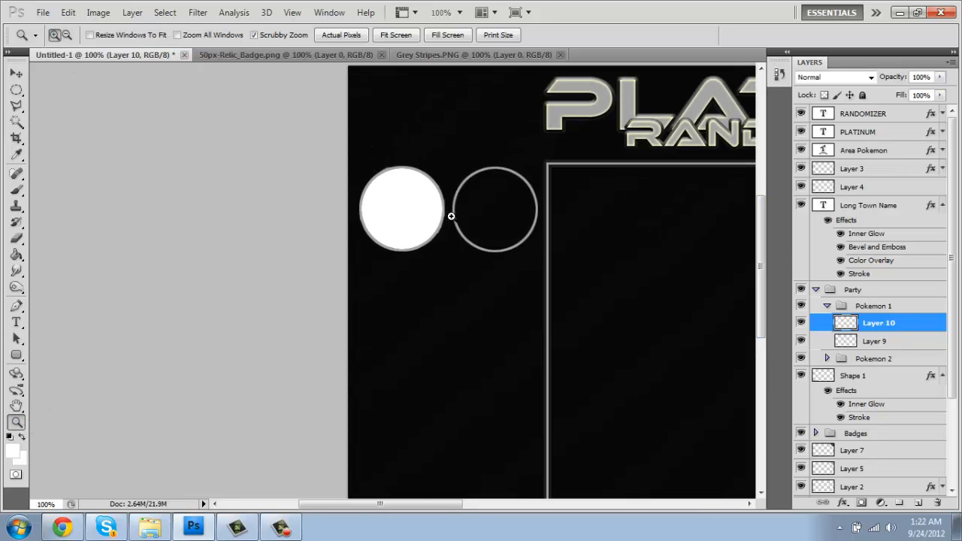
pyautogui.click(449, 218)
pyautogui.click(438, 198)
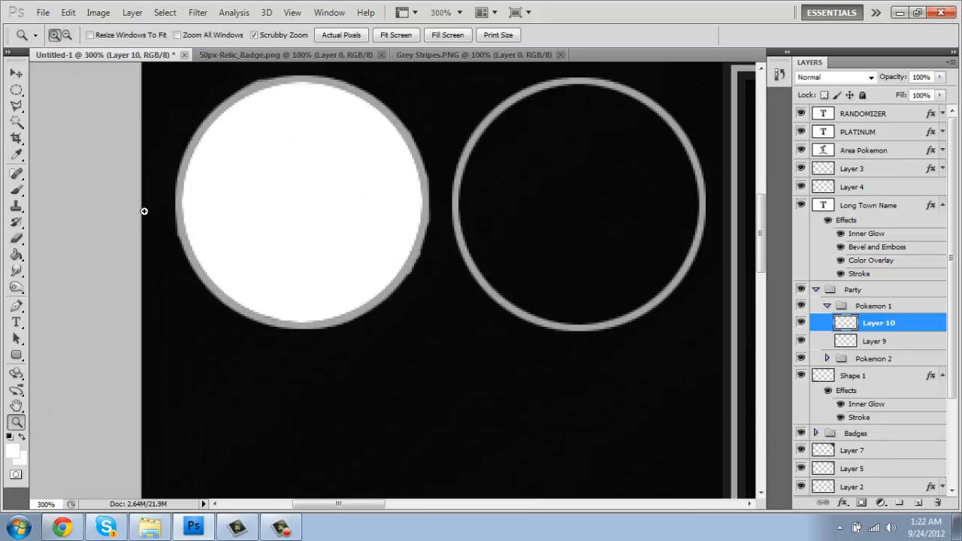
pyautogui.click(15, 239)
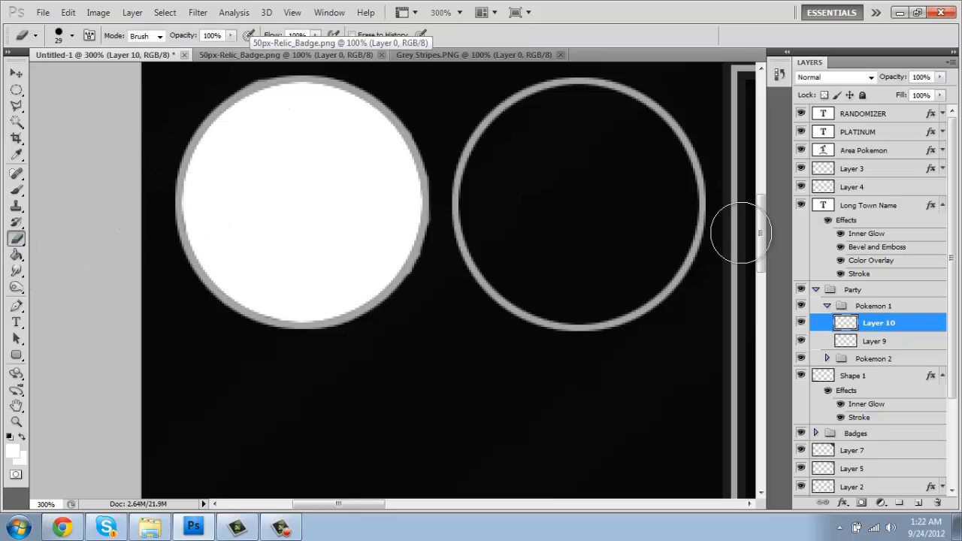
pyautogui.moveTo(755, 229); pyautogui.dragTo(761, 209)
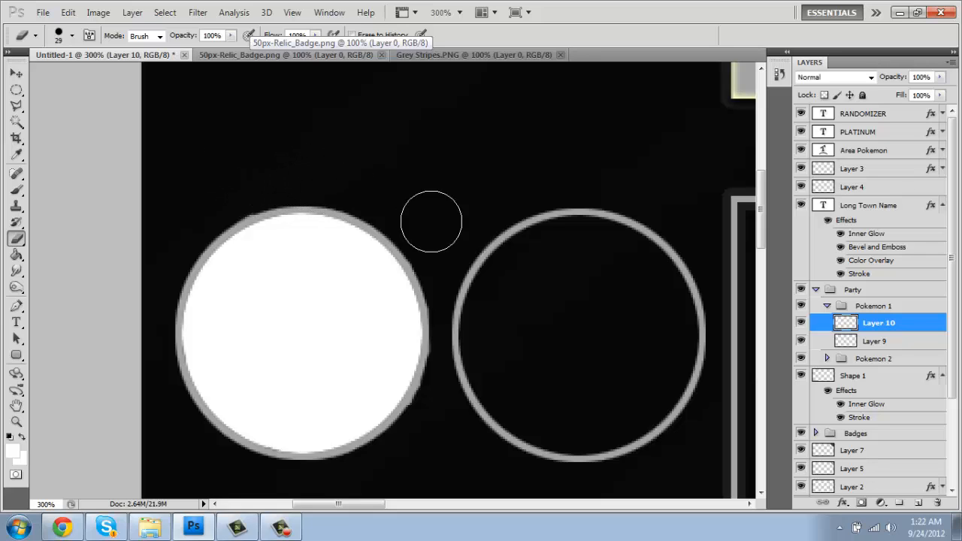
pyautogui.moveTo(439, 289); pyautogui.dragTo(453, 314)
pyautogui.hotkey('ctrl', 'z')
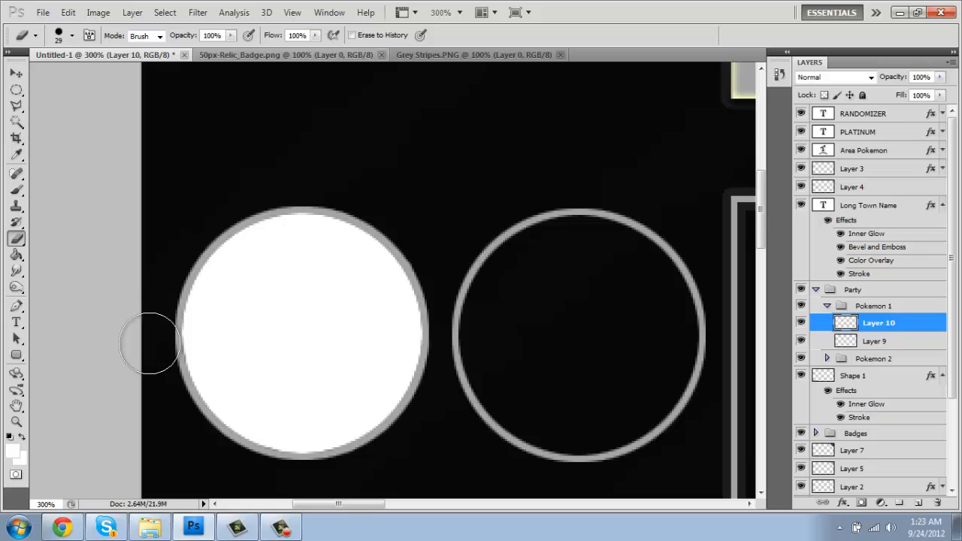
pyautogui.moveTo(437, 260); pyautogui.dragTo(458, 341)
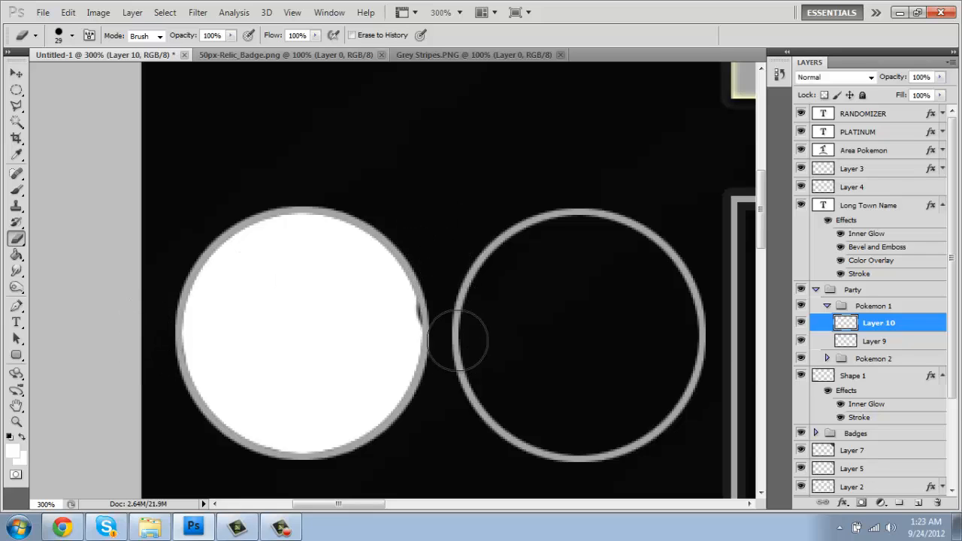
# Step: Duplicate the ring layer, Layer 9 copy, inside the Pokemon 2 group
pyautogui.click(894, 345)
pyautogui.click(889, 378)
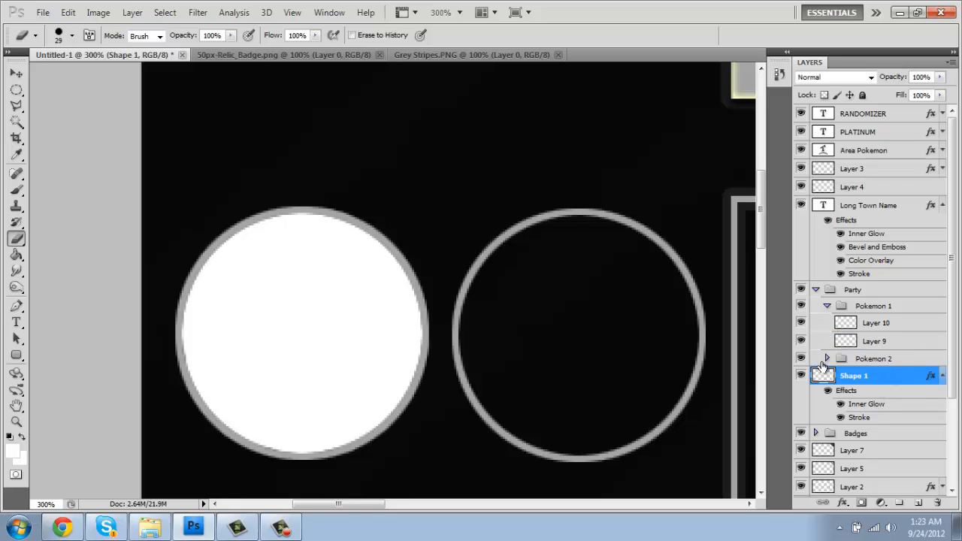
pyautogui.click(826, 359)
pyautogui.click(883, 377)
pyautogui.hotkey('ctrl', 'j')
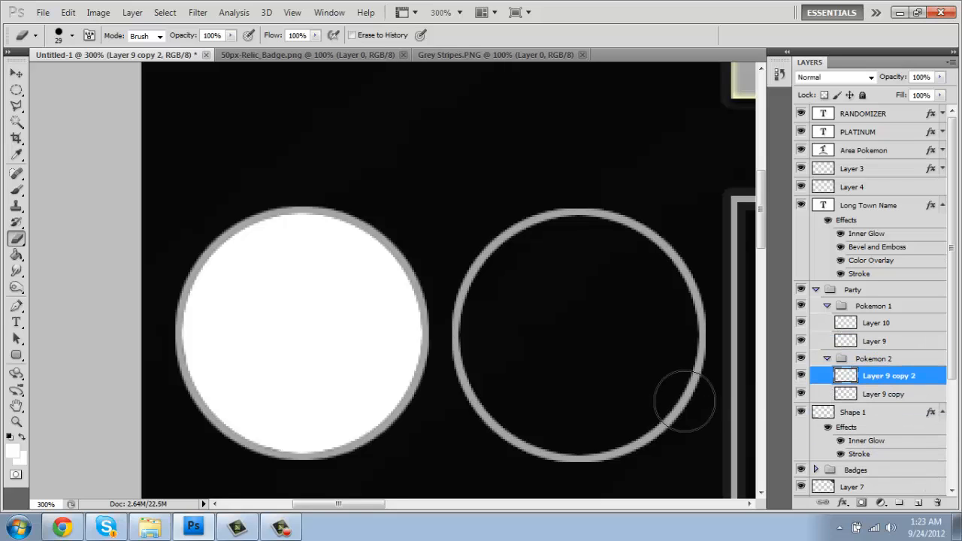
# Step: Move the duplicated ring onto the white-filled first circle, aligned with its existing ring
pyautogui.press('v')
pyautogui.press('Left')
pyautogui.press('Left')
pyautogui.press('Left')
pyautogui.press('Left')
pyautogui.moveTo(513, 338); pyautogui.dragTo(346, 334)
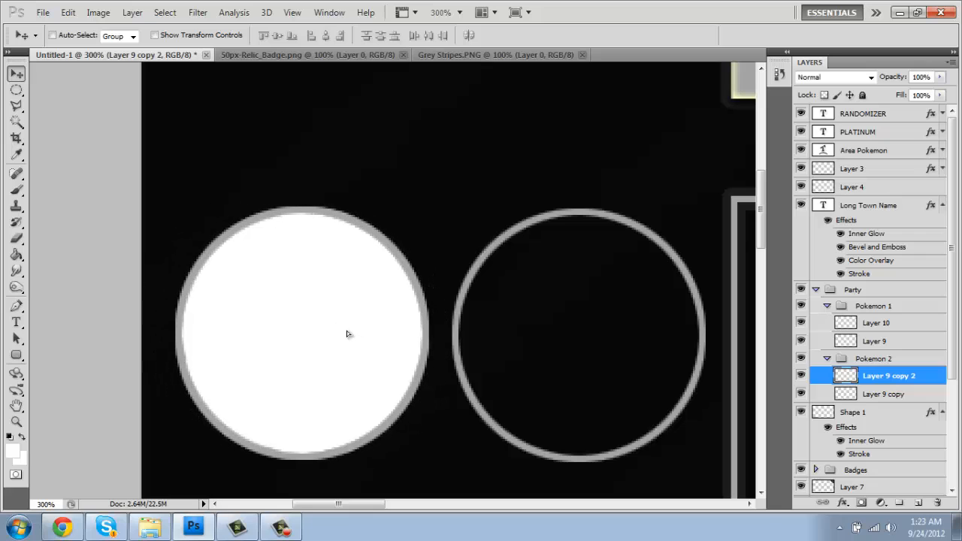
# Step: Delete the original ring Layer 9 and place Layer 9 copy 2 above Layer 10 in the Pokemon 1 group
pyautogui.click(874, 341)
pyautogui.press('Delete')
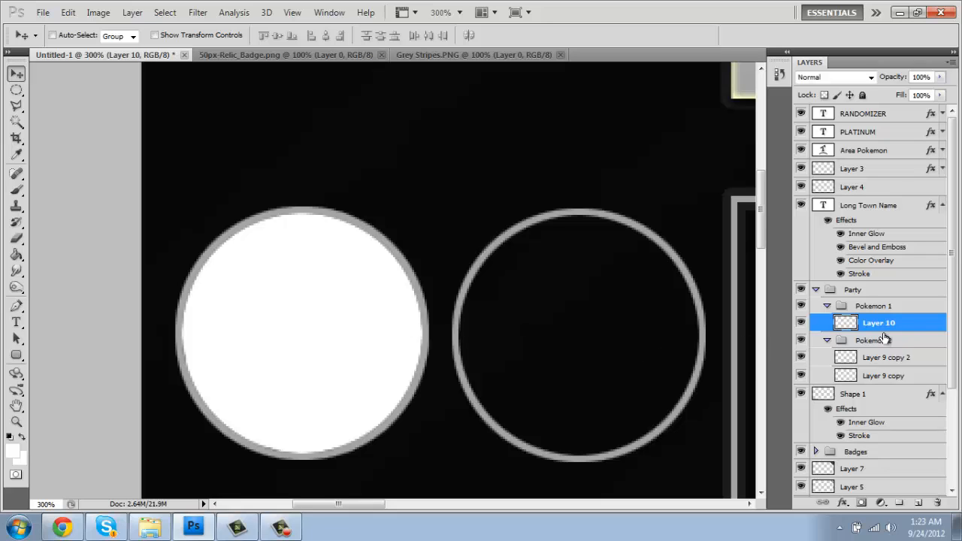
pyautogui.moveTo(893, 351); pyautogui.dragTo(878, 332)
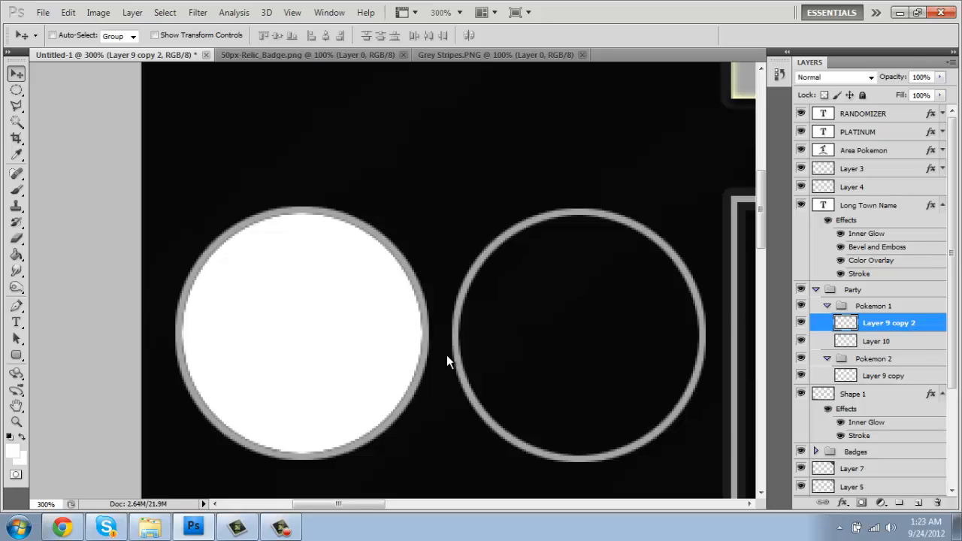
# Step: Set the Brush size to 7 px and try painting white along the first ring's upper-left inner edge on Layer 9 copy 2
pyautogui.click(17, 422)
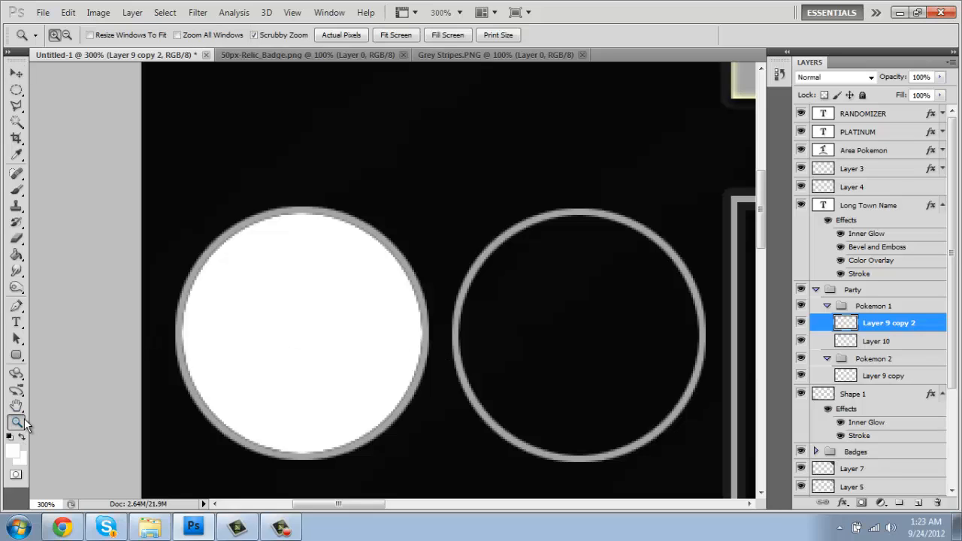
pyautogui.click(248, 296)
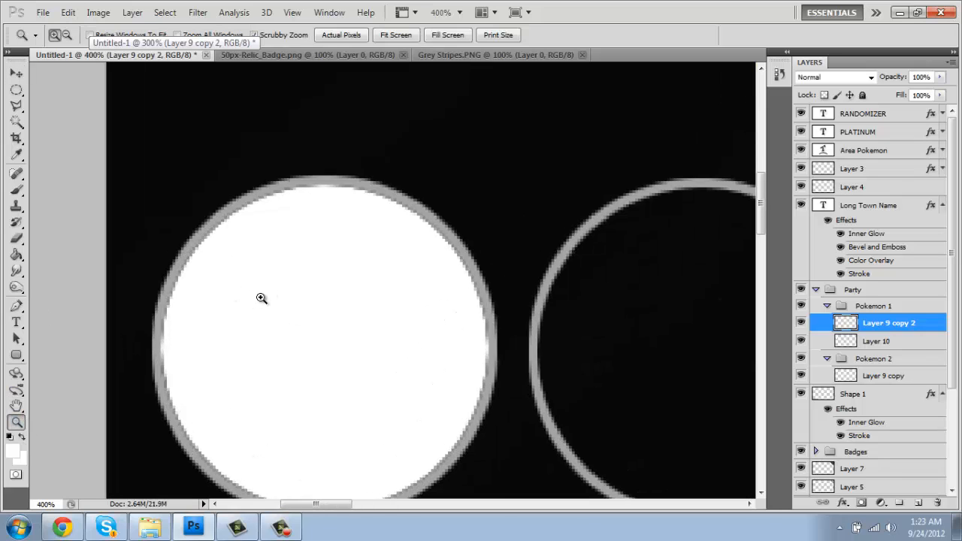
pyautogui.click(260, 300)
pyautogui.click(18, 191)
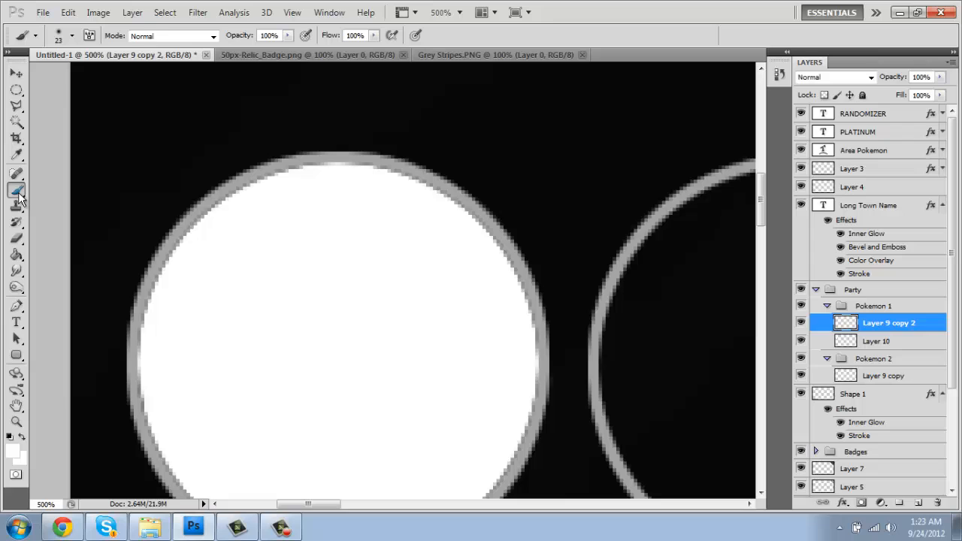
pyautogui.click(73, 36)
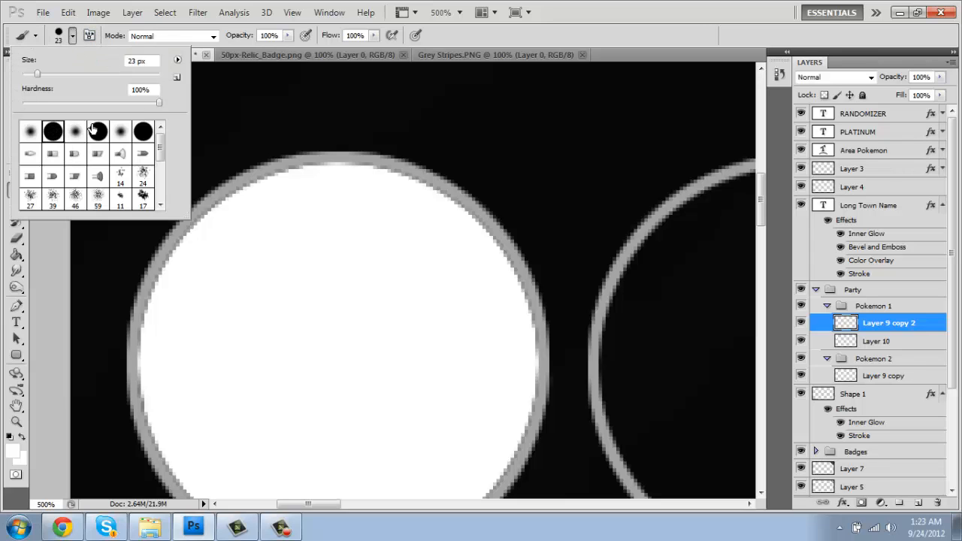
pyautogui.click(471, 60)
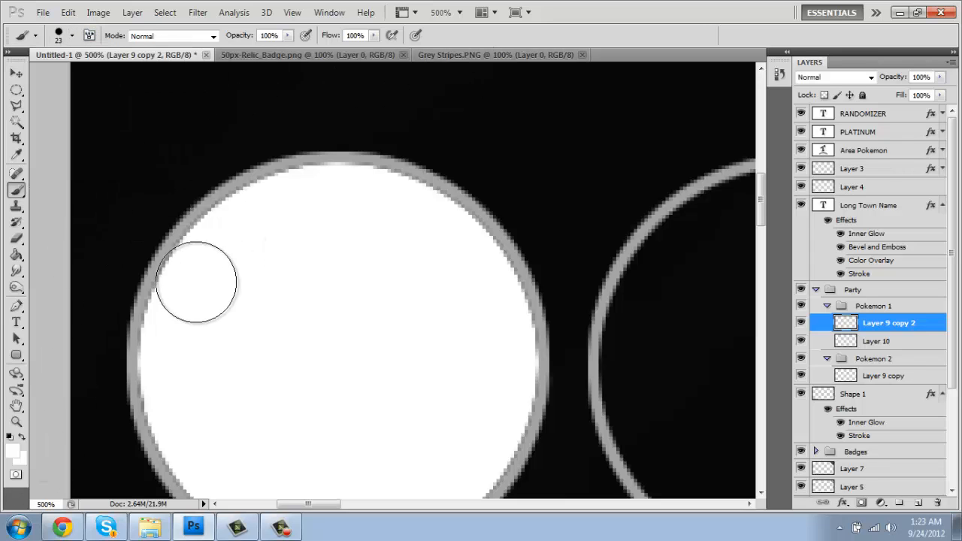
pyautogui.click(72, 36)
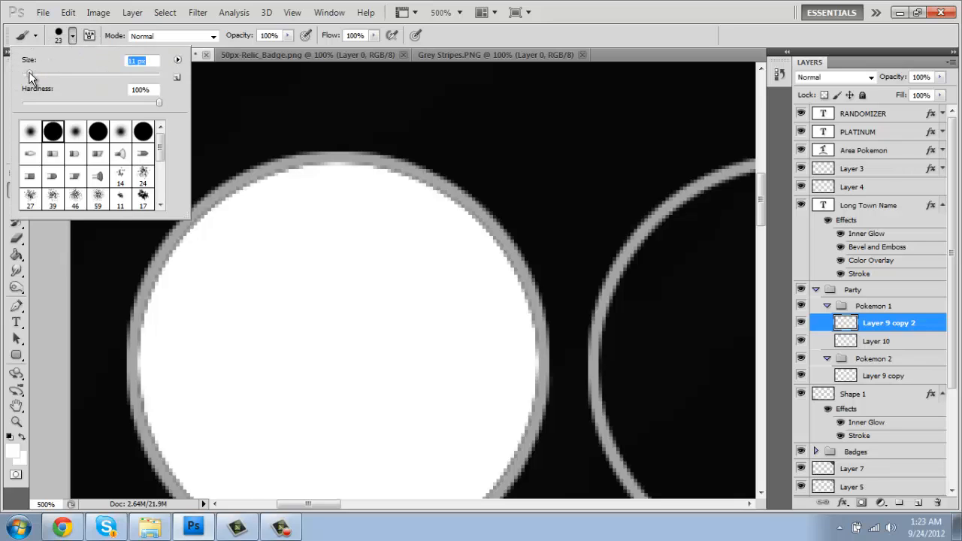
pyautogui.click(208, 213)
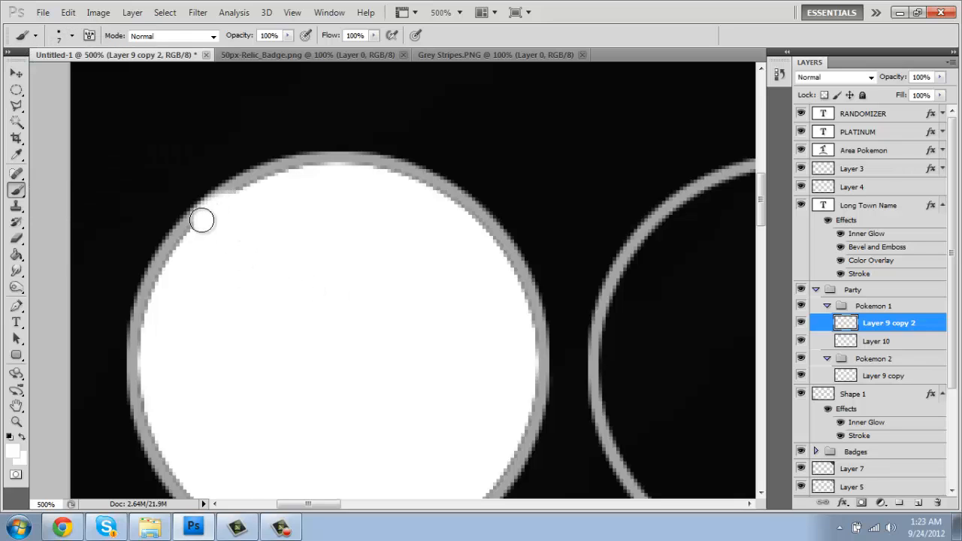
# Step: Paint white on Layer 10 to close the gaps between the fill and the first ring's inner edge
pyautogui.click(876, 342)
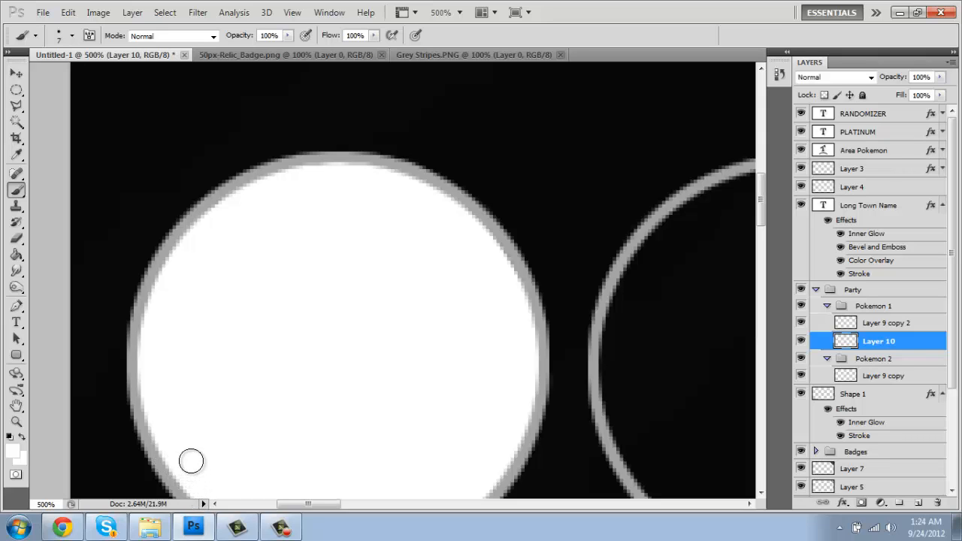
pyautogui.moveTo(761, 202); pyautogui.dragTo(762, 224)
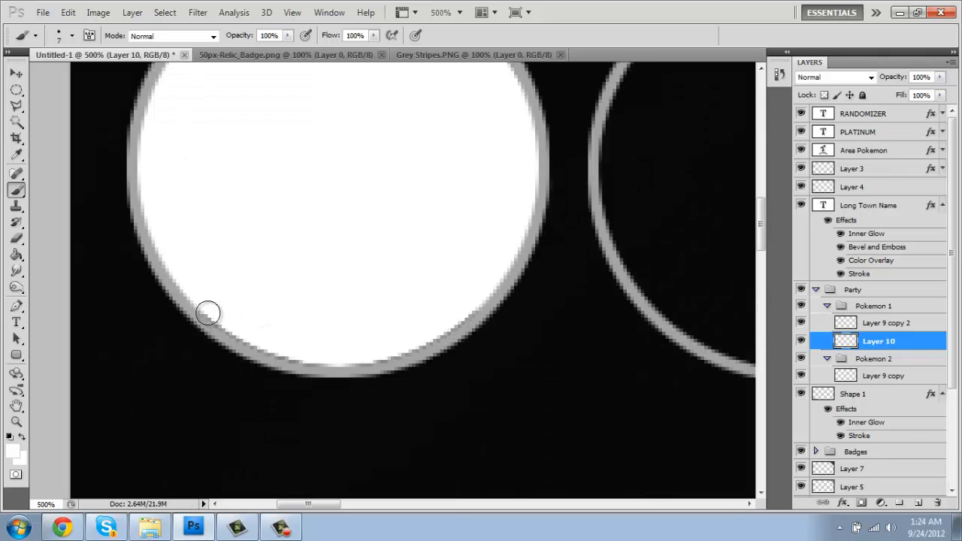
pyautogui.moveTo(229, 323)
pyautogui.mouseDown()
pyautogui.moveTo(311, 362)
pyautogui.moveTo(389, 362)
pyautogui.moveTo(421, 346)
pyautogui.mouseUp()
pyautogui.hotkey('ctrl', 'z')
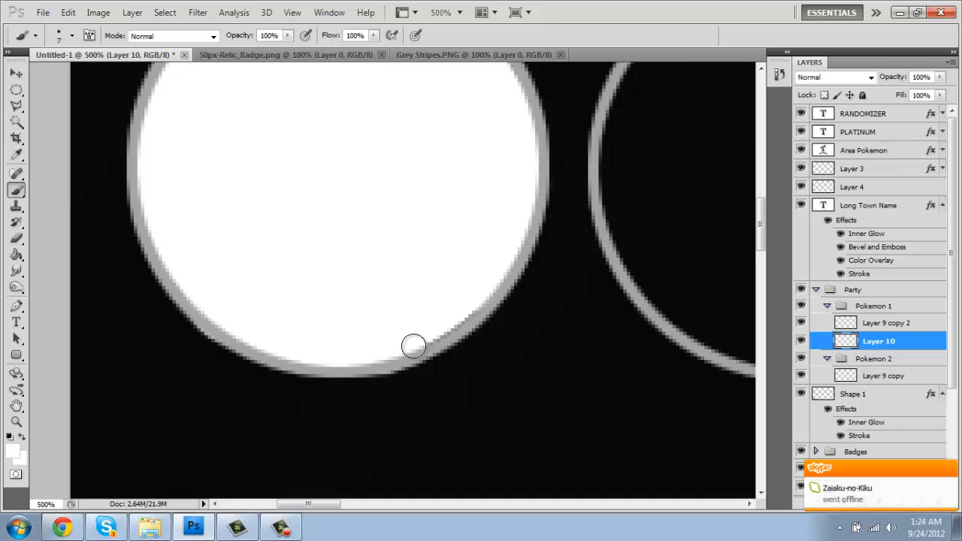
pyautogui.click(18, 239)
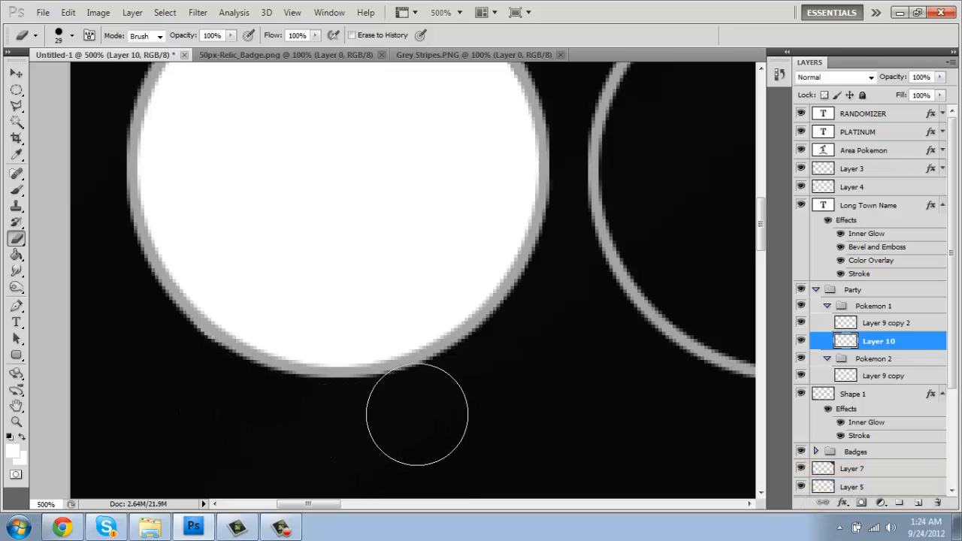
# Step: Start opening a file and browse to the Pokemon folder on the Desktop
pyautogui.click(15, 424)
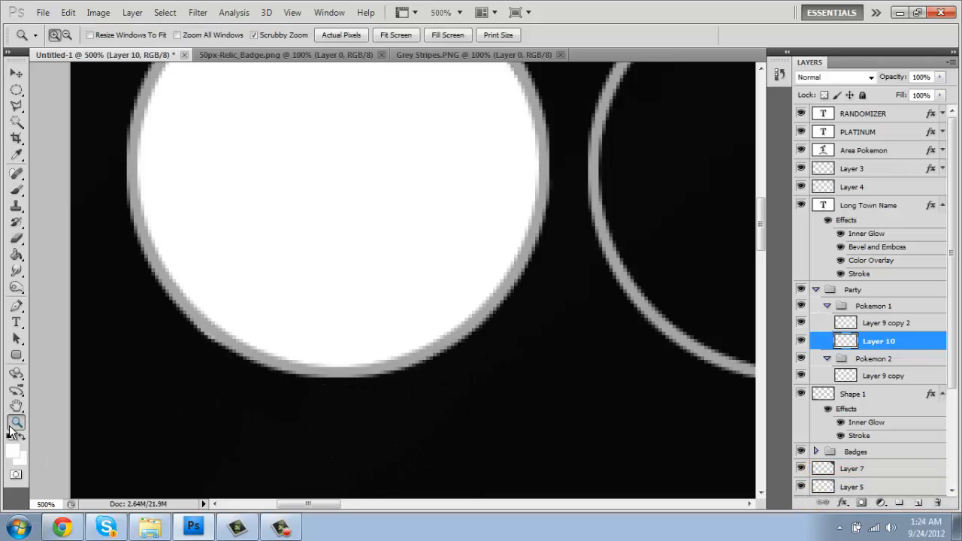
pyautogui.click(215, 232)
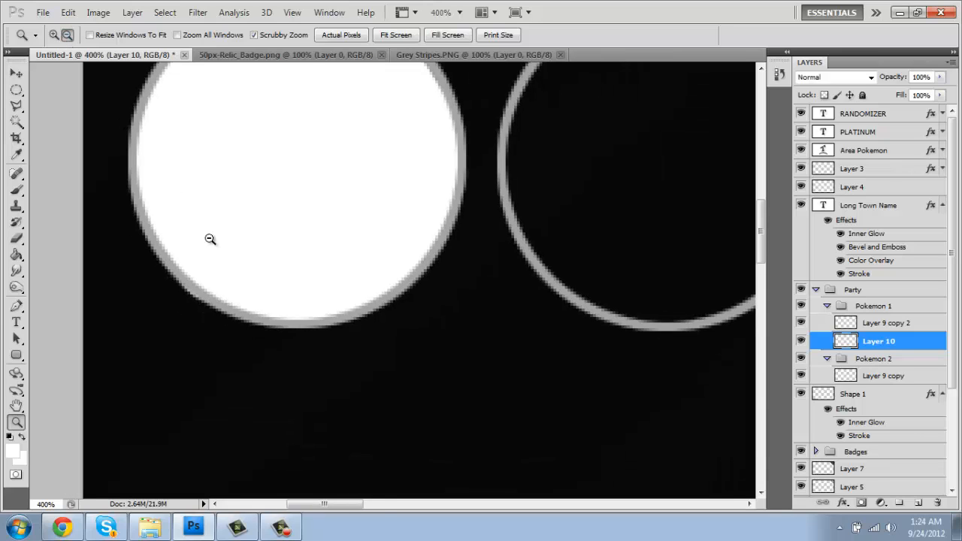
pyautogui.click(210, 240)
pyautogui.click(204, 257)
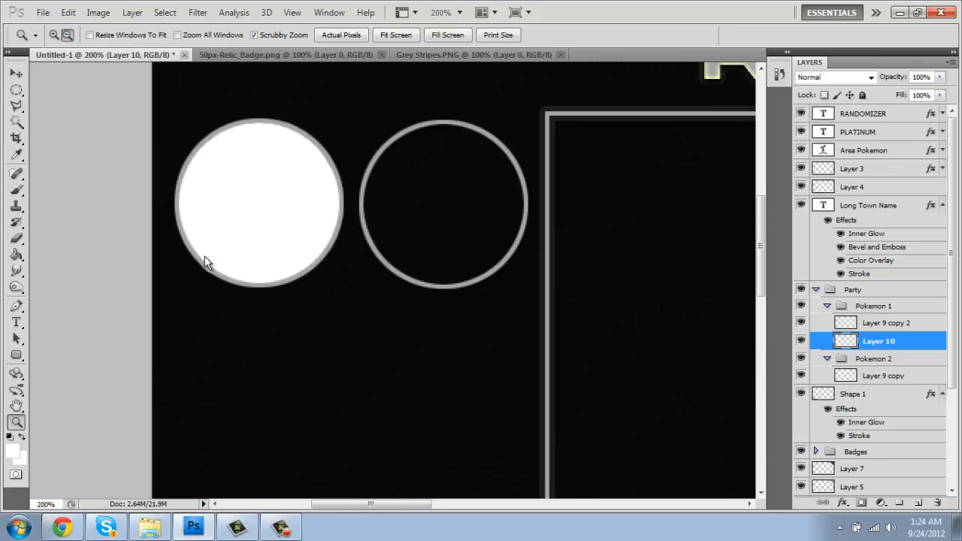
pyautogui.hotkey('ctrl', 'o')
pyautogui.click(317, 137)
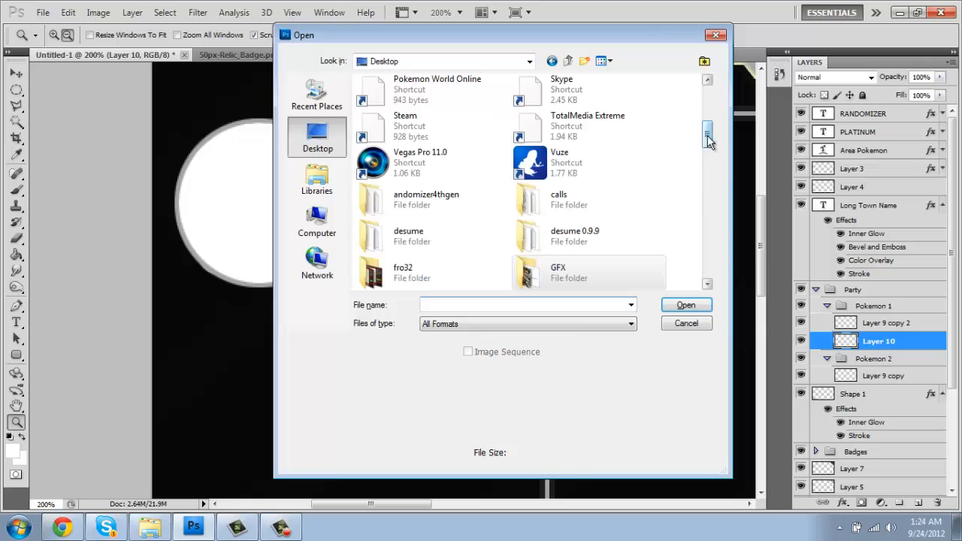
pyautogui.scroll(-5, 421, 181)
pyautogui.click(423, 180)
pyautogui.click(430, 174)
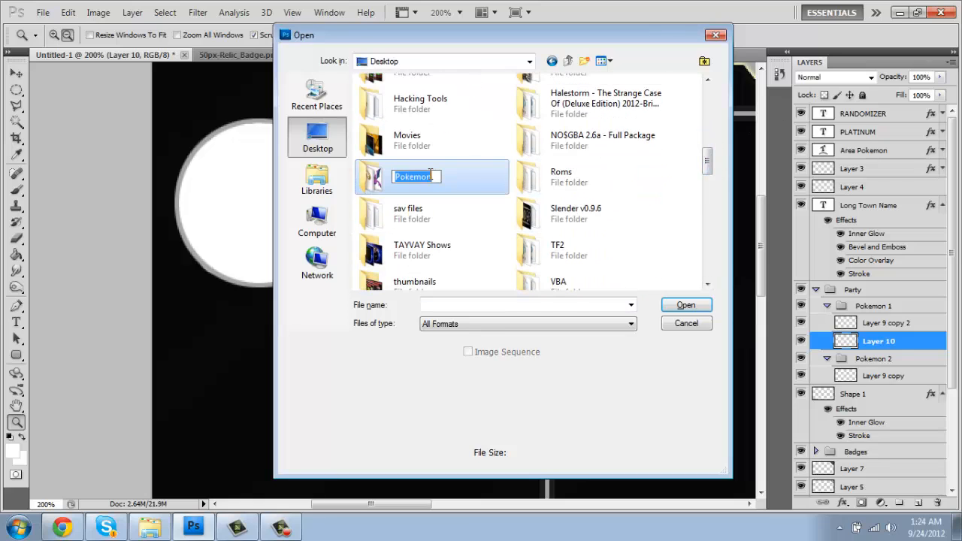
pyautogui.doubleClick(423, 177)
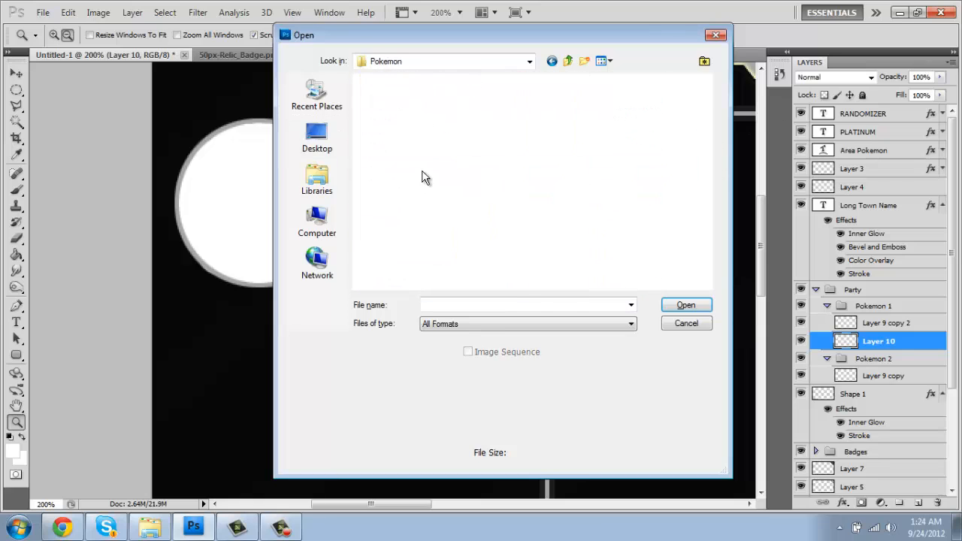
# Step: Open Salamence.png from the Pokemon ArtWork folder inside the Picture folder
pyautogui.click(538, 117)
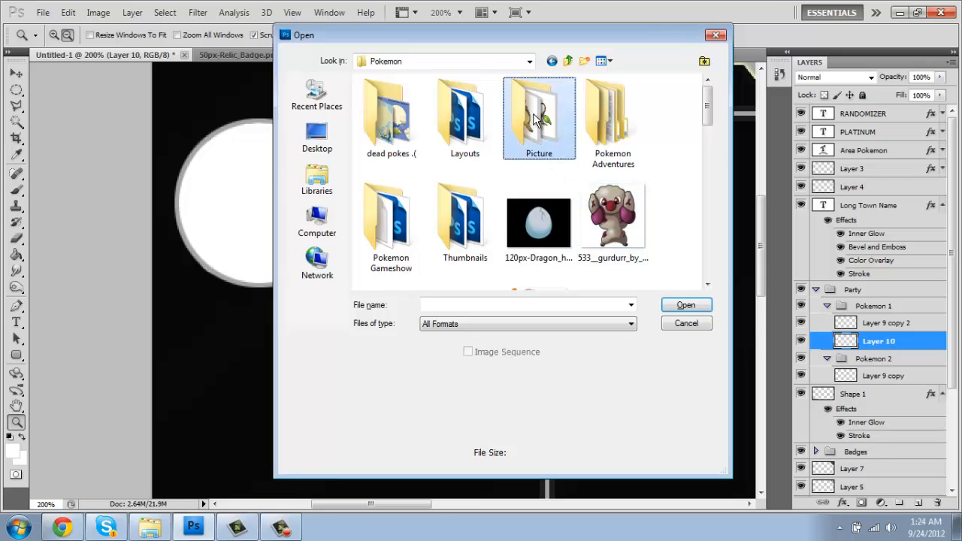
pyautogui.doubleClick(539, 120)
pyautogui.doubleClick(638, 232)
pyautogui.click(706, 165)
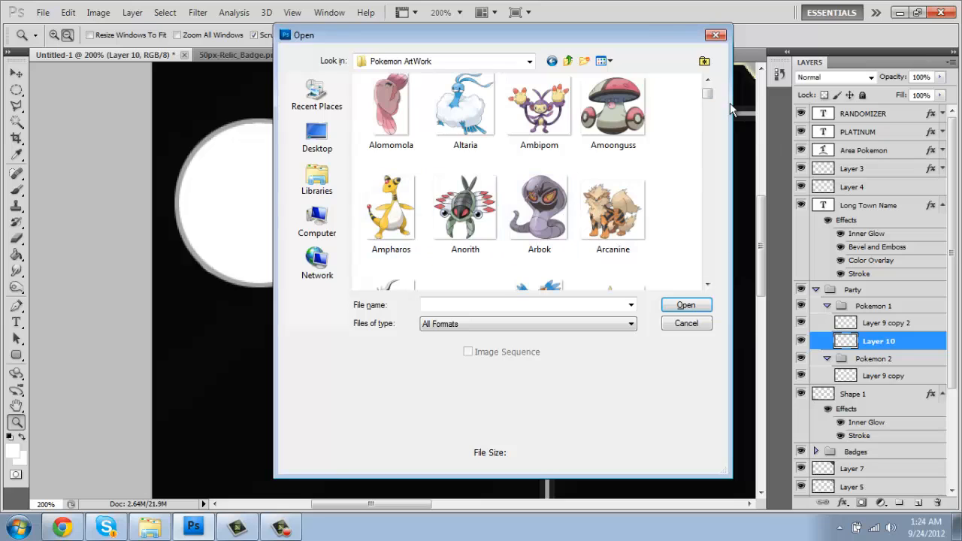
pyautogui.moveTo(713, 100); pyautogui.dragTo(640, 262)
pyautogui.doubleClick(614, 180)
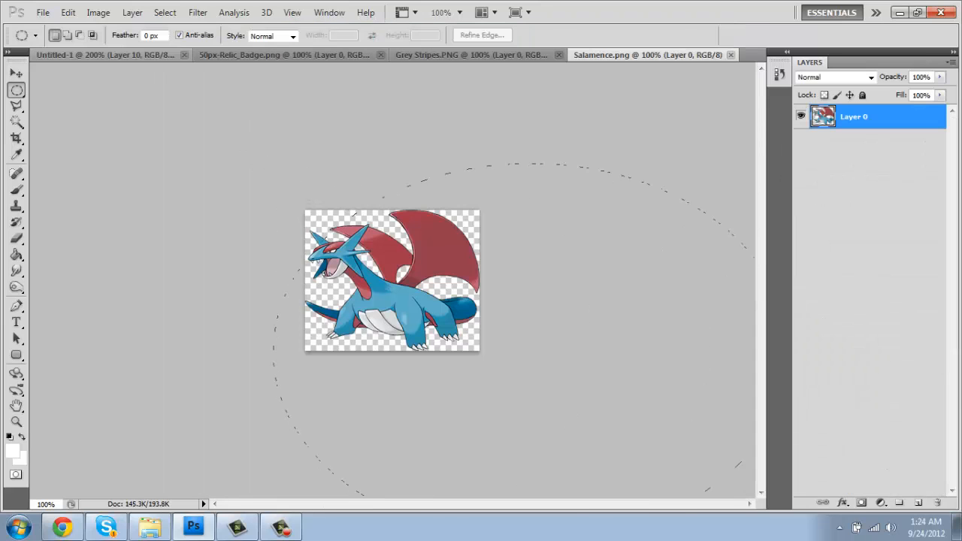
# Step: Copy the whole Salamence image into Untitled-1 above Layer 10 and position its head inside the first circle
pyautogui.click(74, 96)
pyautogui.rightClick(18, 90)
pyautogui.click(67, 90)
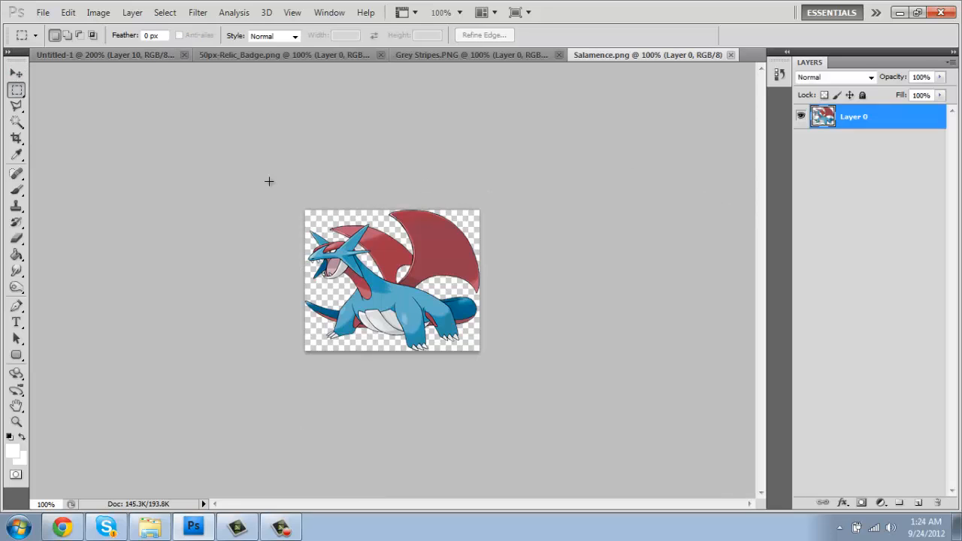
pyautogui.click(75, 57)
pyautogui.press('v')
pyautogui.hotkey('ctrl', 'v')
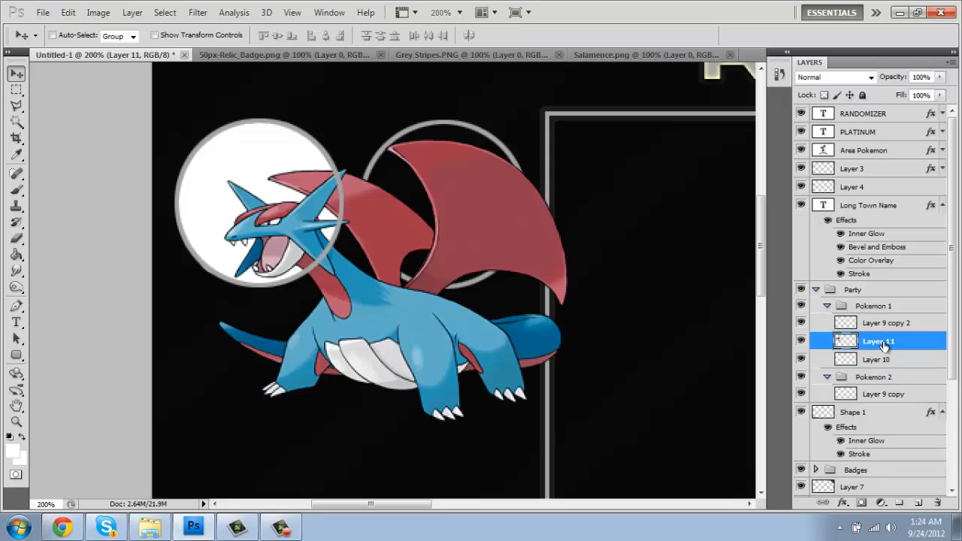
pyautogui.moveTo(425, 315); pyautogui.dragTo(394, 286)
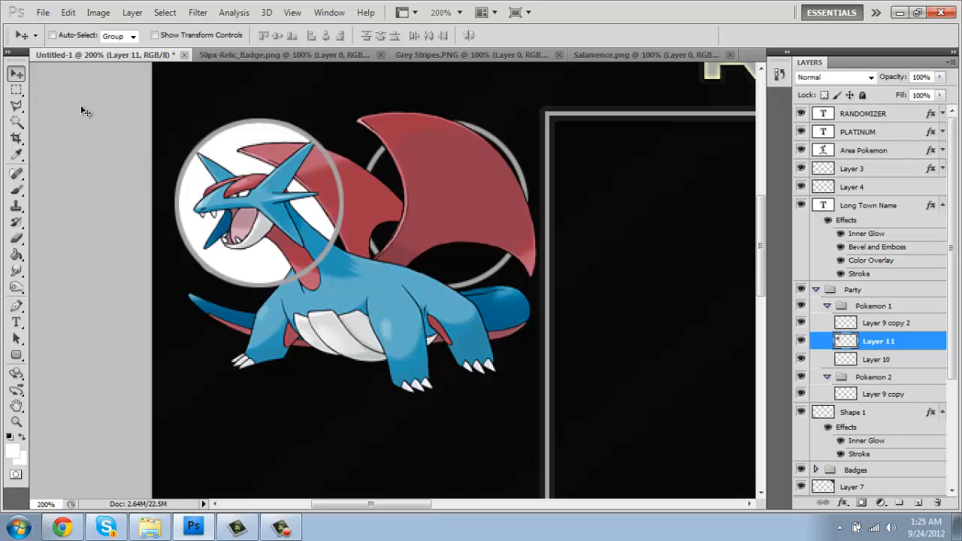
# Step: Erase the parts of Salamence on Layer 11 that extend outside the first circle, using the 29 px Eraser
pyautogui.click(17, 238)
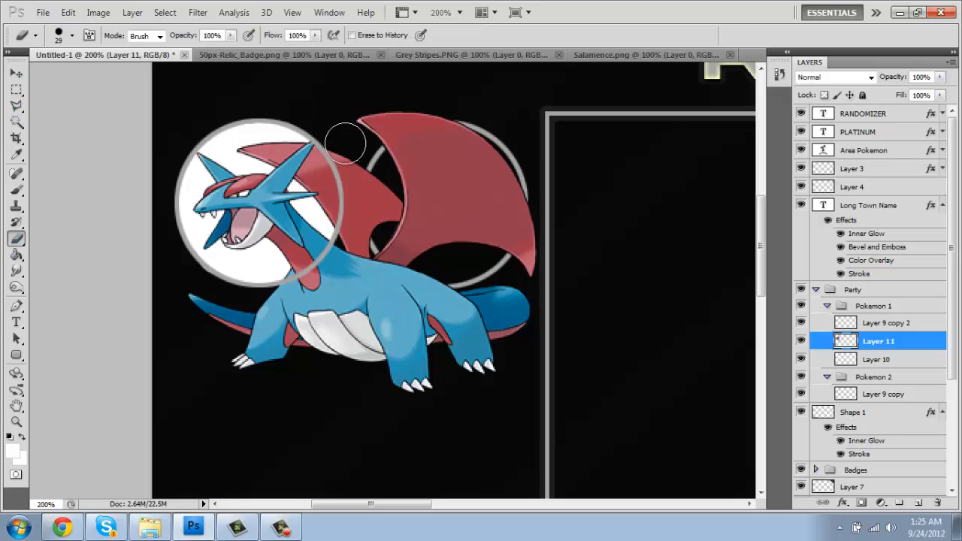
pyautogui.moveTo(351, 161)
pyautogui.mouseDown()
pyautogui.moveTo(351, 252)
pyautogui.moveTo(310, 299)
pyautogui.mouseUp()
pyautogui.hotkey('ctrl', 'z')
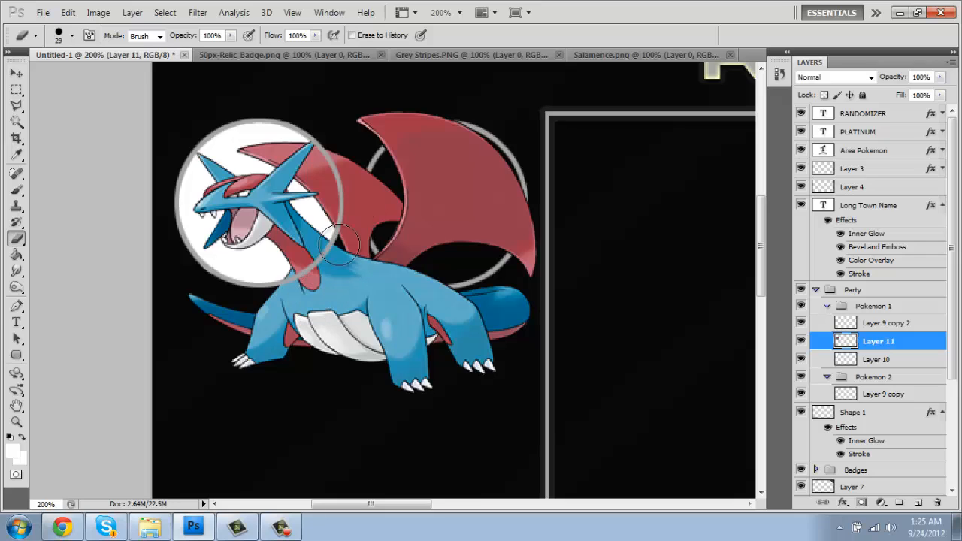
pyautogui.moveTo(350, 158)
pyautogui.mouseDown()
pyautogui.moveTo(360, 225)
pyautogui.moveTo(309, 346)
pyautogui.moveTo(465, 376)
pyautogui.moveTo(565, 376)
pyautogui.moveTo(475, 339)
pyautogui.moveTo(548, 271)
pyautogui.moveTo(555, 212)
pyautogui.moveTo(534, 160)
pyautogui.moveTo(500, 175)
pyautogui.moveTo(505, 143)
pyautogui.moveTo(419, 108)
pyautogui.moveTo(369, 111)
pyautogui.moveTo(447, 193)
pyautogui.moveTo(416, 260)
pyautogui.moveTo(411, 193)
pyautogui.moveTo(400, 203)
pyautogui.moveTo(405, 166)
pyautogui.moveTo(428, 142)
pyautogui.moveTo(478, 144)
pyautogui.moveTo(438, 161)
pyautogui.moveTo(475, 136)
pyautogui.moveTo(522, 243)
pyautogui.moveTo(503, 256)
pyautogui.moveTo(551, 217)
pyautogui.moveTo(445, 273)
pyautogui.moveTo(516, 281)
pyautogui.moveTo(395, 302)
pyautogui.moveTo(399, 351)
pyautogui.moveTo(346, 325)
pyautogui.moveTo(402, 253)
pyautogui.moveTo(370, 281)
pyautogui.moveTo(343, 259)
pyautogui.moveTo(323, 288)
pyautogui.moveTo(187, 317)
pyautogui.moveTo(205, 305)
pyautogui.moveTo(285, 366)
pyautogui.moveTo(234, 337)
pyautogui.moveTo(314, 325)
pyautogui.mouseUp()
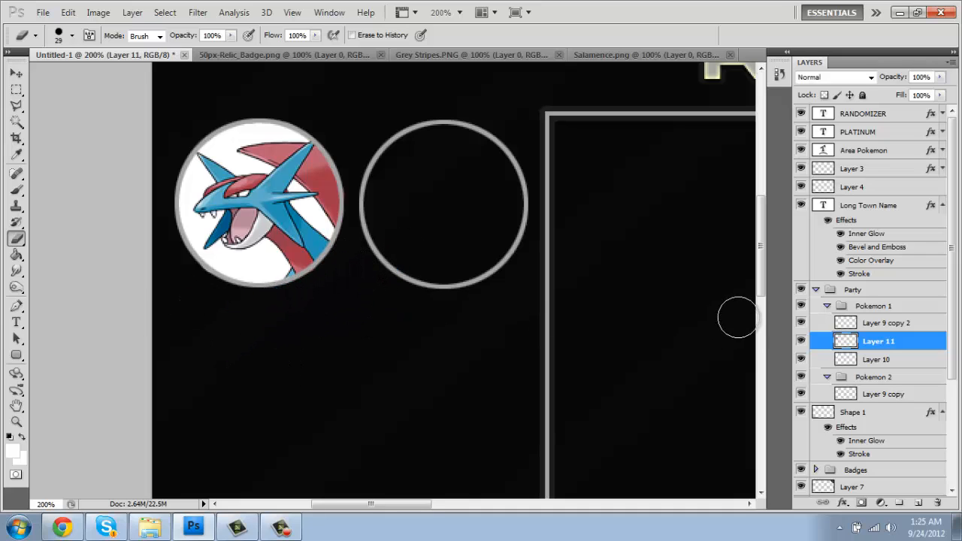
# Step: Add a Color Overlay to the first ring on Layer 9 copy 2 and pick dark blue 000d89
pyautogui.doubleClick(921, 329)
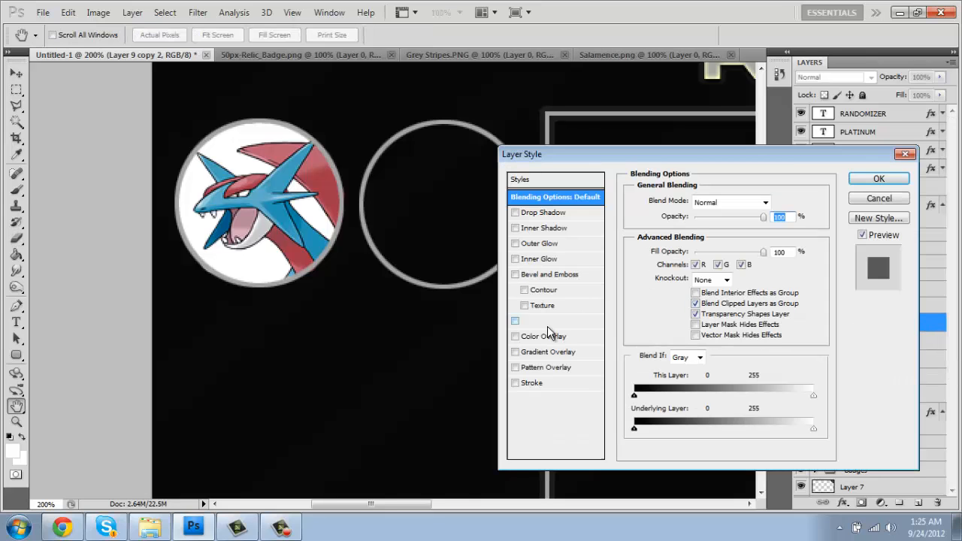
pyautogui.click(542, 339)
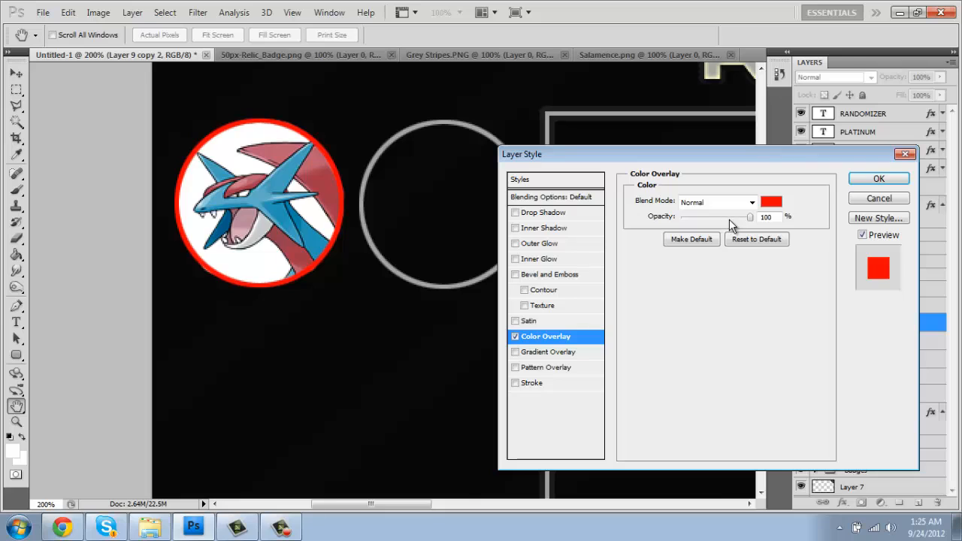
pyautogui.click(774, 207)
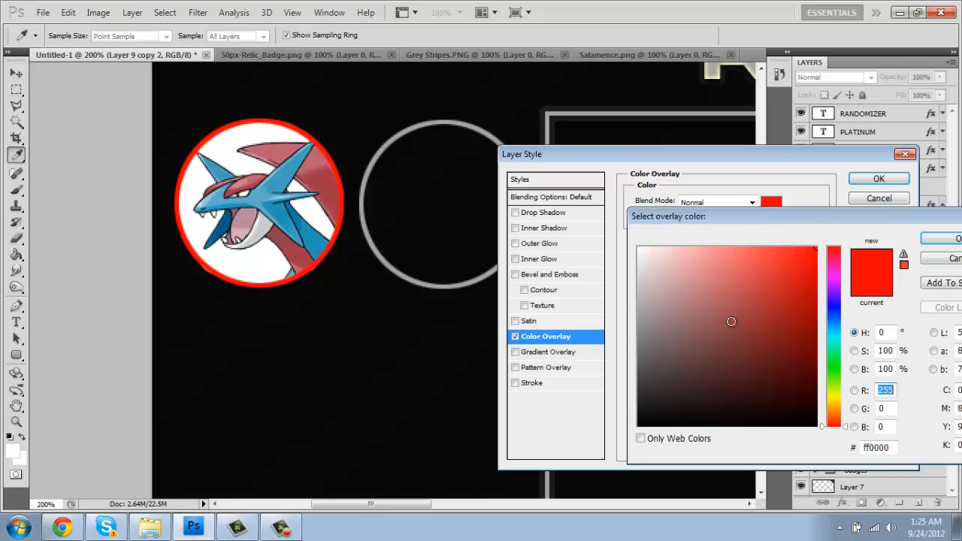
pyautogui.click(837, 309)
pyautogui.moveTo(806, 302)
pyautogui.mouseDown()
pyautogui.moveTo(818, 287)
pyautogui.moveTo(816, 338)
pyautogui.mouseUp()
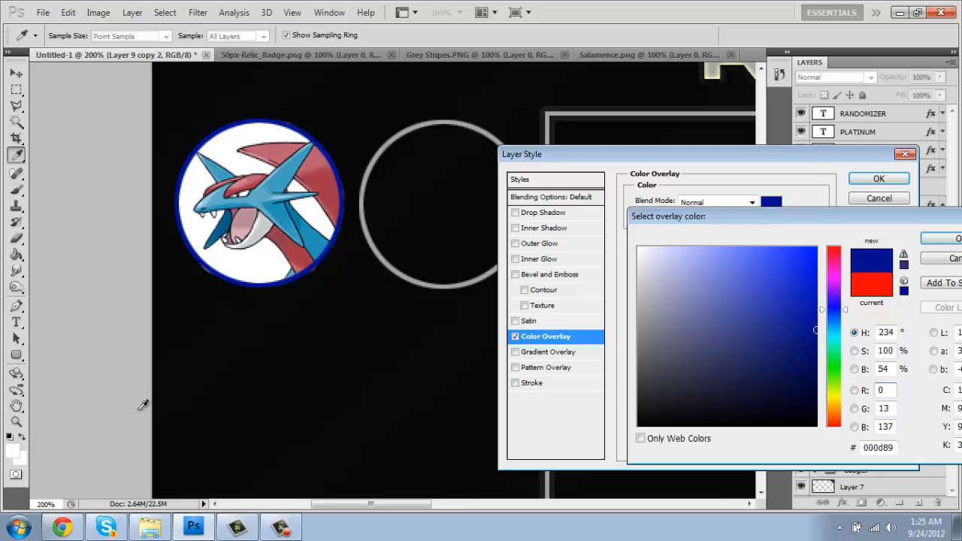
# Step: Switch to Chrome and look up Salamence on Bulbapedia to check its type and the type's colour
pyautogui.click(61, 526)
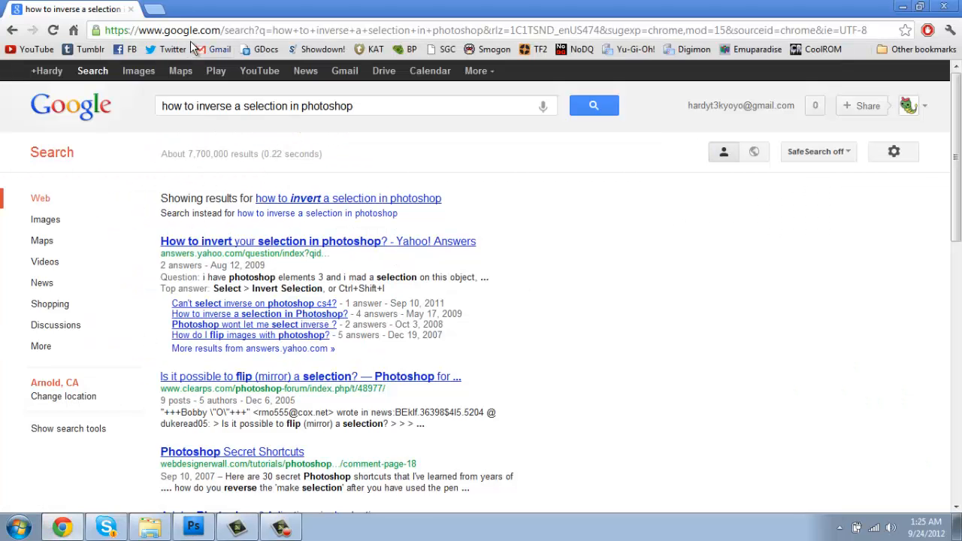
pyautogui.click(404, 48)
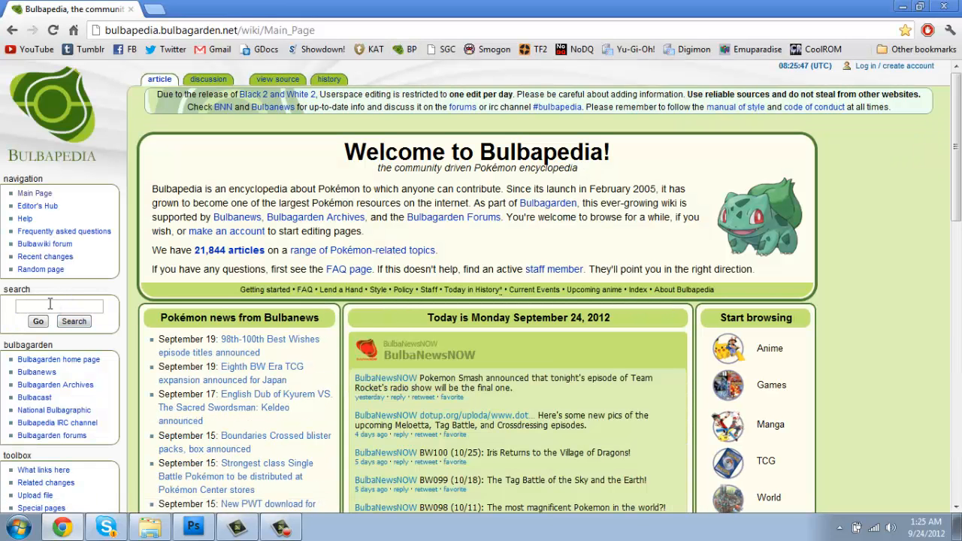
pyautogui.click(60, 304)
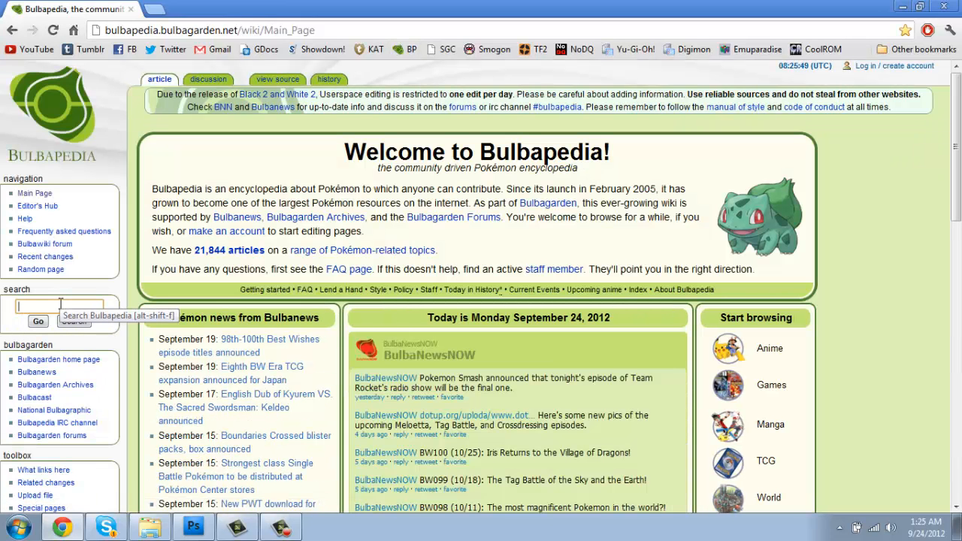
pyautogui.write('salamence')
pyautogui.press('Return')
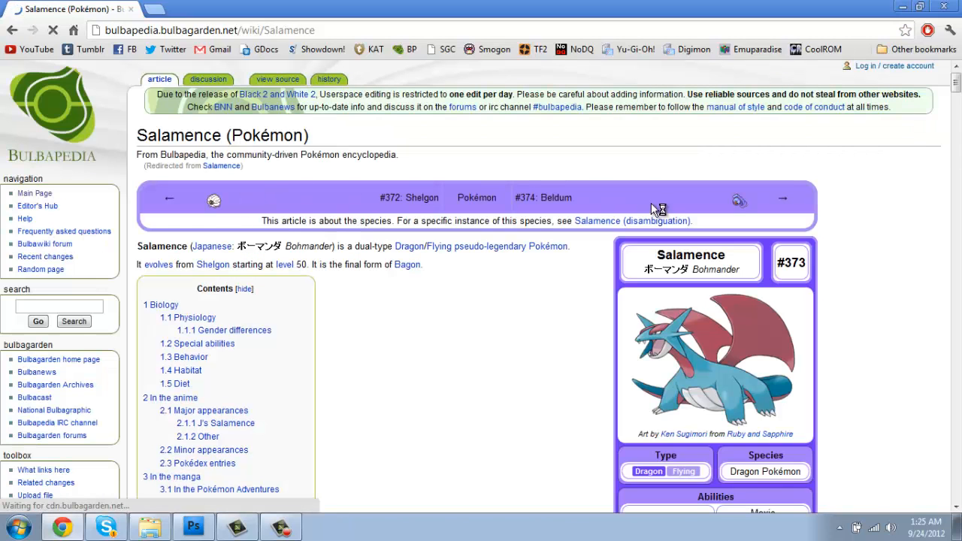
pyautogui.scroll(-1, 576, 368)
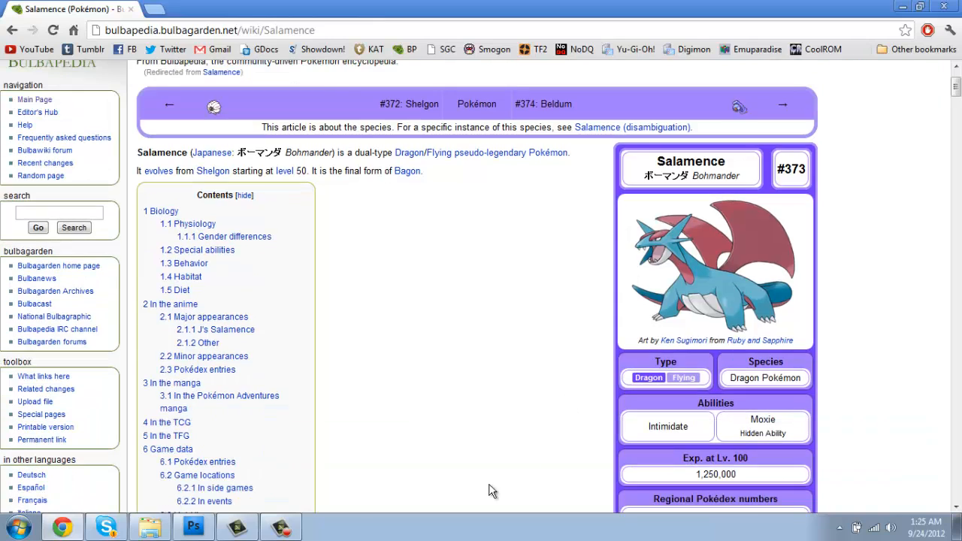
# Step: Return to Photoshop and set the first ring's overlay colour to blue-violet 3300b5
pyautogui.click(183, 530)
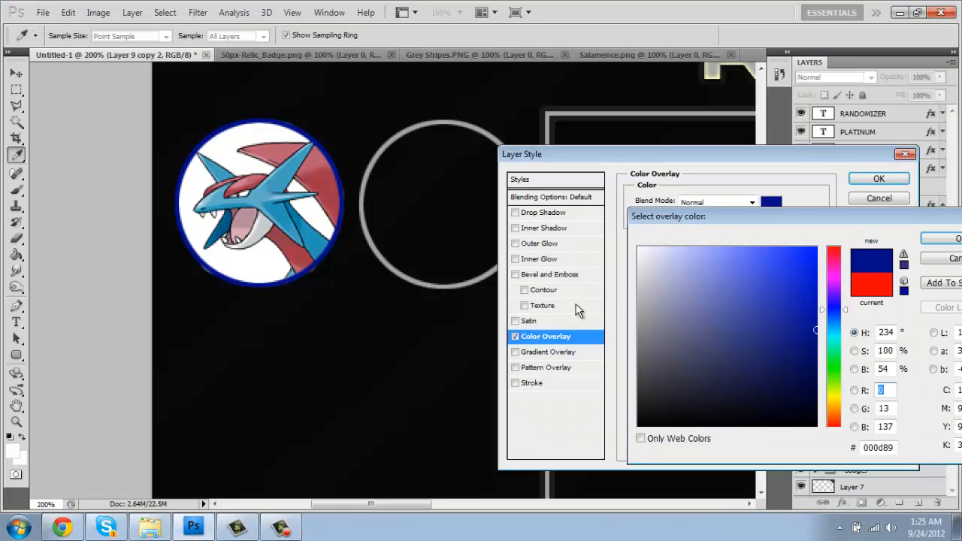
pyautogui.click(835, 288)
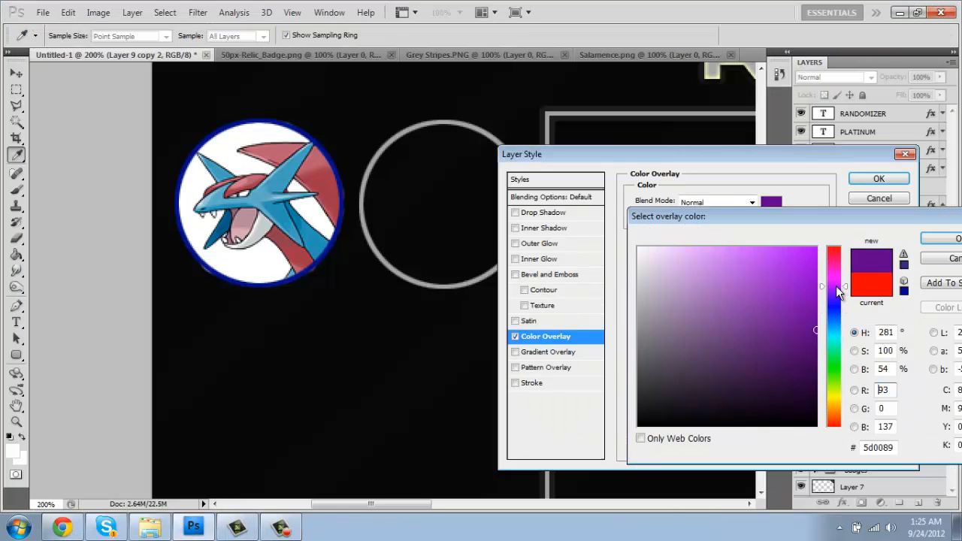
pyautogui.click(817, 246)
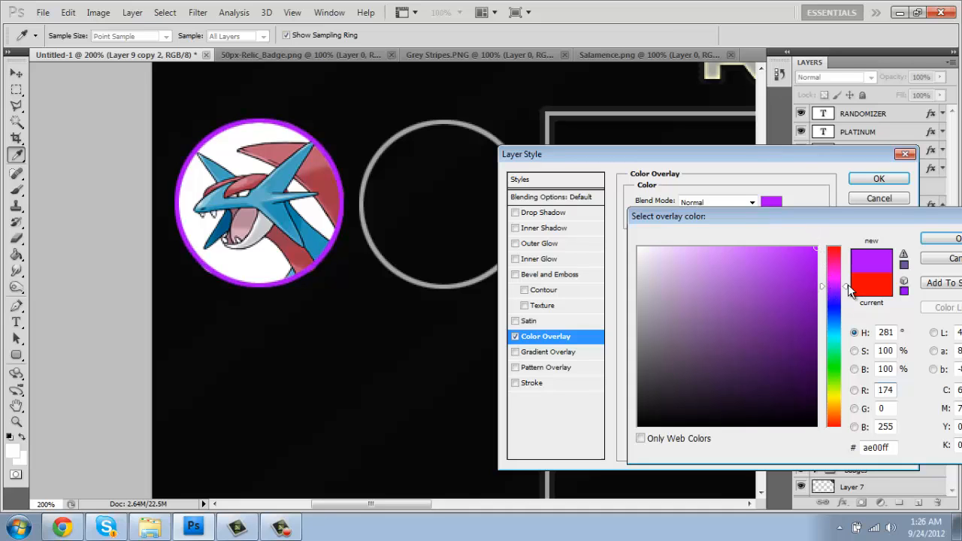
pyautogui.moveTo(848, 284); pyautogui.dragTo(844, 299)
pyautogui.moveTo(807, 270)
pyautogui.mouseDown()
pyautogui.moveTo(814, 265)
pyautogui.moveTo(749, 249)
pyautogui.moveTo(808, 251)
pyautogui.moveTo(820, 263)
pyautogui.moveTo(818, 298)
pyautogui.mouseUp()
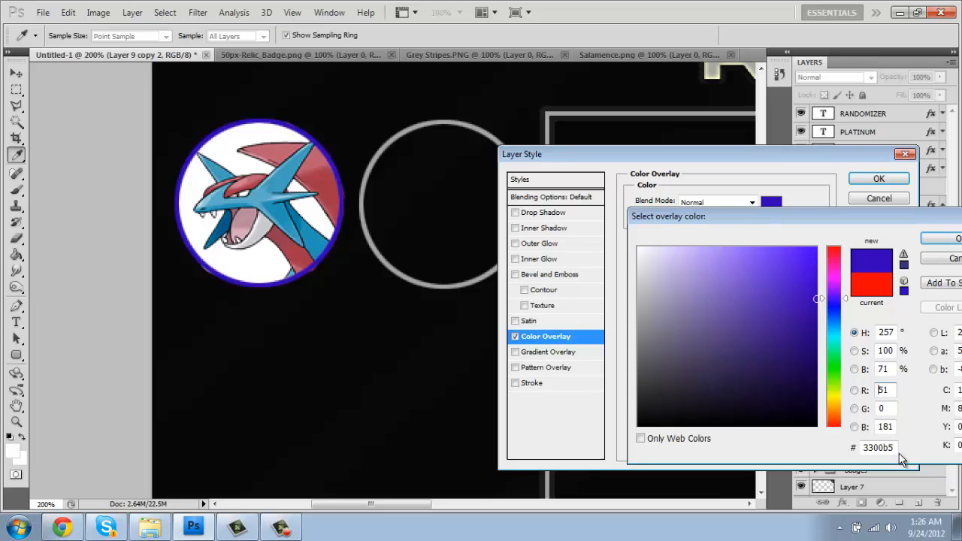
# Step: Copy the overlay's hex code 3300b5 and record it in a new Notepad document under the label "Dragon:"
pyautogui.moveTo(895, 449); pyautogui.dragTo(758, 450)
pyautogui.hotkey('ctrl', 'c')
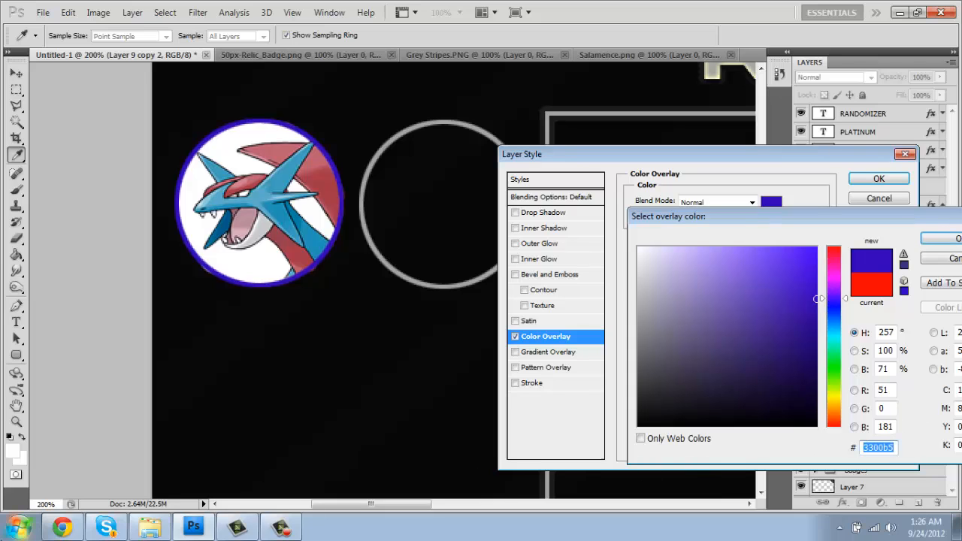
pyautogui.click(19, 528)
pyautogui.click(64, 171)
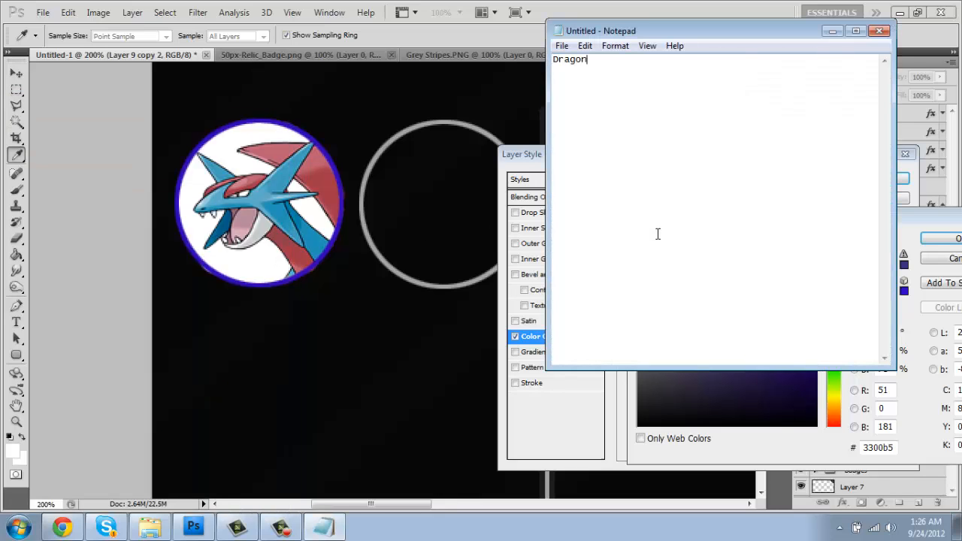
pyautogui.write('Dragon:')
pyautogui.hotkey('ctrl', 'v')
# Step: Return to Photoshop and apply the blue-violet Color Overlay to the first ring
pyautogui.click(526, 153)
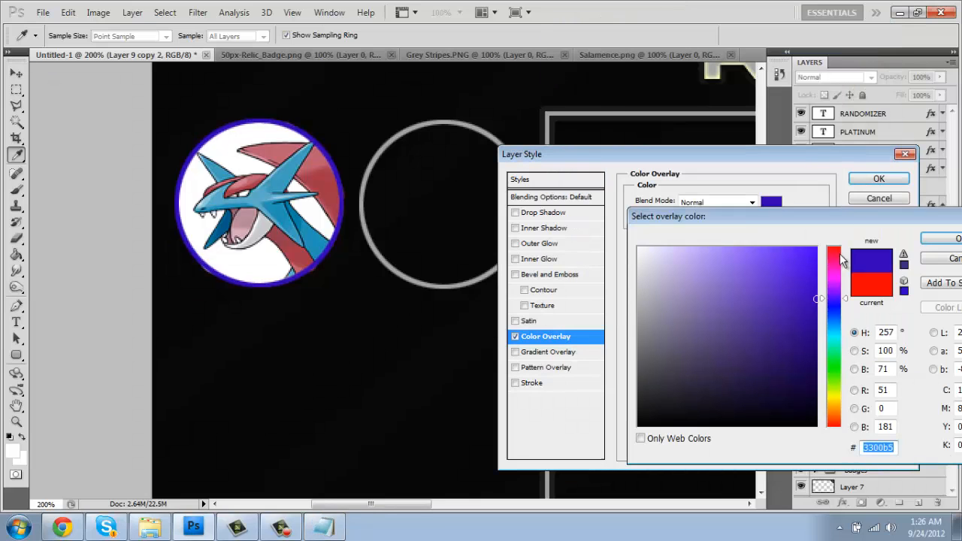
pyautogui.click(802, 231)
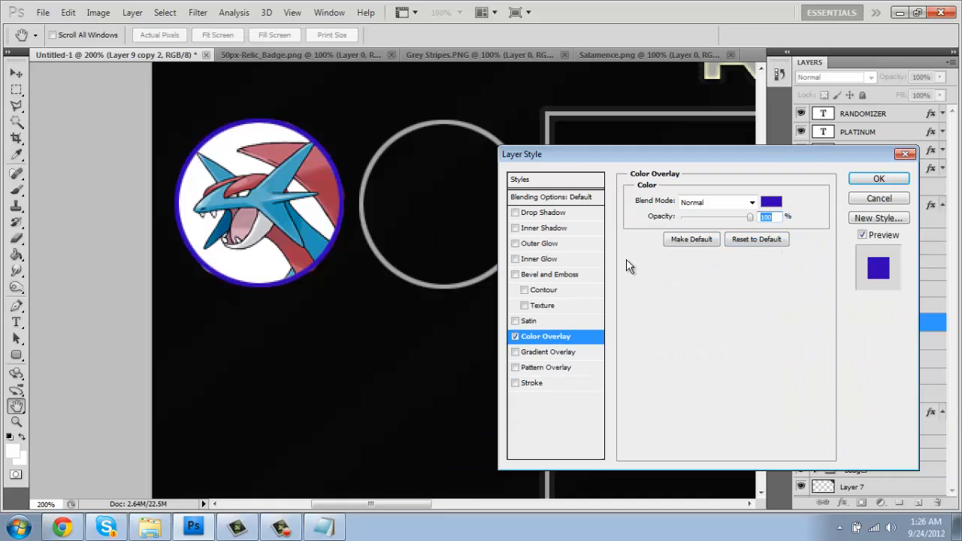
pyautogui.click(884, 180)
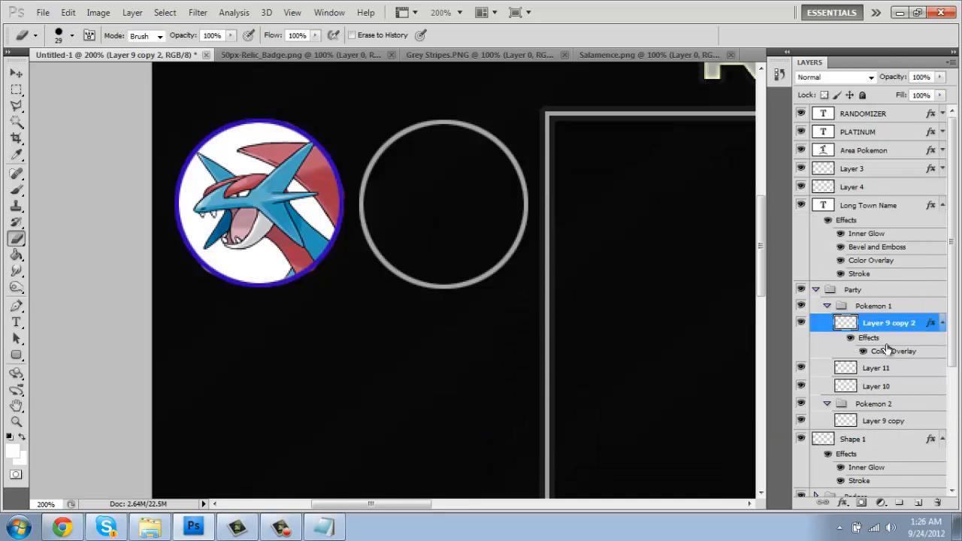
# Step: Add a Color Overlay to the first circle's background fill (Layer 10) and set its colour to light grey d0cece
pyautogui.doubleClick(910, 388)
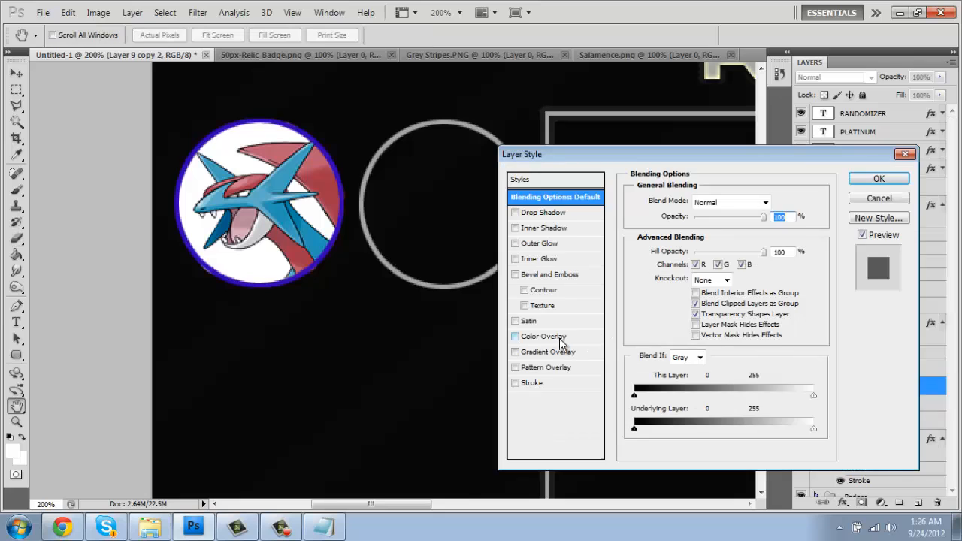
pyautogui.click(564, 336)
pyautogui.click(772, 205)
pyautogui.moveTo(536, 331); pyautogui.dragTo(424, 243)
pyautogui.moveTo(474, 301)
pyautogui.mouseDown()
pyautogui.moveTo(446, 295)
pyautogui.moveTo(438, 273)
pyautogui.moveTo(447, 283)
pyautogui.mouseUp()
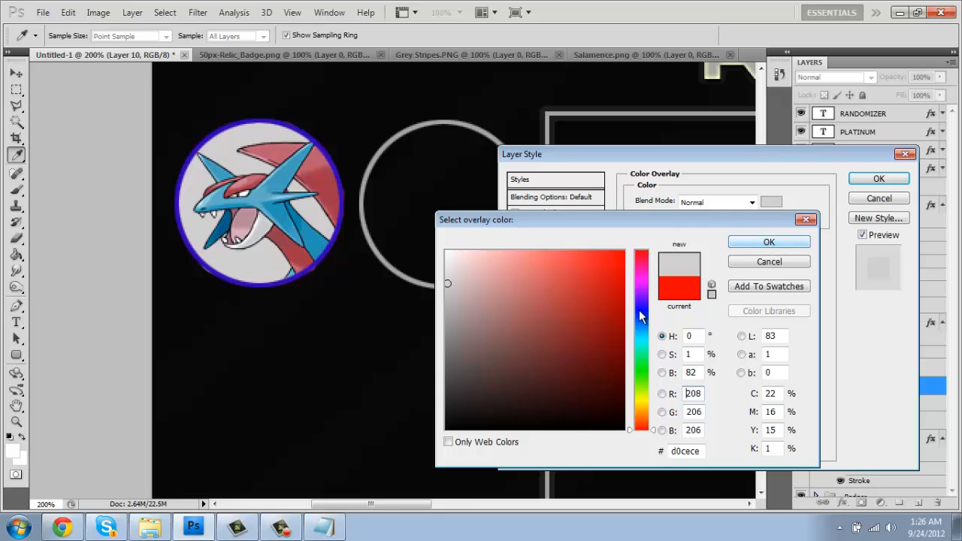
# Step: Record the hex code d0cece in Notepad as the Flying colour, and apply the overlay to the first circle's fill
pyautogui.moveTo(706, 451); pyautogui.dragTo(608, 452)
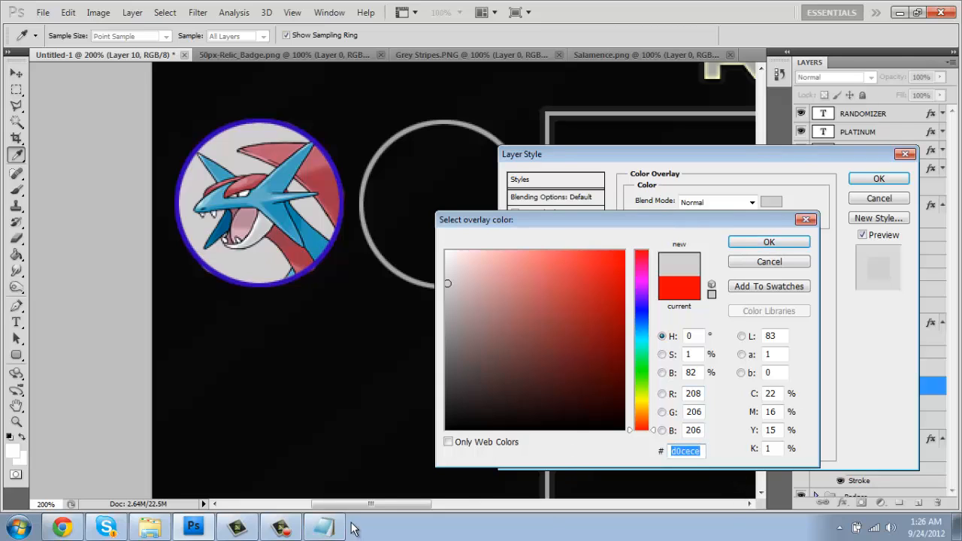
pyautogui.click(328, 528)
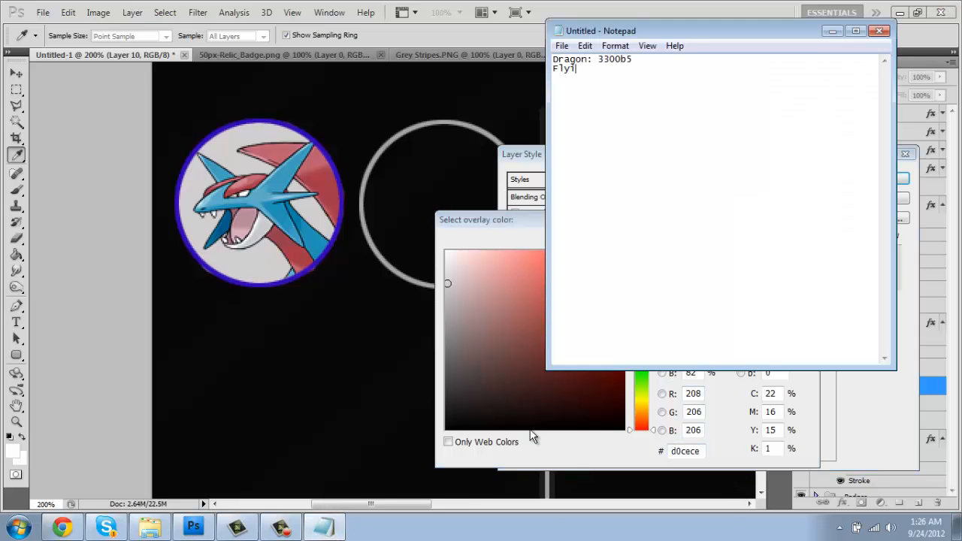
pyautogui.write('d0cece')
pyautogui.hotkey('alt', 'Tab')
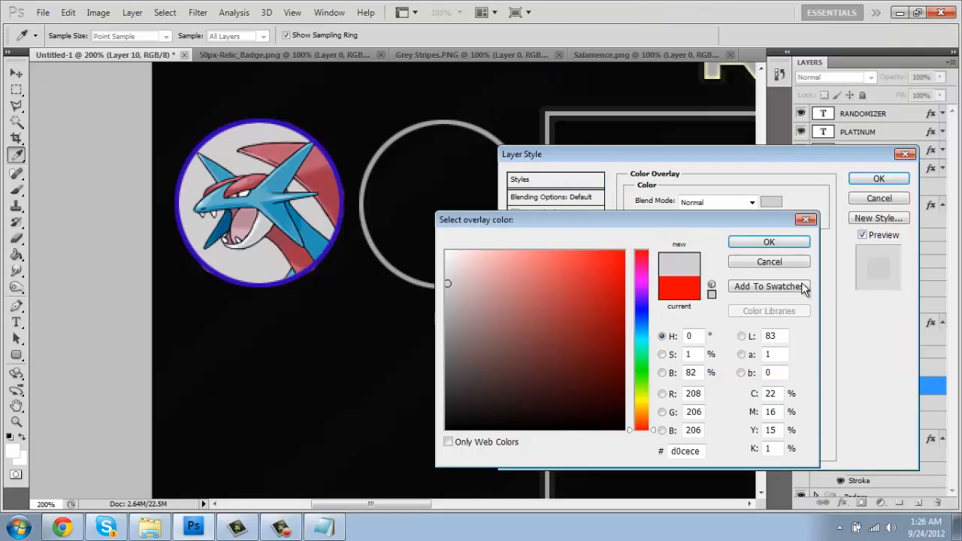
pyautogui.click(789, 240)
pyautogui.click(878, 180)
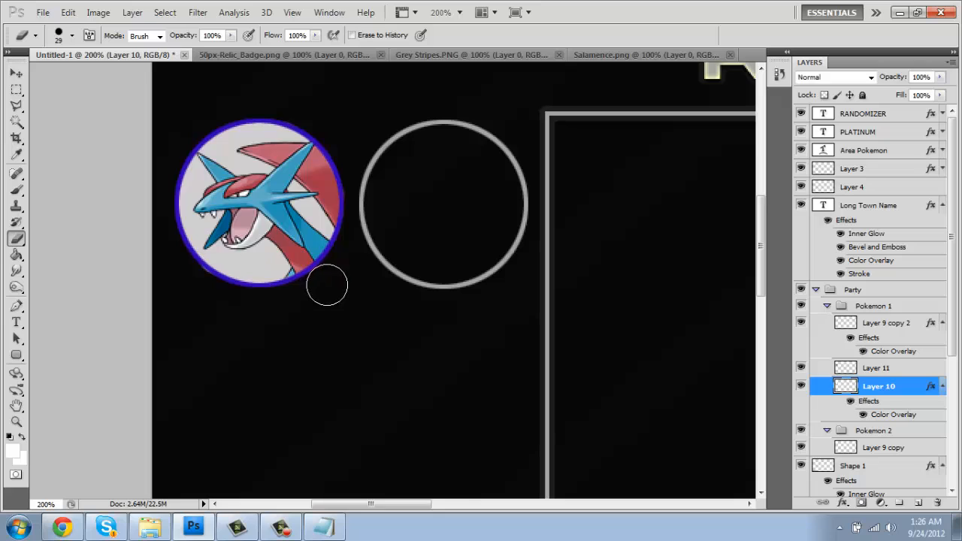
pyautogui.click(880, 368)
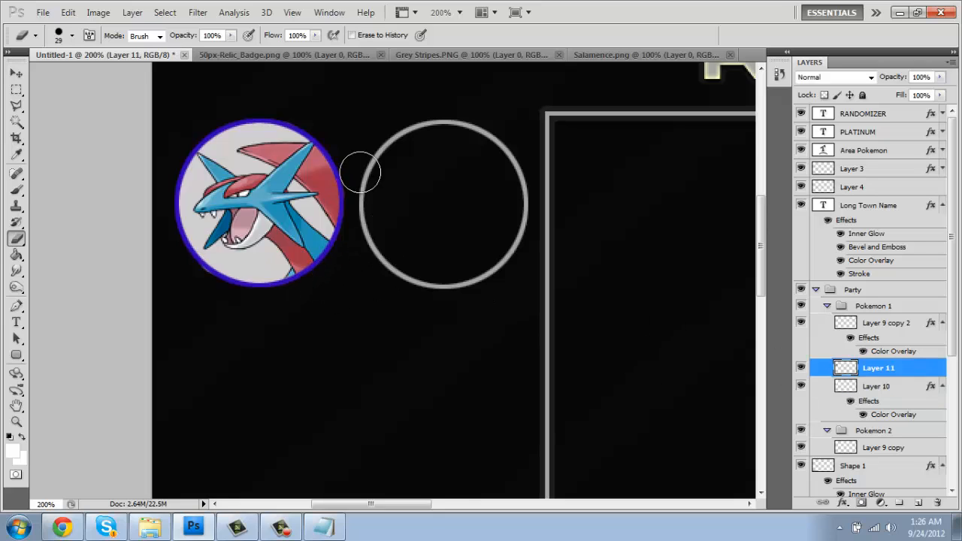
pyautogui.moveTo(363, 188); pyautogui.dragTo(370, 222)
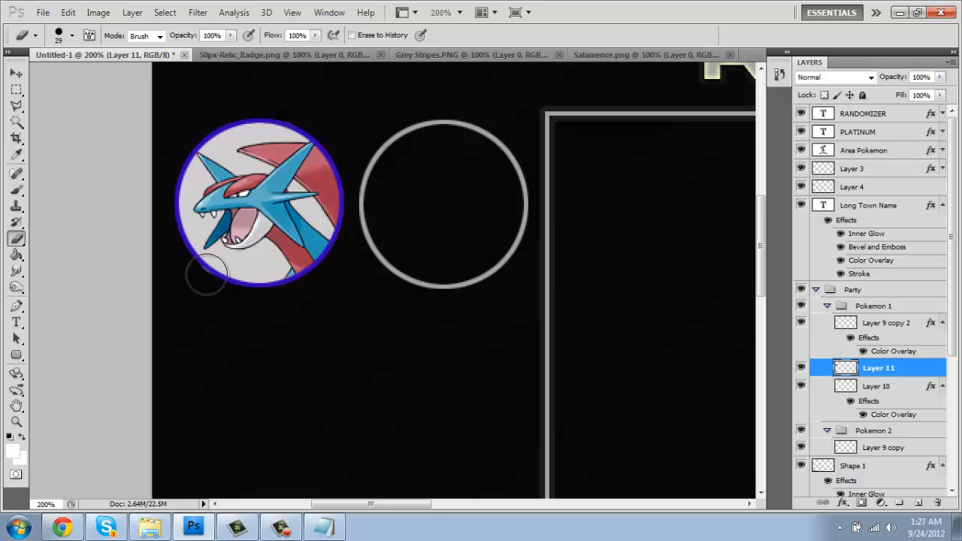
# Step: Duplicate the first circle's grey fill into the Pokemon 2 group, below its ring layer, and position the copy inside the second ring
pyautogui.click(903, 387)
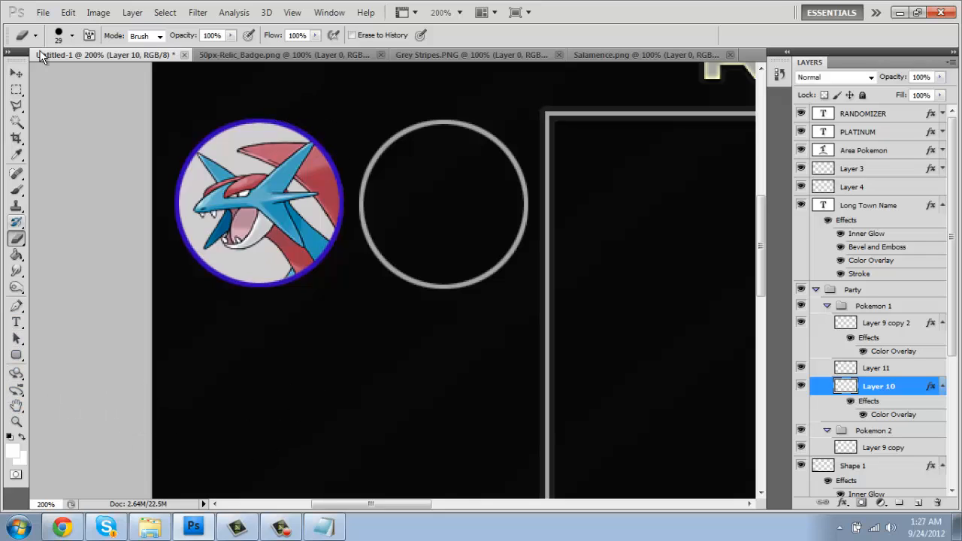
pyautogui.click(16, 421)
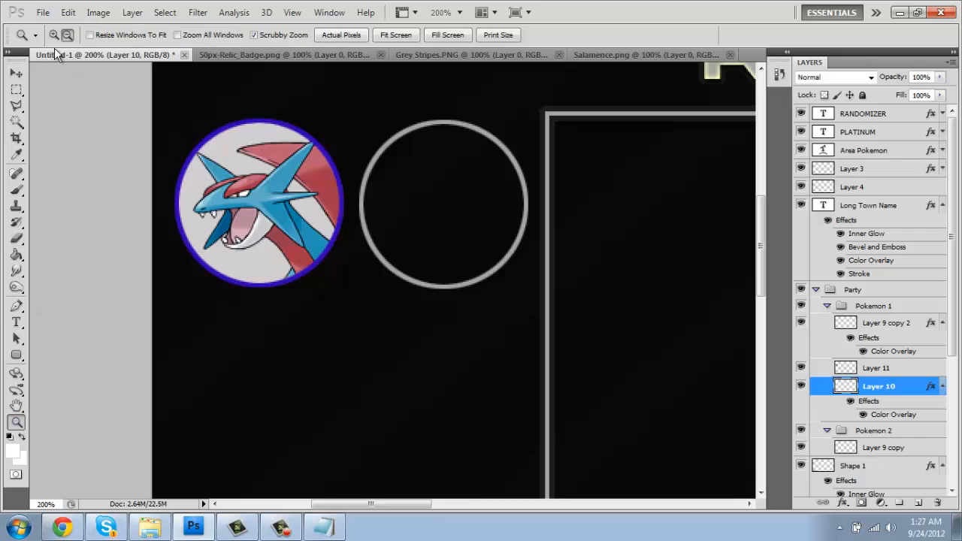
pyautogui.keyDown('alt'); pyautogui.click(295, 250); pyautogui.keyUp('alt')
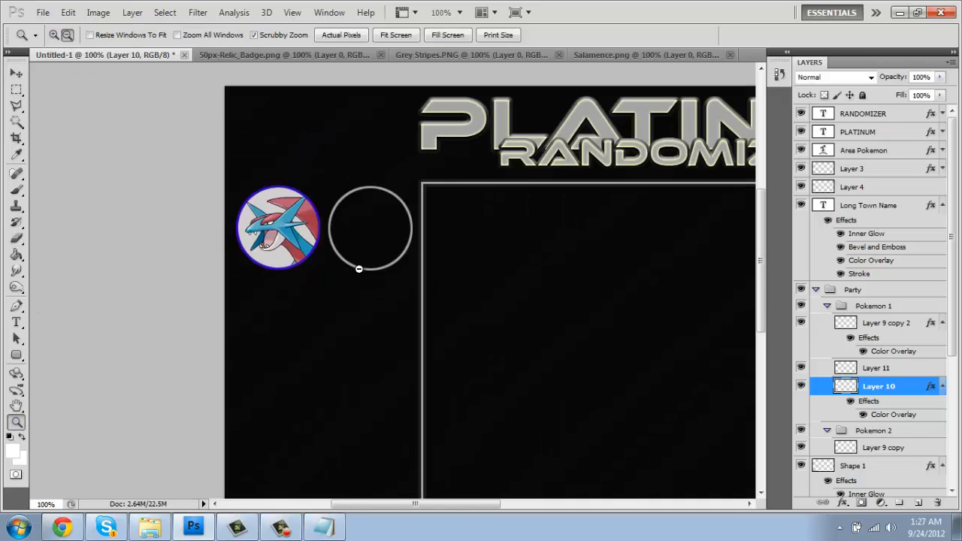
pyautogui.keyDown('alt'); pyautogui.click(419, 327); pyautogui.keyUp('alt')
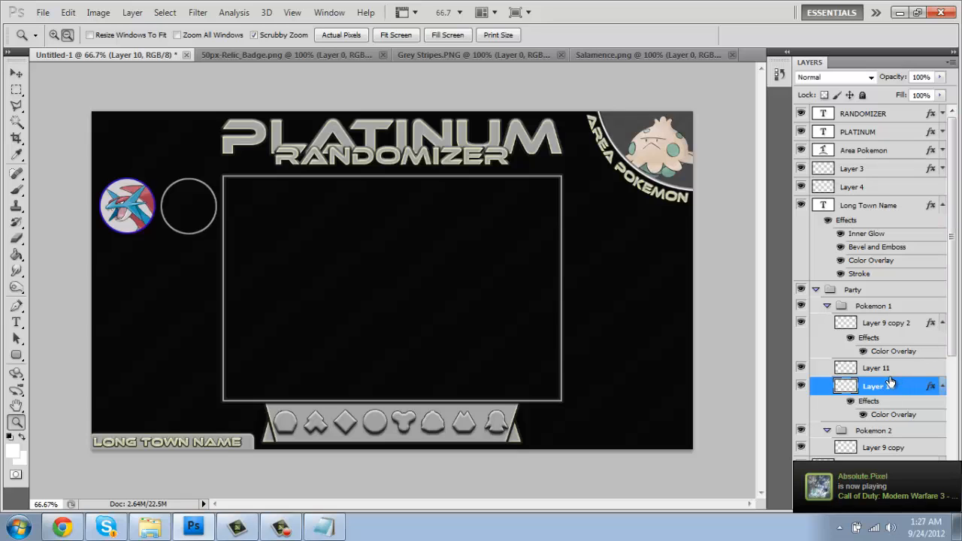
pyautogui.hotkey('ctrl', 'j')
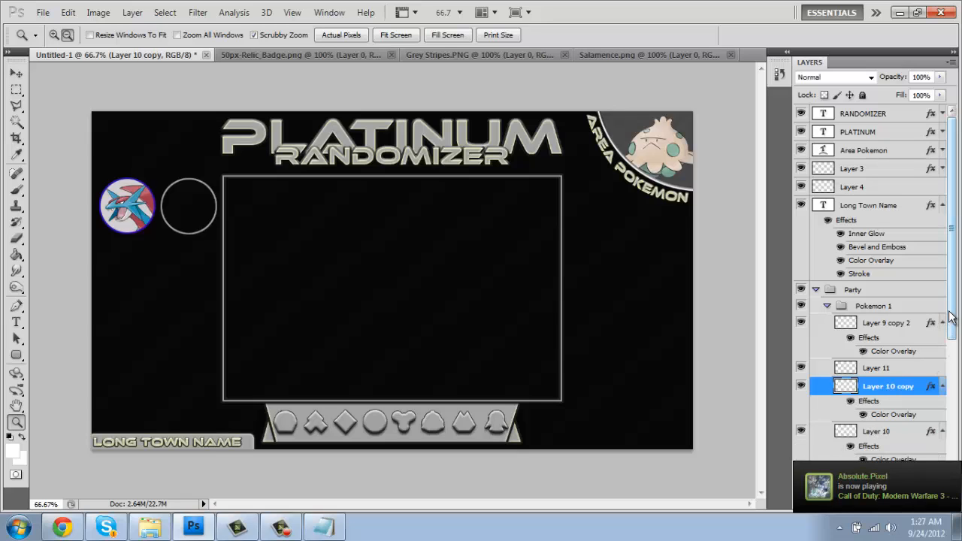
pyautogui.scroll(-3, 927, 387)
pyautogui.moveTo(921, 306); pyautogui.dragTo(910, 423)
pyautogui.press('v')
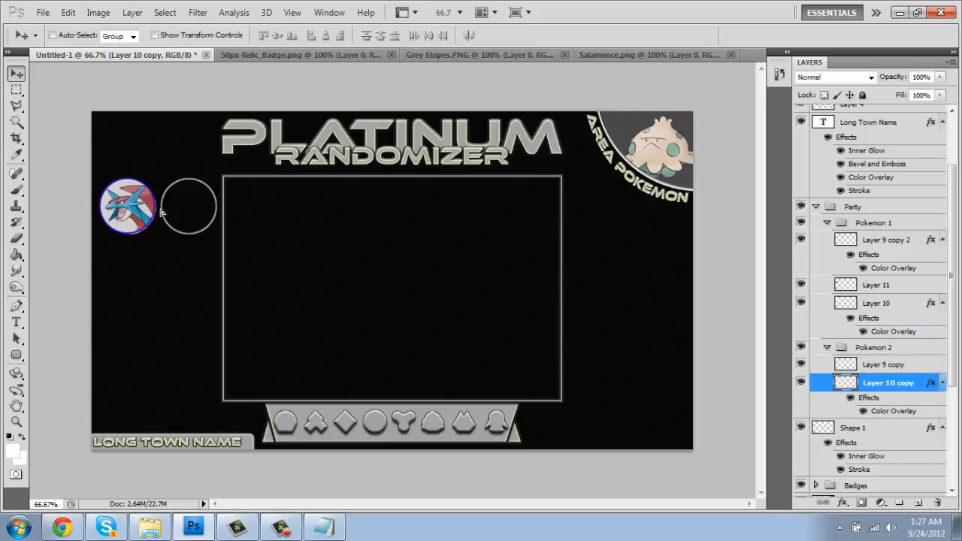
pyautogui.moveTo(161, 213); pyautogui.dragTo(192, 209)
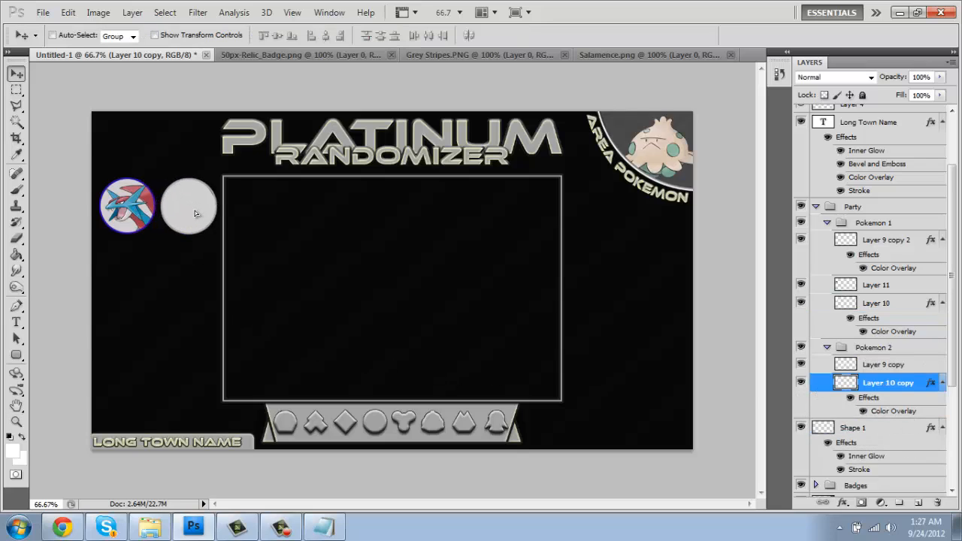
# Step: Copy the layer style of the first circle's fill (Layer 10) and paste it onto Layer 10 copy
pyautogui.click(16, 422)
pyautogui.click(236, 186)
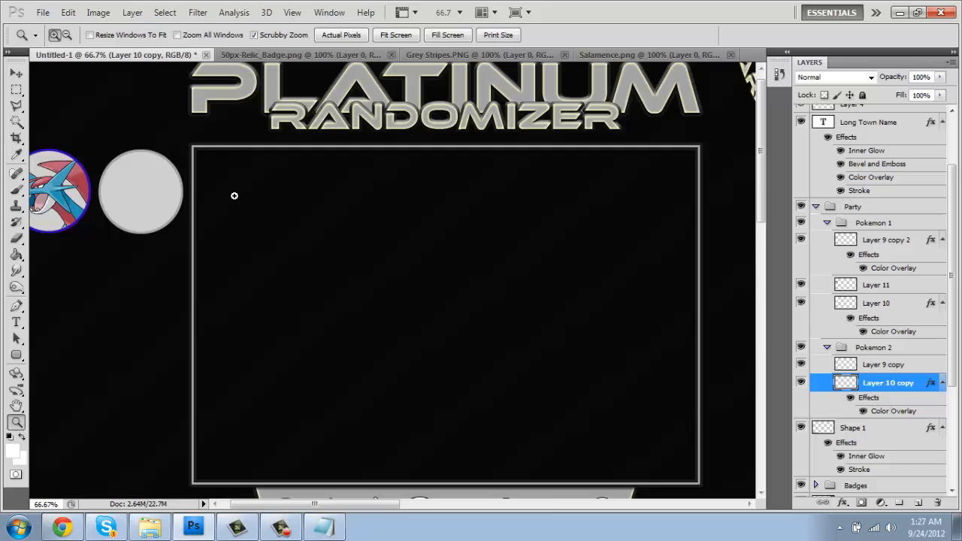
pyautogui.click(271, 251)
pyautogui.moveTo(472, 506); pyautogui.dragTo(434, 508)
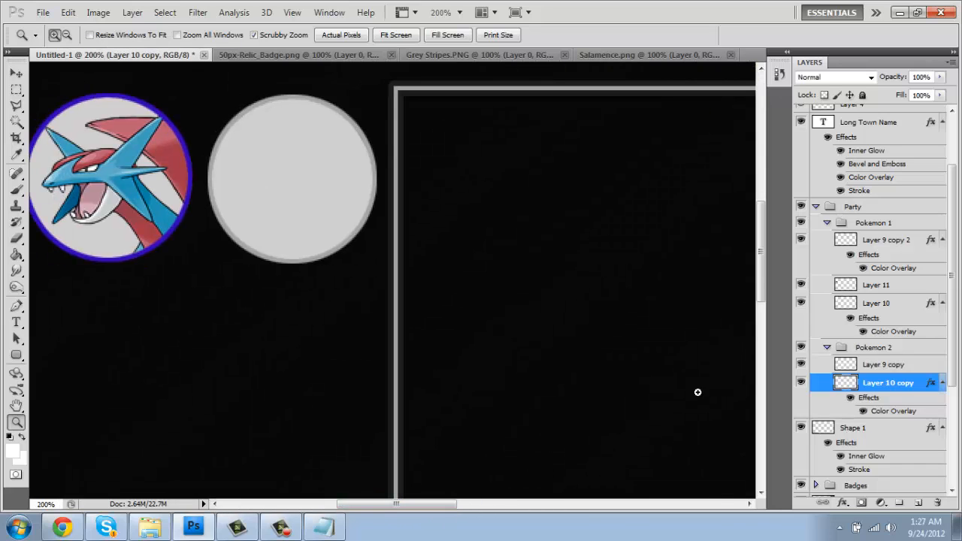
pyautogui.rightClick(893, 307)
pyautogui.click(789, 418)
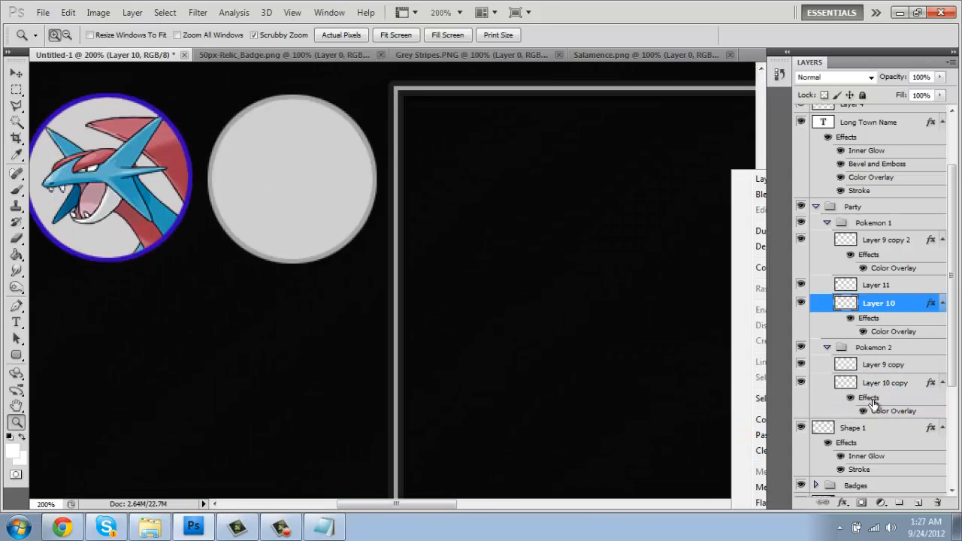
pyautogui.rightClick(883, 388)
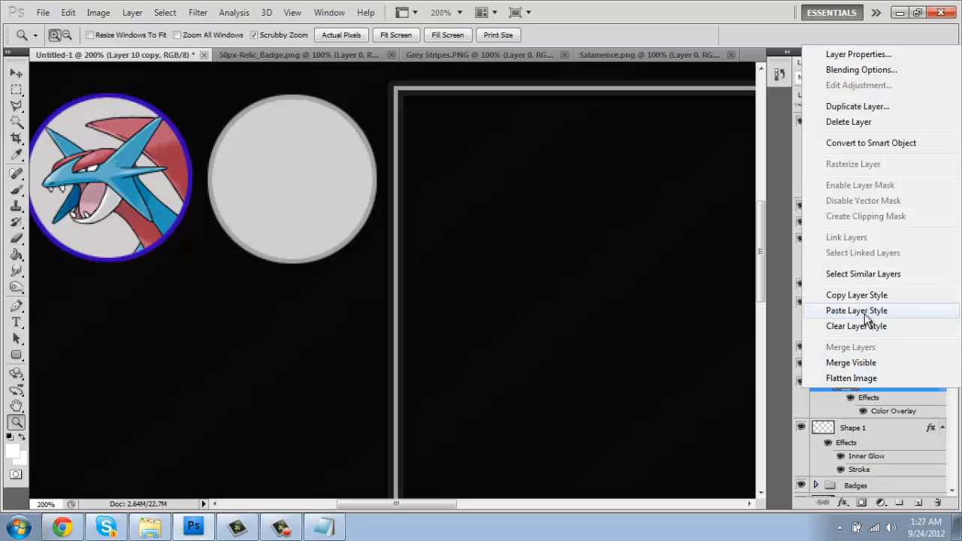
pyautogui.click(861, 313)
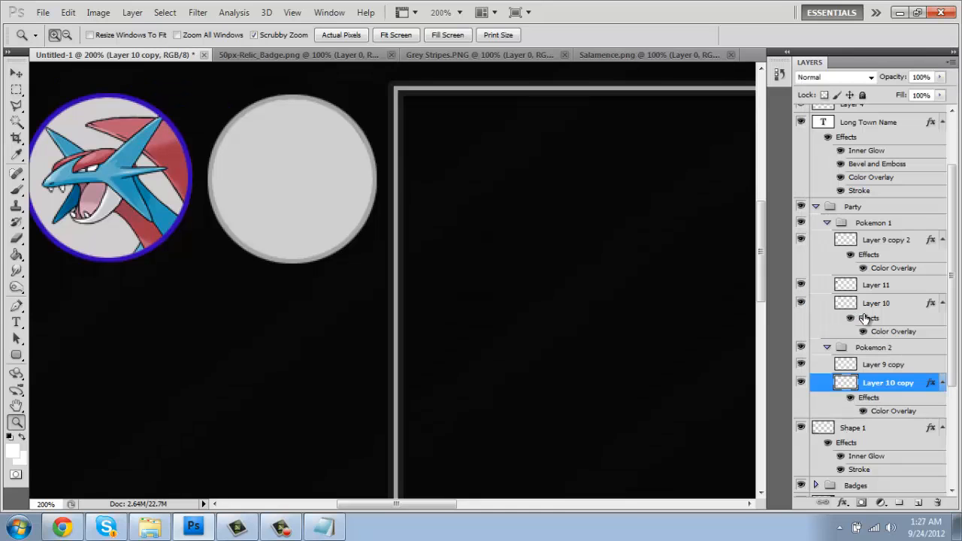
# Step: Copy the first ring's blue-violet layer style and paste it onto the second ring, Layer 9 copy
pyautogui.rightClick(881, 248)
pyautogui.click(773, 418)
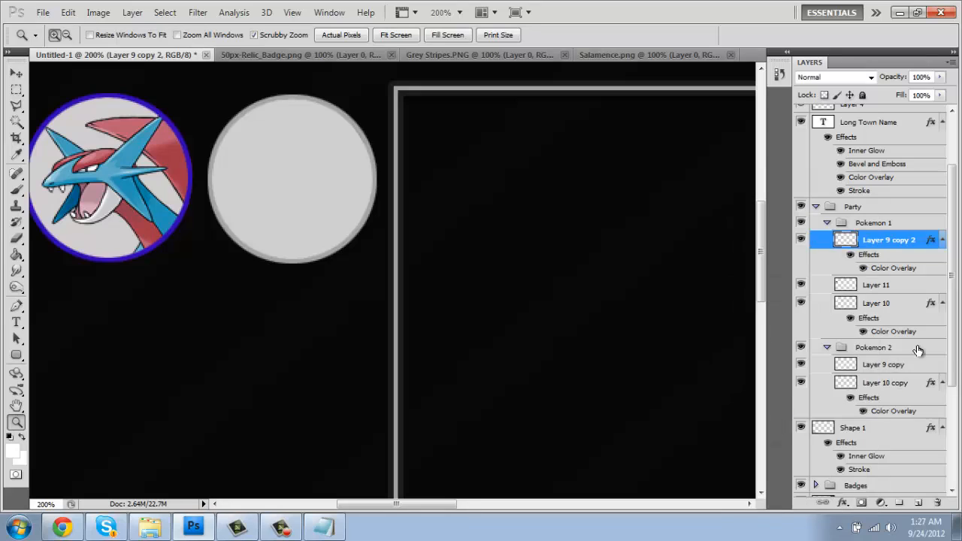
pyautogui.rightClick(896, 366)
pyautogui.click(850, 289)
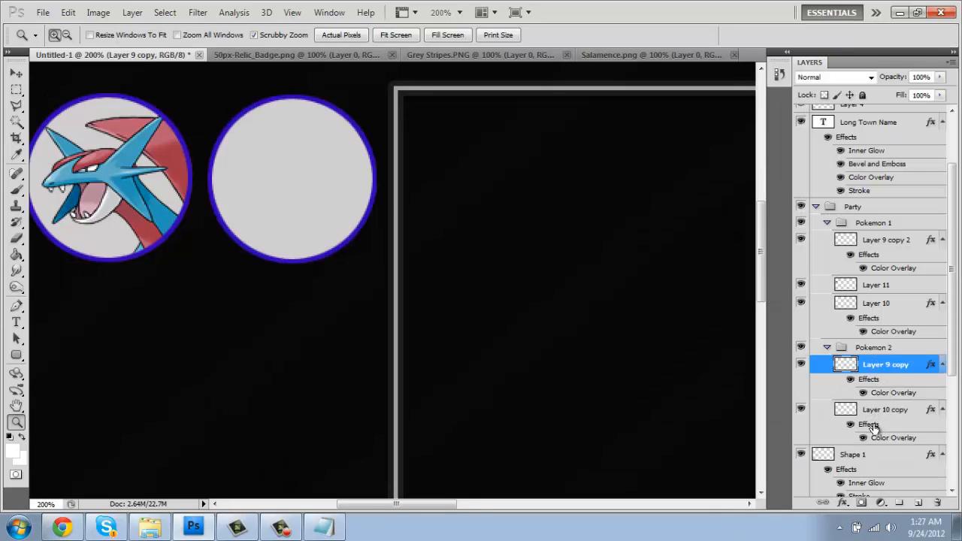
# Step: Collapse the Pokemon 2 and Pokemon 1 groups and select both of them
pyautogui.click(826, 347)
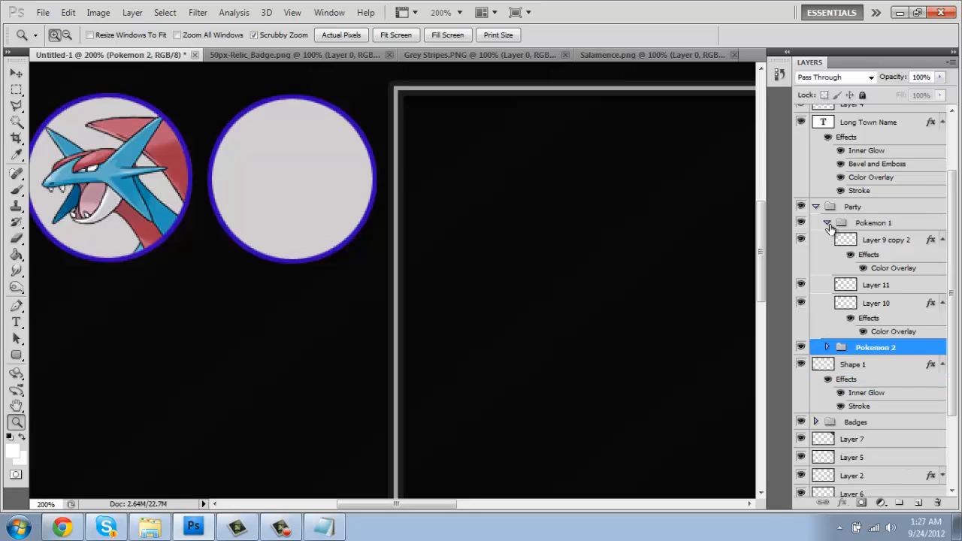
pyautogui.click(827, 223)
pyautogui.keyDown('shift'); pyautogui.click(868, 227); pyautogui.keyUp('shift')
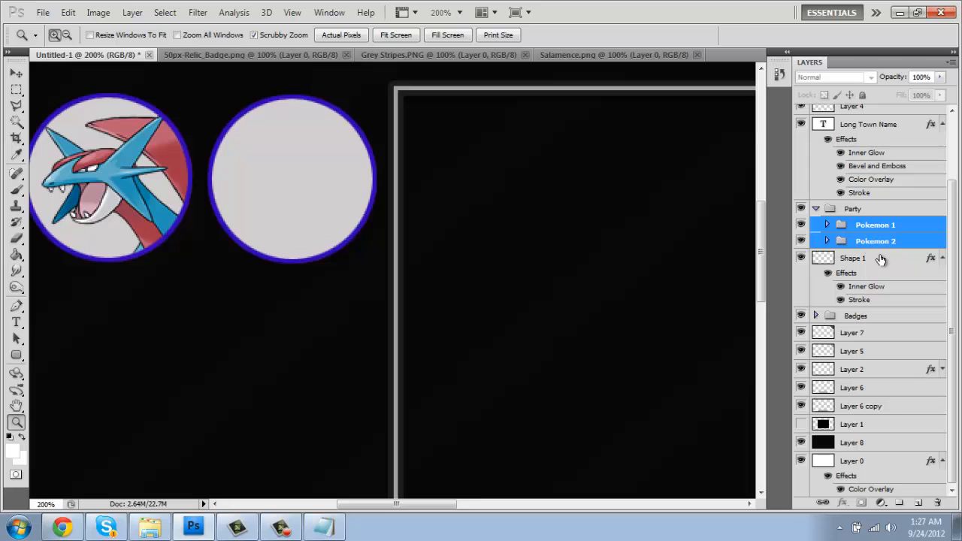
pyautogui.rightClick(875, 234)
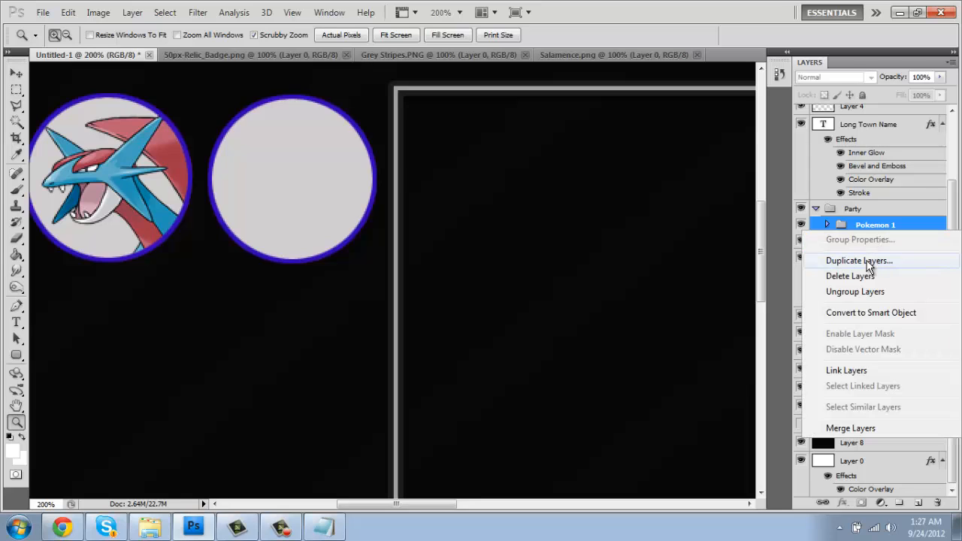
pyautogui.click(860, 261)
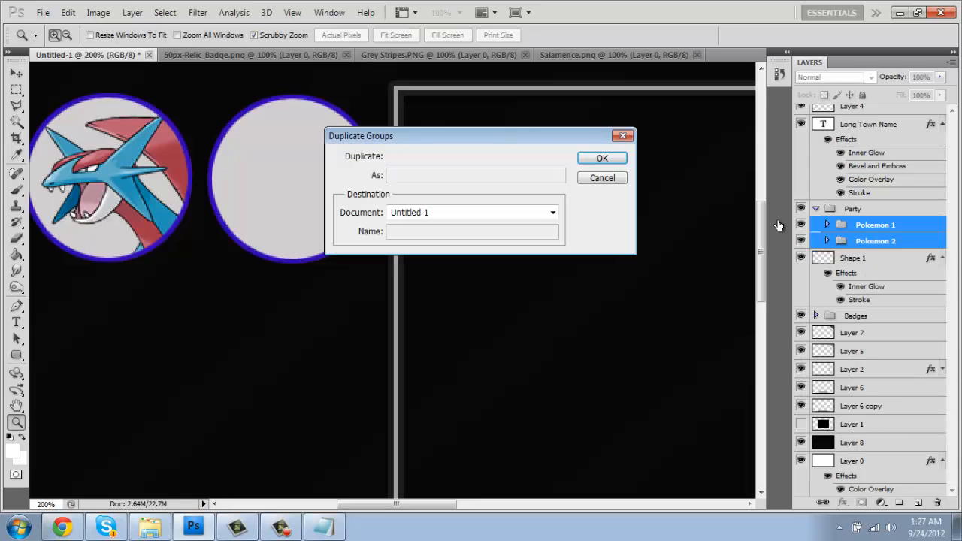
pyautogui.click(604, 179)
pyautogui.rightClick(880, 227)
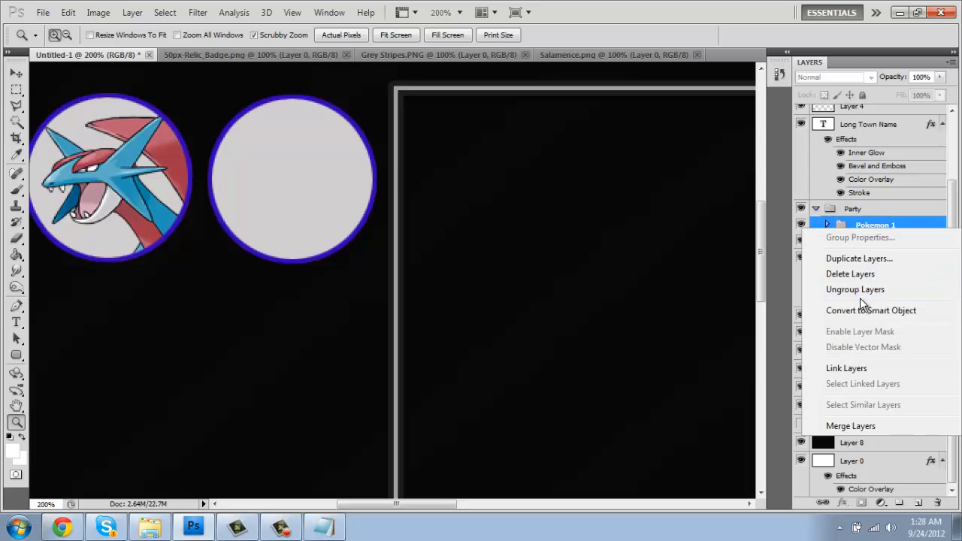
pyautogui.click(683, 63)
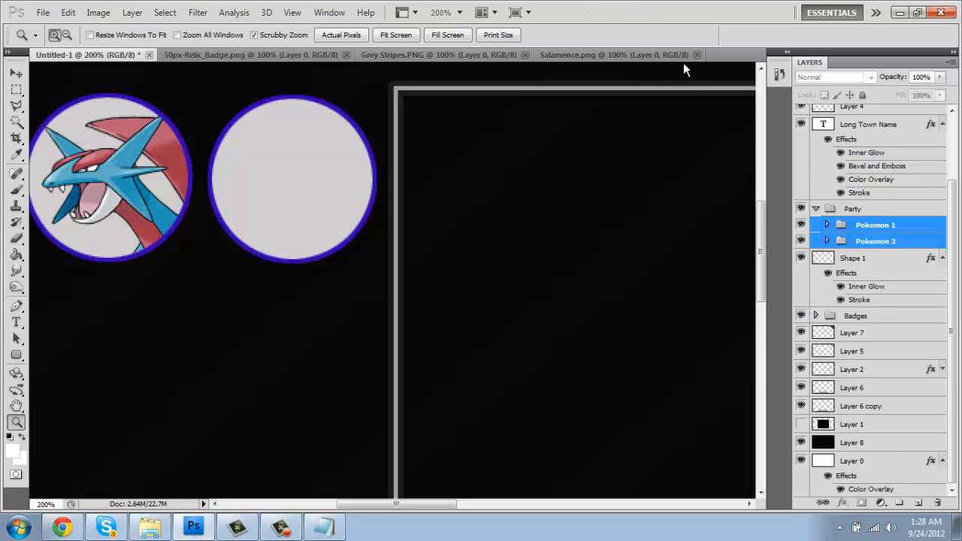
# Step: Duplicate the Pokemon 1 group under the name Pokemon 3 and move it below the Pokemon 2 group
pyautogui.click(885, 230)
pyautogui.rightClick(885, 231)
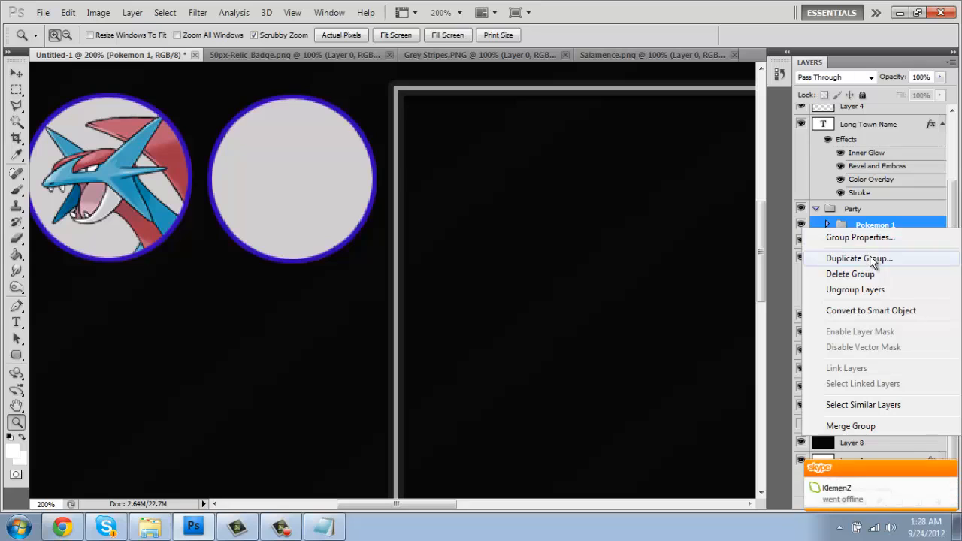
pyautogui.click(873, 260)
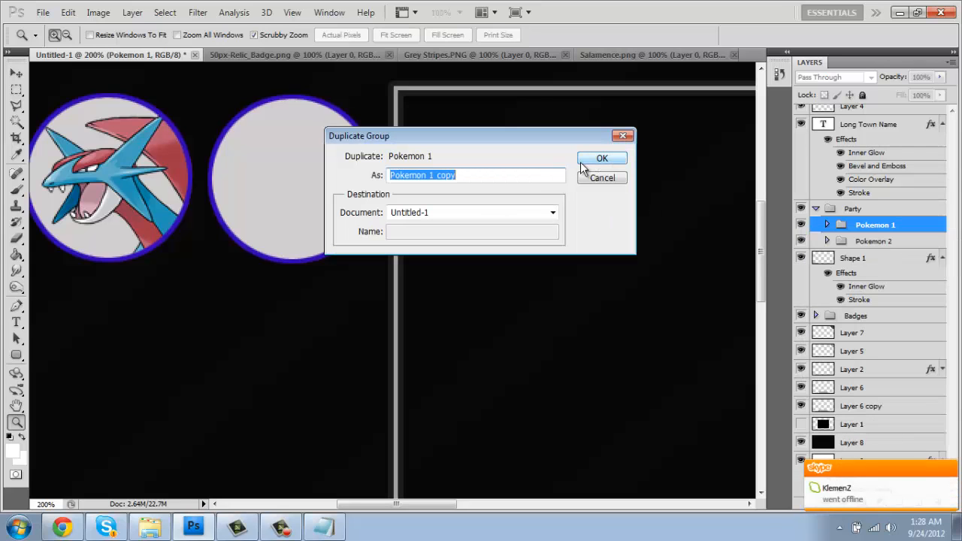
pyautogui.write('Pok')
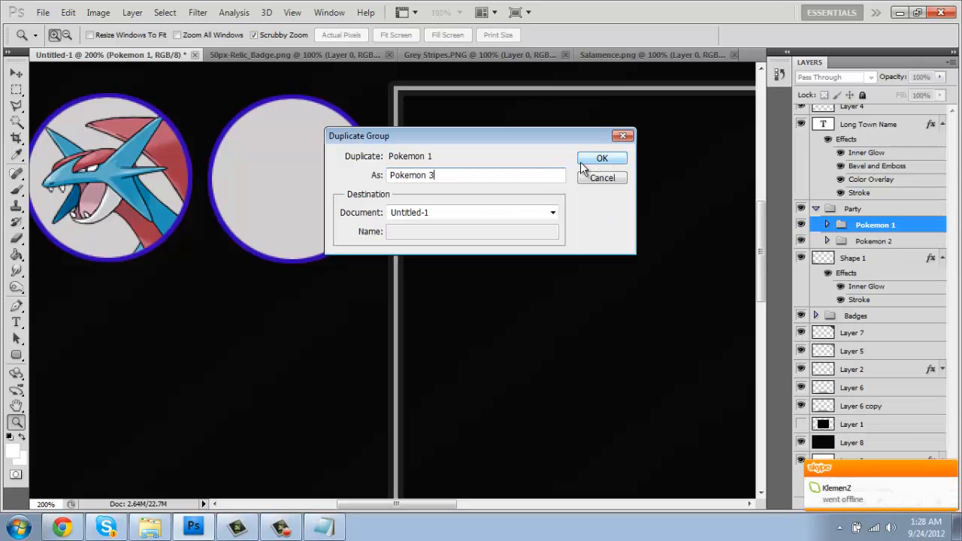
pyautogui.click(582, 160)
pyautogui.moveTo(891, 227); pyautogui.dragTo(890, 273)
# Step: Duplicate the Pokemon 2 group as Pokemon 4 and place Pokemon 3 and Pokemon 4 in order below Pokemon 2 in the Party group
pyautogui.click(885, 245)
pyautogui.rightClick(884, 243)
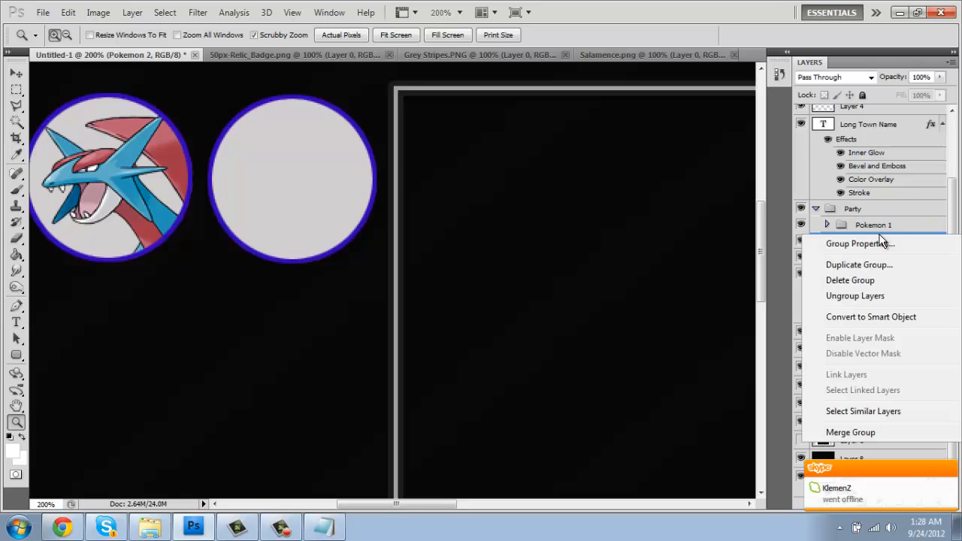
pyautogui.moveTo(741, 4); pyautogui.dragTo(872, 12)
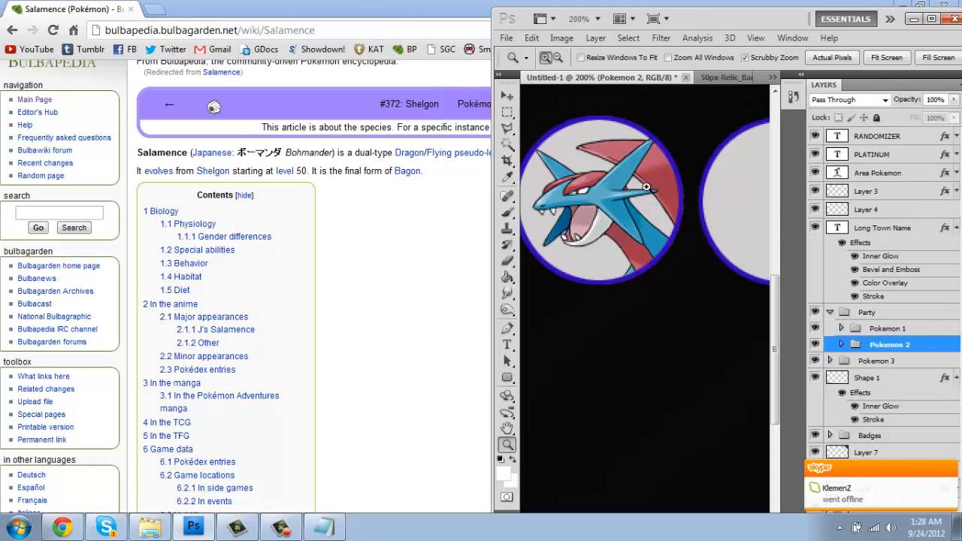
pyautogui.click(933, 19)
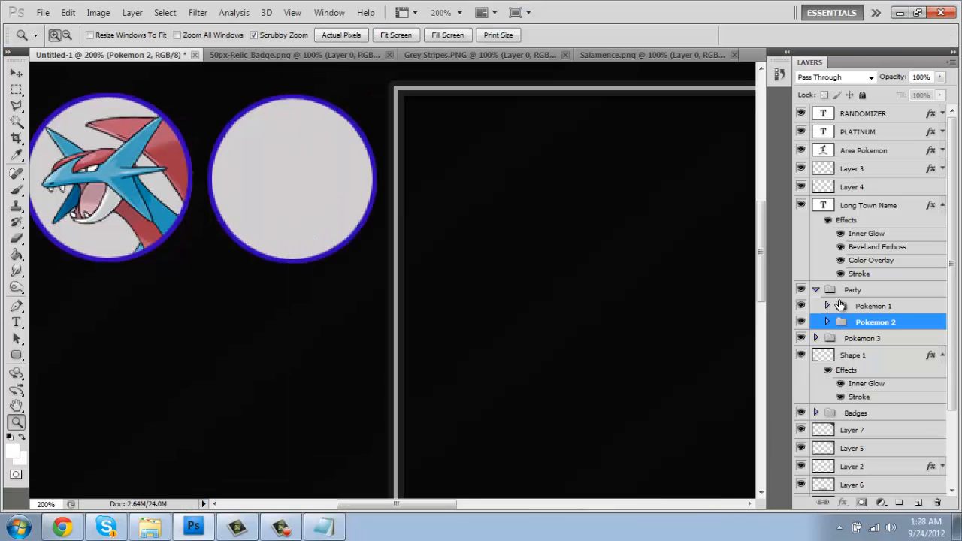
pyautogui.rightClick(876, 322)
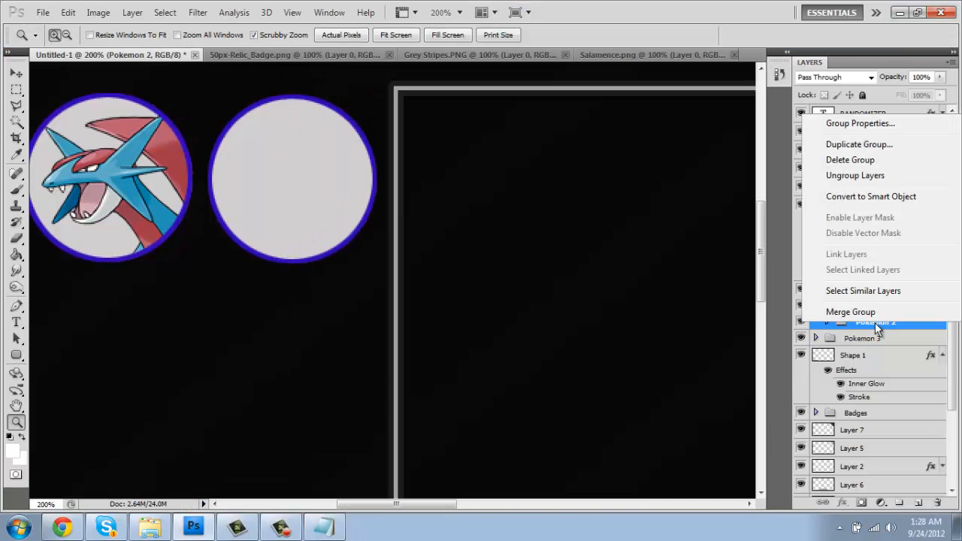
pyautogui.click(854, 148)
pyautogui.write('Pokemon 4')
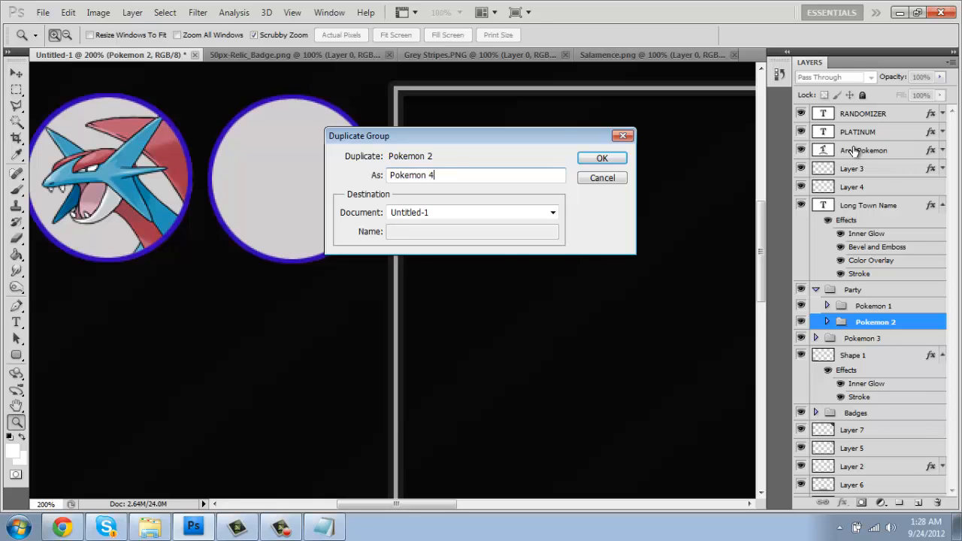
pyautogui.press('Return')
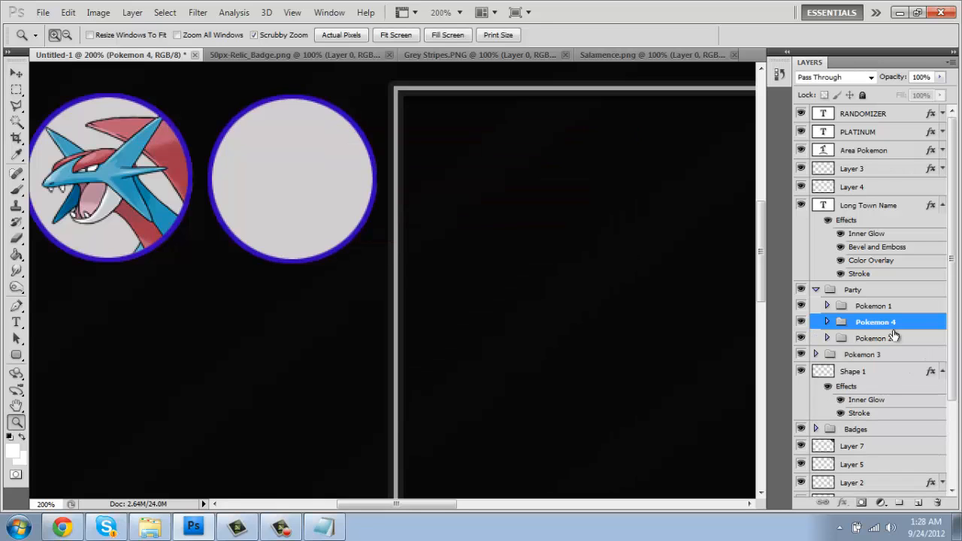
pyautogui.moveTo(851, 357); pyautogui.dragTo(872, 350)
# Step: Move the Pokemon 3 and Pokemon 4 groups straight down together to form a second row with a small gap below the first circles
pyautogui.click(872, 340)
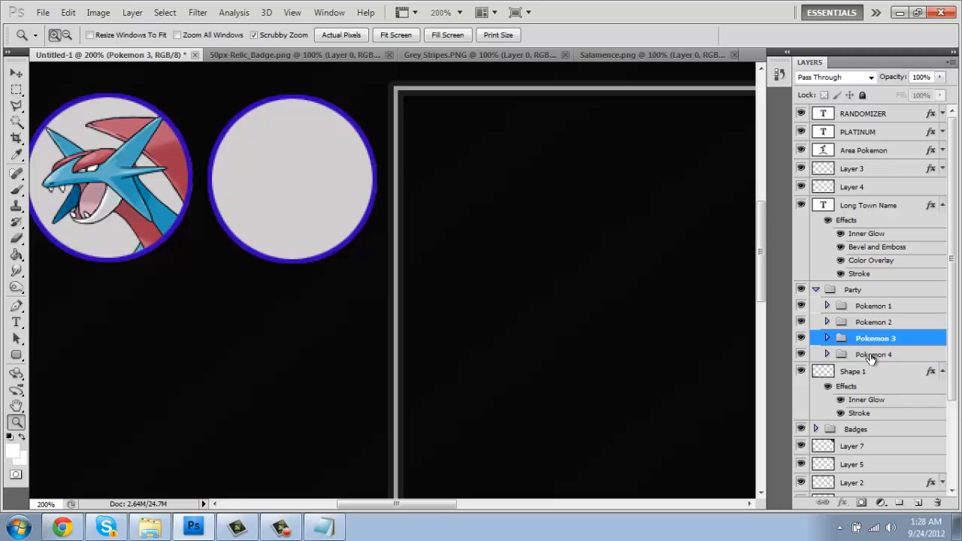
pyautogui.keyDown('shift'); pyautogui.click(872, 354); pyautogui.keyUp('shift')
pyautogui.press('v')
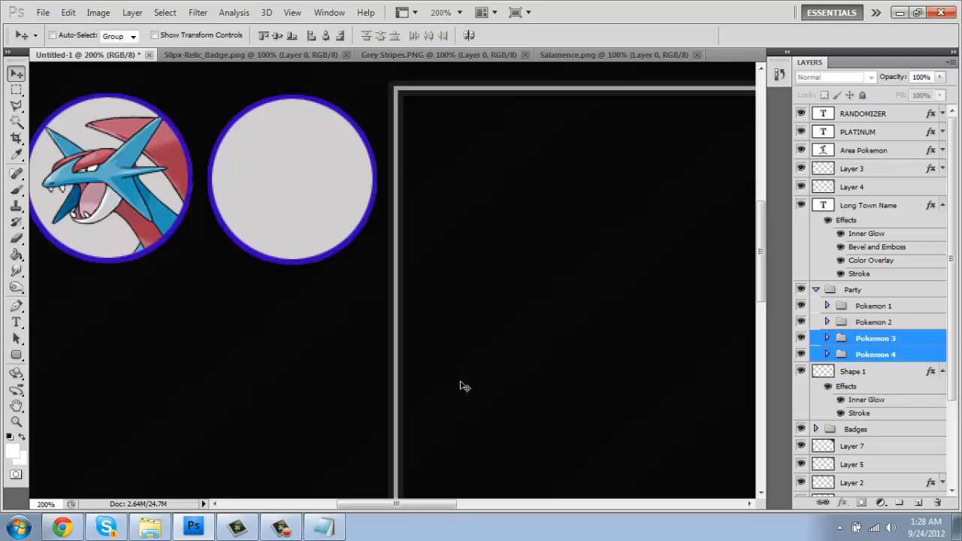
pyautogui.press('Down')
pyautogui.press('Down')
pyautogui.press('Down')
pyautogui.press('Down')
pyautogui.press('Down')
pyautogui.press('Down')
pyautogui.press('Down')
pyautogui.press('Down')
pyautogui.press('Down')
pyautogui.press('Down')
pyautogui.press('Down')
pyautogui.press('Down')
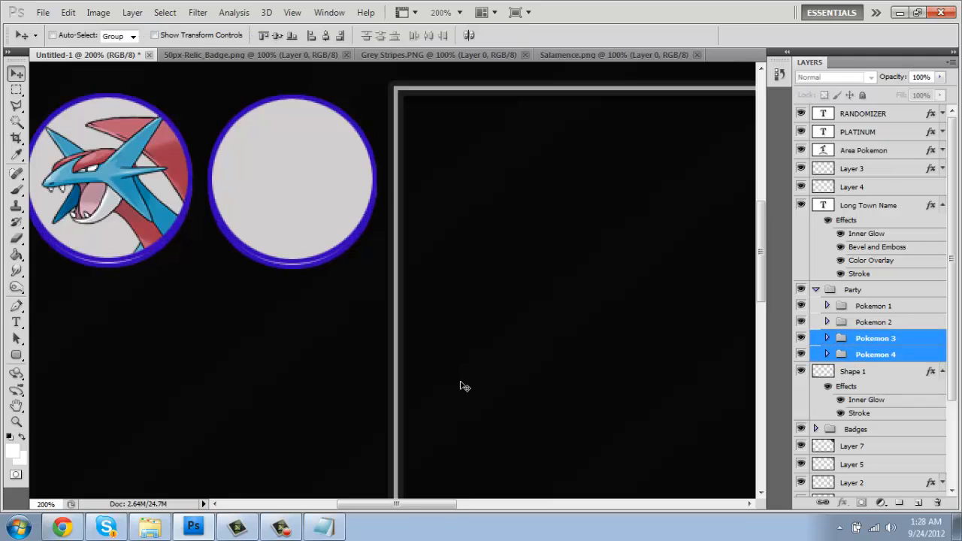
pyautogui.press('Down')
pyautogui.press('Down')
pyautogui.press('Down')
pyautogui.press('Down')
pyautogui.press('Down')
pyautogui.press('Down')
pyautogui.press('Down')
pyautogui.press('Down')
pyautogui.press('Down')
pyautogui.press('Down')
pyautogui.press('Down')
pyautogui.press('Down')
pyautogui.press('Down')
pyautogui.press('Down')
pyautogui.press('Down')
pyautogui.press('Down')
pyautogui.press('Down')
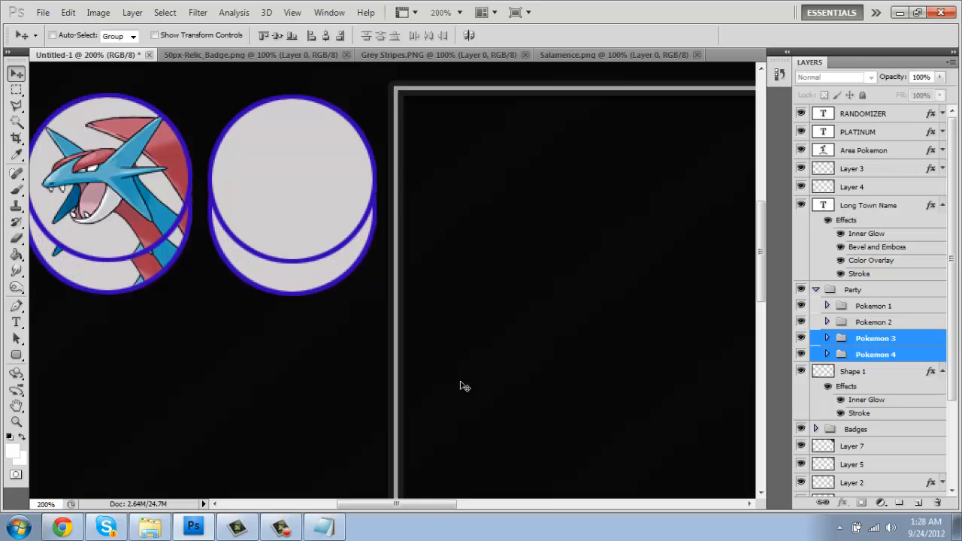
pyautogui.press('Down')
pyautogui.press('Down')
pyautogui.press('Down')
pyautogui.press('Down')
pyautogui.press('Down')
pyautogui.press('Down')
pyautogui.press('Down')
pyautogui.press('Down')
pyautogui.press('Down')
pyautogui.press('Down')
pyautogui.press('Down')
pyautogui.press('Down')
pyautogui.press('Down')
pyautogui.press('Down')
pyautogui.press('Down')
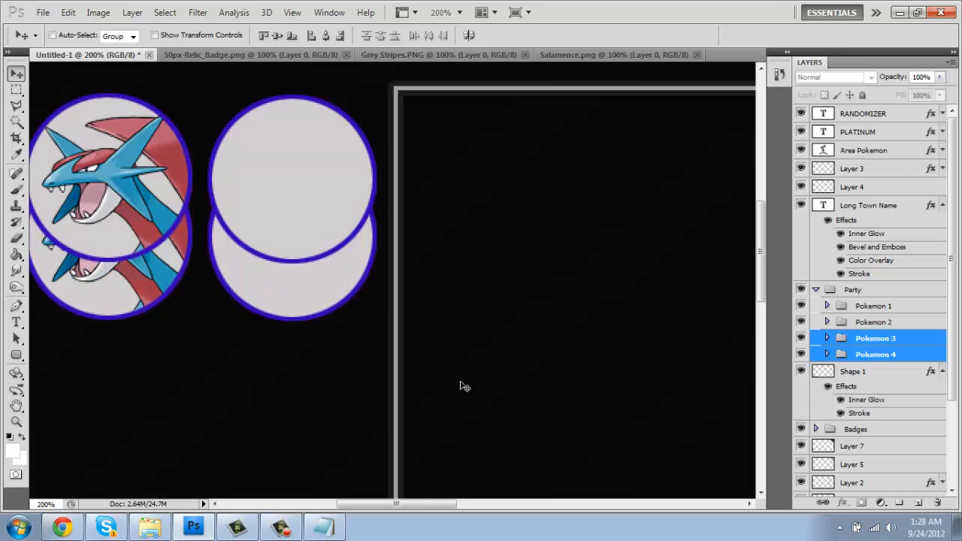
pyautogui.press('Down')
pyautogui.press('Down')
pyautogui.press('Down')
pyautogui.press('Down')
pyautogui.press('Down')
pyautogui.press('Down')
pyautogui.press('Down')
pyautogui.press('Down')
pyautogui.press('Down')
pyautogui.press('Down')
pyautogui.press('Down')
pyautogui.press('Down')
pyautogui.press('Down')
pyautogui.press('Down')
pyautogui.press('Down')
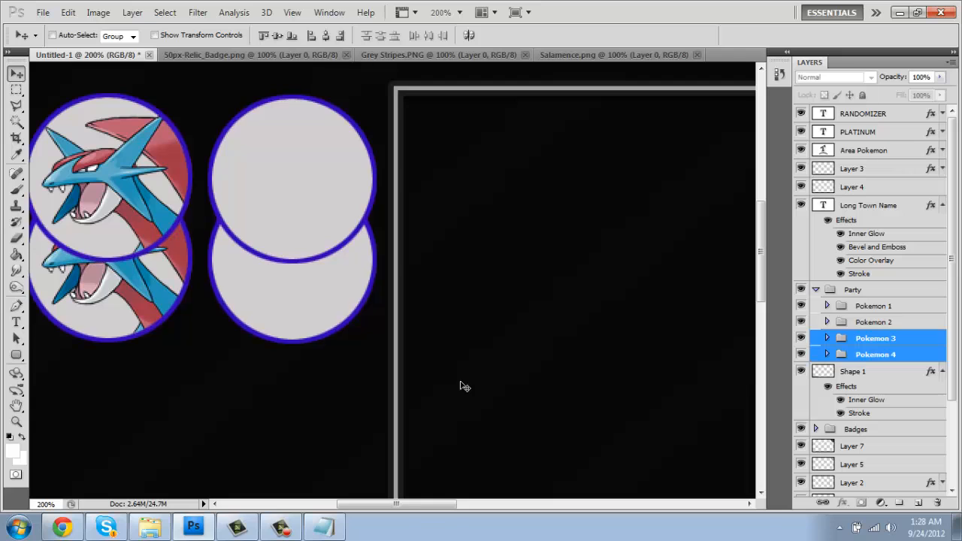
pyautogui.press('Down')
pyautogui.press('Down')
pyautogui.press('Down')
pyautogui.press('Down')
pyautogui.press('Down')
pyautogui.press('Down')
pyautogui.press('Down')
pyautogui.press('Down')
pyautogui.press('Down')
pyautogui.press('Down')
pyautogui.press('Down')
pyautogui.press('Down')
pyautogui.press('Down')
pyautogui.press('Down')
pyautogui.press('Down')
pyautogui.press('Down')
pyautogui.press('Down')
pyautogui.press('Down')
pyautogui.press('Down')
pyautogui.press('Down')
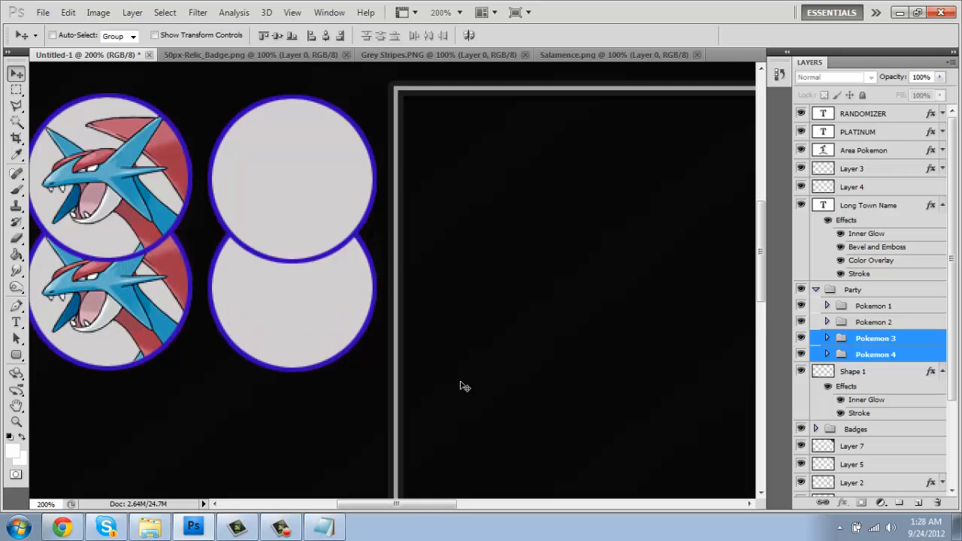
pyautogui.press('Down')
pyautogui.press('Down')
pyautogui.press('Down')
pyautogui.press('Down')
pyautogui.press('Down')
pyautogui.press('Down')
pyautogui.press('Down')
pyautogui.press('Down')
pyautogui.press('Down')
pyautogui.press('Down')
pyautogui.press('Down')
pyautogui.press('Down')
pyautogui.press('Down')
pyautogui.press('Down')
pyautogui.press('Down')
pyautogui.press('Down')
pyautogui.press('Down')
pyautogui.press('Down')
pyautogui.press('Down')
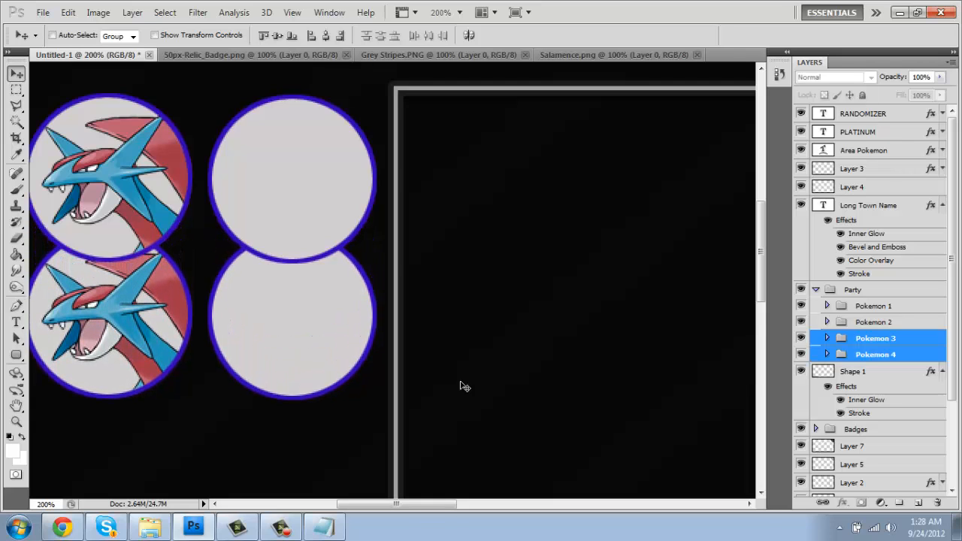
pyautogui.press('Down')
pyautogui.press('Down')
pyautogui.press('Down')
pyautogui.press('Down')
pyautogui.press('Down')
pyautogui.press('Down')
pyautogui.press('Down')
pyautogui.press('Down')
pyautogui.press('Down')
pyautogui.press('Down')
pyautogui.press('Down')
pyautogui.press('Down')
pyautogui.press('Down')
pyautogui.press('Down')
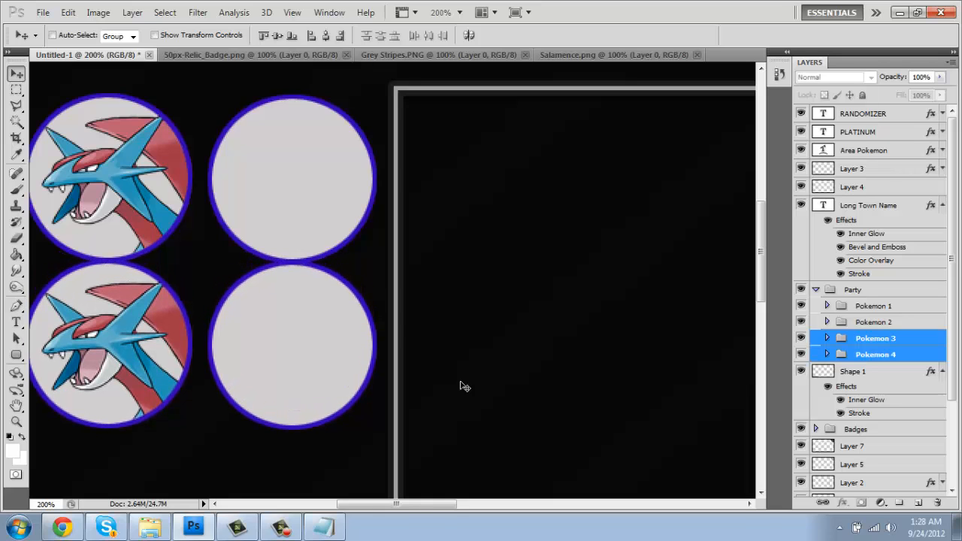
pyautogui.press('Down')
pyautogui.press('Down')
pyautogui.press('Down')
pyautogui.press('Down')
pyautogui.press('Down')
pyautogui.press('Down')
pyautogui.press('Down')
pyautogui.press('Down')
pyautogui.press('Down')
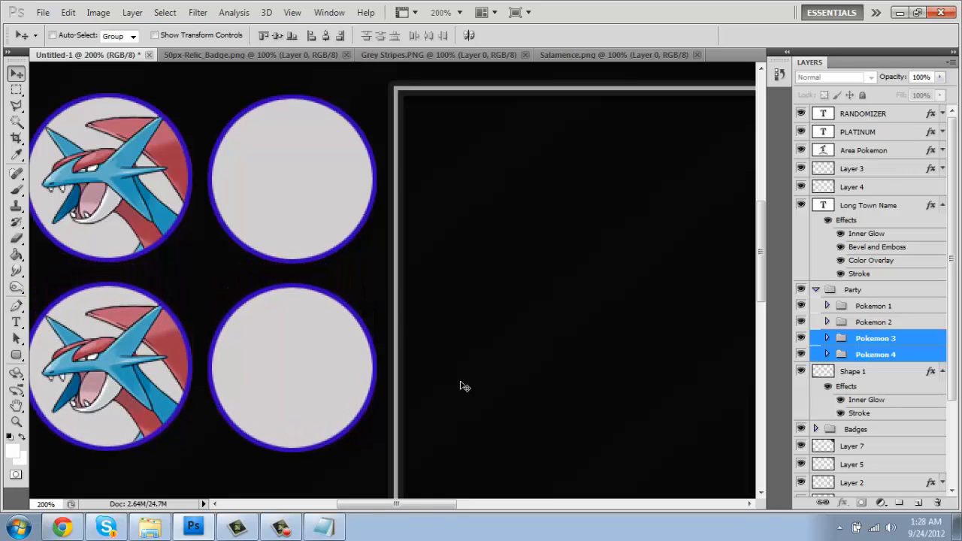
# Step: Duplicate the Pokemon 3 group under the name Pokemon 5
pyautogui.moveTo(760, 270); pyautogui.dragTo(778, 340)
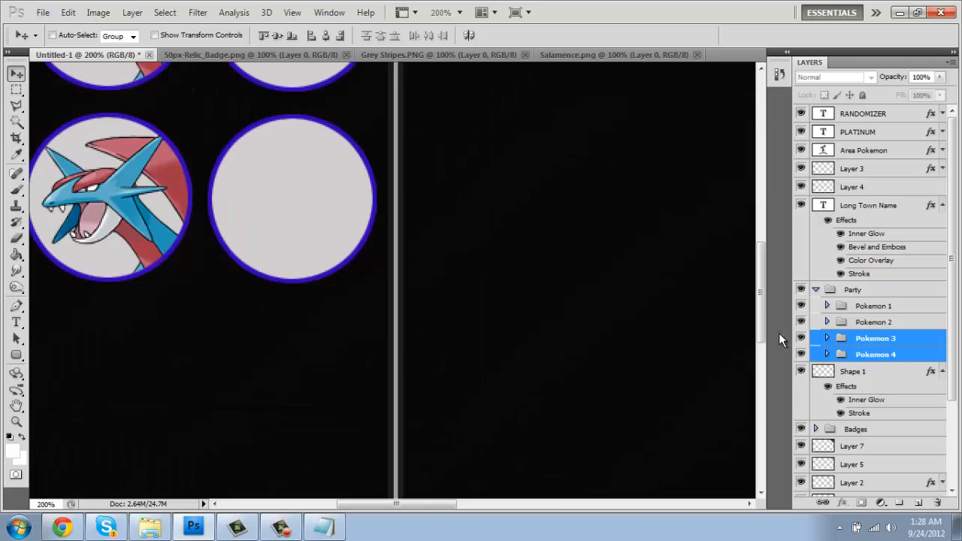
pyautogui.click(896, 339)
pyautogui.rightClick(869, 342)
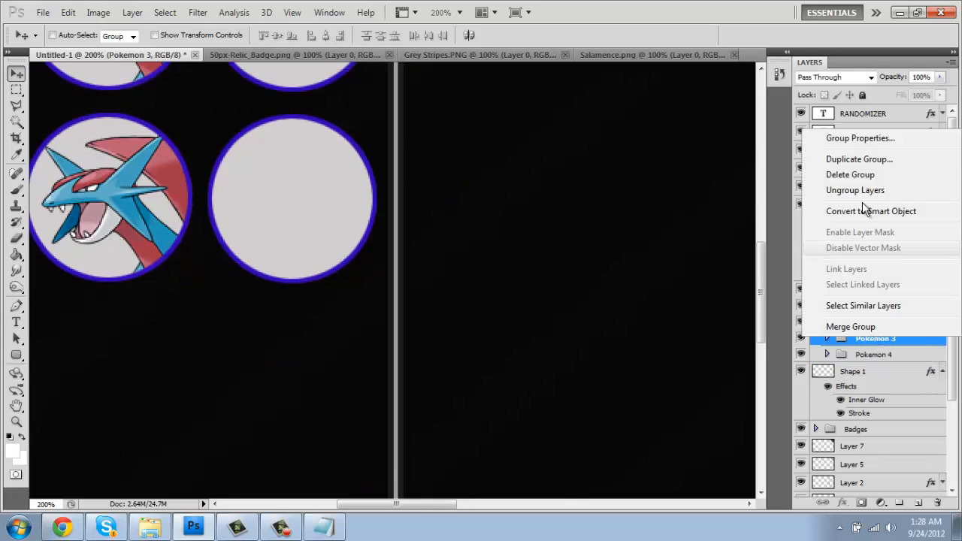
pyautogui.click(859, 160)
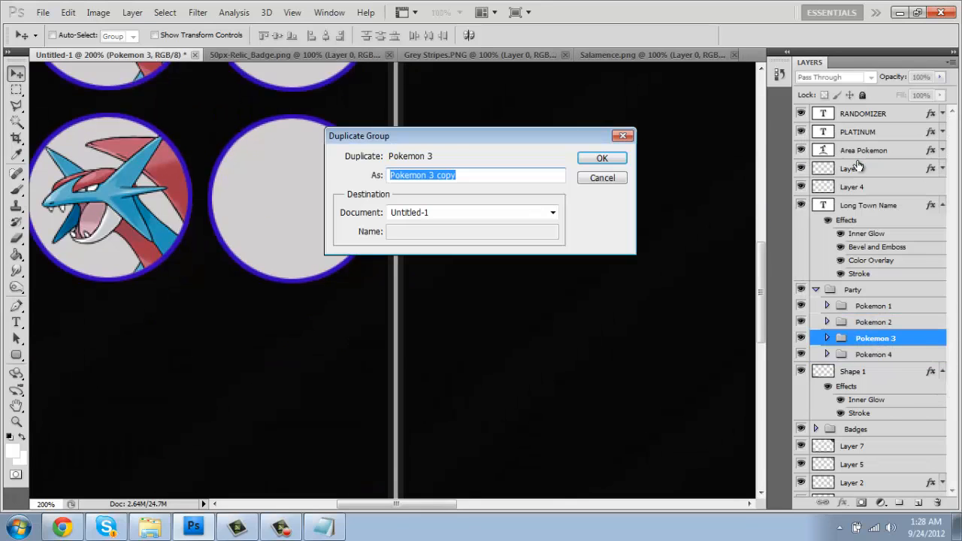
pyautogui.write('Pokemo5')
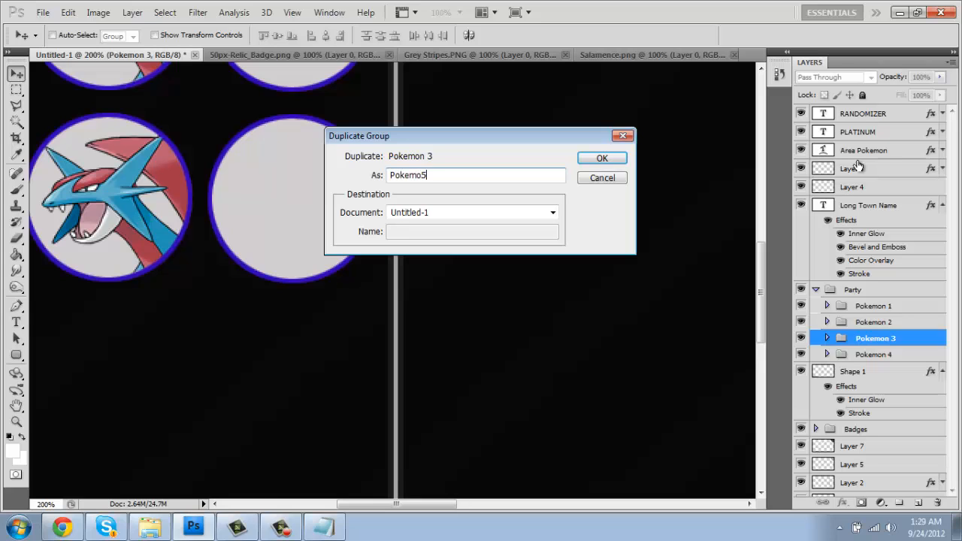
pyautogui.press('Return')
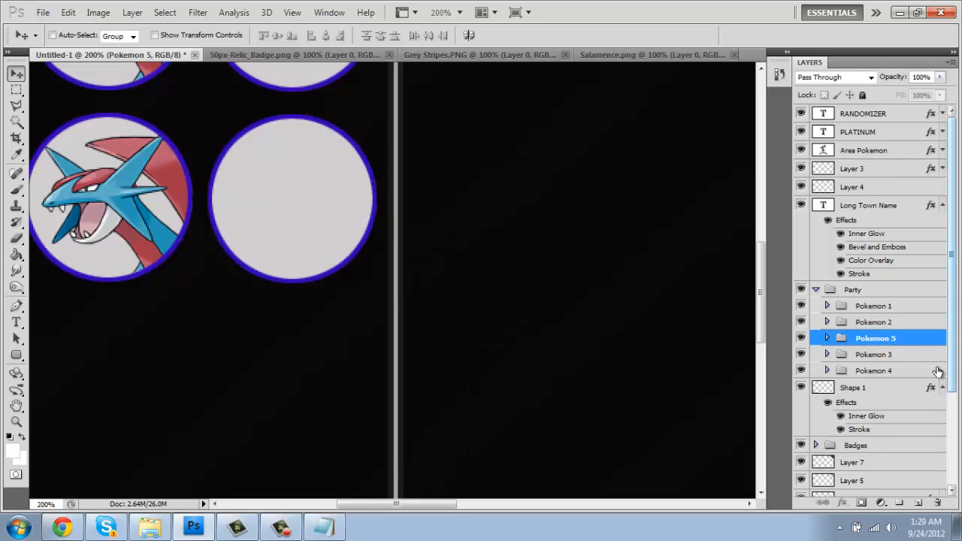
pyautogui.rightClick(877, 371)
pyautogui.click(860, 174)
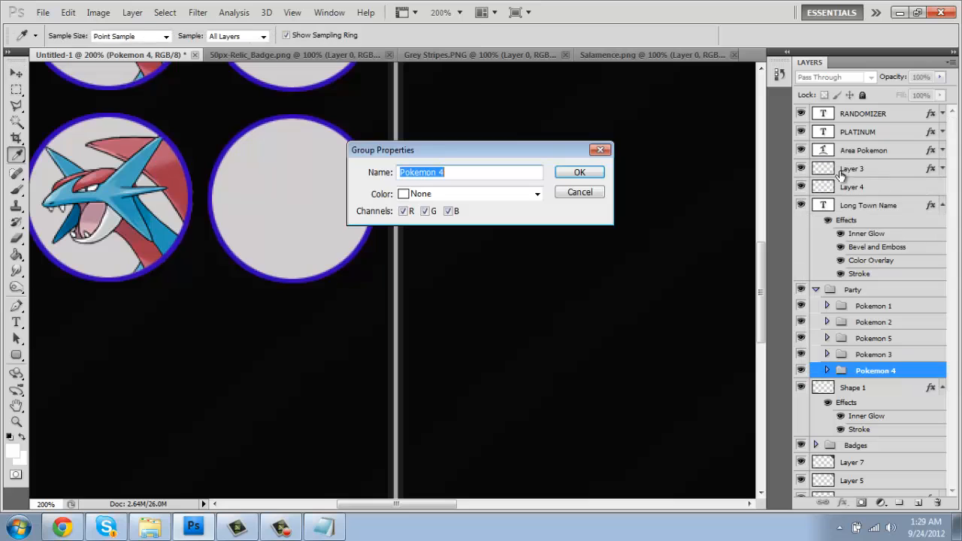
pyautogui.click(580, 192)
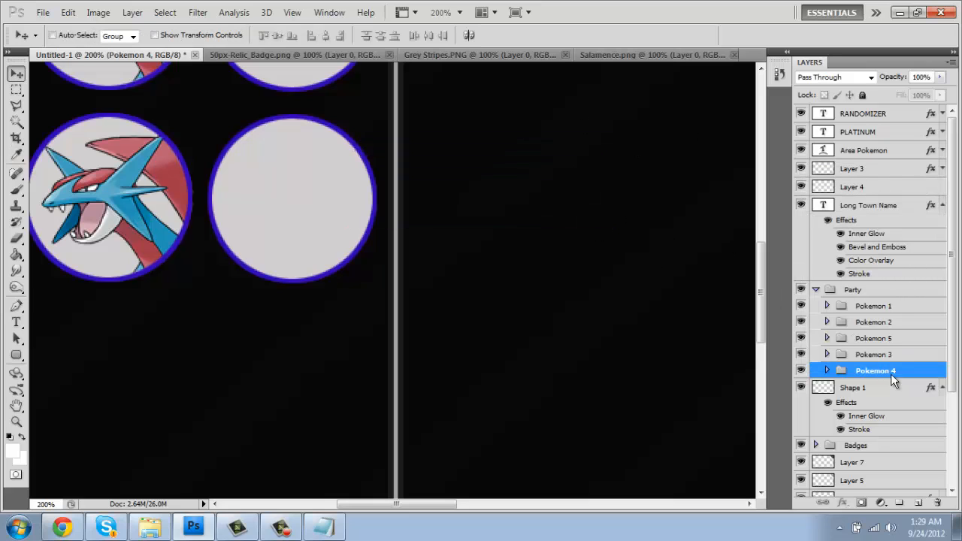
# Step: Duplicate the Pokemon 4 group under the name Pokemon 6
pyautogui.rightClick(891, 373)
pyautogui.click(859, 193)
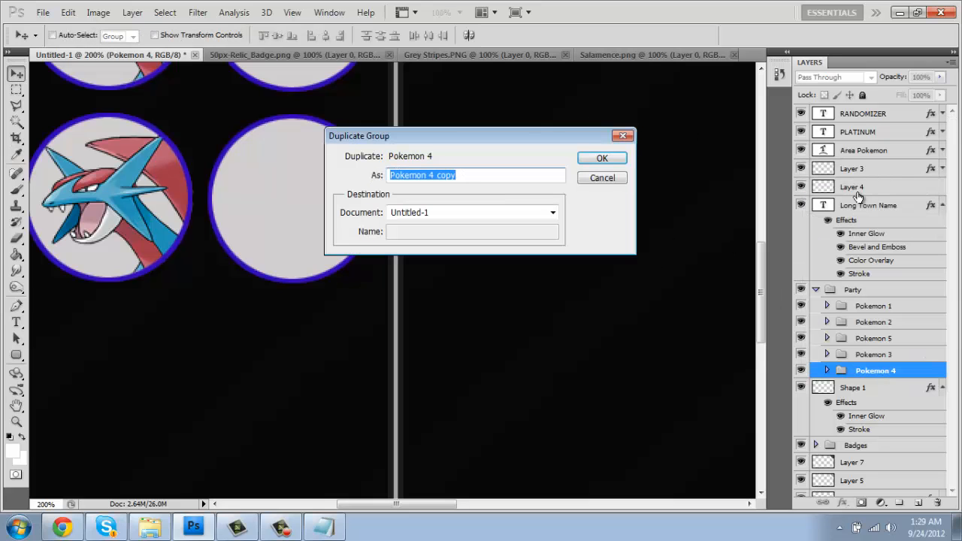
pyautogui.write('Pok')
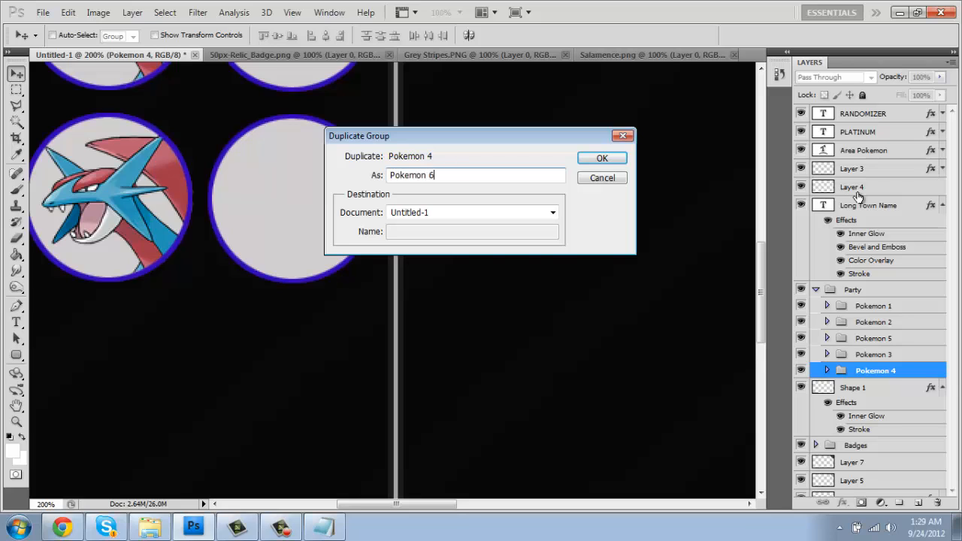
pyautogui.press('Return')
# Step: Reorder the collapsed groups inside Party in sequence from Pokemon 1 to Pokemon 6, and select Pokemon 5 and Pokemon 6 together
pyautogui.moveTo(882, 372); pyautogui.dragTo(881, 358)
pyautogui.click(826, 353)
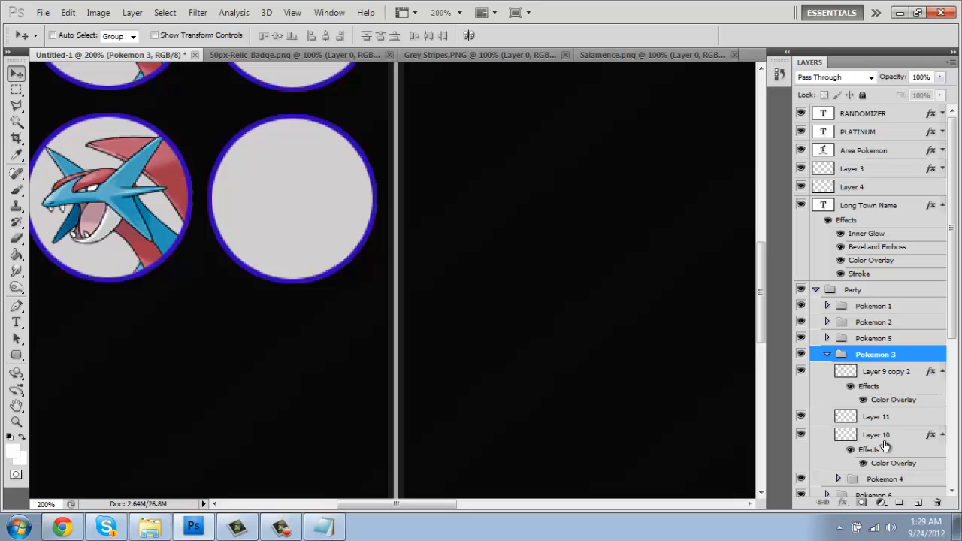
pyautogui.click(942, 371)
pyautogui.moveTo(884, 454); pyautogui.dragTo(885, 350)
pyautogui.click(828, 354)
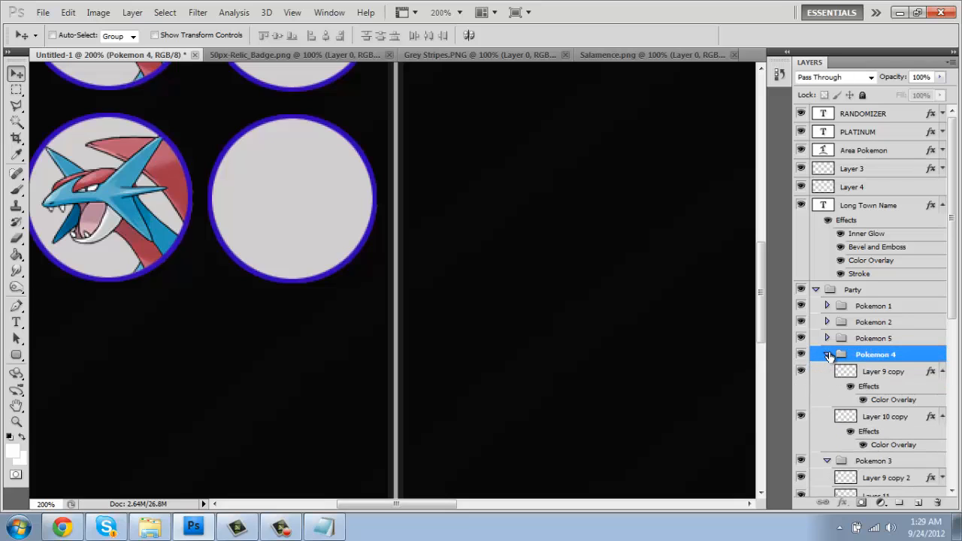
pyautogui.click(828, 354)
pyautogui.click(827, 371)
pyautogui.moveTo(876, 374)
pyautogui.mouseDown()
pyautogui.moveTo(876, 339)
pyautogui.moveTo(887, 329)
pyautogui.moveTo(860, 369)
pyautogui.moveTo(872, 385)
pyautogui.mouseUp()
pyautogui.keyDown('shift'); pyautogui.click(872, 385); pyautogui.keyUp('shift')
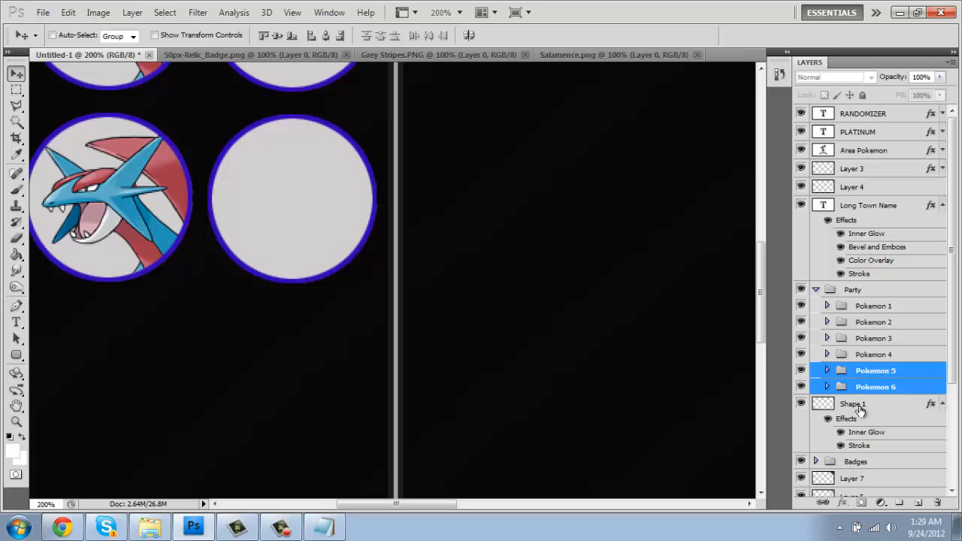
# Step: Move the Pokemon 5 and Pokemon 6 groups straight down with the grid as guide, forming a third row spaced like the first two, and hide the grid
pyautogui.press('Down')
pyautogui.press('Down')
pyautogui.press('Down')
pyautogui.press('Down')
pyautogui.press('Down')
pyautogui.press('Down')
pyautogui.press('Down')
pyautogui.press('Down')
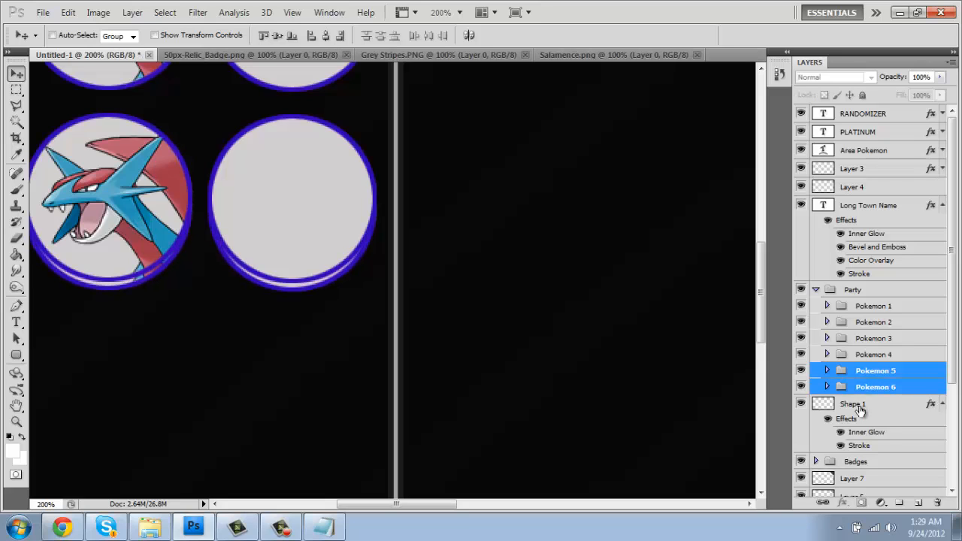
pyautogui.press('Down')
pyautogui.press('Down')
pyautogui.press('Down')
pyautogui.press('Down')
pyautogui.press('Down')
pyautogui.press('Down')
pyautogui.press('Down')
pyautogui.press('Down')
pyautogui.press('Down')
pyautogui.press('Down')
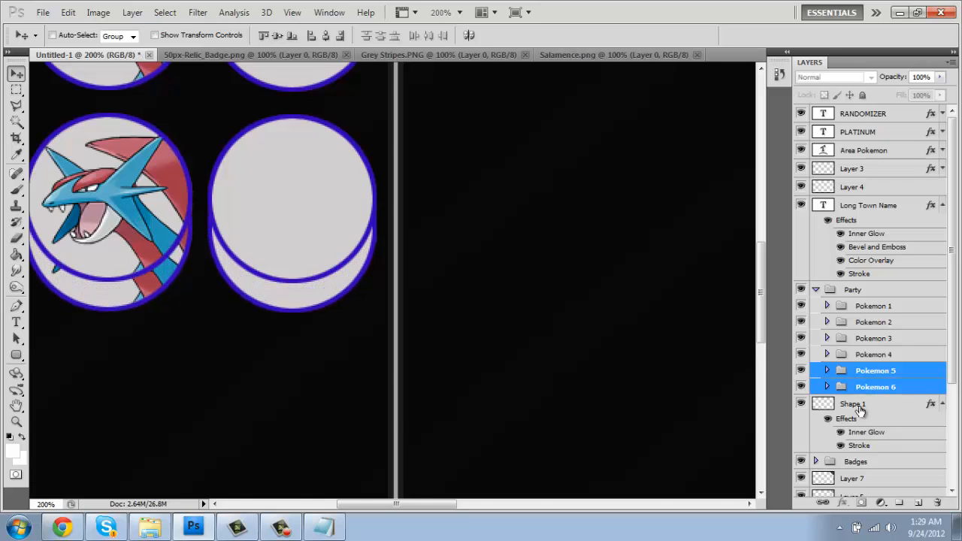
pyautogui.hotkey('ctrl', "'")
pyautogui.press('Down')
pyautogui.press('Down')
pyautogui.press('Down')
pyautogui.press('Down')
pyautogui.press('Down')
pyautogui.press('Down')
pyautogui.press('Down')
pyautogui.press('Down')
pyautogui.press('Down')
pyautogui.press('Down')
pyautogui.press('Down')
pyautogui.press('Down')
pyautogui.press('Down')
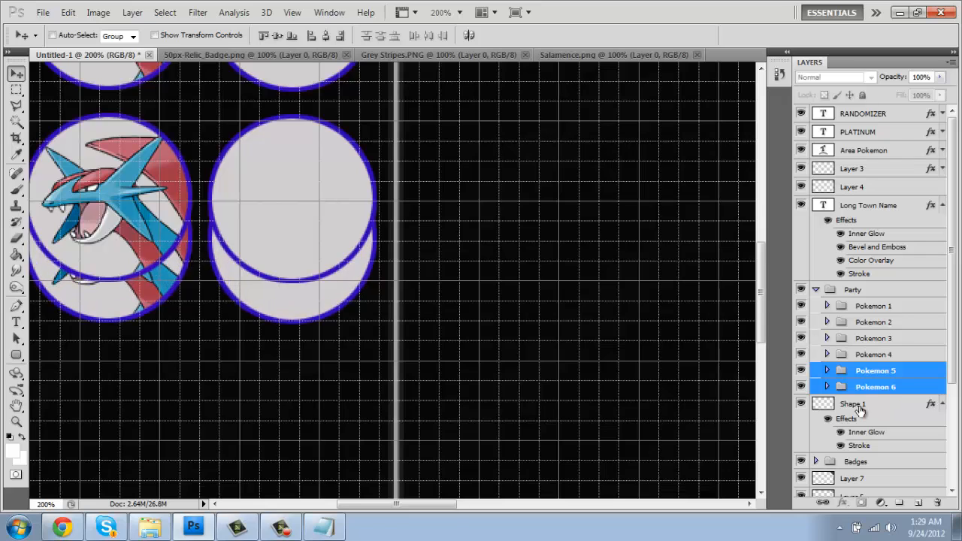
pyautogui.press('Down')
pyautogui.press('Down')
pyautogui.press('Down')
pyautogui.press('Down')
pyautogui.press('Down')
pyautogui.press('Down')
pyautogui.press('Down')
pyautogui.press('Down')
pyautogui.press('Down')
pyautogui.press('Down')
pyautogui.press('Down')
pyautogui.press('Down')
pyautogui.press('Down')
pyautogui.press('Down')
pyautogui.press('Down')
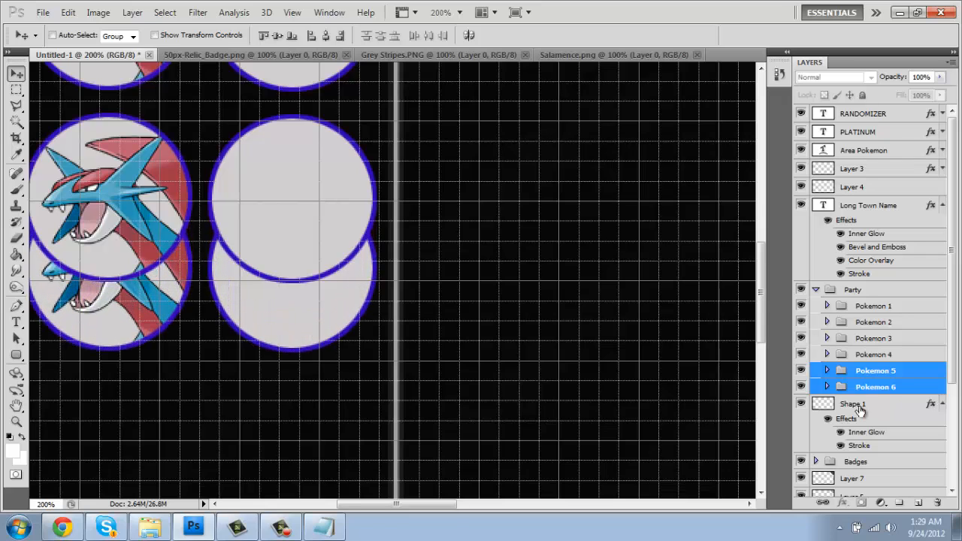
pyautogui.press('Down')
pyautogui.press('Down')
pyautogui.press('Down')
pyautogui.press('Down')
pyautogui.press('Down')
pyautogui.press('Down')
pyautogui.press('Down')
pyautogui.press('Down')
pyautogui.press('Down')
pyautogui.press('Down')
pyautogui.press('Down')
pyautogui.press('Down')
pyautogui.press('Down')
pyautogui.press('Down')
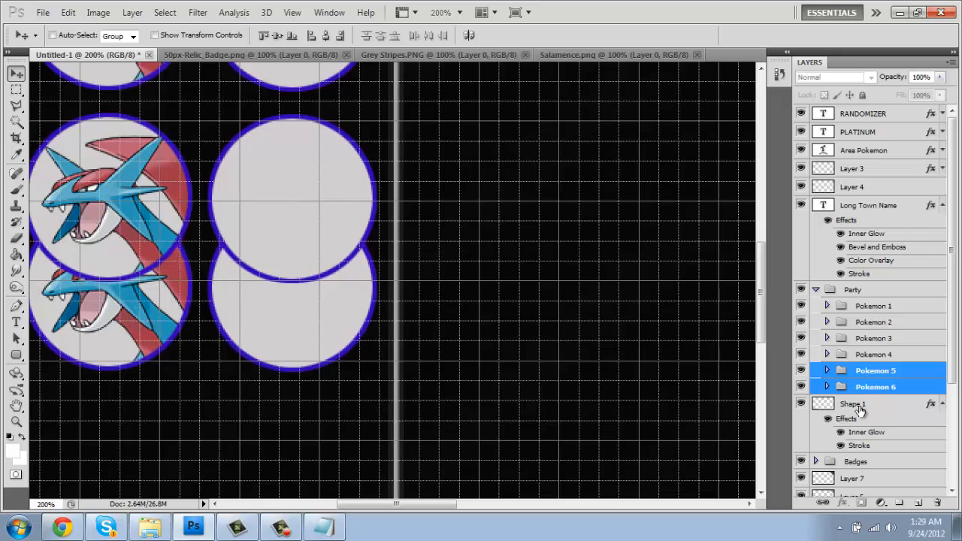
pyautogui.press('Down')
pyautogui.press('Down')
pyautogui.press('Down')
pyautogui.press('Down')
pyautogui.press('Down')
pyautogui.press('Down')
pyautogui.press('Down')
pyautogui.press('Down')
pyautogui.press('Down')
pyautogui.press('Down')
pyautogui.press('Down')
pyautogui.press('Down')
pyautogui.press('Down')
pyautogui.press('Down')
pyautogui.press('Down')
pyautogui.press('Down')
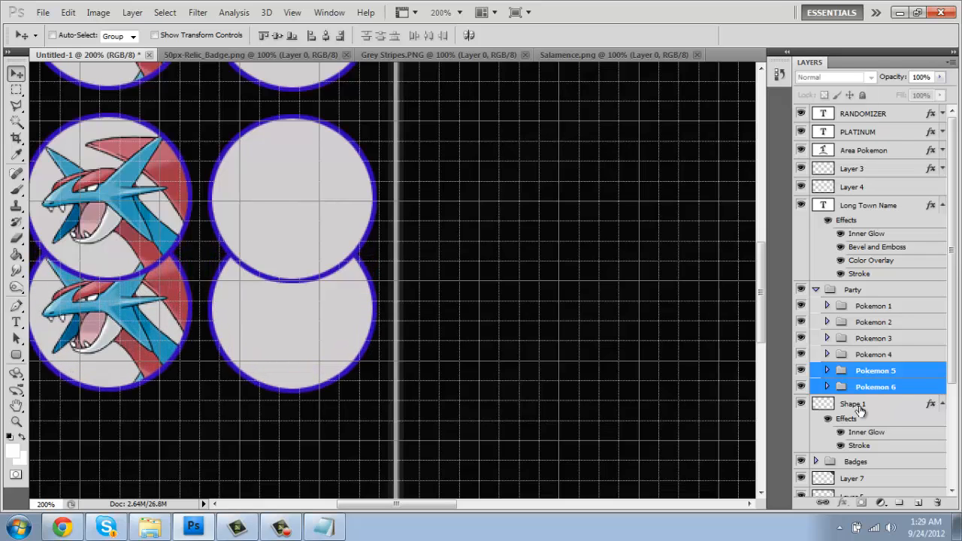
pyautogui.press('Down')
pyautogui.press('Down')
pyautogui.press('Down')
pyautogui.press('Down')
pyautogui.press('Down')
pyautogui.press('Down')
pyautogui.press('Down')
pyautogui.press('Down')
pyautogui.press('Down')
pyautogui.press('Down')
pyautogui.press('Down')
pyautogui.press('Down')
pyautogui.press('Down')
pyautogui.press('Down')
pyautogui.press('Down')
pyautogui.press('Down')
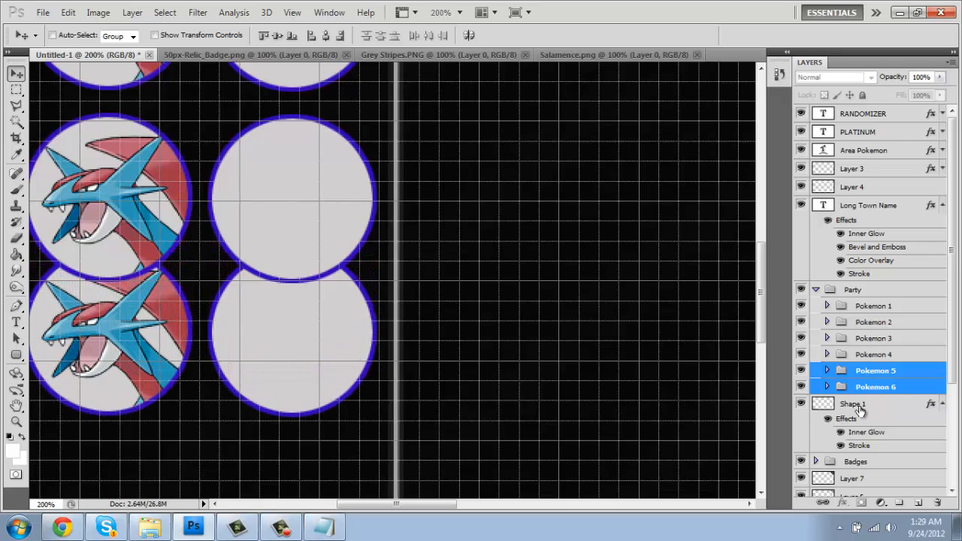
pyautogui.press('Down')
pyautogui.press('Down')
pyautogui.press('Down')
pyautogui.press('Down')
pyautogui.press('Down')
pyautogui.press('Down')
pyautogui.press('Down')
pyautogui.press('Down')
pyautogui.press('Down')
pyautogui.press('Down')
pyautogui.press('Down')
pyautogui.press('Down')
pyautogui.press('Down')
pyautogui.press('Down')
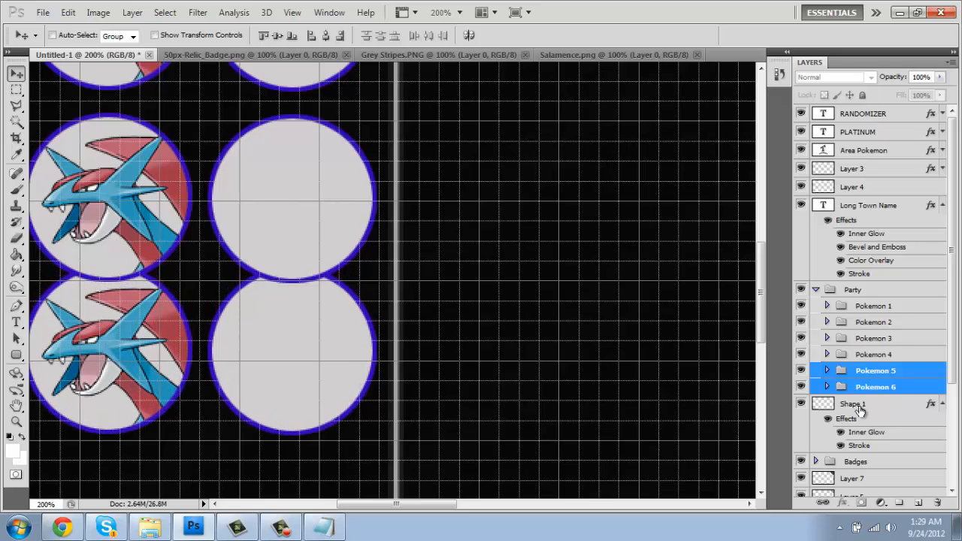
pyautogui.press('Down')
pyautogui.press('Down')
pyautogui.press('Down')
pyautogui.press('Down')
pyautogui.press('Down')
pyautogui.press('Down')
pyautogui.press('Down')
pyautogui.press('Down')
pyautogui.press('Down')
pyautogui.press('Down')
pyautogui.press('Down')
pyautogui.press('Down')
pyautogui.press('Down')
pyautogui.press('Down')
pyautogui.press('Down')
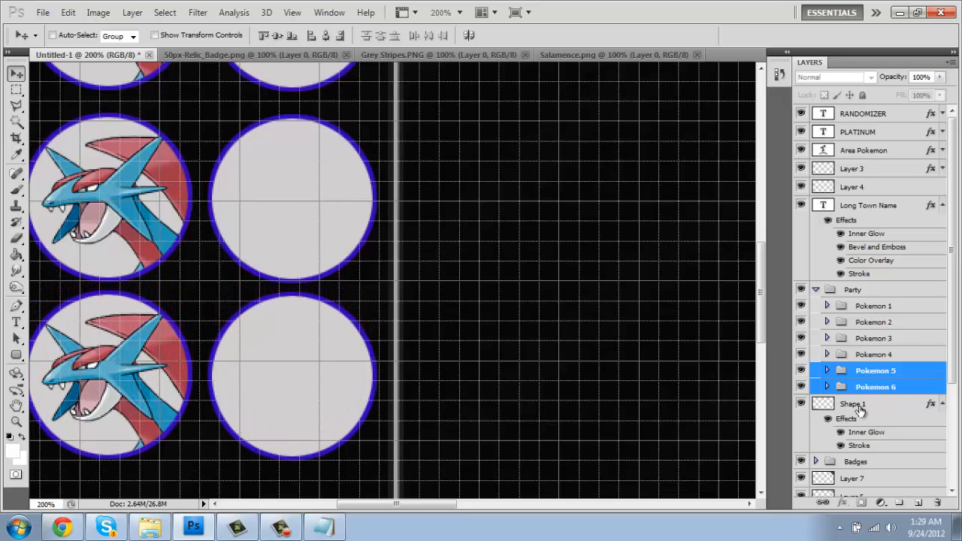
pyautogui.press('Down')
pyautogui.press('Down')
pyautogui.press('Up')
pyautogui.press('Up')
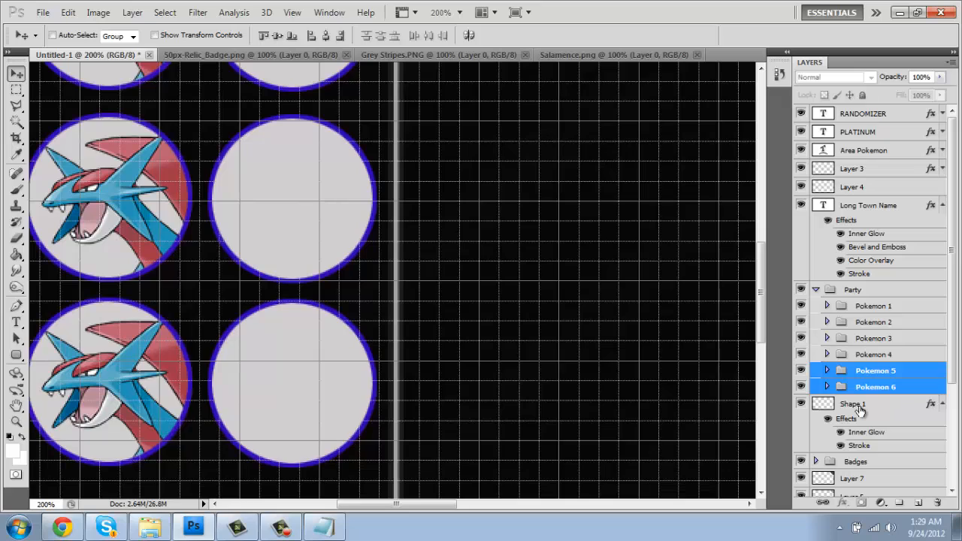
pyautogui.press('Down')
pyautogui.press('Down')
pyautogui.press('Down')
pyautogui.press('Down')
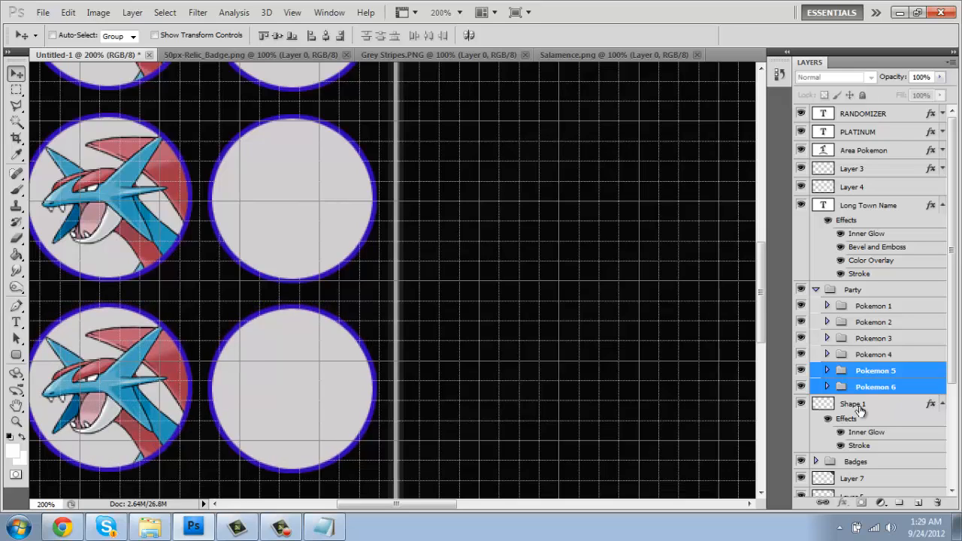
pyautogui.press('Down')
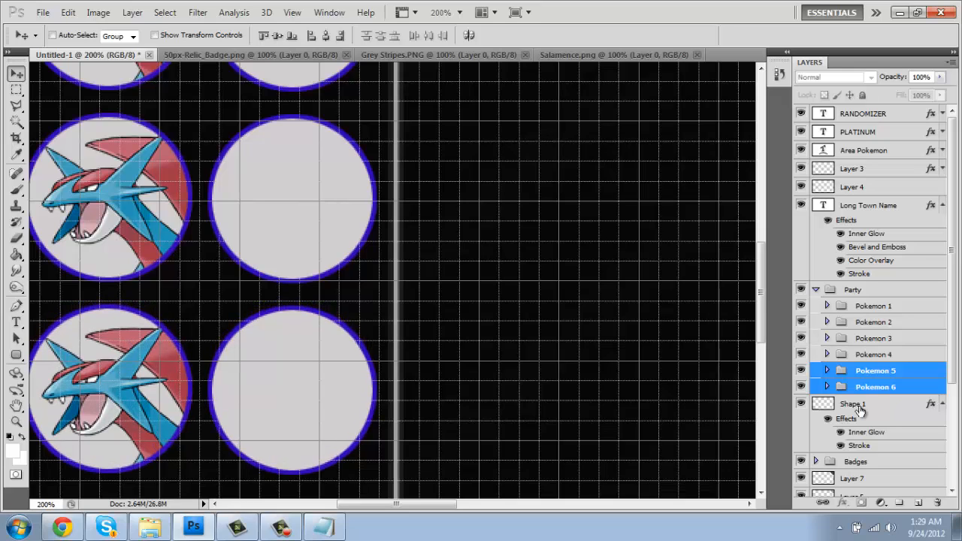
pyautogui.hotkey('ctrl', "'")
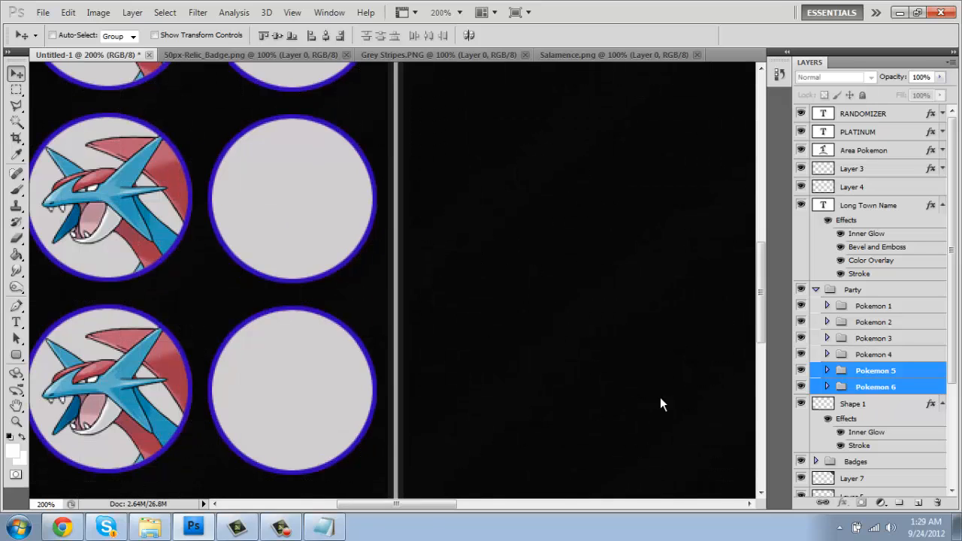
# Step: Select all six groups from Pokemon 1 to Pokemon 6 and nudge them down until they sit roughly centred vertically beside the game frame
pyautogui.click(17, 423)
pyautogui.click(66, 34)
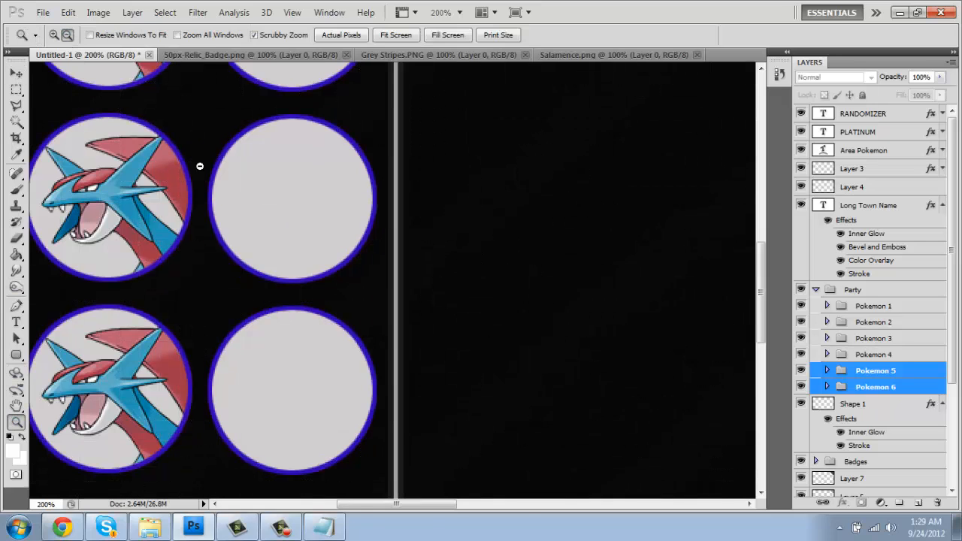
pyautogui.click(198, 166)
pyautogui.click(270, 234)
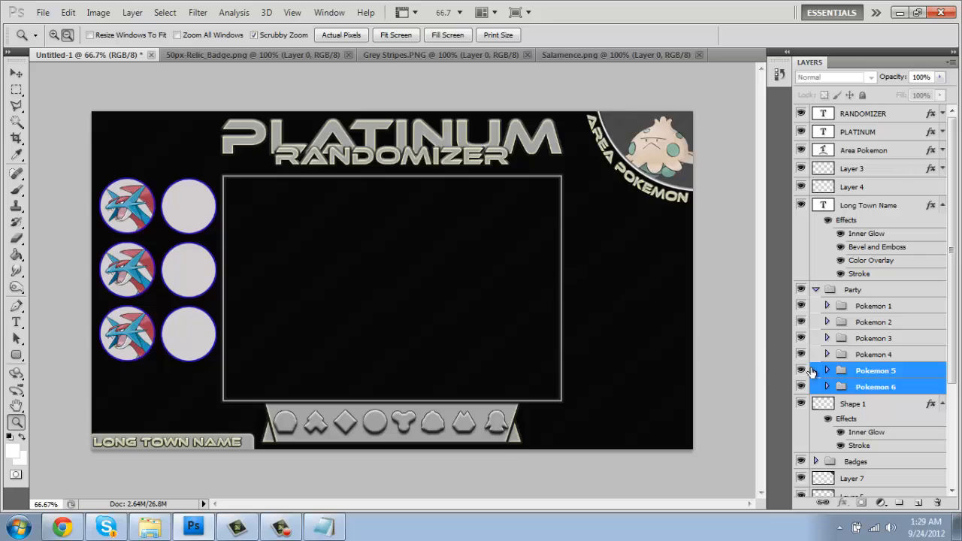
pyautogui.click(886, 389)
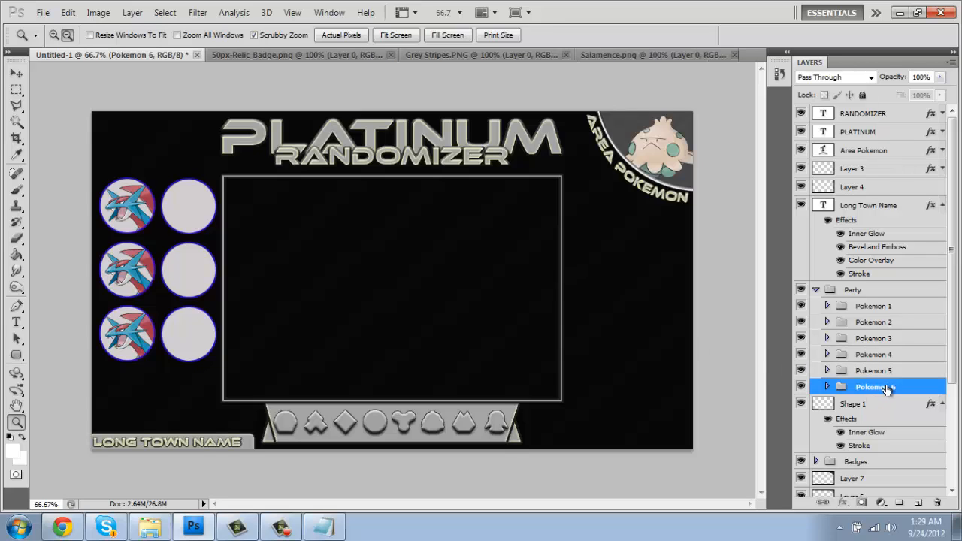
pyautogui.keyDown('shift'); pyautogui.click(876, 309); pyautogui.keyUp('shift')
pyautogui.press('v')
pyautogui.press('Down')
pyautogui.press('Down')
pyautogui.press('Down')
pyautogui.press('Down')
pyautogui.press('Down')
pyautogui.press('Down')
pyautogui.press('Down')
pyautogui.press('Down')
pyautogui.press('Down')
pyautogui.press('Down')
pyautogui.press('Down')
pyautogui.press('Down')
pyautogui.press('Down')
pyautogui.press('Down')
pyautogui.press('Down')
pyautogui.press('Down')
pyautogui.press('Down')
pyautogui.press('Down')
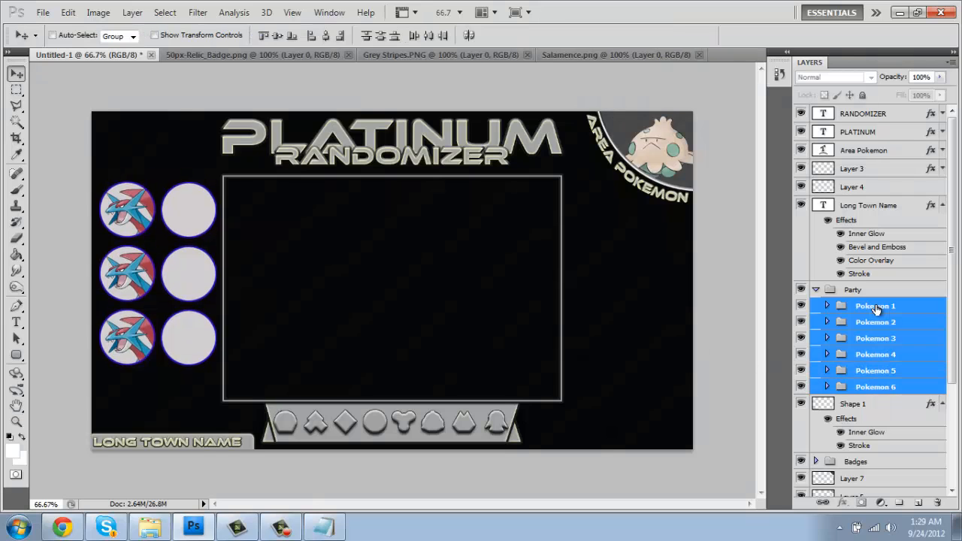
pyautogui.press('Down')
pyautogui.press('Down')
pyautogui.press('Down')
pyautogui.press('Down')
pyautogui.press('Down')
pyautogui.press('Down')
pyautogui.press('Down')
pyautogui.press('Down')
pyautogui.press('Down')
pyautogui.press('Down')
pyautogui.press('Down')
pyautogui.press('Down')
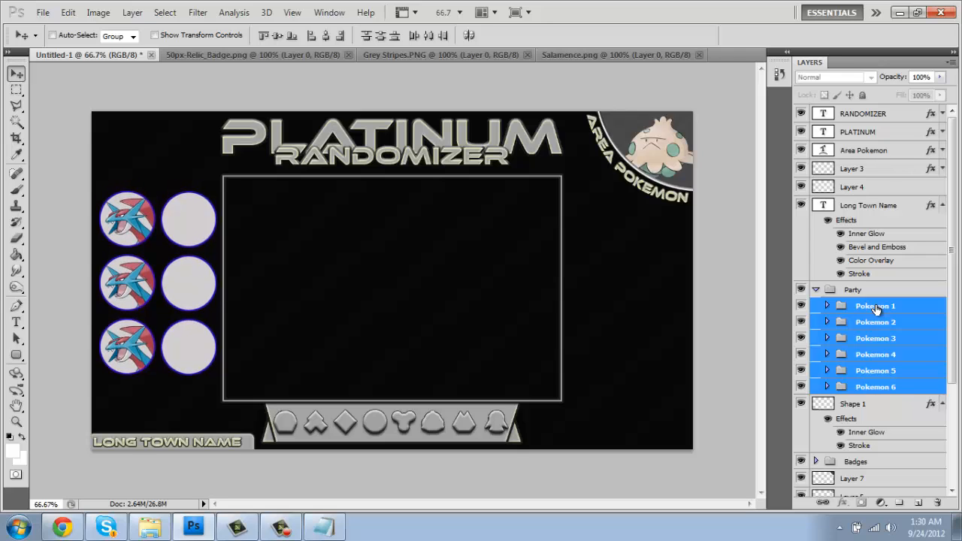
pyautogui.press('Down')
pyautogui.press('Down')
pyautogui.press('Down')
pyautogui.press('Down')
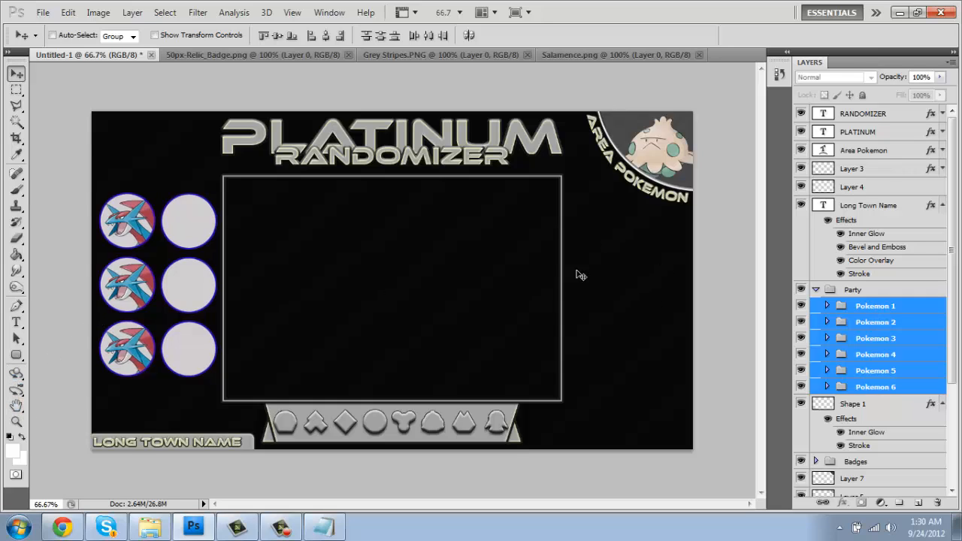
# Step: Examine the empty area beside the game frame, from the Area Pokemon corner to the canvas's lower edge, at 100% zoom
pyautogui.click(16, 421)
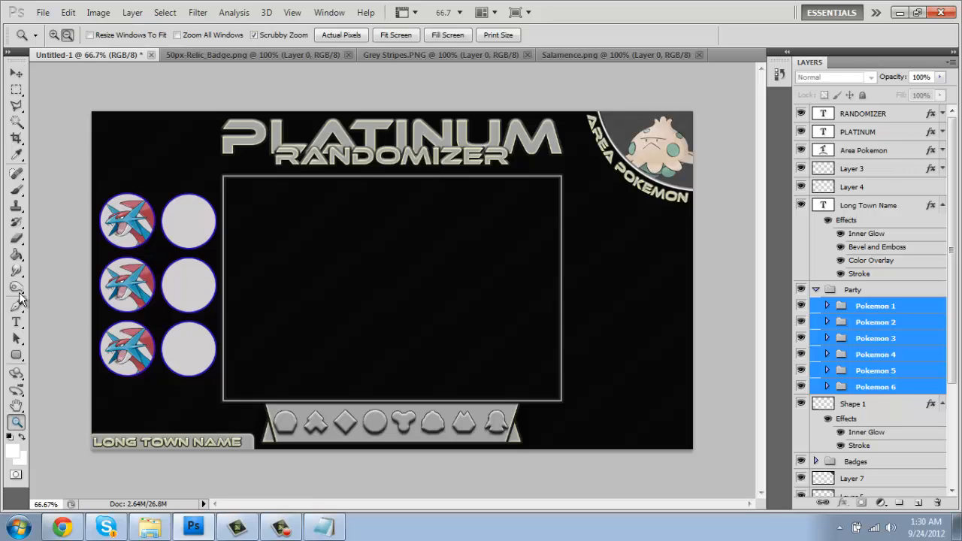
pyautogui.click(624, 278)
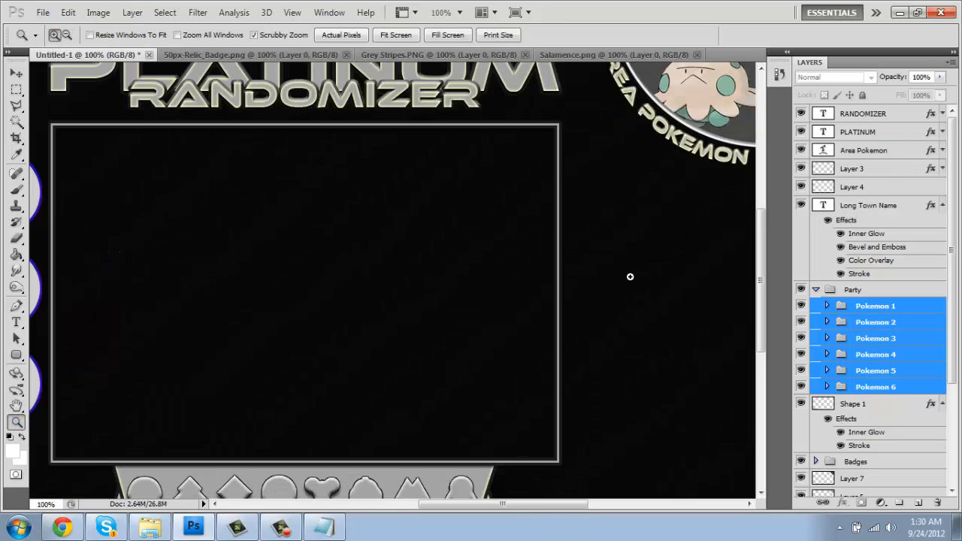
pyautogui.moveTo(468, 509); pyautogui.dragTo(516, 510)
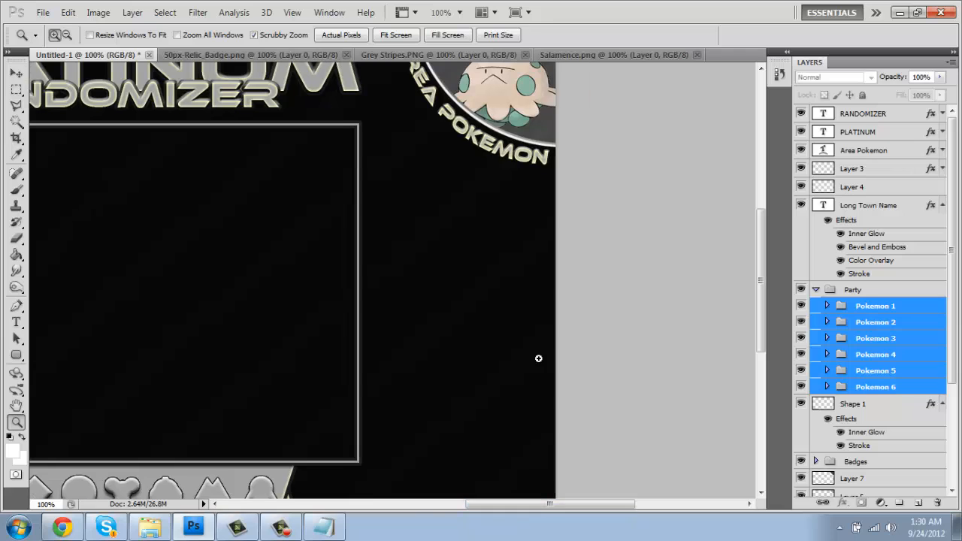
pyautogui.moveTo(758, 275); pyautogui.dragTo(783, 289)
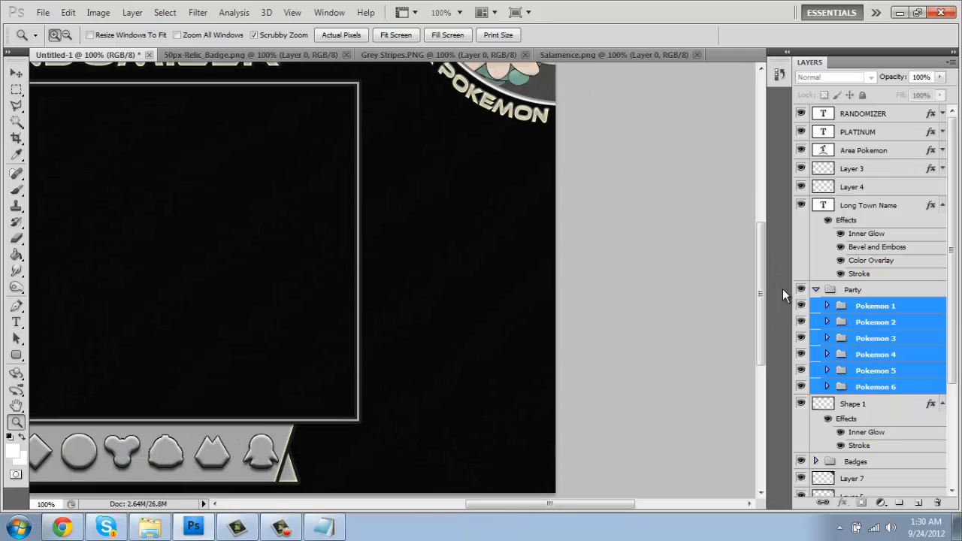
pyautogui.moveTo(301, 533)
pyautogui.moveTo(760, 270); pyautogui.dragTo(756, 245)
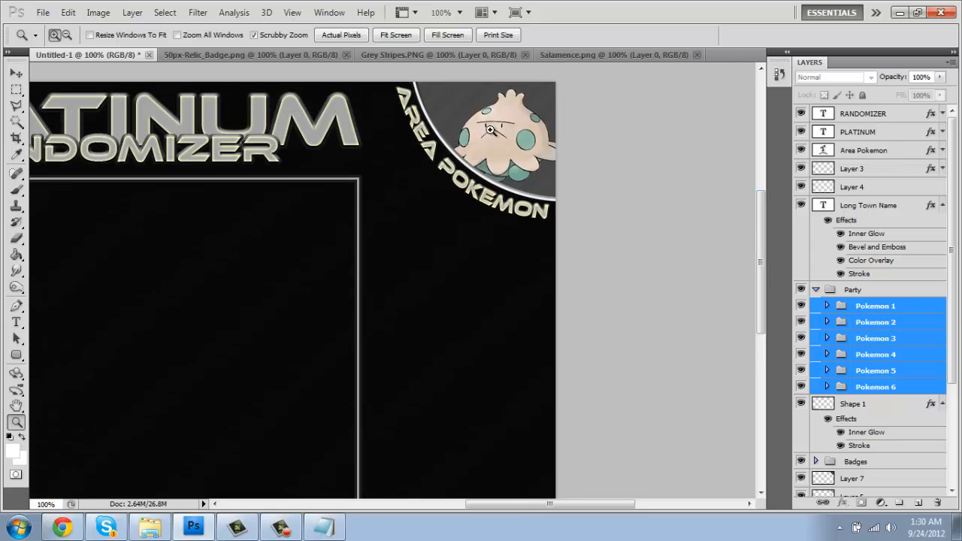
pyautogui.moveTo(761, 239); pyautogui.dragTo(763, 294)
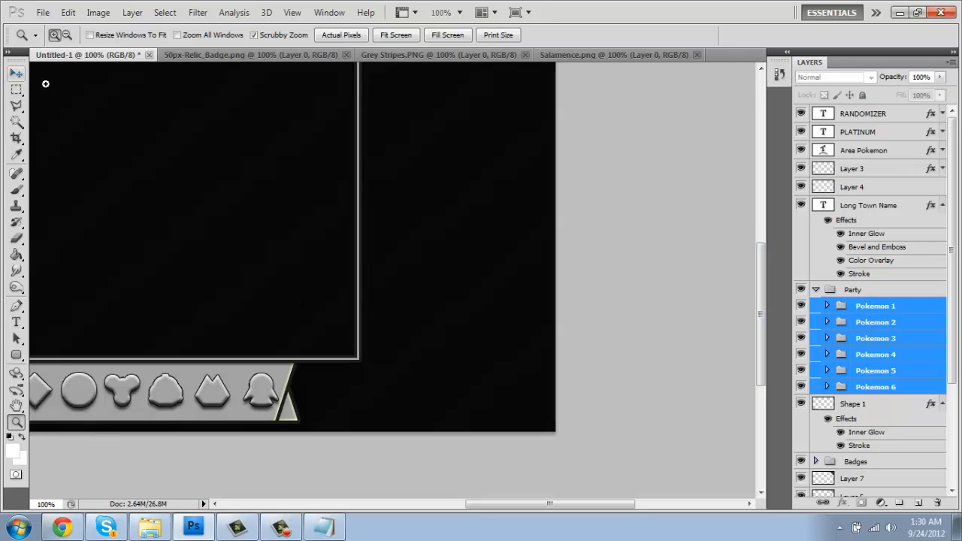
pyautogui.click(67, 35)
pyautogui.click(266, 253)
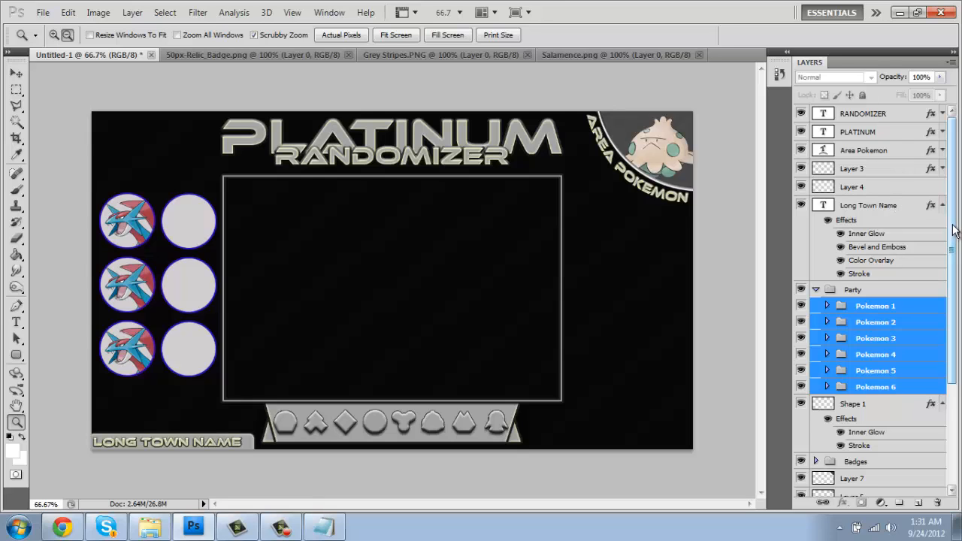
# Step: Collapse the Party group and create a new layer group above it named Area Pkmn
pyautogui.moveTo(953, 230); pyautogui.dragTo(959, 251)
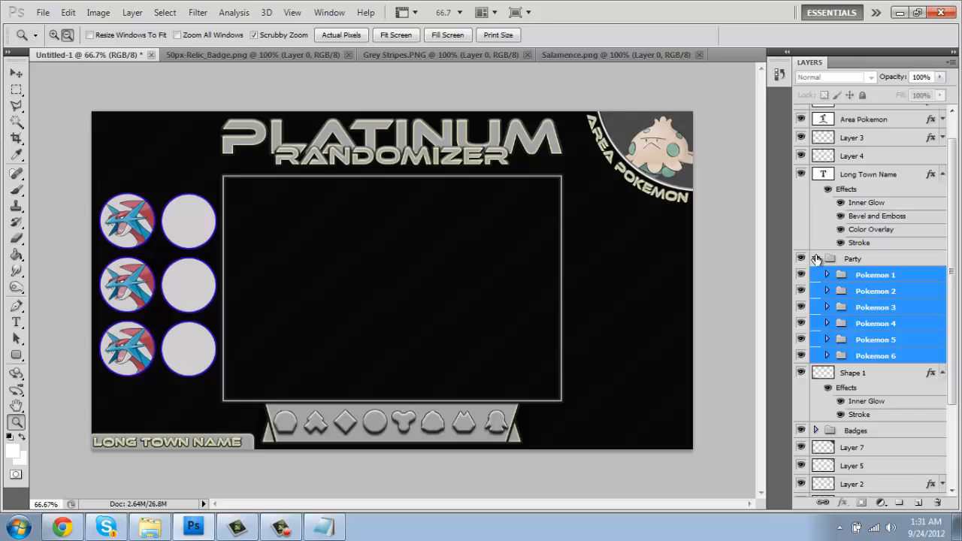
pyautogui.click(816, 259)
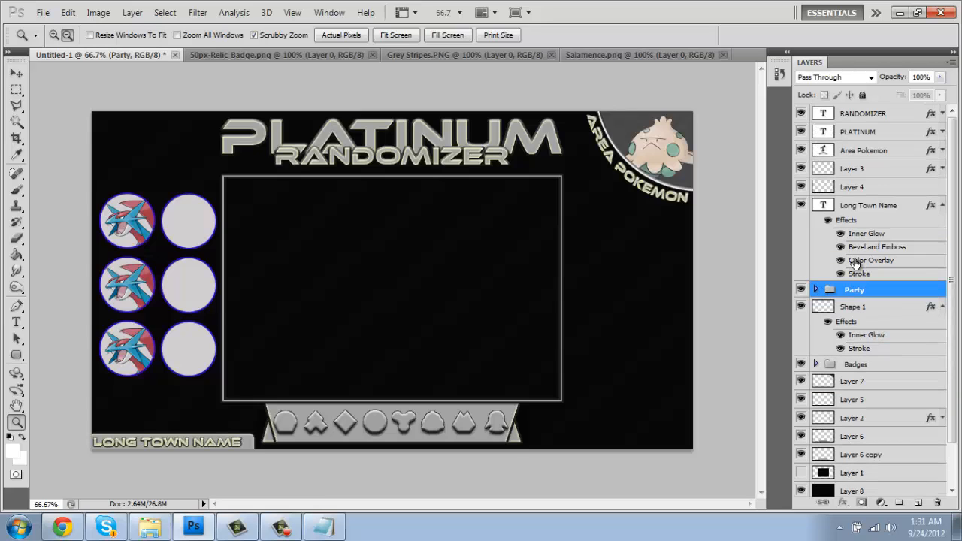
pyautogui.click(900, 502)
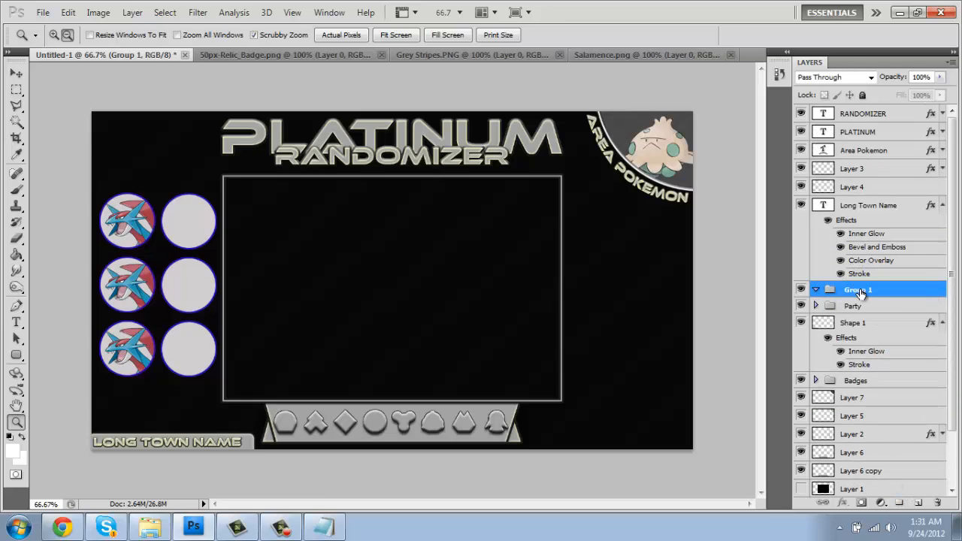
pyautogui.doubleClick(859, 291)
pyautogui.write('Area Pkmn')
pyautogui.press('Return')
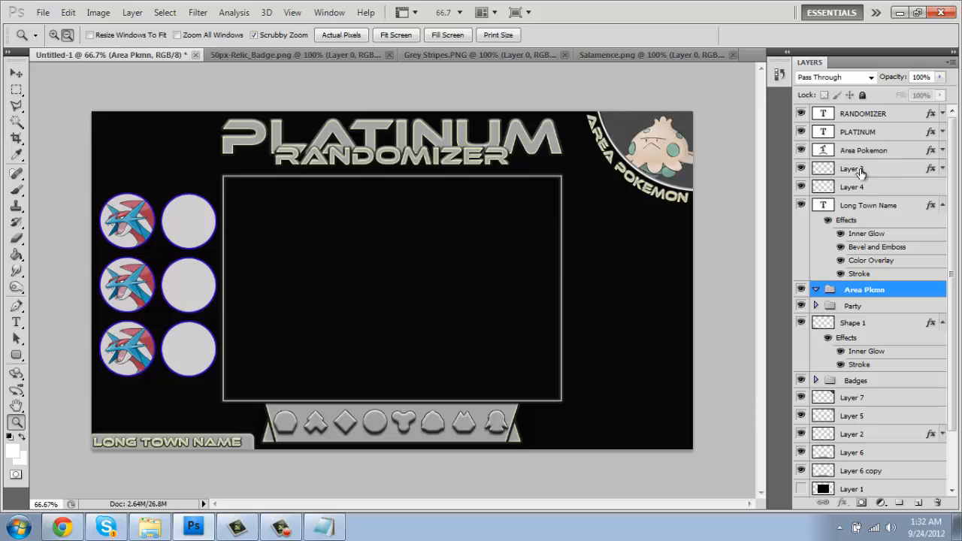
# Step: Move the Area Pokemon text layer, Layer 3 and Layer 4 into the Area Pkmn group
pyautogui.moveTo(872, 154); pyautogui.dragTo(819, 289)
pyautogui.click(801, 150)
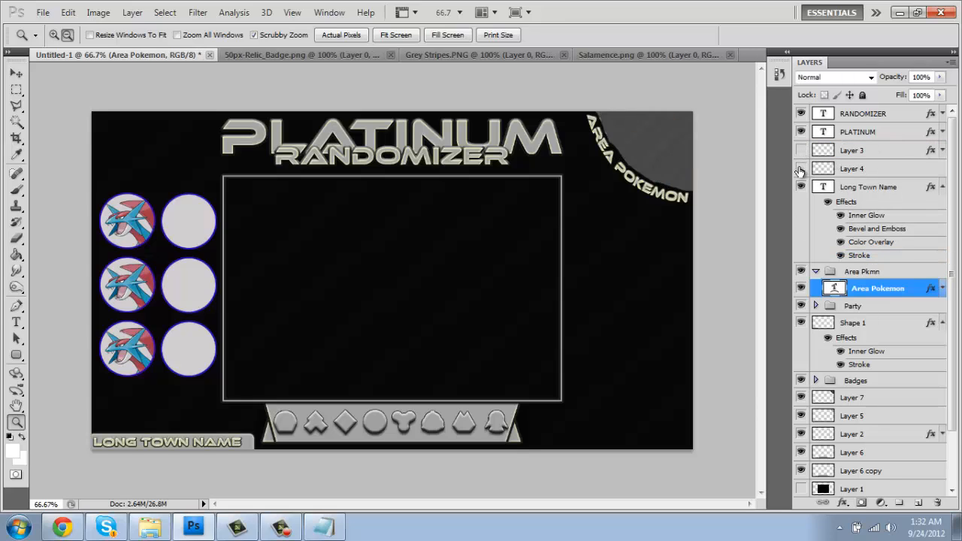
pyautogui.click(801, 153)
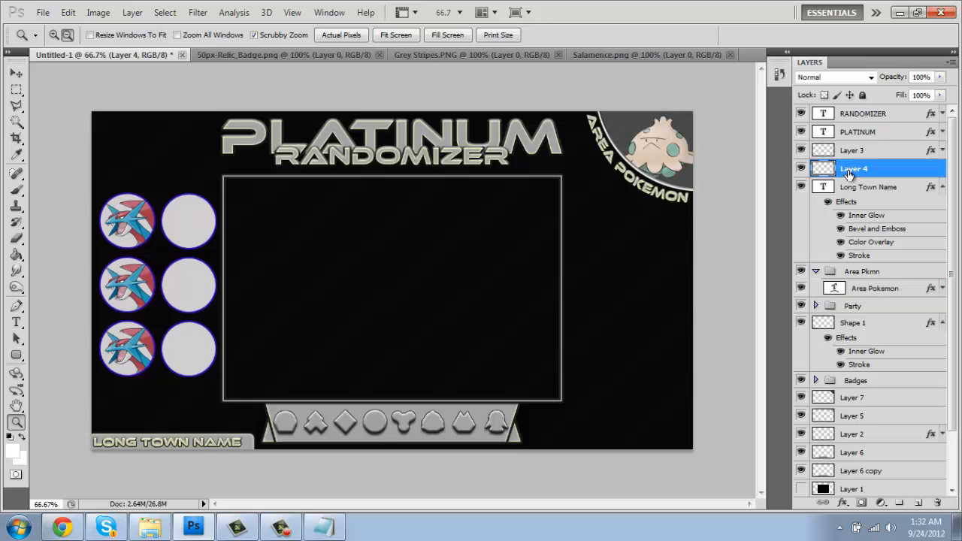
pyautogui.click(859, 173)
pyautogui.click(874, 152)
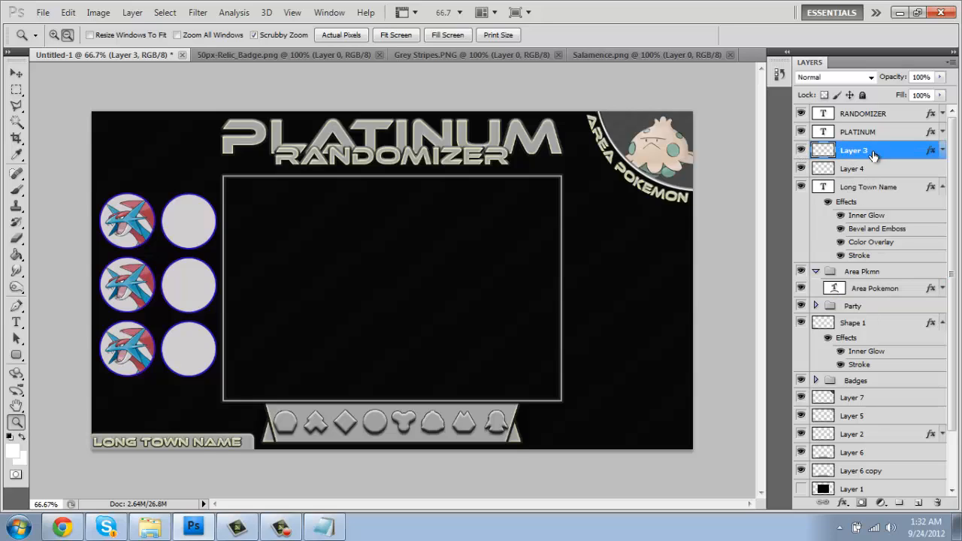
pyautogui.keyDown('shift'); pyautogui.click(870, 171); pyautogui.keyUp('shift')
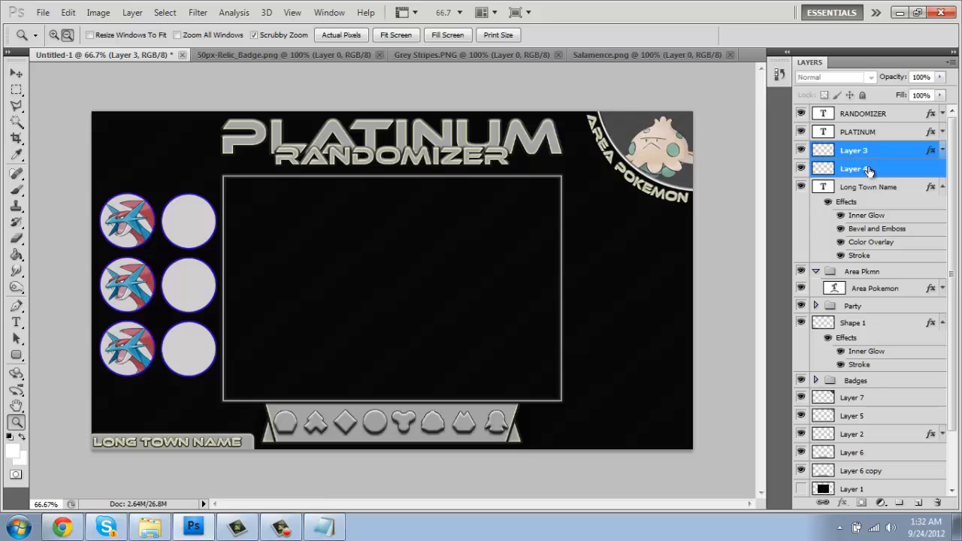
pyautogui.moveTo(868, 172); pyautogui.dragTo(876, 269)
# Step: Toggle the visibility of Shape 1 and Layer 3 off and on to identify what each one contains
pyautogui.click(844, 325)
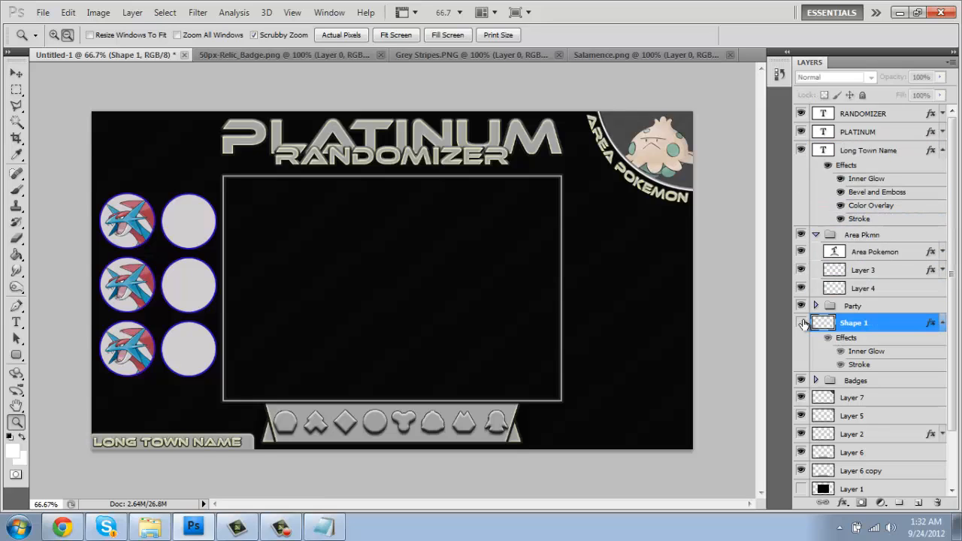
pyautogui.click(801, 324)
pyautogui.click(802, 324)
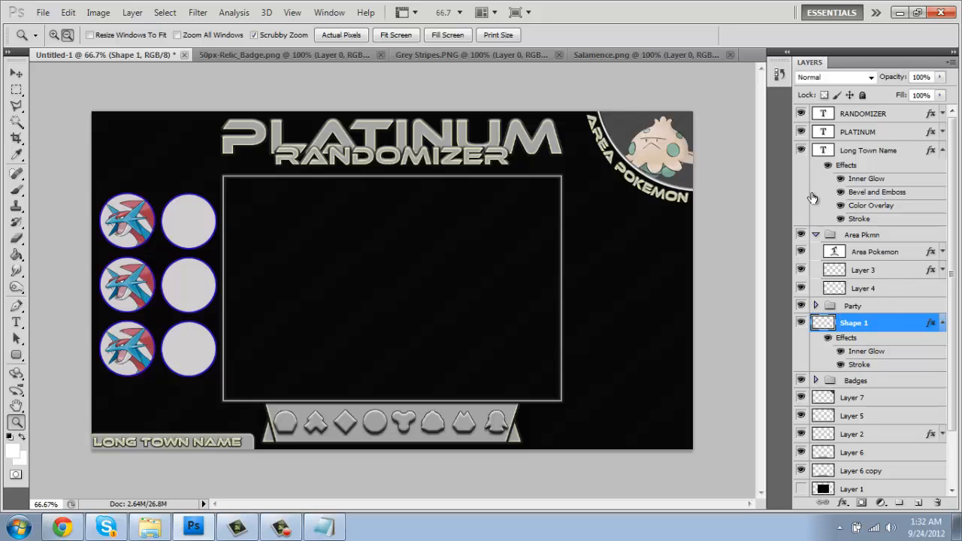
pyautogui.click(802, 270)
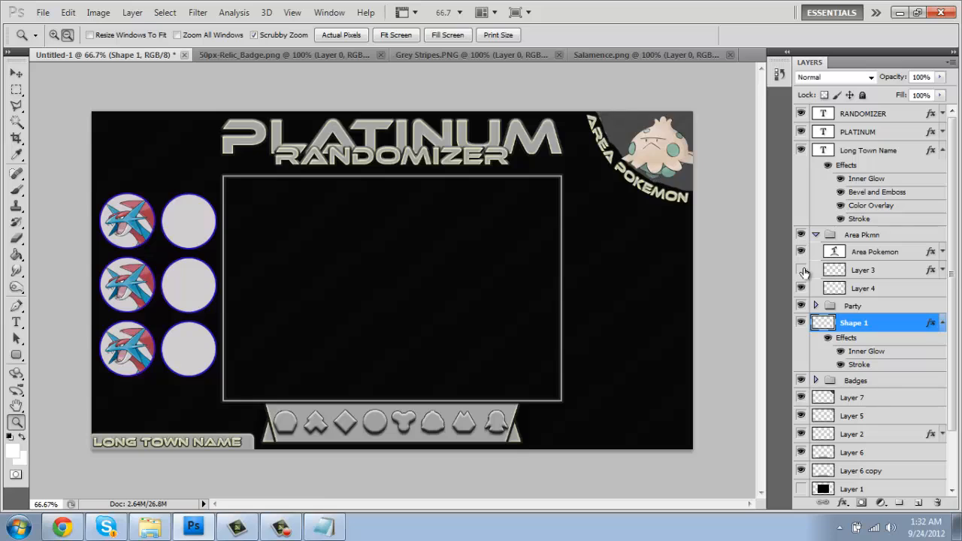
pyautogui.click(803, 271)
# Step: Move Layer 7 up directly above the Party group and delete Layer 5
pyautogui.moveTo(957, 314); pyautogui.dragTo(956, 351)
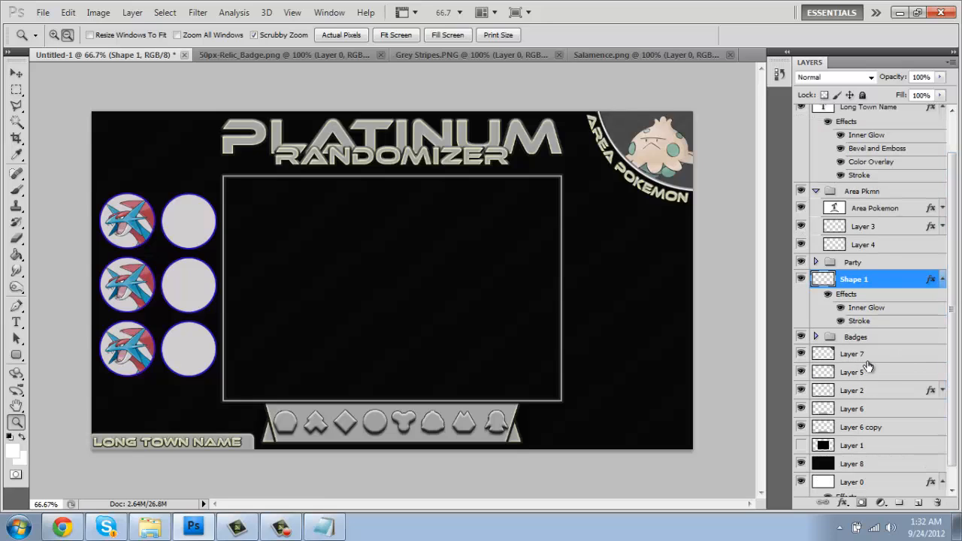
pyautogui.moveTo(863, 355); pyautogui.dragTo(863, 258)
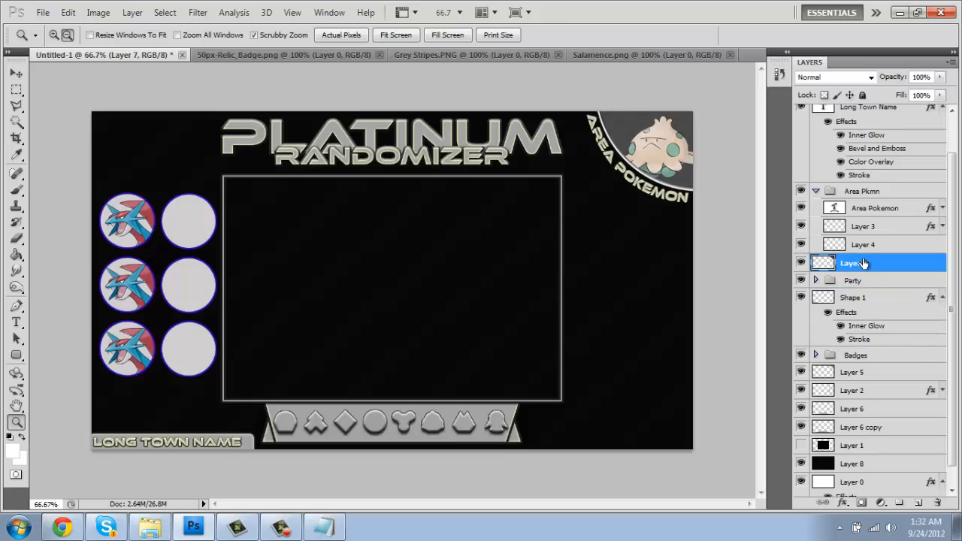
pyautogui.click(852, 374)
pyautogui.press('Delete')
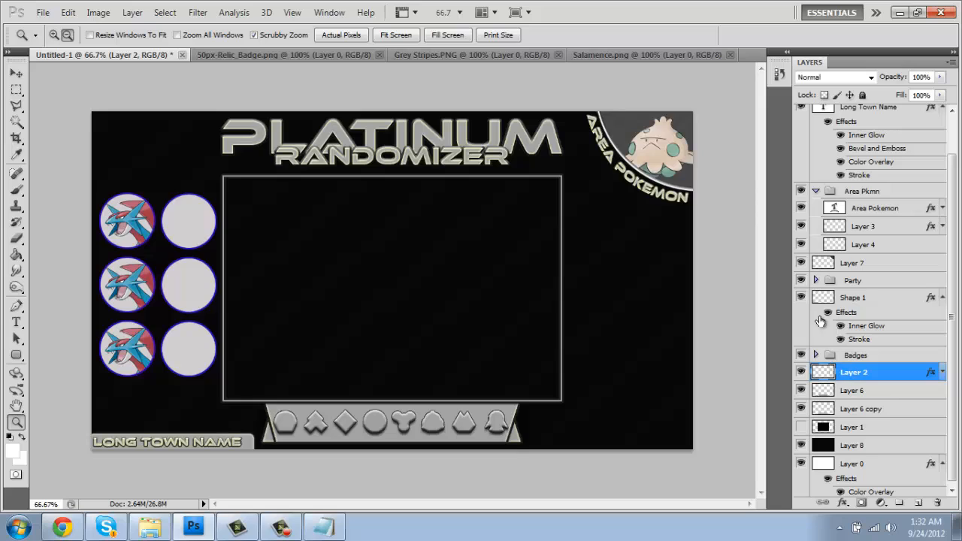
# Step: Reorder the Area Pkmn group so Layer 4 sits above Layer 3, with Layer 7 inside the group beneath them
pyautogui.click(867, 247)
pyautogui.click(872, 225)
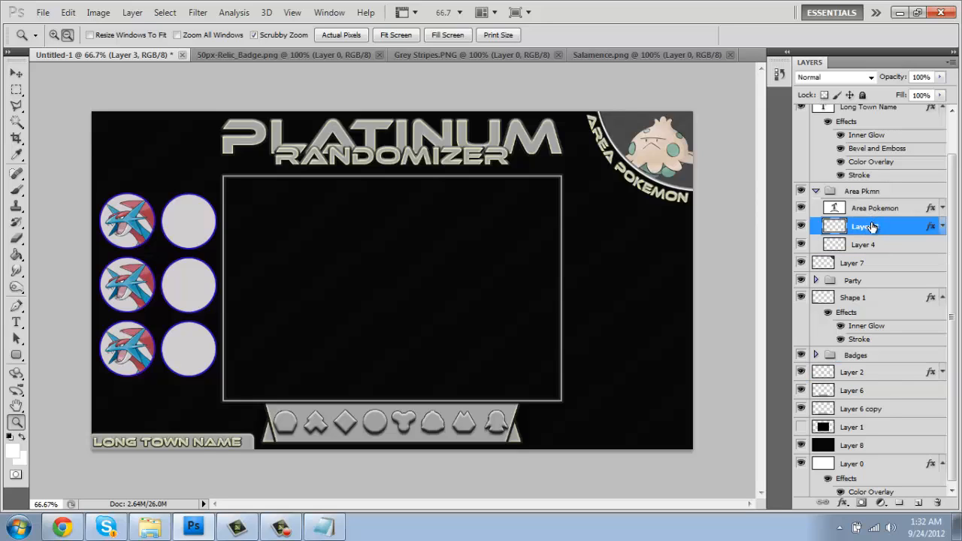
pyautogui.keyDown('ctrl'); pyautogui.click(870, 248); pyautogui.keyUp('ctrl')
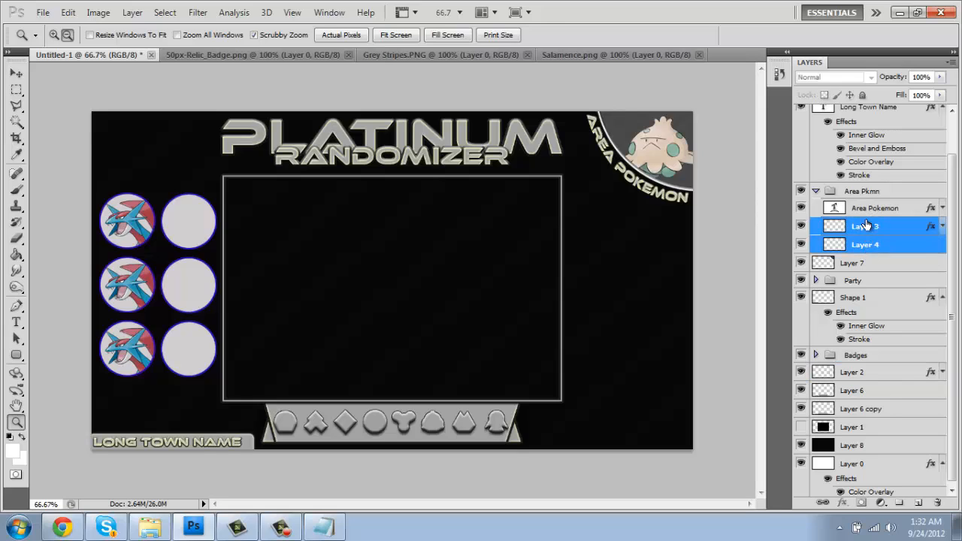
pyautogui.click(867, 227)
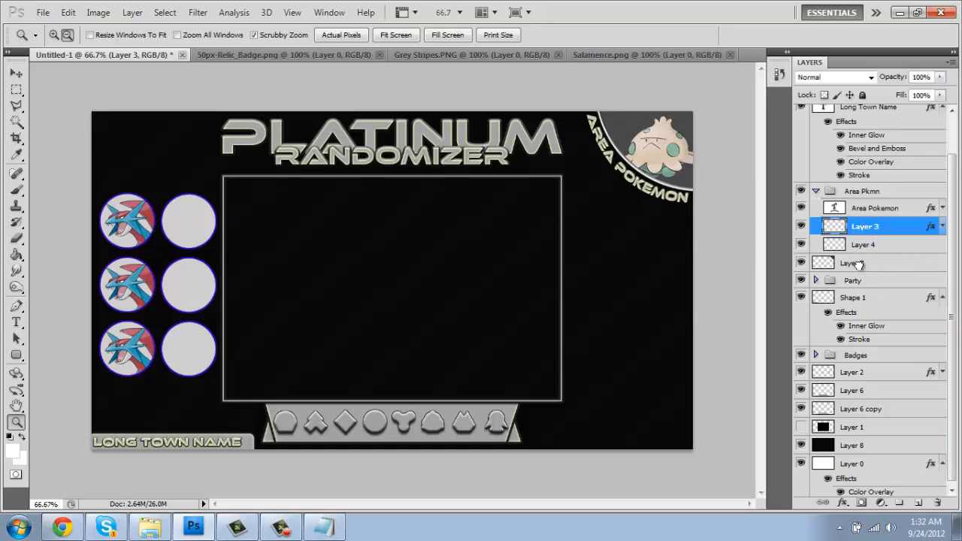
pyautogui.moveTo(860, 263); pyautogui.dragTo(864, 220)
pyautogui.click(866, 263)
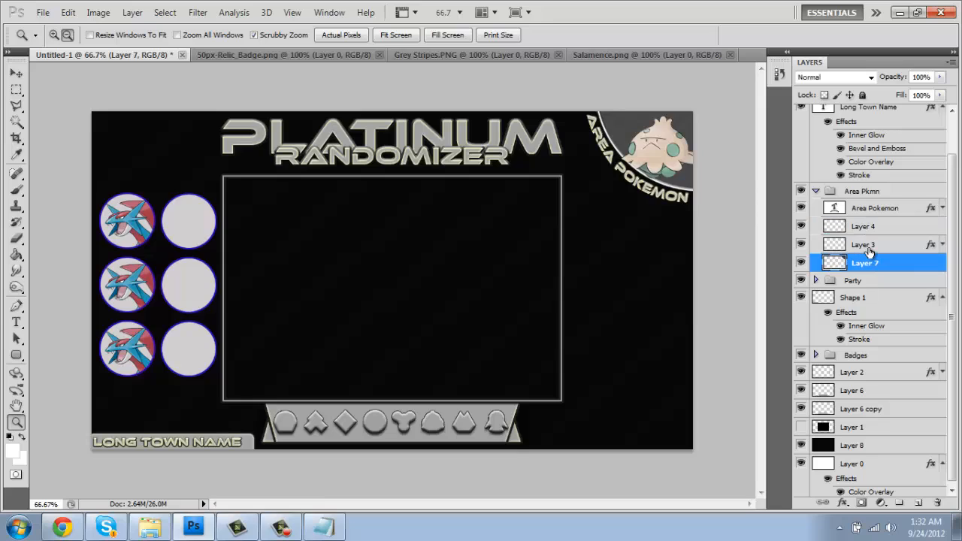
pyautogui.keyDown('shift'); pyautogui.click(866, 245); pyautogui.keyUp('shift')
pyautogui.hotkey('ctrl', 't')
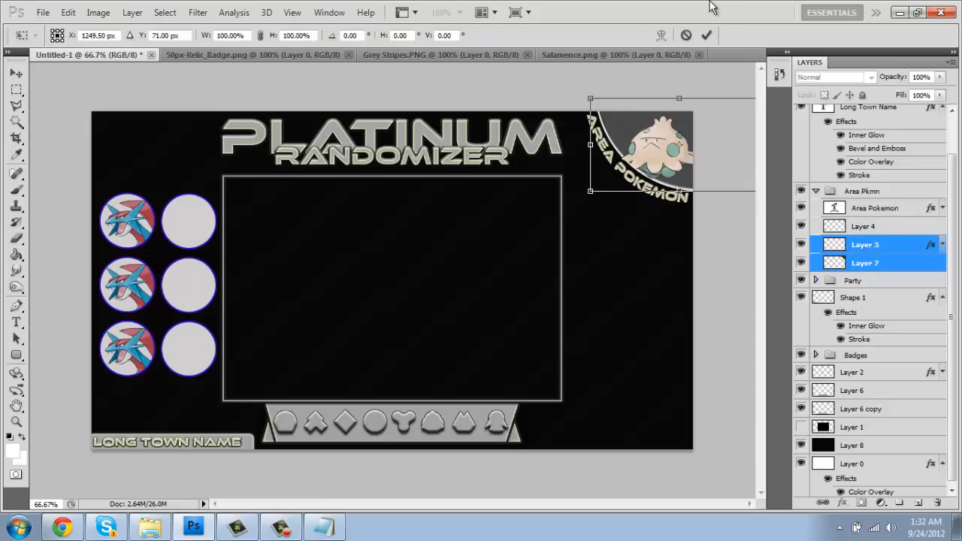
pyautogui.press('Return')
pyautogui.press('z')
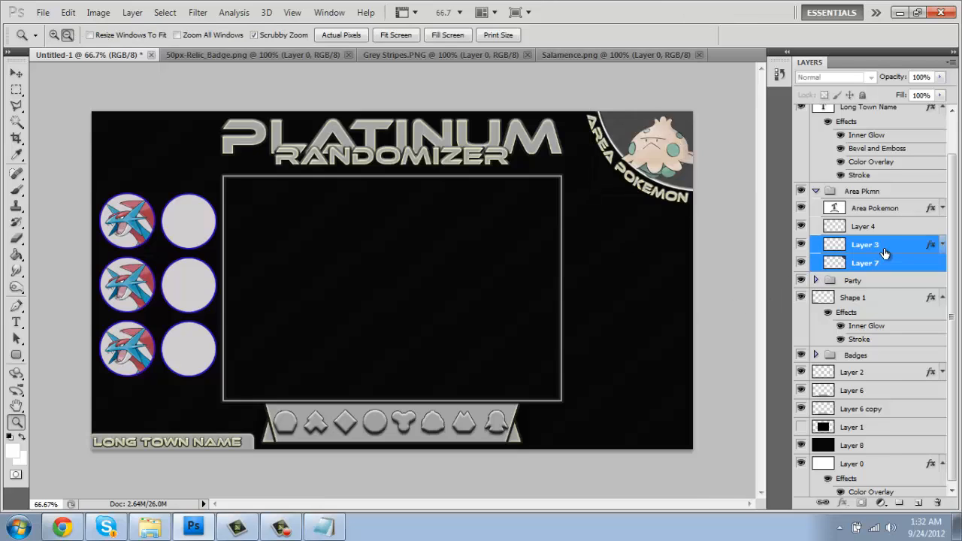
pyautogui.rightClick(884, 248)
pyautogui.click(713, 9)
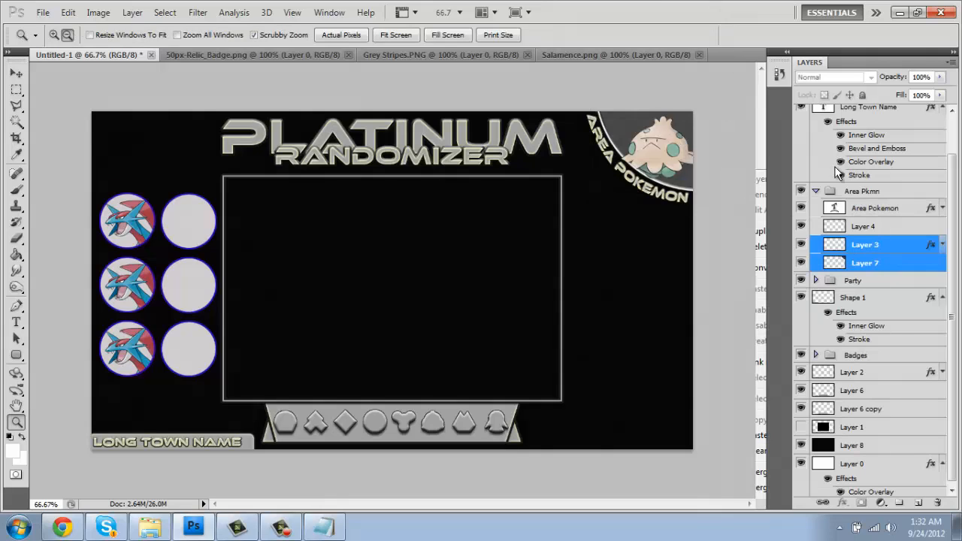
pyautogui.rightClick(882, 248)
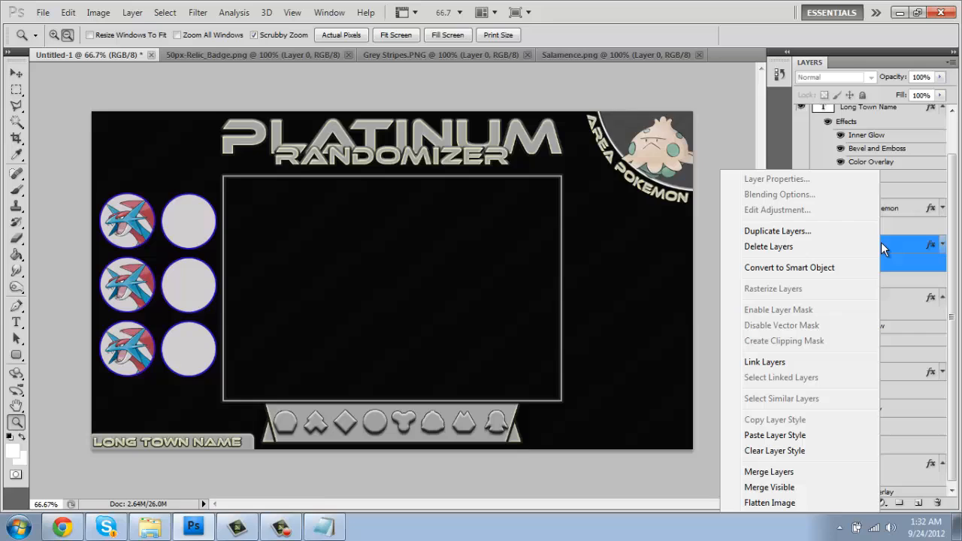
pyautogui.click(779, 232)
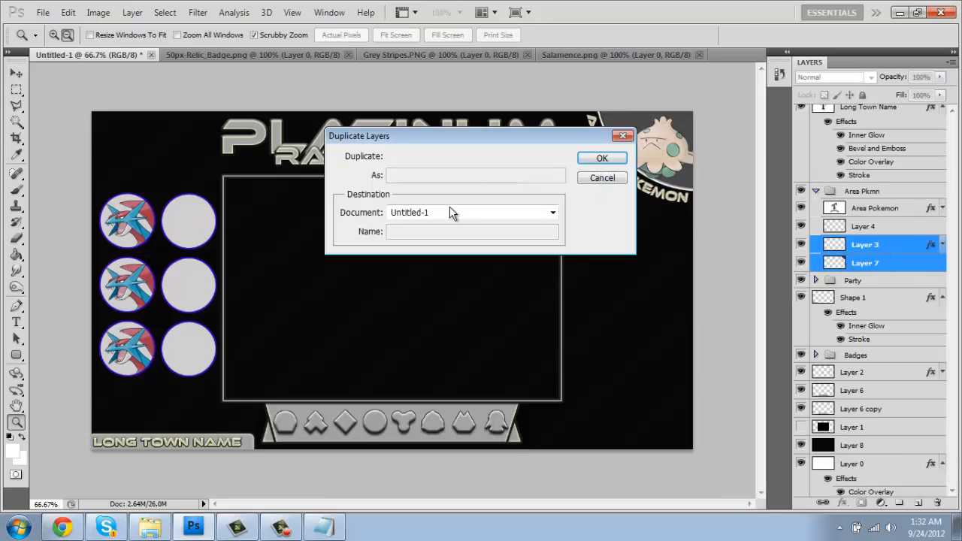
pyautogui.click(614, 175)
pyautogui.rightClick(876, 260)
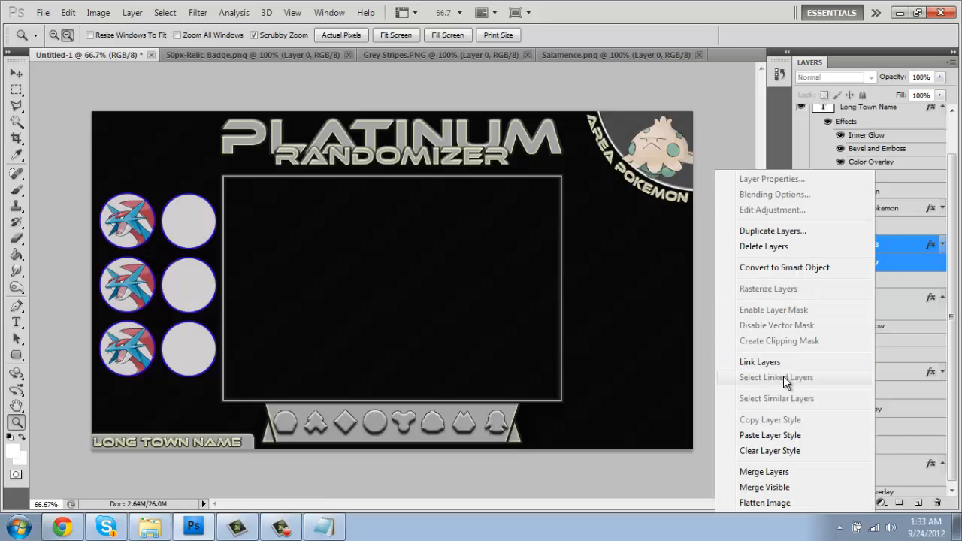
pyautogui.click(846, 156)
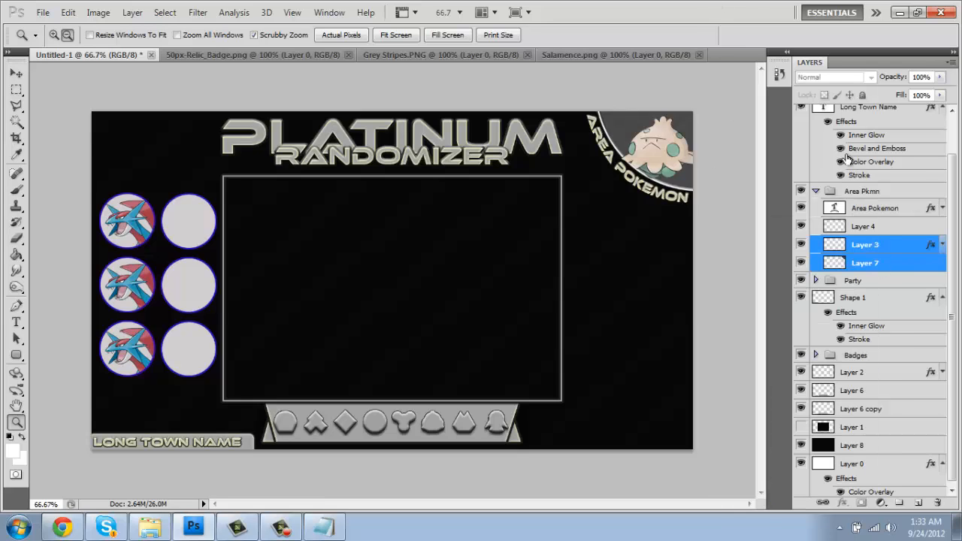
# Step: Duplicate Layer 7 and Layer 3, and place the Layer 7 copy directly beneath the Layer 3 copy
pyautogui.click(878, 264)
pyautogui.hotkey('ctrl', 'j')
pyautogui.keyDown('ctrl'); pyautogui.click(871, 252); pyautogui.keyUp('ctrl')
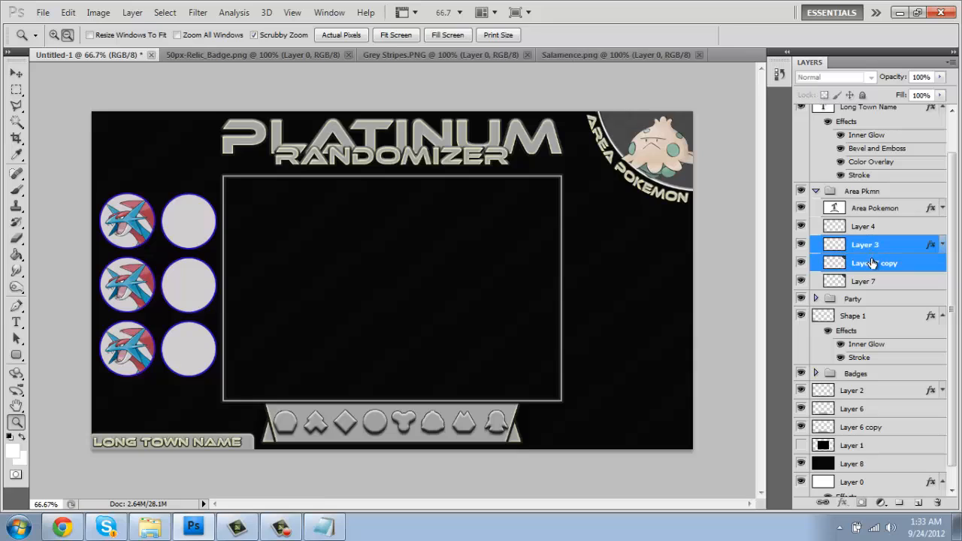
pyautogui.click(879, 253)
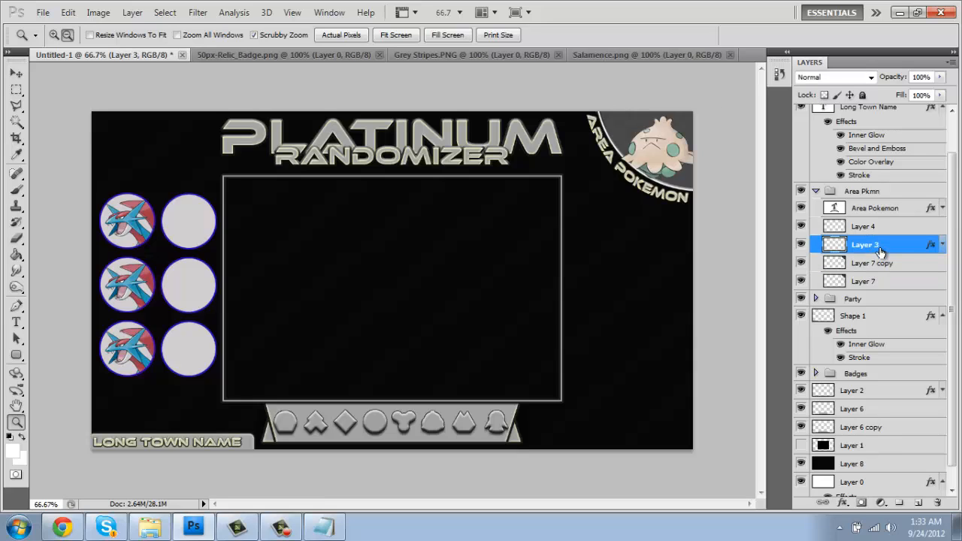
pyautogui.hotkey('ctrl', 'j')
pyautogui.moveTo(879, 287); pyautogui.dragTo(878, 260)
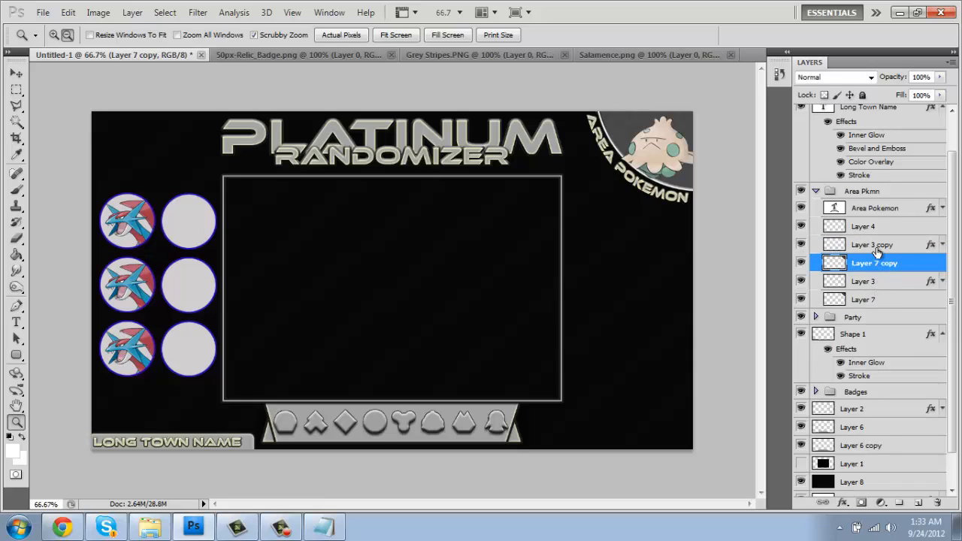
# Step: Merge Layer 3 copy and Layer 7 copy into a single layer
pyautogui.keyDown('ctrl'); pyautogui.click(877, 253); pyautogui.keyUp('ctrl')
pyautogui.rightClick(876, 252)
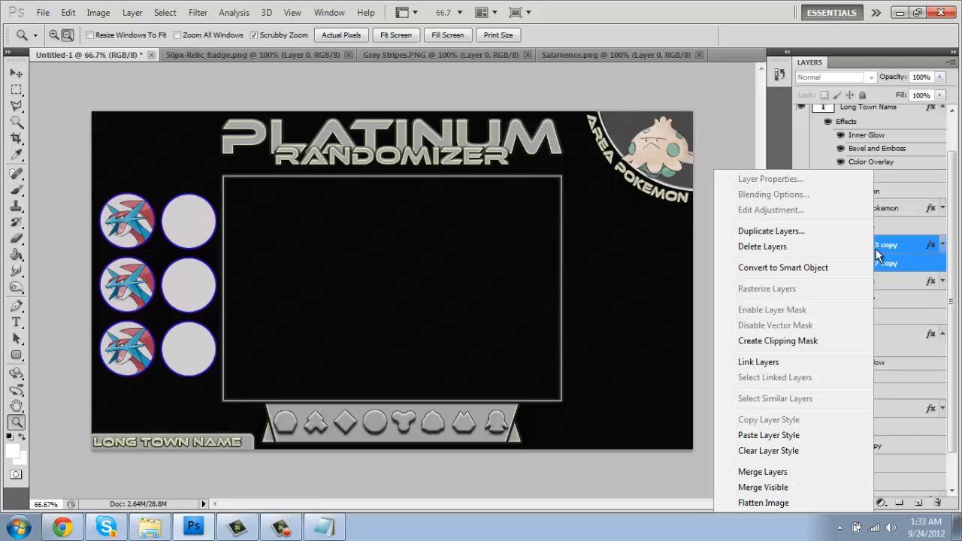
pyautogui.click(799, 472)
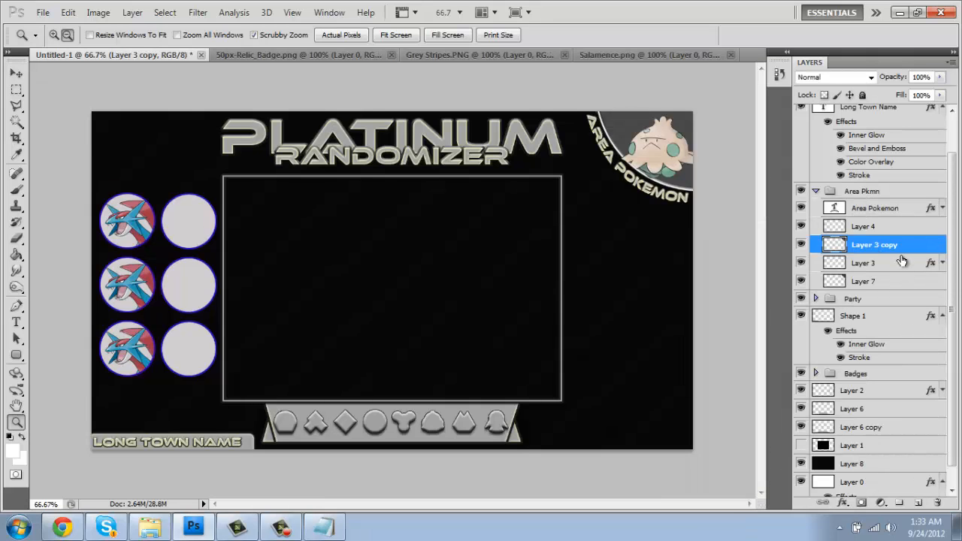
# Step: Flip the merged corner shape vertically and move it down to the lower-right corner of the canvas
pyautogui.hotkey('ctrl', 't')
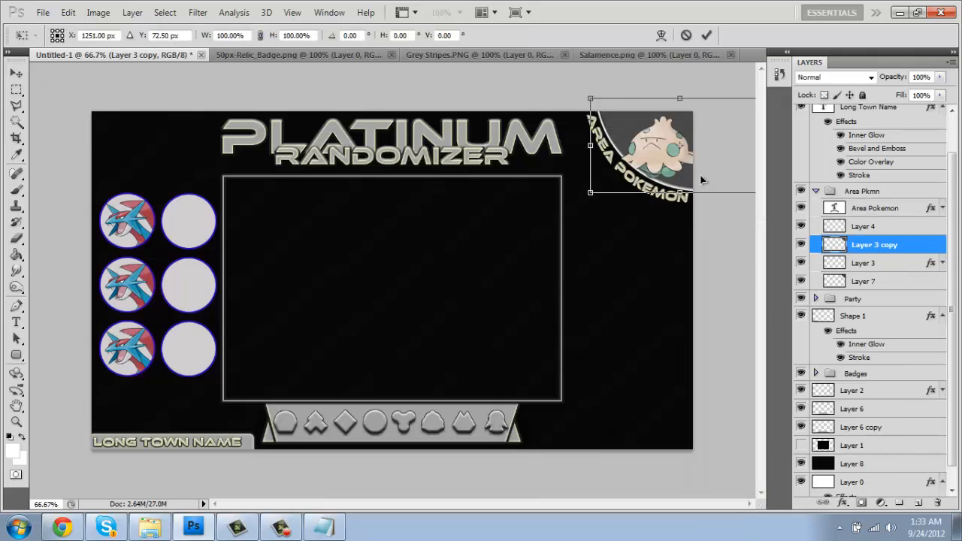
pyautogui.rightClick(651, 173)
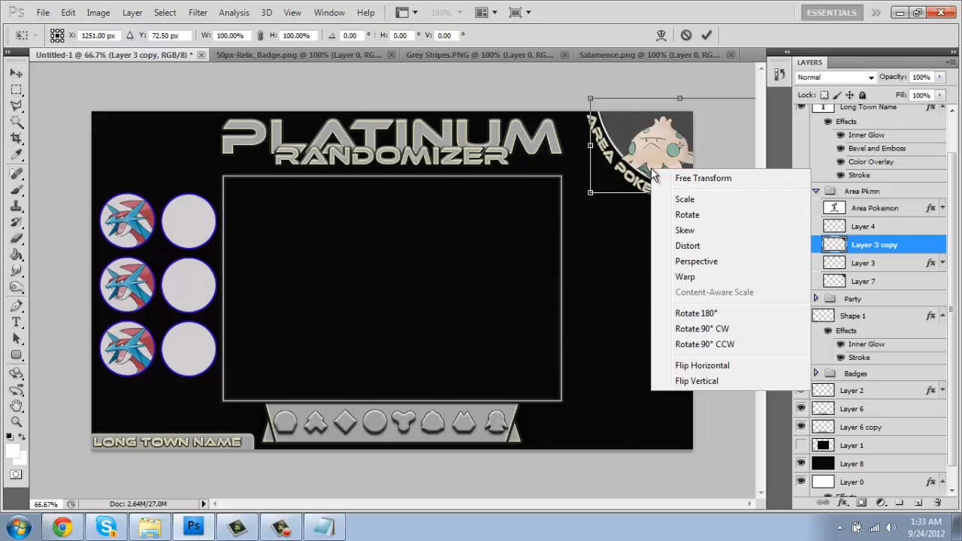
pyautogui.click(713, 387)
pyautogui.press('Return')
pyautogui.press('v')
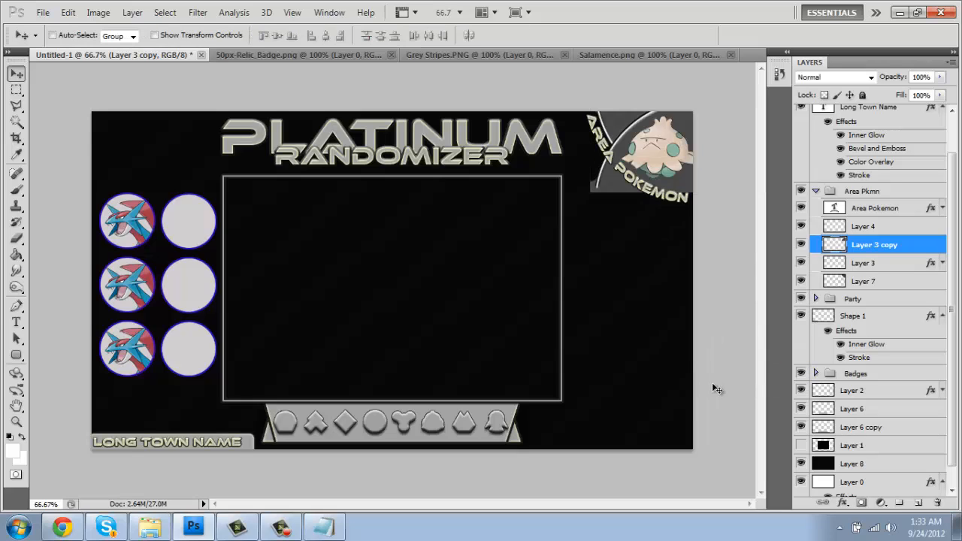
pyautogui.moveTo(658, 175); pyautogui.dragTo(656, 430)
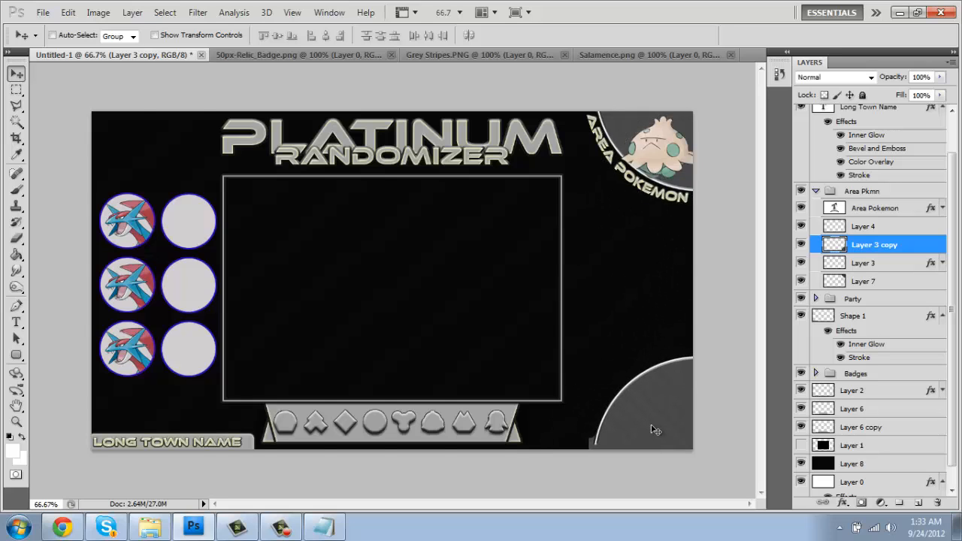
# Step: Using the grid as a guide, nudge the flipped corner shape right and down to fit the canvas's lower-right corner, and hide the grid
pyautogui.hotkey('ctrl', "'")
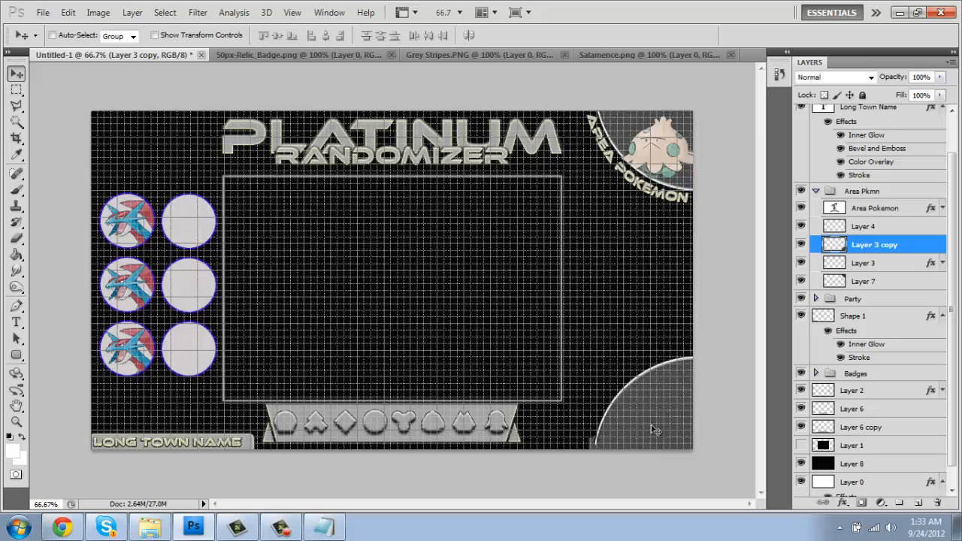
pyautogui.press('Right')
pyautogui.press('Right')
pyautogui.press('Right')
pyautogui.press('Right')
pyautogui.press('Right')
pyautogui.press('Right')
pyautogui.press('Right')
pyautogui.press('Right')
pyautogui.press('Right')
pyautogui.press('Right')
pyautogui.press('Right')
pyautogui.press('Right')
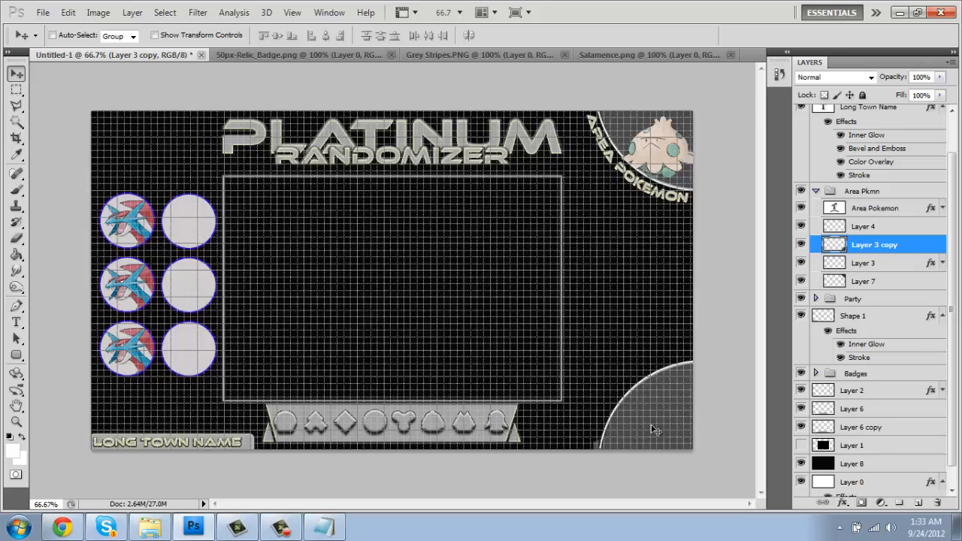
pyautogui.press('Right')
pyautogui.press('Right')
pyautogui.press('Right')
pyautogui.press('Right')
pyautogui.press('Right')
pyautogui.press('Right')
pyautogui.press('Right')
pyautogui.press('Right')
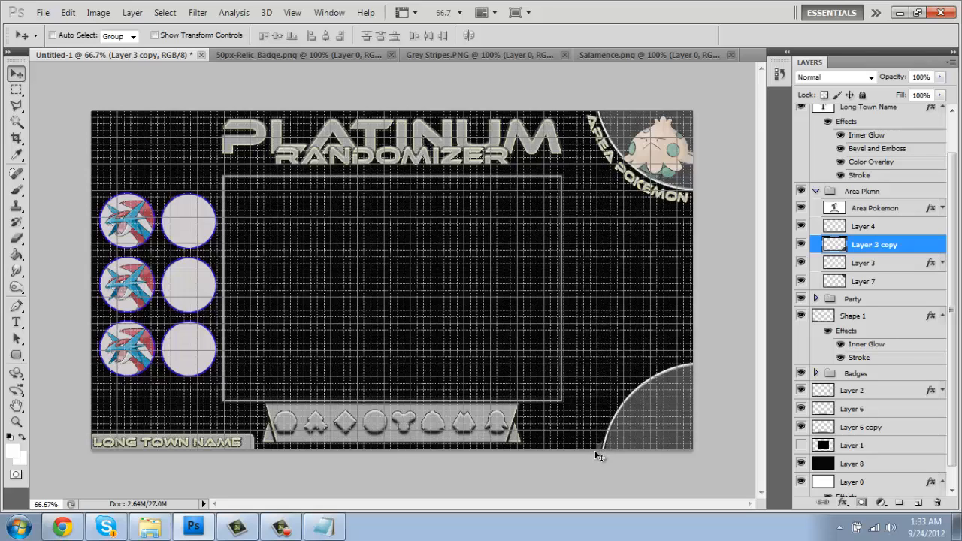
pyautogui.press('Left')
pyautogui.press('Left')
pyautogui.press('Left')
pyautogui.press('Left')
pyautogui.press('Left')
pyautogui.press('Left')
pyautogui.press('Left')
pyautogui.press('Left')
pyautogui.press('Left')
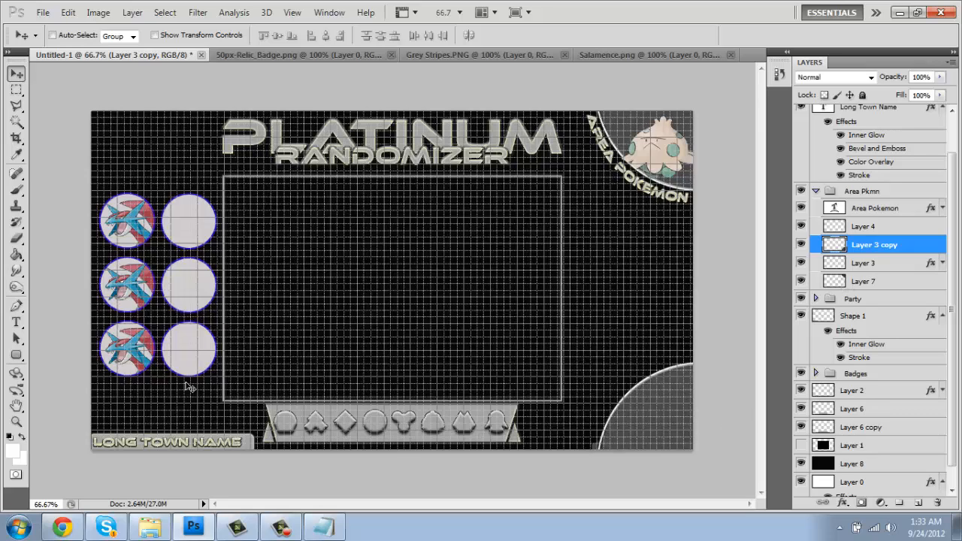
pyautogui.press('Down')
pyautogui.press('Down')
pyautogui.press('Down')
pyautogui.press('Down')
pyautogui.press('Down')
pyautogui.press('Down')
pyautogui.press('Down')
pyautogui.press('Down')
pyautogui.press('Down')
pyautogui.press('Down')
pyautogui.press('Down')
pyautogui.press('Down')
pyautogui.press('Down')
pyautogui.press('Down')
pyautogui.press('Down')
pyautogui.press('Down')
pyautogui.press('Down')
pyautogui.press('Down')
pyautogui.press('Down')
pyautogui.press('Down')
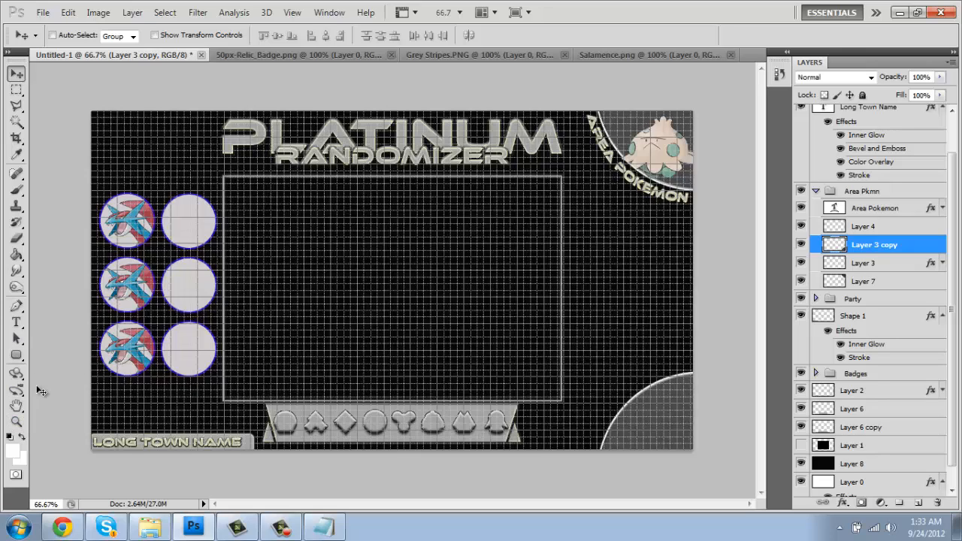
pyautogui.hotkey('ctrl', "'")
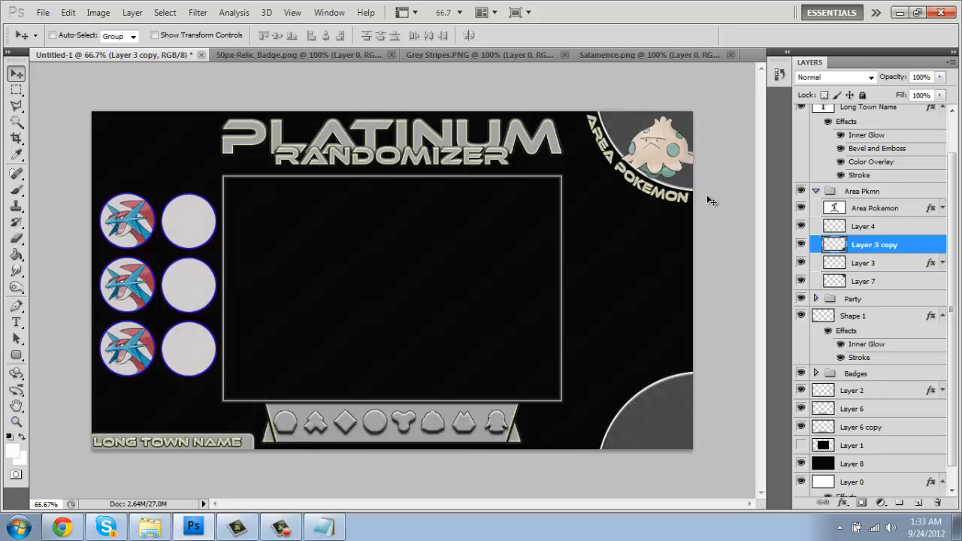
# Step: Duplicate the Area Pokemon text layer and change the copy's text to "Dead Pokemon"
pyautogui.click(875, 209)
pyautogui.hotkey('ctrl', 'j')
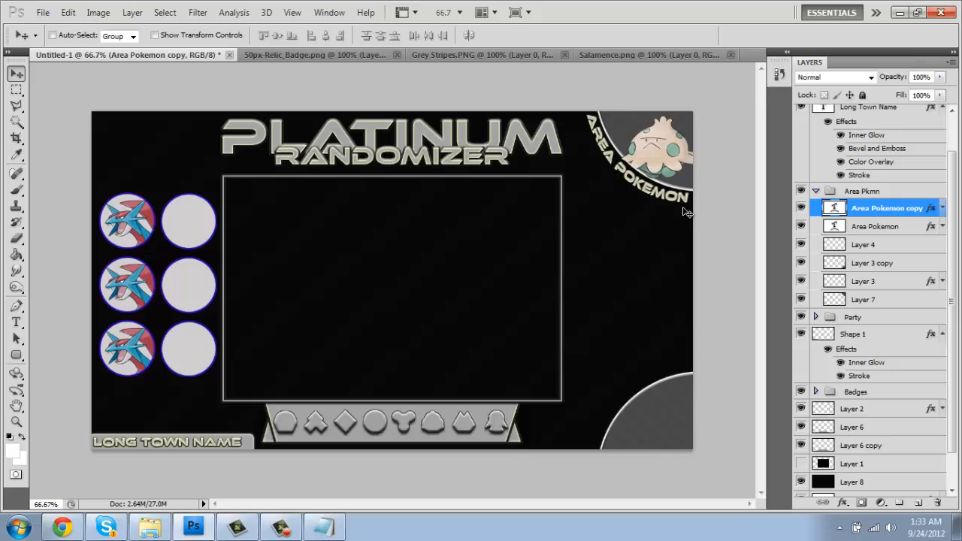
pyautogui.press('t')
pyautogui.moveTo(687, 197); pyautogui.dragTo(465, 96)
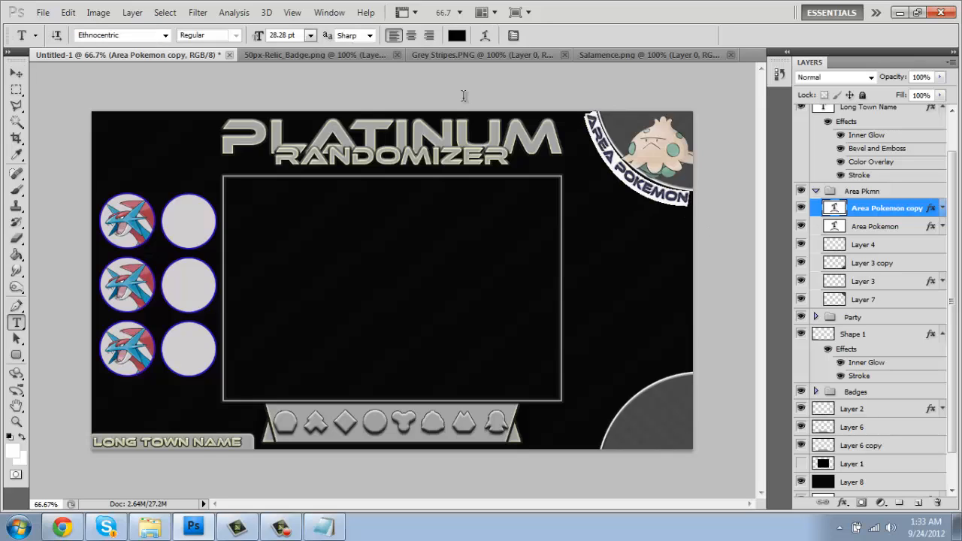
pyautogui.write('Dead')
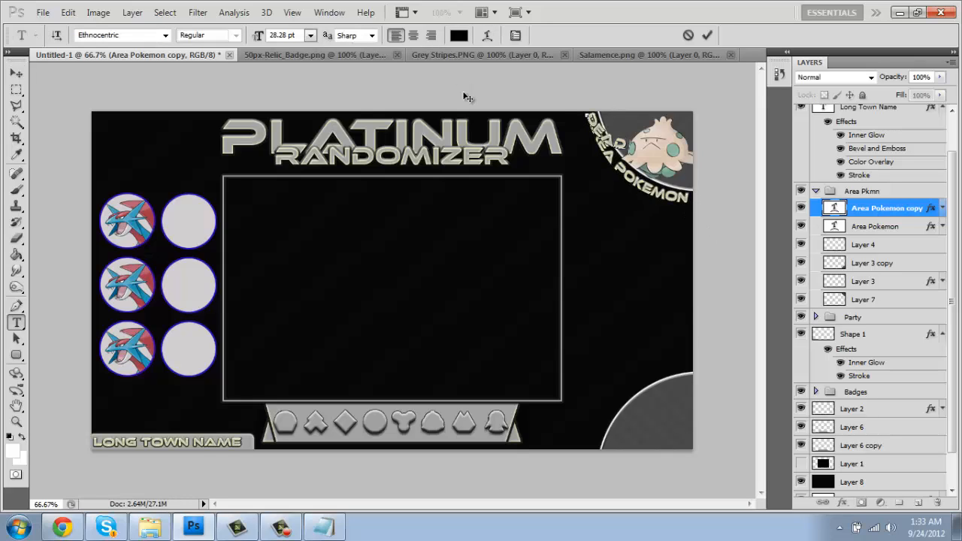
pyautogui.write(' Pokemon')
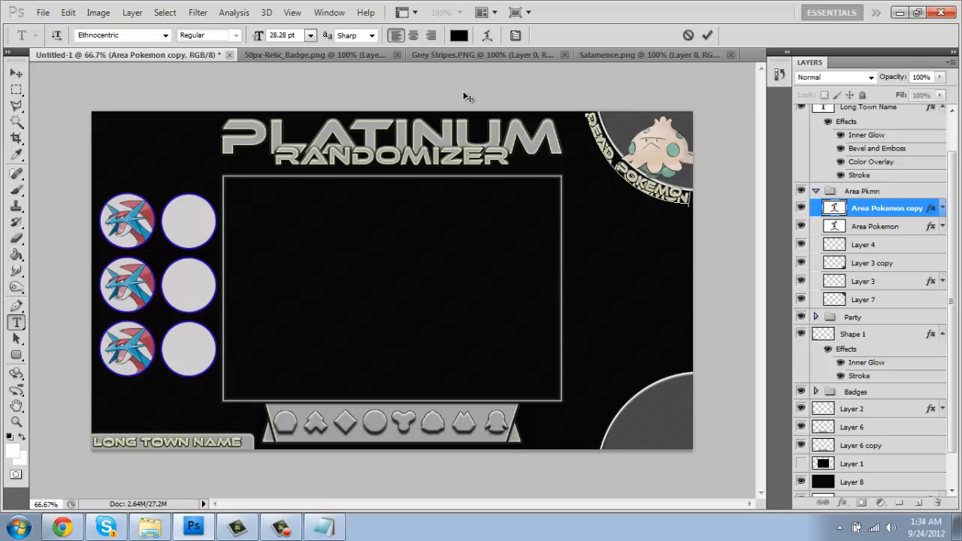
pyautogui.hotkey('ctrl', 'Return')
# Step: Move the Dead Pokemon text down beside the corner shape at the canvas's lower right
pyautogui.hotkey('ctrl', 't')
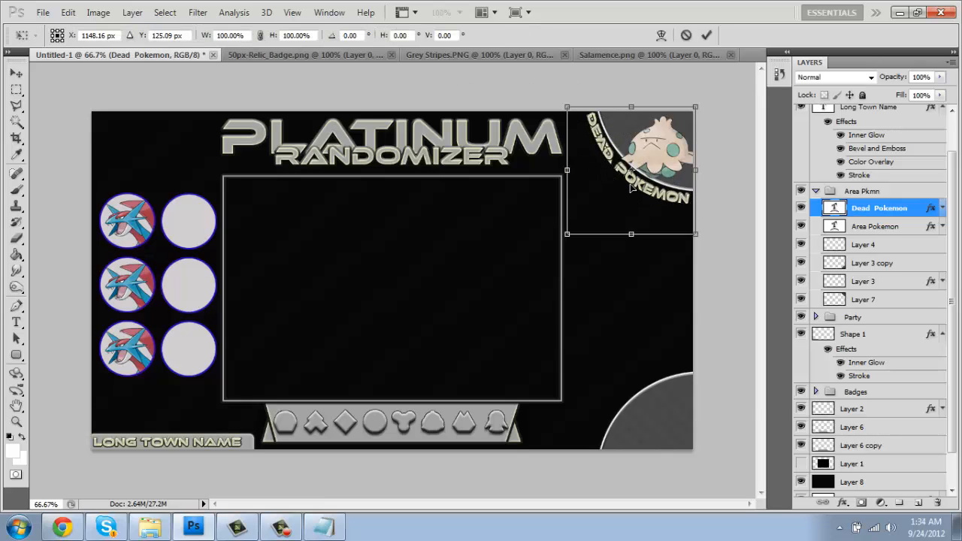
pyautogui.rightClick(631, 190)
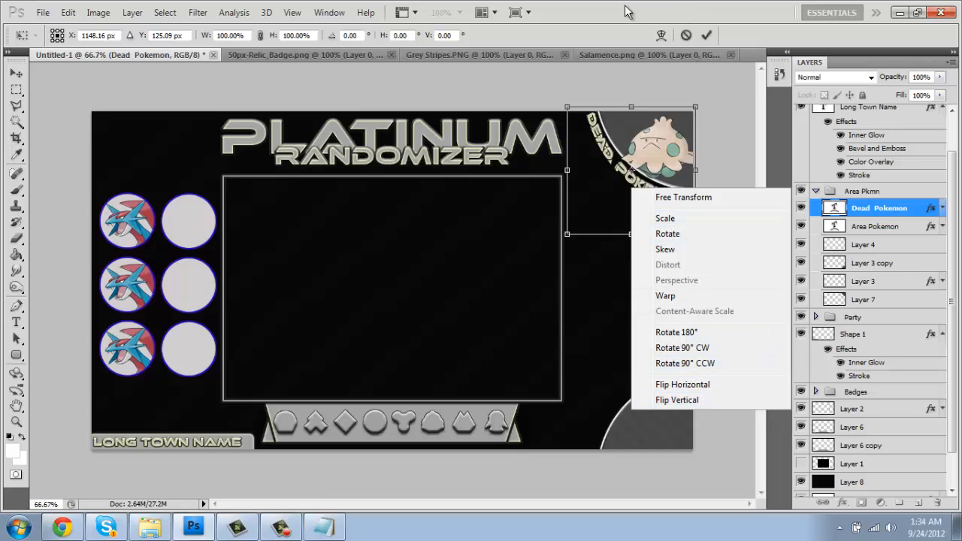
pyautogui.click(674, 234)
pyautogui.moveTo(660, 197); pyautogui.dragTo(642, 391)
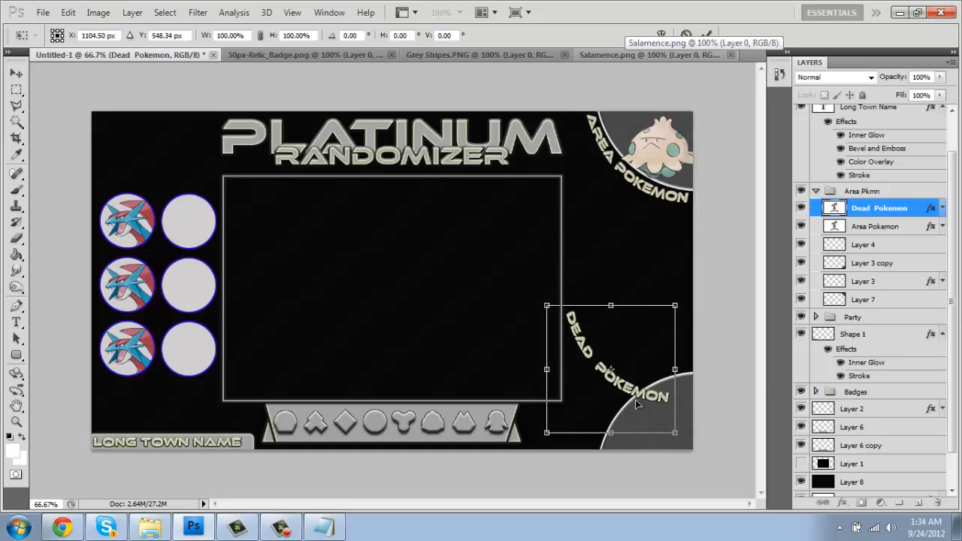
pyautogui.rightClick(621, 392)
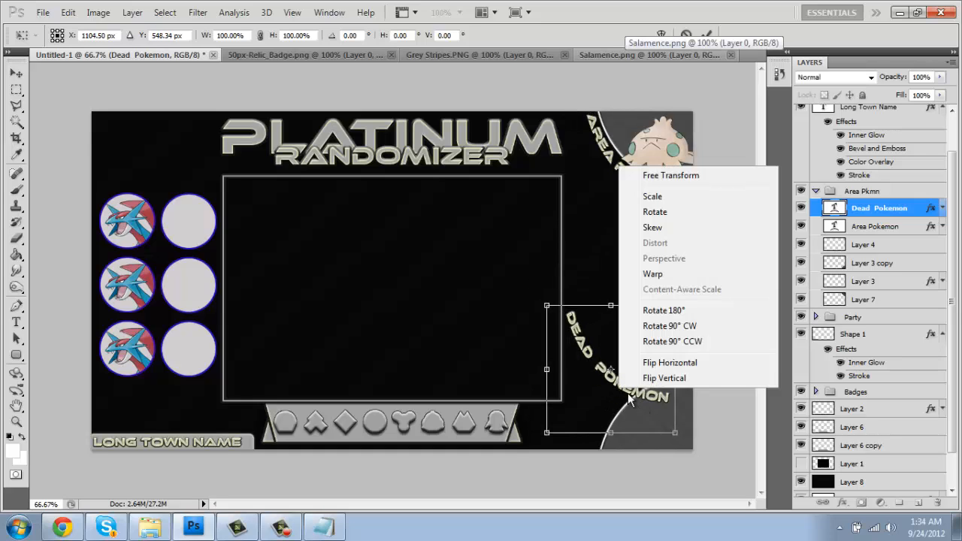
pyautogui.click(624, 7)
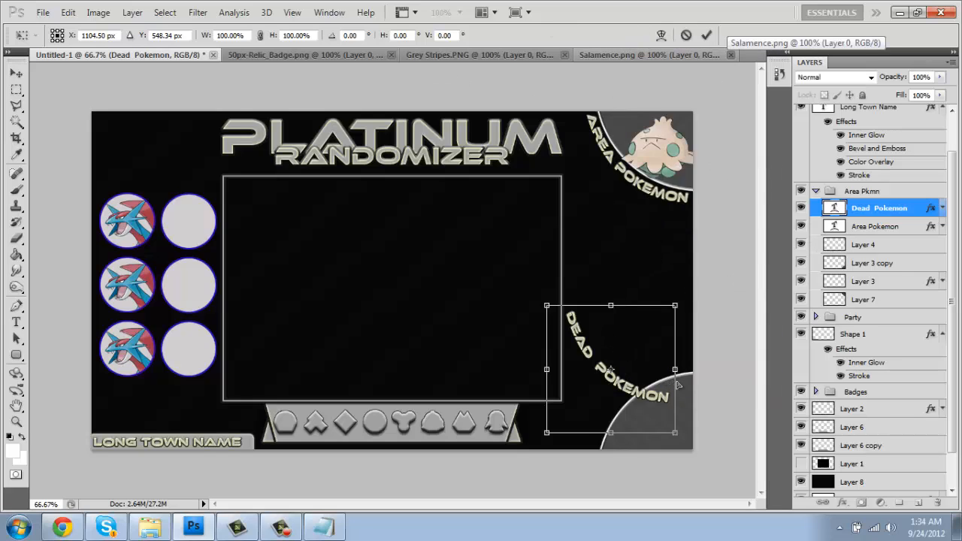
pyautogui.press('Return')
# Step: Set the Arc warp bend of the Dead Pokemon text to 35% so it curves upward
pyautogui.moveTo(667, 398); pyautogui.dragTo(408, 253)
pyautogui.click(487, 37)
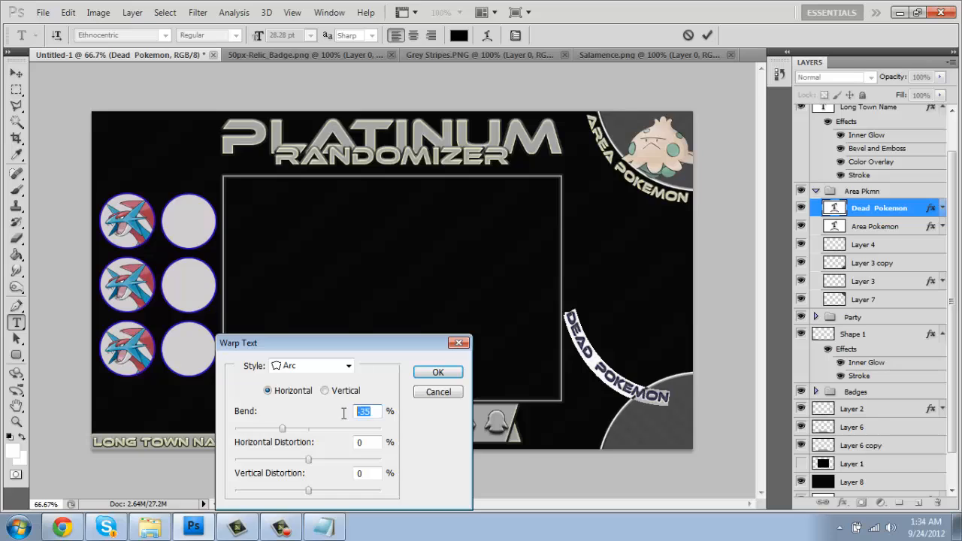
pyautogui.write('35')
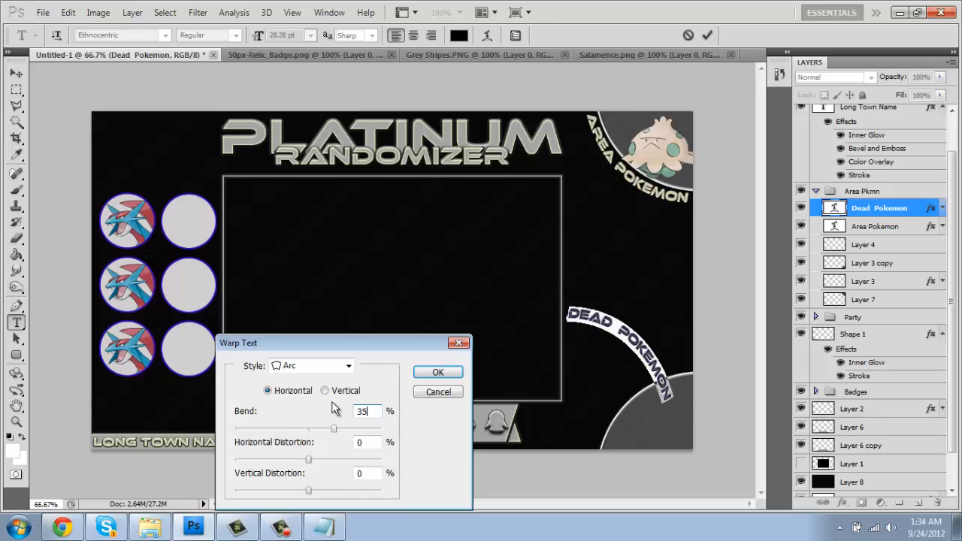
pyautogui.press('Return')
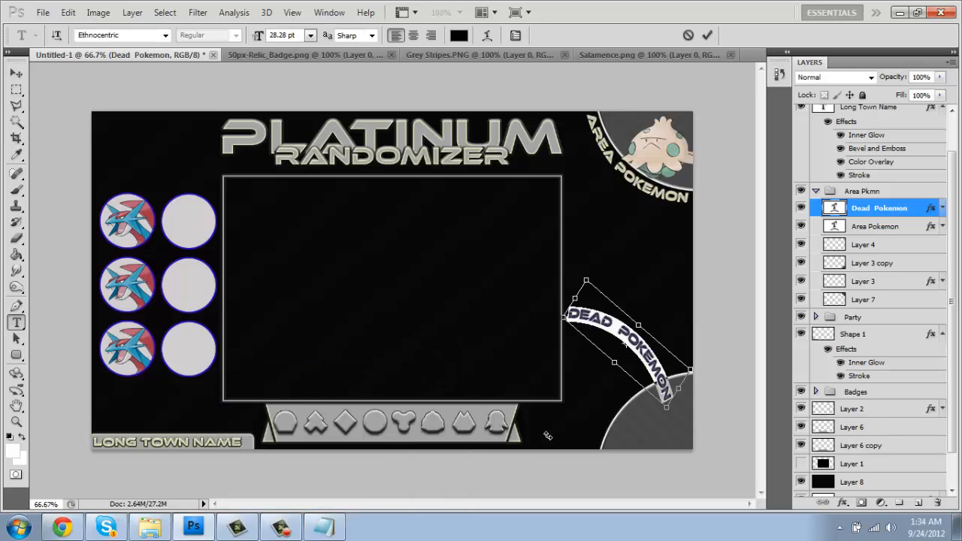
pyautogui.hotkey('ctrl', 'Return')
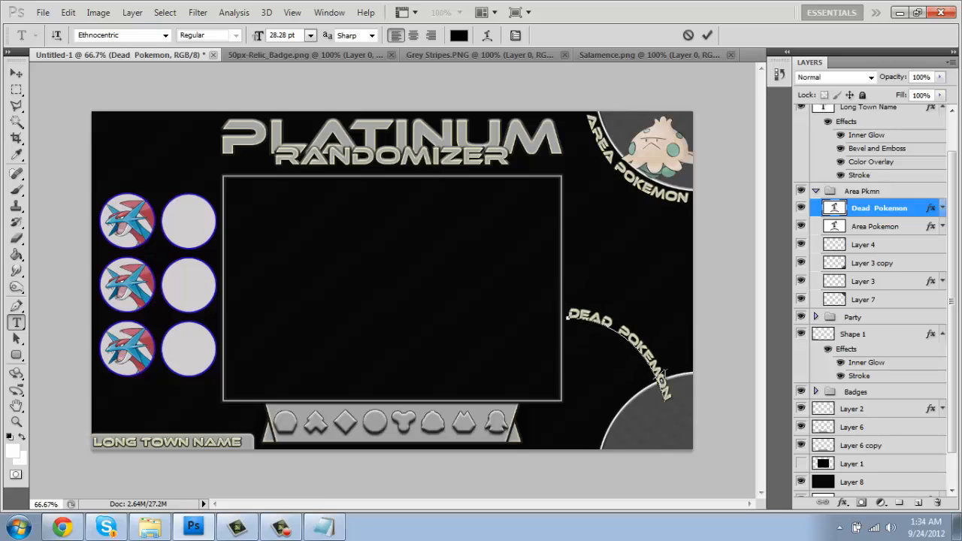
# Step: Rotate the Dead Pokemon text to about -79° and place it along the curved edge of the lower-right corner shape
pyautogui.hotkey('ctrl', 't')
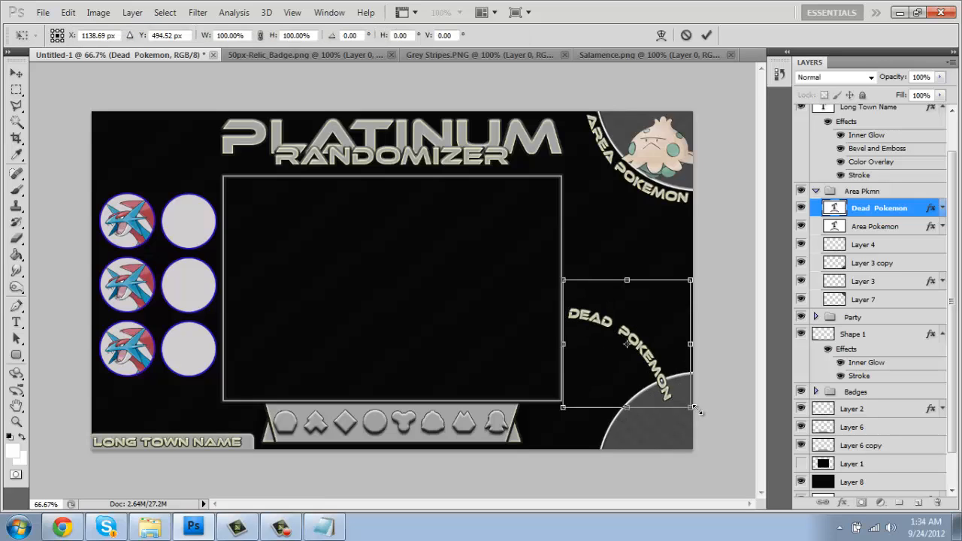
pyautogui.moveTo(699, 414); pyautogui.dragTo(736, 286)
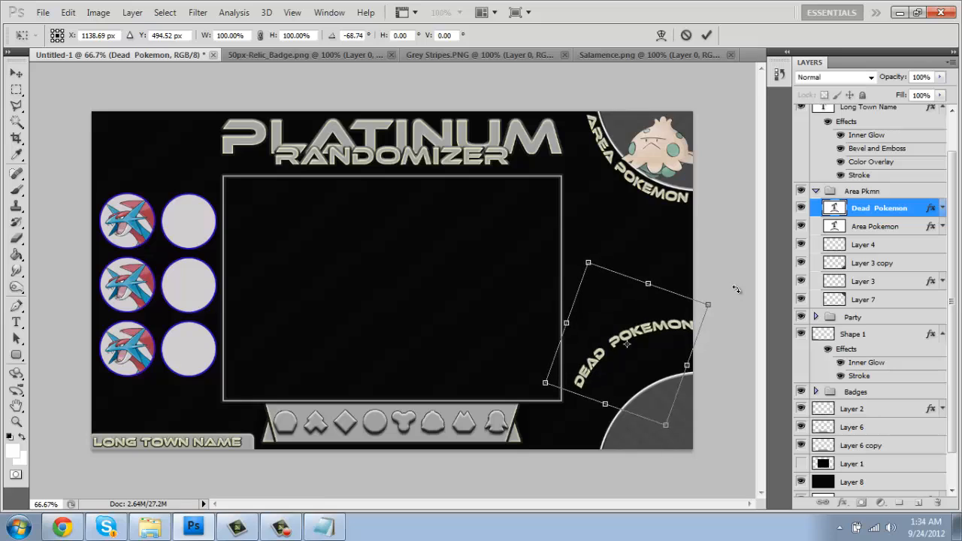
pyautogui.moveTo(676, 355)
pyautogui.mouseDown()
pyautogui.moveTo(657, 384)
pyautogui.moveTo(673, 373)
pyautogui.mouseUp()
pyautogui.moveTo(722, 344); pyautogui.dragTo(707, 336)
pyautogui.moveTo(672, 369); pyautogui.dragTo(668, 374)
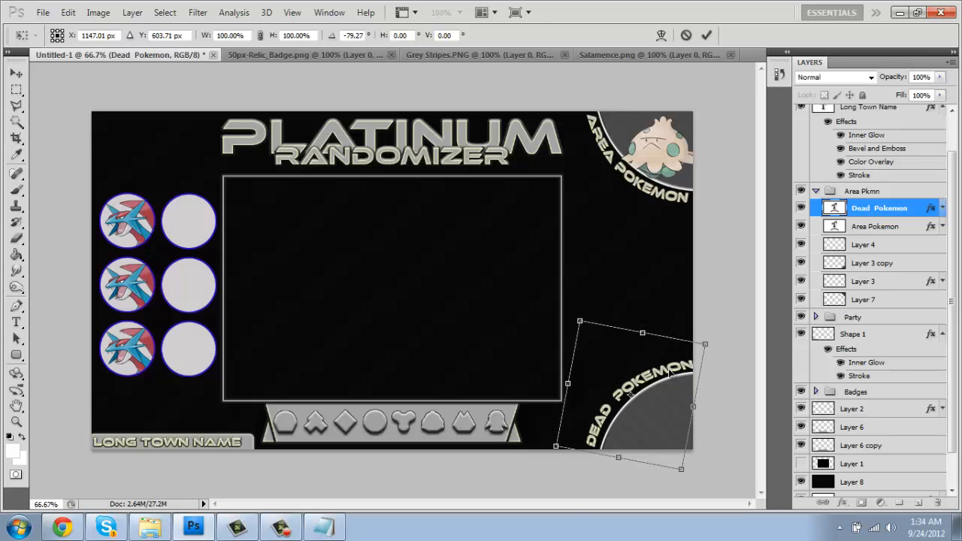
pyautogui.press('Return')
# Step: Nudge the Dead Pokemon text a few pixels down and to the right, closer to the corner shape's arc
pyautogui.press('v')
pyautogui.press('Down')
pyautogui.press('Down')
pyautogui.press('Down')
pyautogui.press('Right')
pyautogui.press('Right')
pyautogui.press('Right')
pyautogui.press('Right')
pyautogui.press('Right')
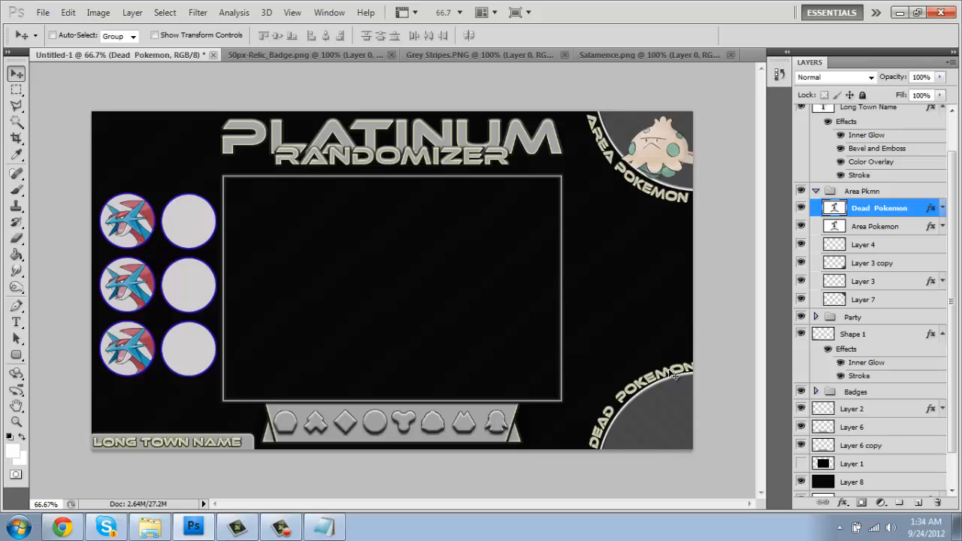
# Step: Scale the Dead Pokemon text down slightly and nudge it down and right against the arc
pyautogui.hotkey('ctrl', 't')
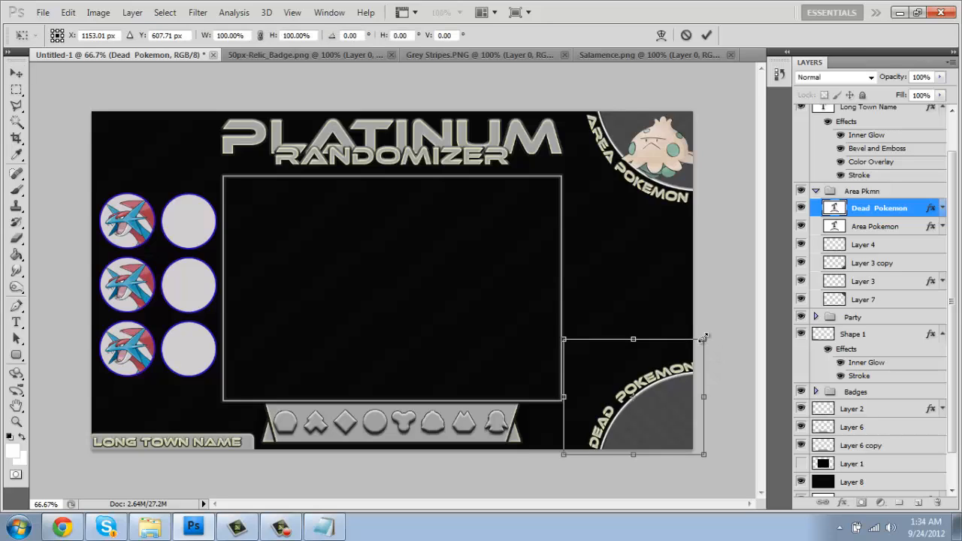
pyautogui.moveTo(703, 338); pyautogui.dragTo(699, 342)
pyautogui.press('Return')
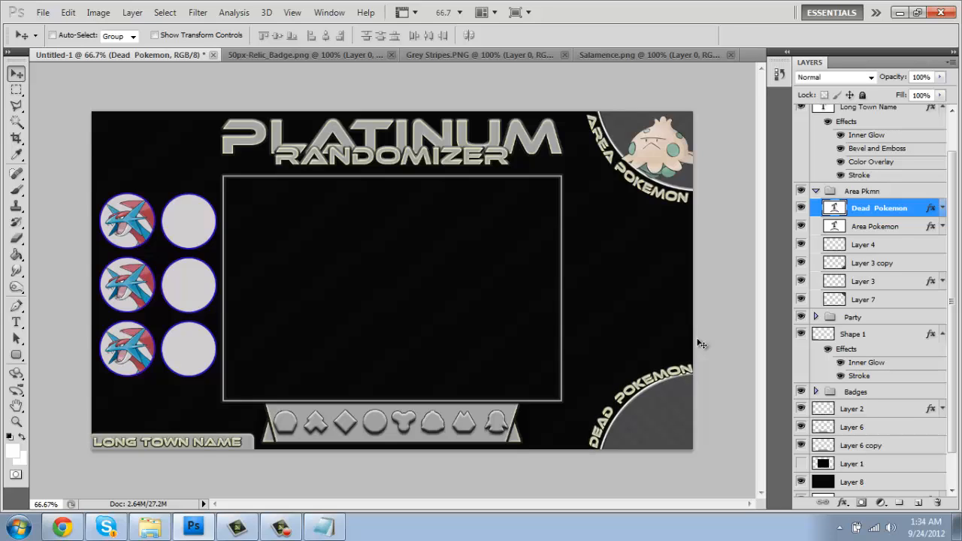
pyautogui.press('Down')
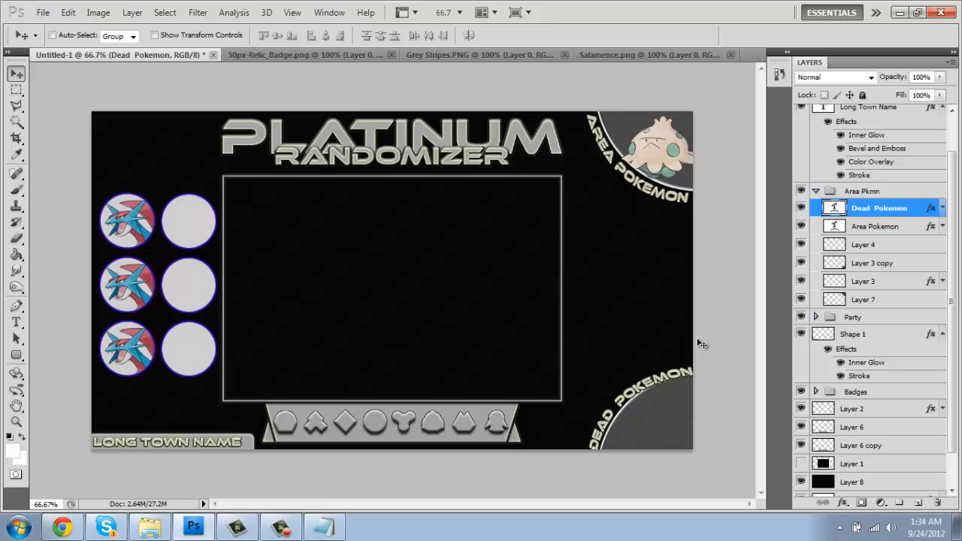
pyautogui.press('Right')
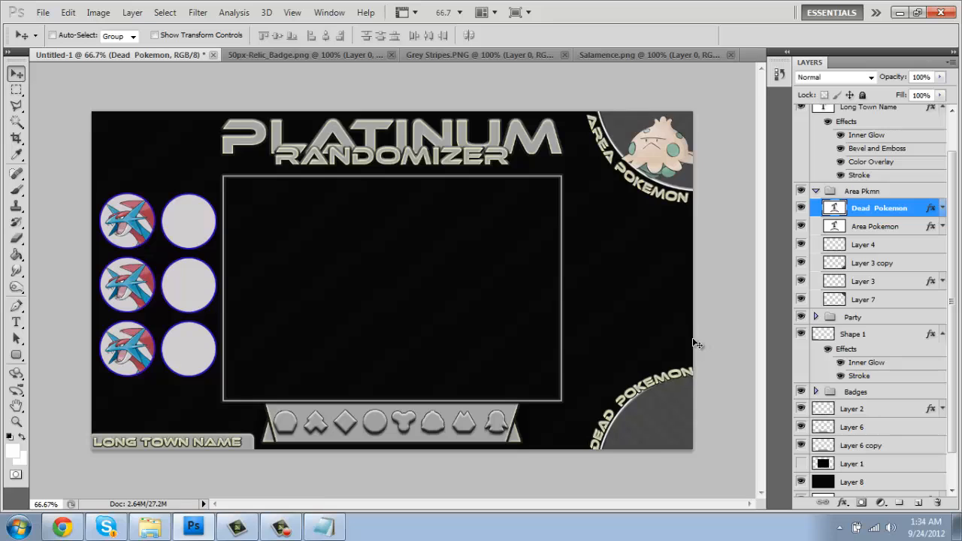
# Step: Skew the Dead Pokemon text vertically by about -2.68° to follow the corner arc
pyautogui.click(67, 13)
pyautogui.moveTo(214, 285)
pyautogui.click(345, 333)
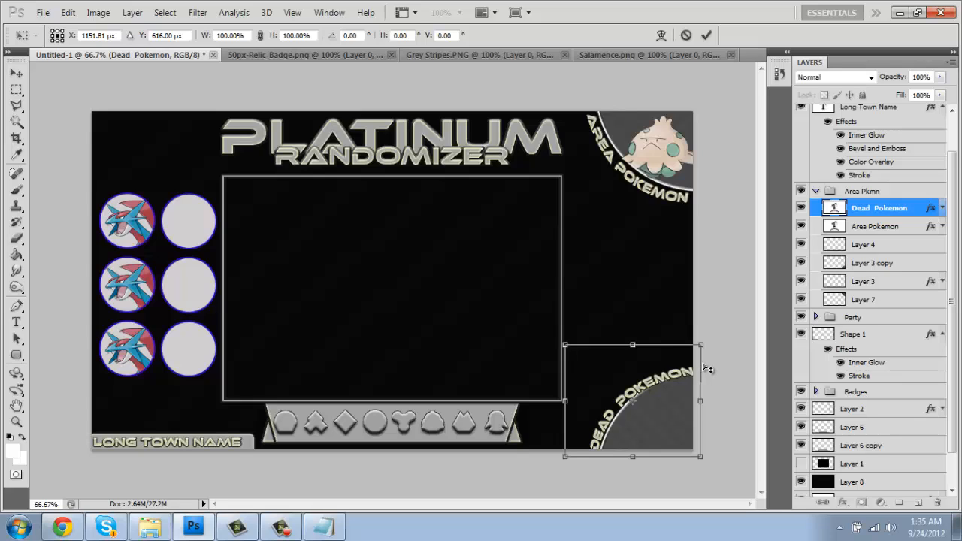
pyautogui.moveTo(705, 369); pyautogui.dragTo(704, 365)
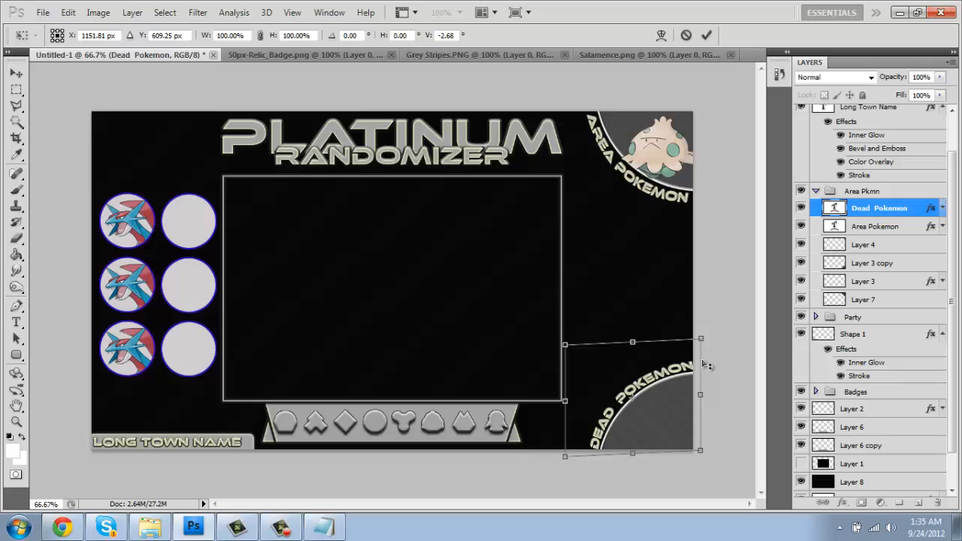
pyautogui.press('Return')
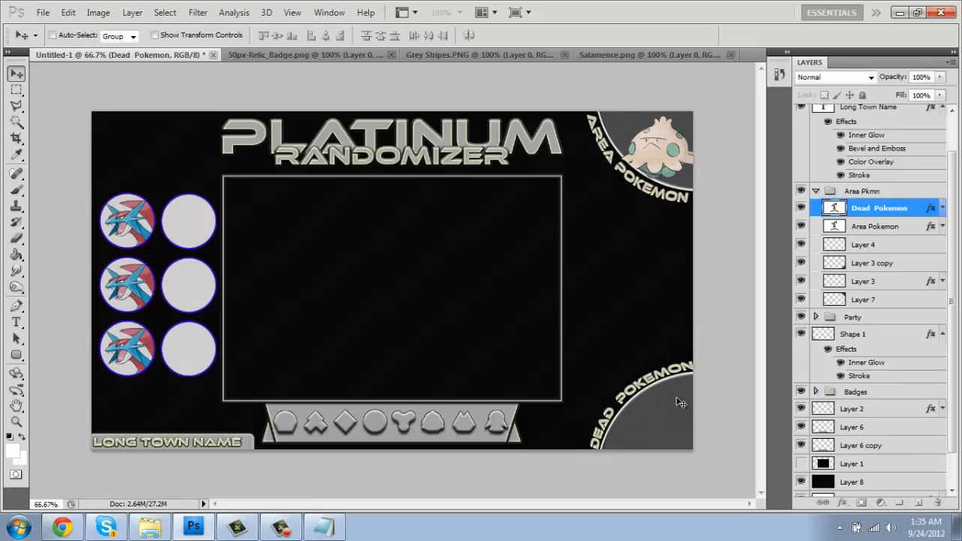
# Step: Narrow the Dead Pokemon text slightly to a width of 99.39% so it stays inside the canvas edge
pyautogui.hotkey('ctrl', 't')
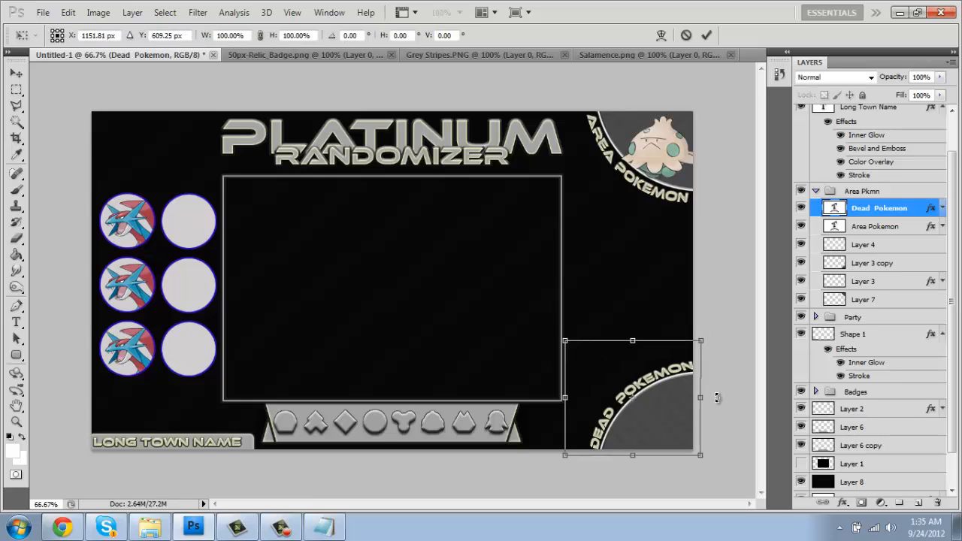
pyautogui.moveTo(711, 399); pyautogui.dragTo(706, 398)
pyautogui.hotkey('ctrl', 'z')
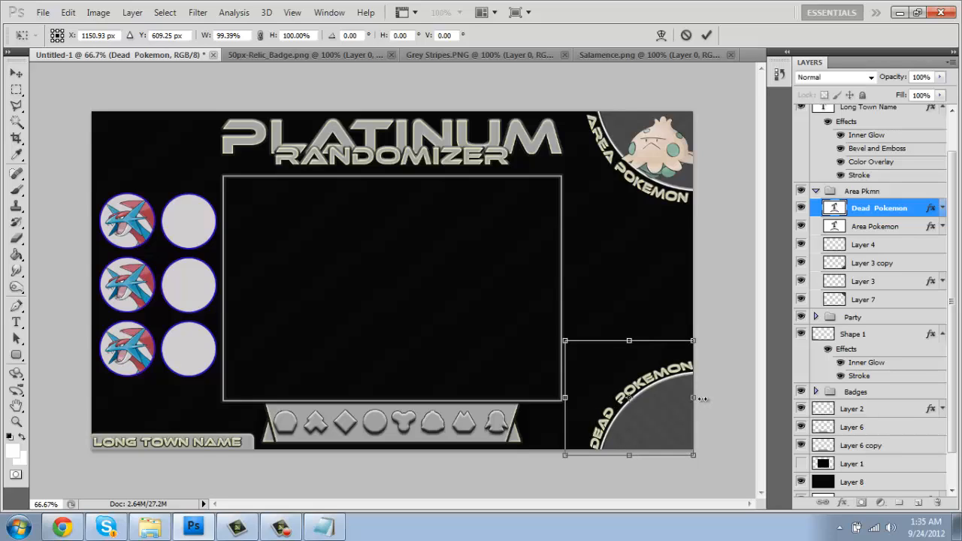
pyautogui.press('Return')
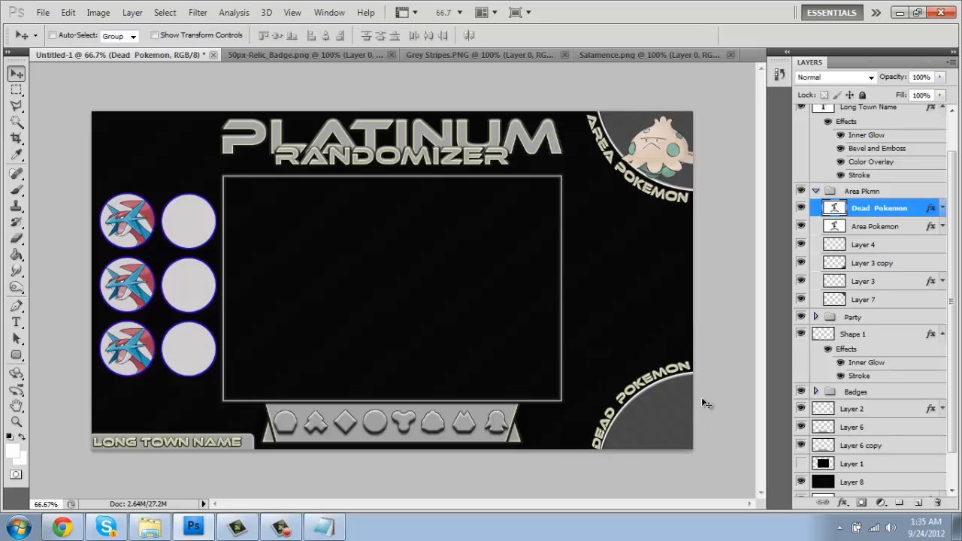
# Step: Rotate the Dead Pokemon text by about 1.39° and nudge it slightly to the right
pyautogui.hotkey('ctrl', 't')
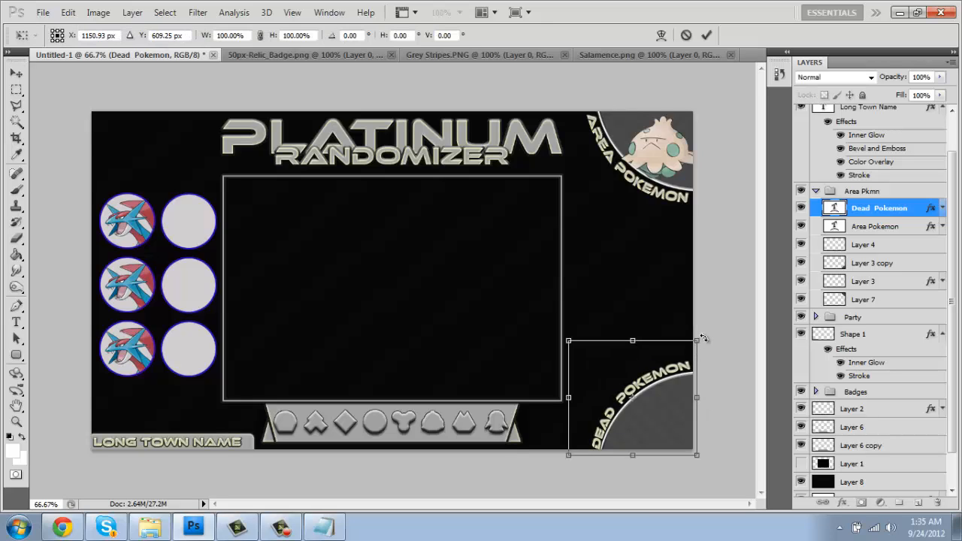
pyautogui.moveTo(705, 339); pyautogui.dragTo(706, 340)
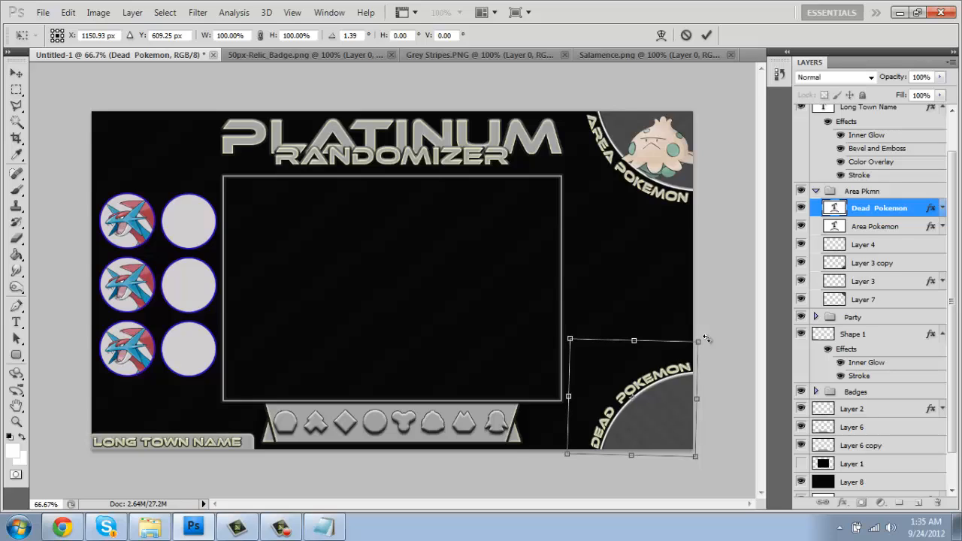
pyautogui.press('Return')
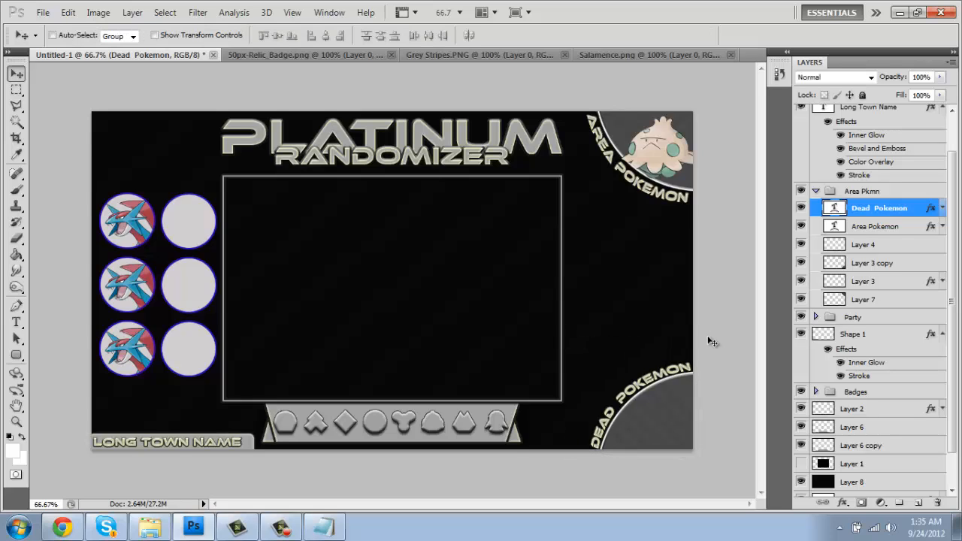
pyautogui.press('Right')
pyautogui.press('Right')
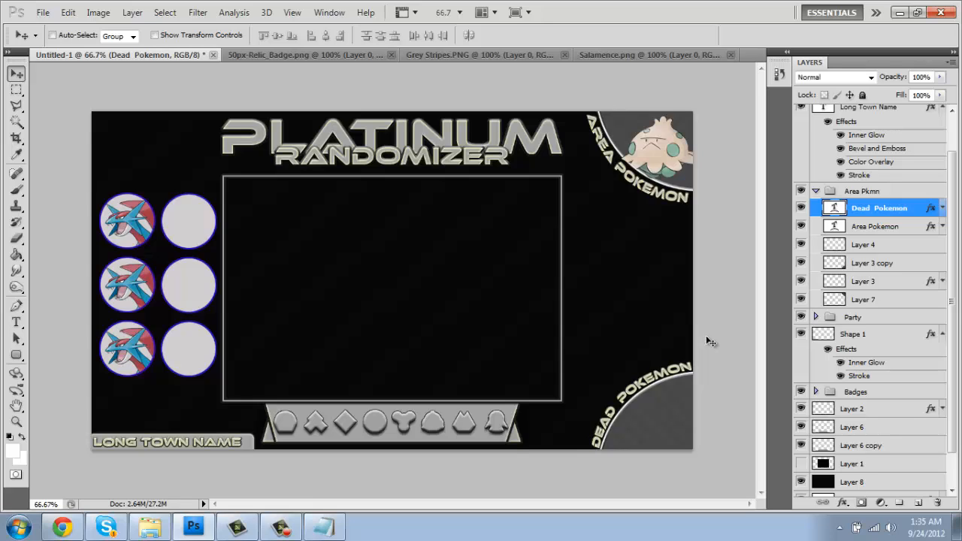
# Step: Add a separate Ethnocentric text layer reading "5" to serve as the dead Pokemon count
pyautogui.press('t')
pyautogui.click(640, 436)
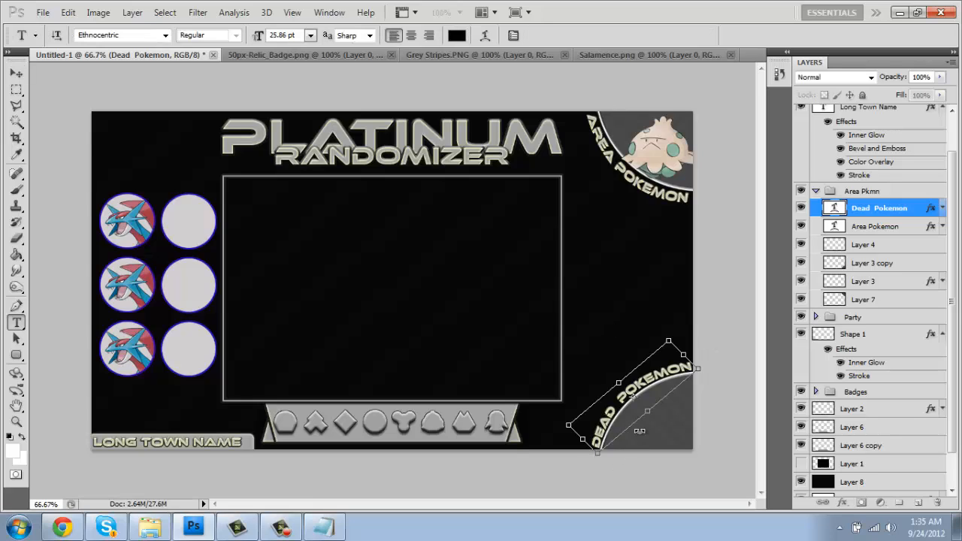
pyautogui.press('Escape')
pyautogui.click(559, 276)
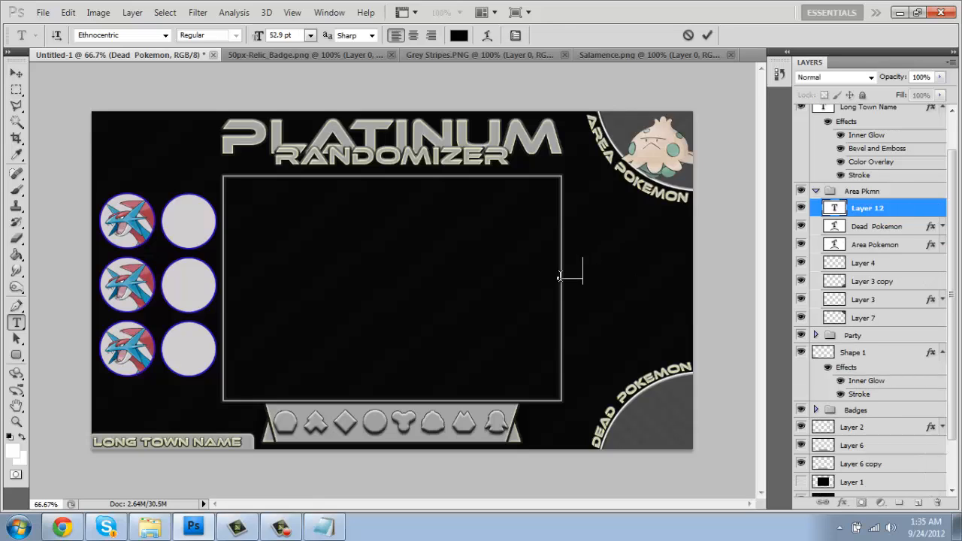
pyautogui.write('5')
pyautogui.hotkey('ctrl', 'Return')
pyautogui.press('v')
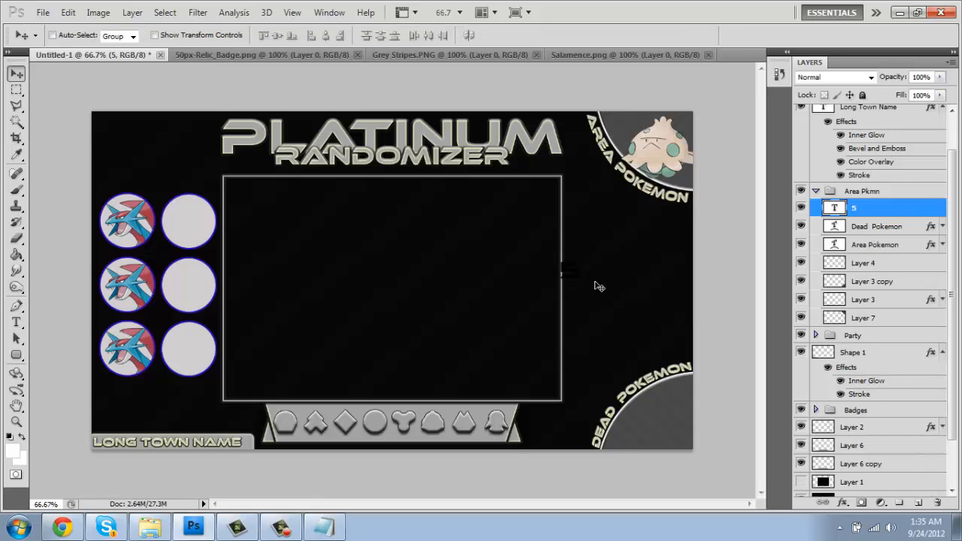
# Step: Move the 5 into the Dead Pokemon corner shape and enlarge it to fill the space
pyautogui.moveTo(689, 396)
pyautogui.mouseDown()
pyautogui.moveTo(675, 444)
pyautogui.moveTo(700, 385)
pyautogui.moveTo(690, 394)
pyautogui.mouseUp()
pyautogui.hotkey('ctrl', 't')
pyautogui.press('Return')
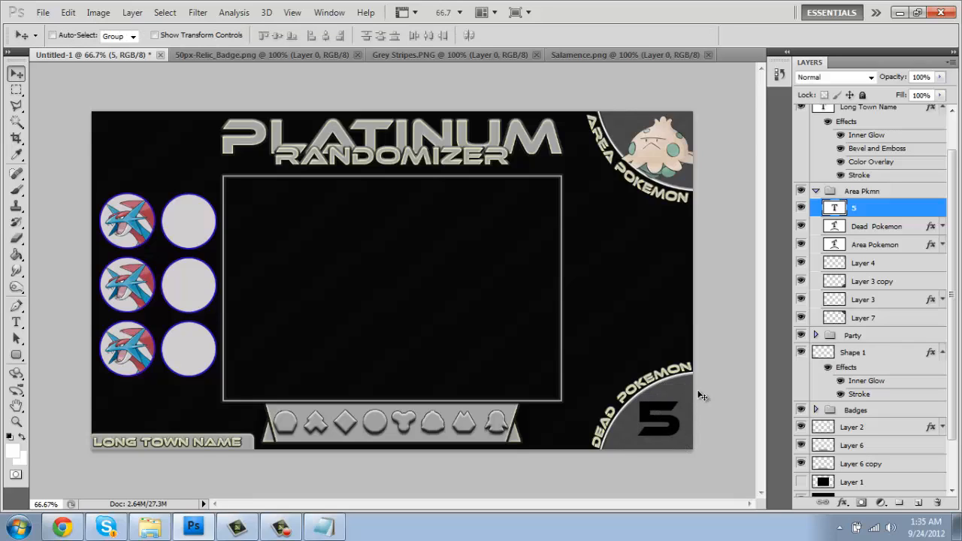
pyautogui.moveTo(664, 429); pyautogui.dragTo(686, 456)
pyautogui.hotkey('ctrl', 't')
pyautogui.press('Return')
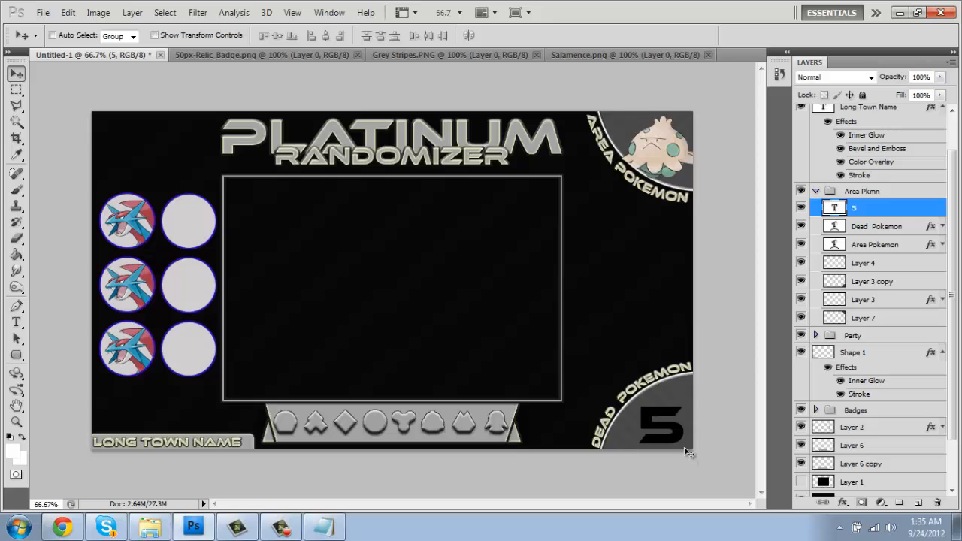
# Step: Copy the layer style of the Area Pokemon text and paste it onto the 5 layer
pyautogui.rightClick(891, 228)
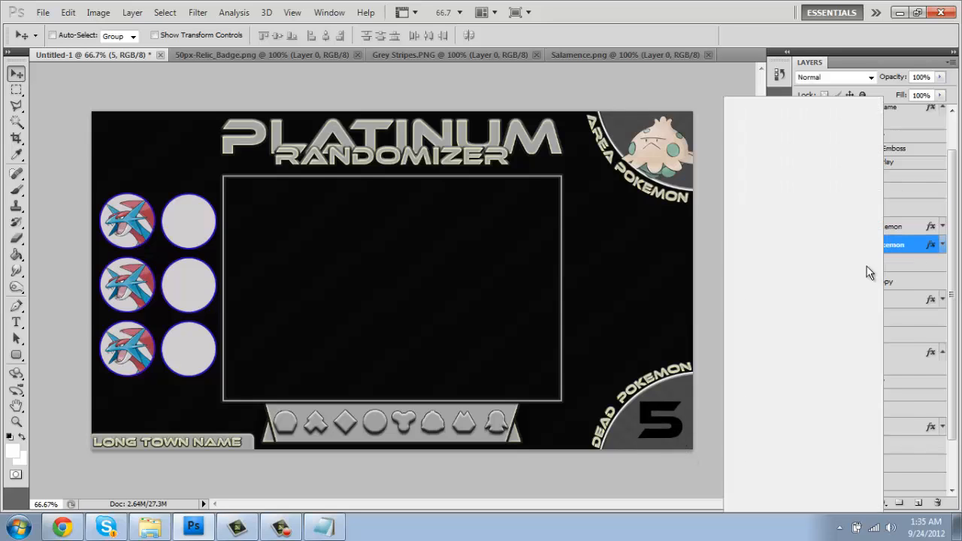
pyautogui.click(774, 473)
pyautogui.rightClick(891, 208)
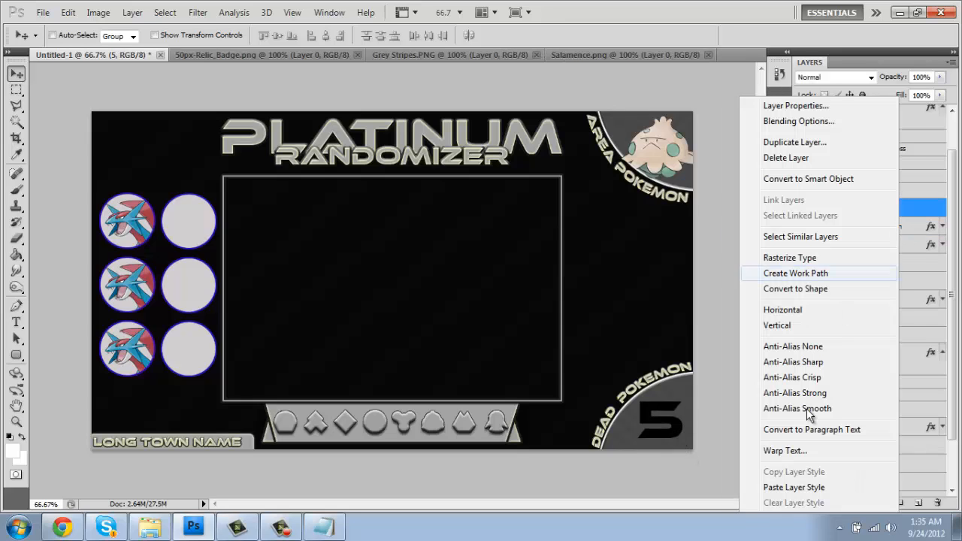
pyautogui.click(789, 487)
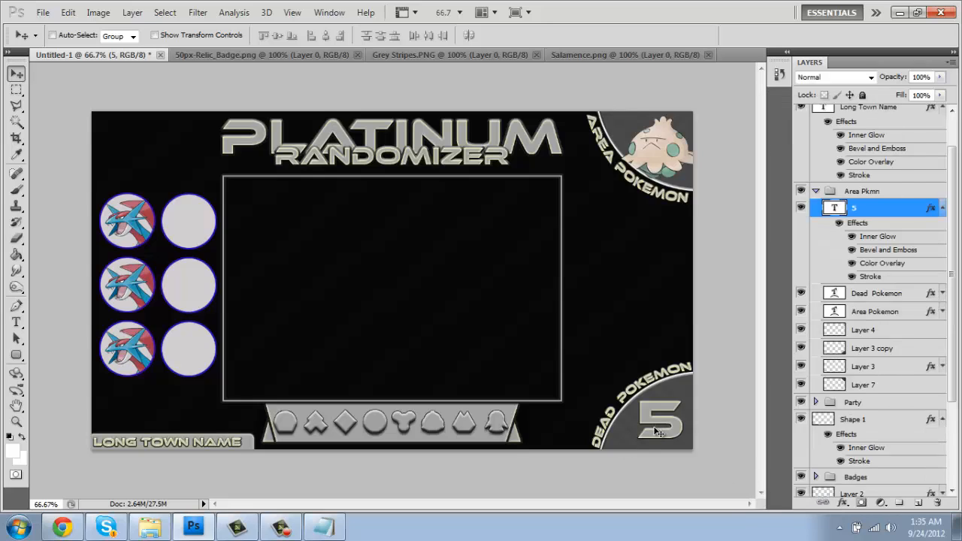
# Step: Nudge the 5 slightly down and right within the Dead Pokemon corner
pyautogui.press('Down')
pyautogui.press('Down')
pyautogui.press('Down')
pyautogui.press('Right')
pyautogui.press('Right')
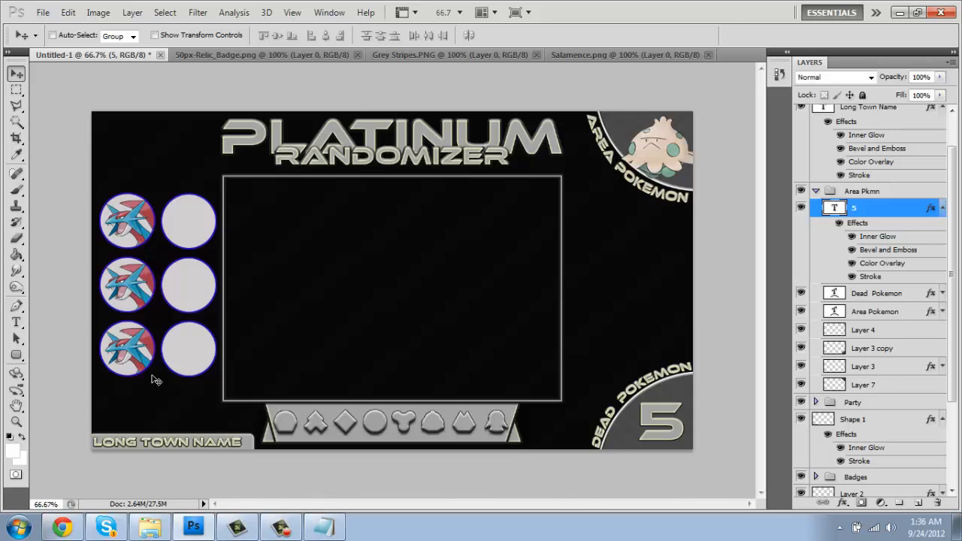
# Step: Open the Lucas image from the Player folder inside Characters
pyautogui.hotkey('ctrl', 'o')
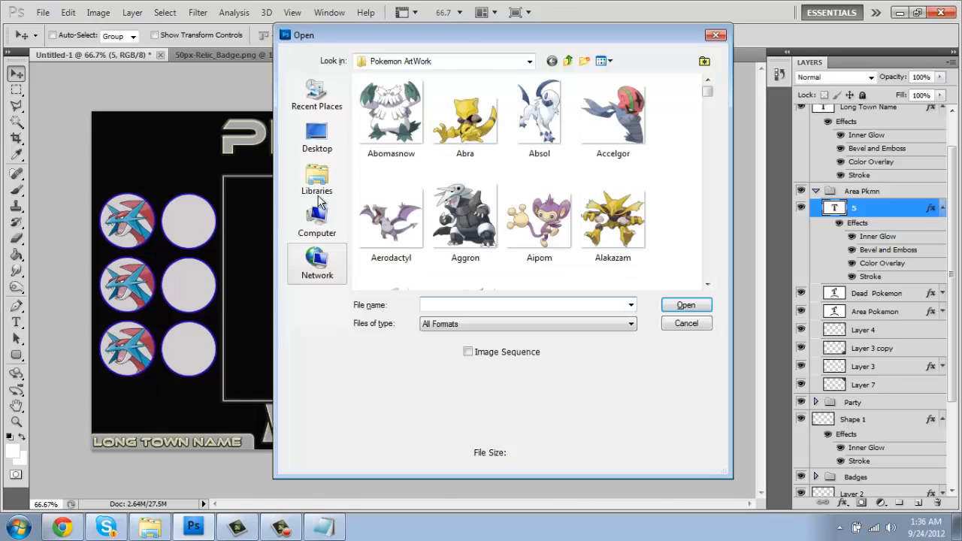
pyautogui.click(570, 60)
pyautogui.doubleClick(539, 116)
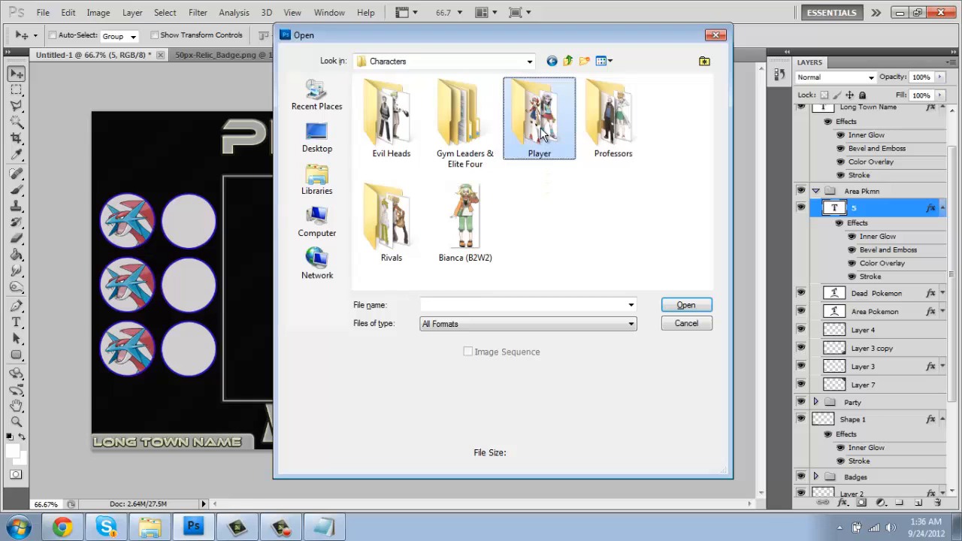
pyautogui.doubleClick(541, 120)
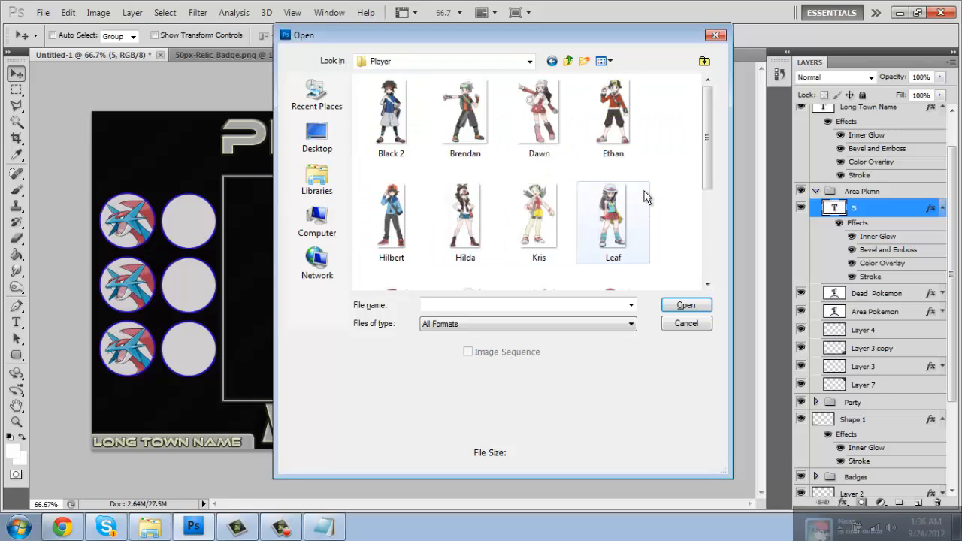
pyautogui.scroll(-3, 647, 188)
pyautogui.scroll(3, 646, 183)
pyautogui.scroll(-3, 635, 186)
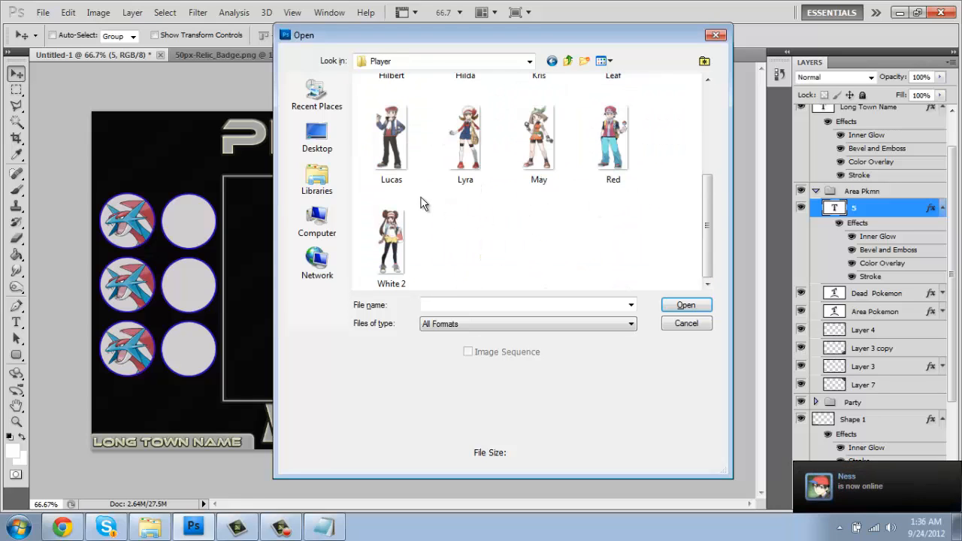
pyautogui.scroll(2, 423, 204)
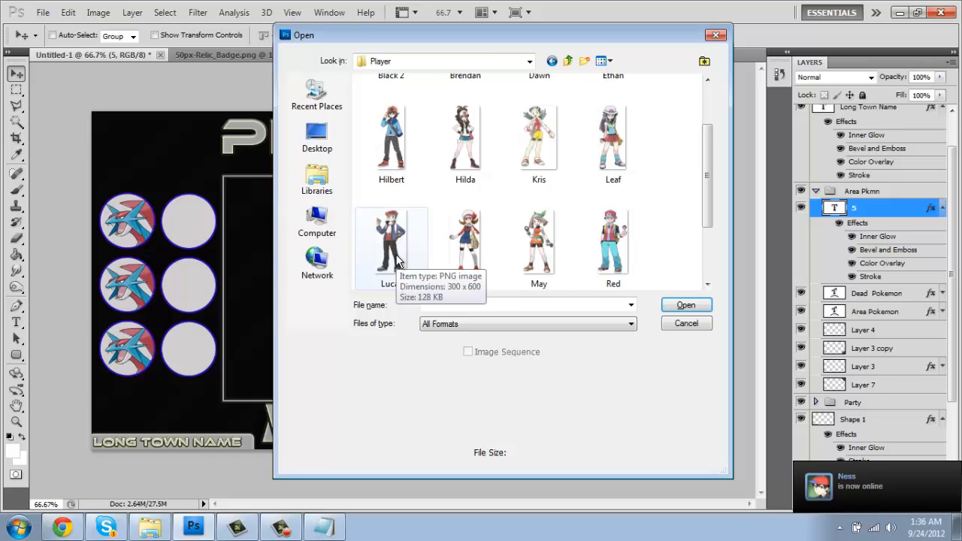
pyautogui.scroll(2, 397, 256)
pyautogui.scroll(-2, 397, 241)
pyautogui.click(397, 226)
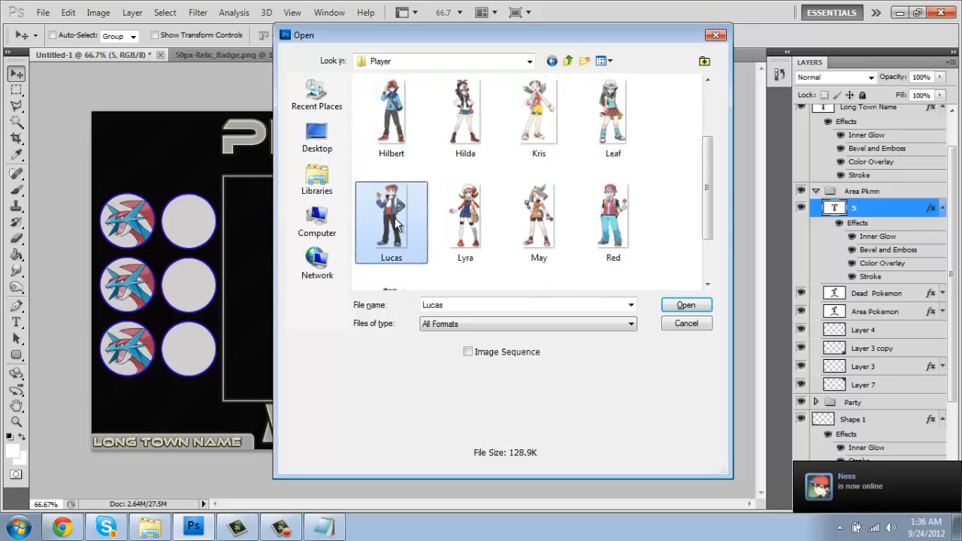
pyautogui.doubleClick(397, 226)
# Step: Copy the whole Lucas image into the overlay document and place it on the black area beside the central frame, near the corner shapes
pyautogui.press('m')
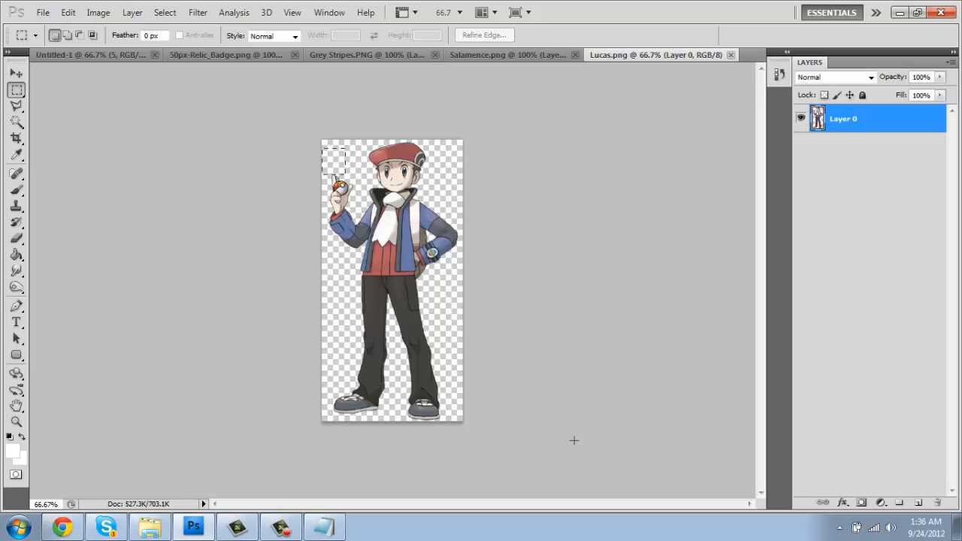
pyautogui.moveTo(574, 441); pyautogui.dragTo(629, 518)
pyautogui.click(554, 414)
pyautogui.hotkey('ctrl', 'a')
pyautogui.click(128, 55)
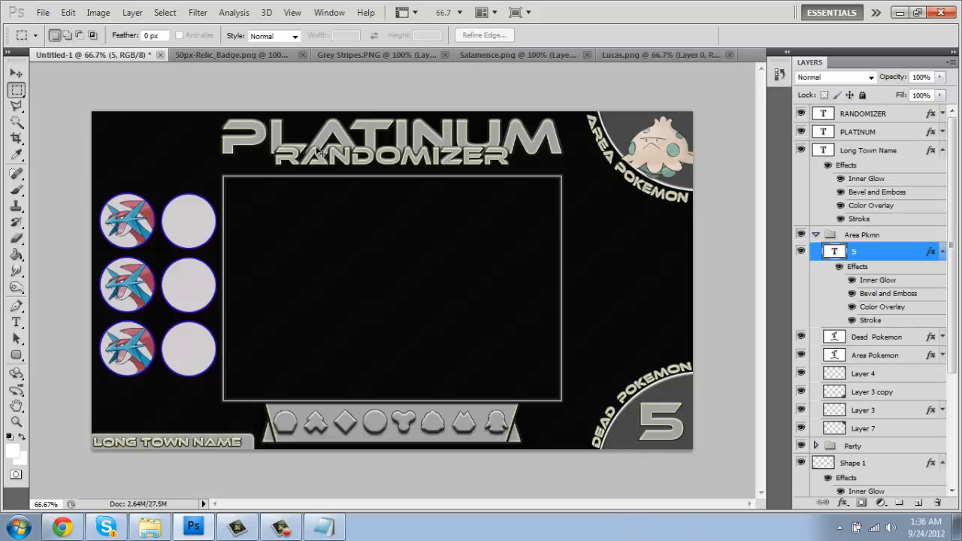
pyautogui.hotkey('ctrl', 'v')
pyautogui.press('v')
pyautogui.moveTo(438, 273); pyautogui.dragTo(653, 294)
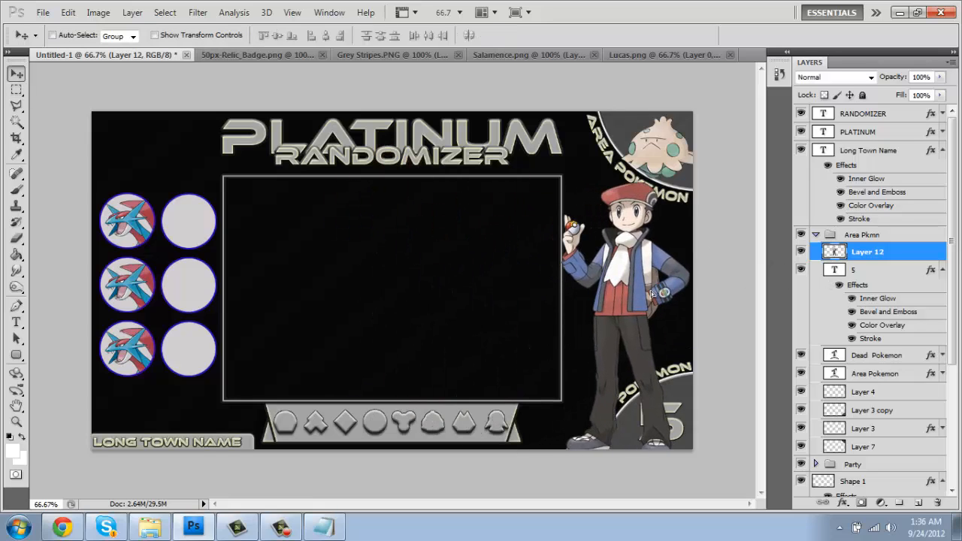
# Step: Scale Lucas proportionally to about 64% and position him between the Area Pokemon and Dead Pokemon corners
pyautogui.hotkey('ctrl', 't')
pyautogui.moveTo(690, 181); pyautogui.dragTo(659, 281)
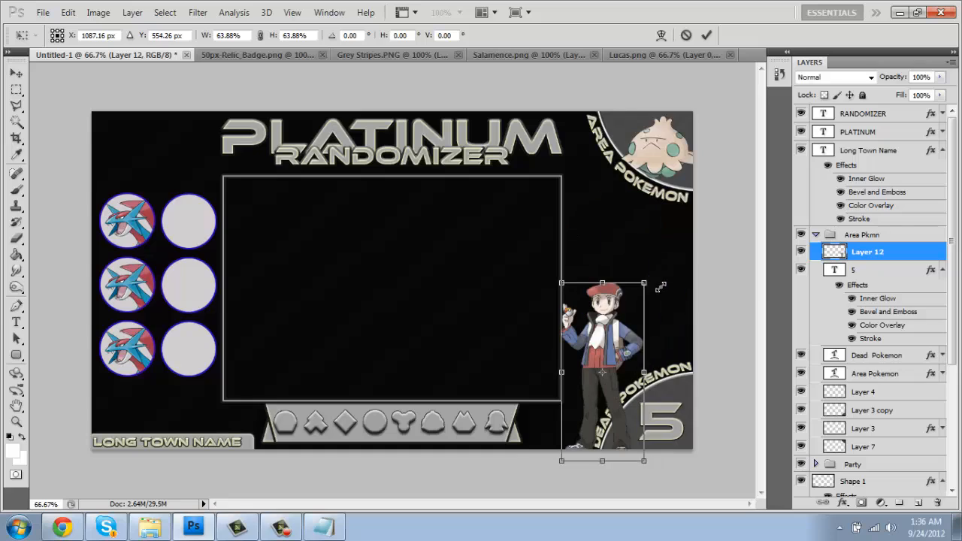
pyautogui.press('Return')
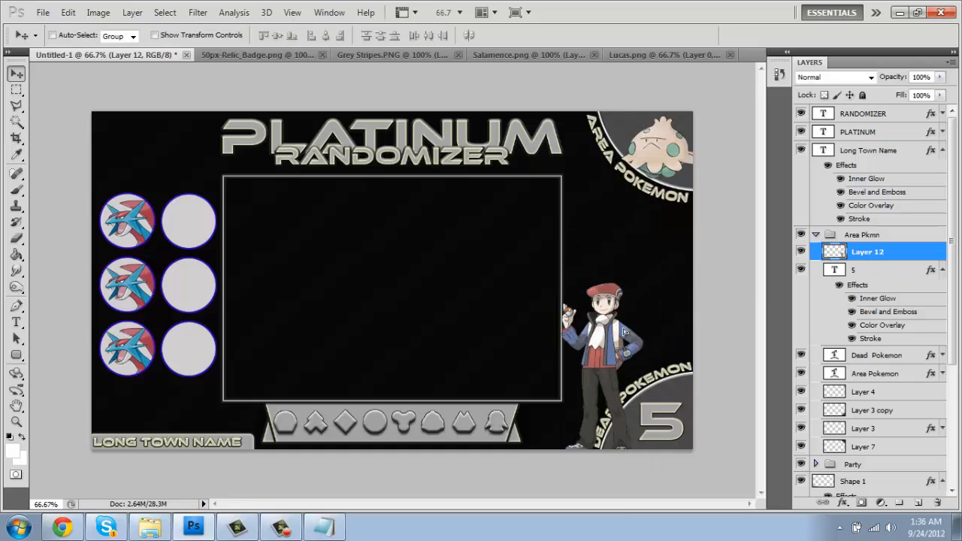
pyautogui.moveTo(617, 374); pyautogui.dragTo(630, 289)
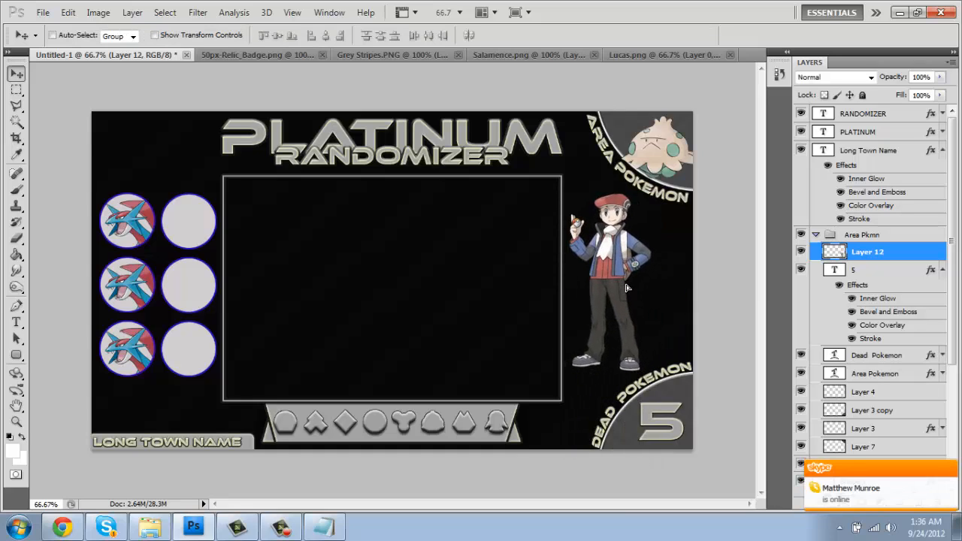
# Step: Open Caterpie.png from the Pokemon ArtWork folder
pyautogui.hotkey('ctrl', 'o')
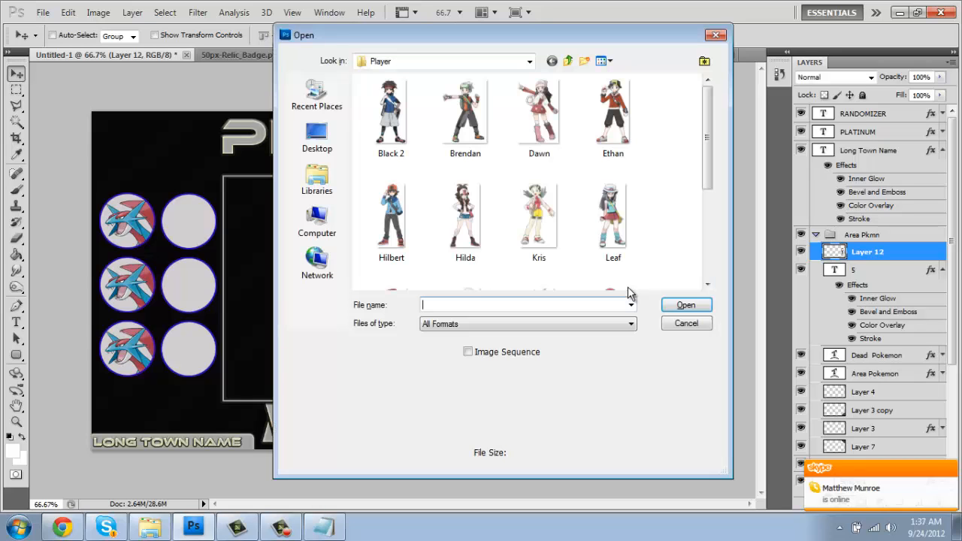
pyautogui.click(568, 61)
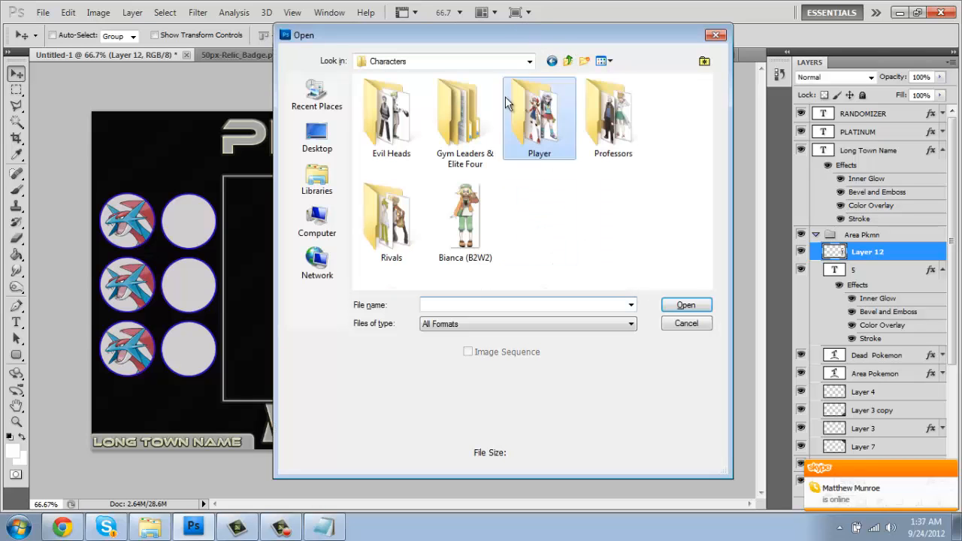
pyautogui.click(568, 62)
pyautogui.doubleClick(618, 246)
pyautogui.click(468, 302)
pyautogui.write('v')
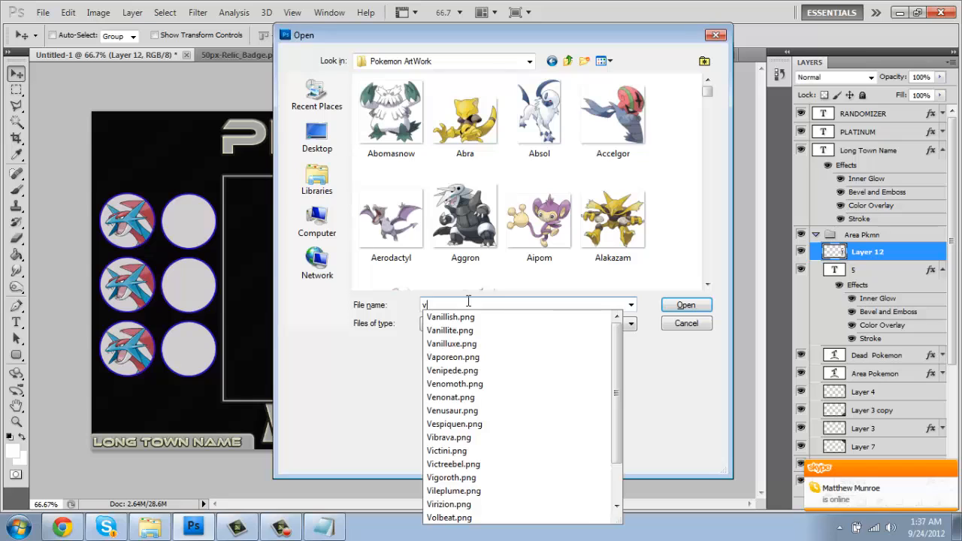
pyautogui.press('BackSpace')
pyautogui.write('cat')
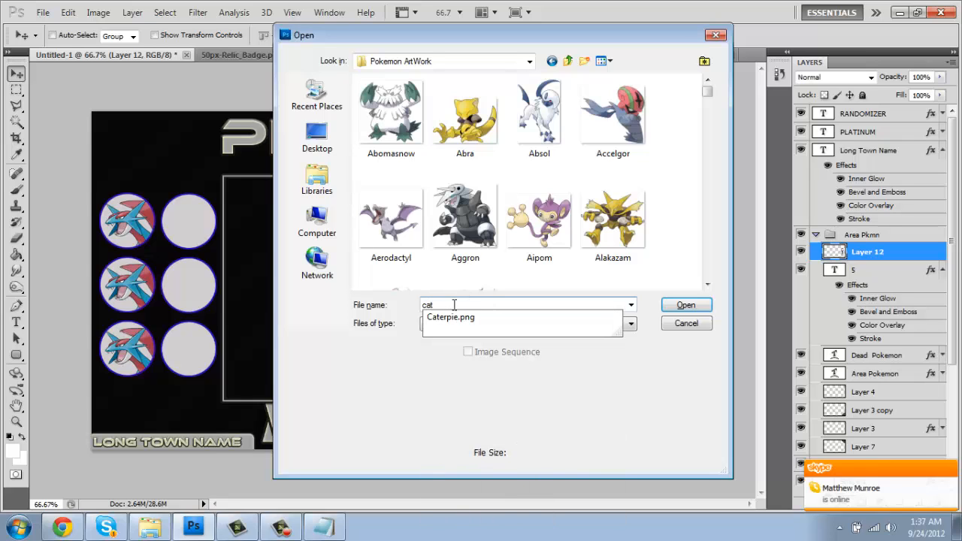
pyautogui.click(467, 320)
pyautogui.click(685, 306)
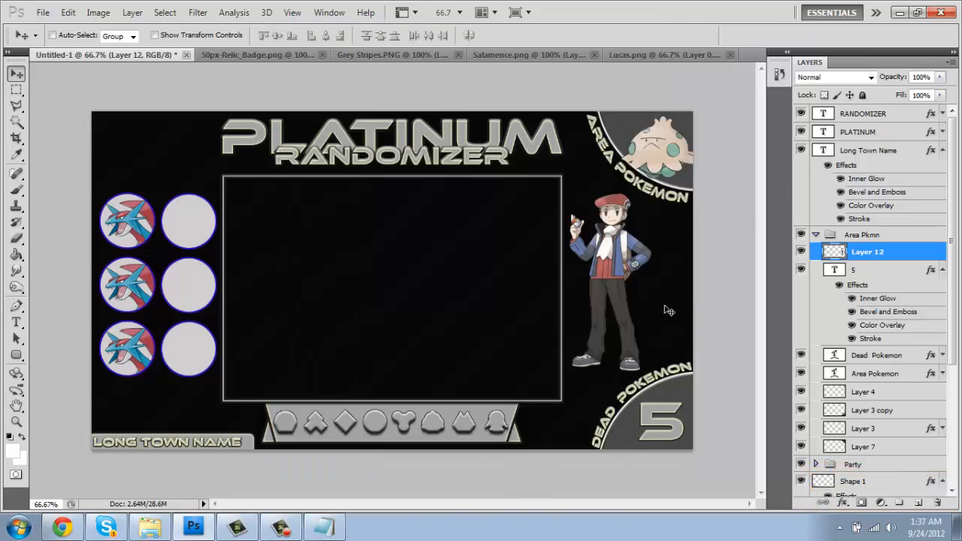
# Step: Copy the entire Caterpie image and paste it into the overlay document
pyautogui.press('m')
pyautogui.moveTo(281, 158); pyautogui.dragTo(689, 540)
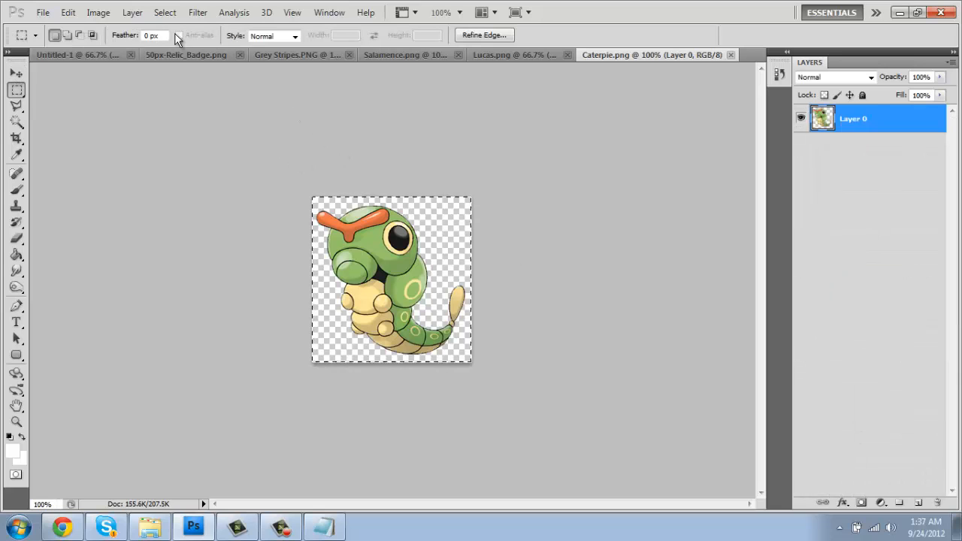
pyautogui.hotkey('ctrl', 'c')
pyautogui.click(96, 53)
pyautogui.hotkey('ctrl', 'v')
# Step: Flip Caterpie horizontally, shrink it proportionally, and place it beside Lucas's feet above the Dead Pokemon corner
pyautogui.hotkey('ctrl', 't')
pyautogui.rightClick(403, 312)
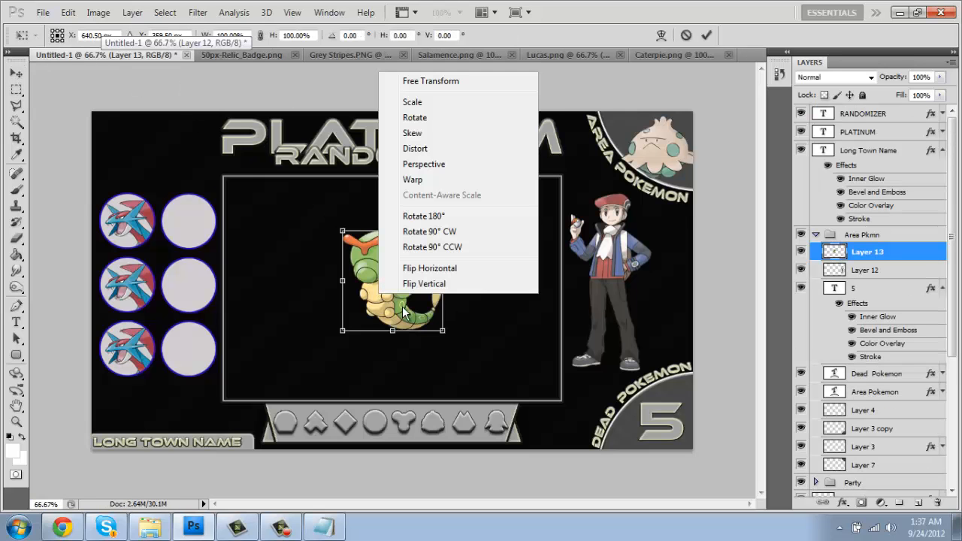
pyautogui.click(437, 268)
pyautogui.moveTo(443, 231); pyautogui.dragTo(664, 362)
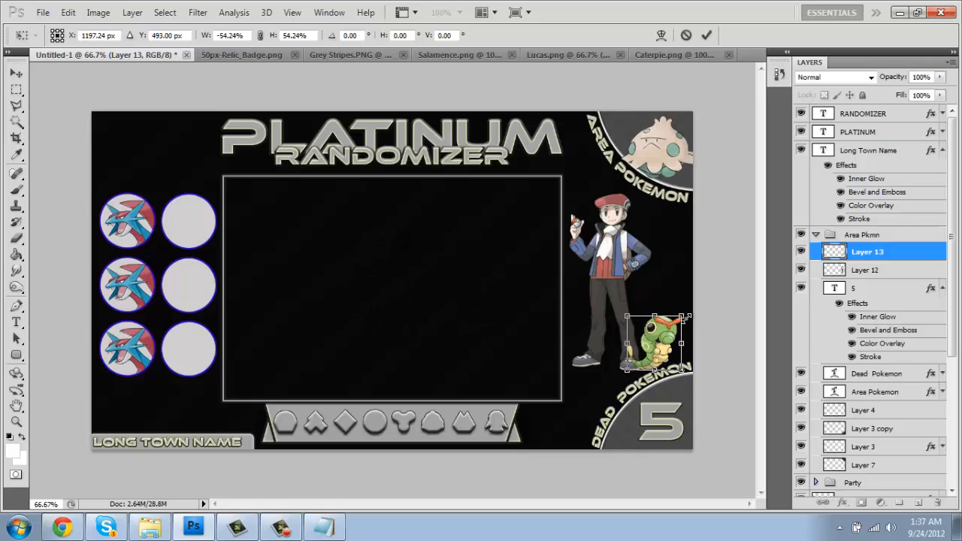
pyautogui.moveTo(681, 317); pyautogui.dragTo(697, 307)
pyautogui.press('Return')
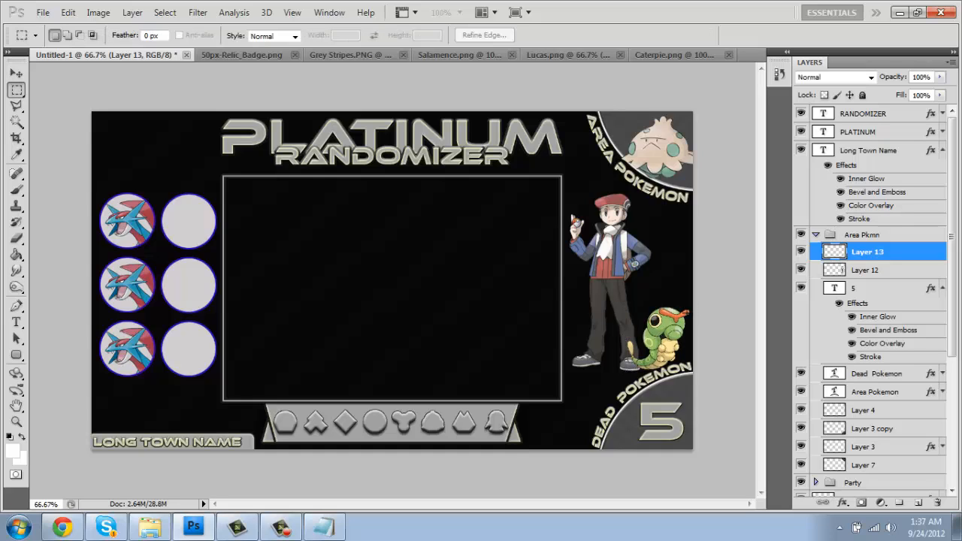
# Step: Reorder the Caterpie layer beneath the Lucas layer and nudge both characters slightly upward together
pyautogui.moveTo(883, 264); pyautogui.dragTo(882, 286)
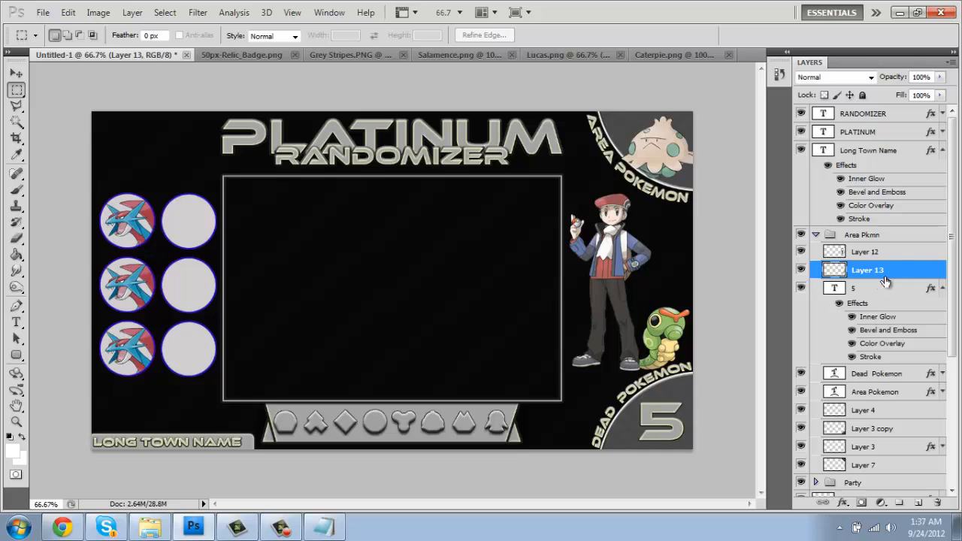
pyautogui.keyDown('shift'); pyautogui.click(899, 254); pyautogui.keyUp('shift')
pyautogui.press('v')
pyautogui.press('Up')
pyautogui.press('Up')
pyautogui.press('Up')
pyautogui.press('Up')
pyautogui.press('Up')
pyautogui.press('Up')
pyautogui.press('Up')
pyautogui.press('Up')
pyautogui.press('Up')
pyautogui.press('Up')
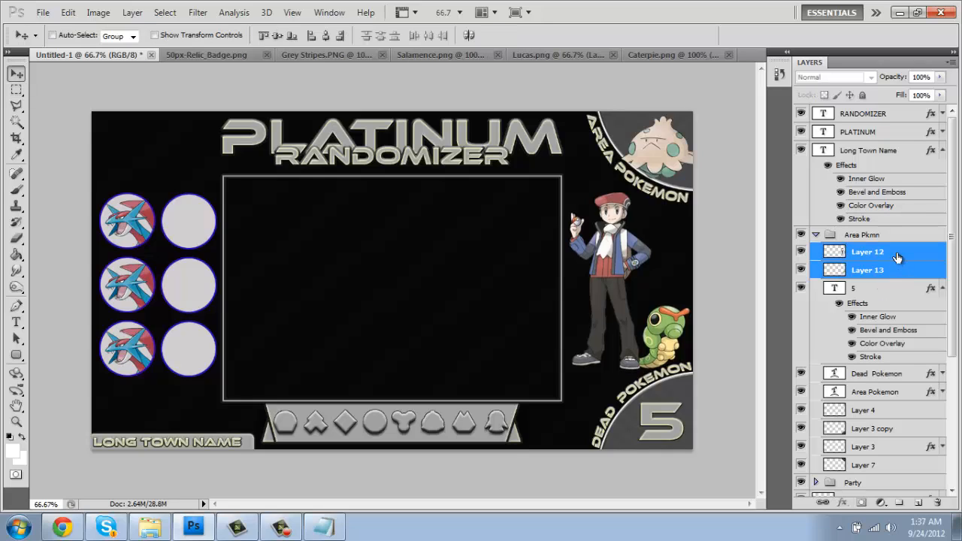
pyautogui.press('Up')
pyautogui.press('Up')
pyautogui.press('Up')
pyautogui.press('Up')
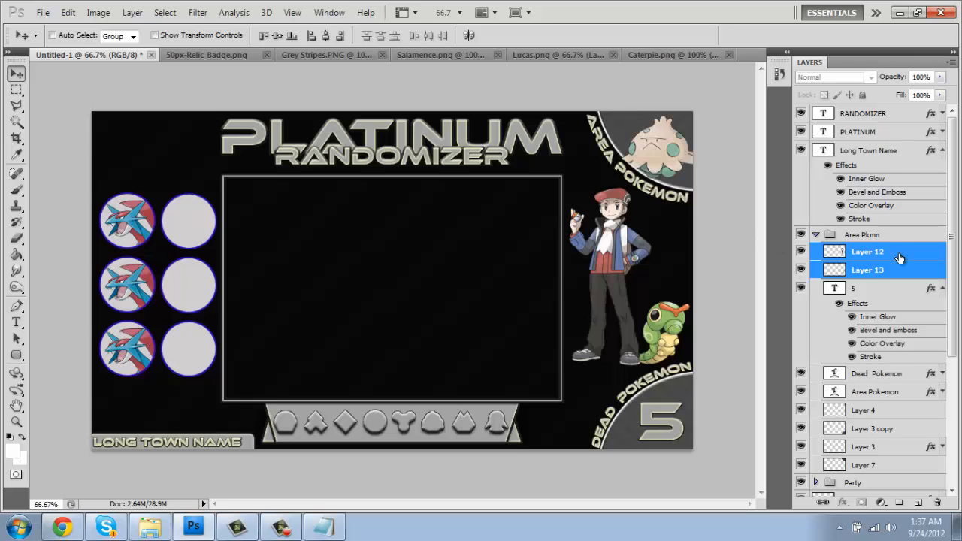
# Step: Add an Outer Glow with default settings to the Lucas layer, keeping the artwork in view
pyautogui.click(913, 259)
pyautogui.doubleClick(915, 259)
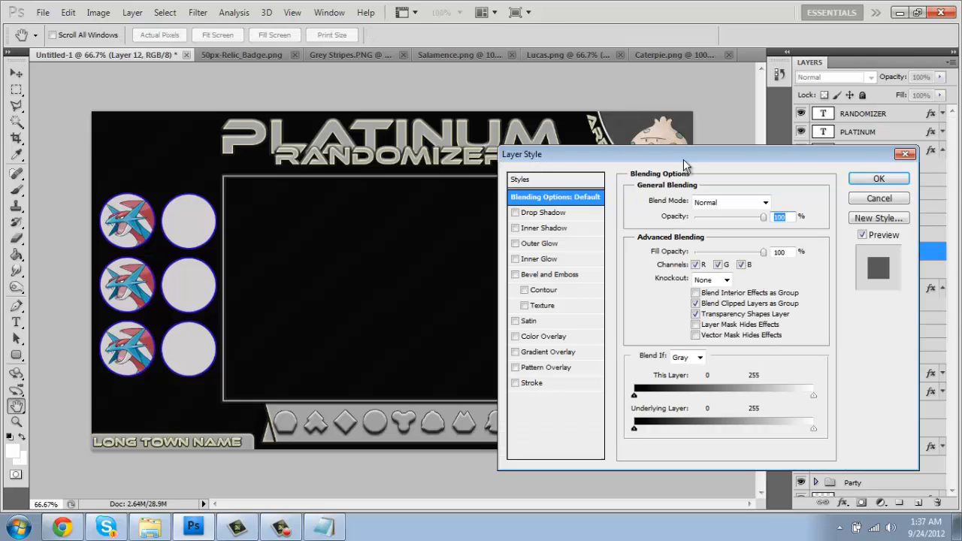
pyautogui.moveTo(689, 154); pyautogui.dragTo(333, 181)
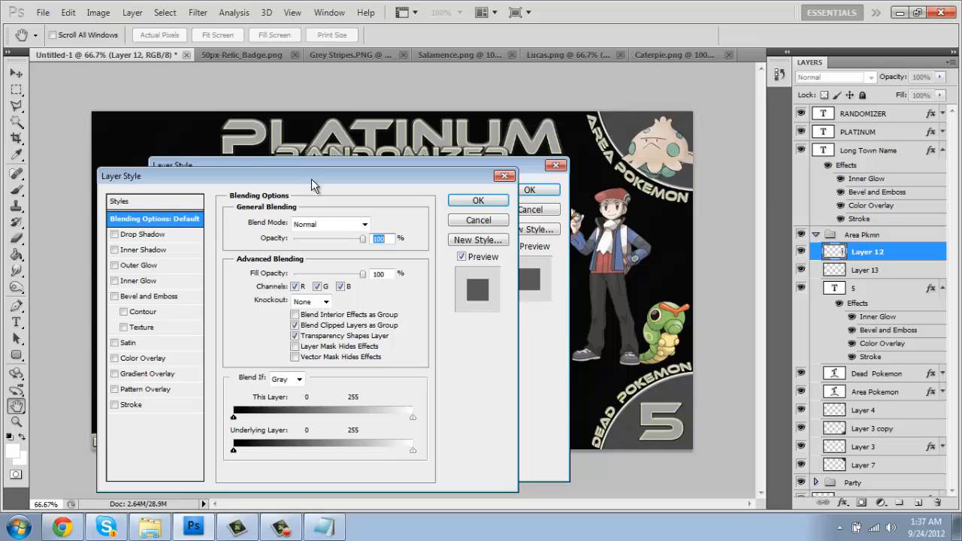
pyautogui.click(141, 265)
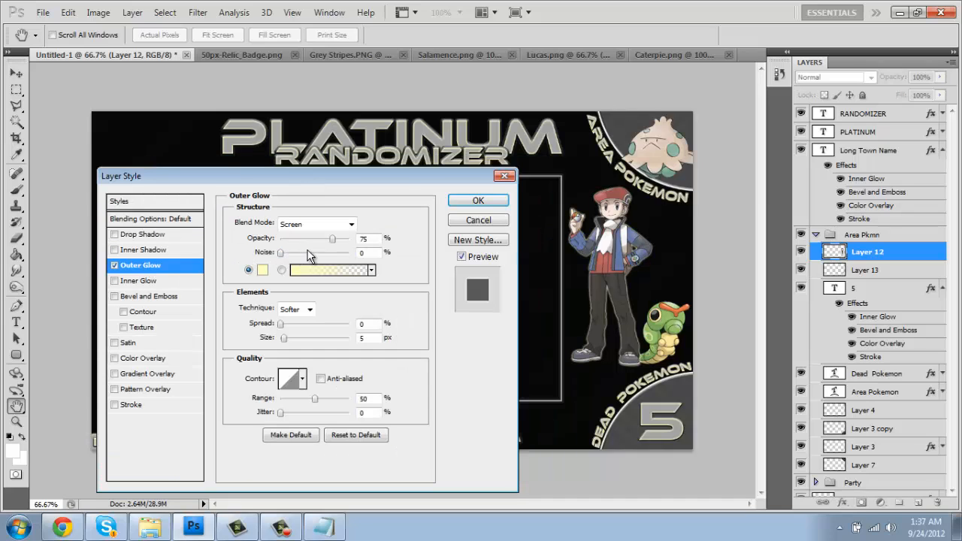
# Step: Add Bevel and Emboss to the Lucas layer and set its style to Pillow Emboss
pyautogui.click(150, 298)
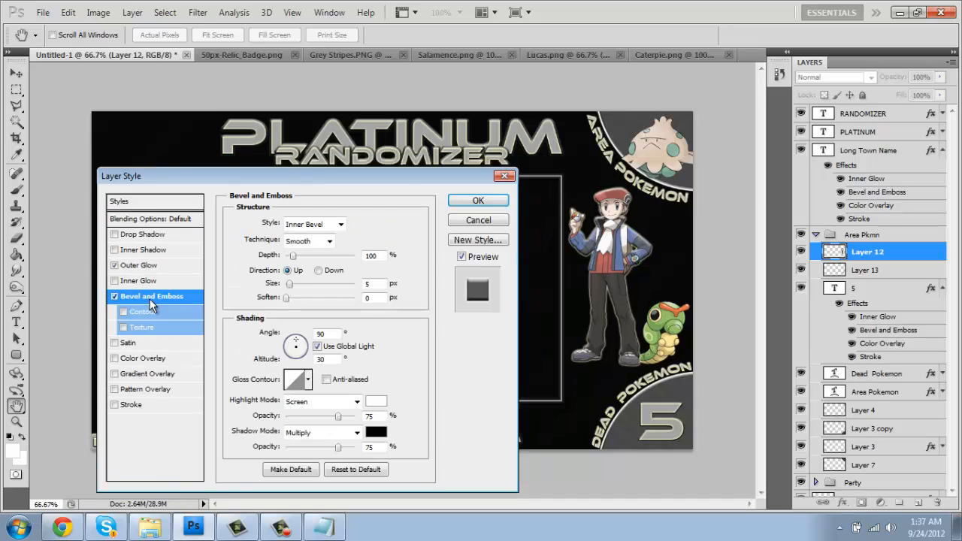
pyautogui.click(320, 226)
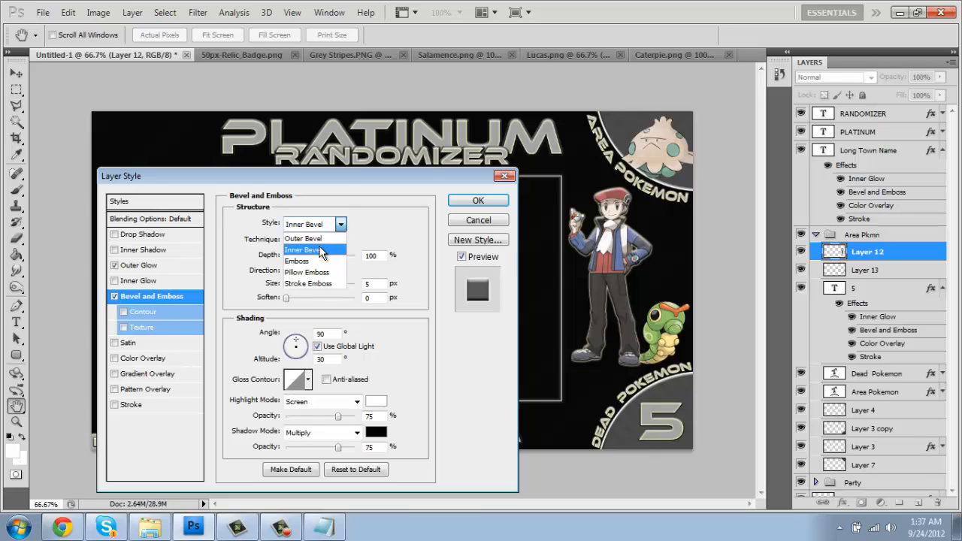
pyautogui.click(318, 241)
pyautogui.press('Down')
pyautogui.press('Down')
pyautogui.press('Down')
pyautogui.press('Down')
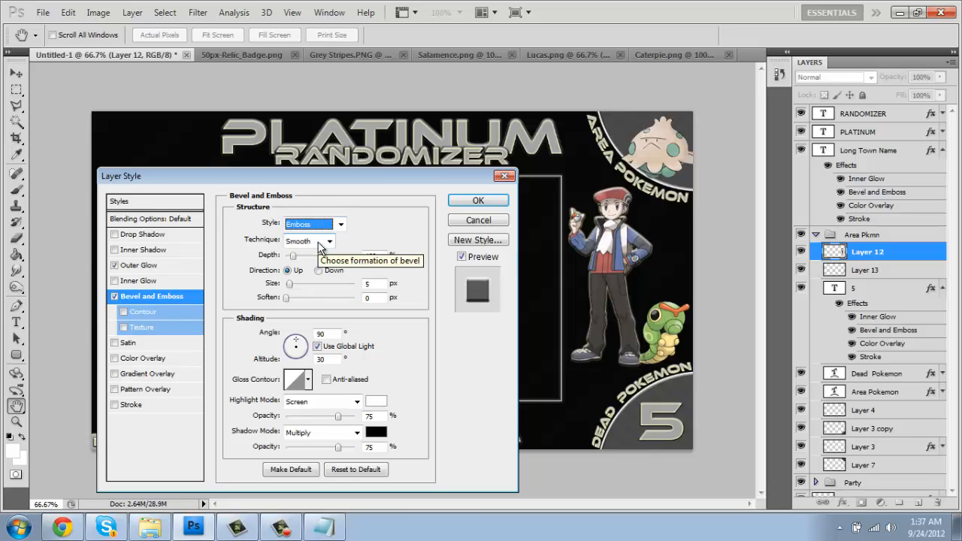
pyautogui.press('Up')
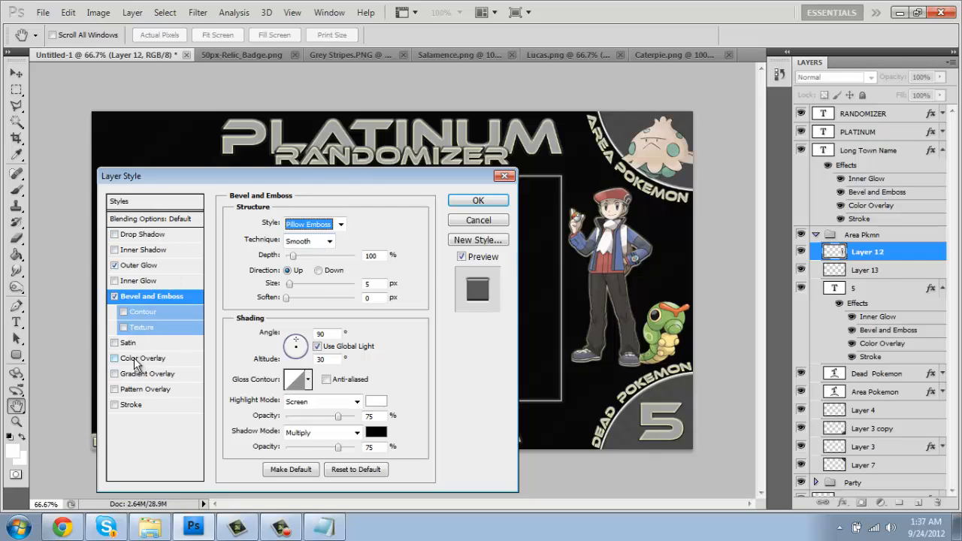
# Step: Try Inner Shadow and Stroke on Lucas, leave both off, and apply the layer style with an Inner Glow added
pyautogui.click(141, 250)
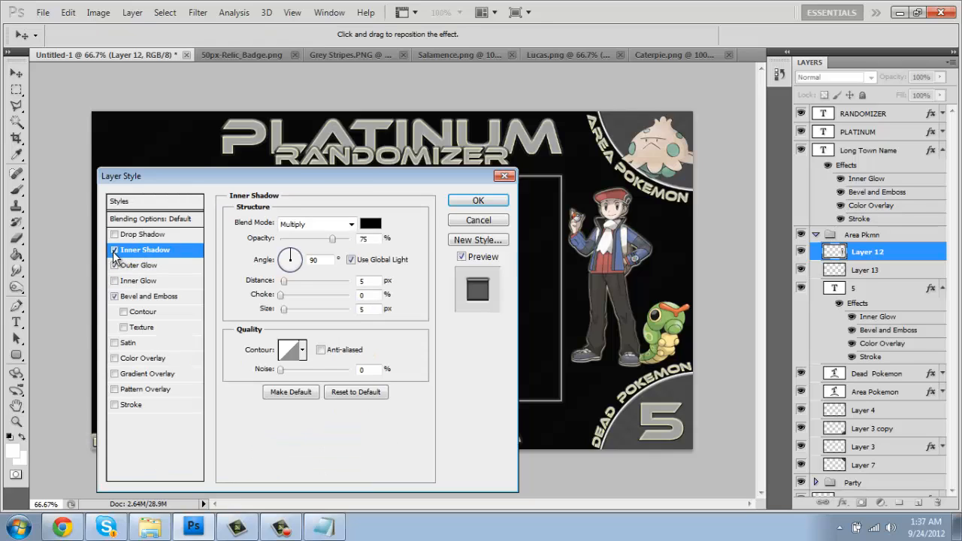
pyautogui.click(114, 251)
pyautogui.click(115, 282)
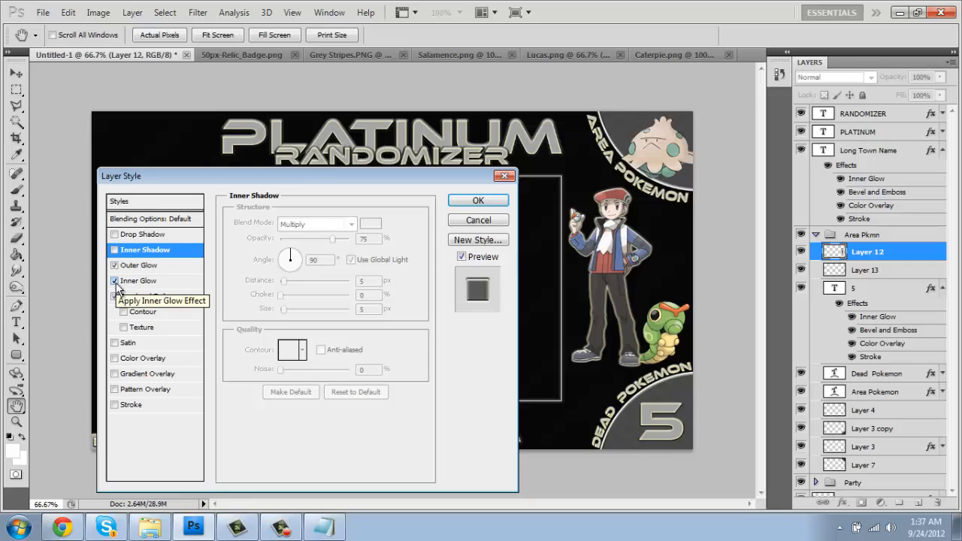
pyautogui.click(115, 405)
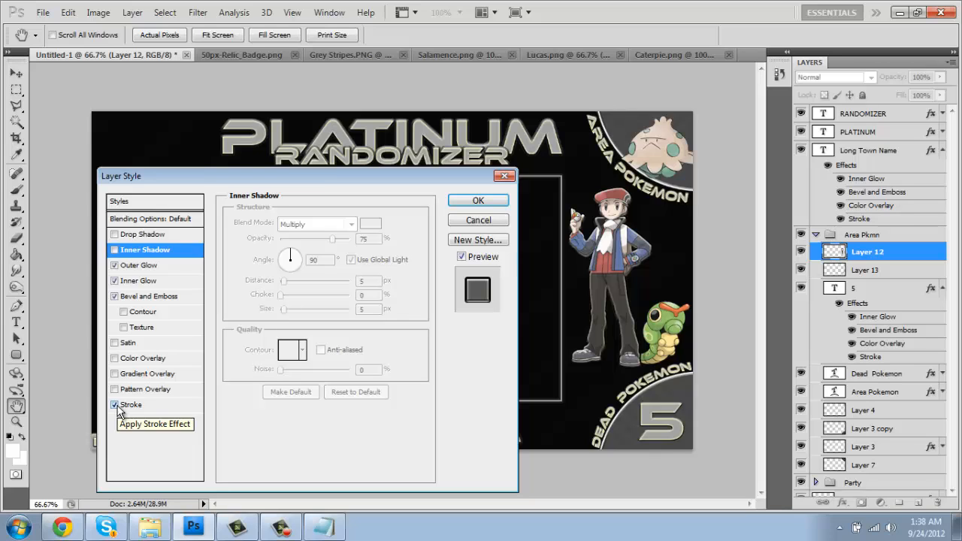
pyautogui.click(116, 405)
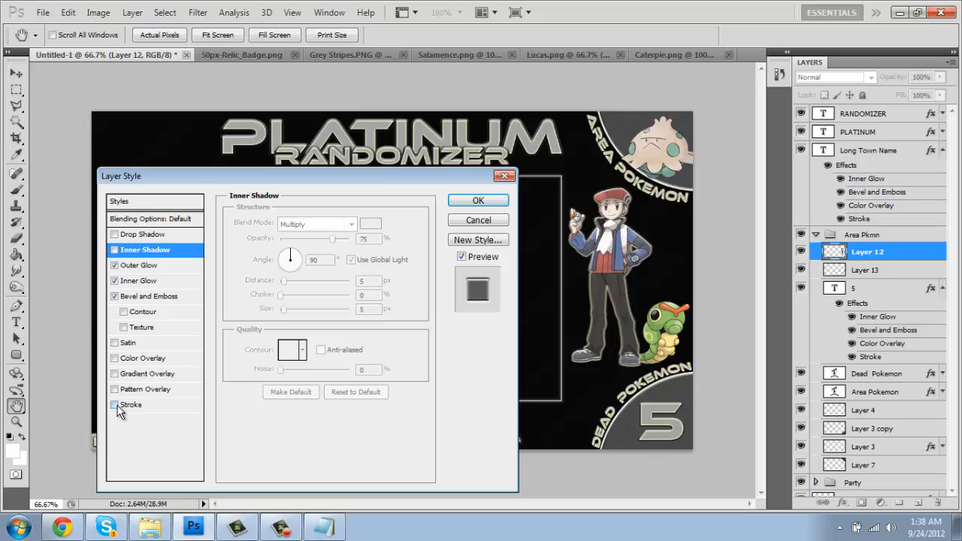
pyautogui.click(478, 200)
# Step: Copy the layer style of the Lucas layer and paste it onto the Caterpie layer
pyautogui.rightClick(926, 251)
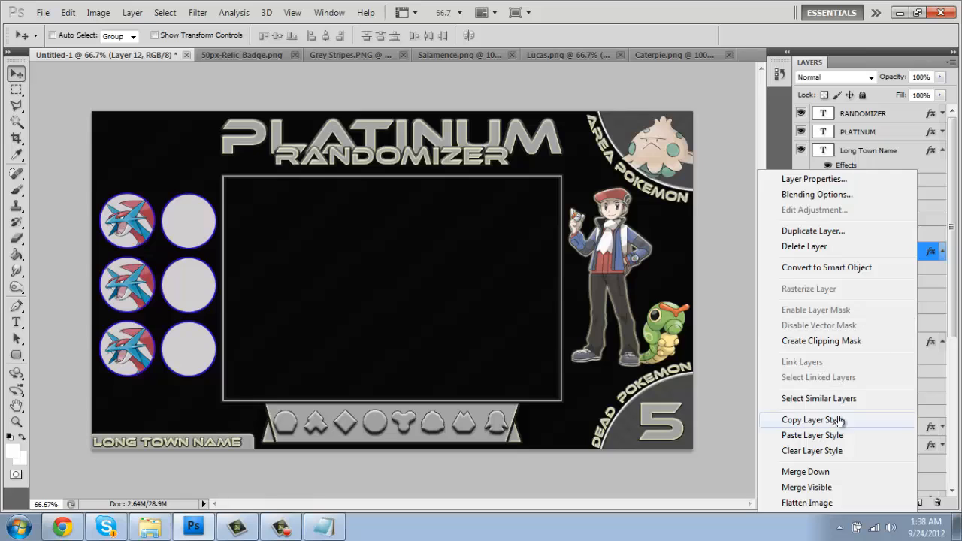
pyautogui.click(812, 420)
pyautogui.click(943, 251)
pyautogui.rightClick(887, 270)
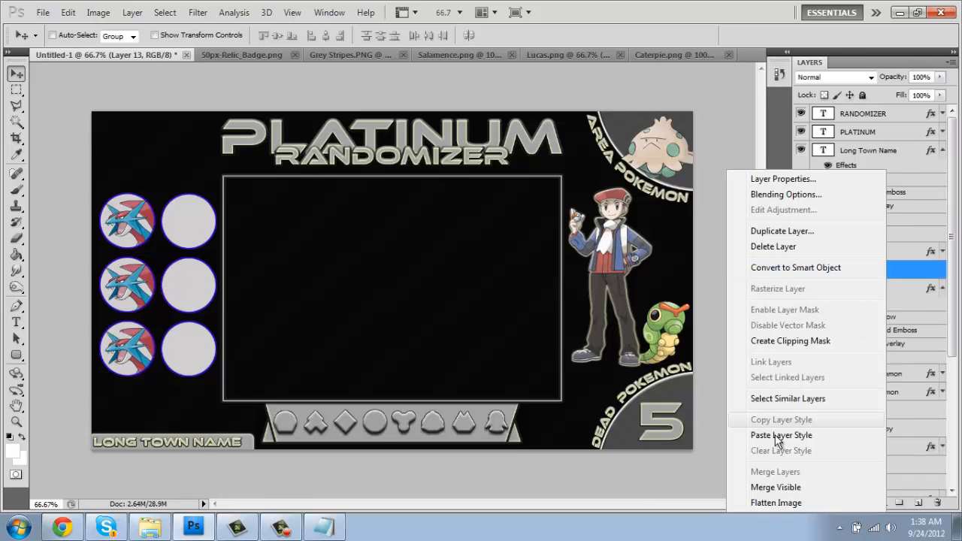
pyautogui.click(779, 433)
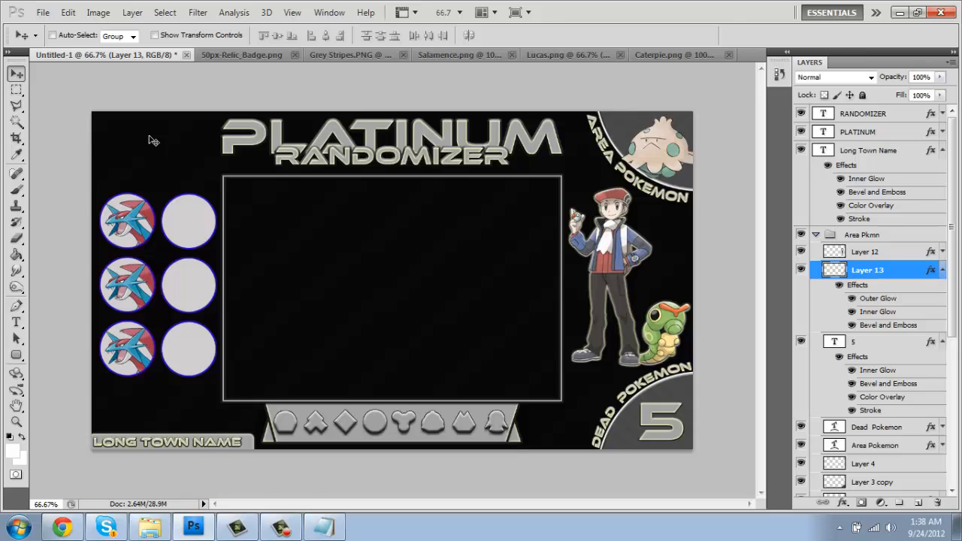
# Step: Browse for an image to open in the Texture - Black Overlays folder, inside GFX > textures on the Desktop
pyautogui.hotkey('ctrl', 'o')
pyautogui.click(314, 136)
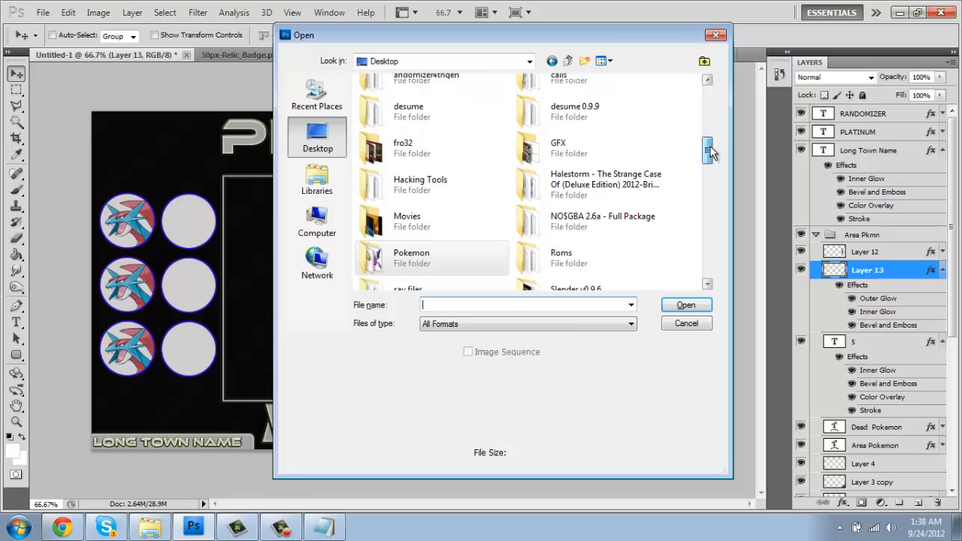
pyautogui.doubleClick(598, 170)
pyautogui.scroll(-3, 512, 222)
pyautogui.scroll(-2, 511, 222)
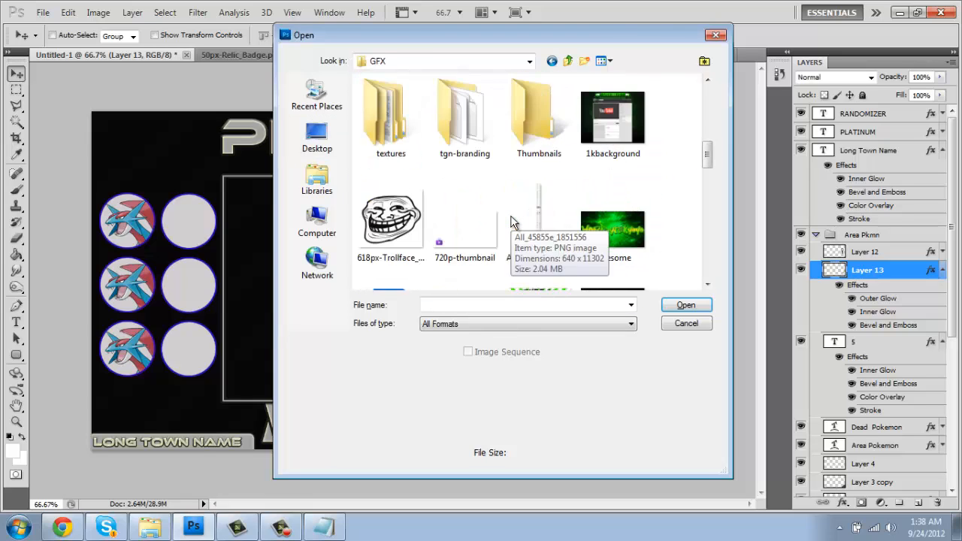
pyautogui.scroll(2, 466, 218)
pyautogui.doubleClick(400, 208)
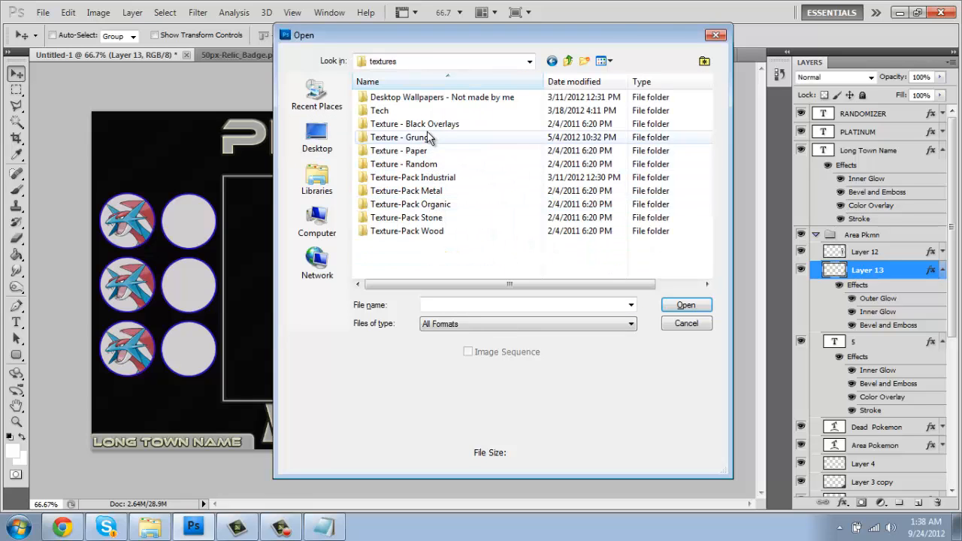
pyautogui.doubleClick(420, 124)
pyautogui.scroll(-5, 580, 200)
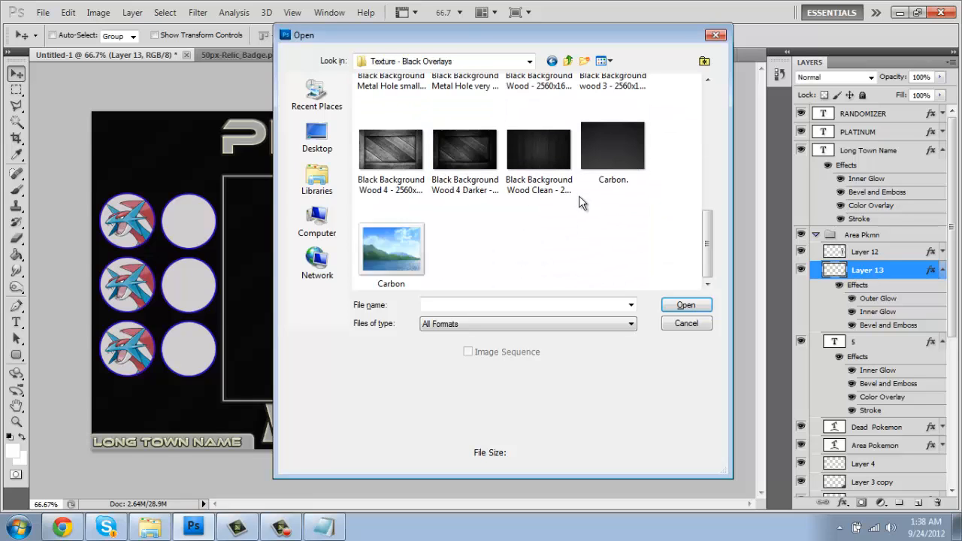
# Step: Preview the black background textures and open Black Background Wood - 2560x1600 by Freeman
pyautogui.click(579, 179)
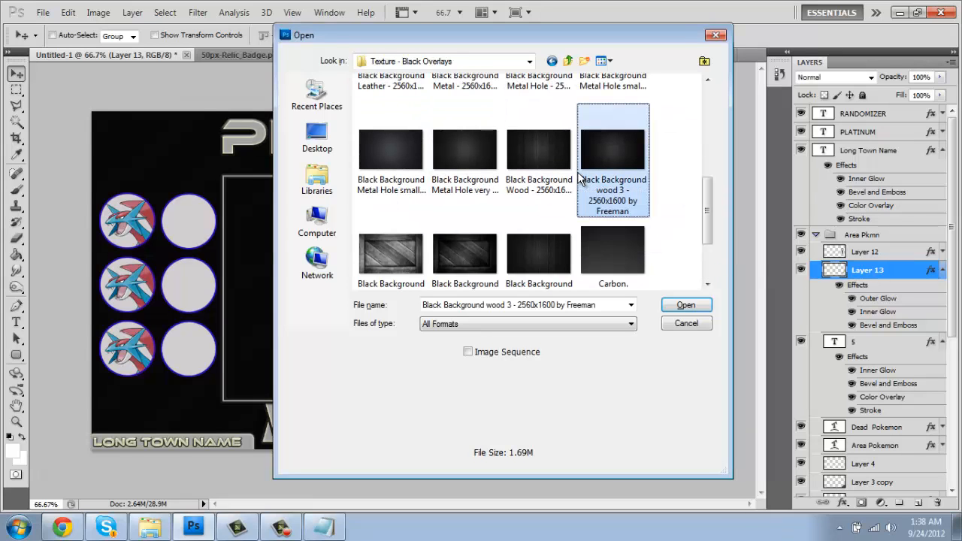
pyautogui.press('Left')
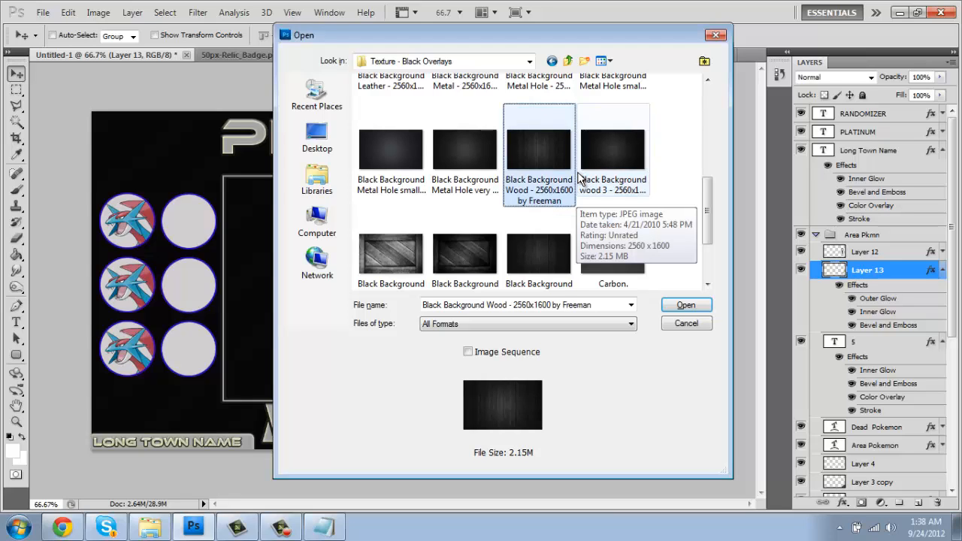
pyautogui.press('Up')
pyautogui.press('Left')
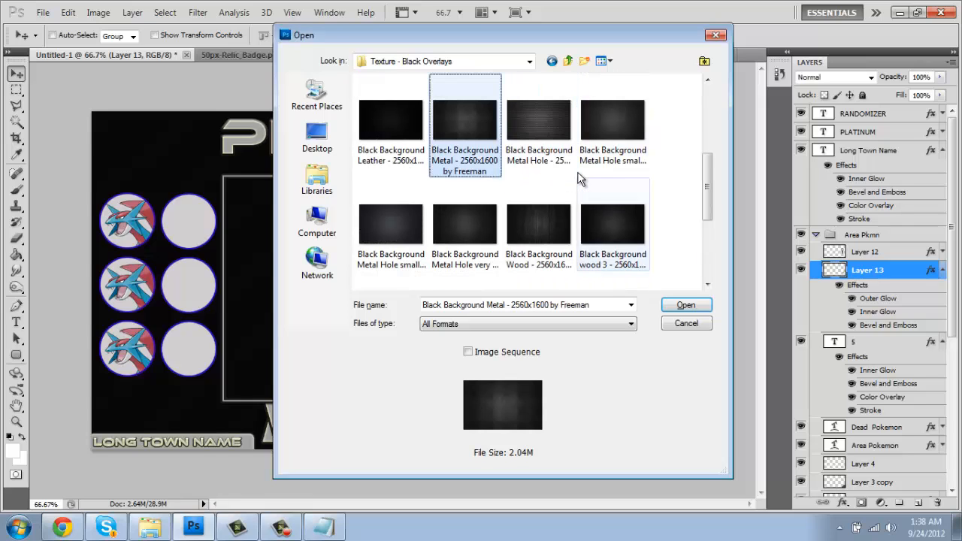
pyautogui.press('Up')
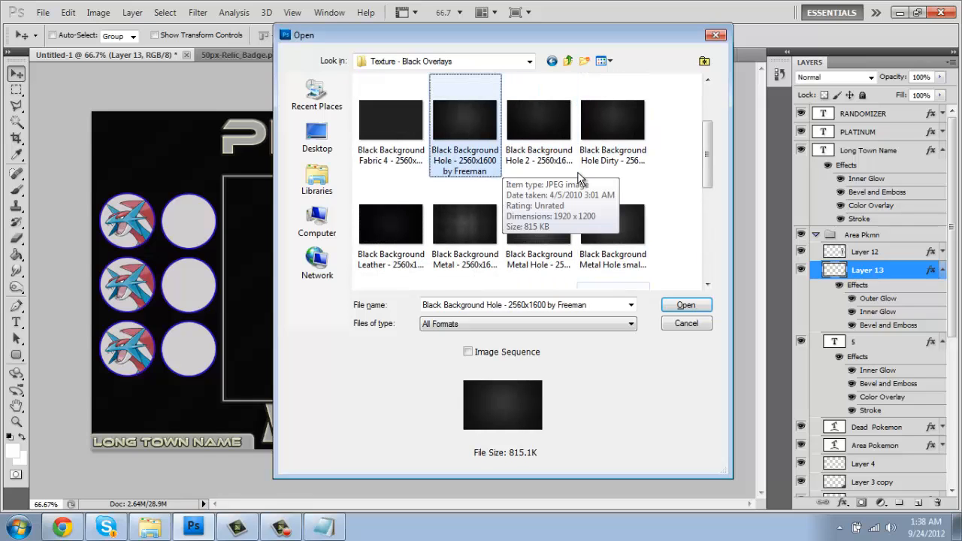
pyautogui.press('Down')
pyautogui.press('Right')
pyautogui.press('Up')
pyautogui.press('Up')
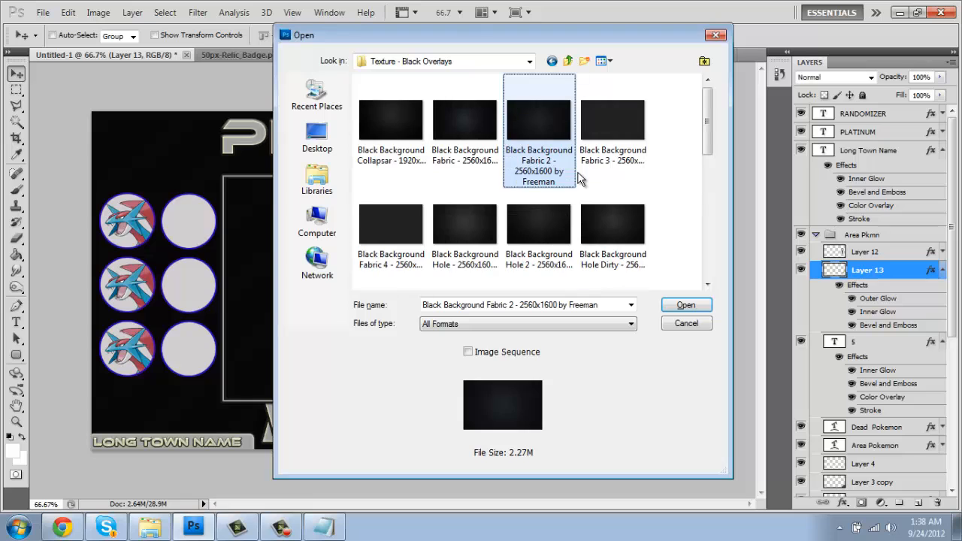
pyautogui.press('Left')
pyautogui.press('Left')
pyautogui.press('Down')
pyautogui.press('Down')
pyautogui.press('Right')
pyautogui.press('Right')
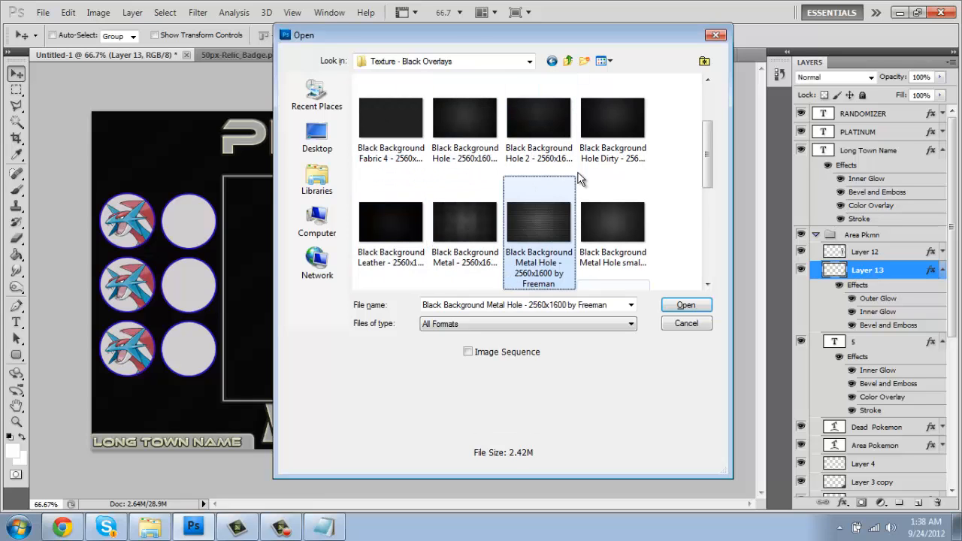
pyautogui.press('Down')
pyautogui.press('Return')
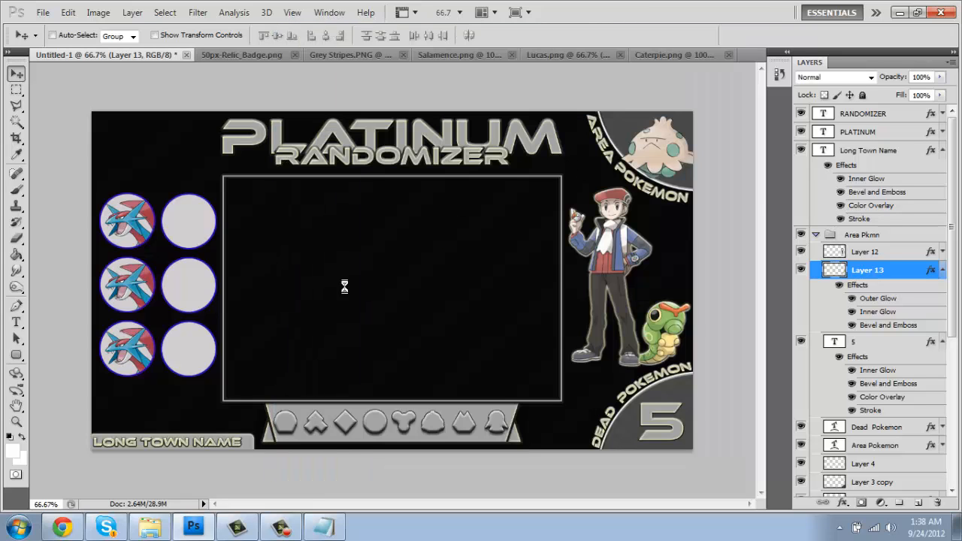
# Step: Copy the entire wood texture and paste it directly above Layer 8 in Untitled-1, closing the 50px-Relic_Badge image on the way
pyautogui.press('m')
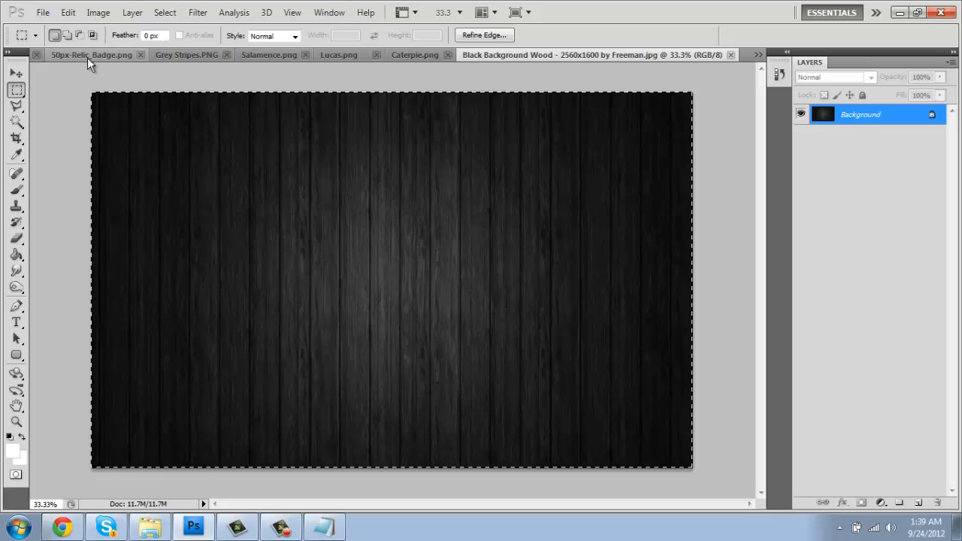
pyautogui.click(87, 57)
pyautogui.click(303, 55)
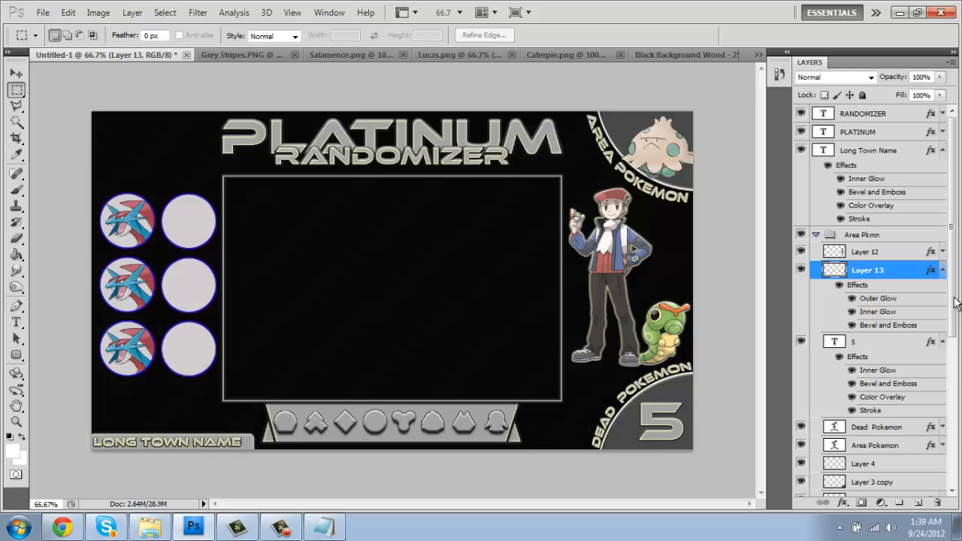
pyautogui.scroll(-5, 882, 460)
pyautogui.click(878, 443)
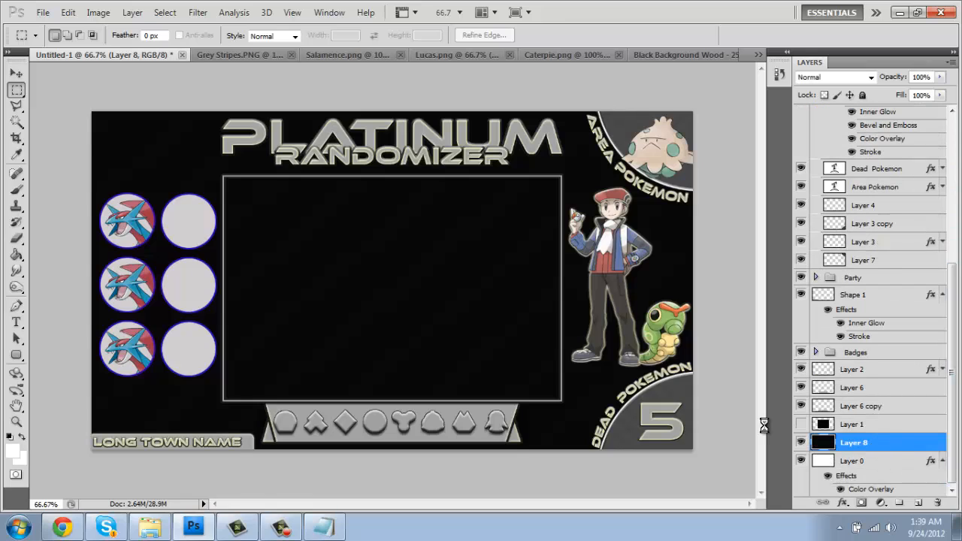
pyautogui.hotkey('ctrl', 'v')
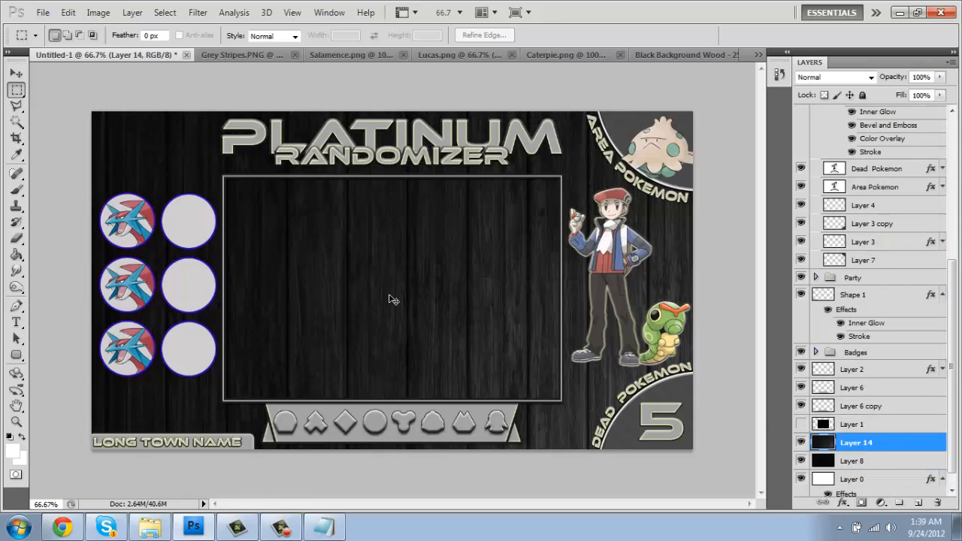
# Step: Scale the pasted wood texture with Free Transform so it fills the whole overlay canvas
pyautogui.hotkey('ctrl', 't')
pyautogui.moveTo(90, 113); pyautogui.dragTo(269, 228)
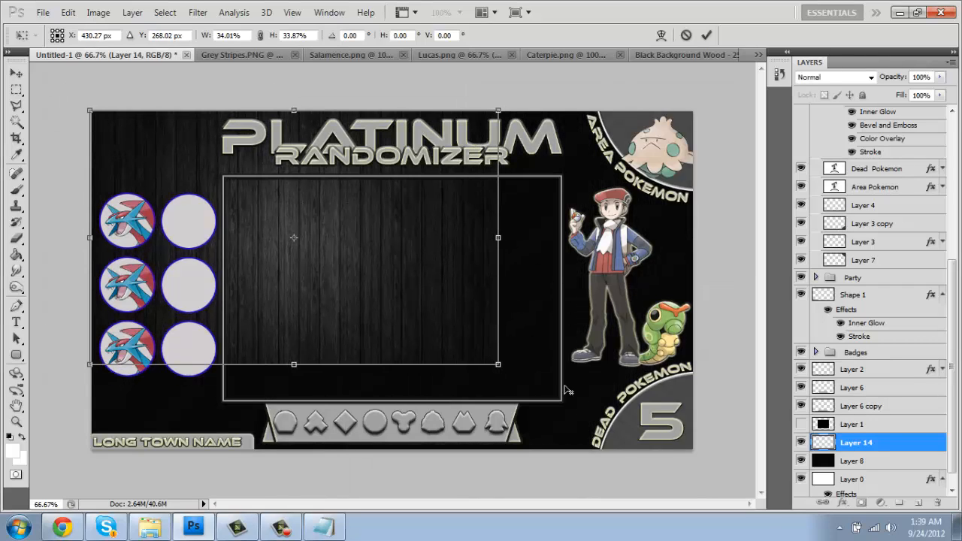
pyautogui.moveTo(498, 364); pyautogui.dragTo(698, 453)
pyautogui.press('Return')
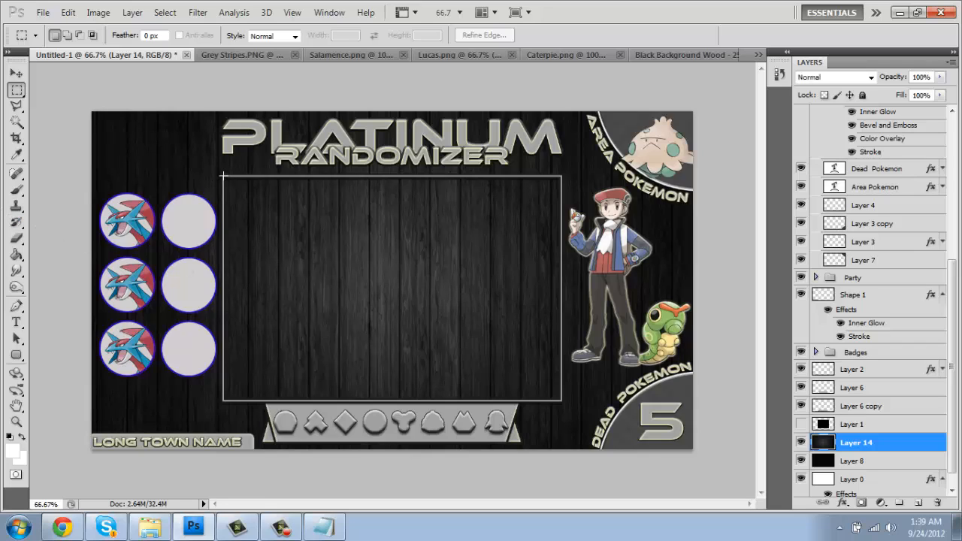
# Step: Delete the wood texture inside the central frame, deselect, and hide Layer 8 and Layer 0
pyautogui.moveTo(223, 176); pyautogui.dragTo(562, 401)
pyautogui.press('Delete')
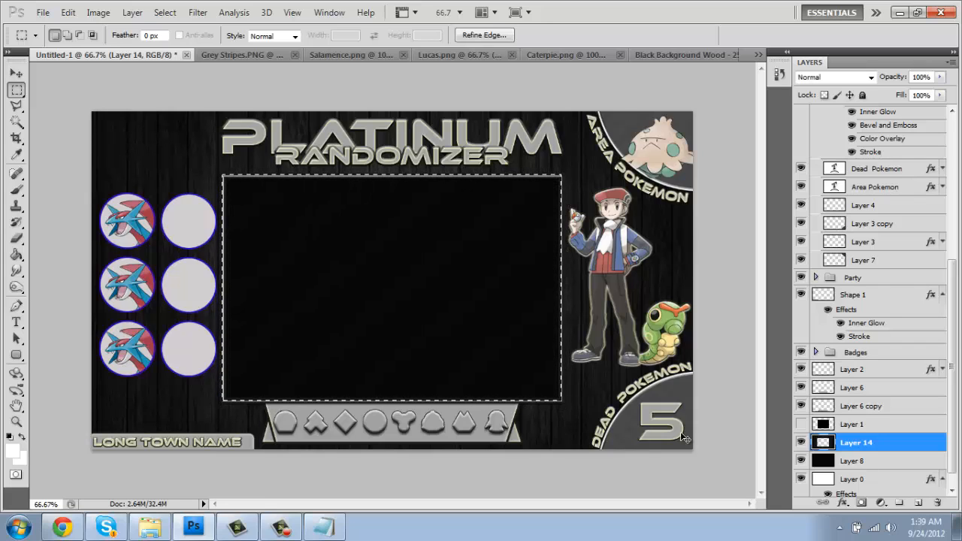
pyautogui.hotkey('ctrl', 'd')
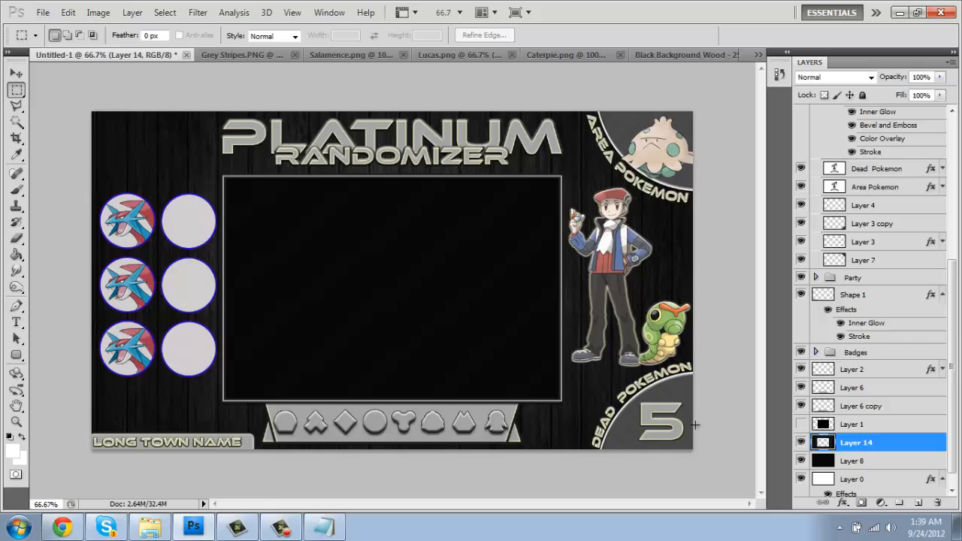
pyautogui.click(801, 461)
pyautogui.click(802, 479)
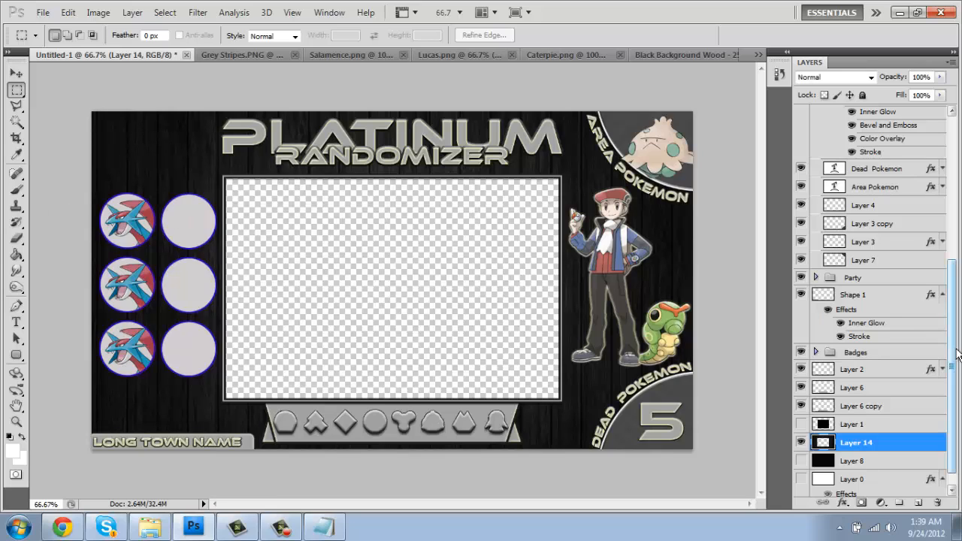
# Step: Add a white (ffffff) Outer Glow to Layer 9 copy 2 in the Pokemon 1 group of the Party group
pyautogui.click(816, 277)
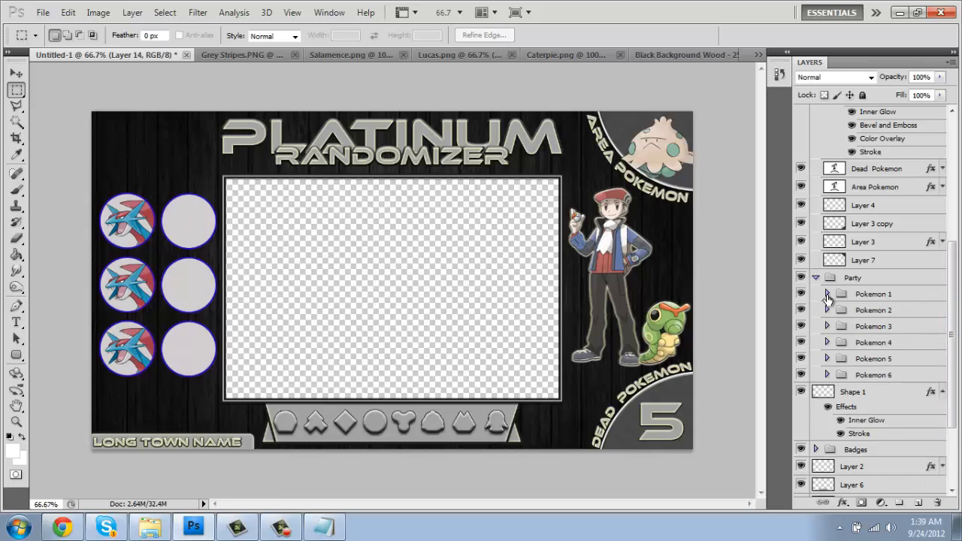
pyautogui.click(827, 294)
pyautogui.click(890, 315)
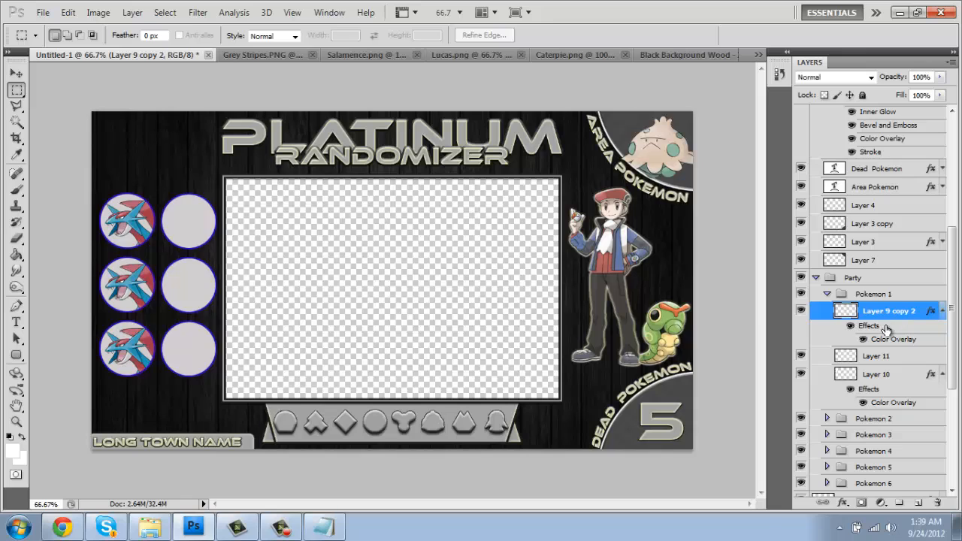
pyautogui.doubleClick(886, 330)
pyautogui.moveTo(343, 185); pyautogui.dragTo(665, 185)
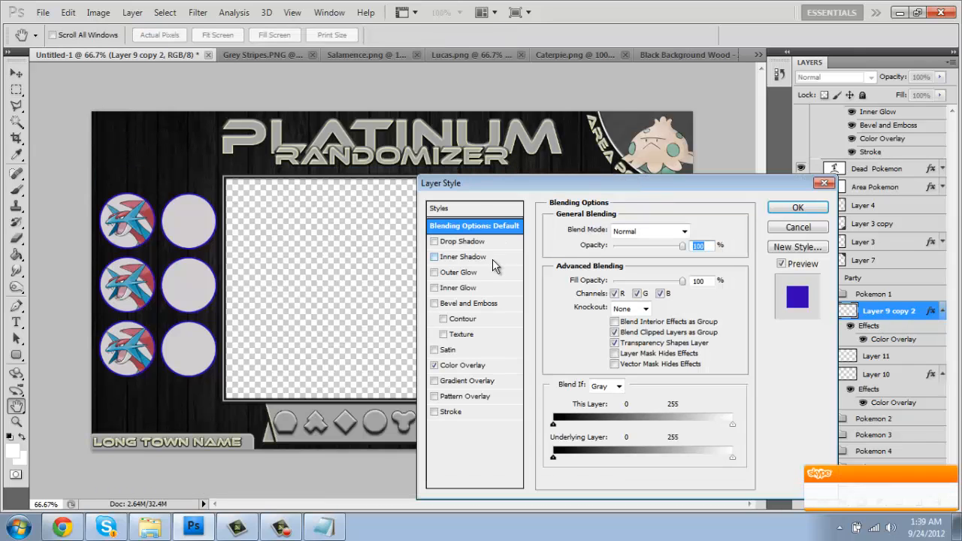
pyautogui.click(452, 274)
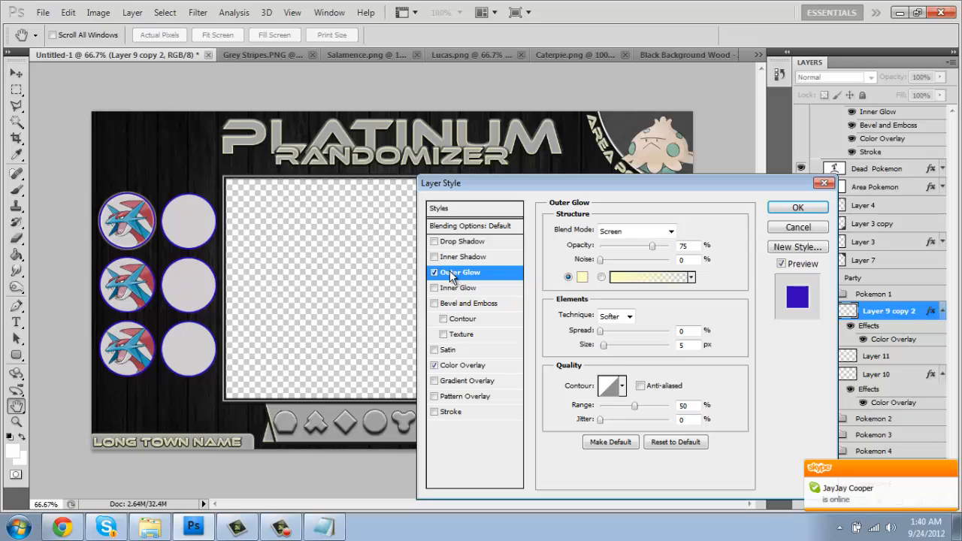
pyautogui.click(582, 277)
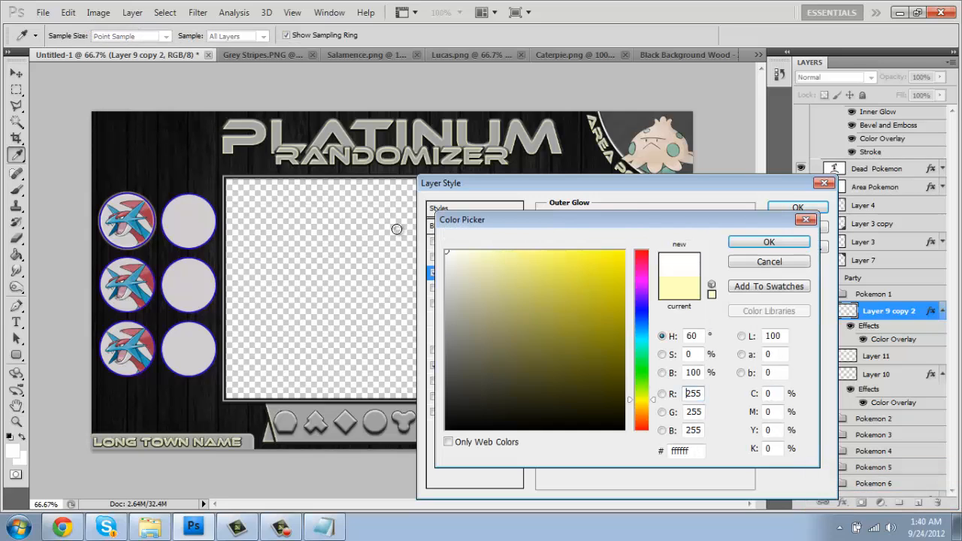
pyautogui.moveTo(583, 278); pyautogui.dragTo(400, 226)
pyautogui.moveTo(451, 338)
pyautogui.mouseDown()
pyautogui.moveTo(429, 296)
pyautogui.moveTo(440, 298)
pyautogui.moveTo(453, 277)
pyautogui.moveTo(569, 354)
pyautogui.moveTo(610, 290)
pyautogui.moveTo(392, 237)
pyautogui.moveTo(414, 245)
pyautogui.mouseUp()
pyautogui.click(774, 242)
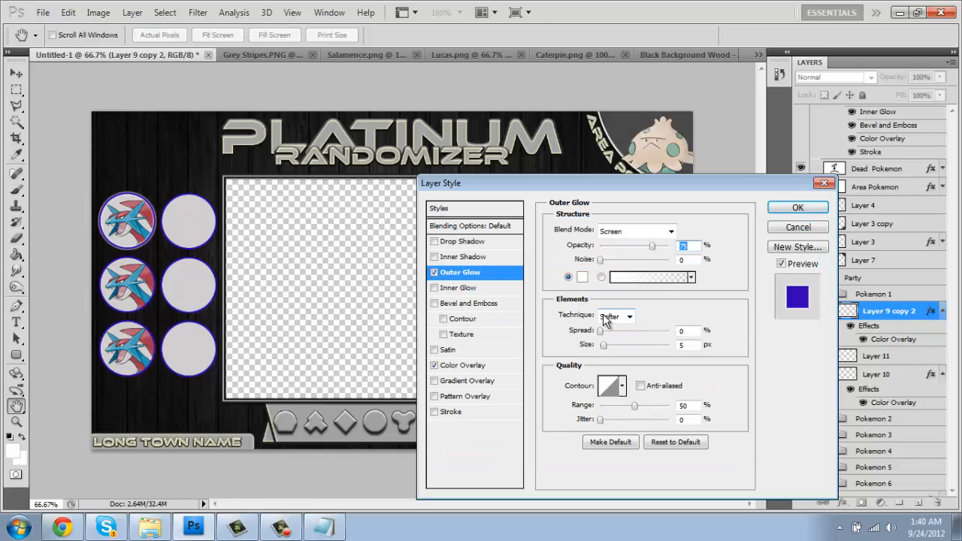
# Step: Try Bevel and Emboss on Layer 9 copy 2, leave it off, and apply the layer style with a default Drop Shadow added
pyautogui.click(432, 303)
pyautogui.click(435, 304)
pyautogui.click(435, 241)
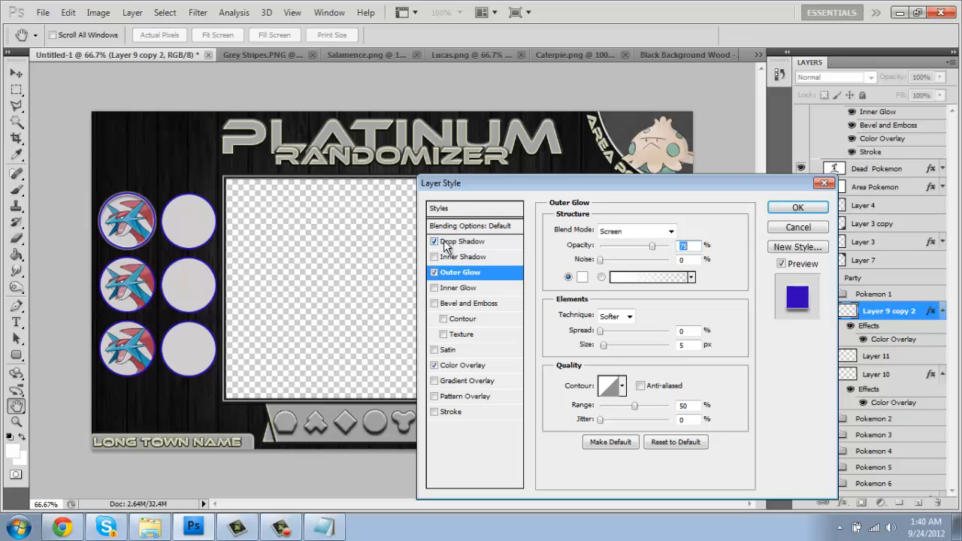
pyautogui.click(795, 210)
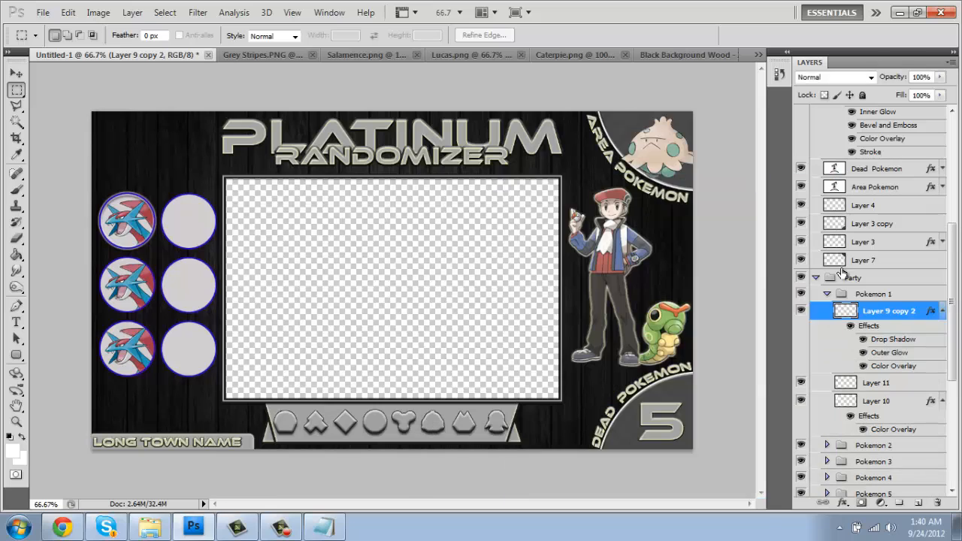
# Step: Copy the layer style of Layer 9 copy 2 in the Pokemon 1 group and collapse that group
pyautogui.rightClick(902, 314)
pyautogui.click(822, 420)
pyautogui.click(942, 311)
pyautogui.click(823, 299)
pyautogui.click(827, 294)
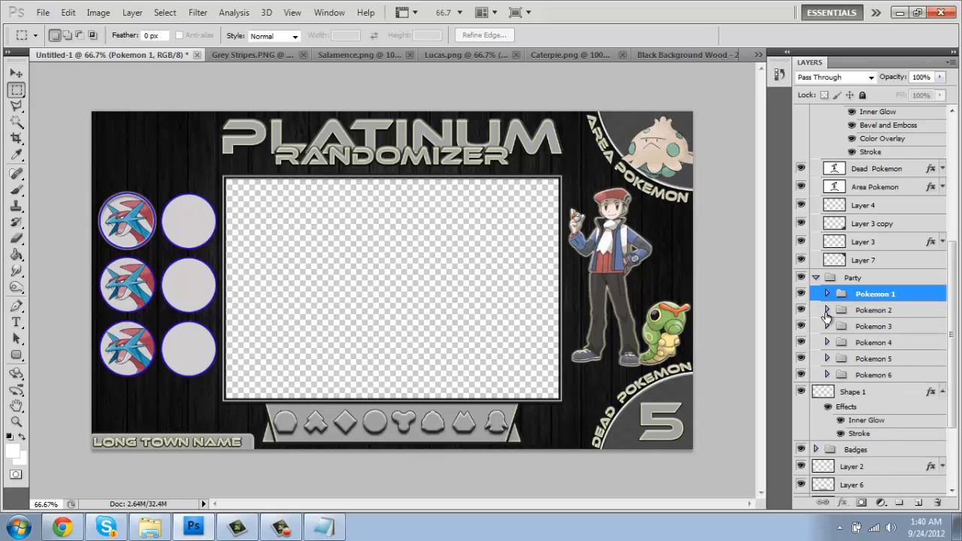
# Step: Paste the copied layer style onto the circle border layer in the Pokemon 2 group and collapse the group
pyautogui.click(827, 311)
pyautogui.rightClick(892, 338)
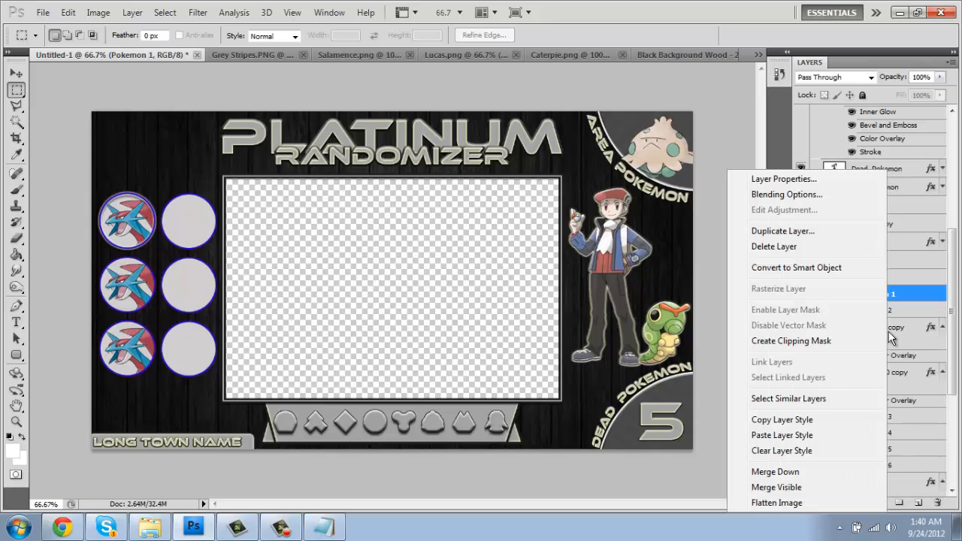
pyautogui.click(804, 435)
pyautogui.click(821, 310)
pyautogui.click(828, 311)
# Step: Paste the copied layer style onto Layer 9 copy 2 in the Pokemon 3 group and collapse the group
pyautogui.click(828, 327)
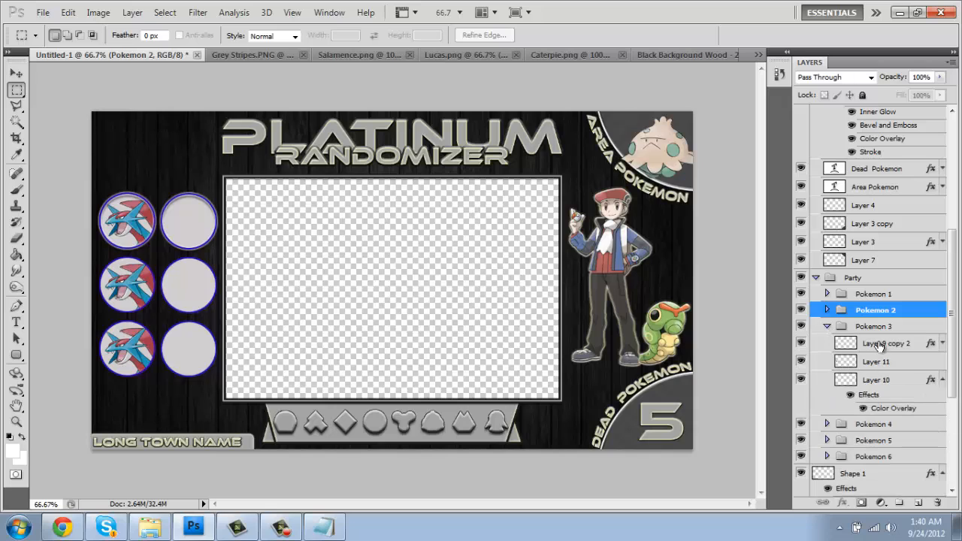
pyautogui.rightClick(876, 344)
pyautogui.click(857, 268)
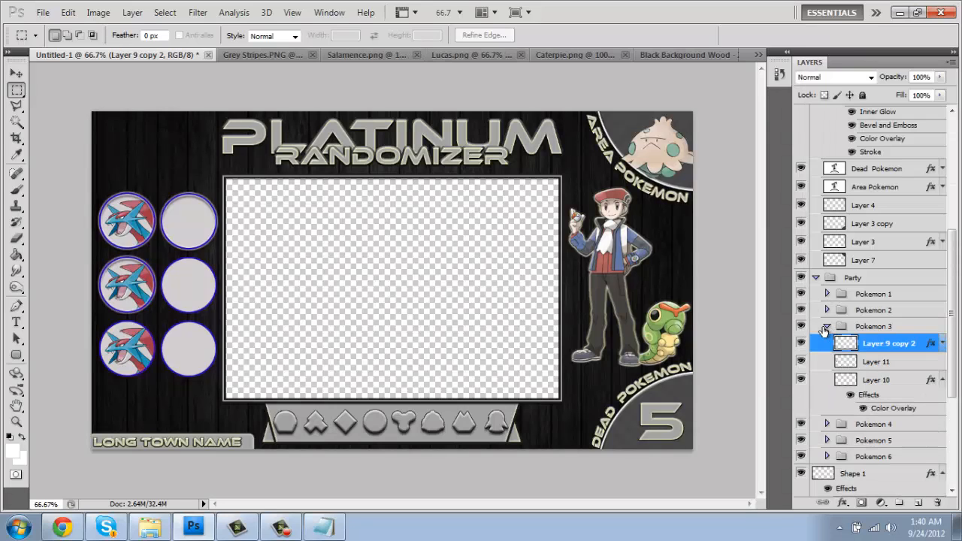
pyautogui.click(820, 326)
pyautogui.click(828, 326)
# Step: Paste the copied layer style onto Layer 9 copy in the Pokemon 4 group and collapse the group
pyautogui.click(827, 343)
pyautogui.rightClick(880, 363)
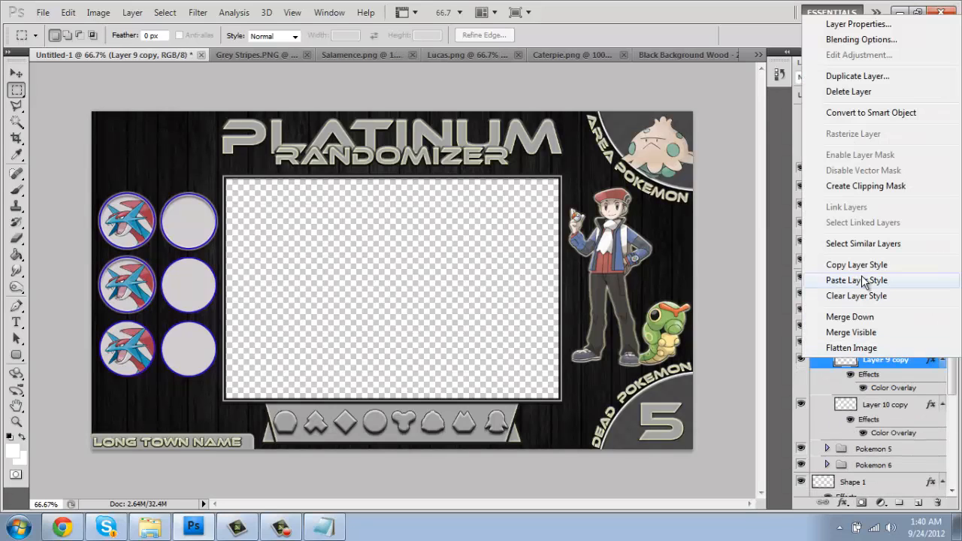
pyautogui.click(863, 281)
pyautogui.click(827, 343)
# Step: Paste the copied layer style onto Layer 9 copy 2 in the Pokemon 5 group and collapse the group
pyautogui.click(827, 359)
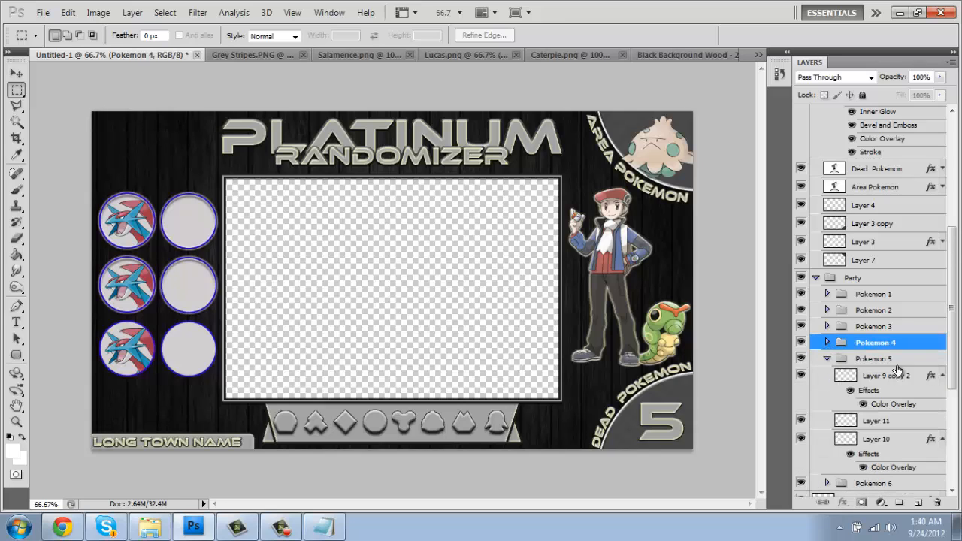
pyautogui.rightClick(900, 380)
pyautogui.rightClick(895, 377)
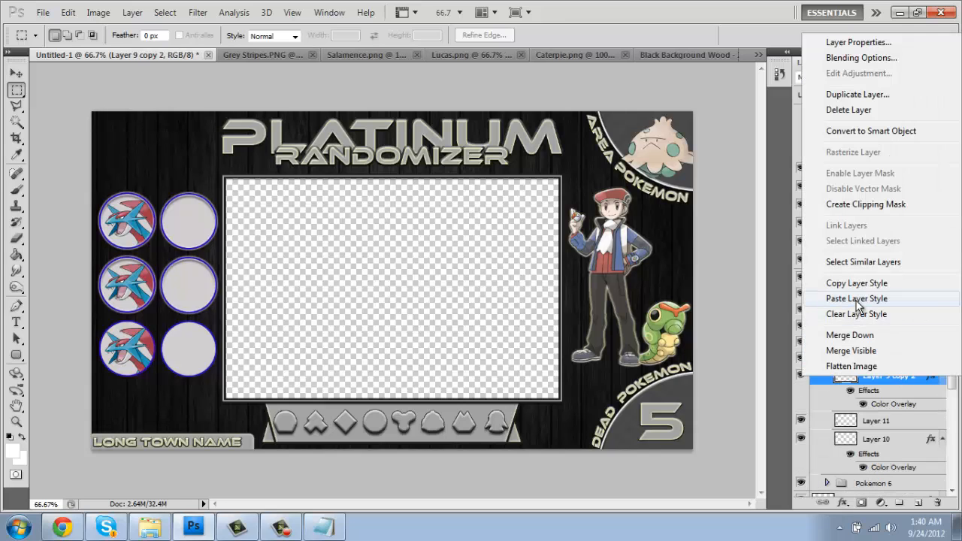
pyautogui.click(859, 346)
pyautogui.click(827, 360)
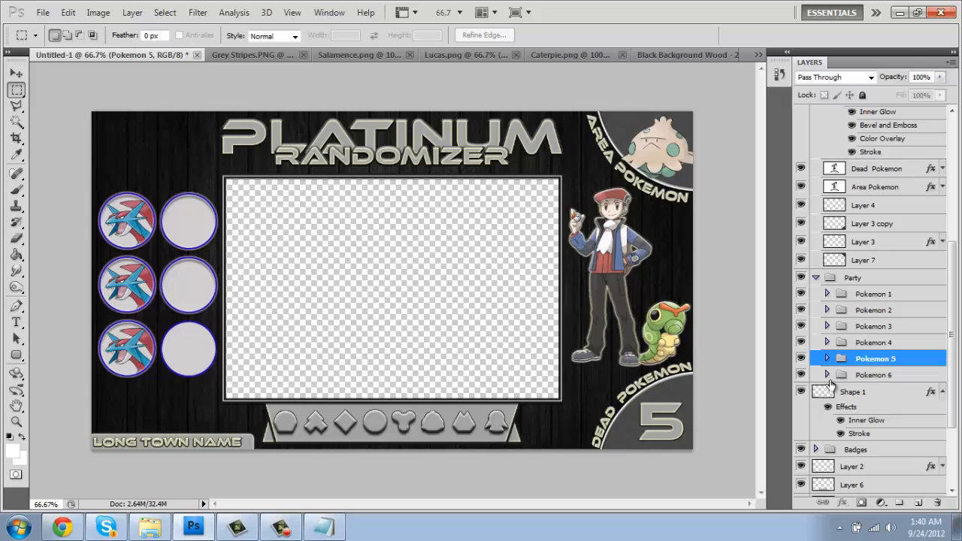
# Step: Paste the copied layer style onto Layer 9 copy in the Pokemon 6 group and collapse the group
pyautogui.click(827, 375)
pyautogui.rightClick(887, 396)
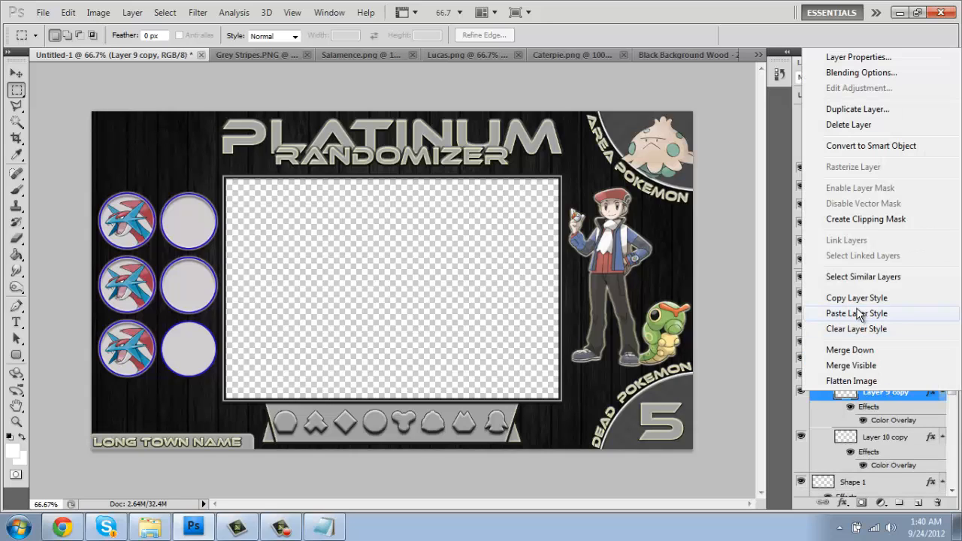
pyautogui.click(861, 312)
pyautogui.click(827, 375)
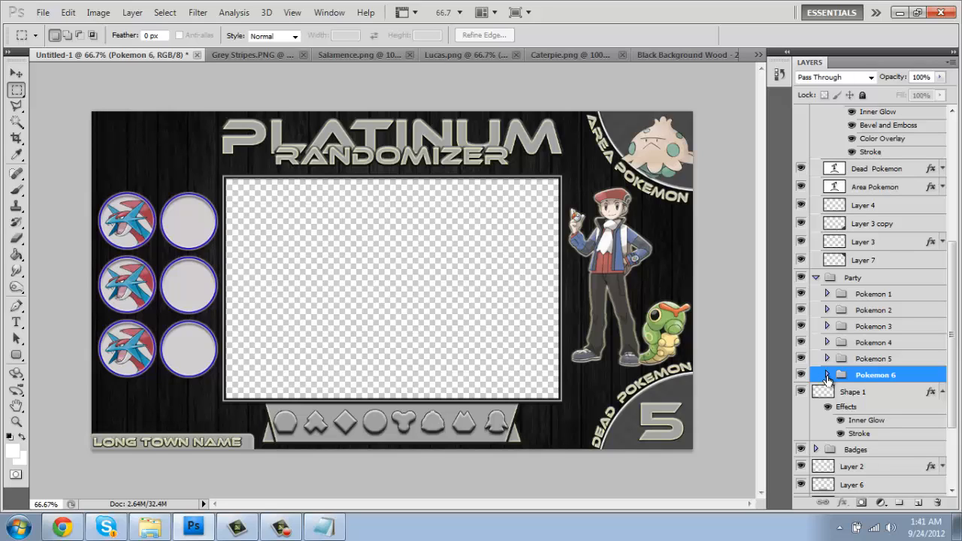
# Step: Add the text #TeamCaterpie in white Ethnocentric near the upper-left corner of the overlay
pyautogui.press('t')
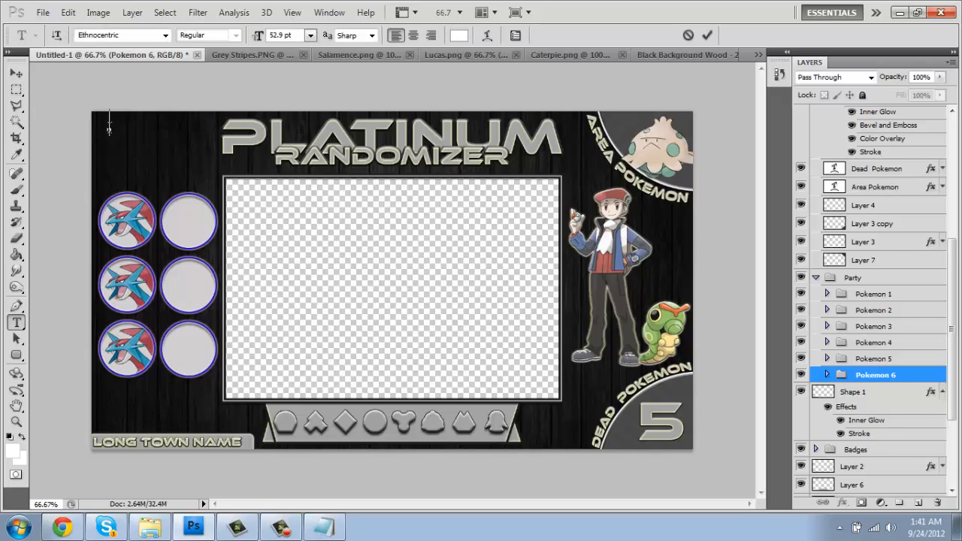
pyautogui.click(109, 125)
pyautogui.write('#Y')
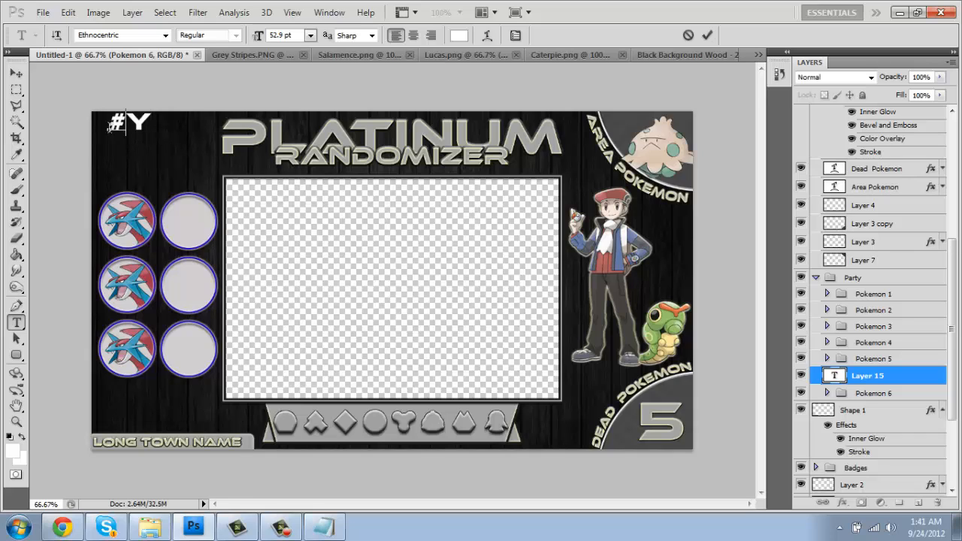
pyautogui.press('BackSpace')
pyautogui.write('TEAmCaterpie')
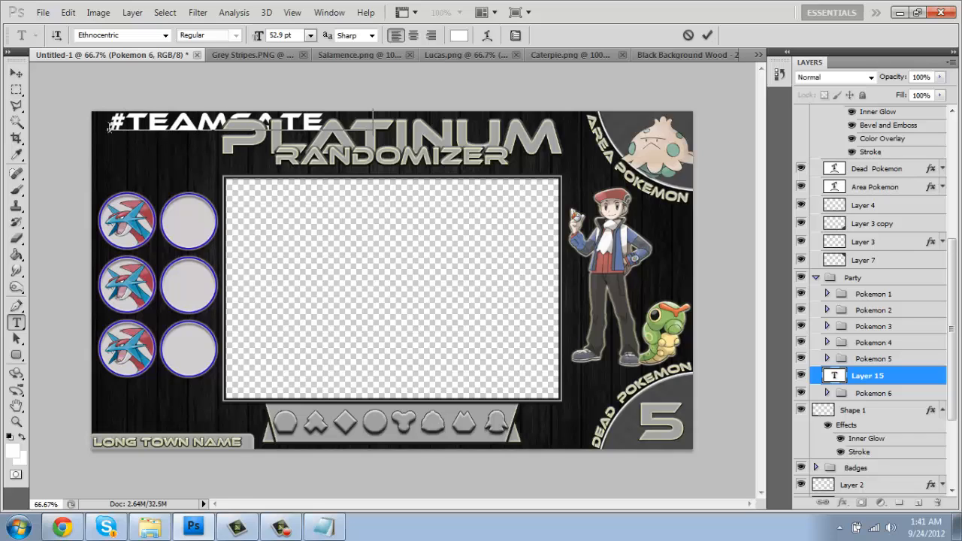
pyautogui.hotkey('ctrl', 'Return')
# Step: Scale the #TeamCaterpie text down and fit it into the overlay's upper-left corner beside the Platinum title
pyautogui.hotkey('ctrl', 't')
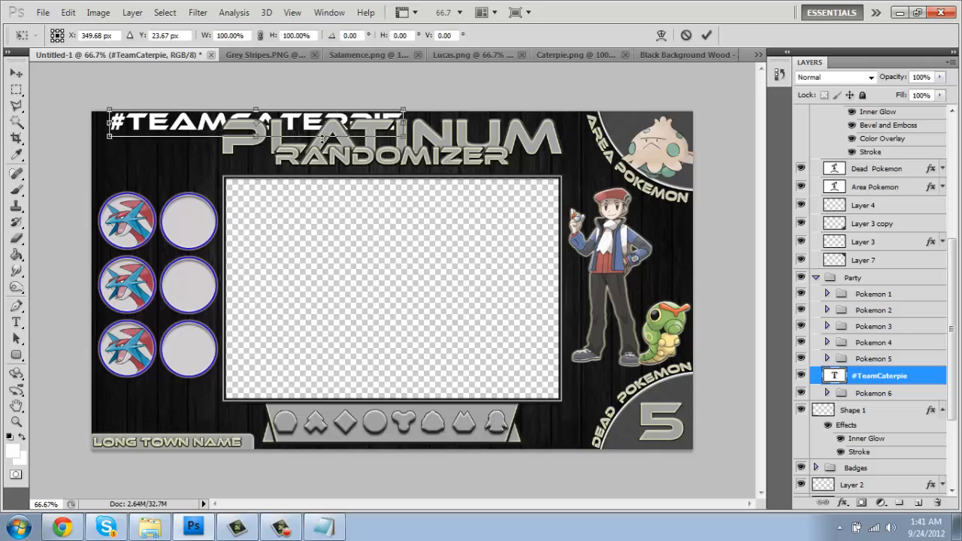
pyautogui.moveTo(263, 141); pyautogui.dragTo(158, 123)
pyautogui.press('Return')
pyautogui.press('Right')
pyautogui.press('Right')
pyautogui.press('Right')
pyautogui.press('Right')
pyautogui.press('Up')
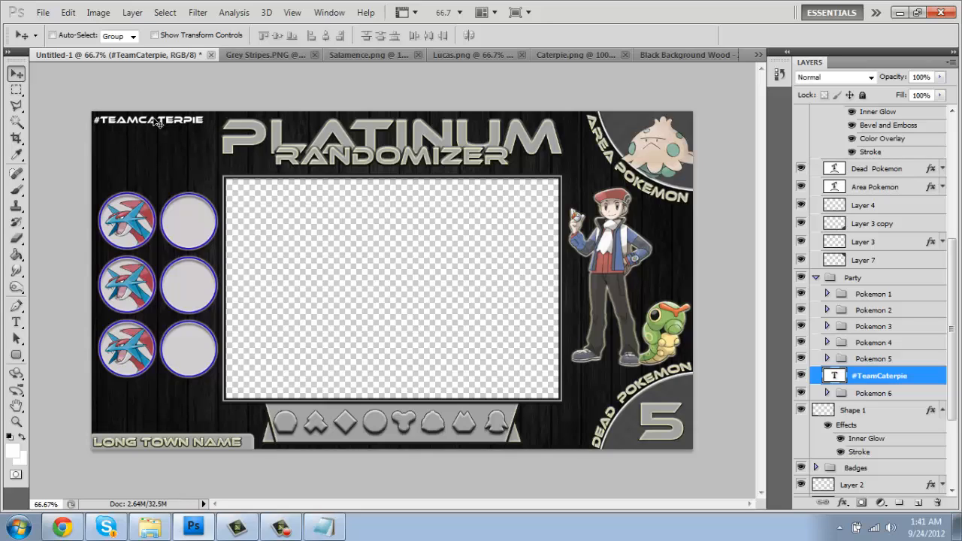
# Step: Move the #TeamCaterpie layer directly above the Dead Pokemon layer and give it a copy of Dead Pokemon's layer style
pyautogui.moveTo(884, 376); pyautogui.dragTo(880, 167)
pyautogui.scroll(3, 951, 272)
pyautogui.rightClick(901, 294)
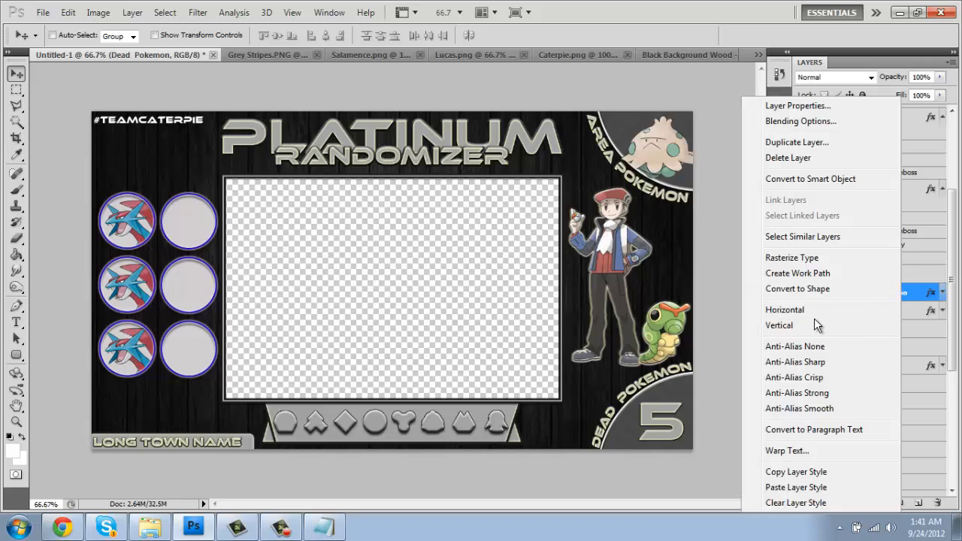
pyautogui.click(796, 473)
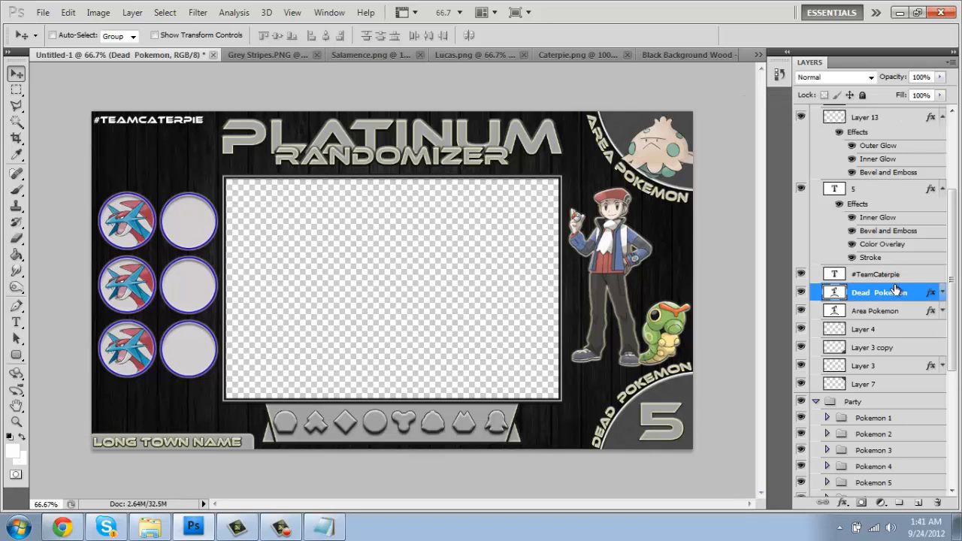
pyautogui.rightClick(890, 275)
pyautogui.click(752, 487)
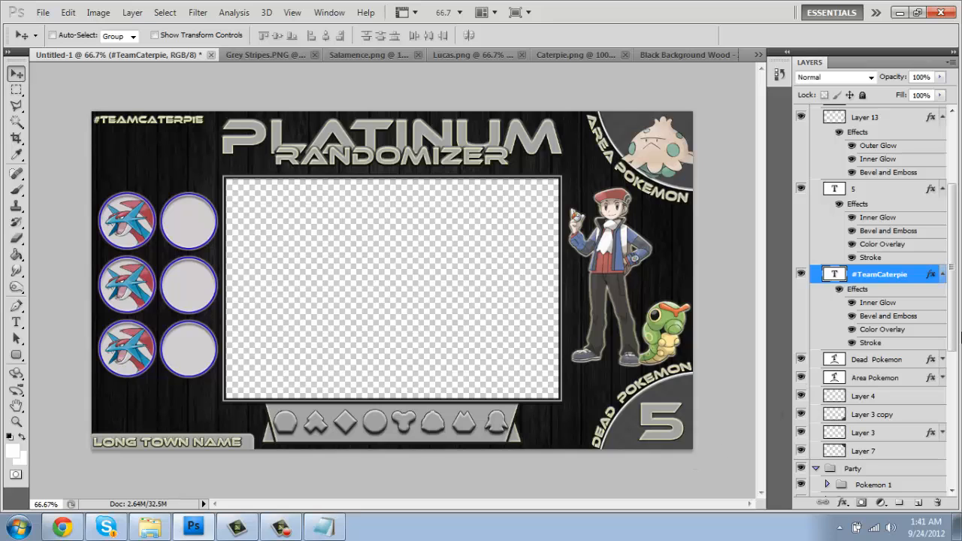
# Step: Hide Layer 6 and show it again to check what it contributes to the overlay
pyautogui.moveTo(959, 334); pyautogui.dragTo(960, 446)
pyautogui.click(827, 418)
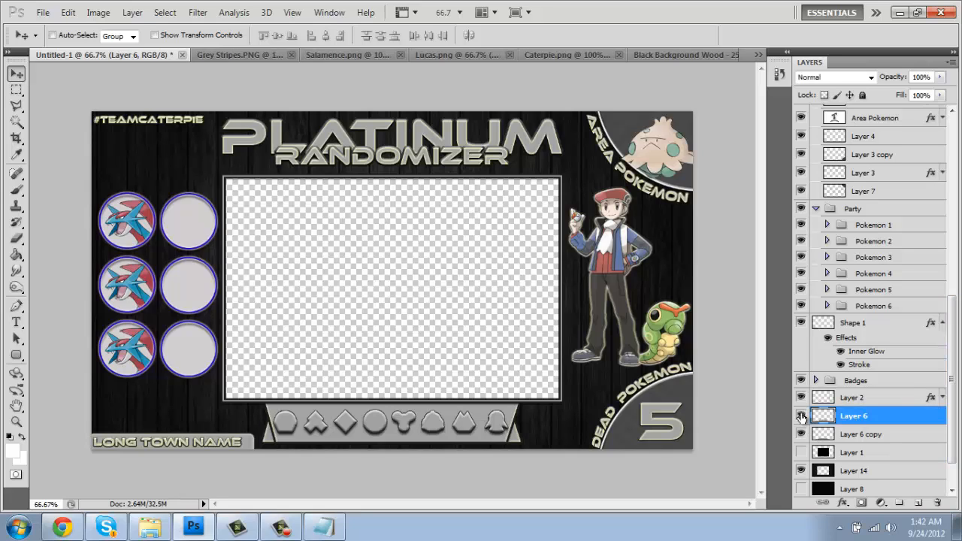
pyautogui.click(802, 416)
pyautogui.click(802, 416)
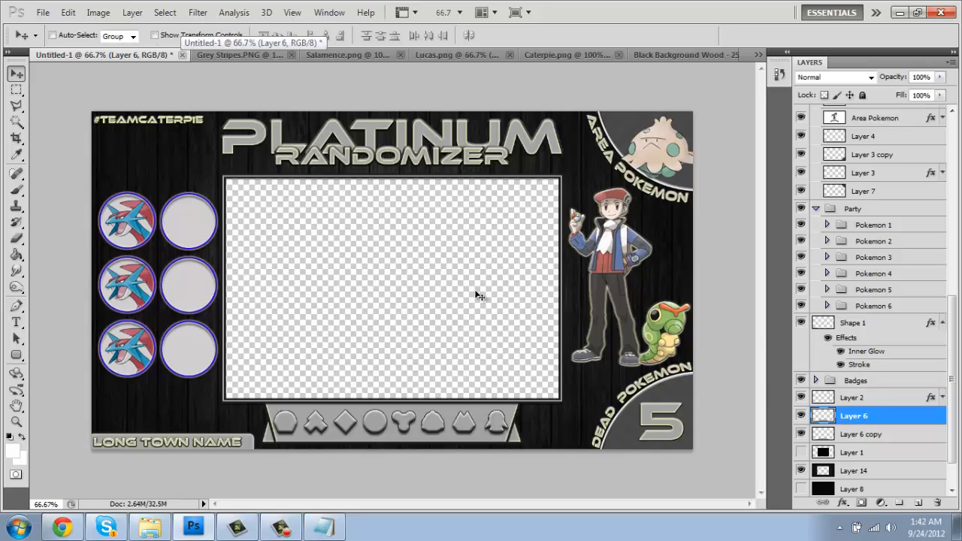
pyautogui.click(16, 421)
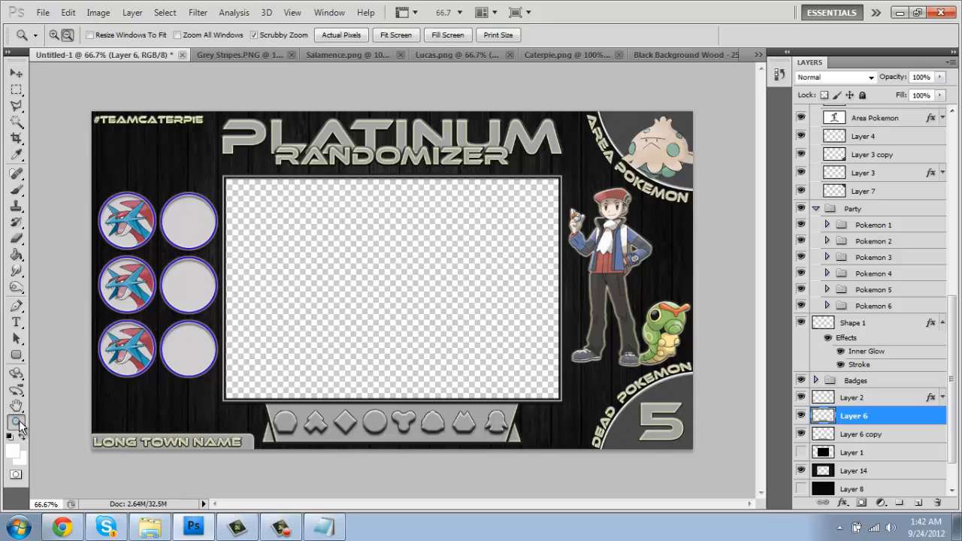
pyautogui.click(460, 451)
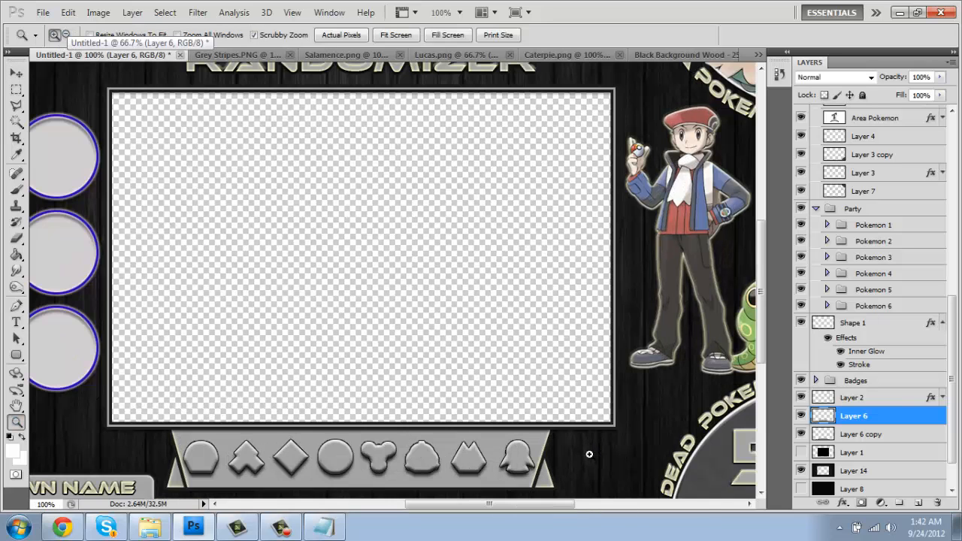
pyautogui.click(65, 33)
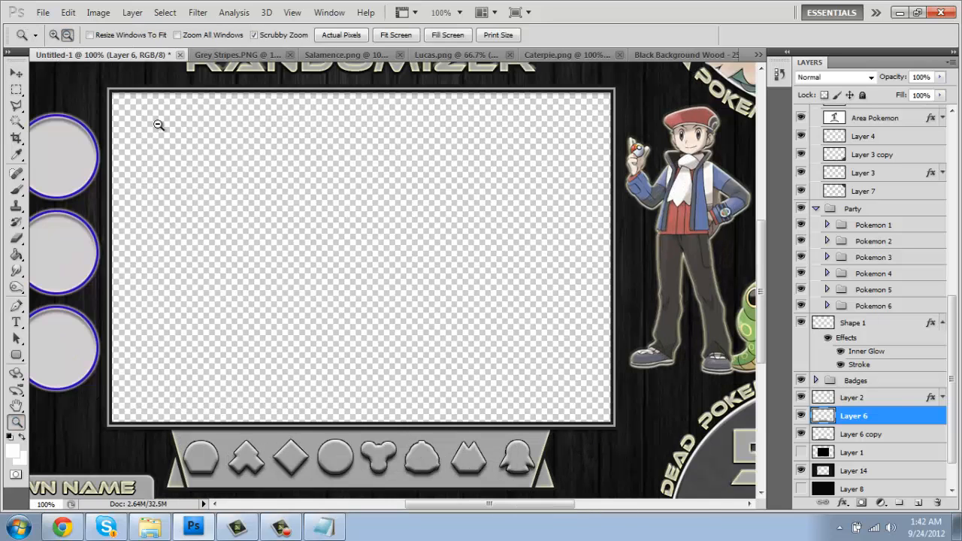
pyautogui.click(160, 125)
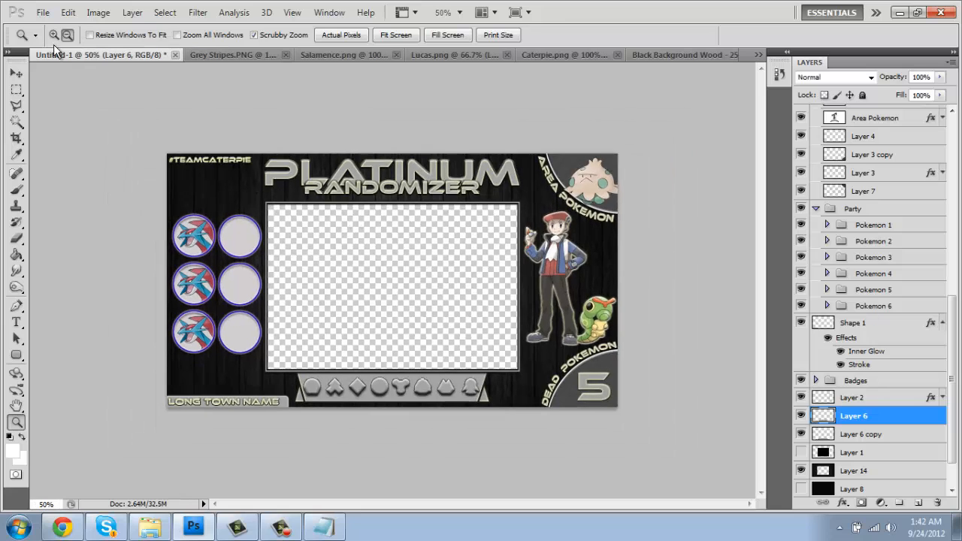
pyautogui.click(54, 35)
pyautogui.click(357, 287)
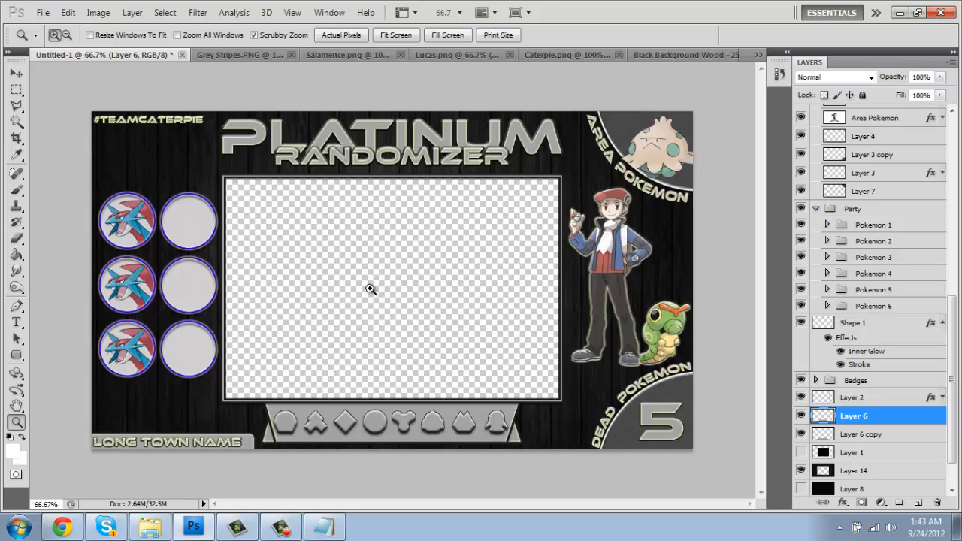
pyautogui.click(280, 533)
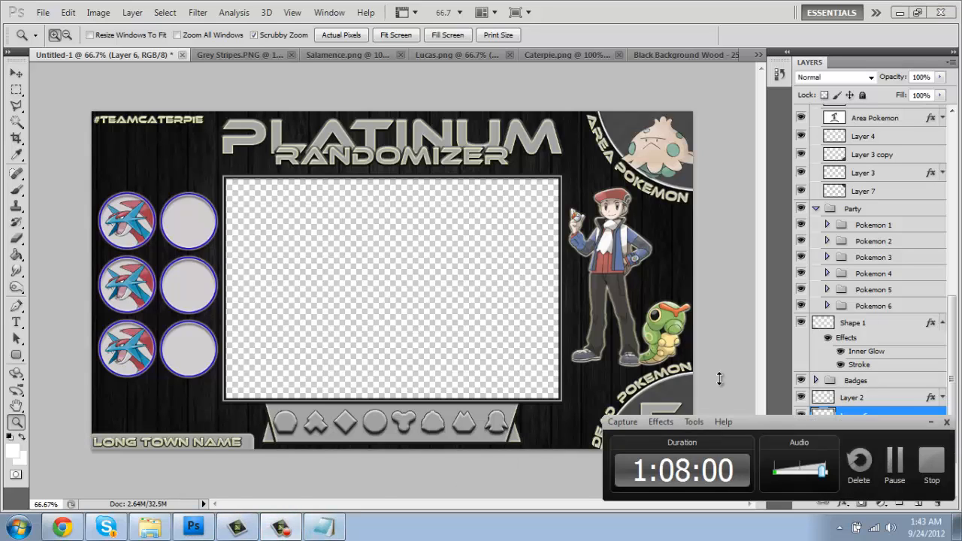